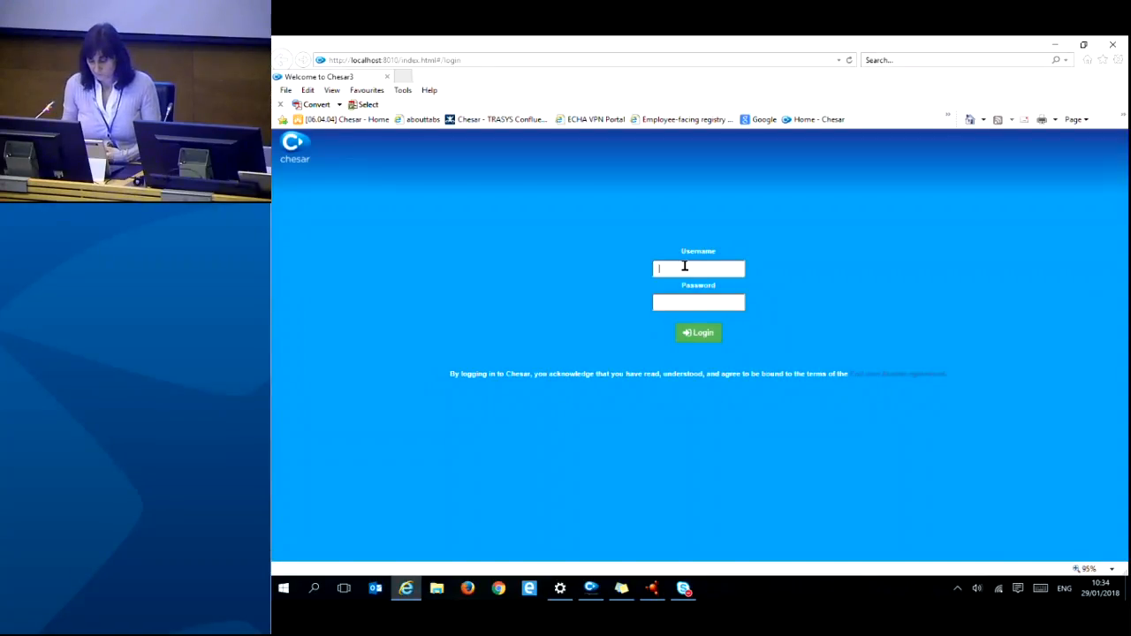
text(p)
key(BackSpace)
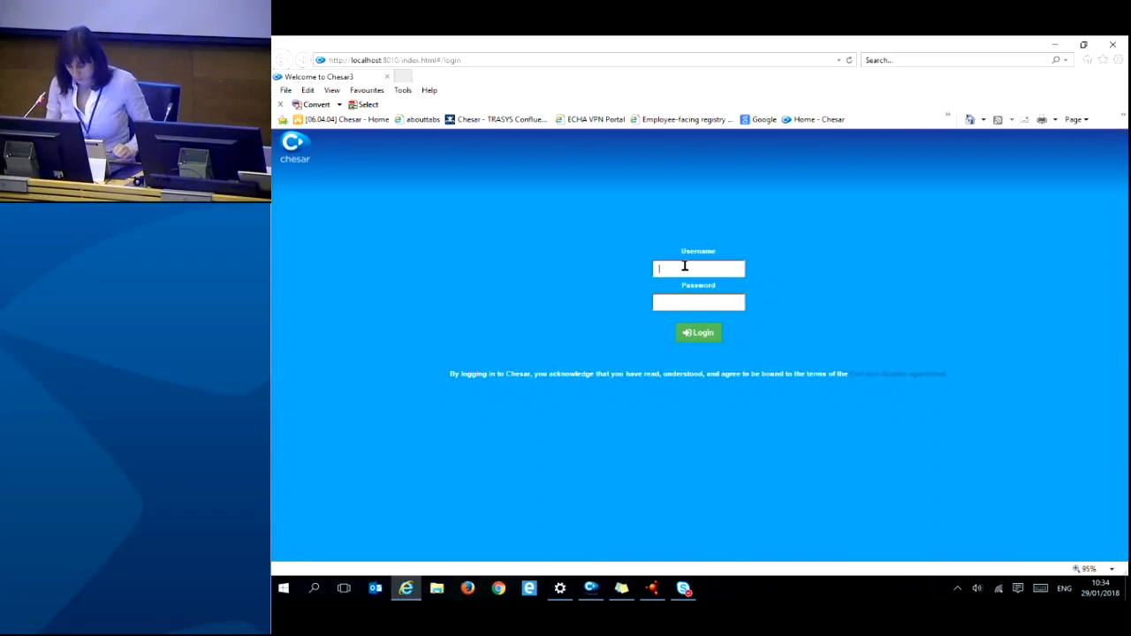
text(Pas)
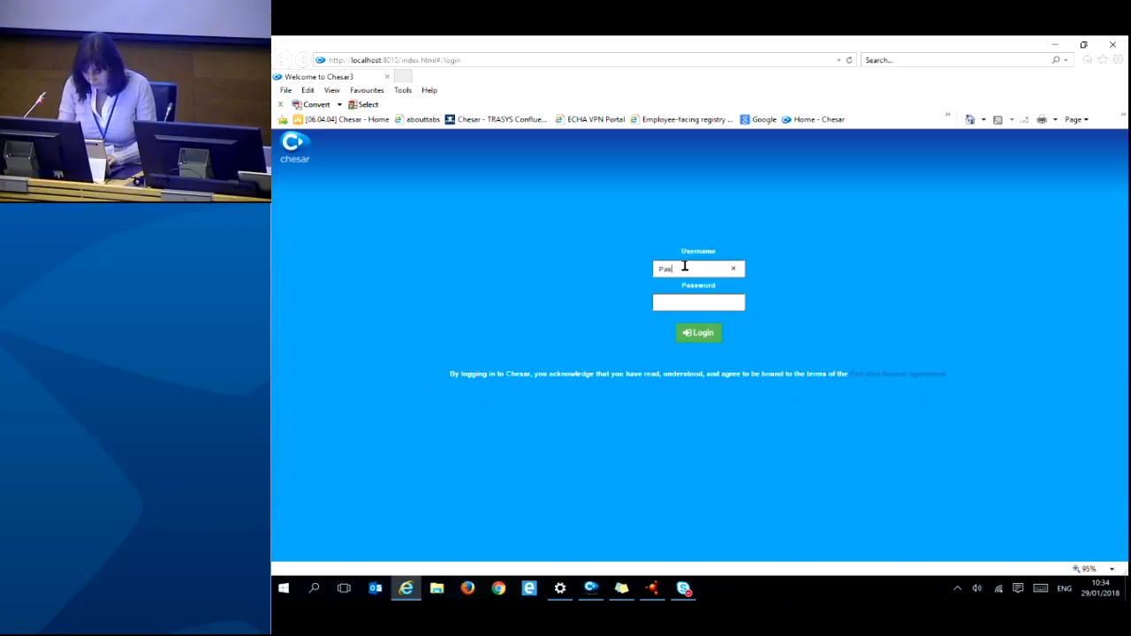
text(sword1!)
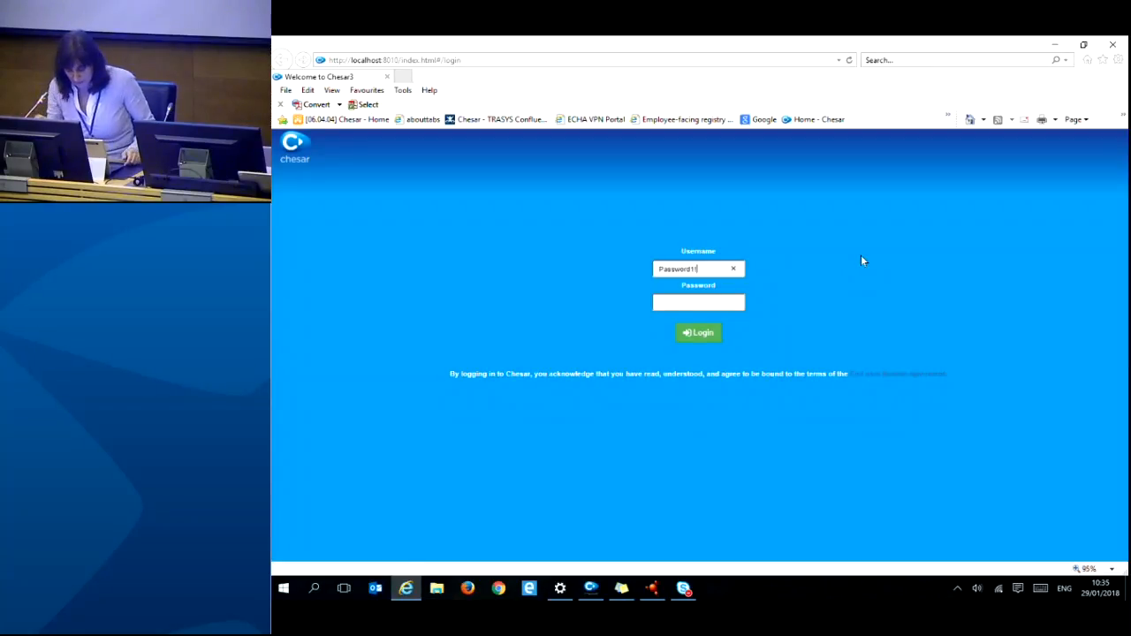
click(734, 269)
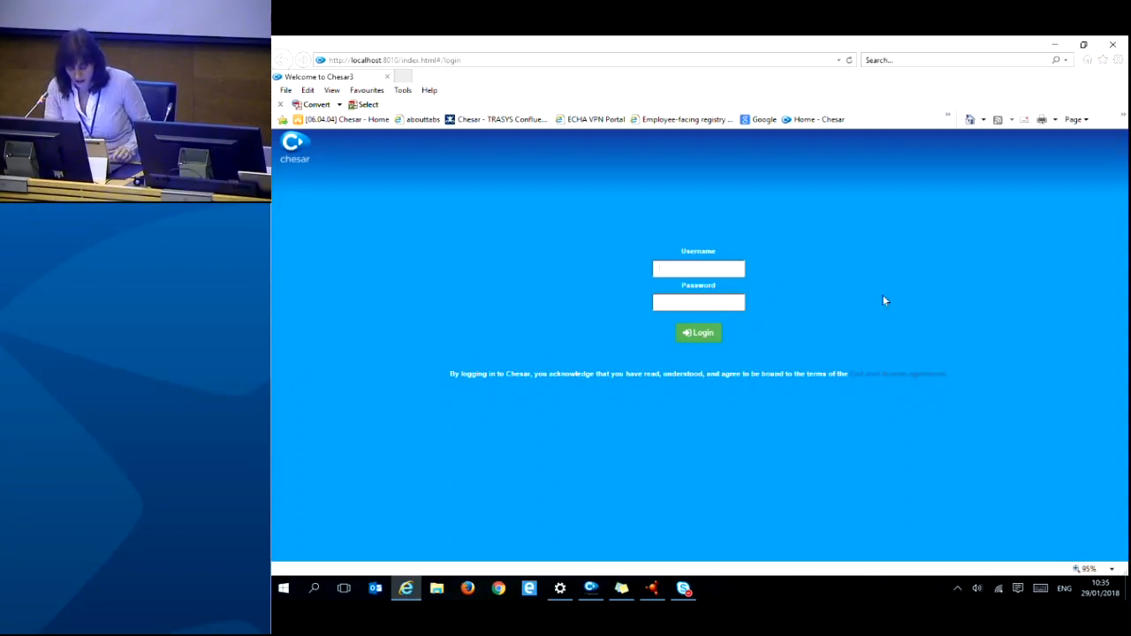
- Filter the IUCLID 6 substance list by 'ECHA'
click(655, 591)
drag(846, 53, 939, 60)
text(ECHA)
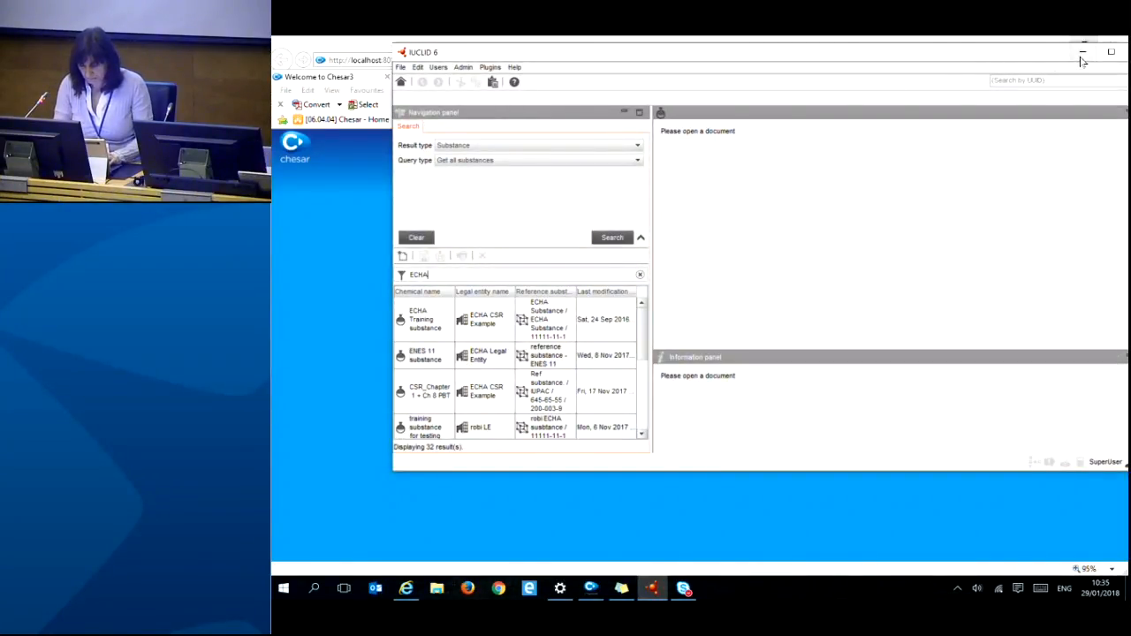
drag(1050, 59, 958, 82)
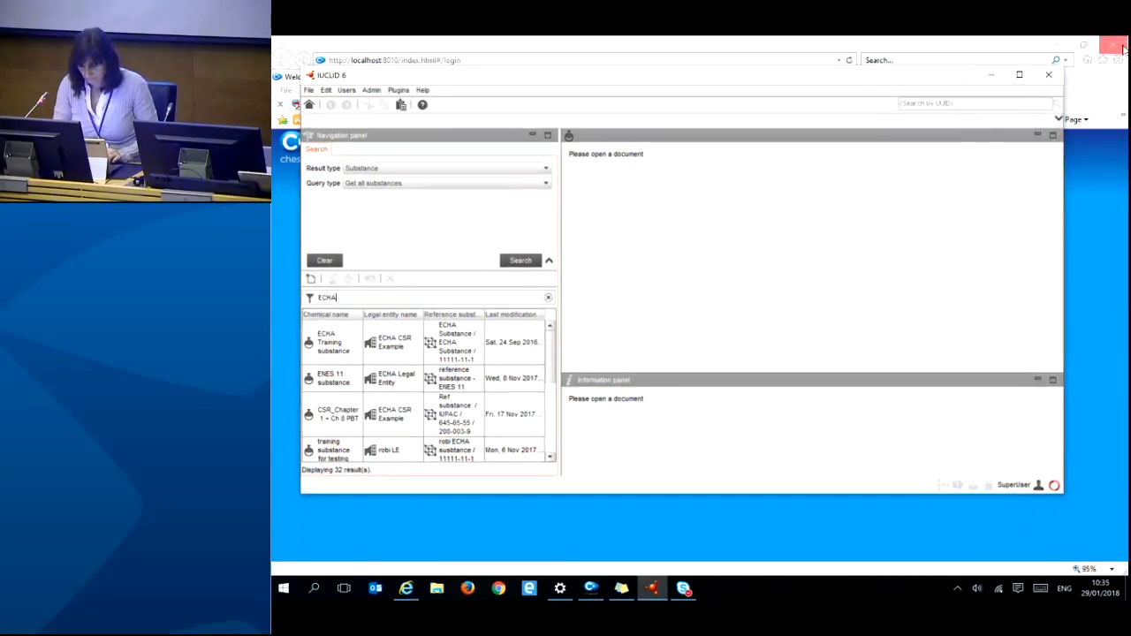
- Delete the ECHA Training substance from IUCLID 6 and return to the Chesar login page
click(333, 343)
right_click(333, 343)
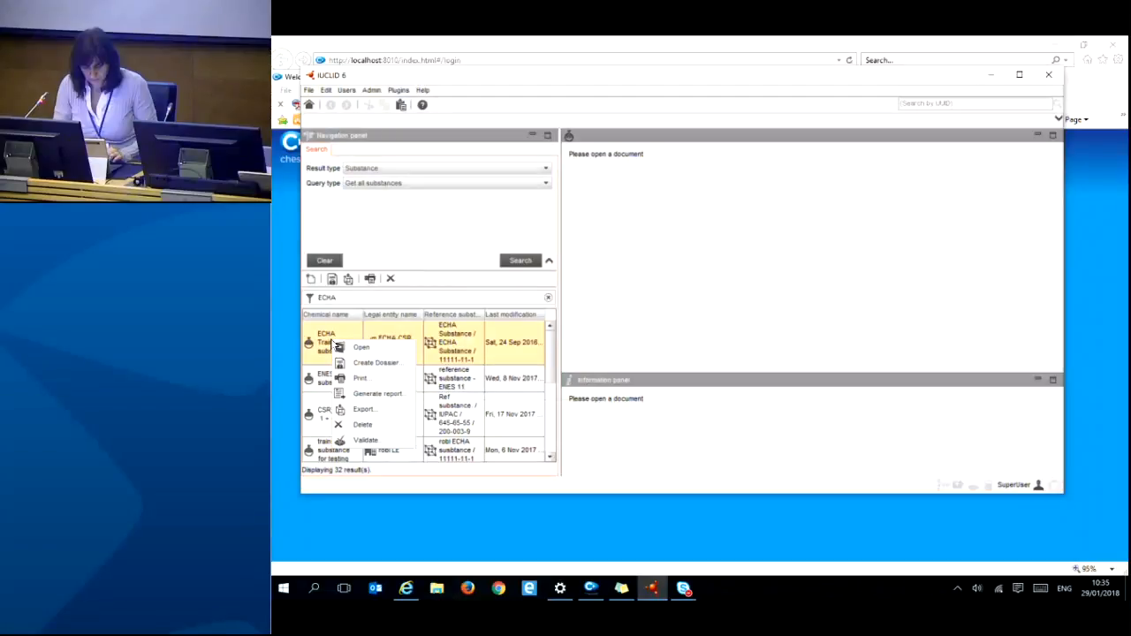
click(362, 426)
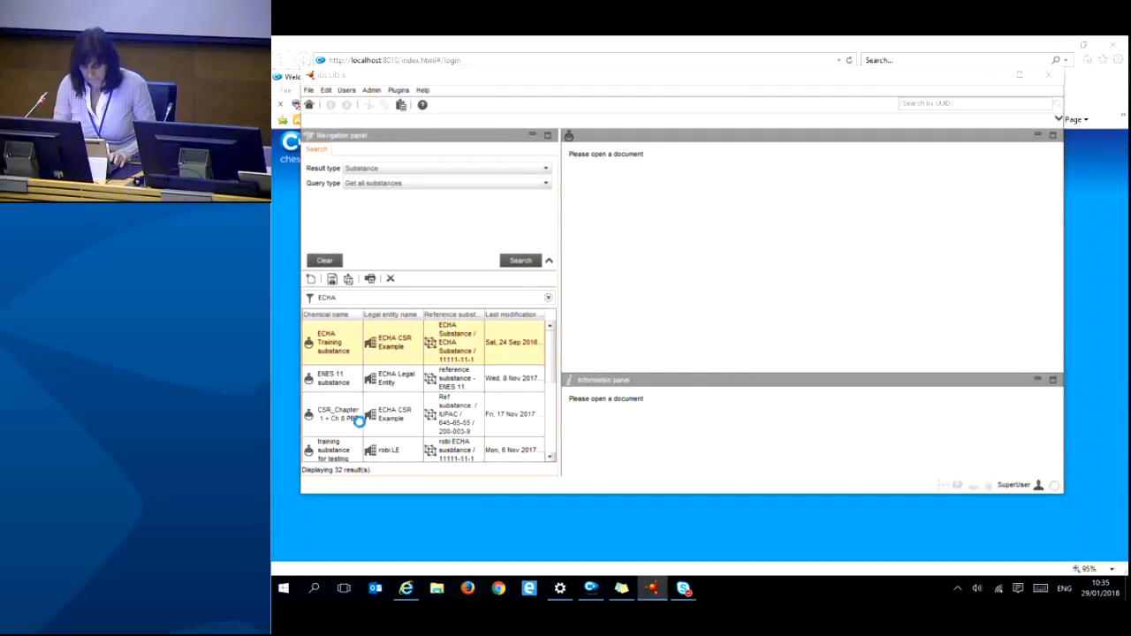
click(815, 330)
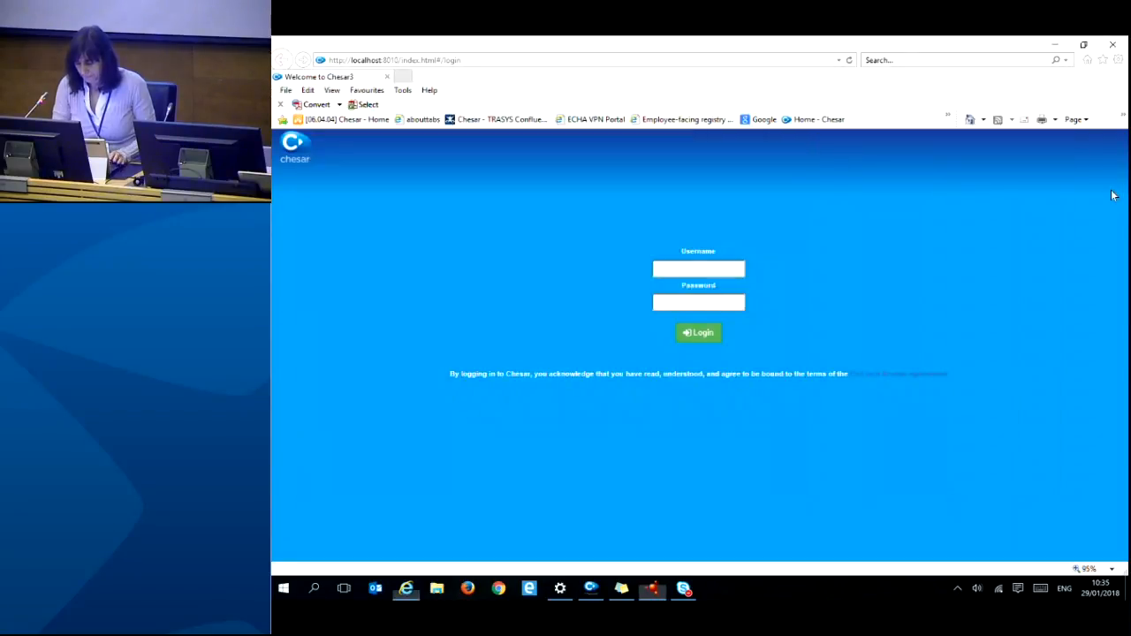
click(1114, 196)
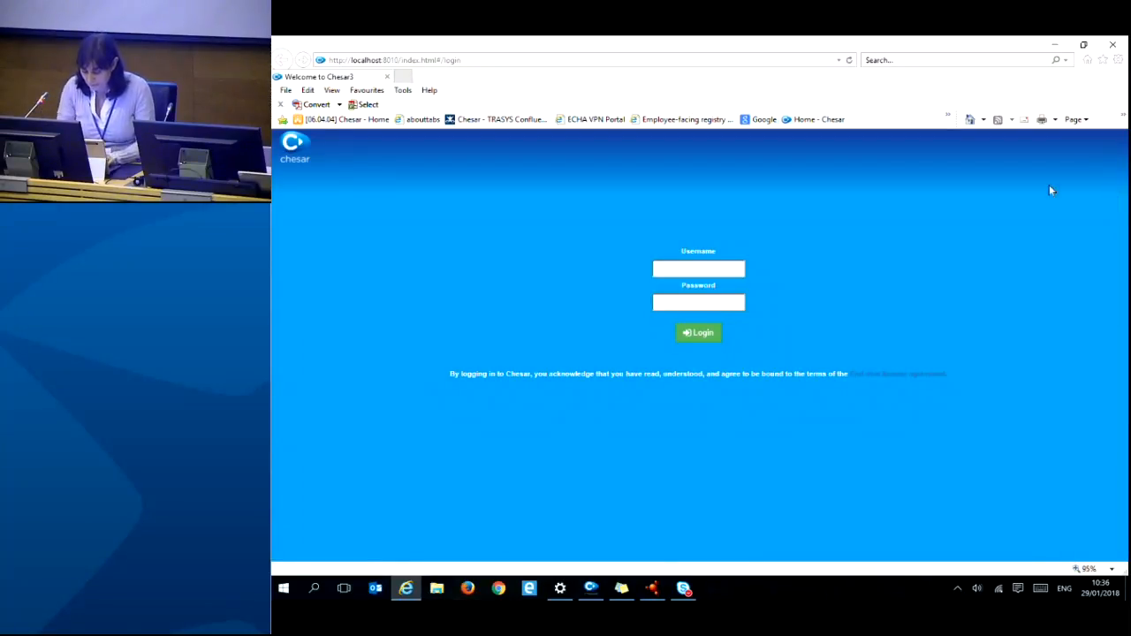
- Log in to Chesar 3 with the administrator username and password
click(697, 270)
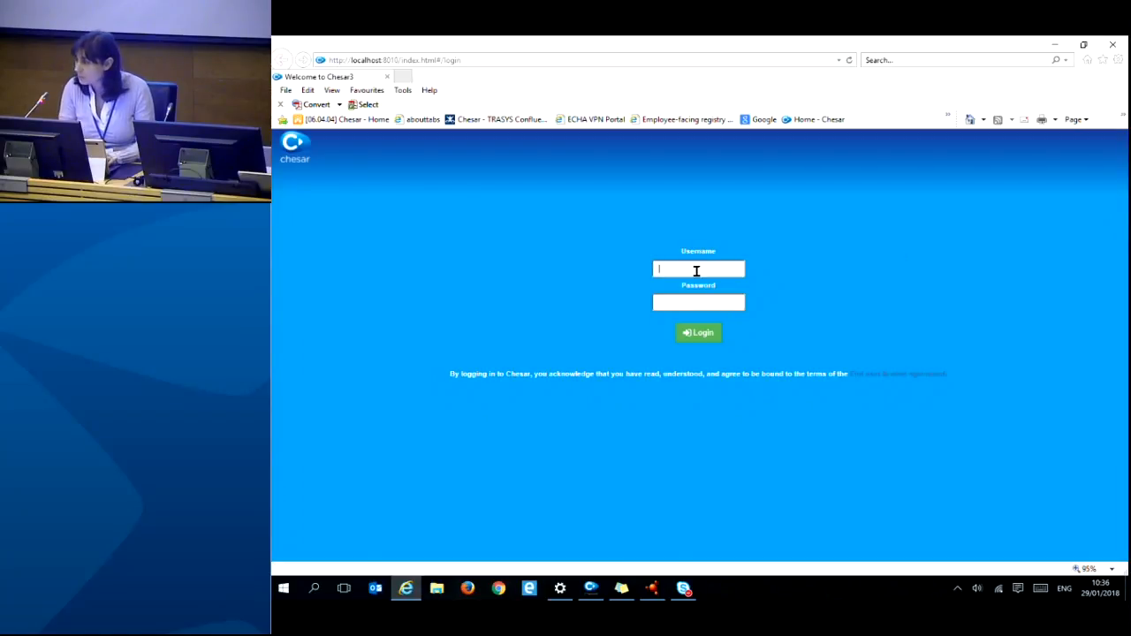
text(admin)
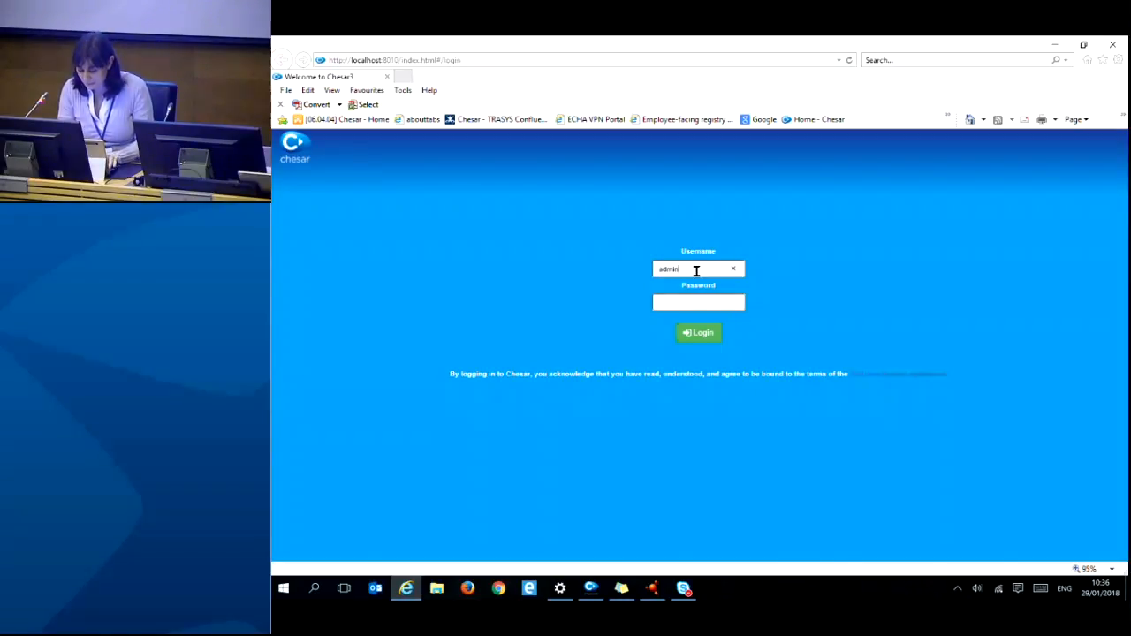
key(Tab)
text(admin)
key(Tab)
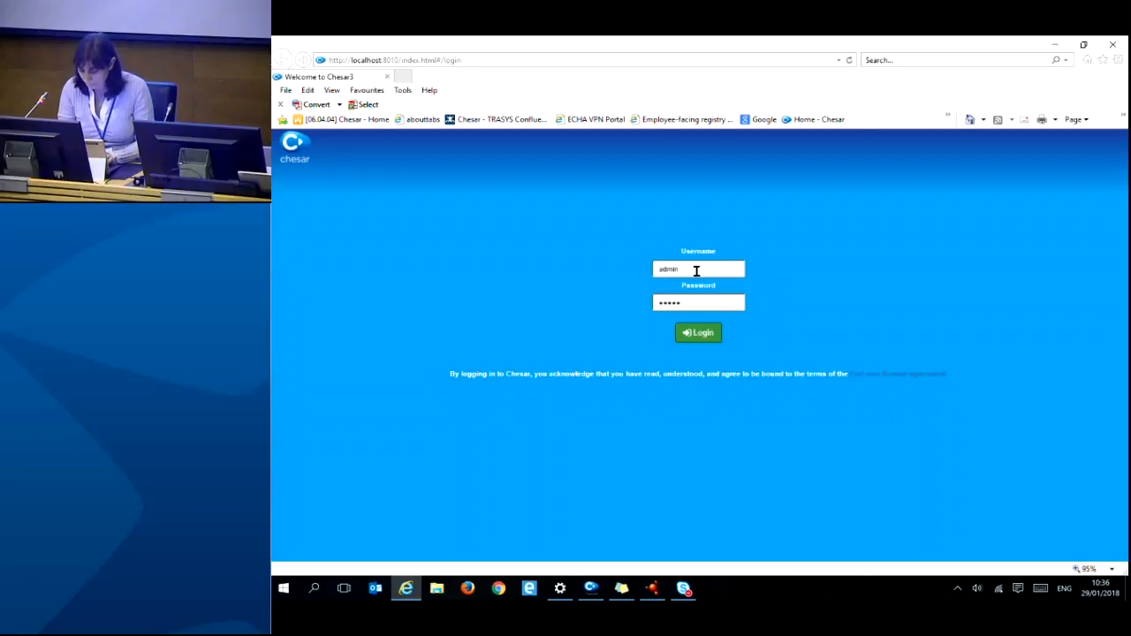
key(Return)
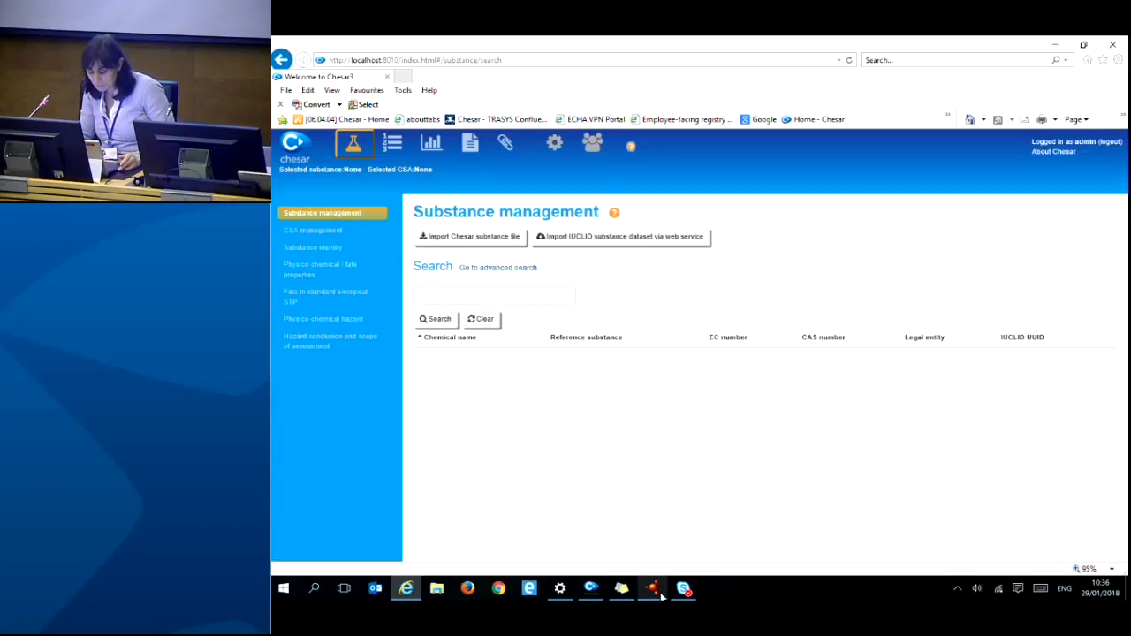
- Bring the IUCLID 6 window, listing 31 substances, in front of Chesar 3
mouse_move(663, 598)
mouse_move(712, 511)
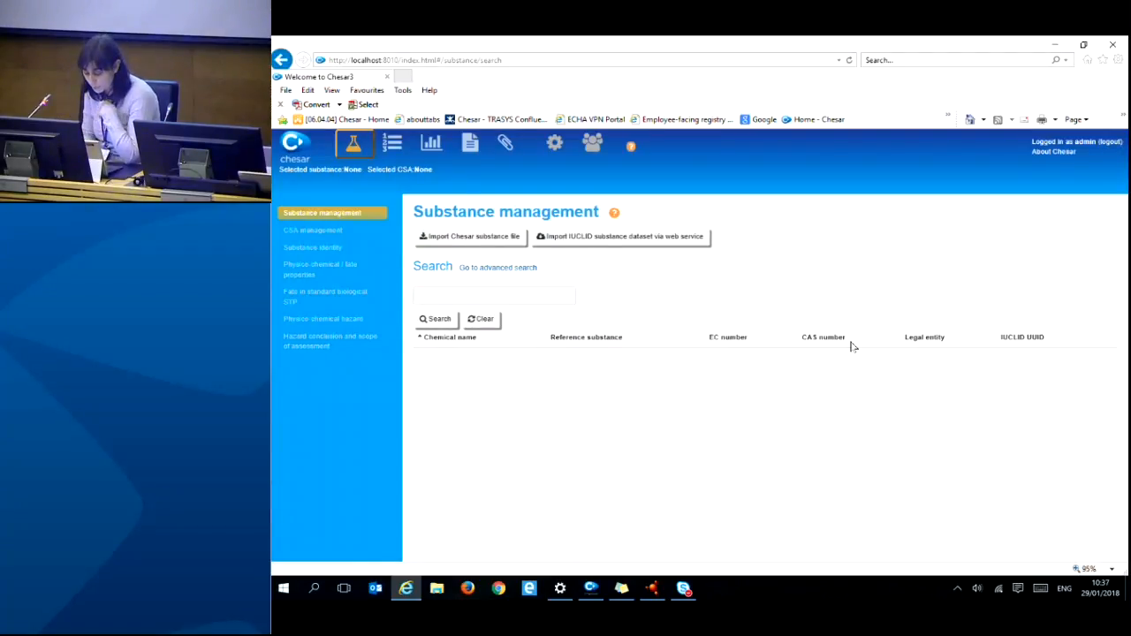
click(651, 590)
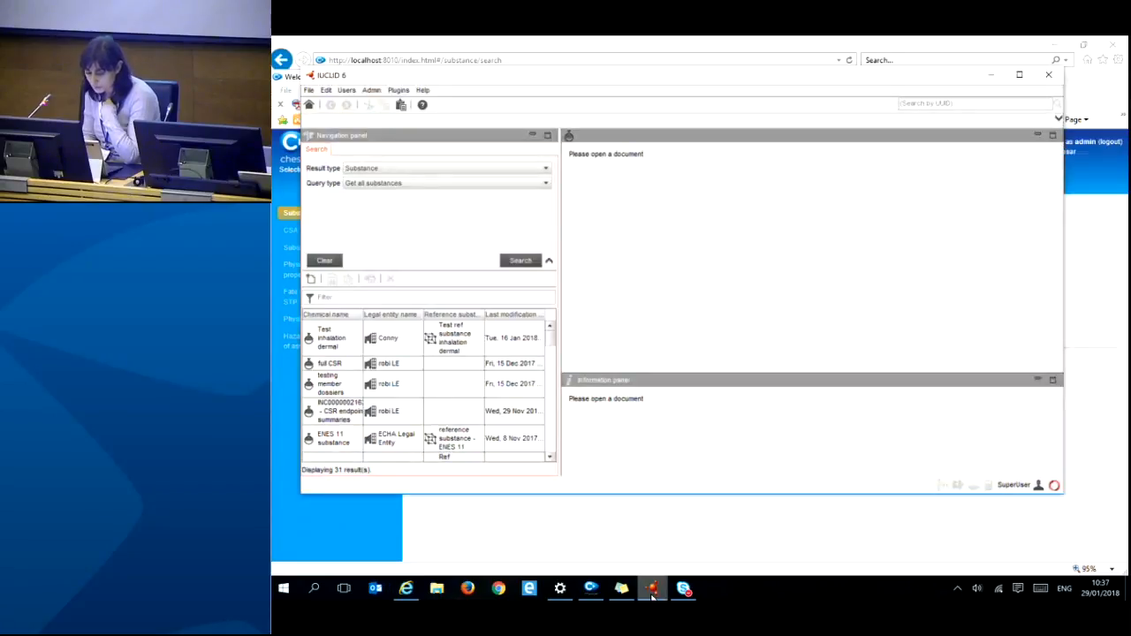
- Reposition the IUCLID 6 window and return it to its home dashboard
drag(760, 77, 767, 230)
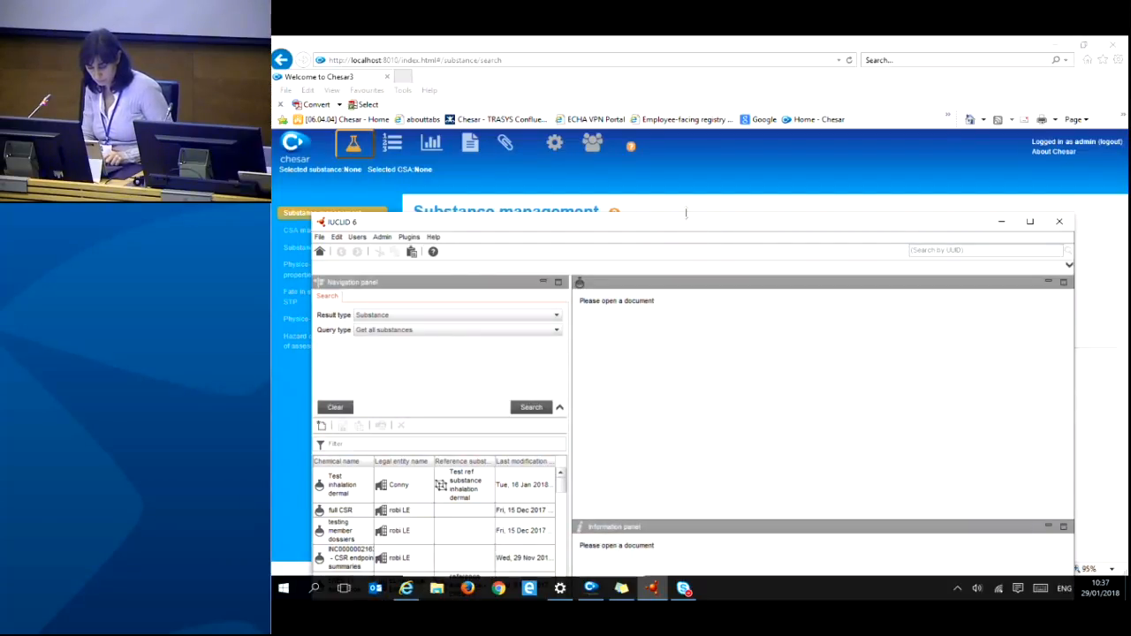
drag(685, 226, 687, 175)
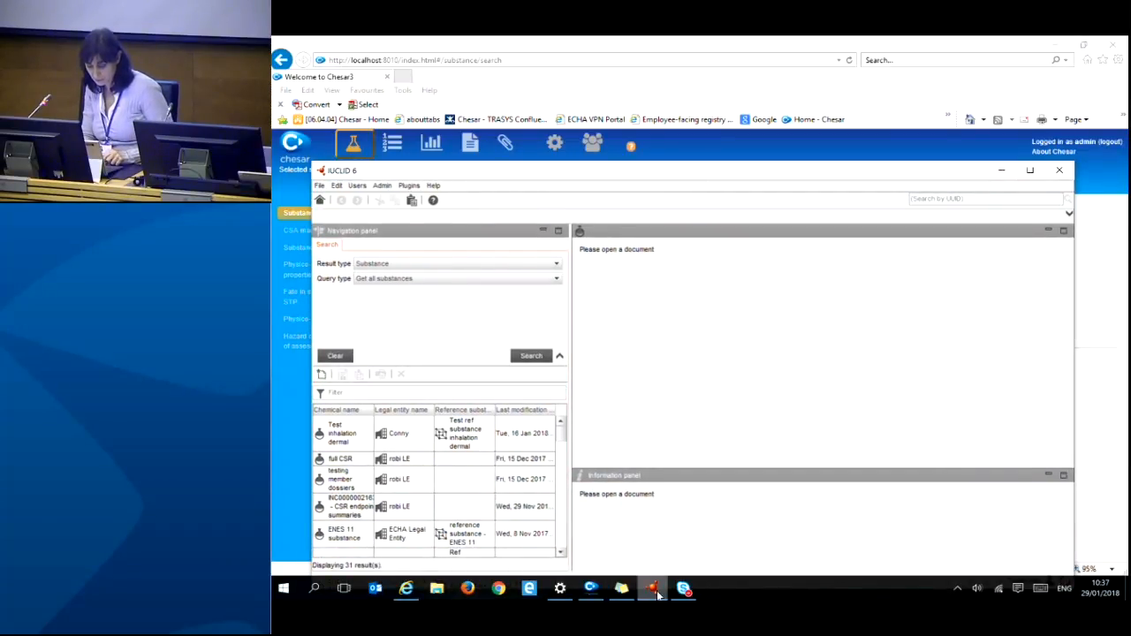
click(500, 395)
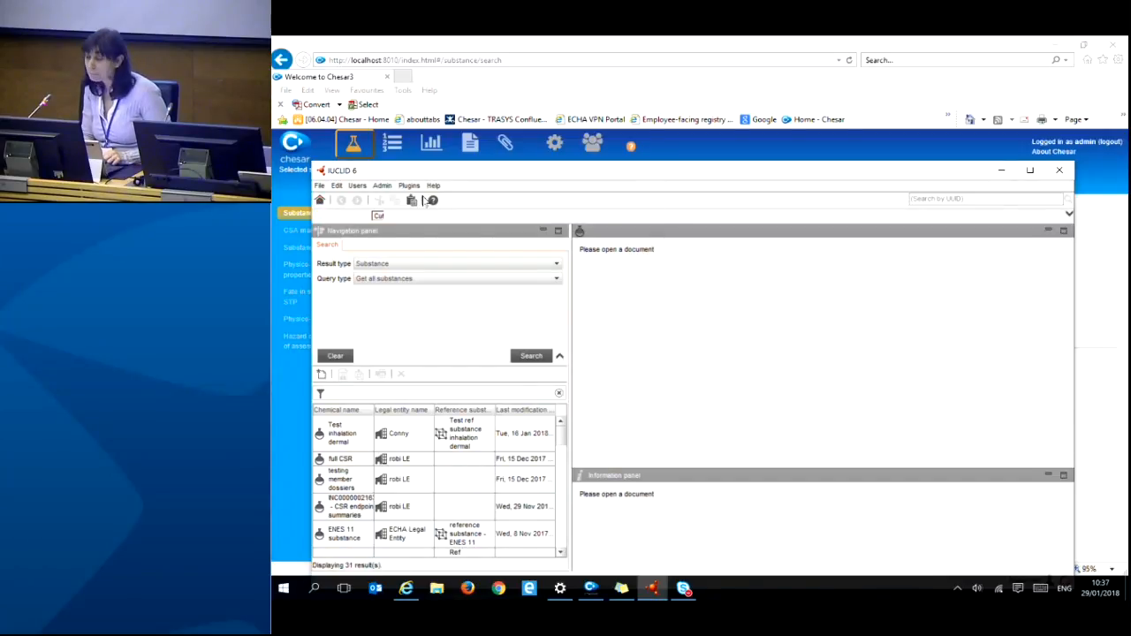
click(320, 201)
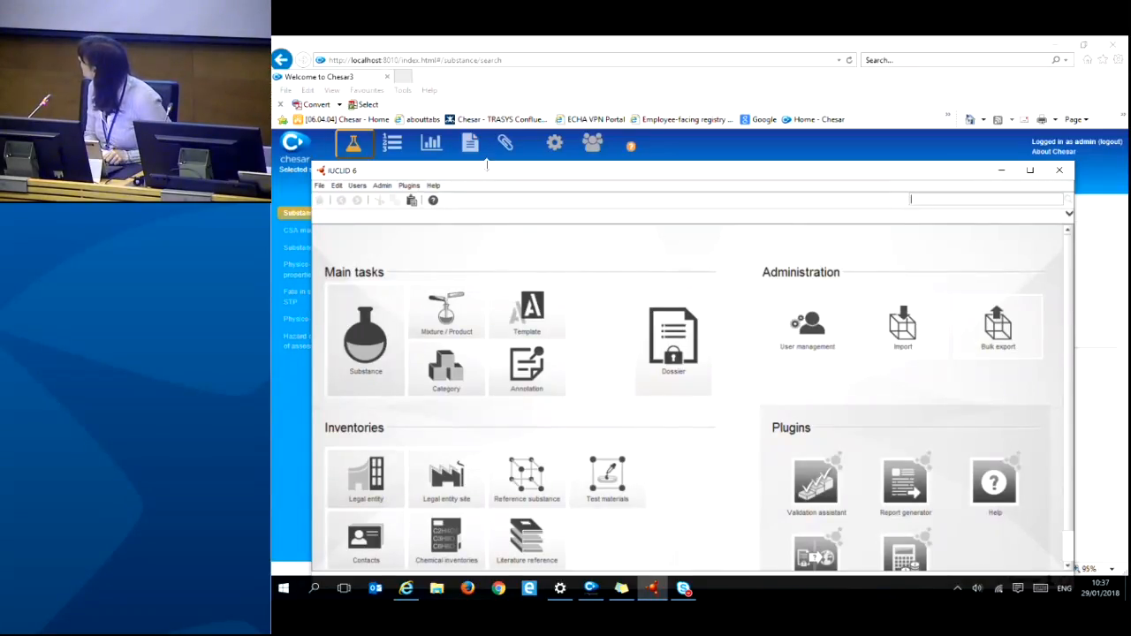
drag(486, 172, 497, 116)
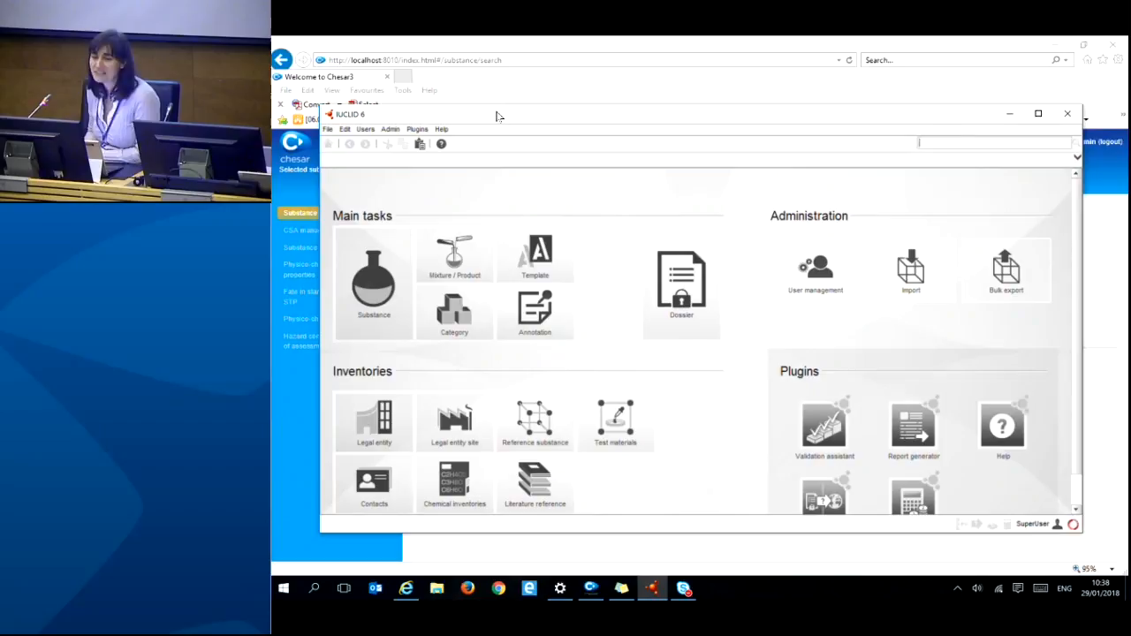
- Import ECHA Training substance.i6z from the Getting started with Chesar files folder into IUCLID 6
click(918, 283)
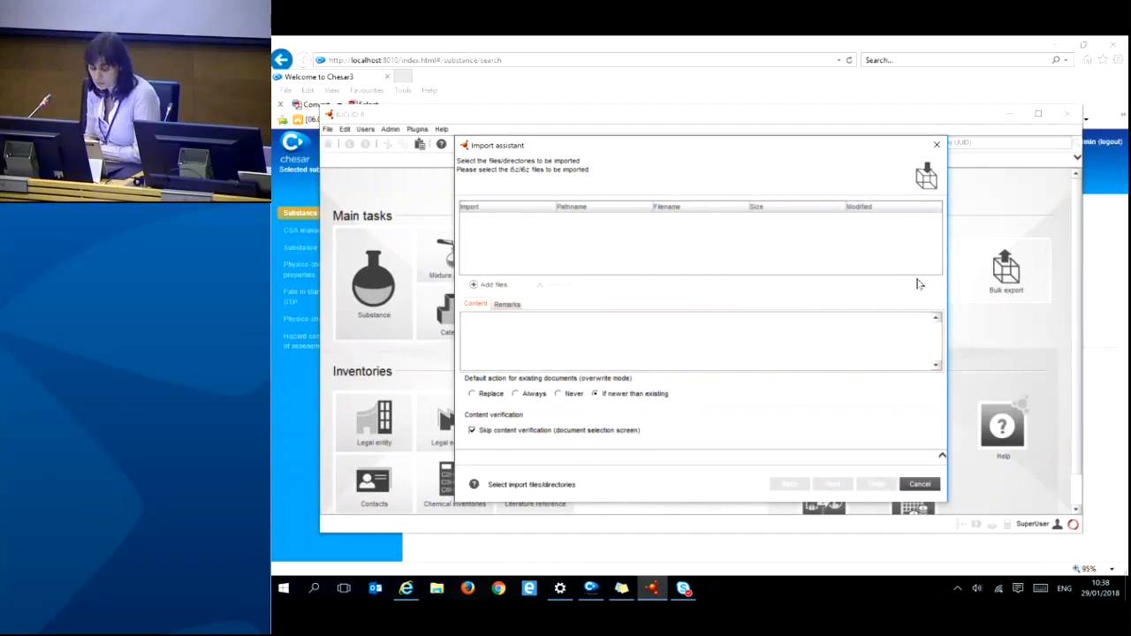
click(490, 285)
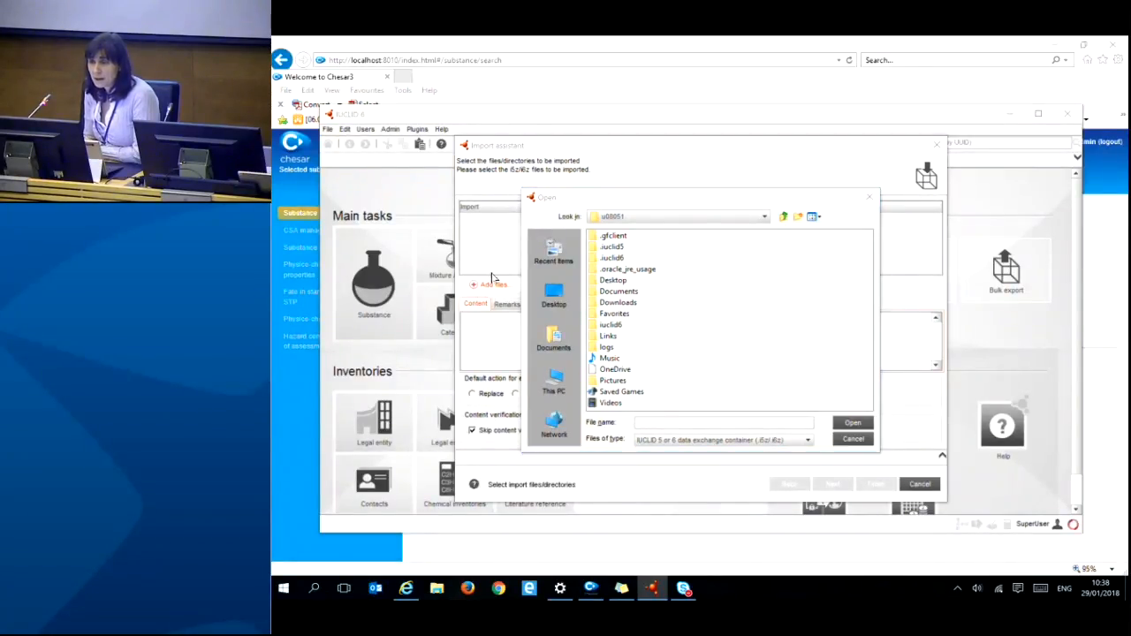
click(555, 299)
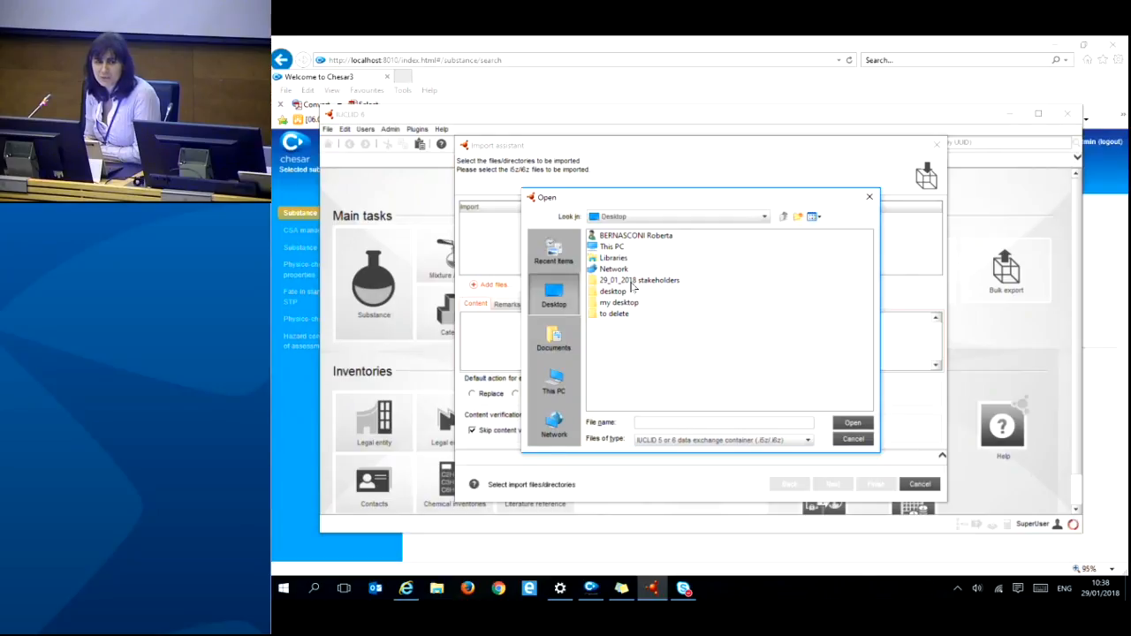
click(631, 281)
double_click(633, 283)
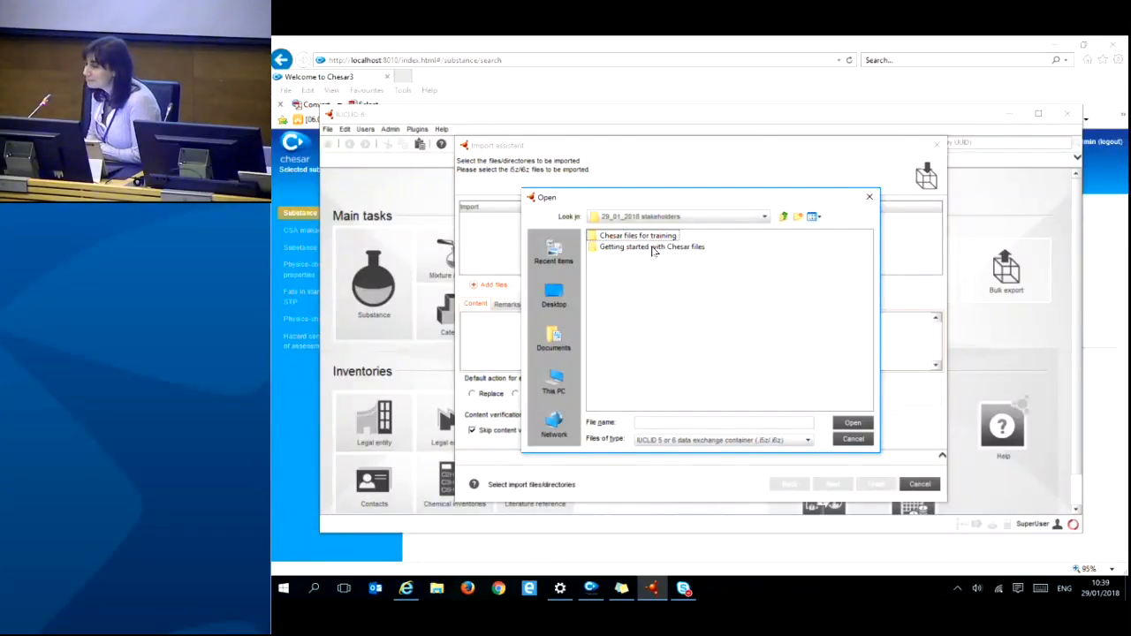
double_click(652, 249)
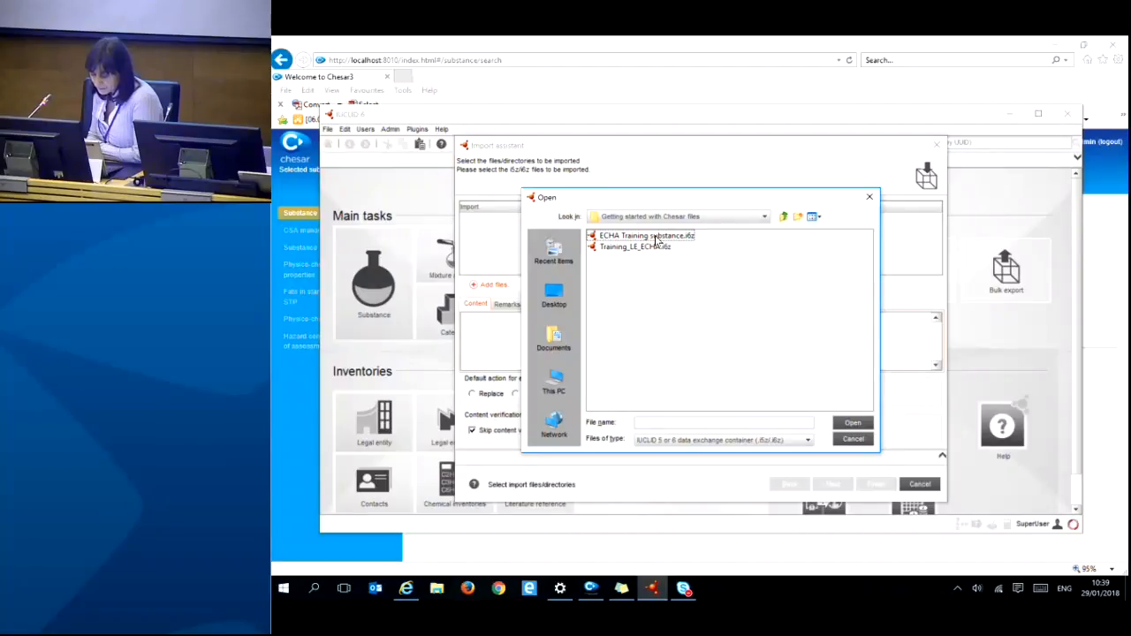
click(657, 236)
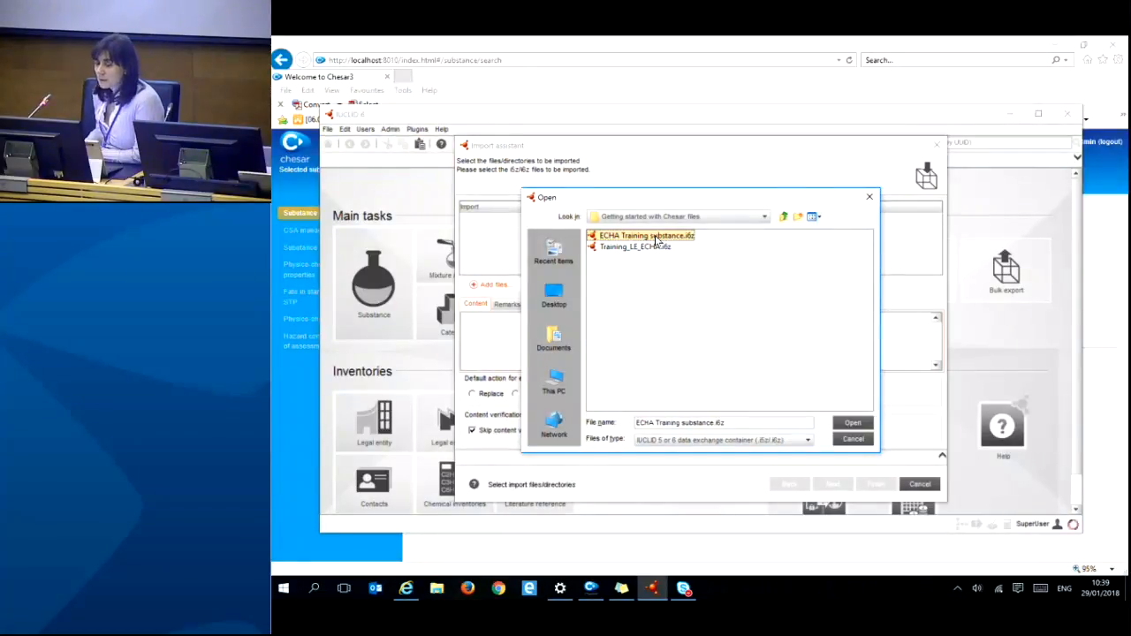
click(654, 237)
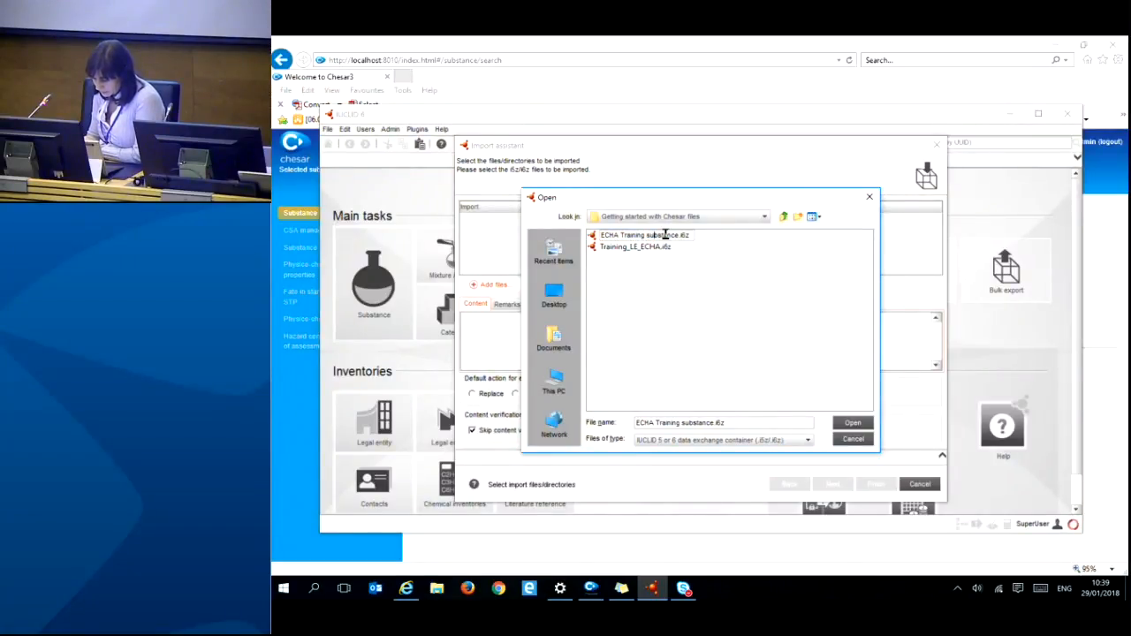
click(596, 240)
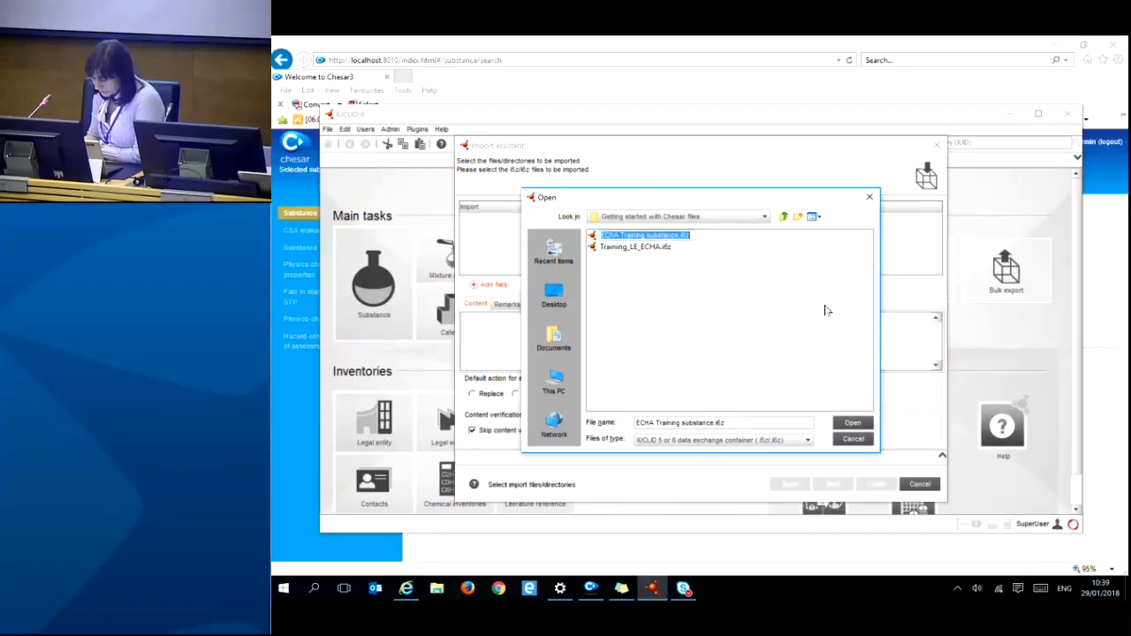
click(853, 425)
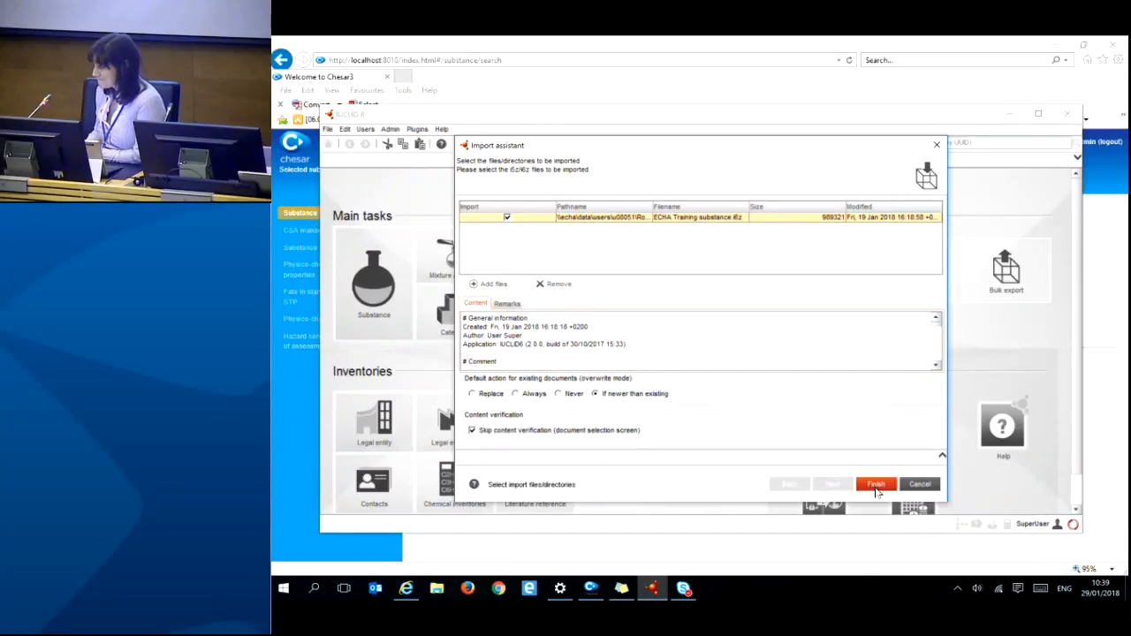
click(876, 486)
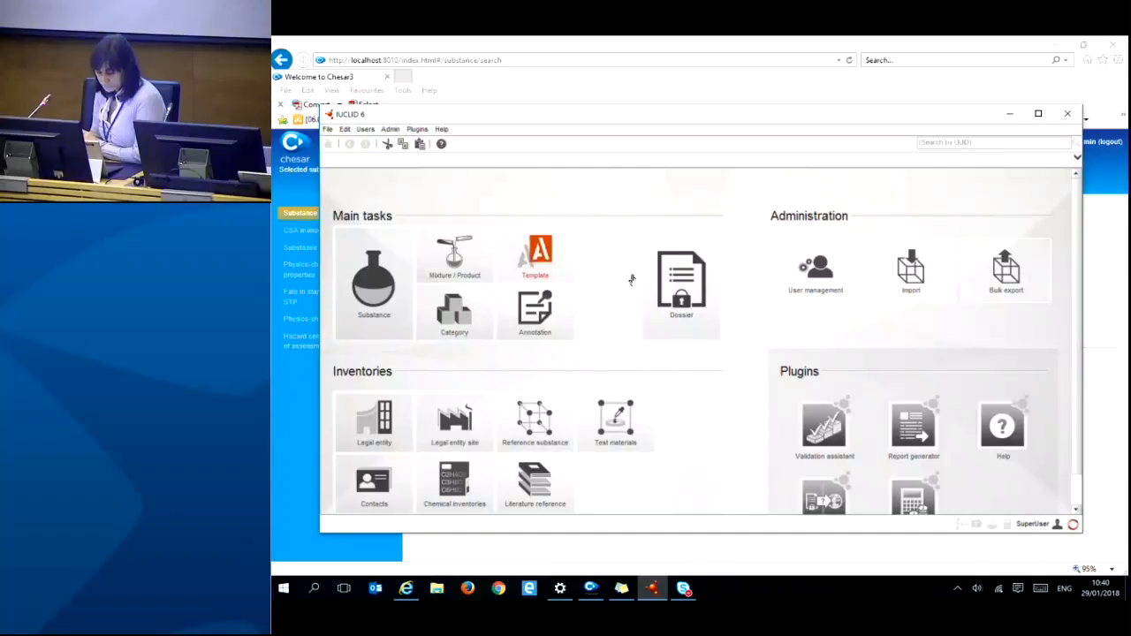
- Reopen the IUCLID import assistant, browse up one folder, and cancel without adding files
click(919, 276)
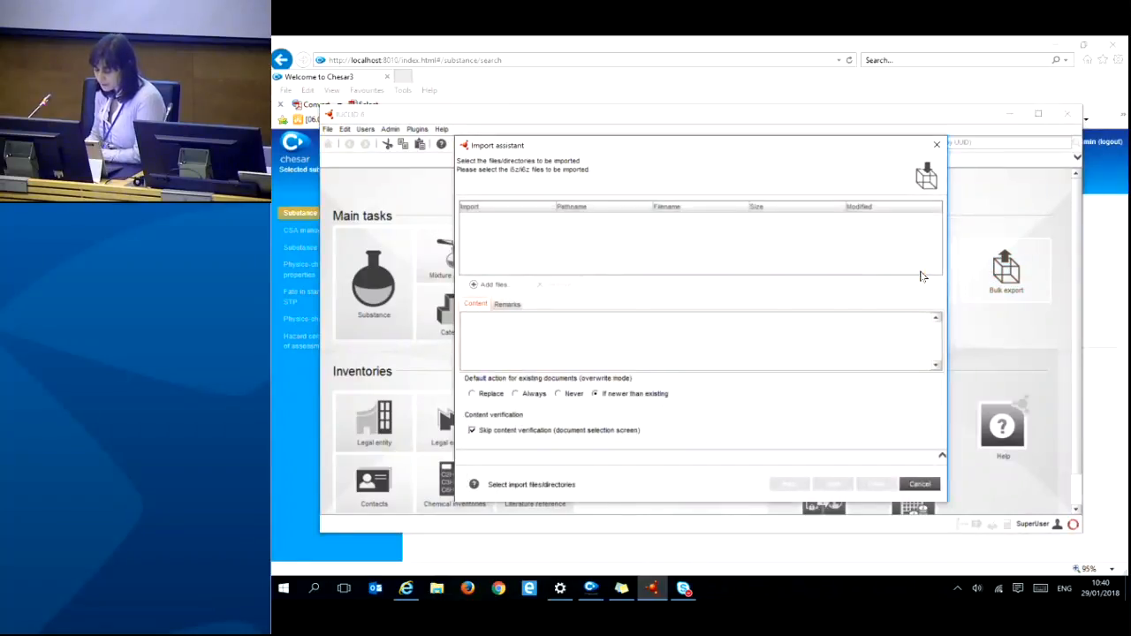
click(499, 285)
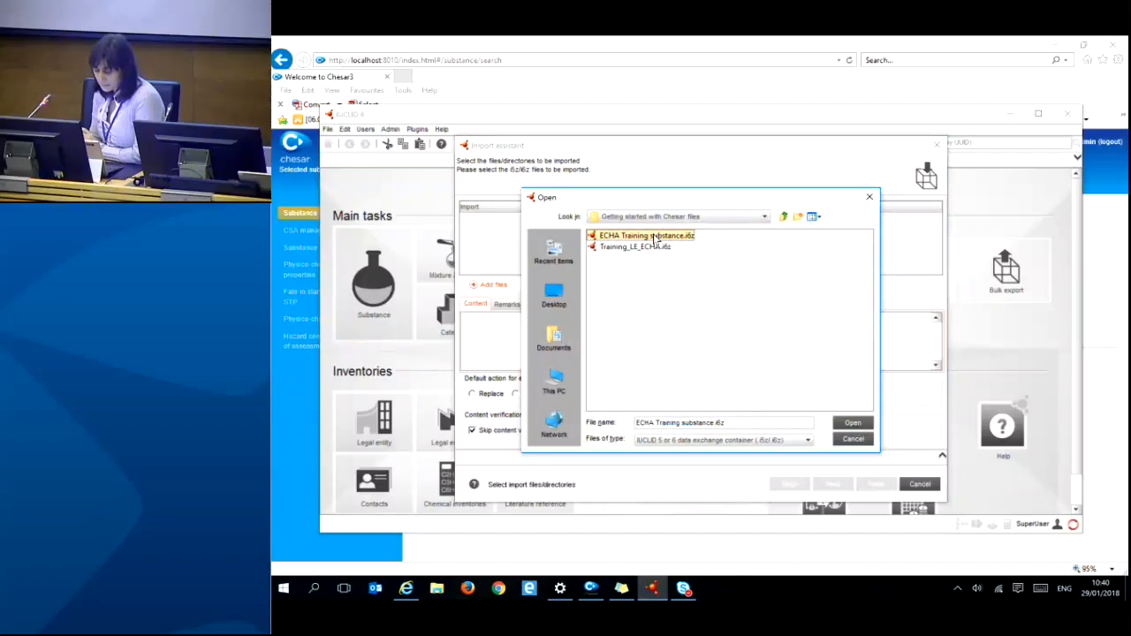
click(784, 218)
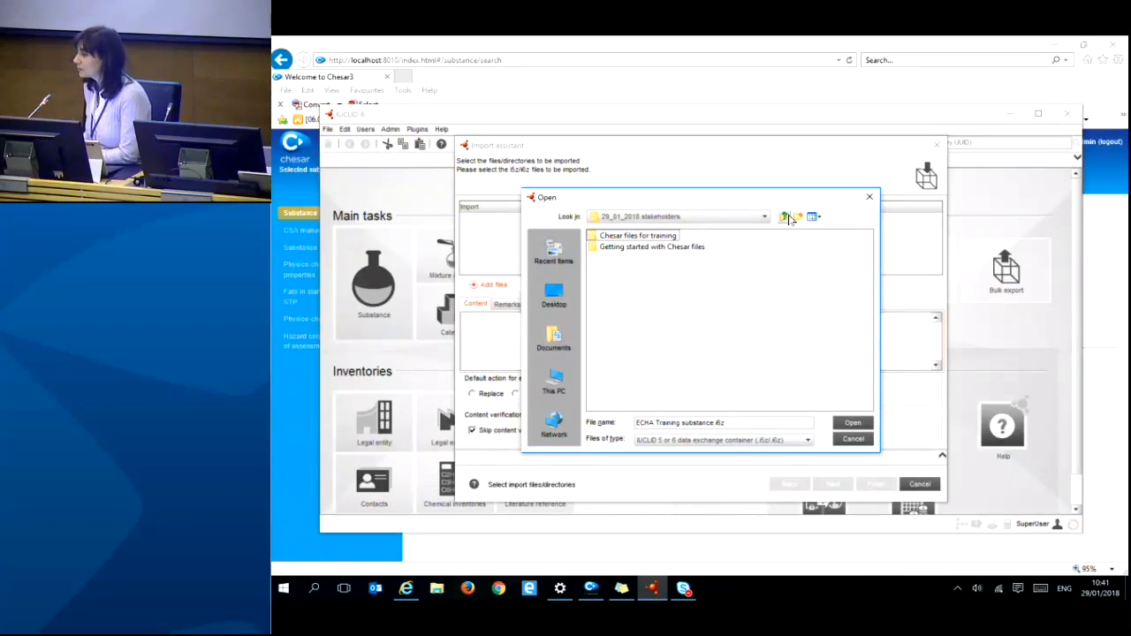
click(852, 440)
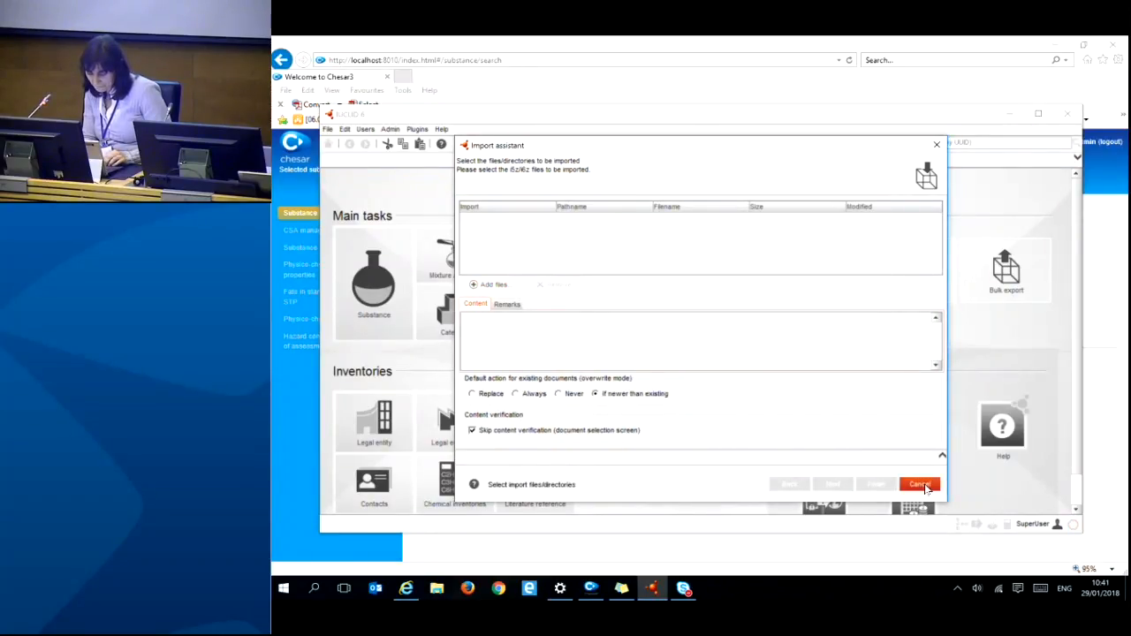
- Abandon the import and minimise IUCLID 6 to reveal Chesar's Substance management page
click(920, 485)
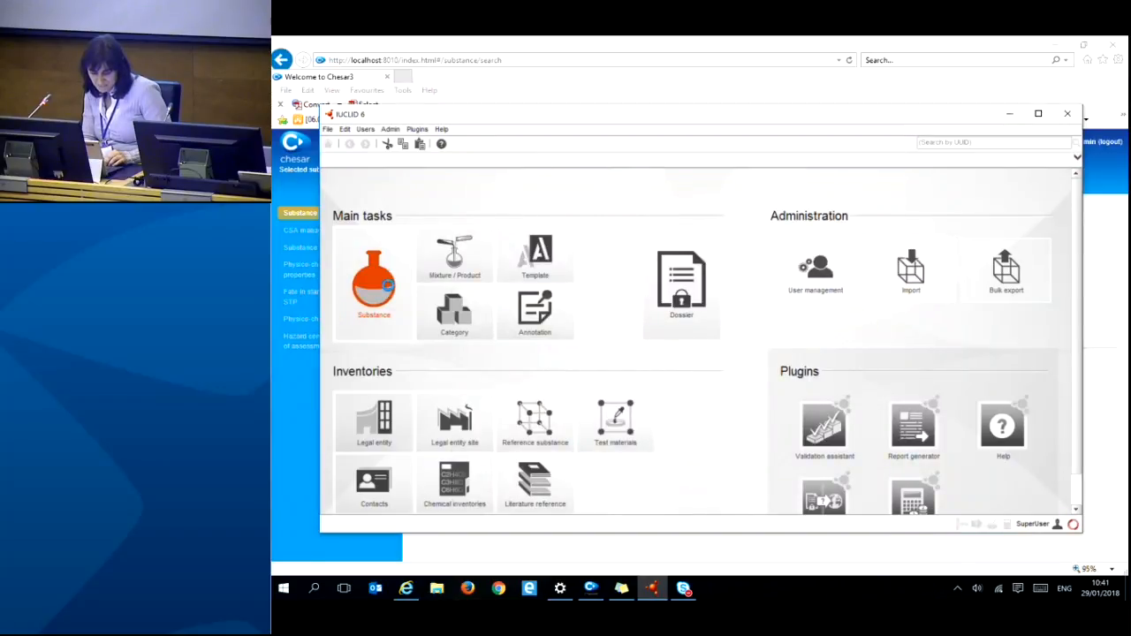
click(390, 285)
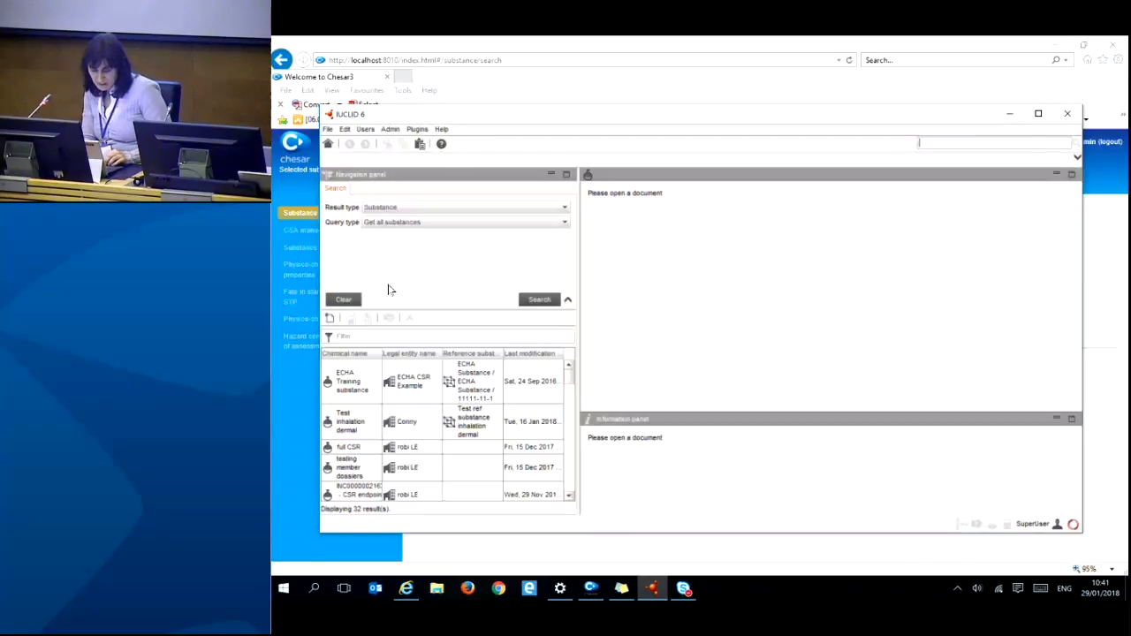
click(1012, 115)
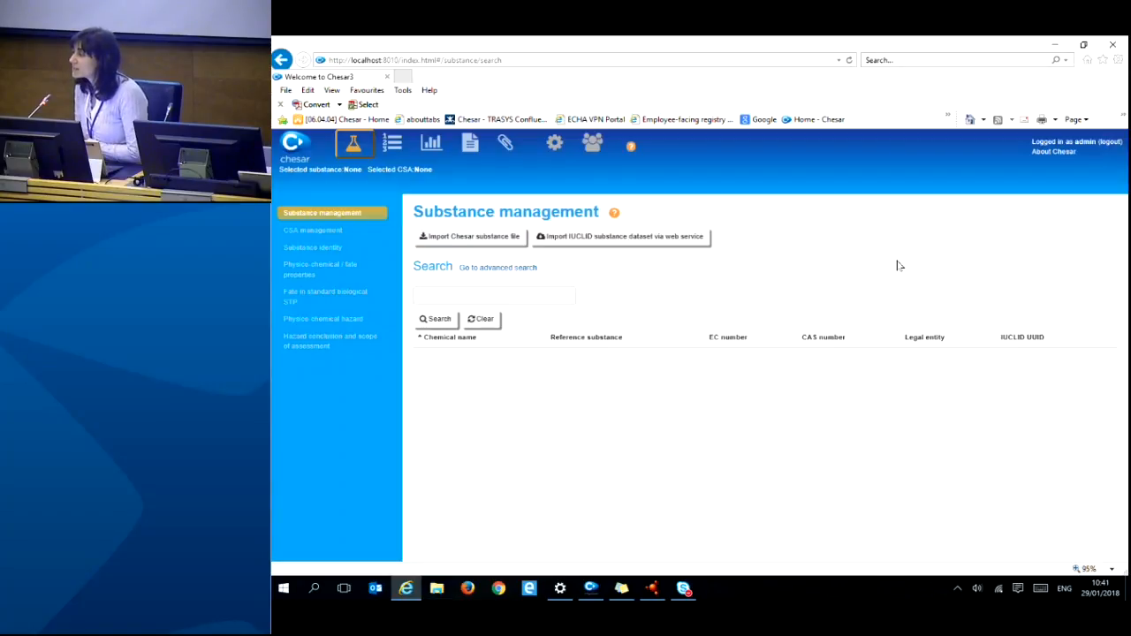
- Open Chesar's 'Import IUCLID substance dataset via web service' page with query type Substance
click(662, 247)
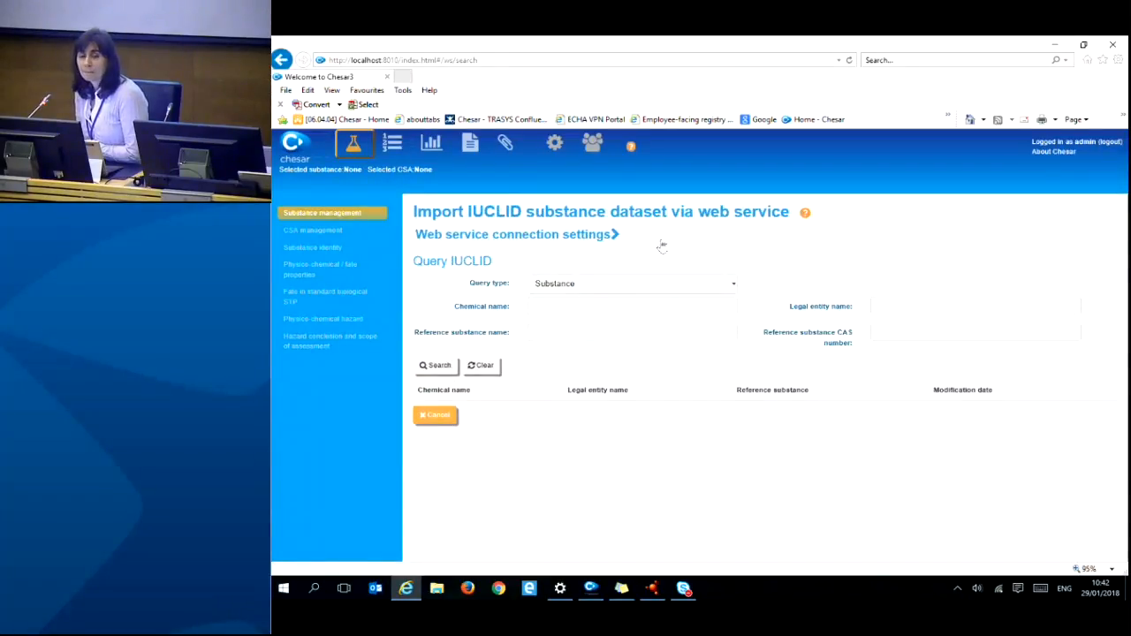
click(329, 216)
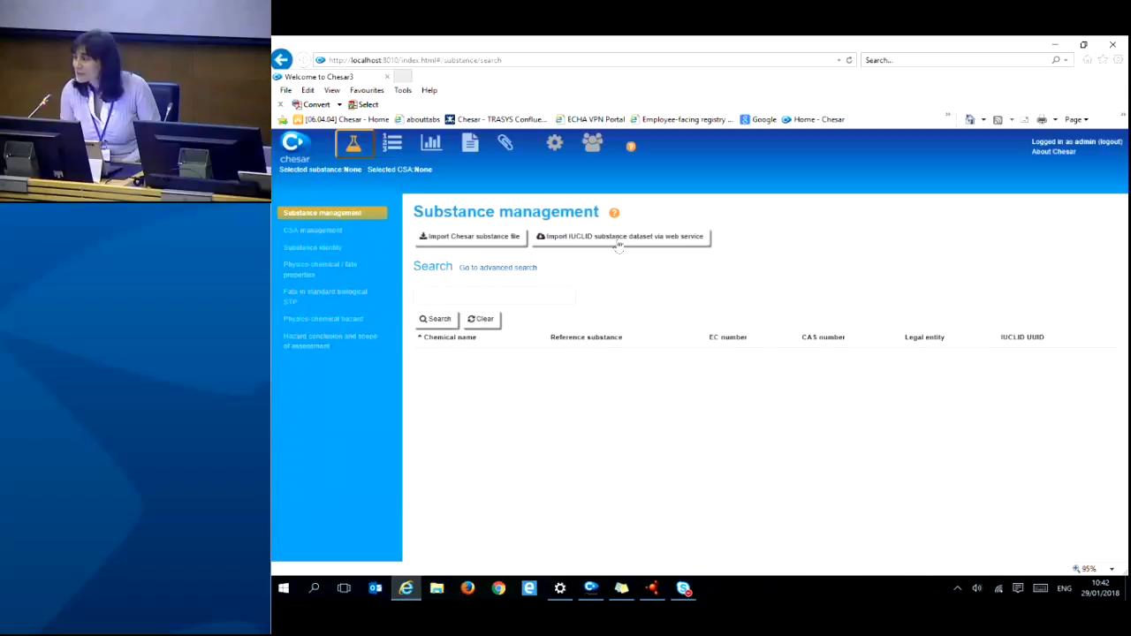
click(664, 233)
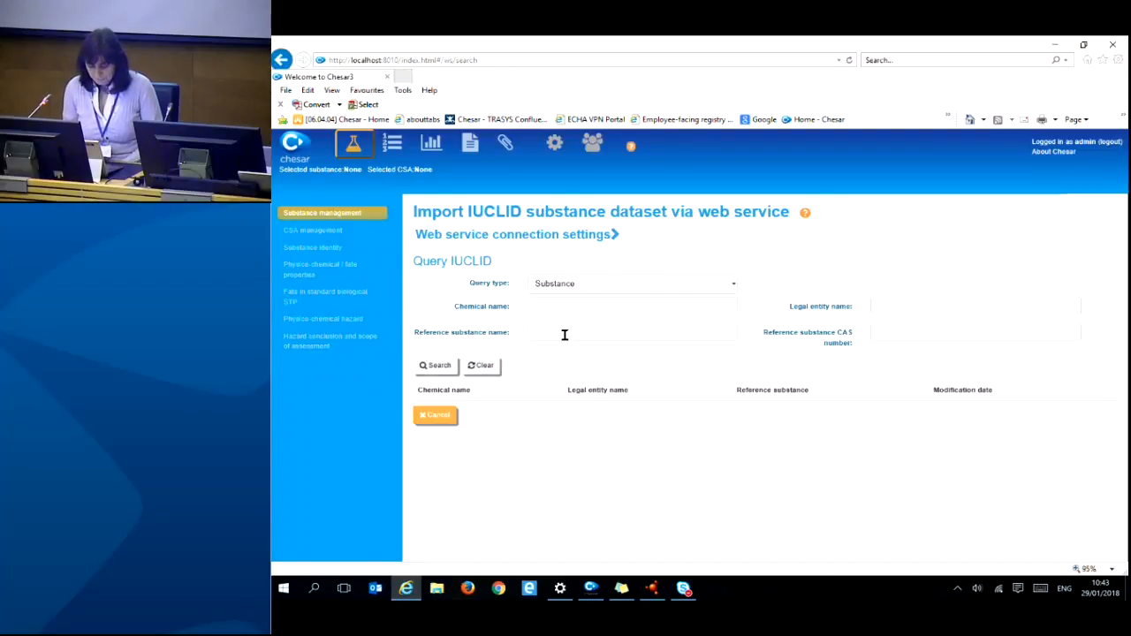
- Search IUCLID by chemical name 'ECHA training', returning only ECHA Training substance
click(438, 366)
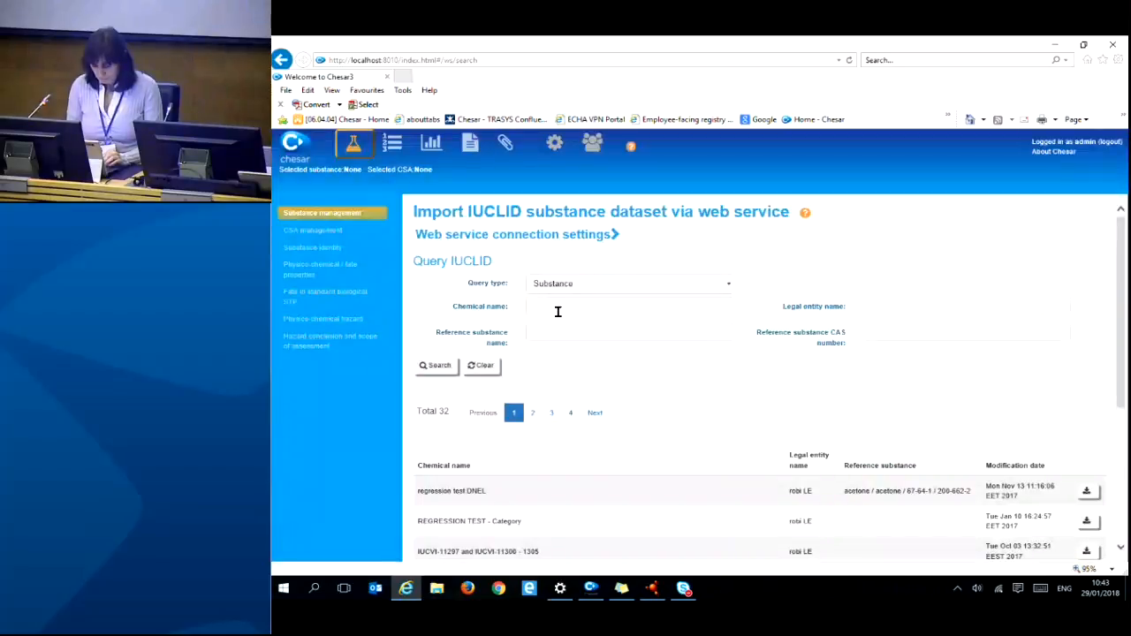
click(558, 309)
text(ECHA )
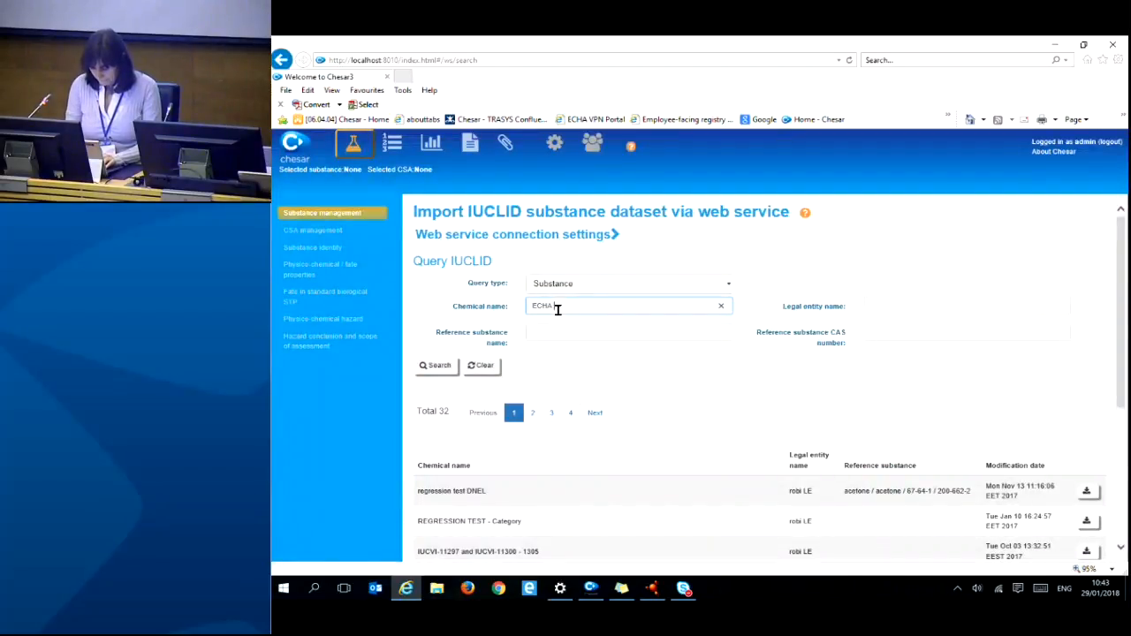
text(training)
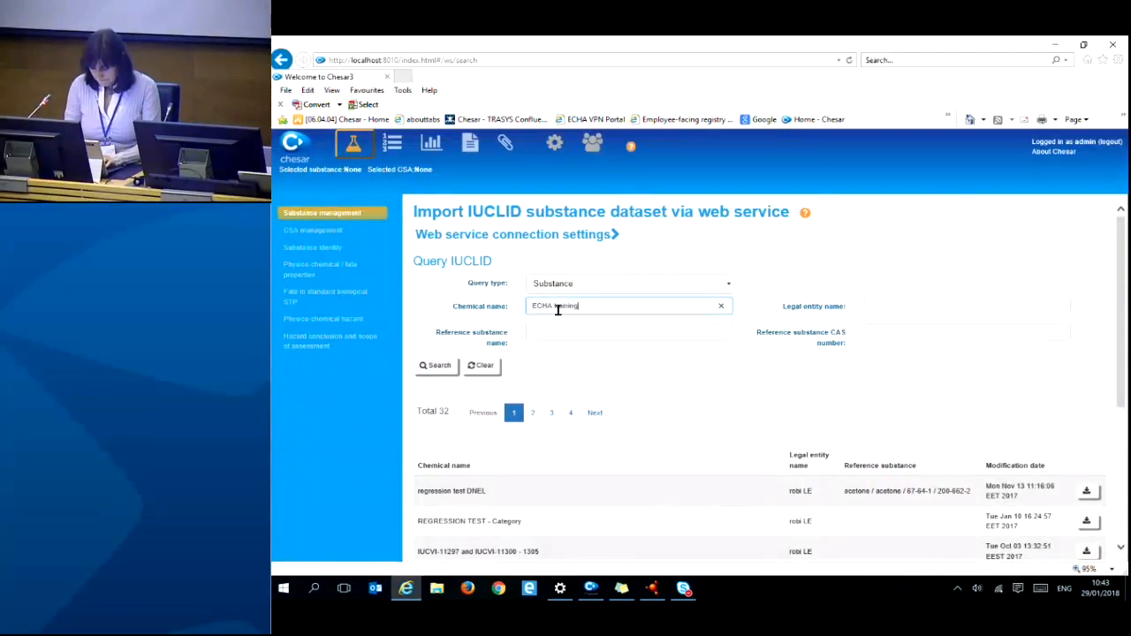
click(447, 373)
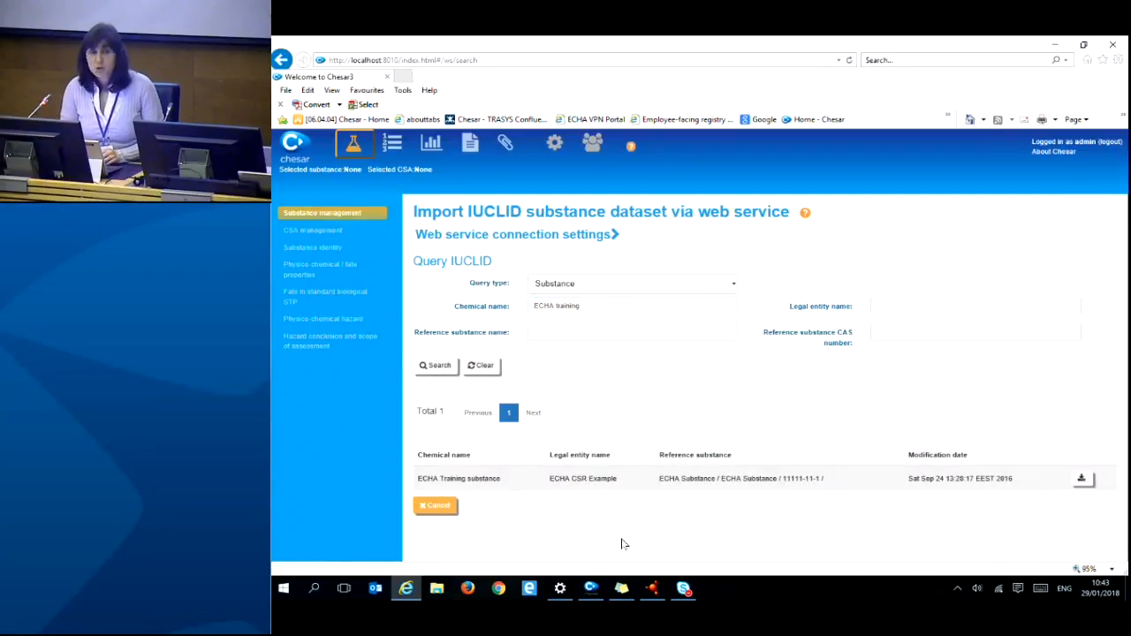
mouse_move(686, 593)
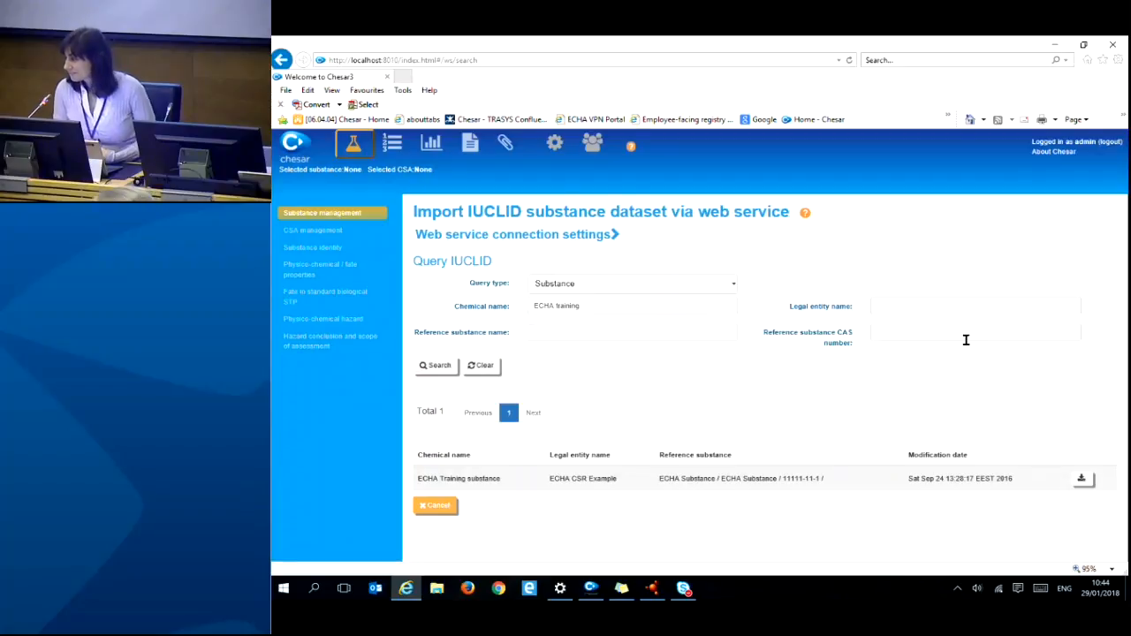
- Import ECHA Training substance from the web service results into Chesar
right_click(966, 340)
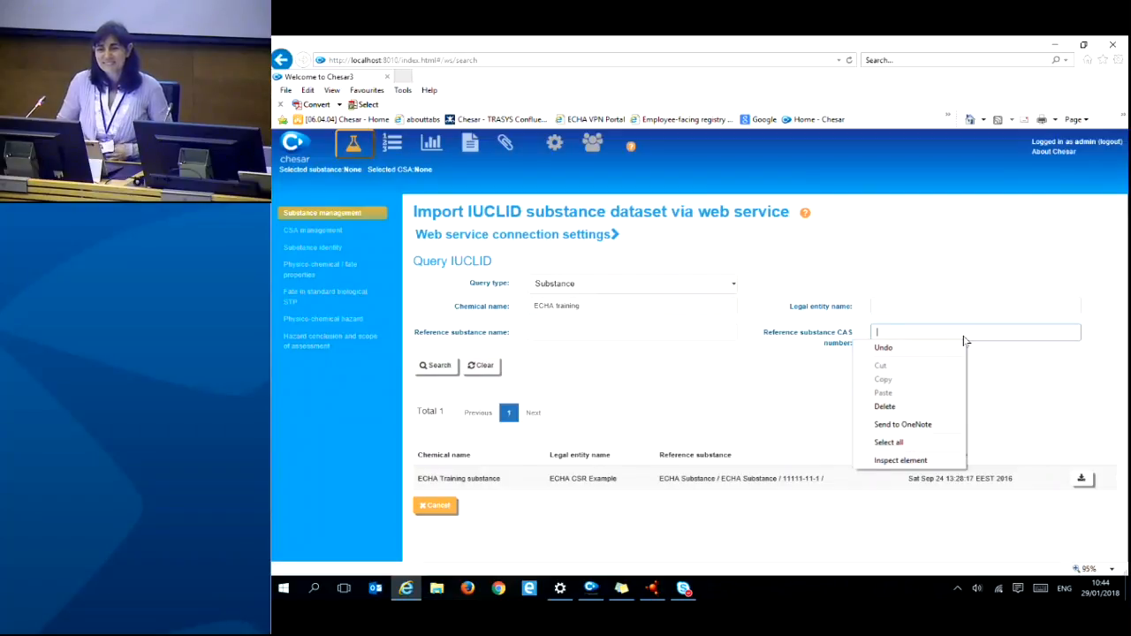
click(726, 371)
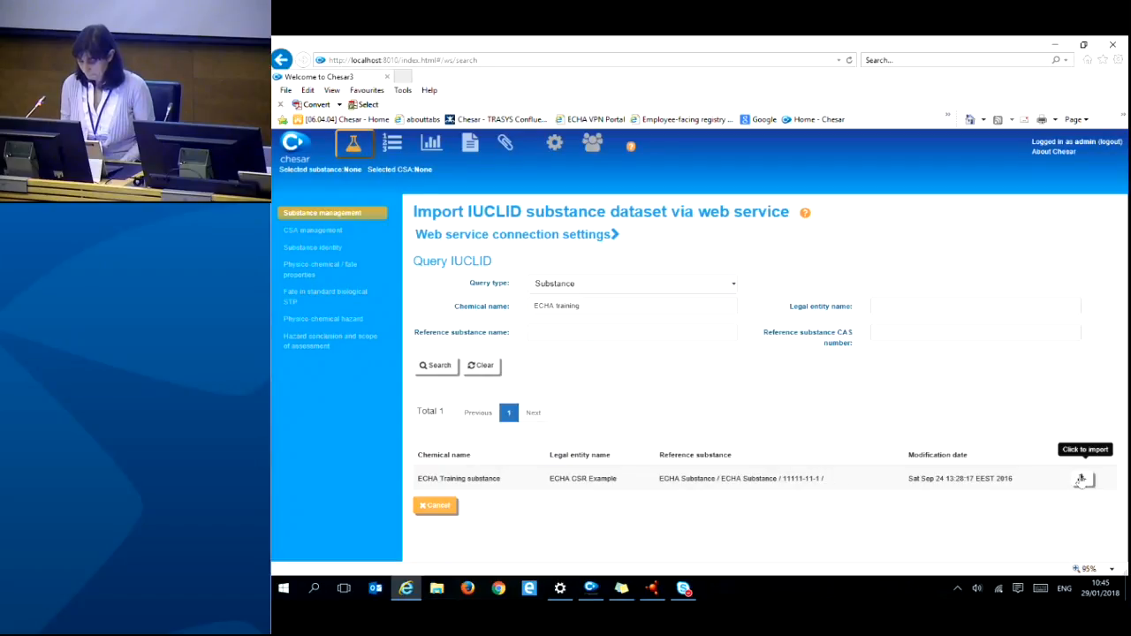
click(1081, 480)
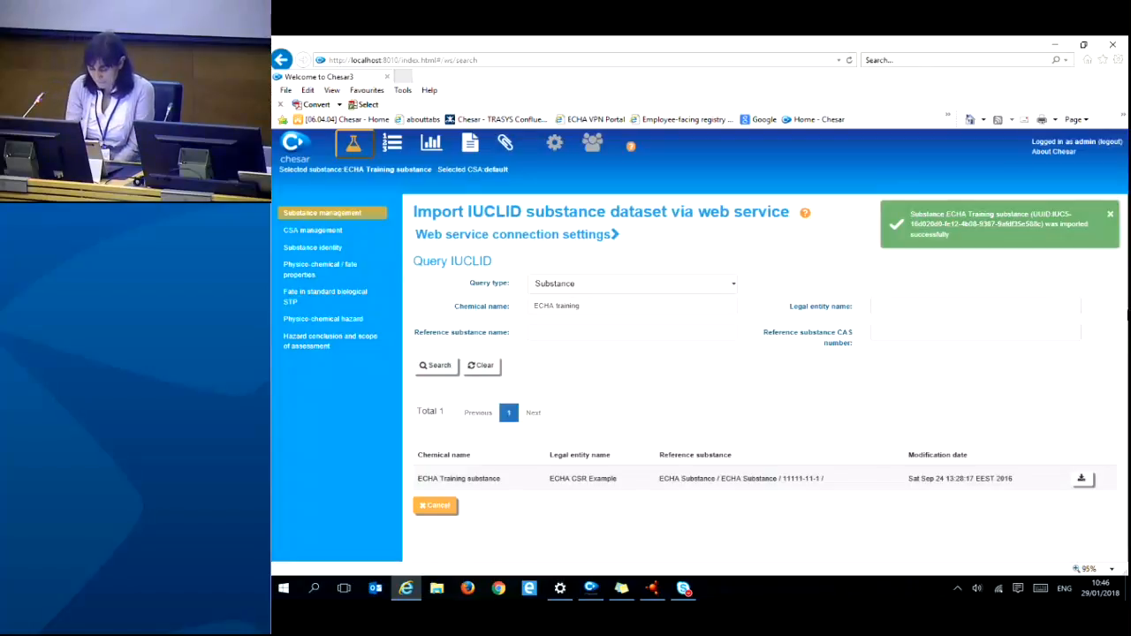
- Return to Substance management, which lists ECHA Training substance (CAS 11111-11-1)
click(354, 149)
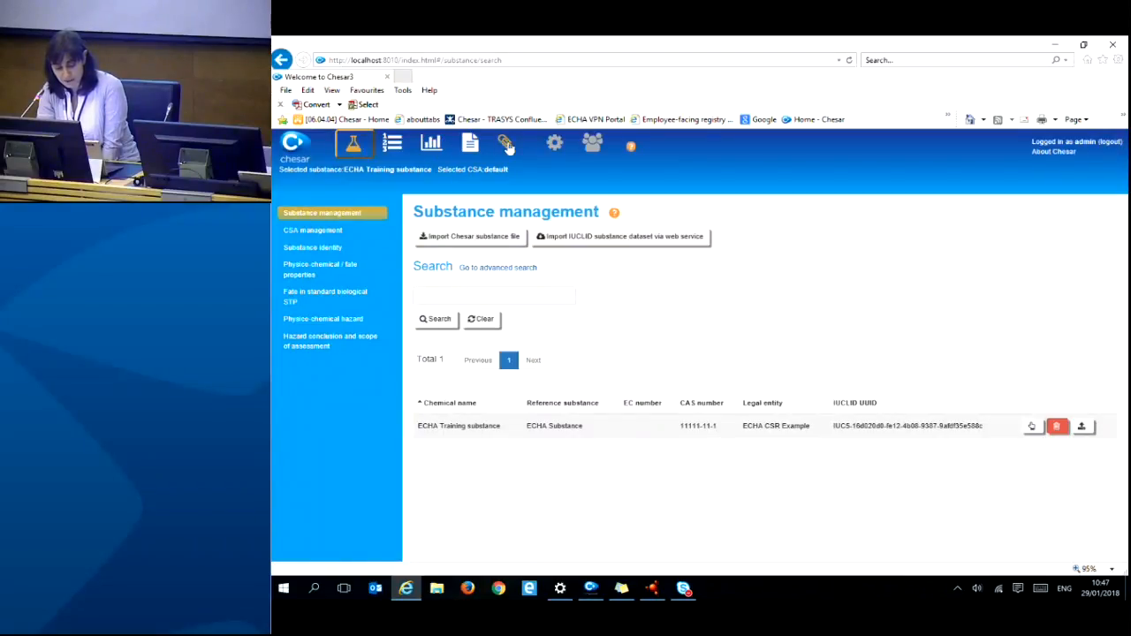
- Show the Users page with the admin account and its roles
click(592, 147)
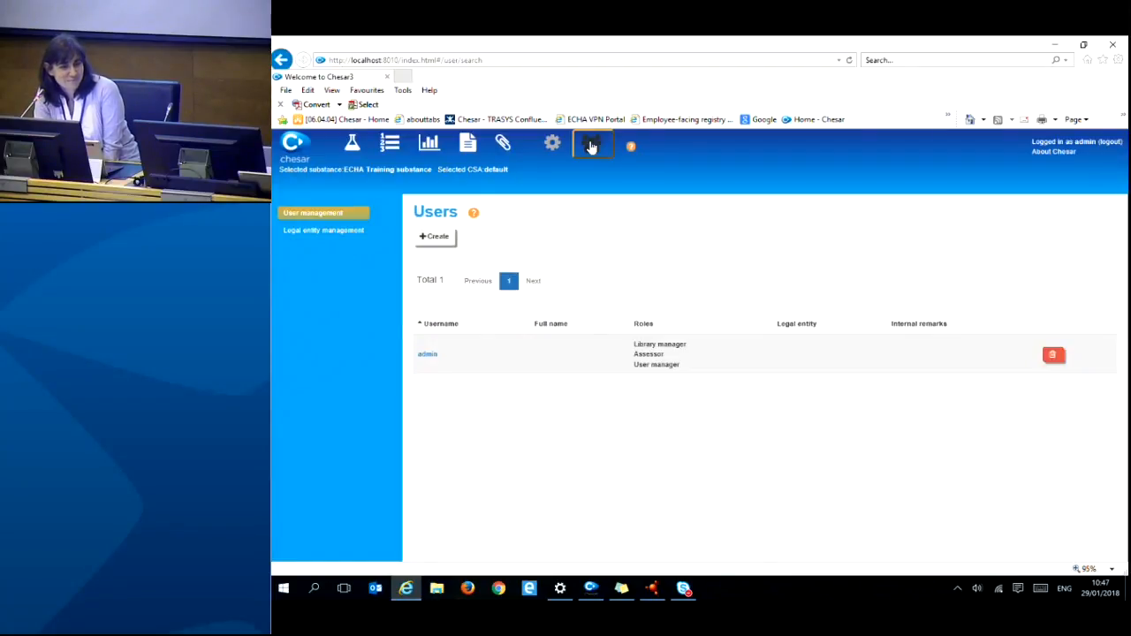
- Import the Training_LE_ECHA.i6z legal entity from the Getting started with Chesar files folder
click(339, 232)
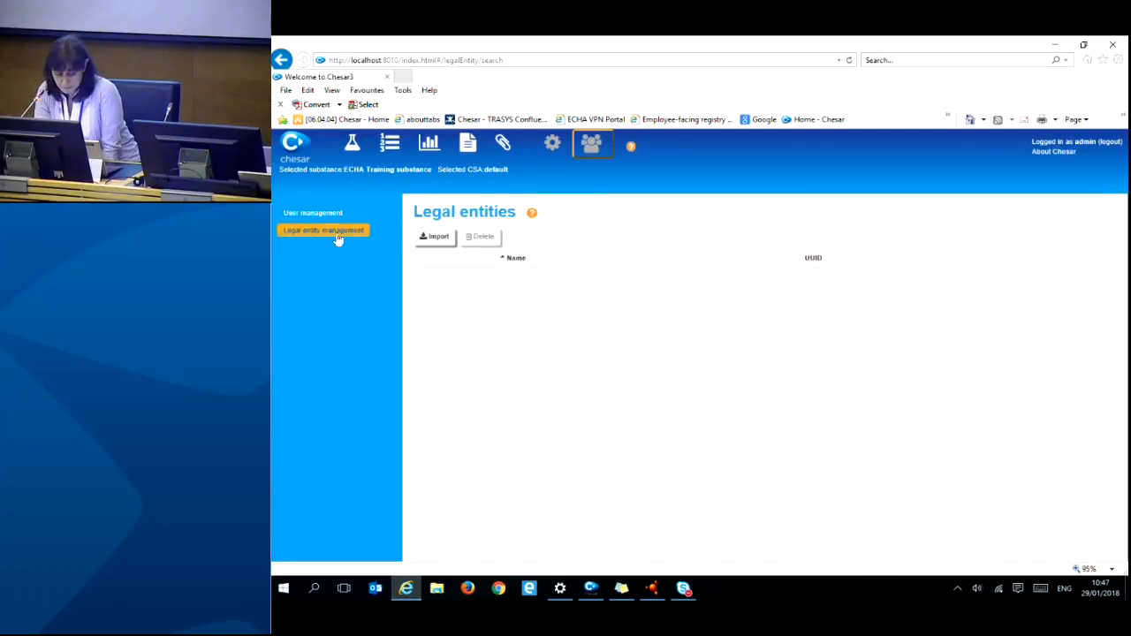
click(446, 240)
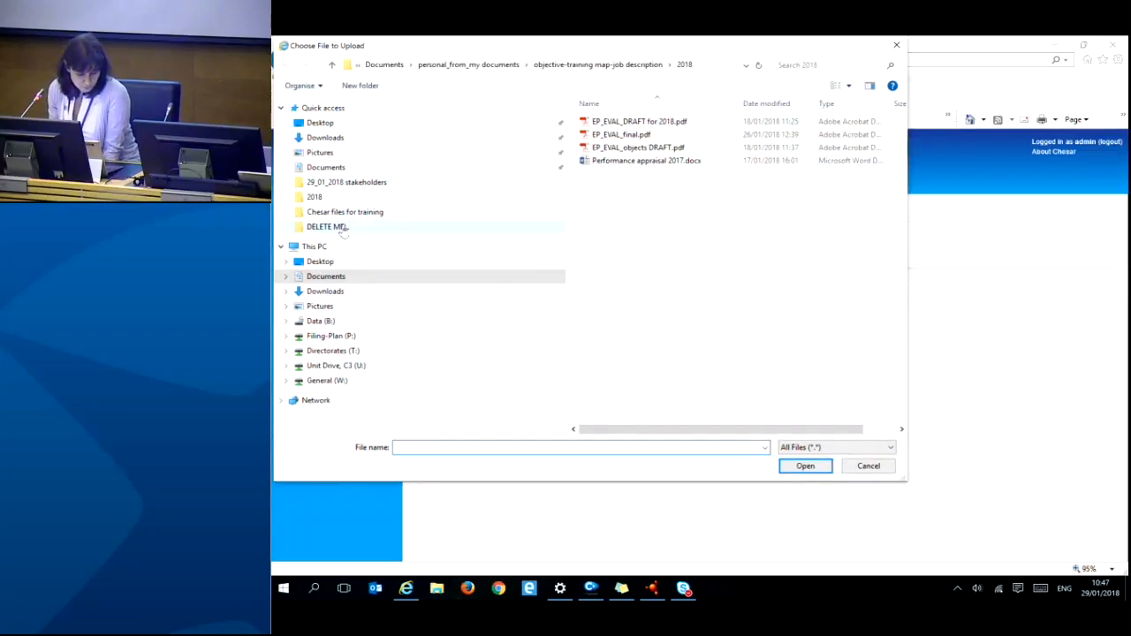
click(321, 124)
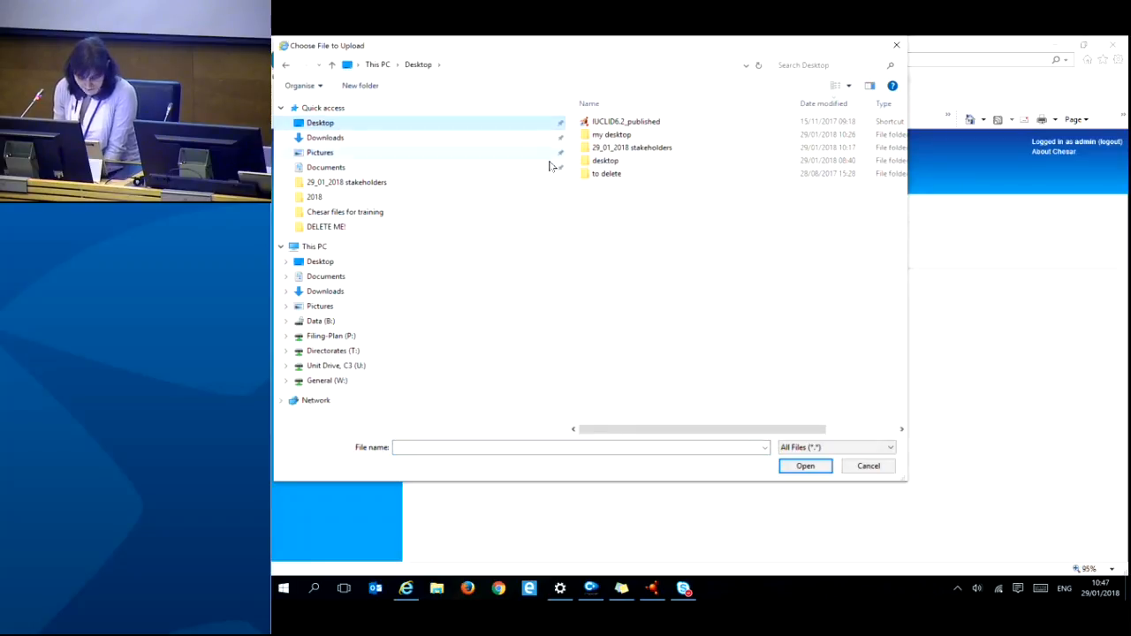
click(606, 176)
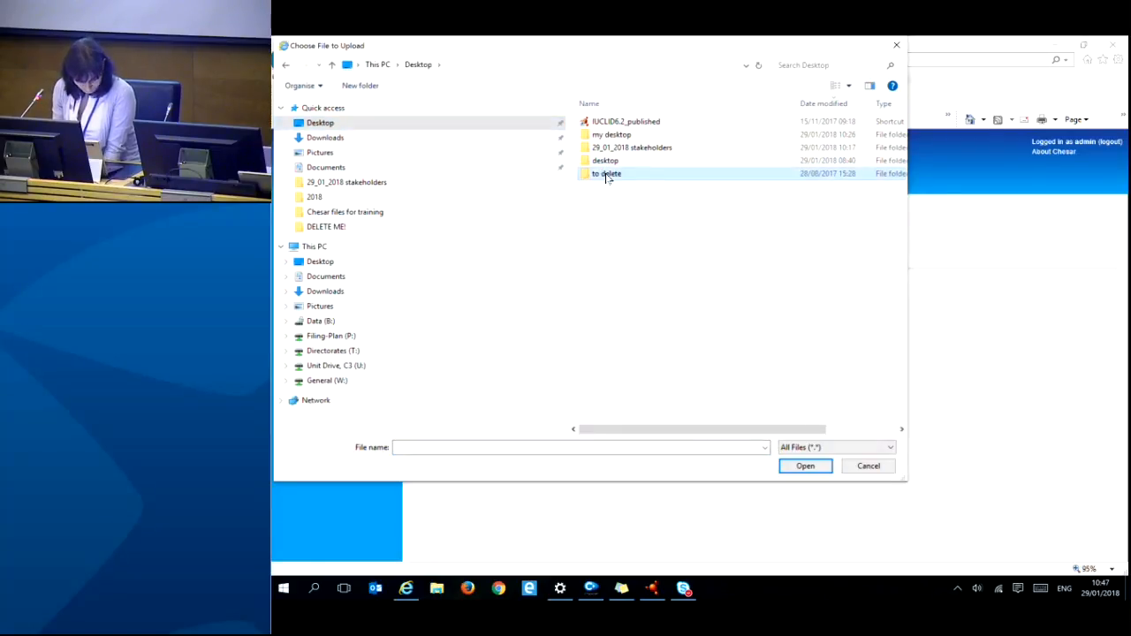
double_click(618, 148)
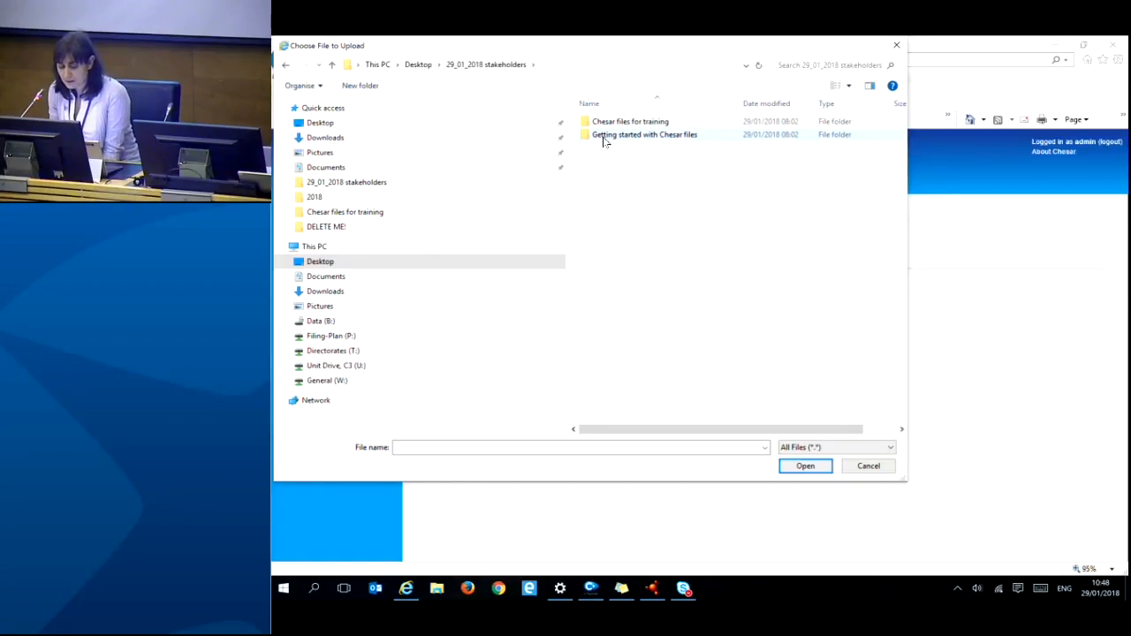
double_click(650, 137)
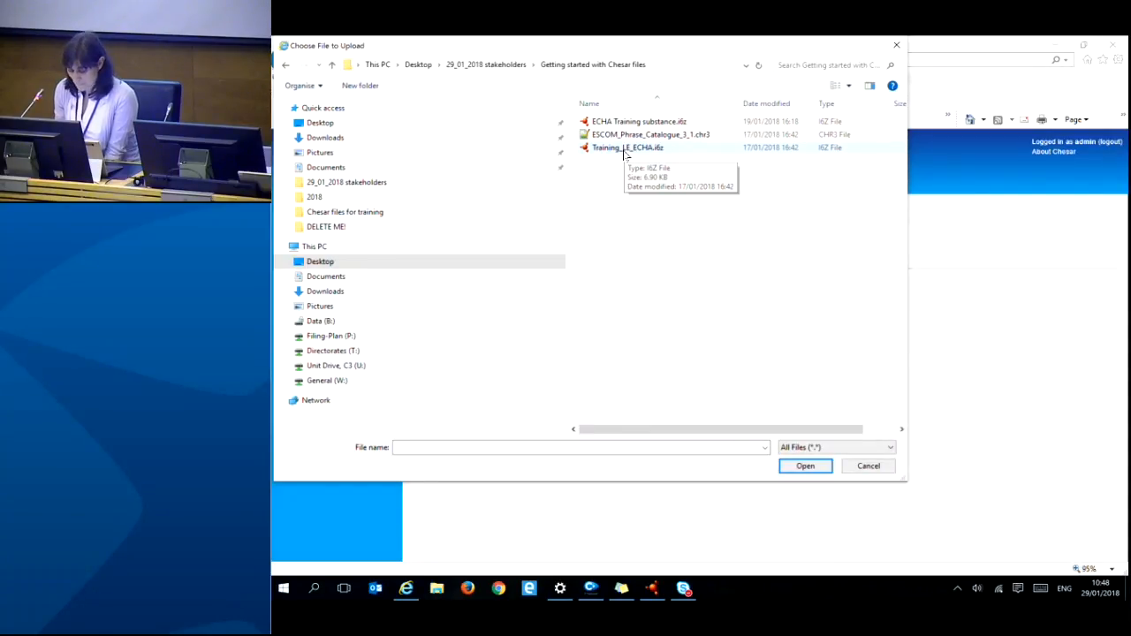
double_click(626, 147)
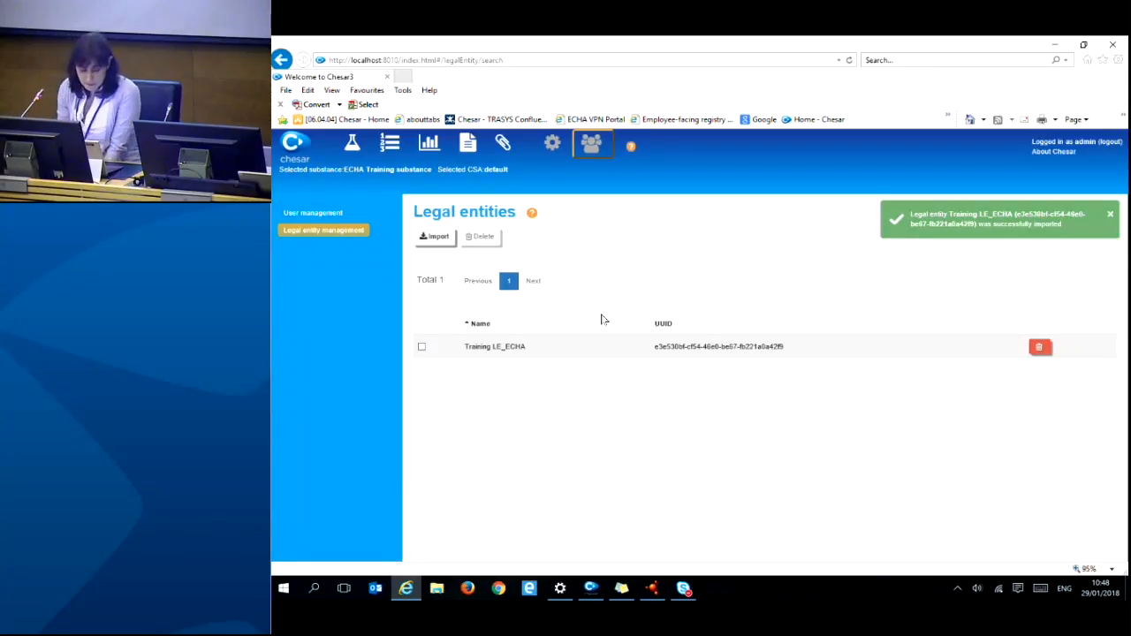
click(320, 216)
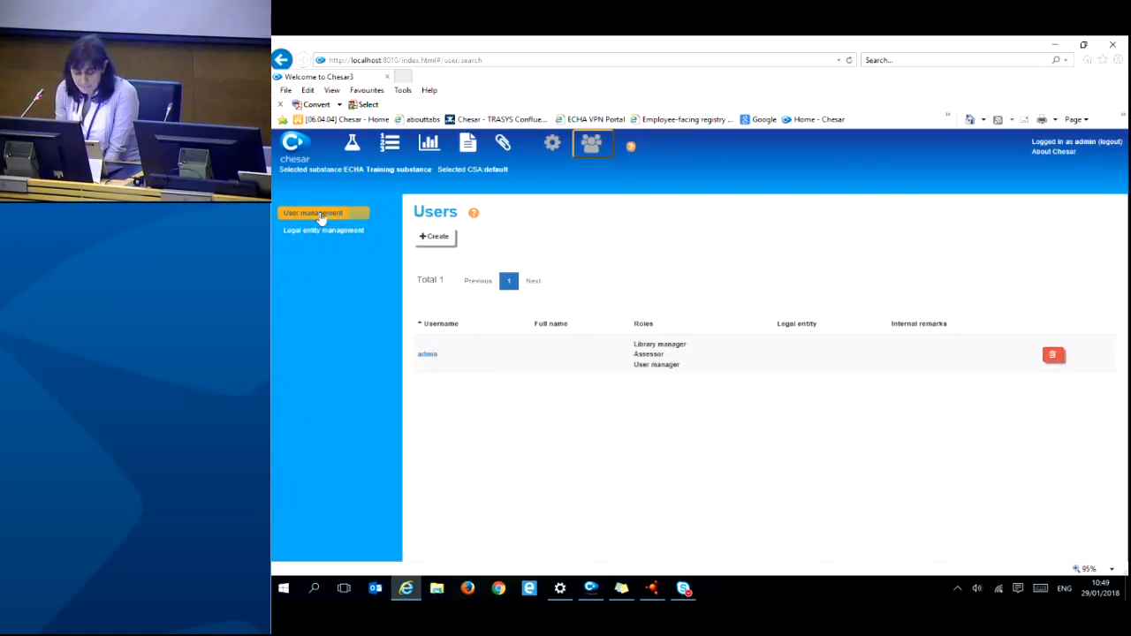
- Assign the Training LE_ECHA legal entity to the admin user and save
click(428, 356)
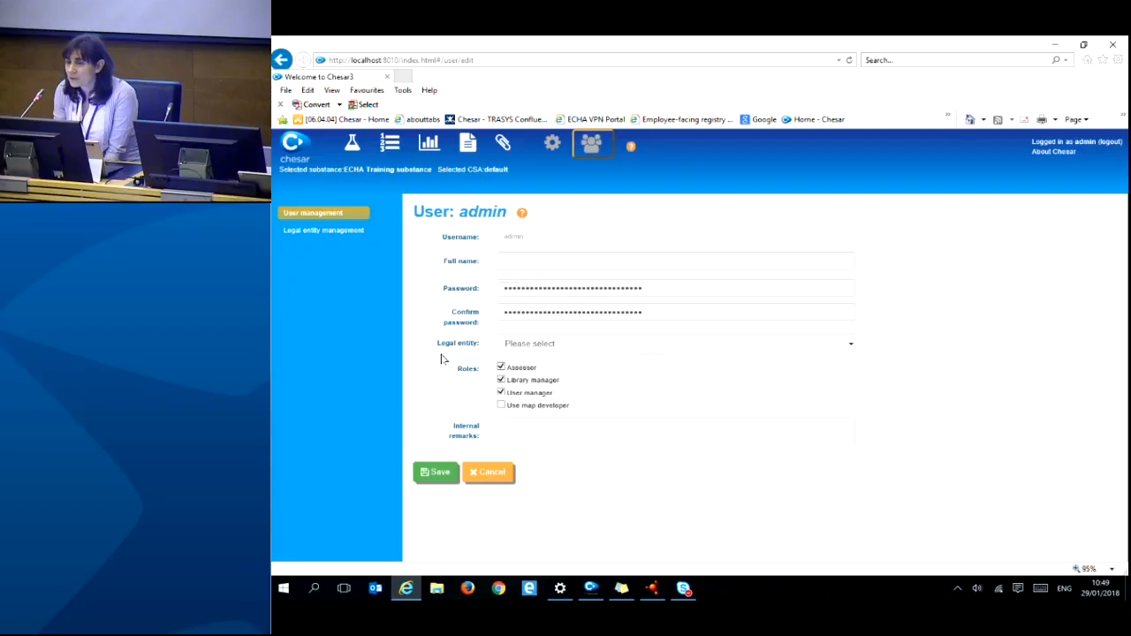
click(614, 344)
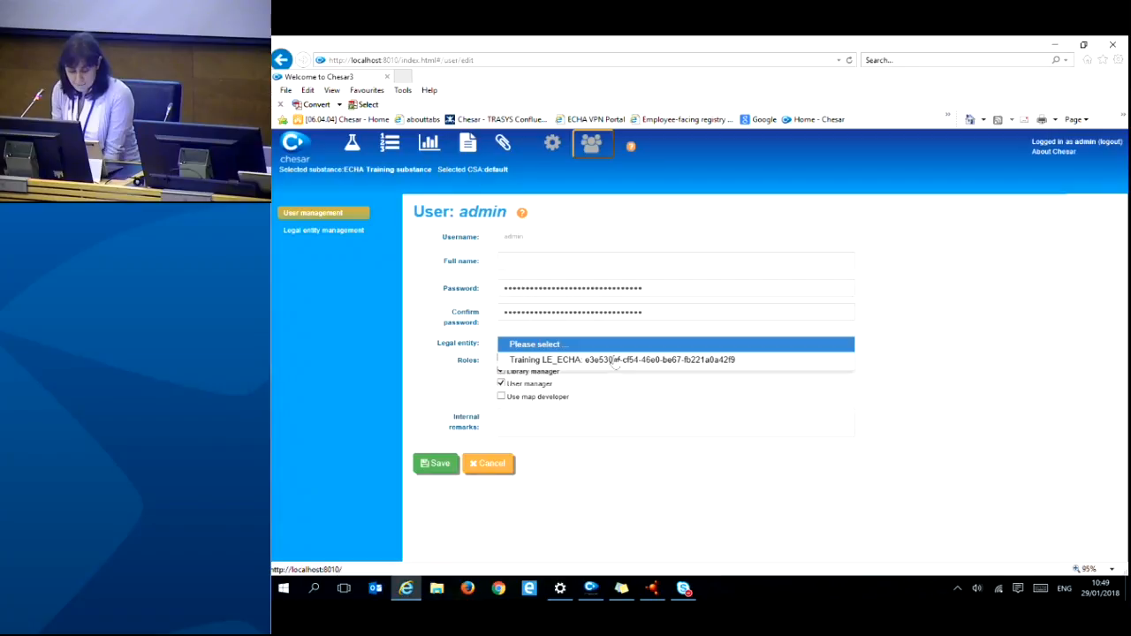
click(515, 462)
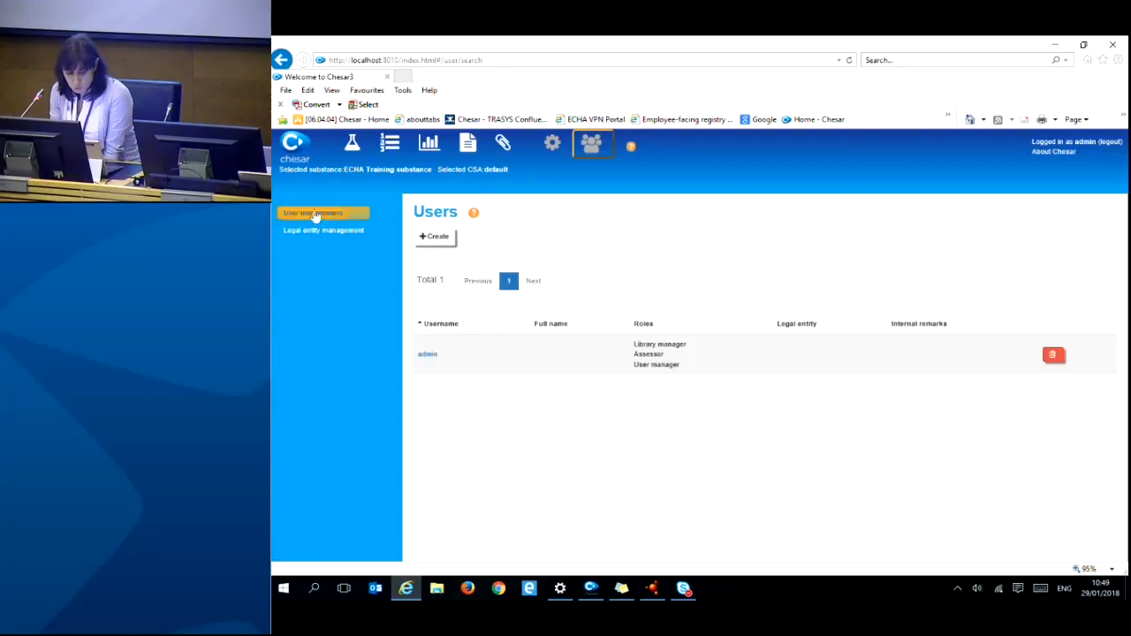
click(428, 356)
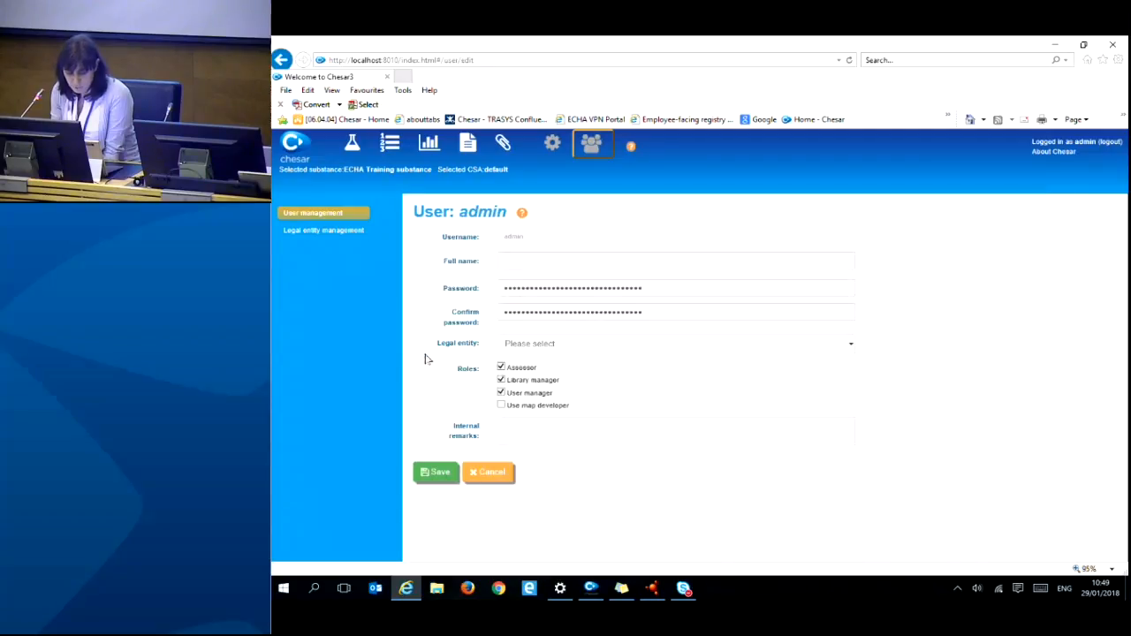
click(645, 348)
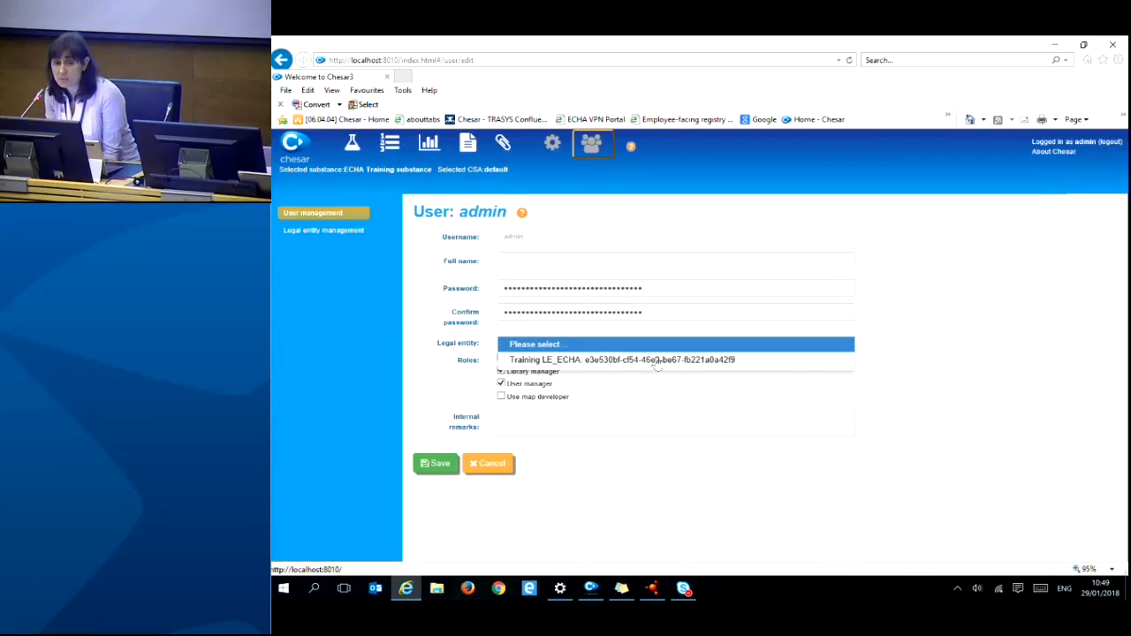
click(657, 361)
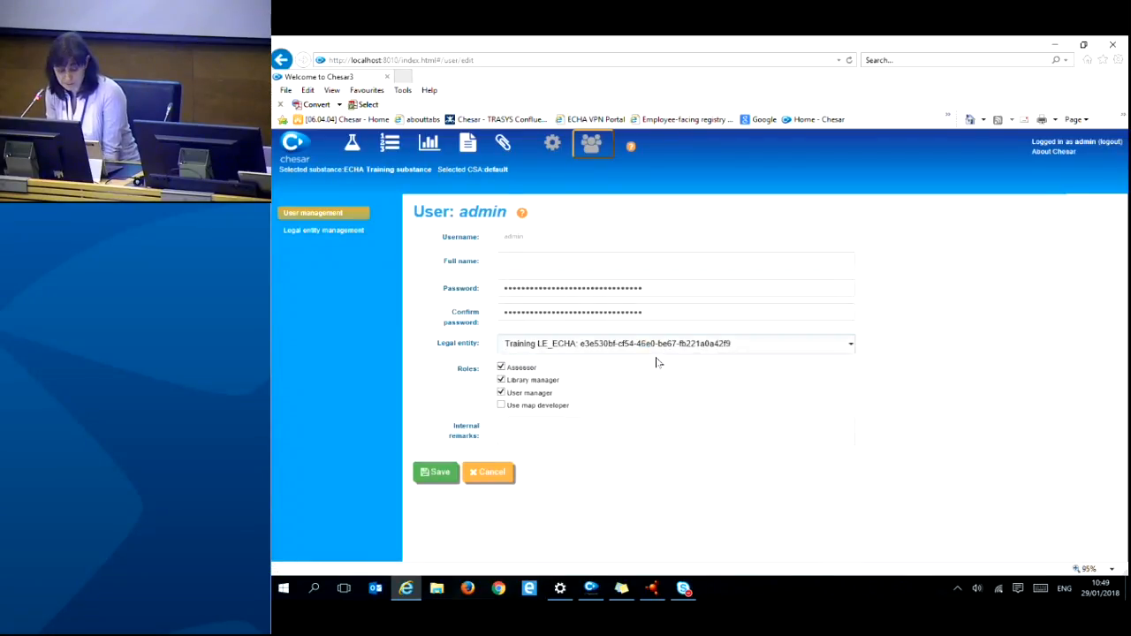
click(430, 478)
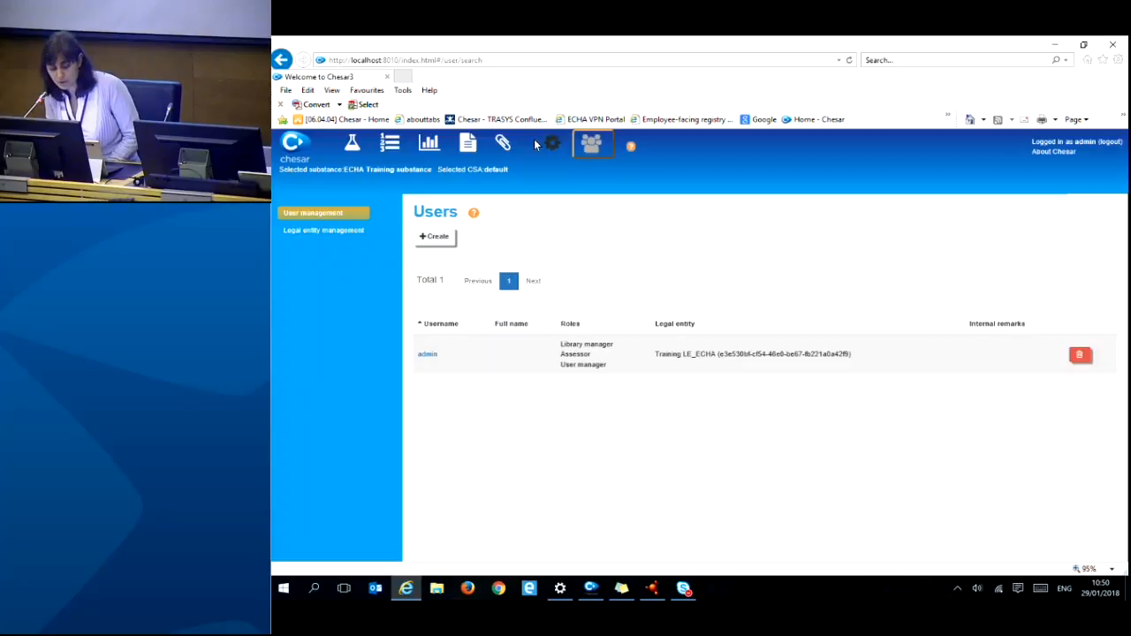
click(554, 148)
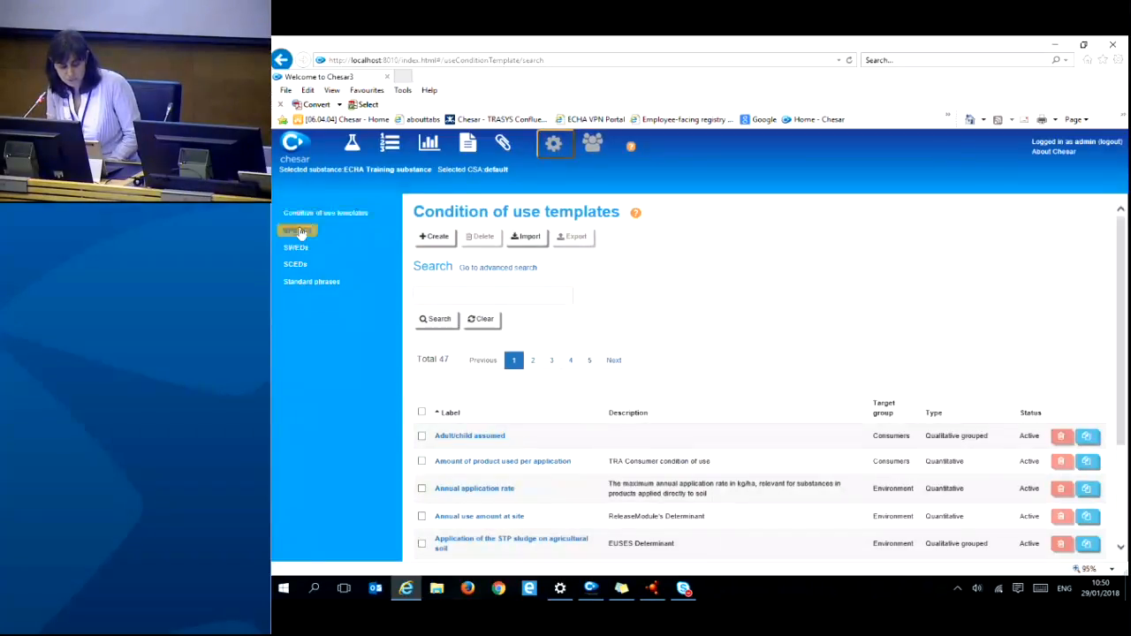
- Upload ESCOM_Phrase_Catalogue_3_1.chr3 into the Standard phrases library
click(311, 283)
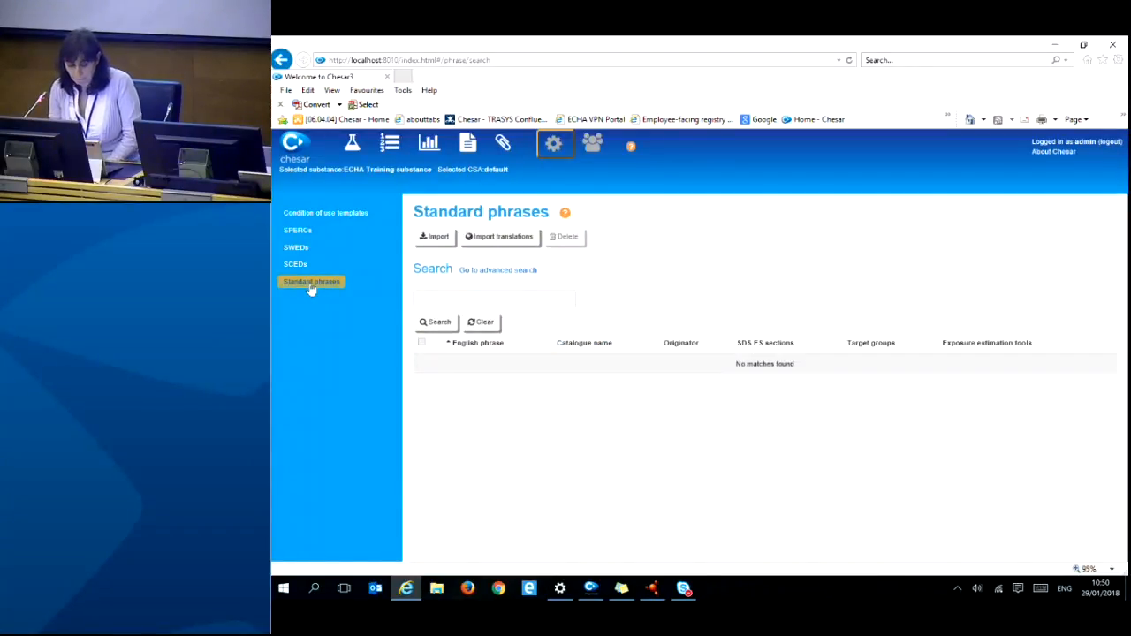
click(438, 239)
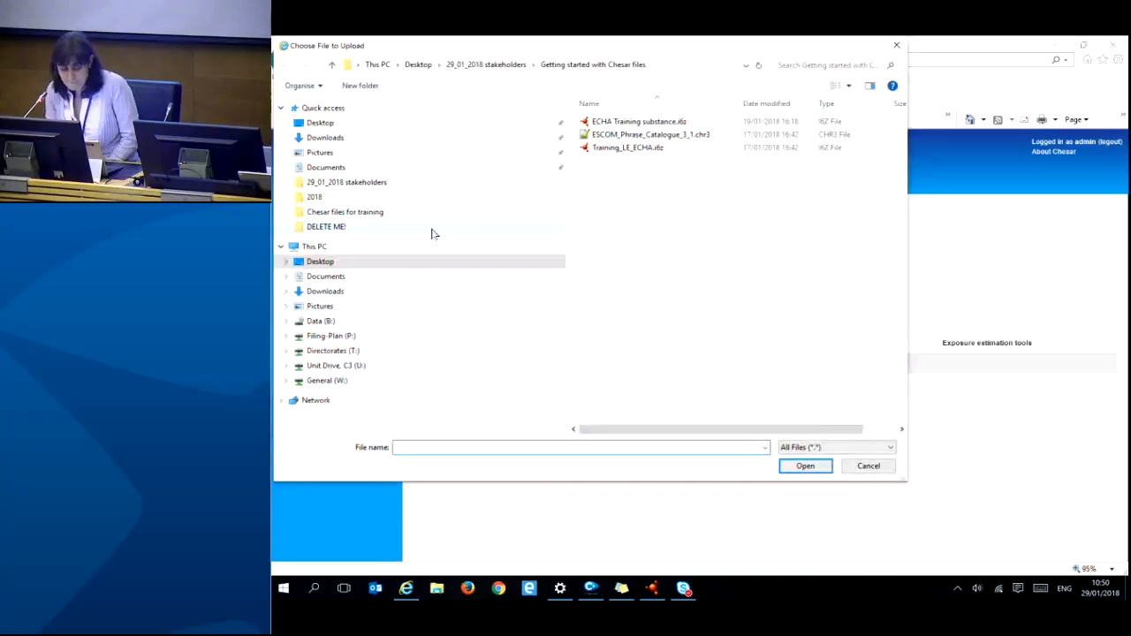
click(635, 139)
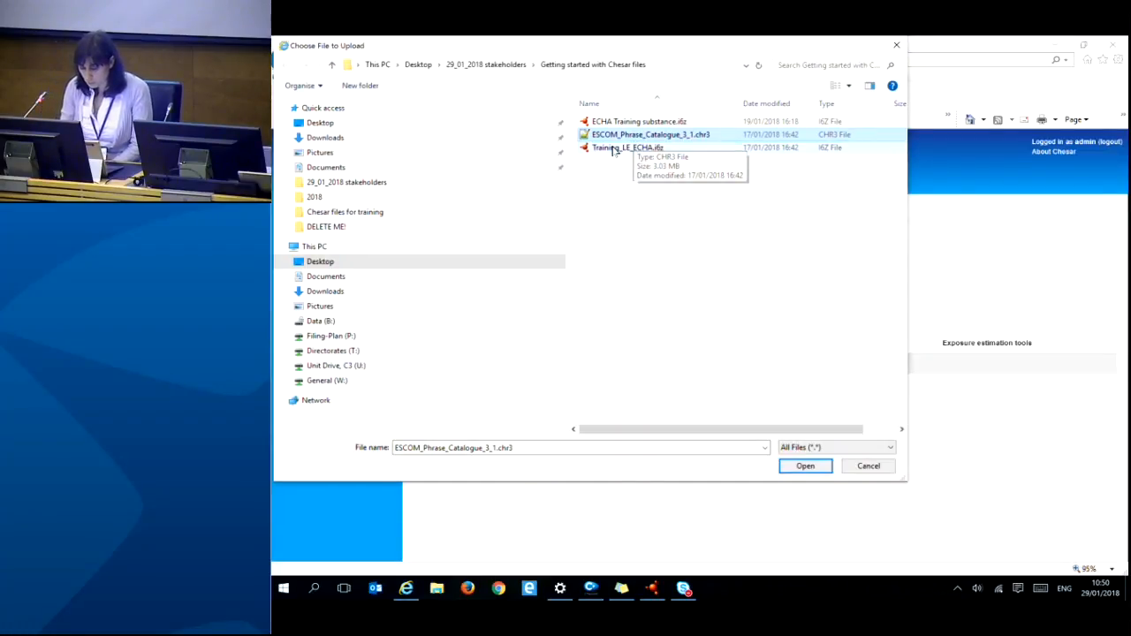
click(815, 469)
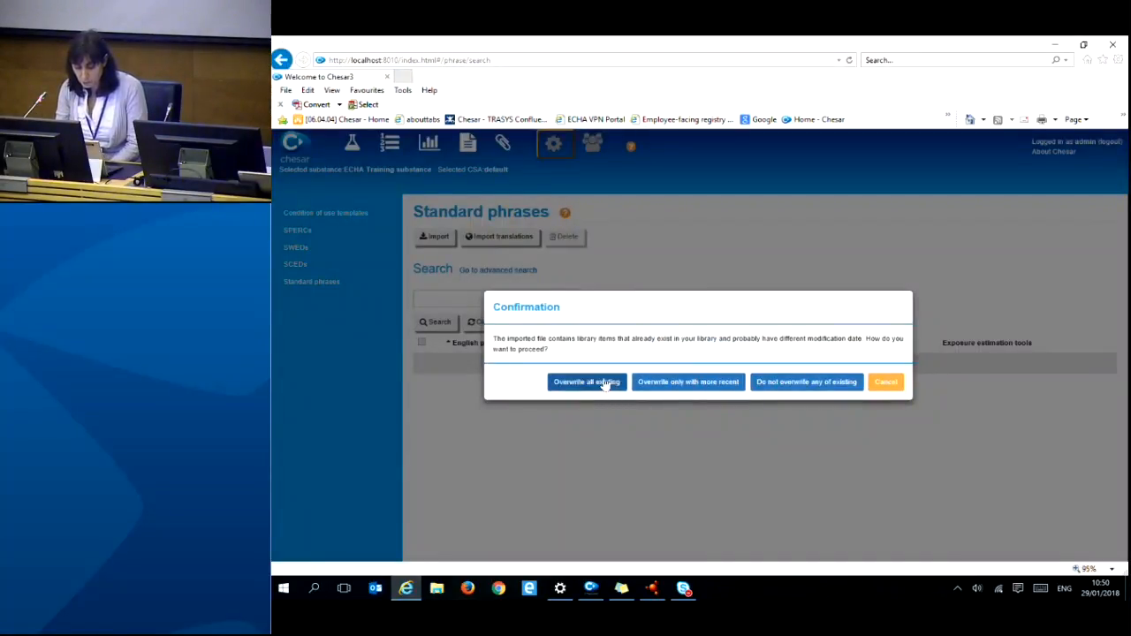
- Overwrite all existing items to complete the ESCom phrase import, then return to Substance management
click(608, 384)
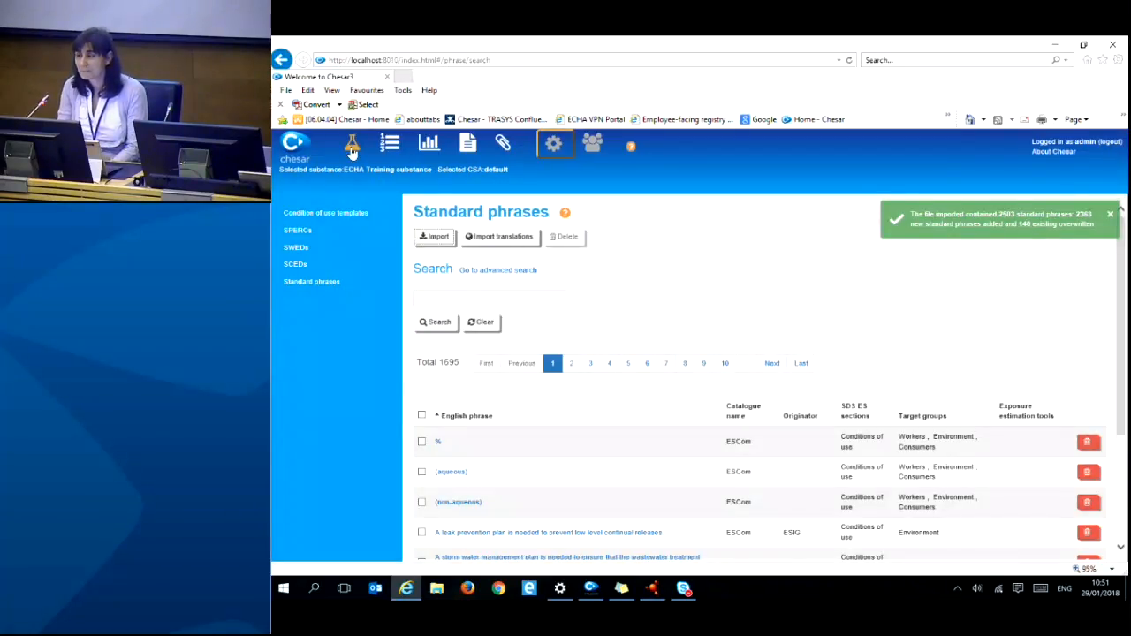
click(352, 150)
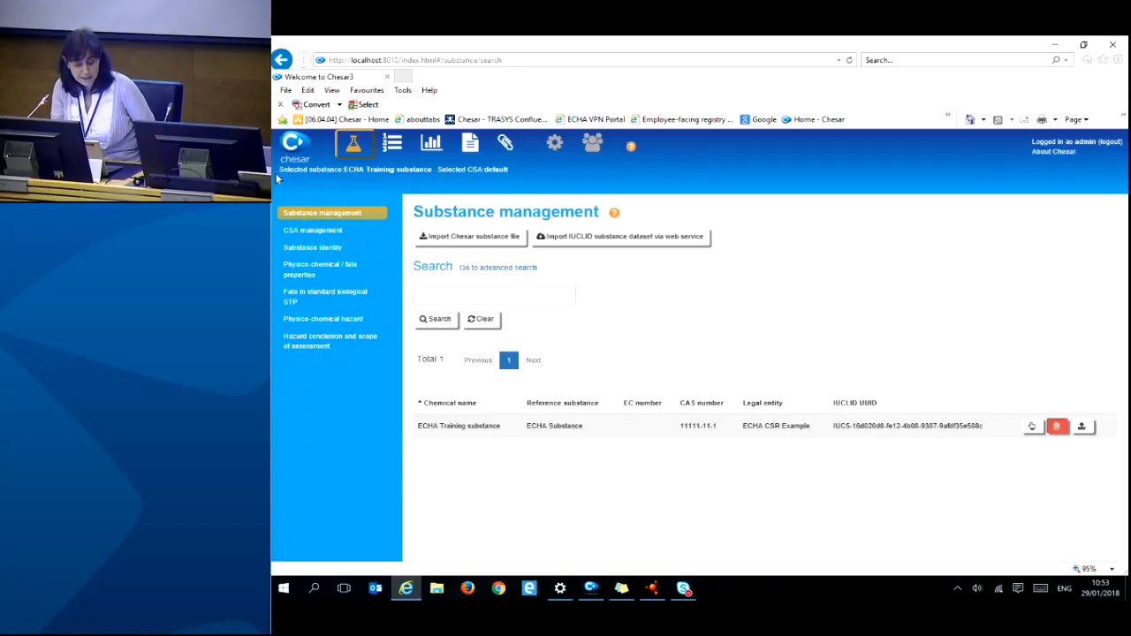
- Point out the selected ECHA Training substance and default CSA, then view its substance identity
drag(280, 170, 529, 169)
click(526, 174)
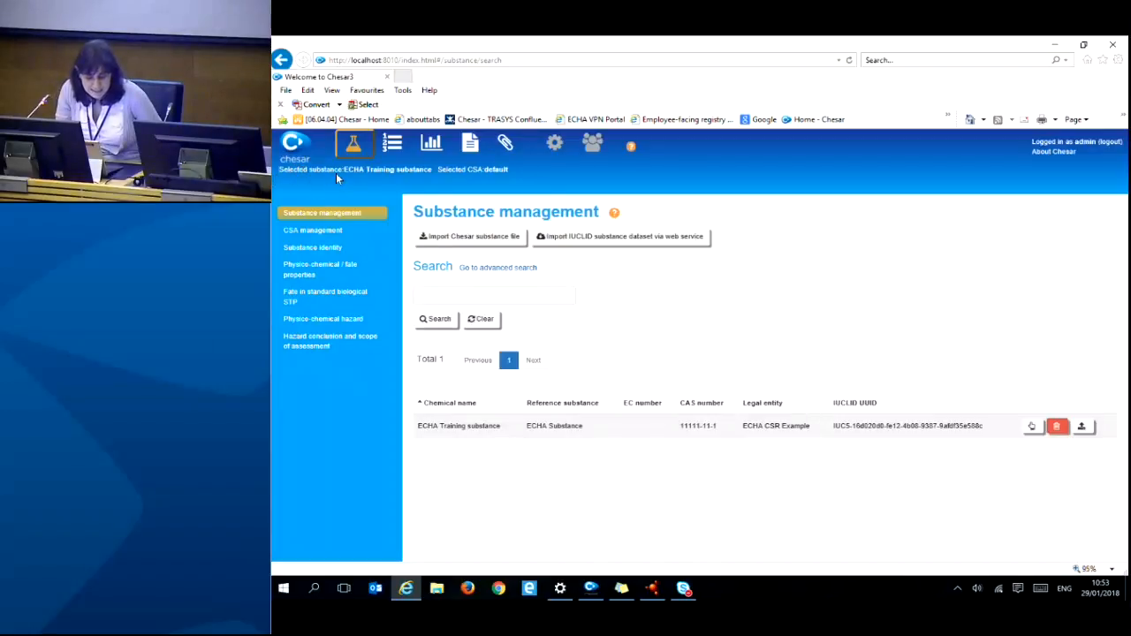
drag(344, 171, 427, 170)
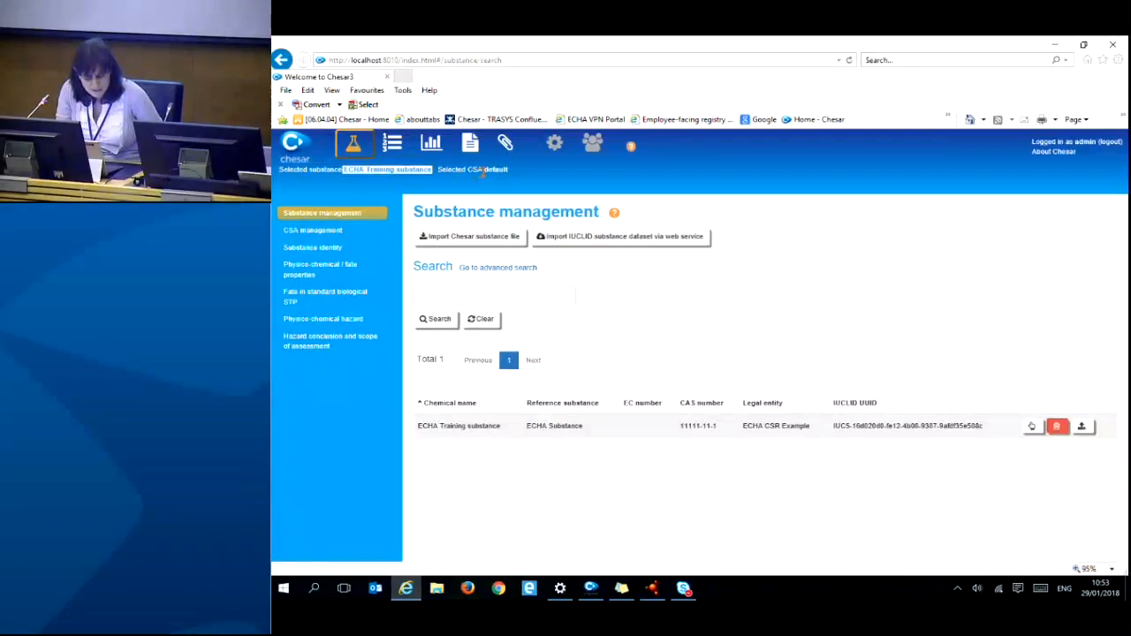
drag(484, 172, 509, 171)
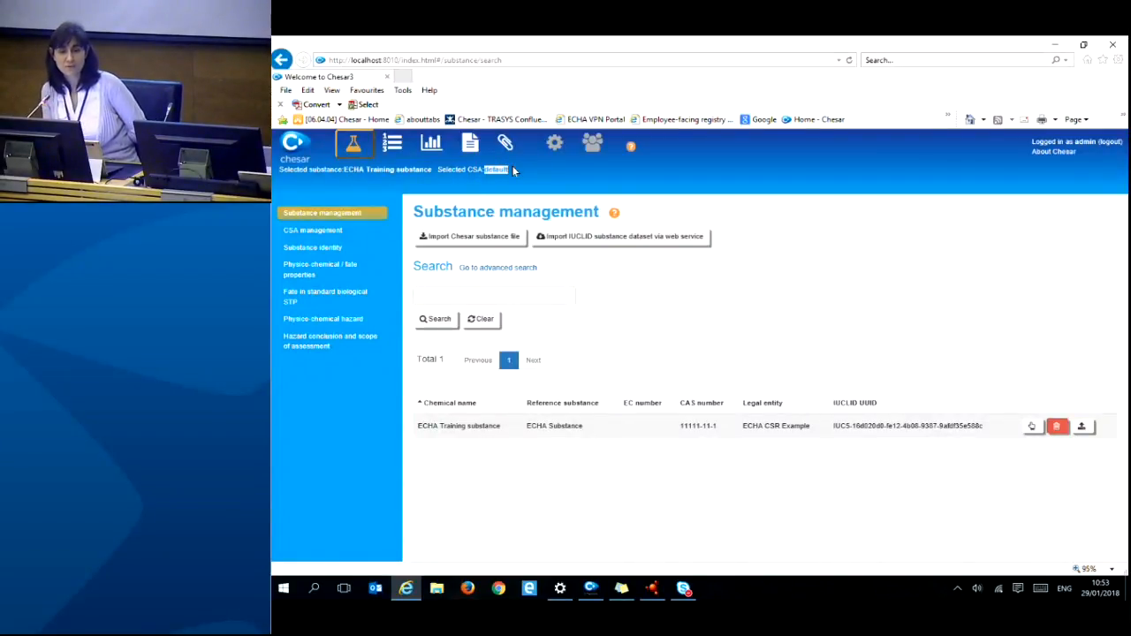
click(328, 251)
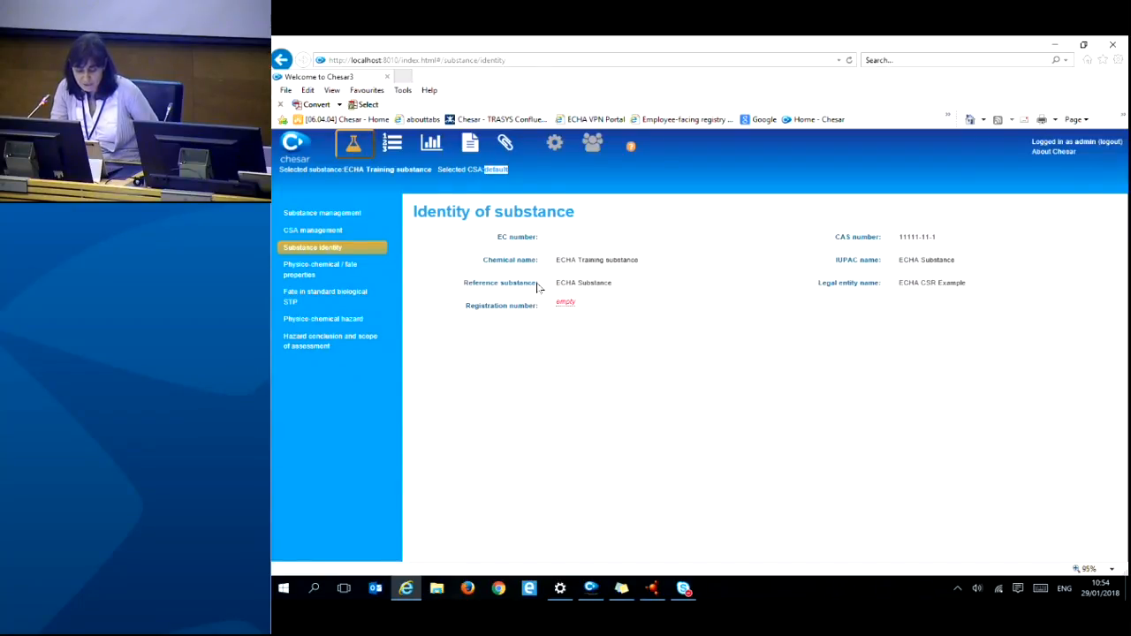
- Point out the reference substance, CAS number and IUPAC name, then view physico-chemical properties
drag(558, 283, 619, 282)
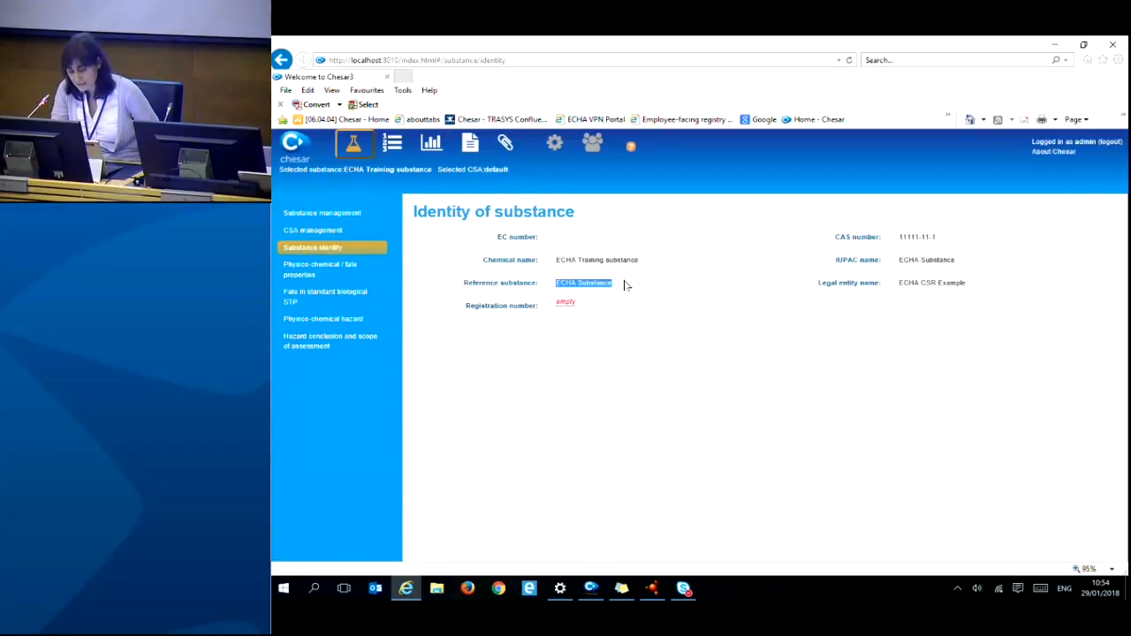
drag(901, 238, 942, 238)
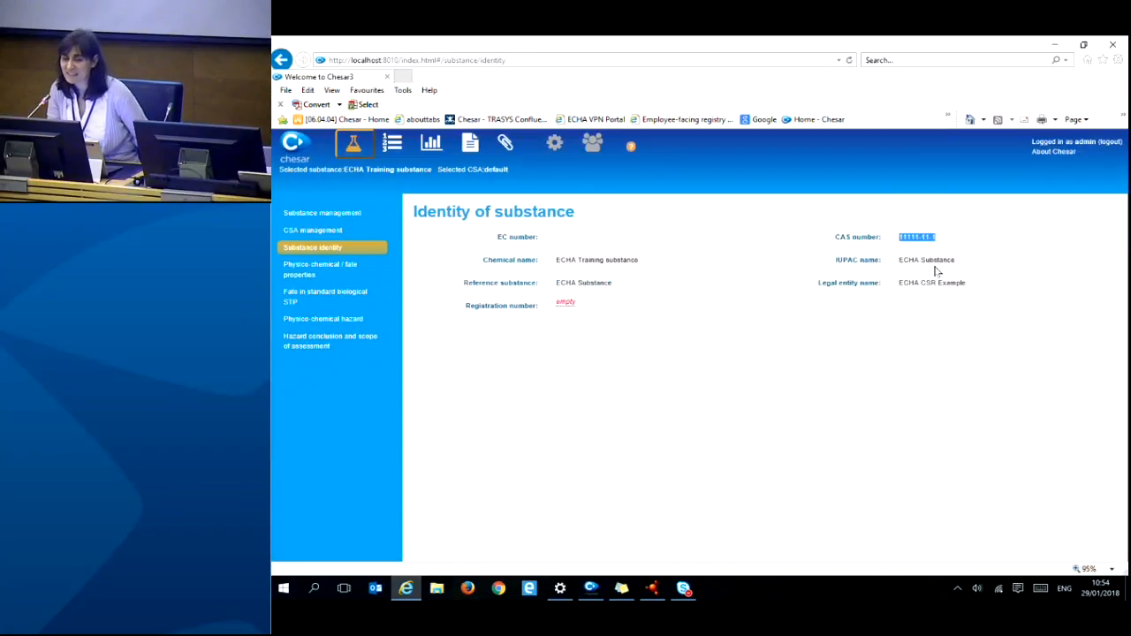
drag(900, 260, 963, 260)
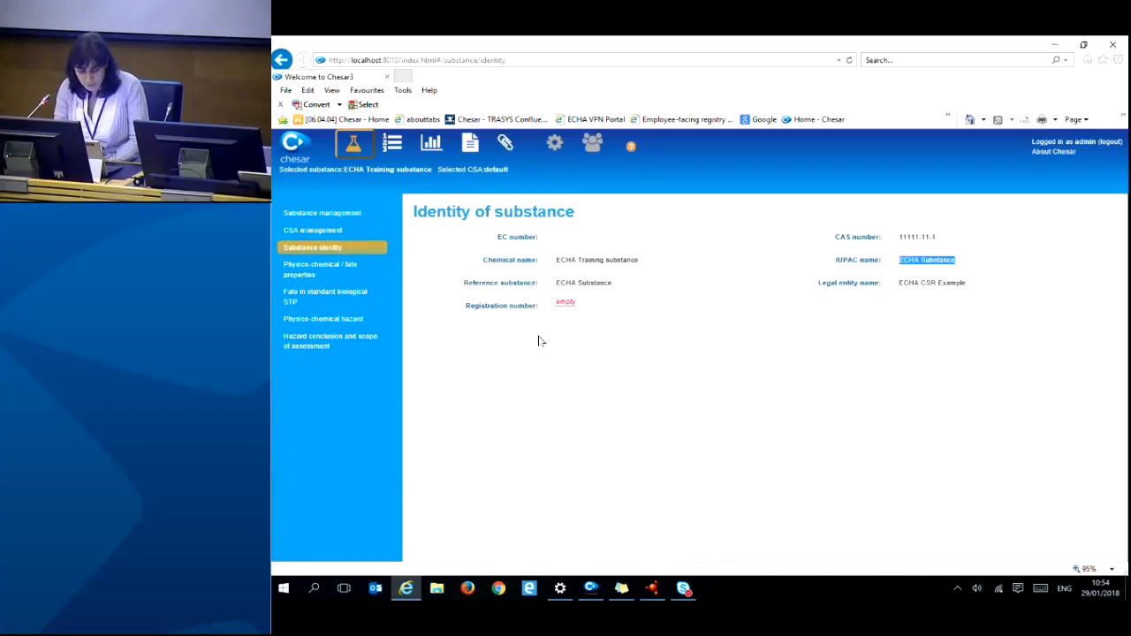
click(339, 266)
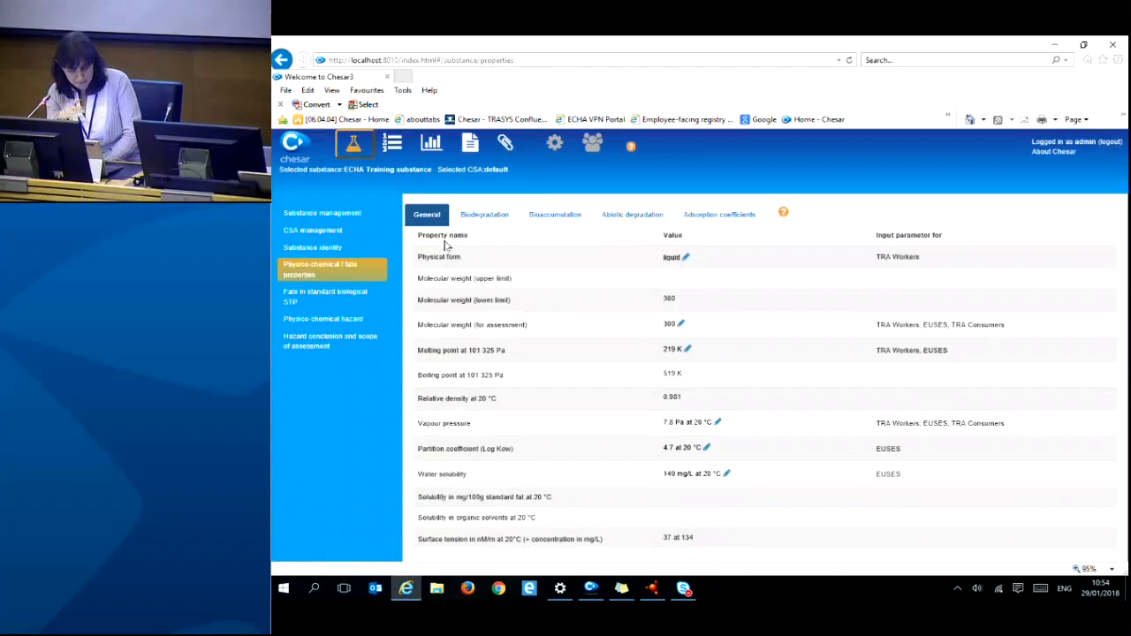
click(489, 219)
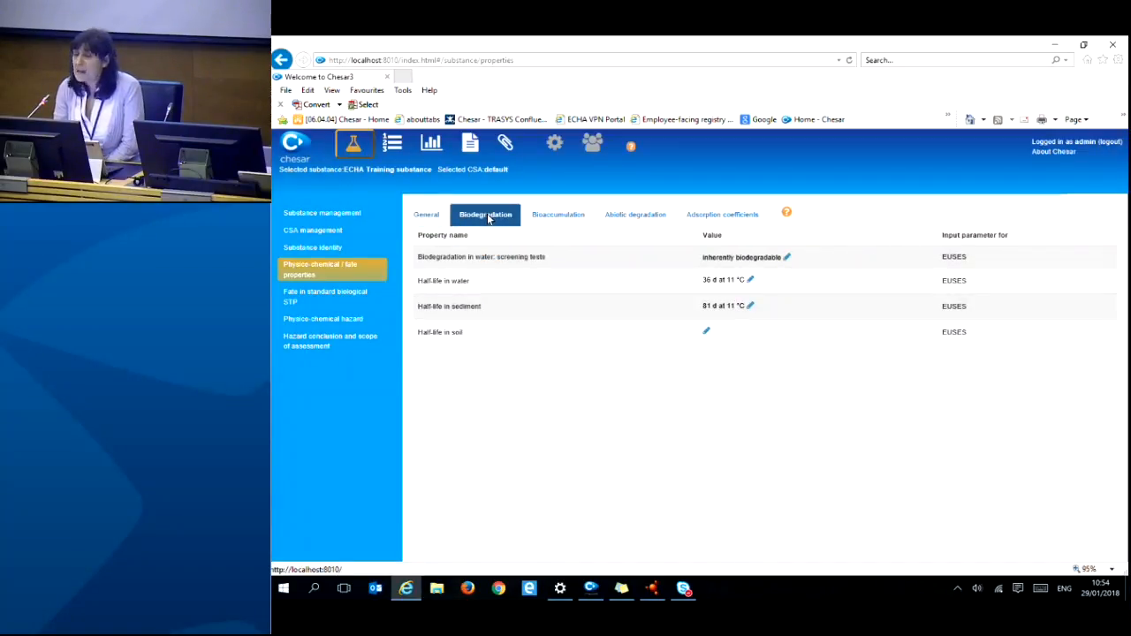
click(437, 219)
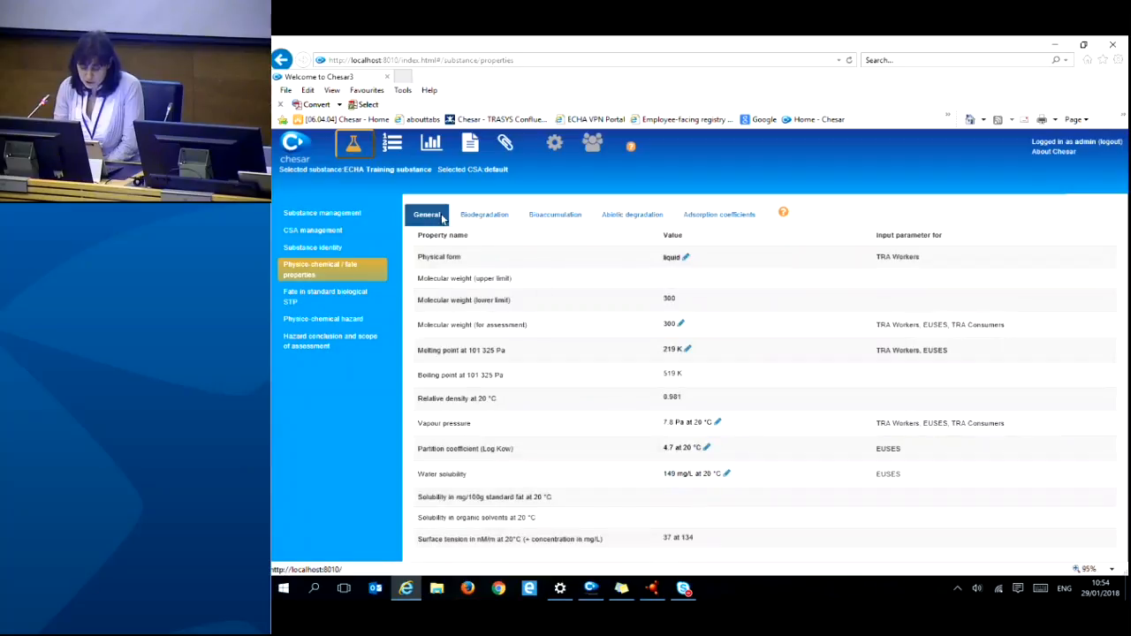
scroll(574, 309, down, 2)
scroll(611, 378, up, 2)
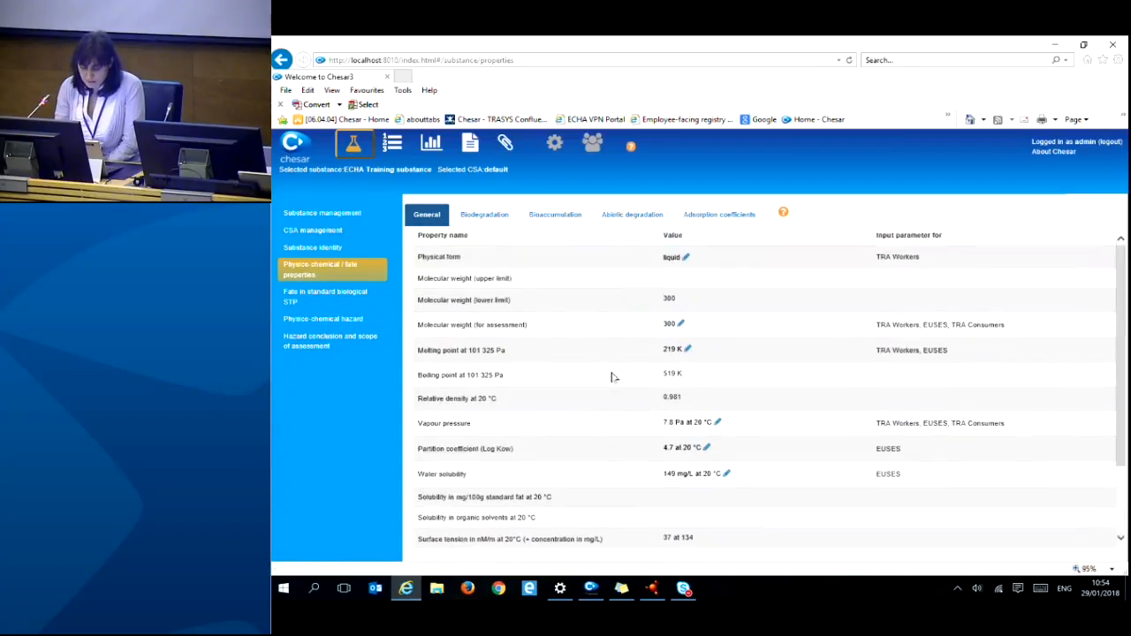
click(490, 221)
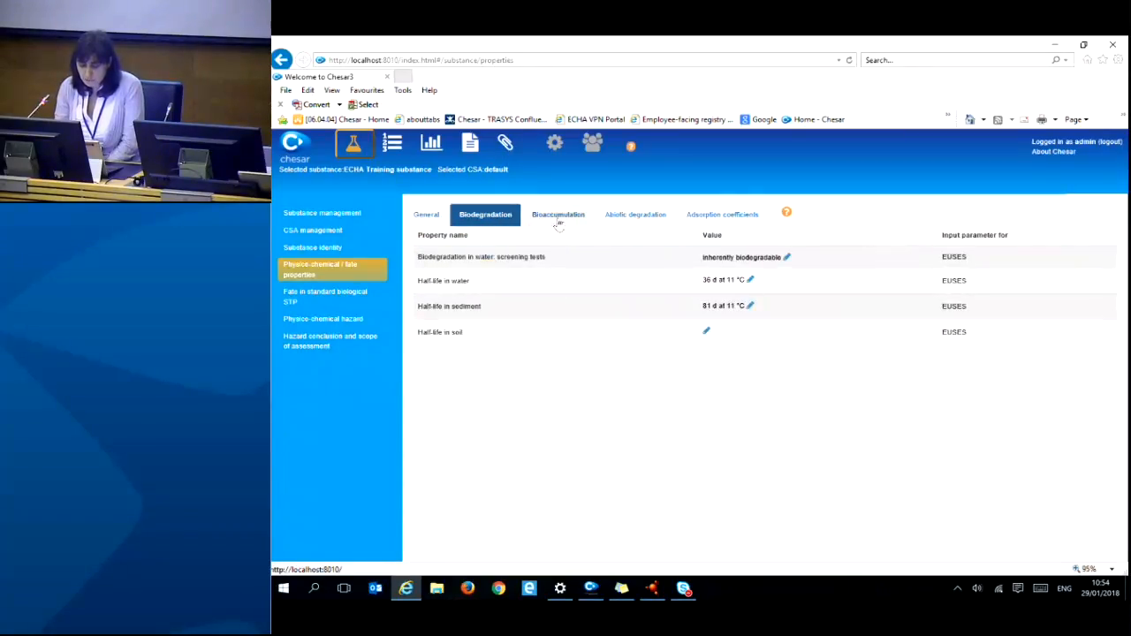
click(559, 221)
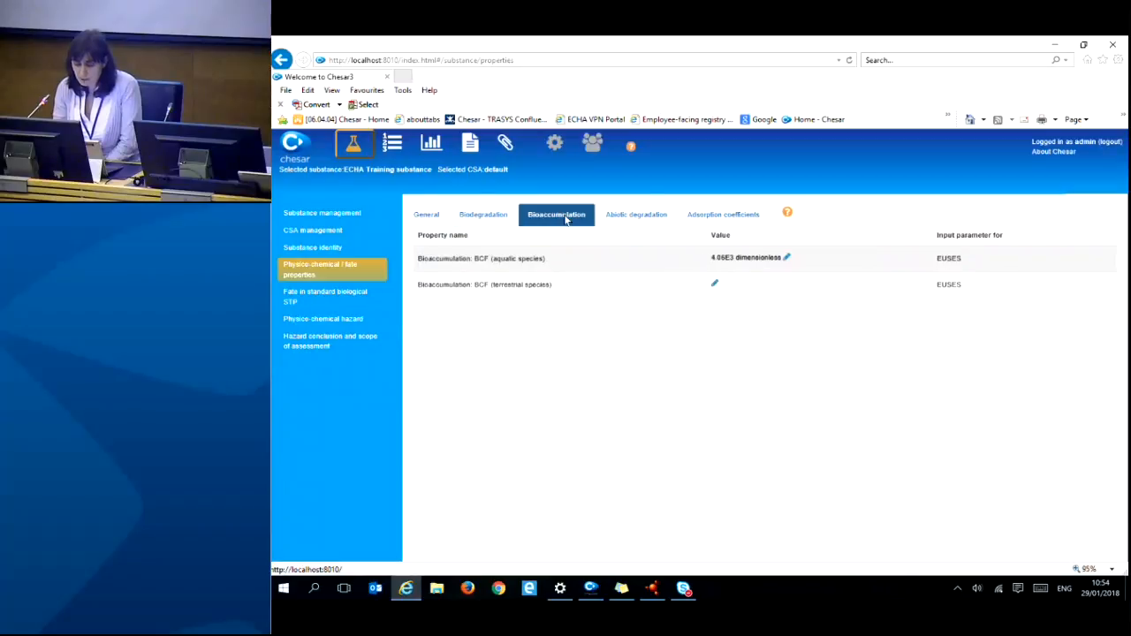
click(633, 219)
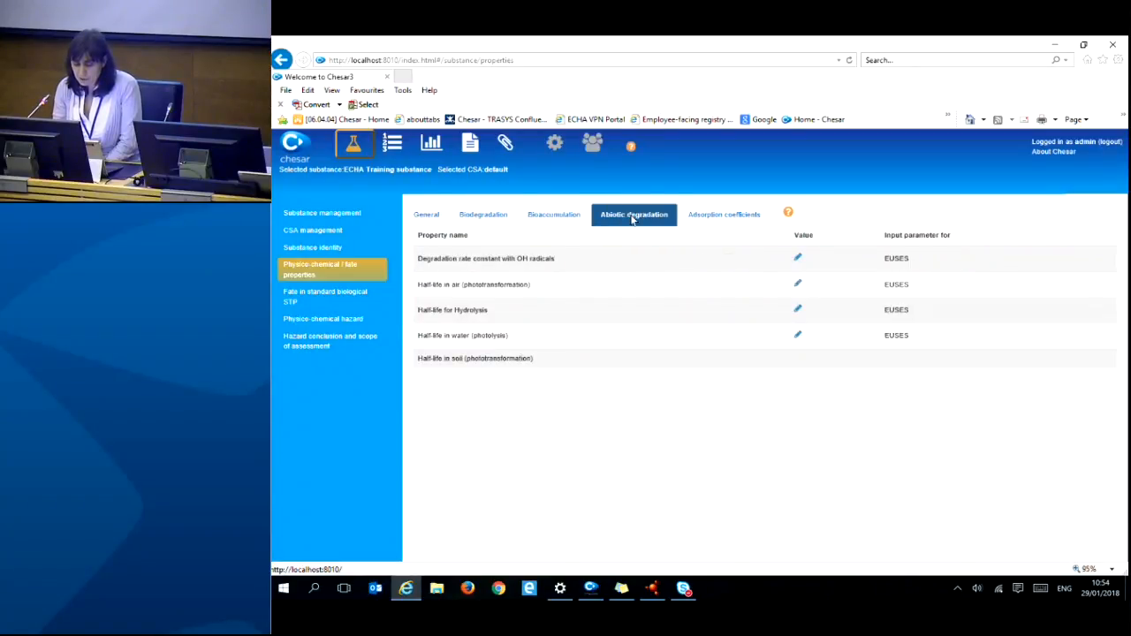
click(735, 221)
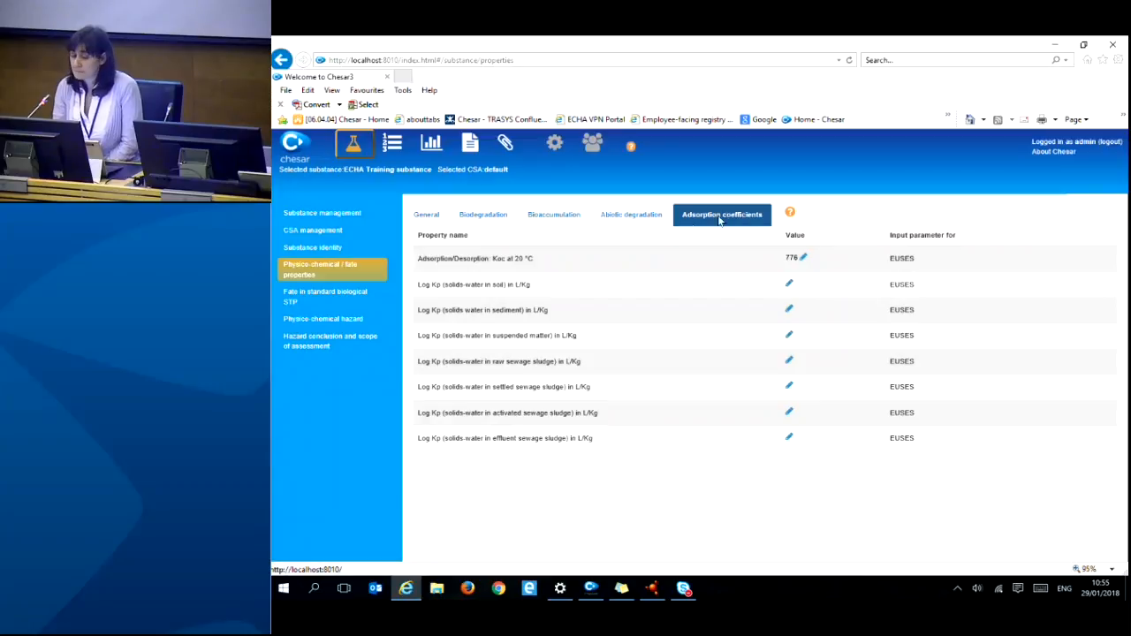
click(433, 218)
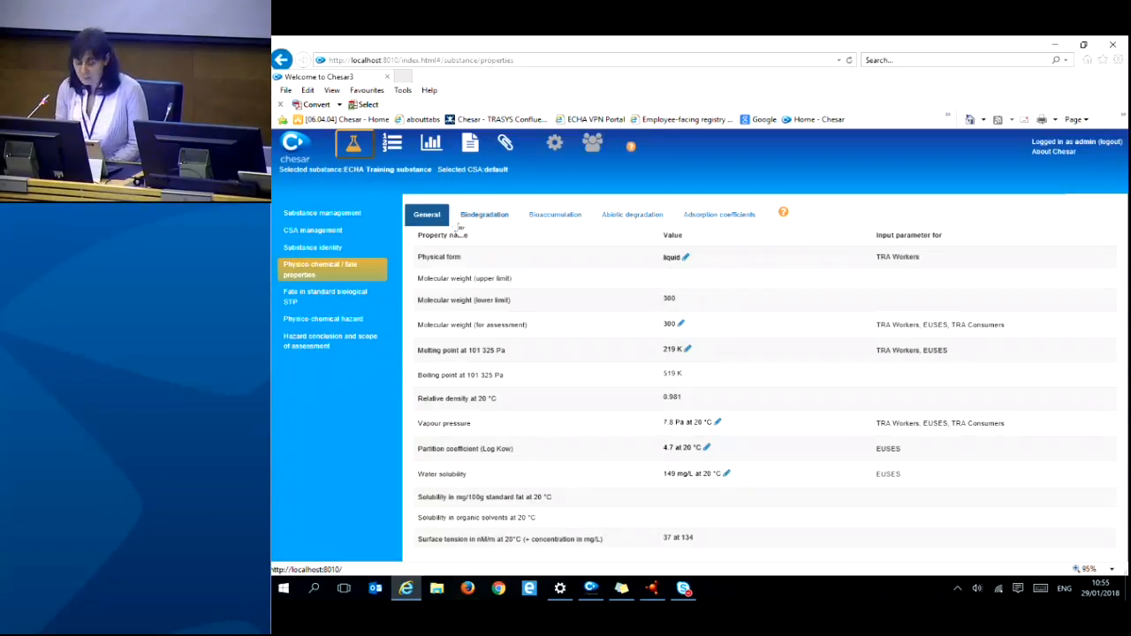
click(785, 215)
drag(569, 55, 897, 73)
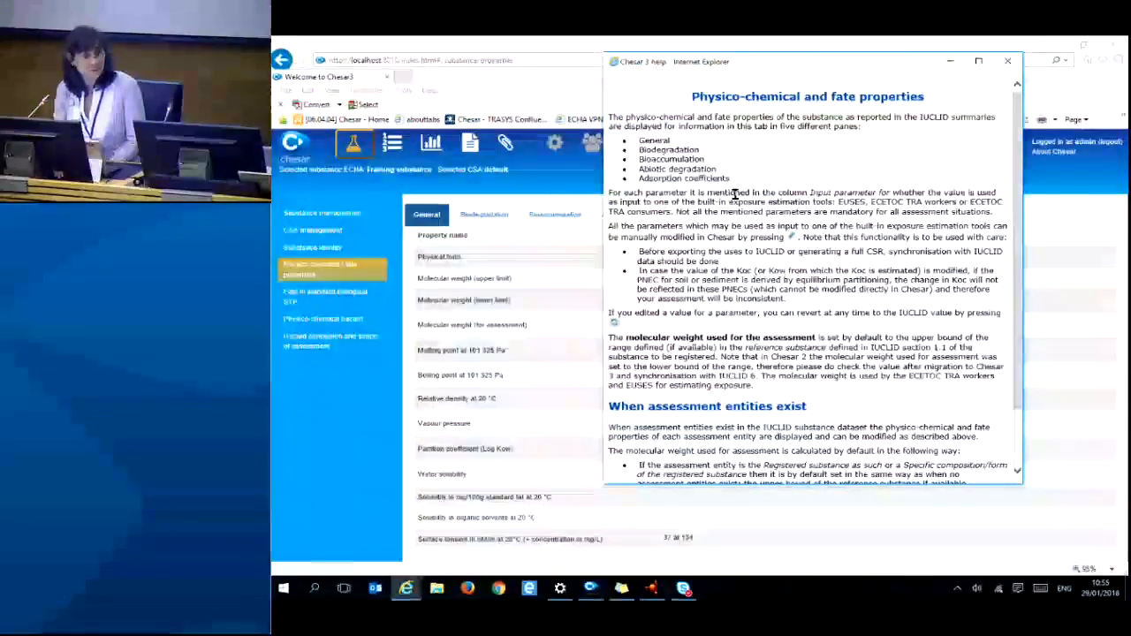
scroll(702, 198, down, 2)
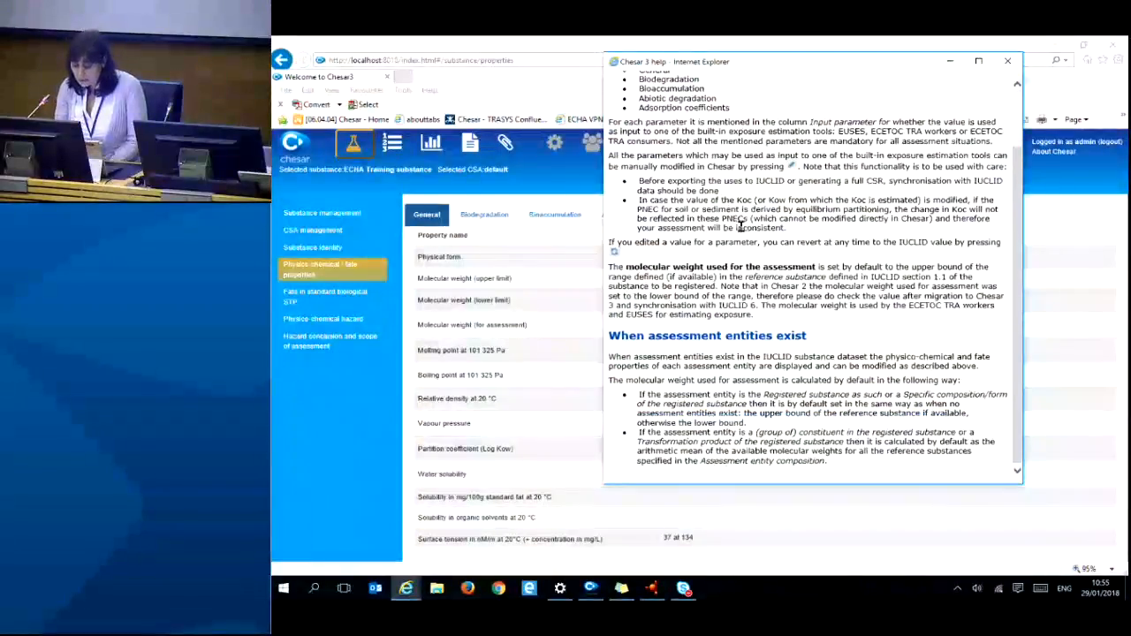
scroll(757, 277, up, 2)
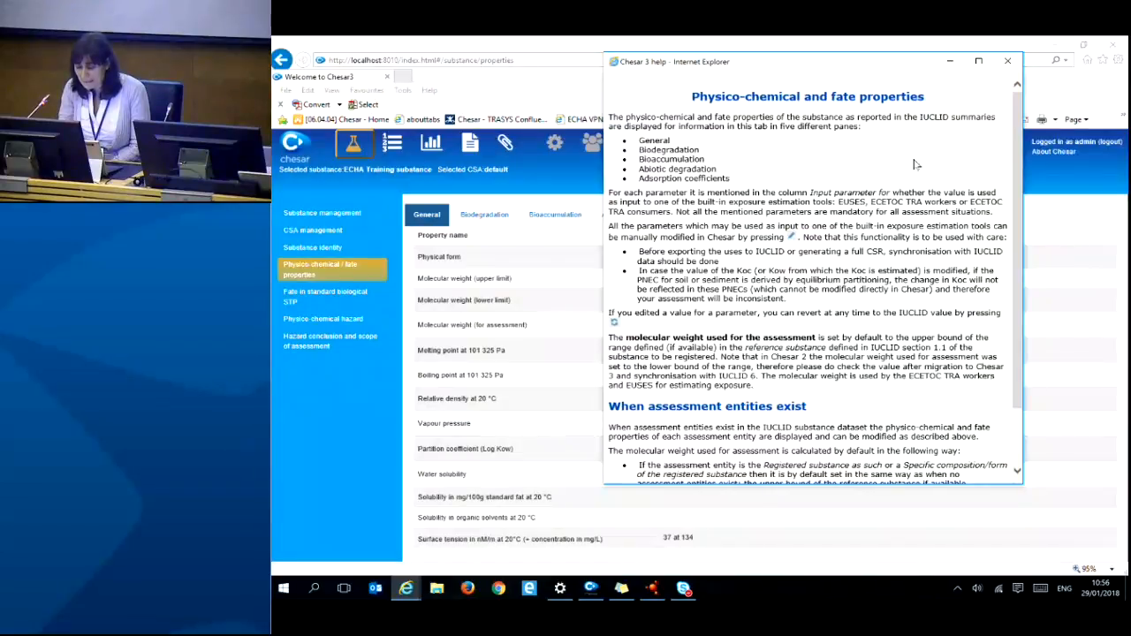
click(1009, 61)
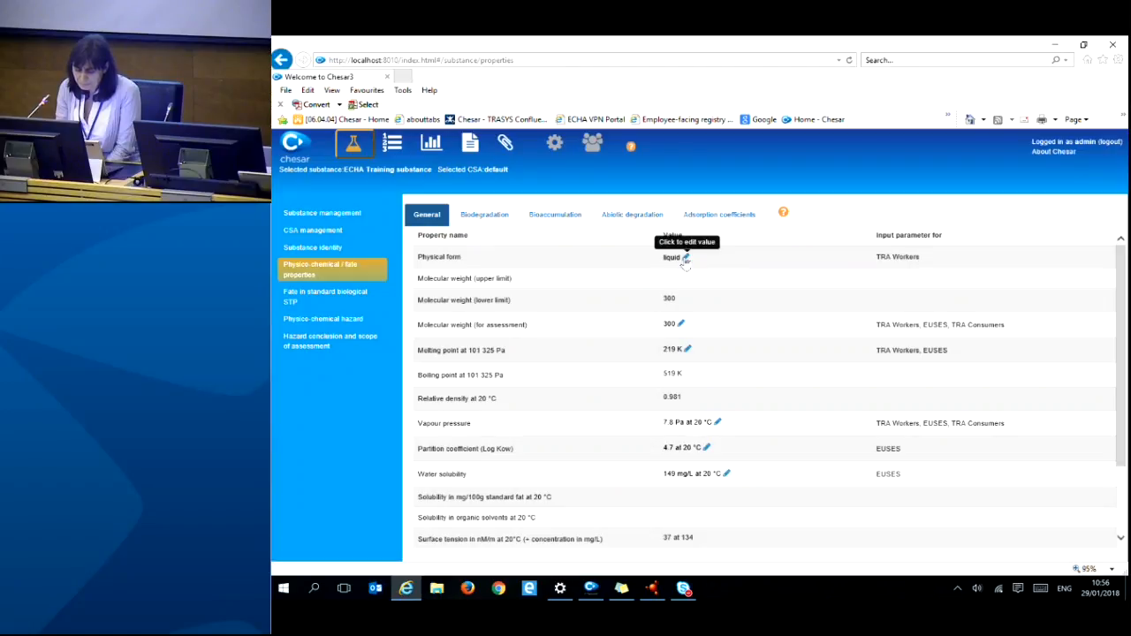
- Review the Physical form options, leave it as liquid, and view biological STP releases
click(685, 258)
click(703, 267)
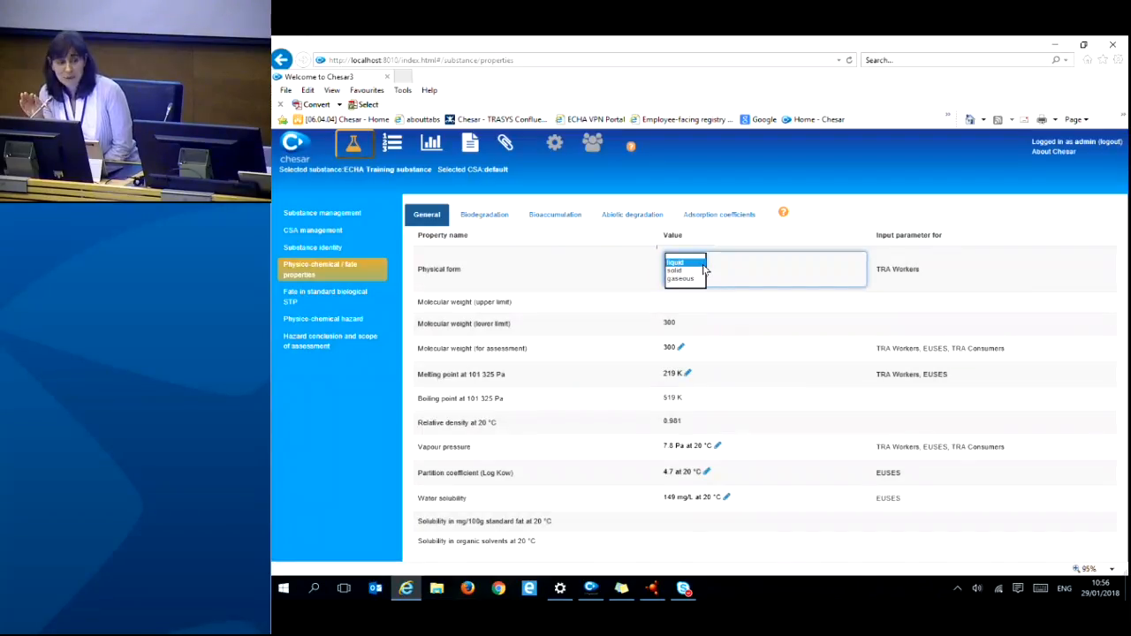
click(647, 276)
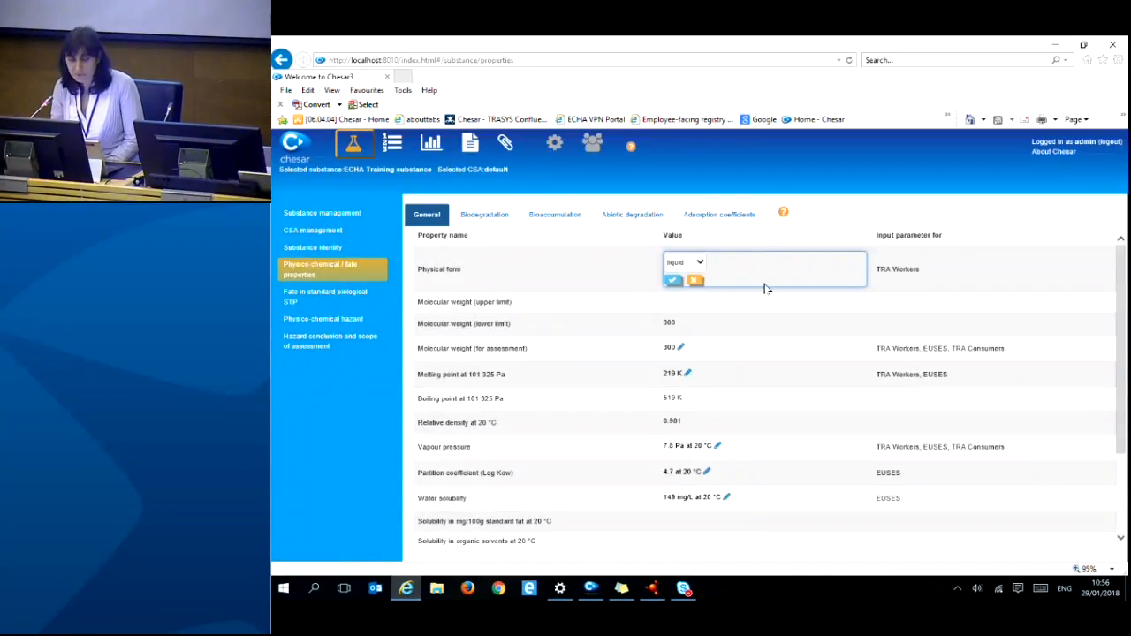
click(692, 279)
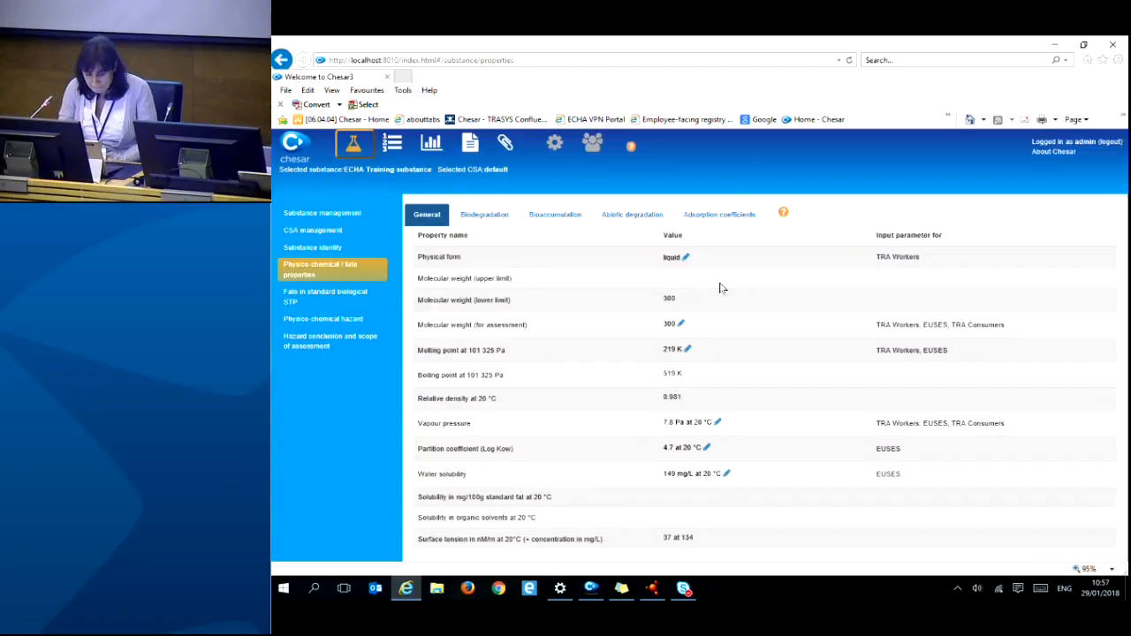
click(329, 297)
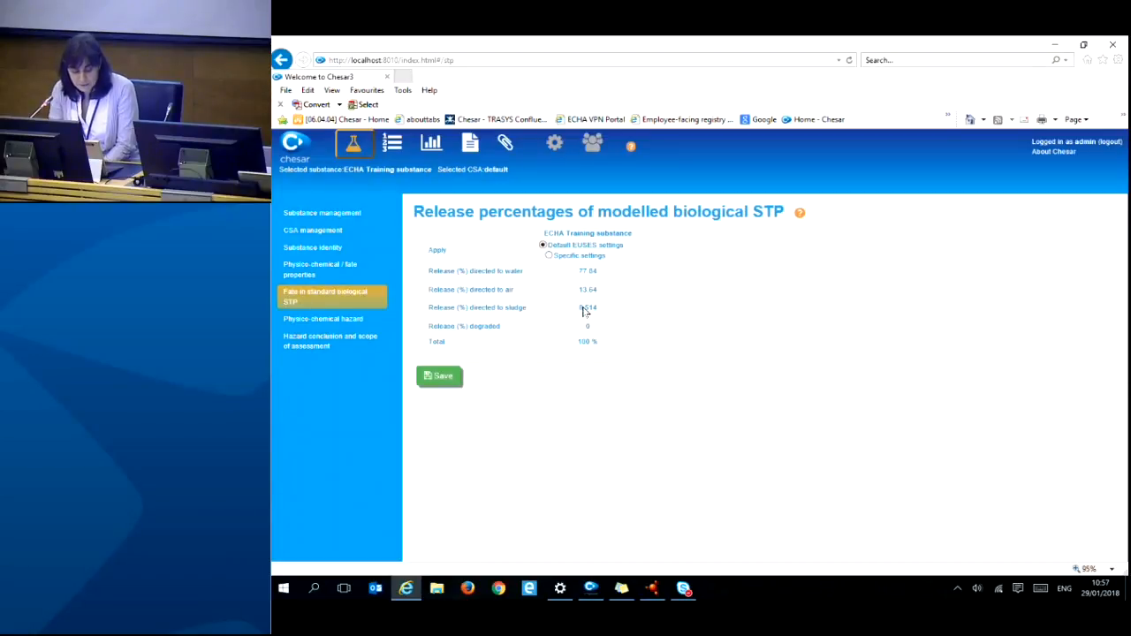
- Try Specific settings, discard the explanation, and save STP releases with default EUSES settings
click(548, 256)
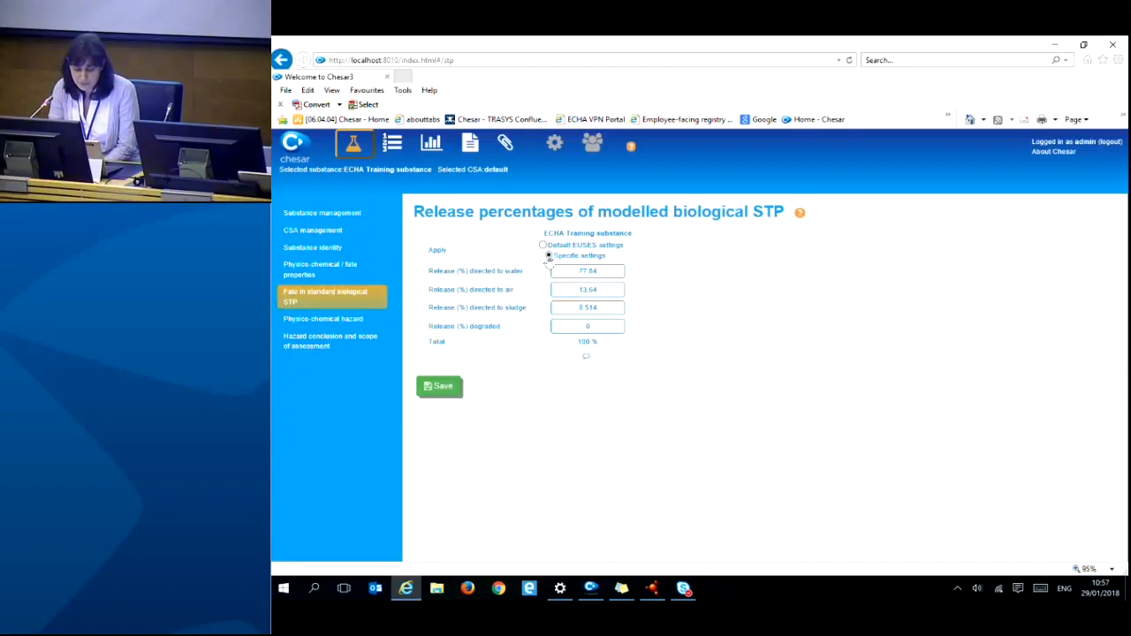
click(588, 360)
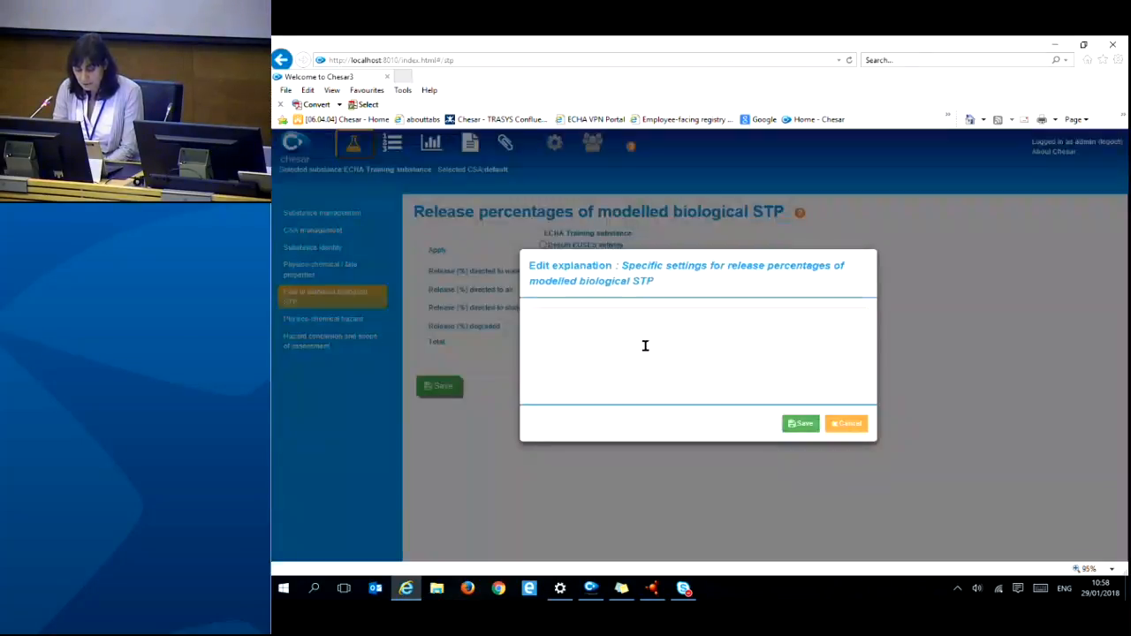
text(hgtg)
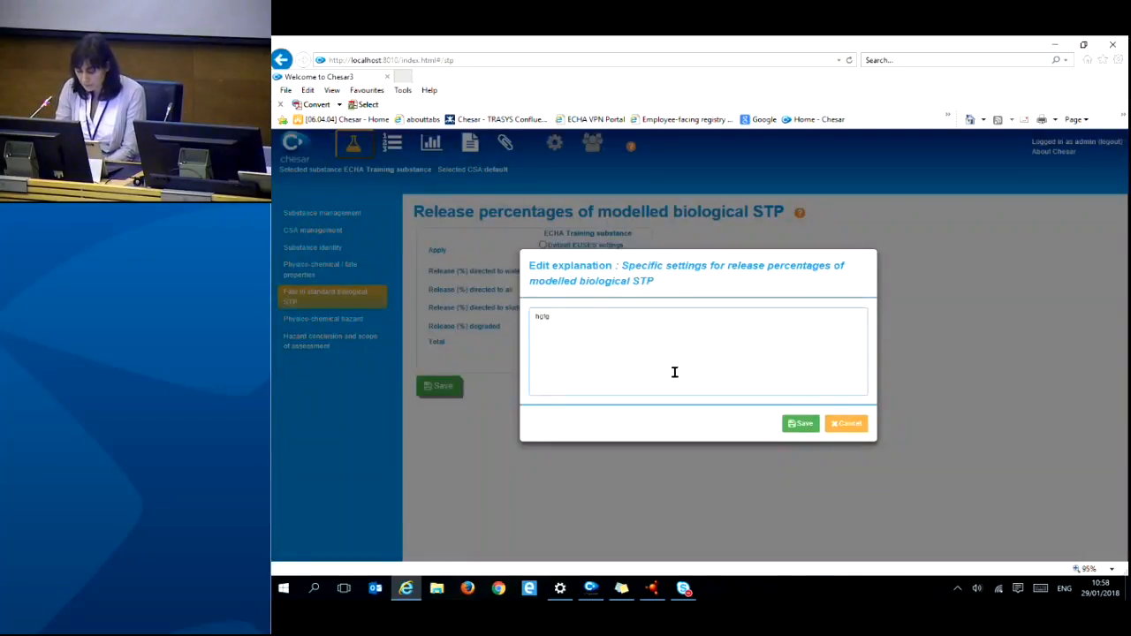
click(838, 423)
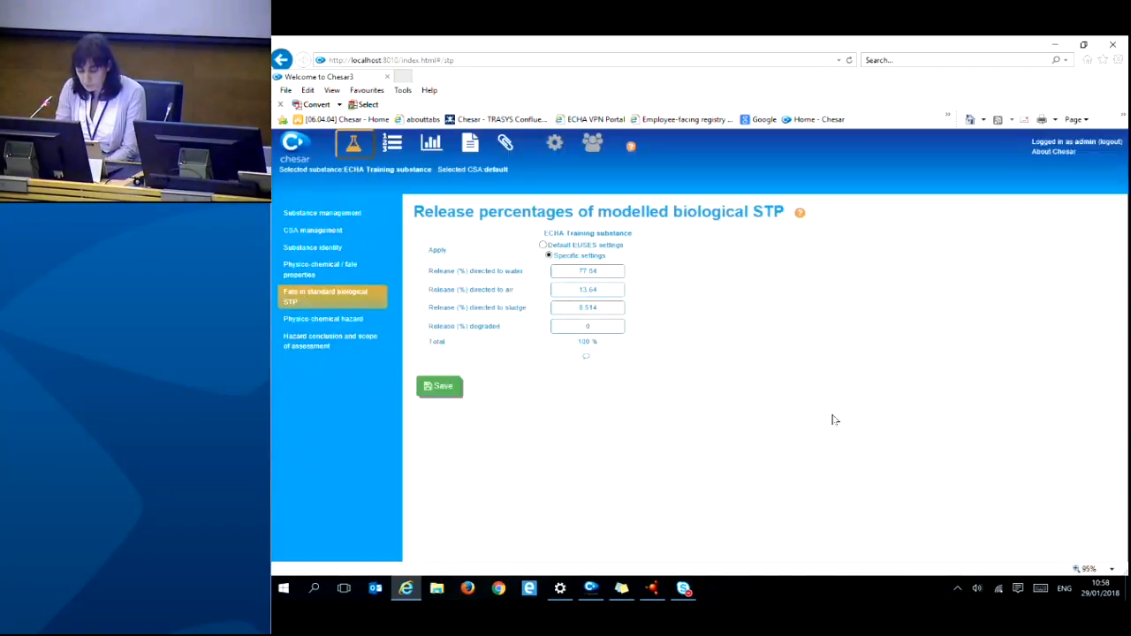
click(557, 246)
click(439, 377)
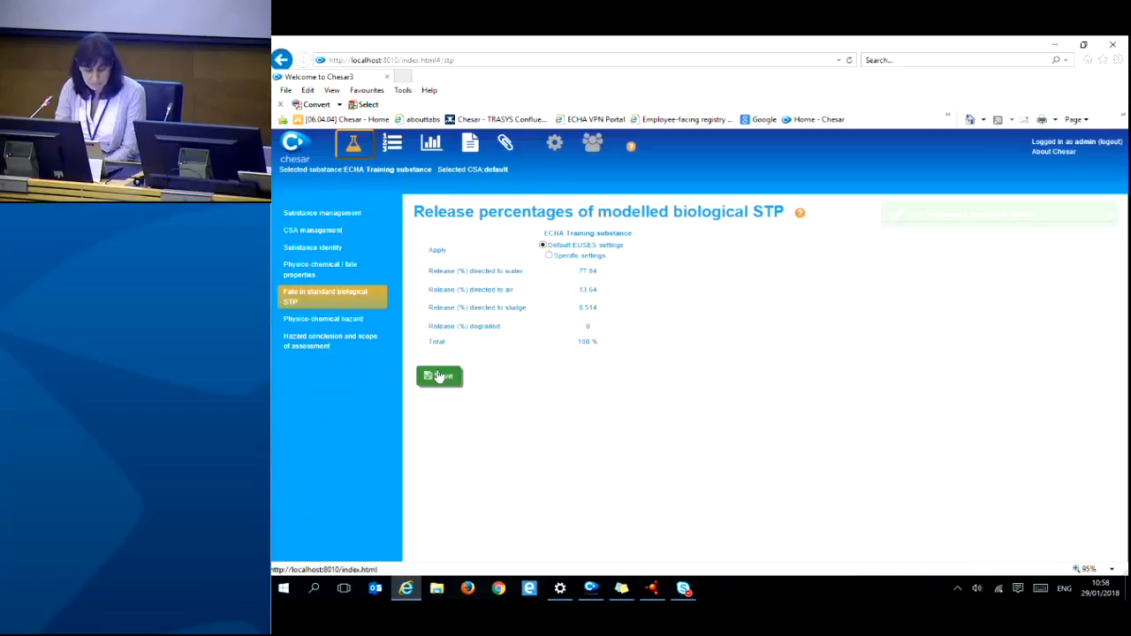
click(345, 324)
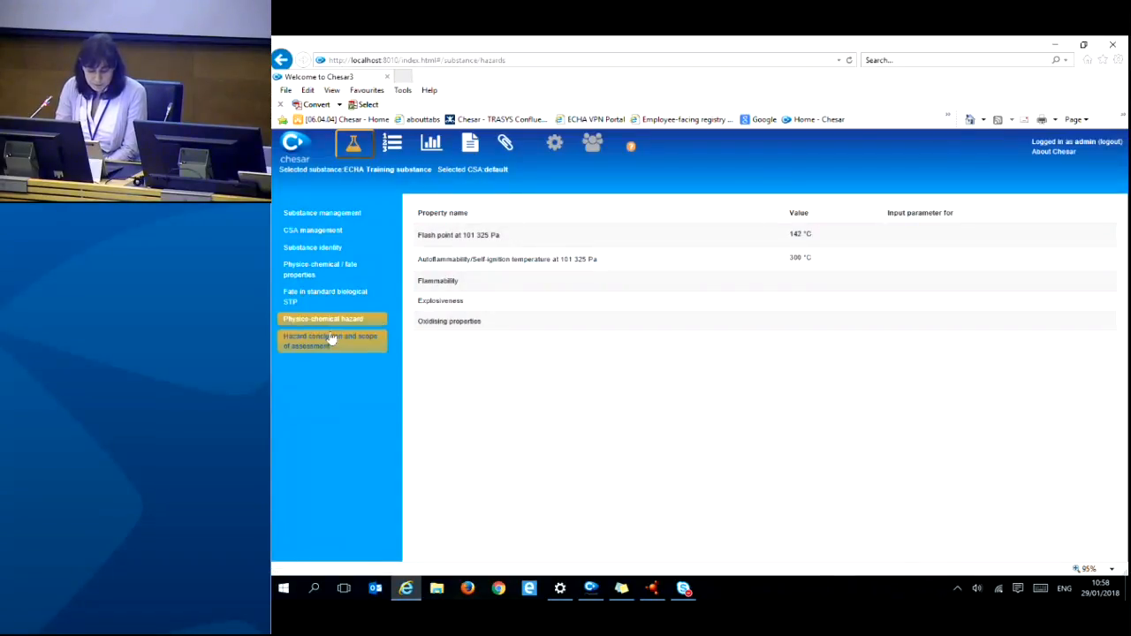
- Show the hazard conclusions page: not PBT/vPvB, PNEC freshwater 0.01 mg/L, no air hazard
click(339, 346)
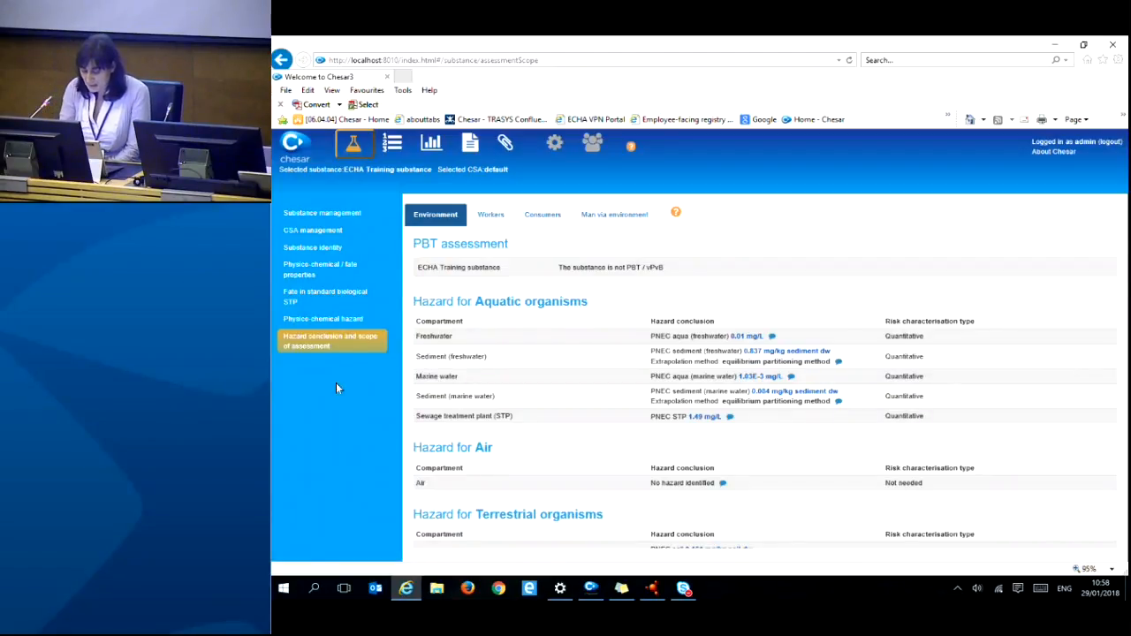
- Point out the risk characterisation column and open the explanation for freshwater PNEC aqua 0.01 mg/L
drag(882, 326, 983, 325)
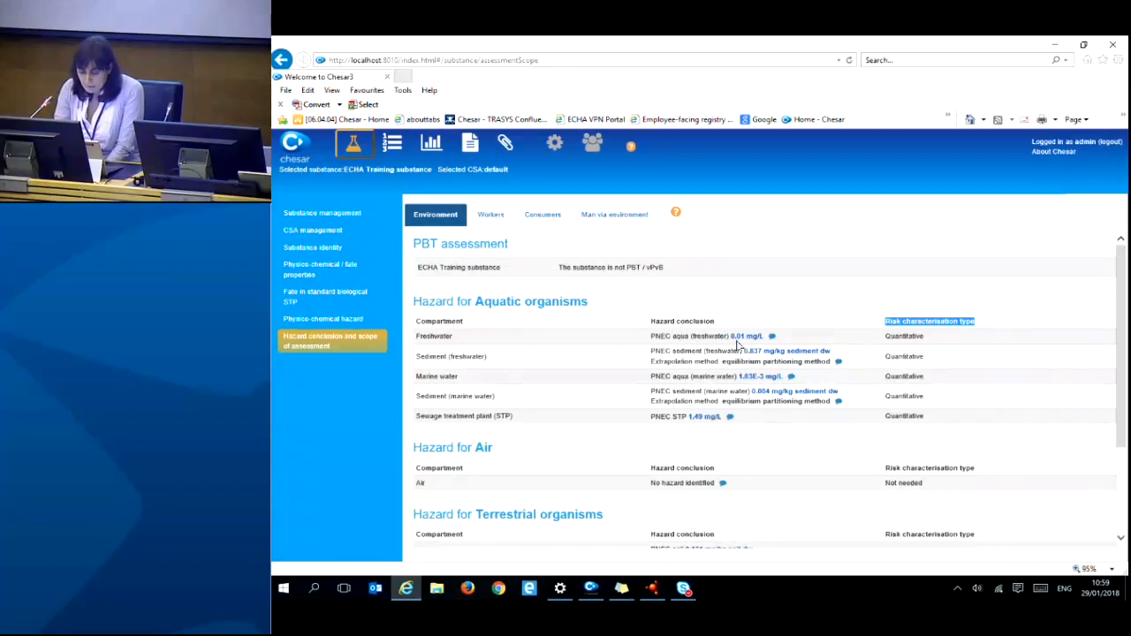
drag(730, 339, 749, 342)
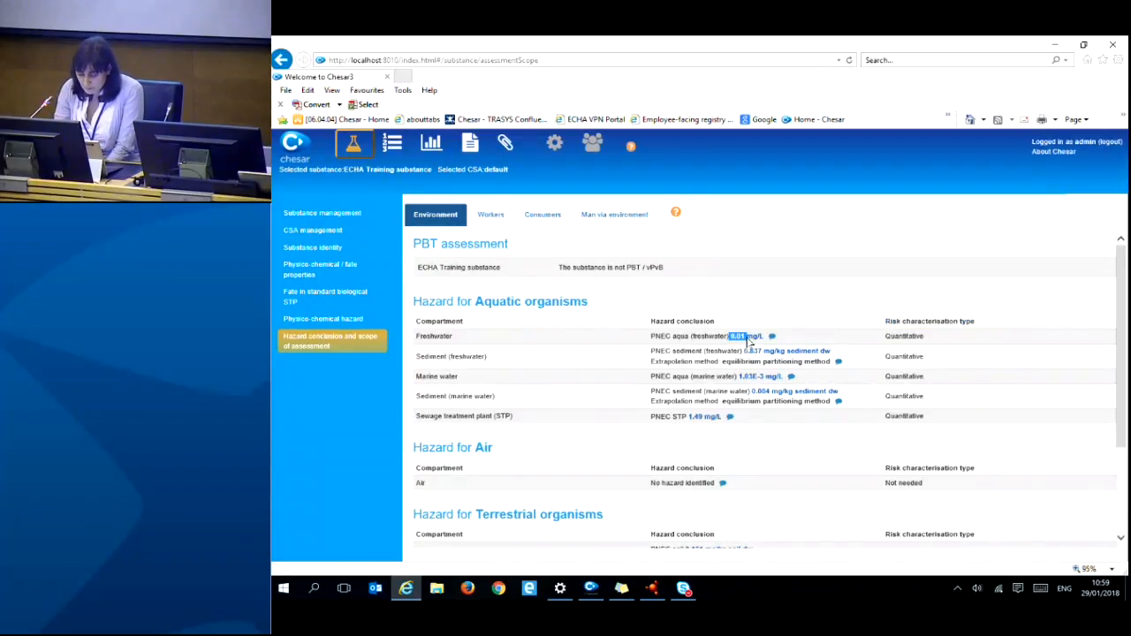
click(771, 336)
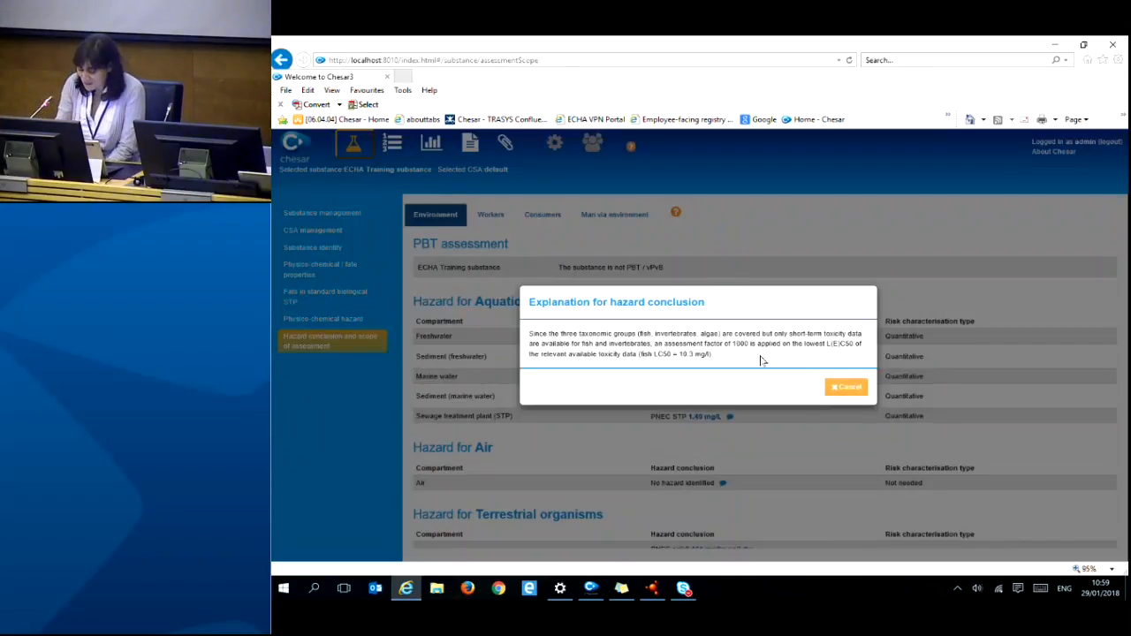
- Close the freshwater explanation and point out the Quantitative risk characterisation for freshwater
click(846, 387)
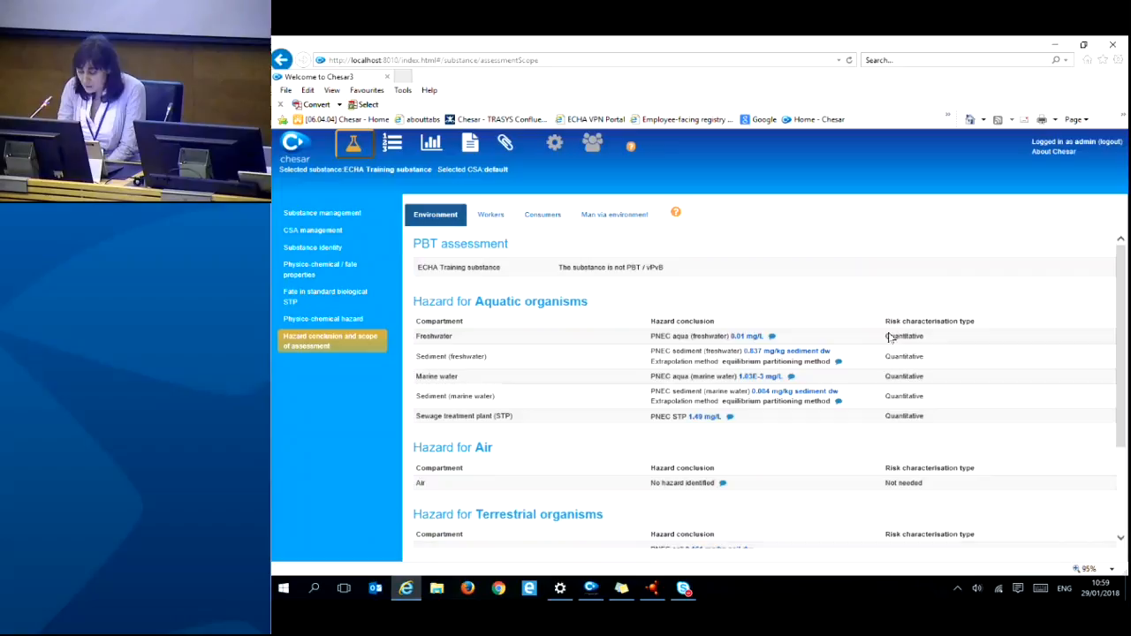
drag(886, 339, 942, 340)
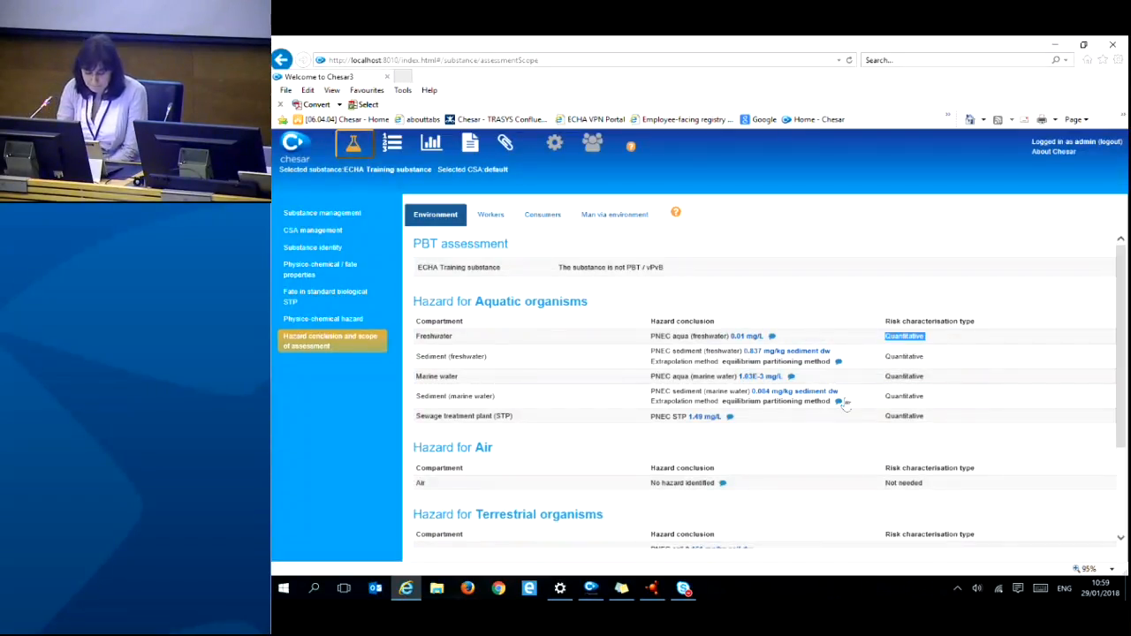
scroll(810, 454, down, 3)
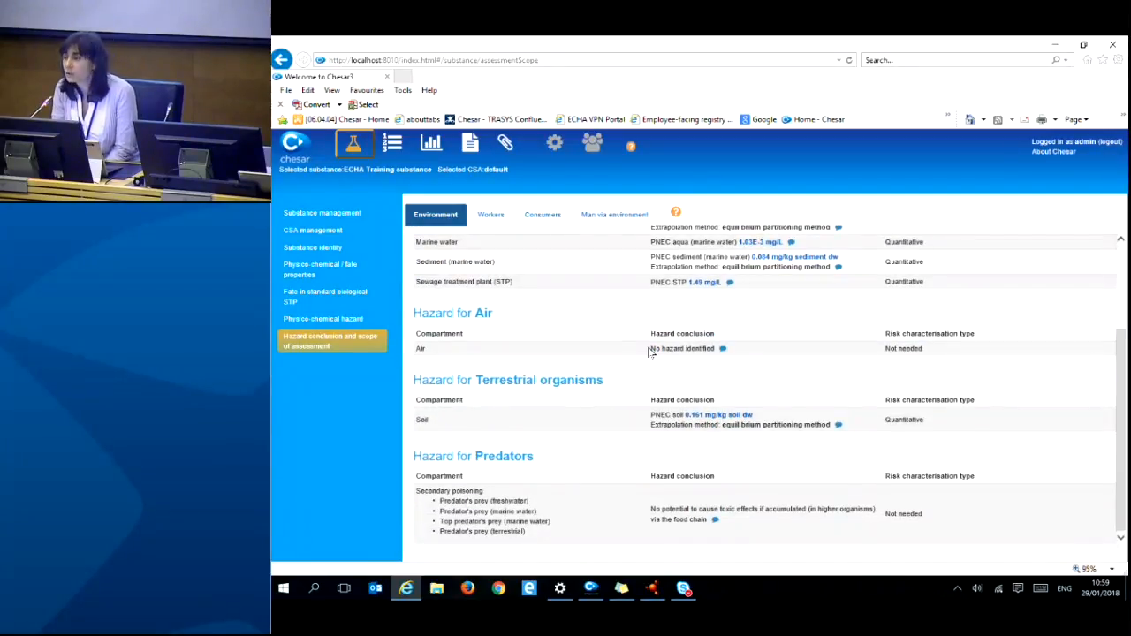
drag(650, 351, 710, 354)
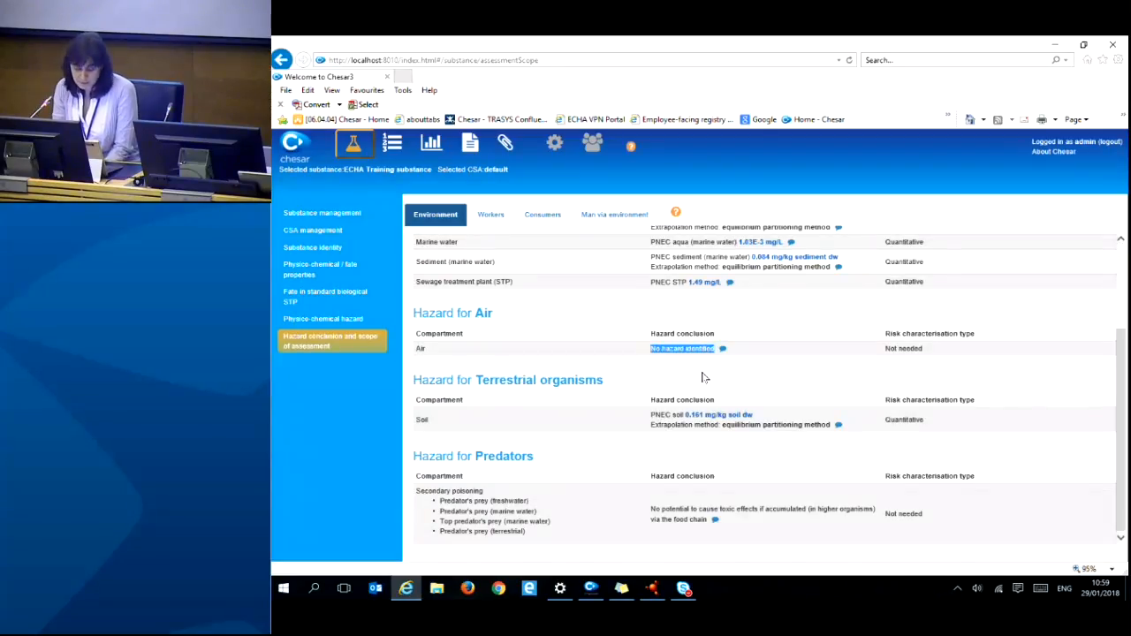
drag(884, 350, 926, 353)
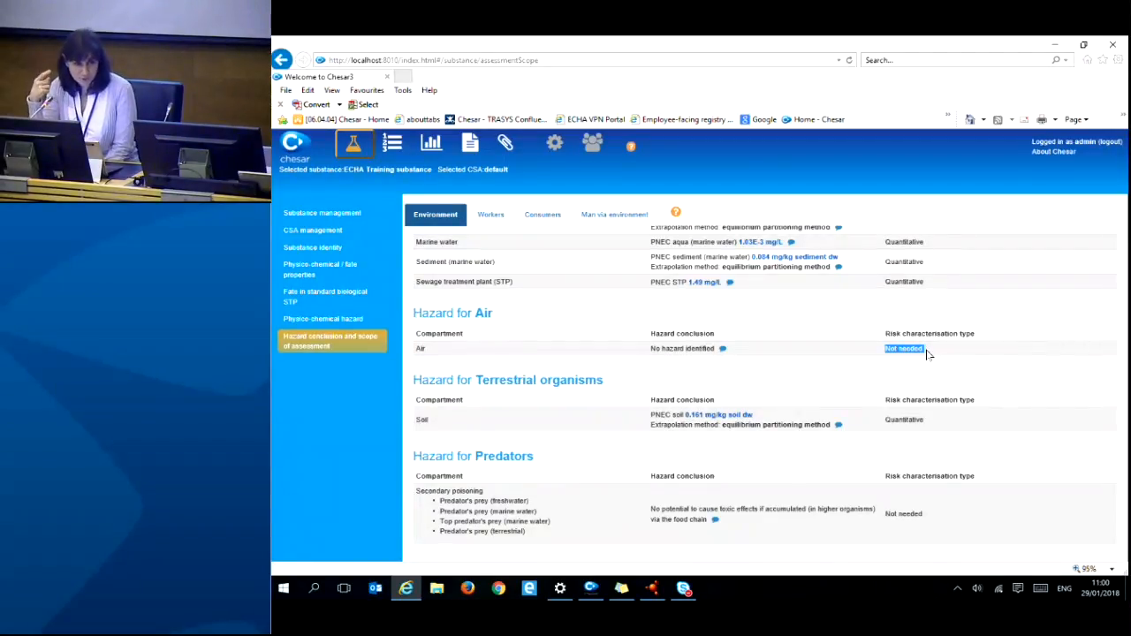
drag(648, 352, 712, 351)
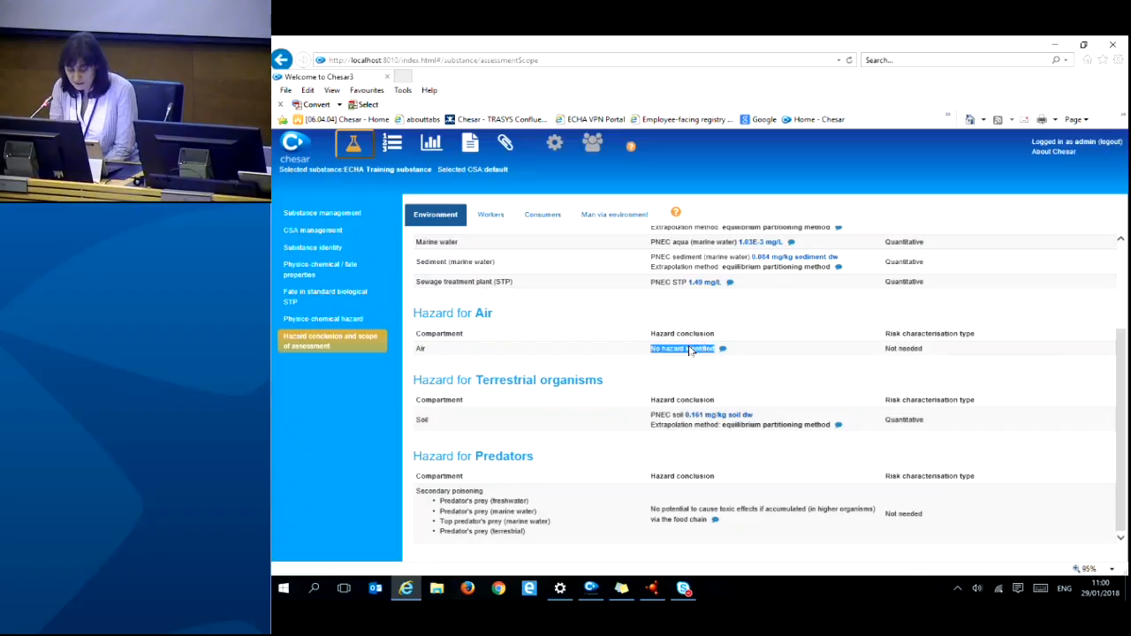
drag(883, 352, 934, 351)
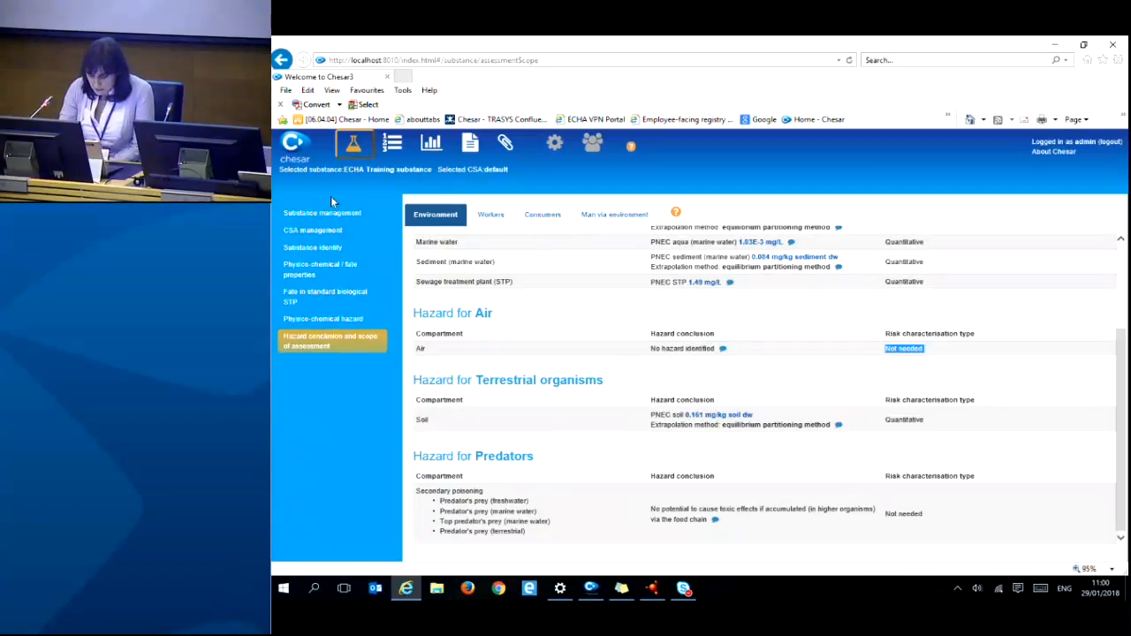
- Show Workers conclusions and point out Qualitative for inhalation long-term local effects
click(490, 215)
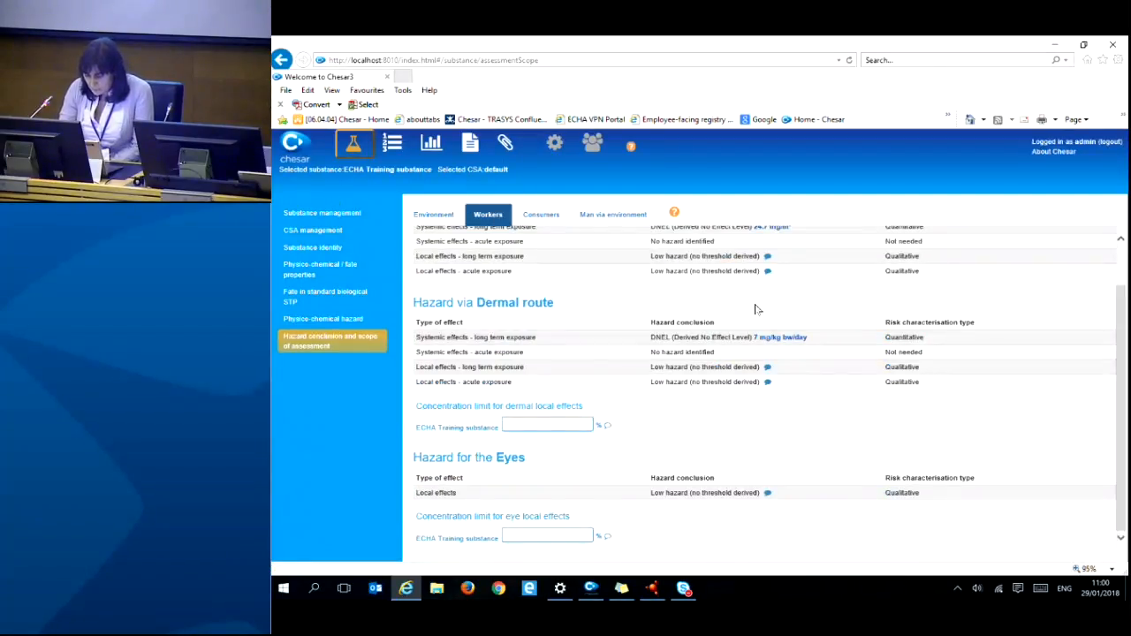
scroll(756, 309, up, 1)
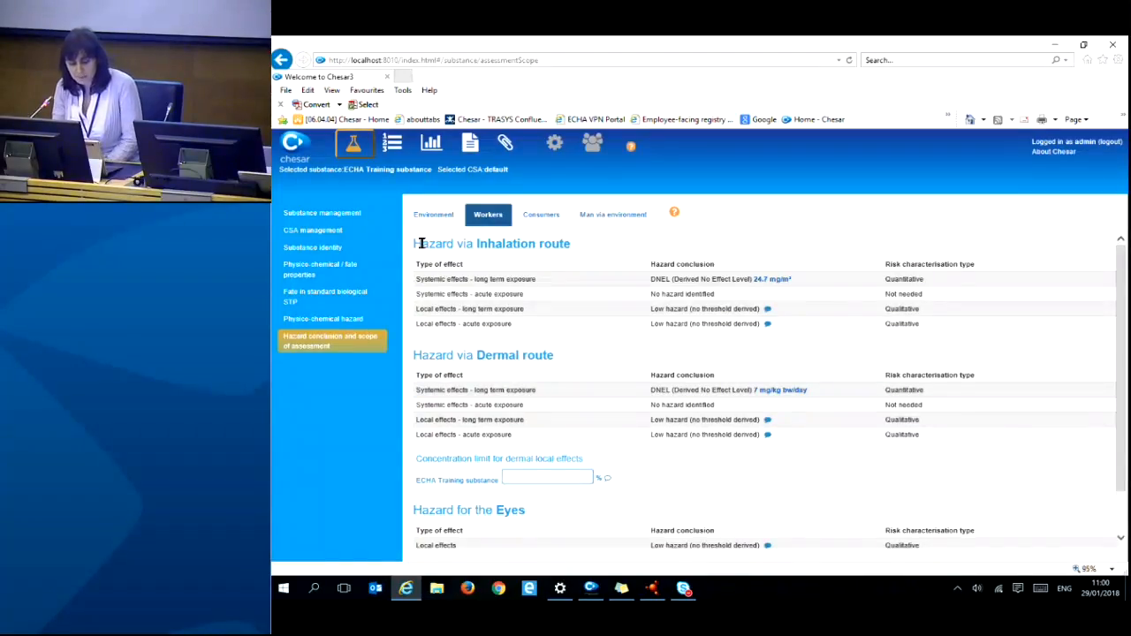
drag(415, 246, 582, 248)
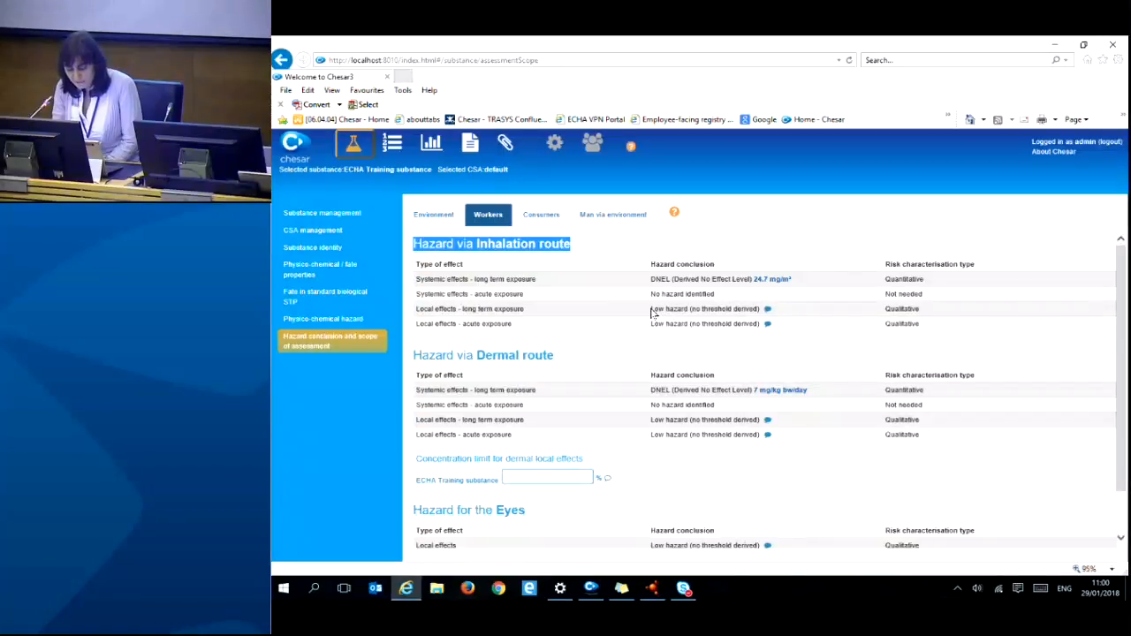
drag(652, 313, 760, 310)
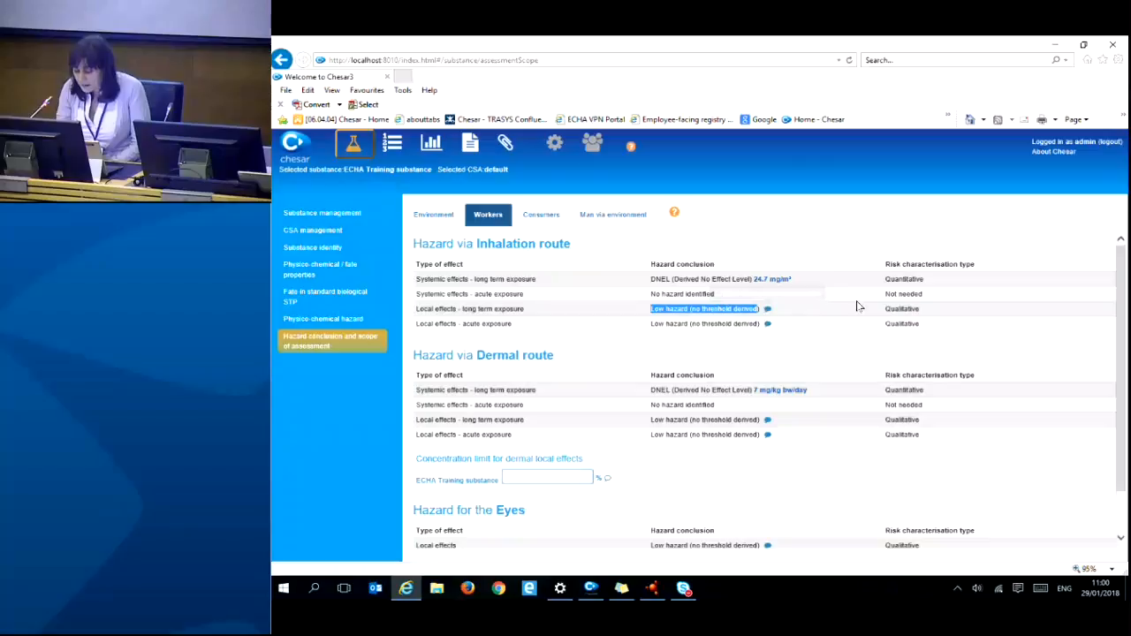
double_click(907, 311)
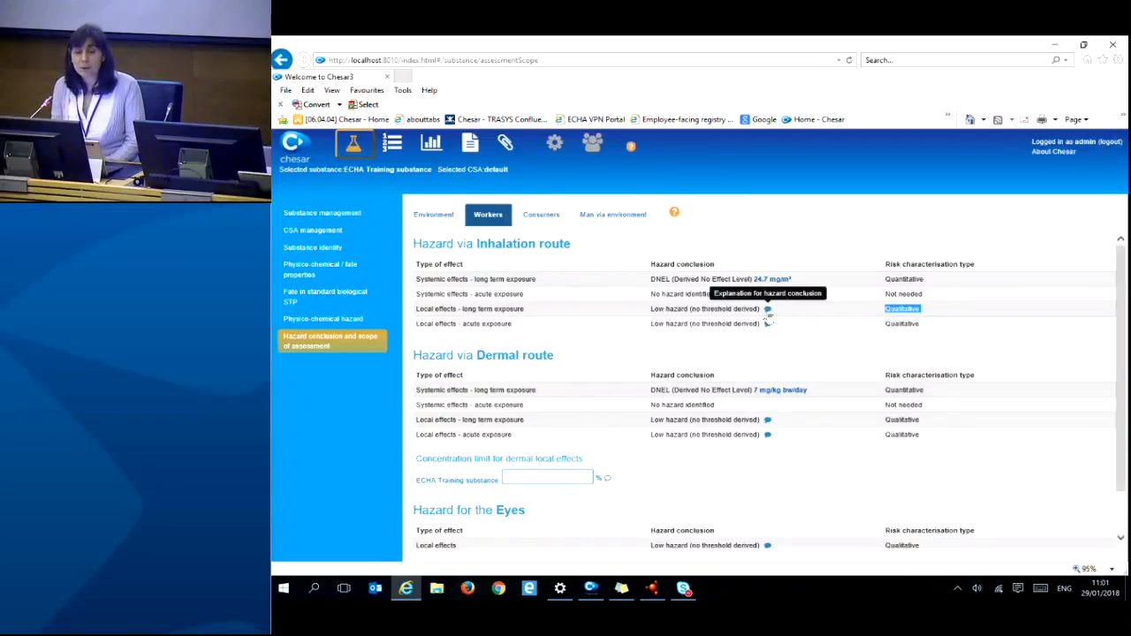
- Read and close the inhalation local-effects explanation, then open the dermal concentration-limit explanation editor
click(767, 310)
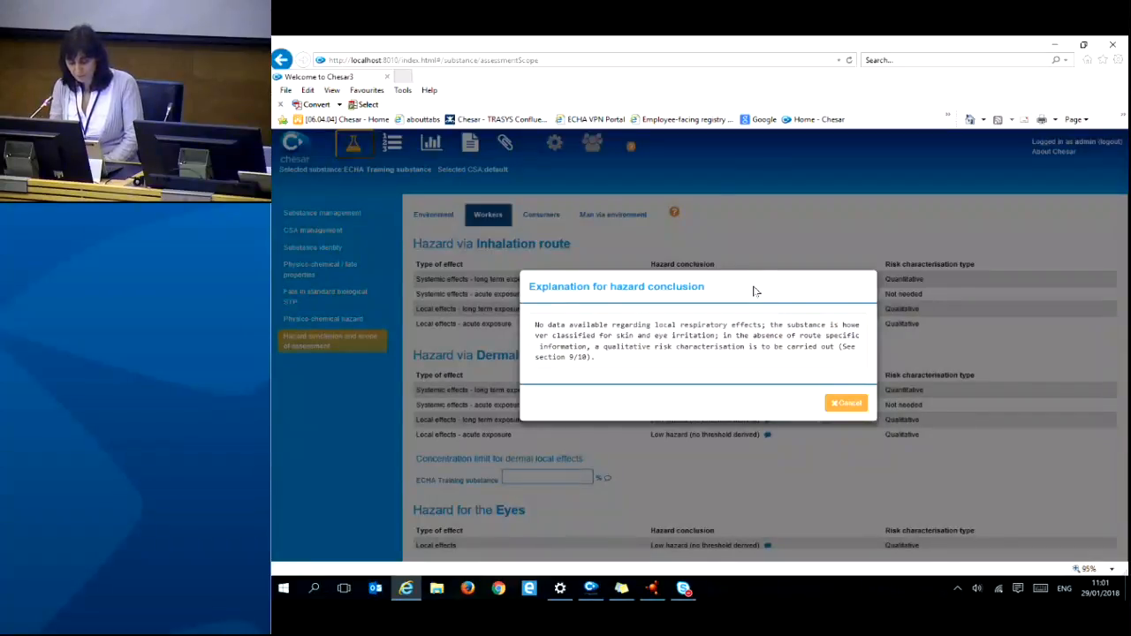
drag(752, 288, 761, 320)
click(844, 407)
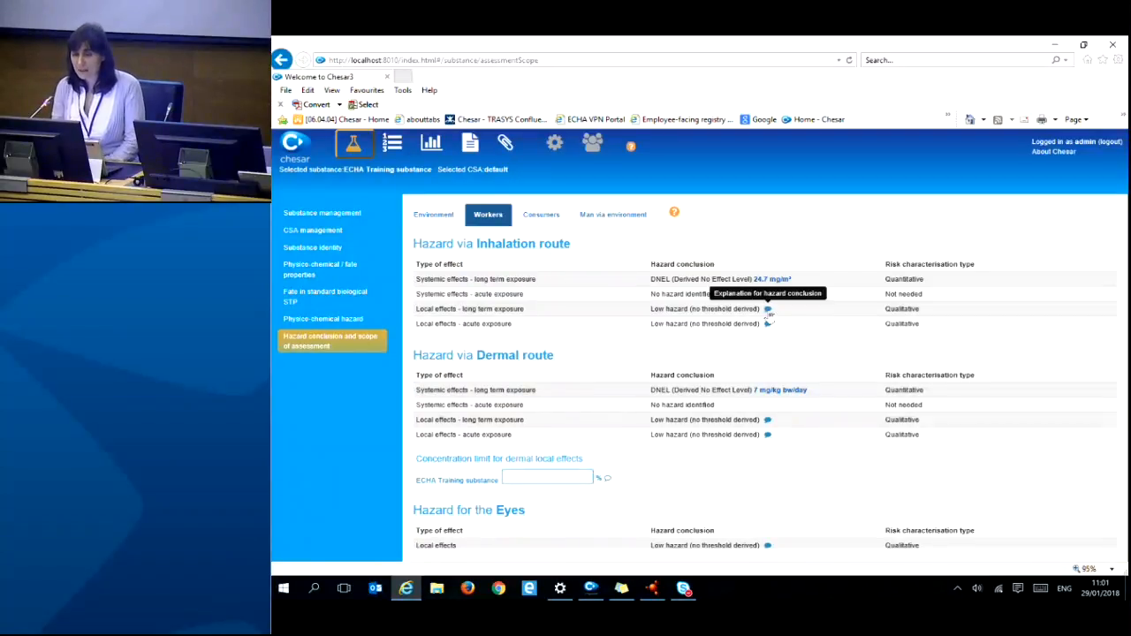
click(607, 480)
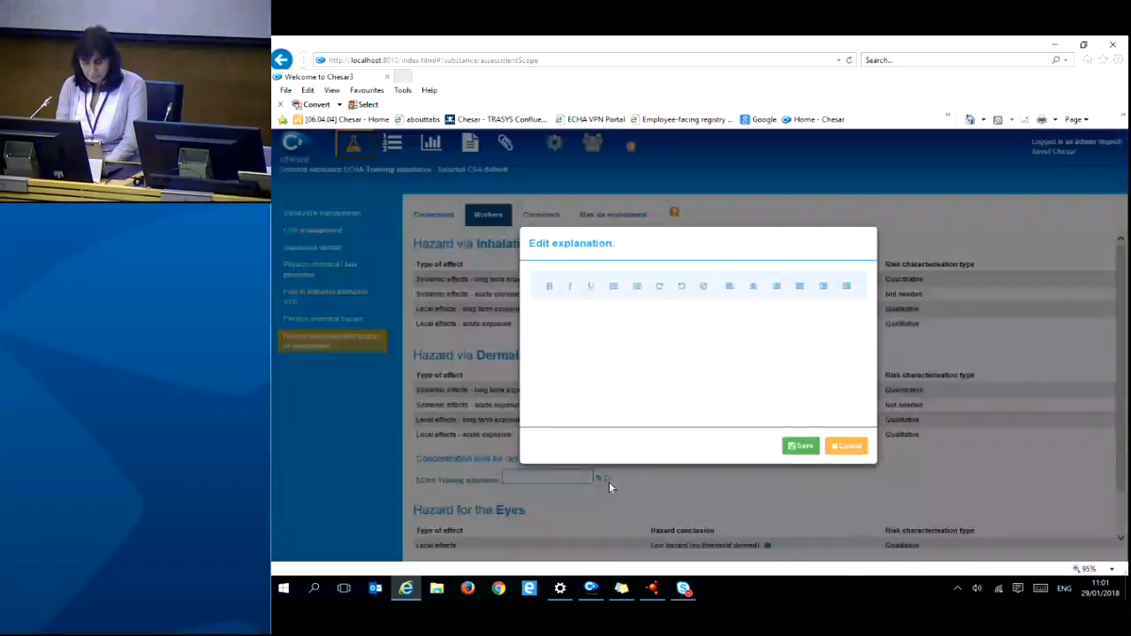
- Save test text 'qfqq' as the dermal concentration-limit explanation
click(845, 446)
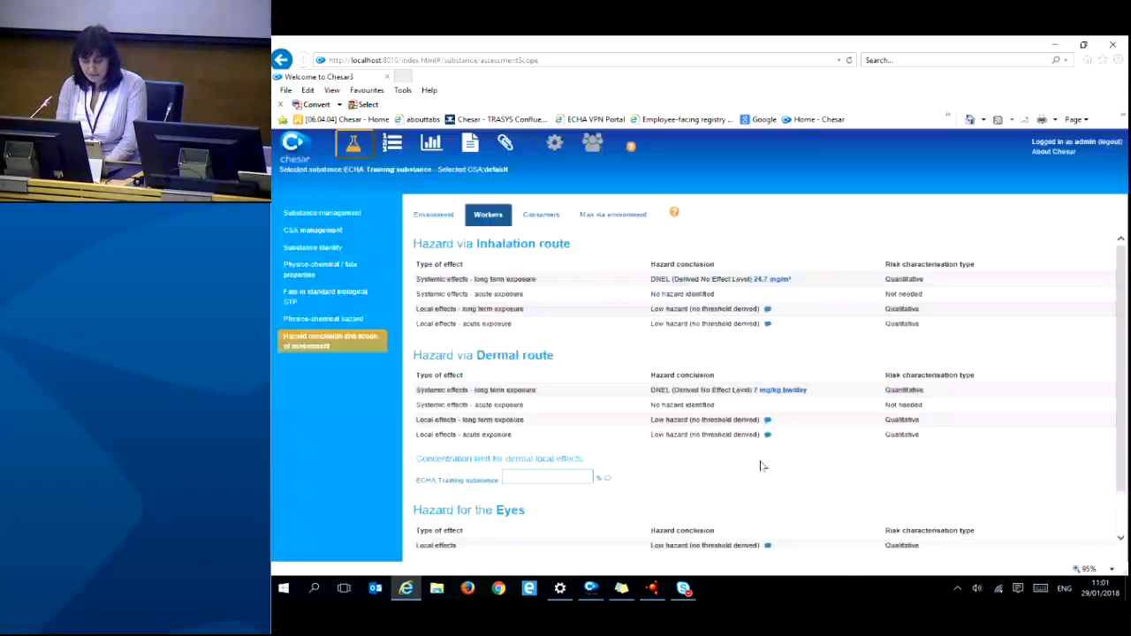
click(607, 478)
text(qfqq)
click(800, 445)
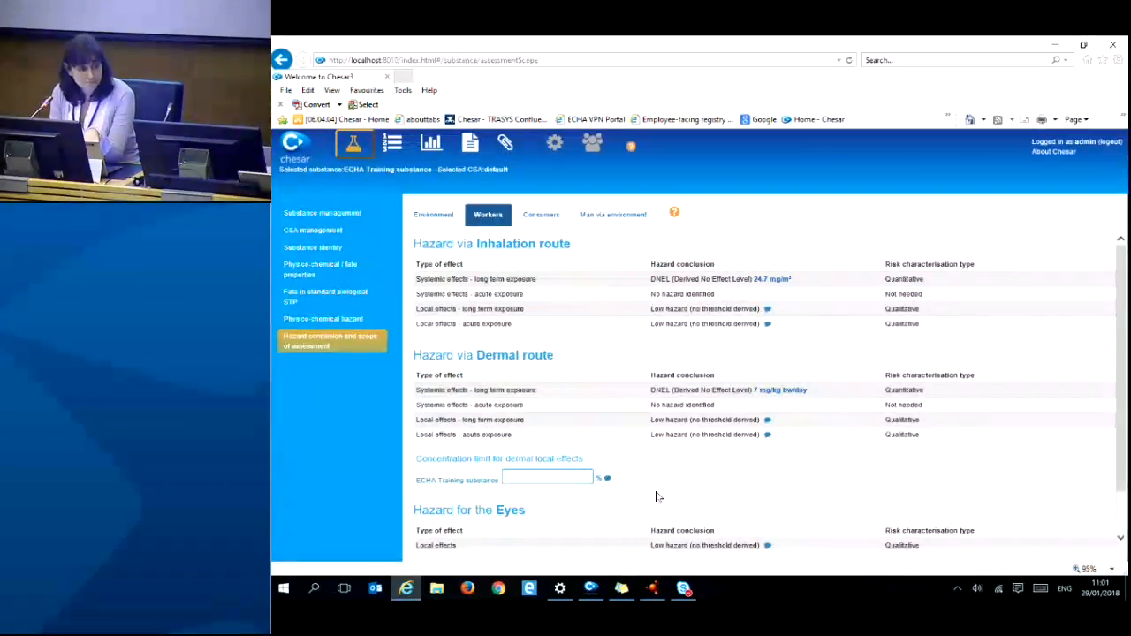
- Delete the test text, save the explanation empty, and advance to 'Use description'
click(607, 479)
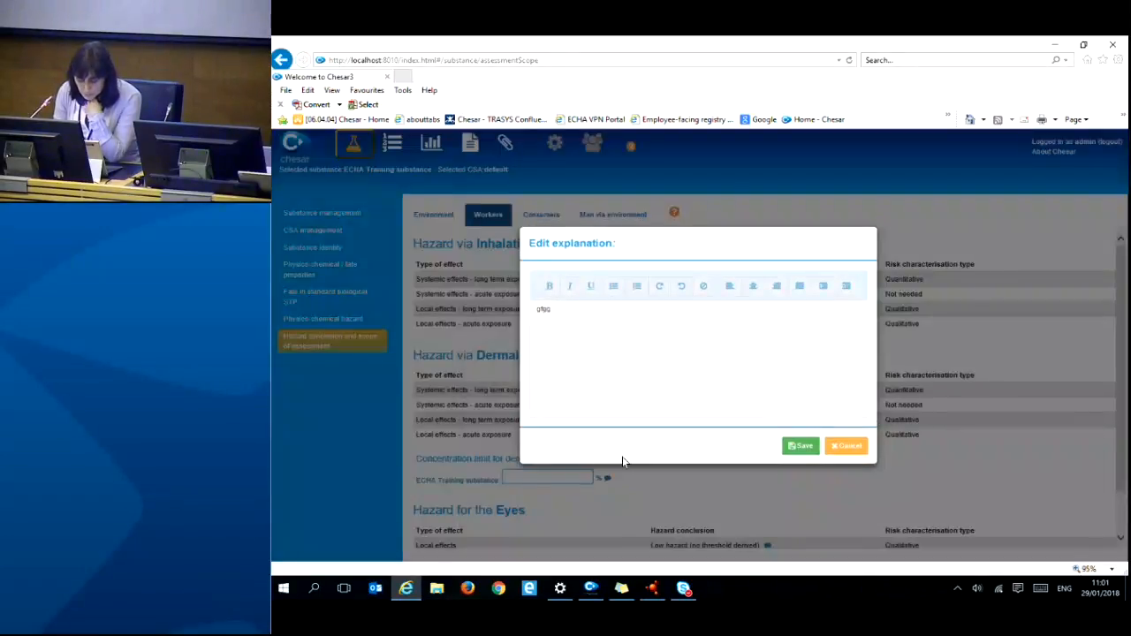
drag(556, 308, 530, 308)
key(BackSpace)
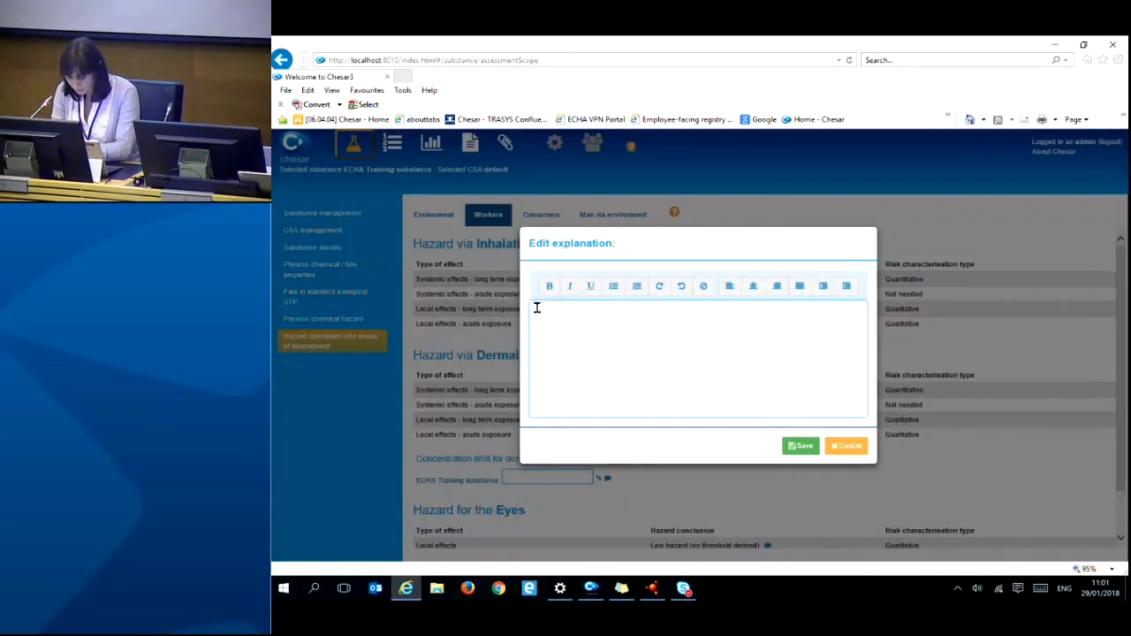
click(799, 447)
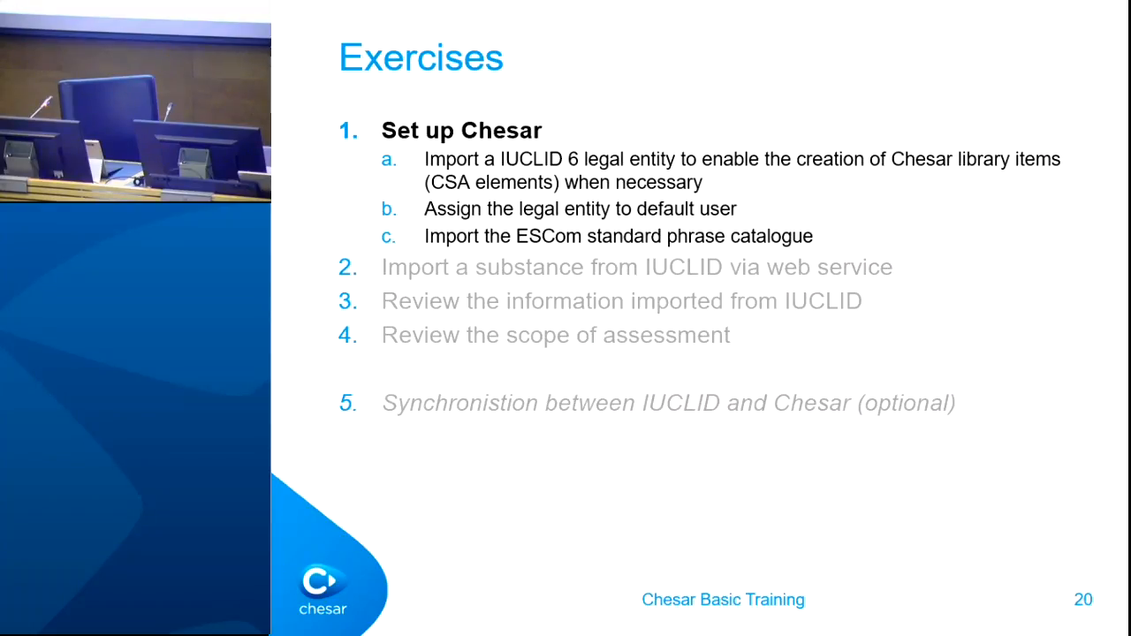
key(Right)
key(Right)
key(Right)
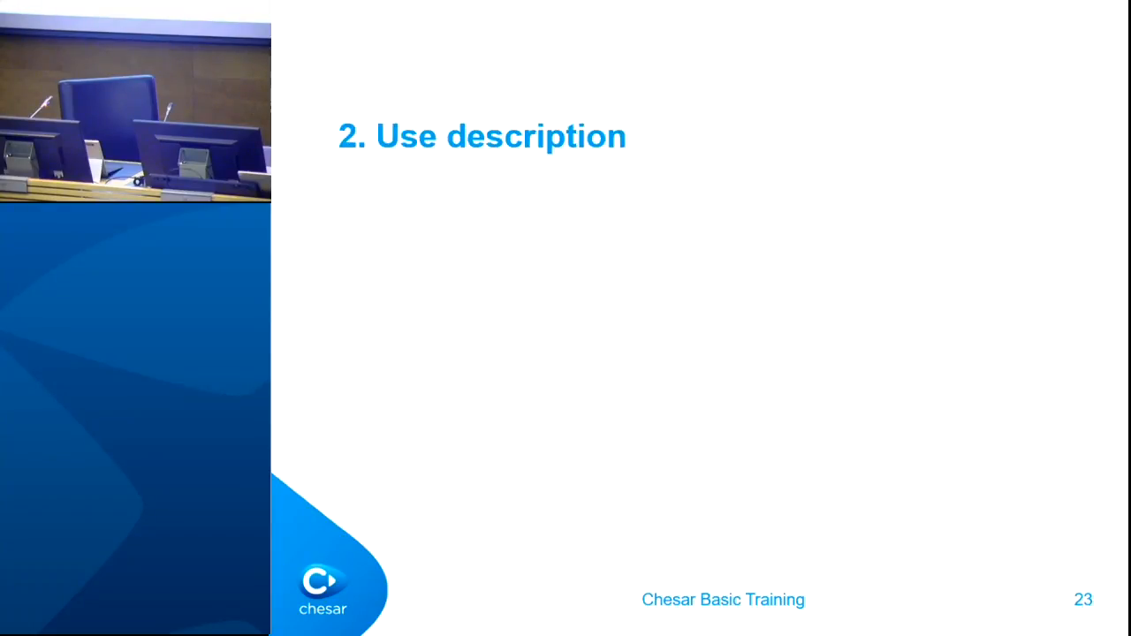
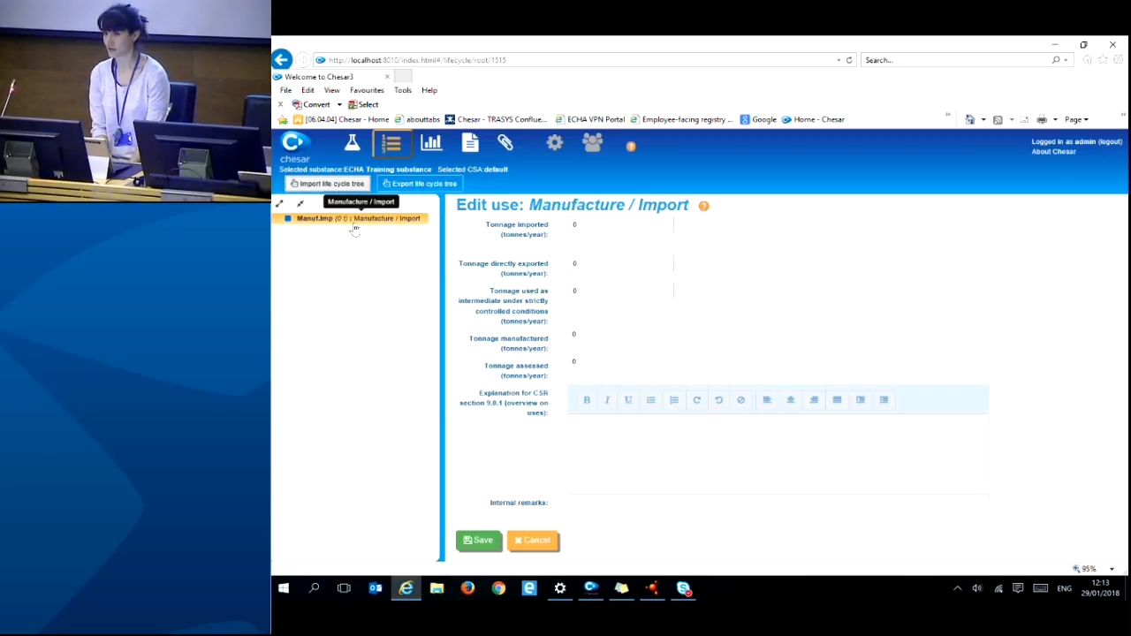
- Add a new use beneath the Manufacture / Import entry of the life cycle tree
right_click(367, 230)
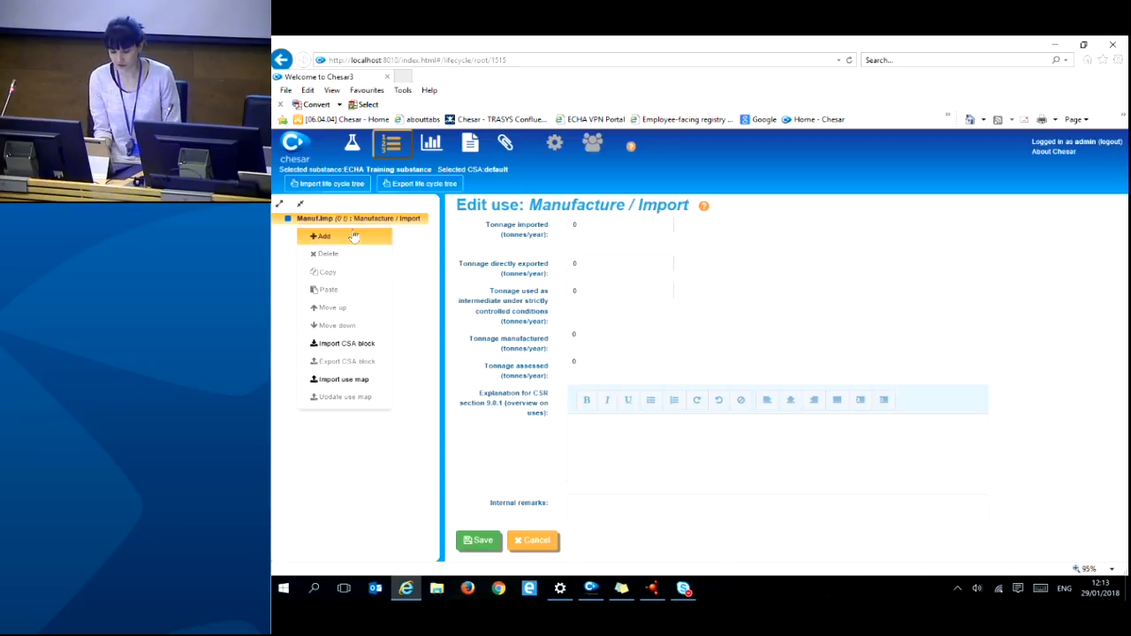
click(323, 236)
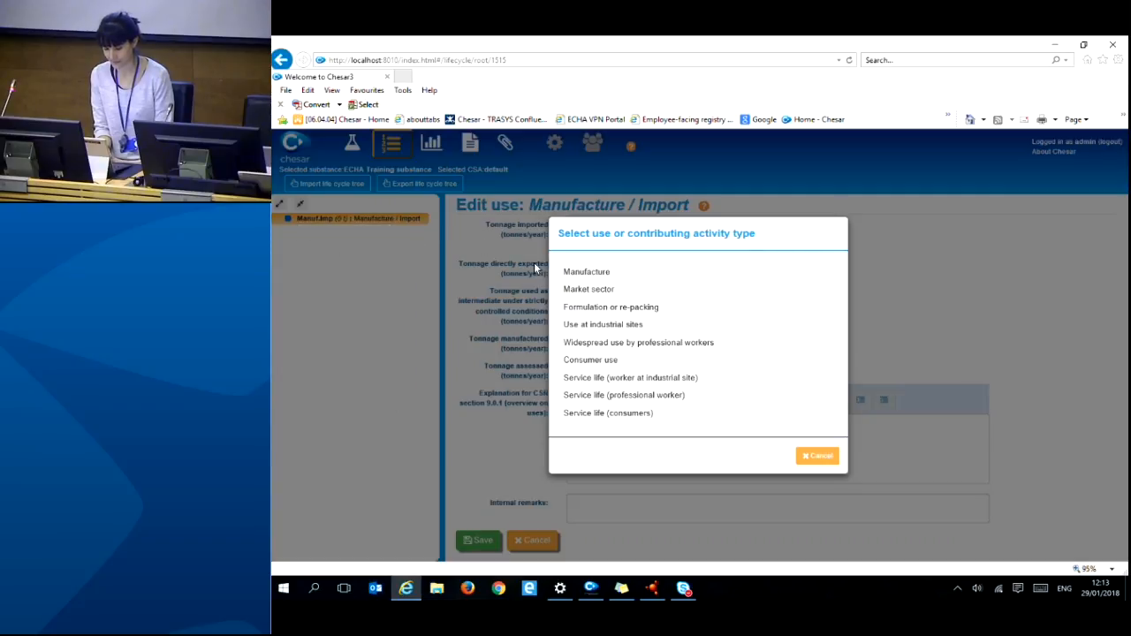
- Choose Manufacture as the type of the new use
click(588, 273)
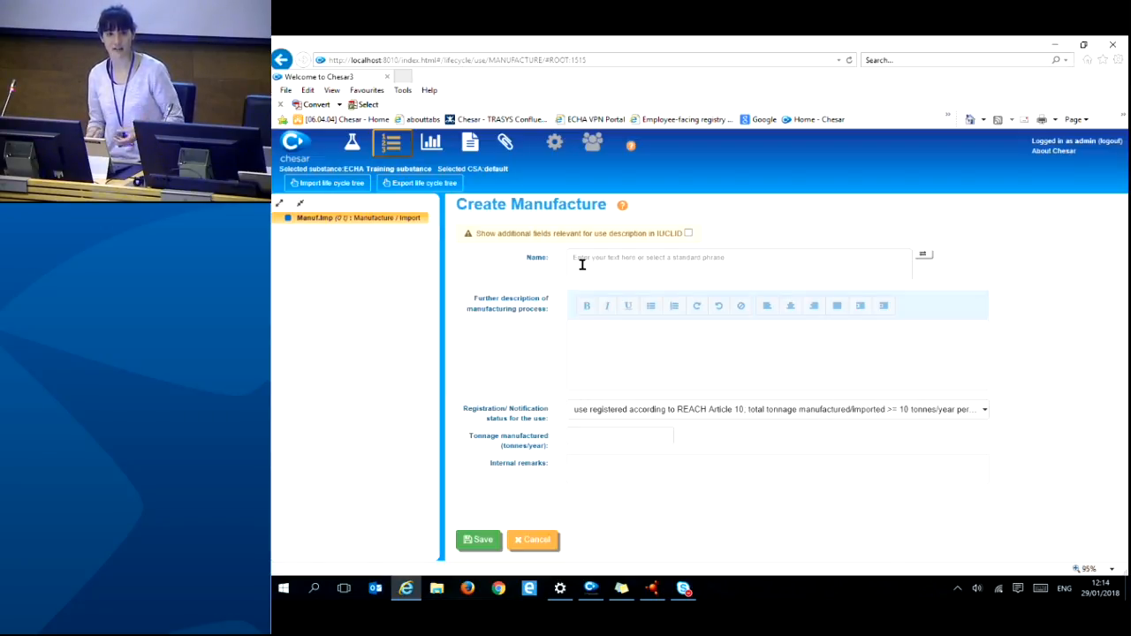
- Set the use name to the standard phrase 'Manufacture'
click(582, 264)
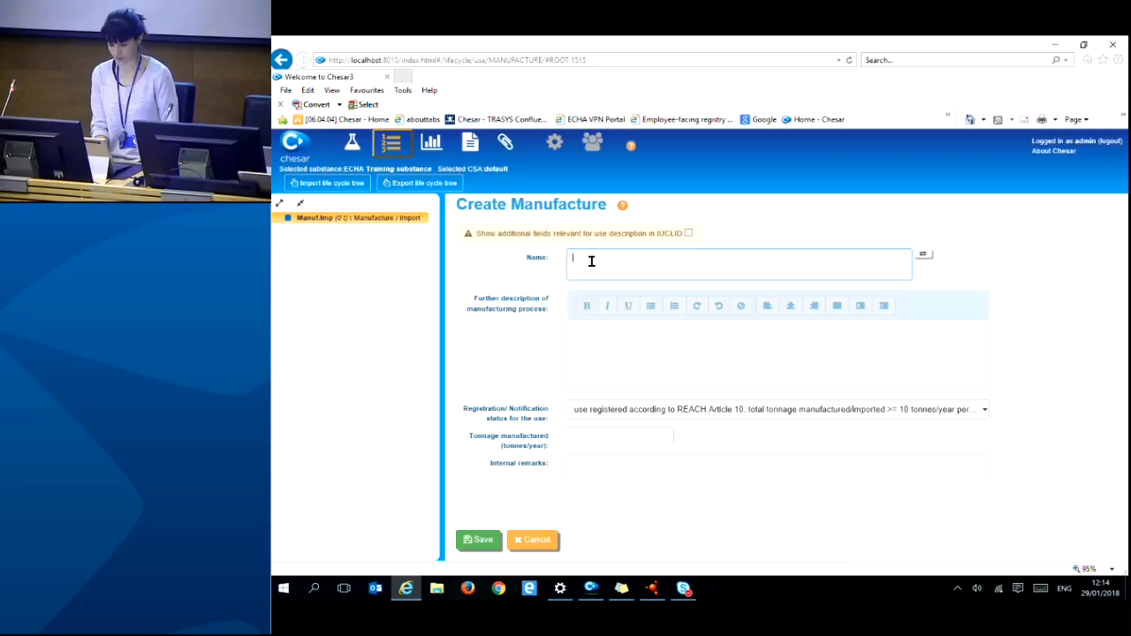
click(924, 256)
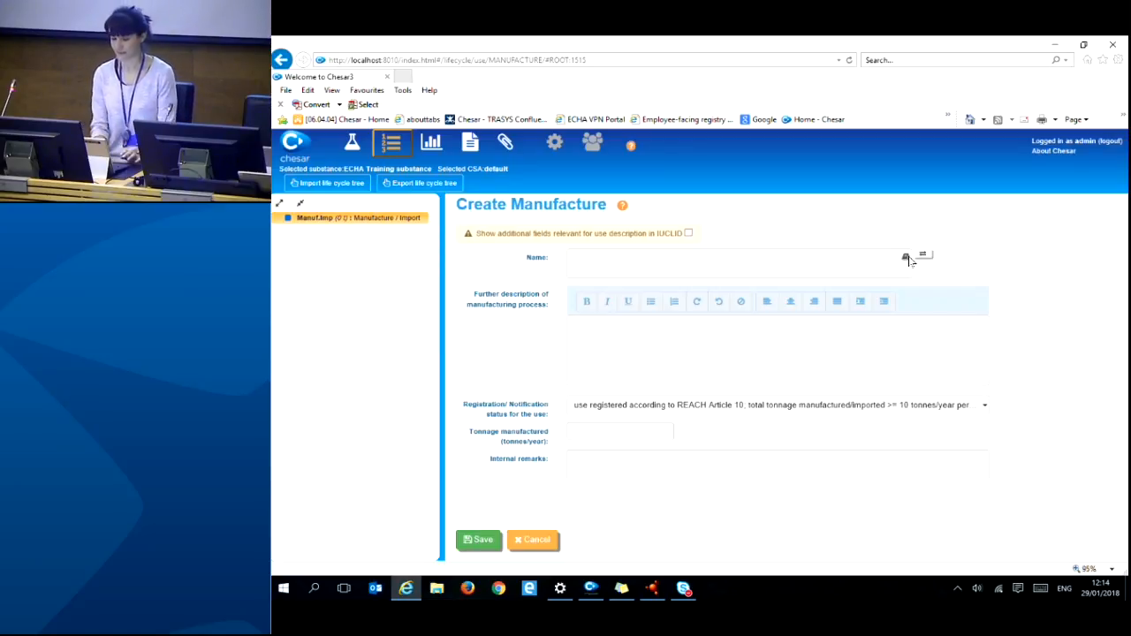
click(572, 271)
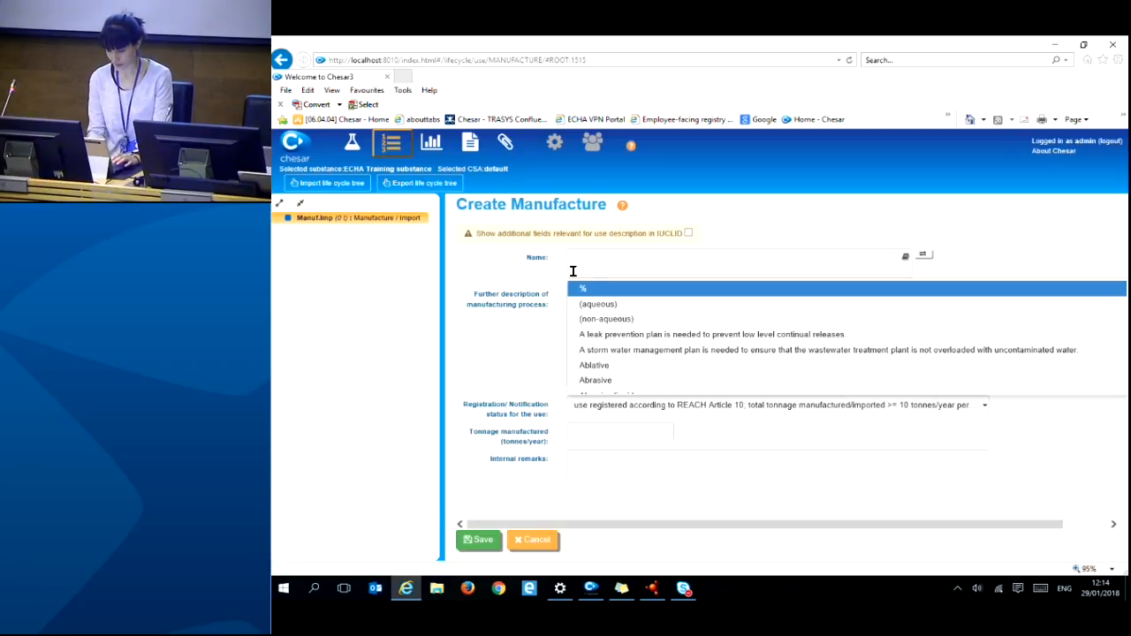
text(manu)
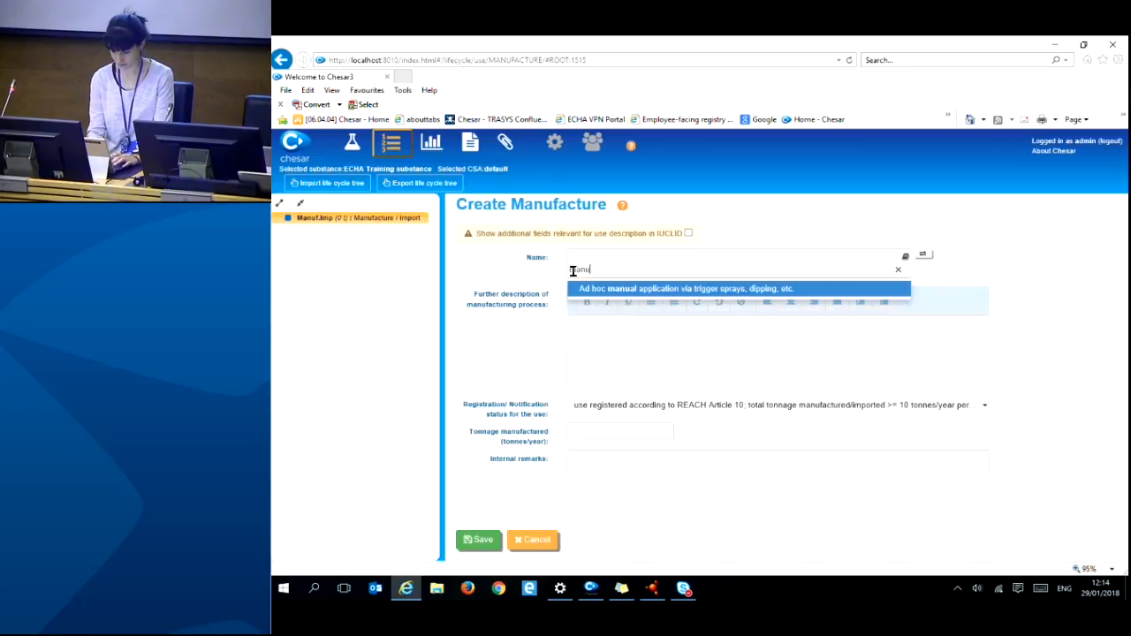
text(facture)
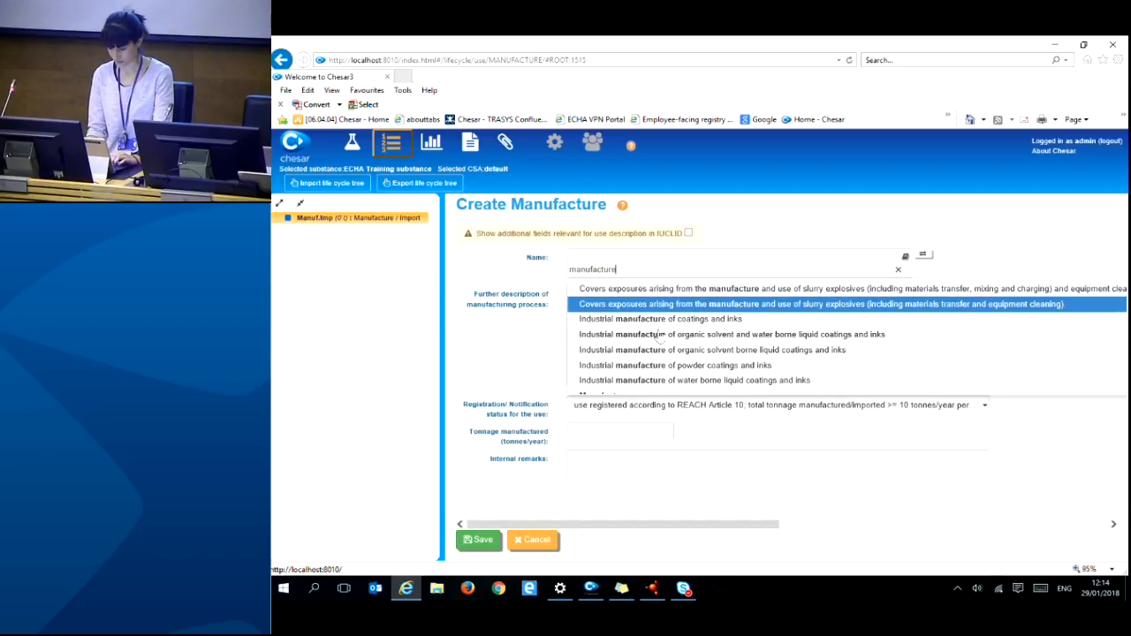
key(Down)
key(Down)
key(Down)
key(Down)
key(Down)
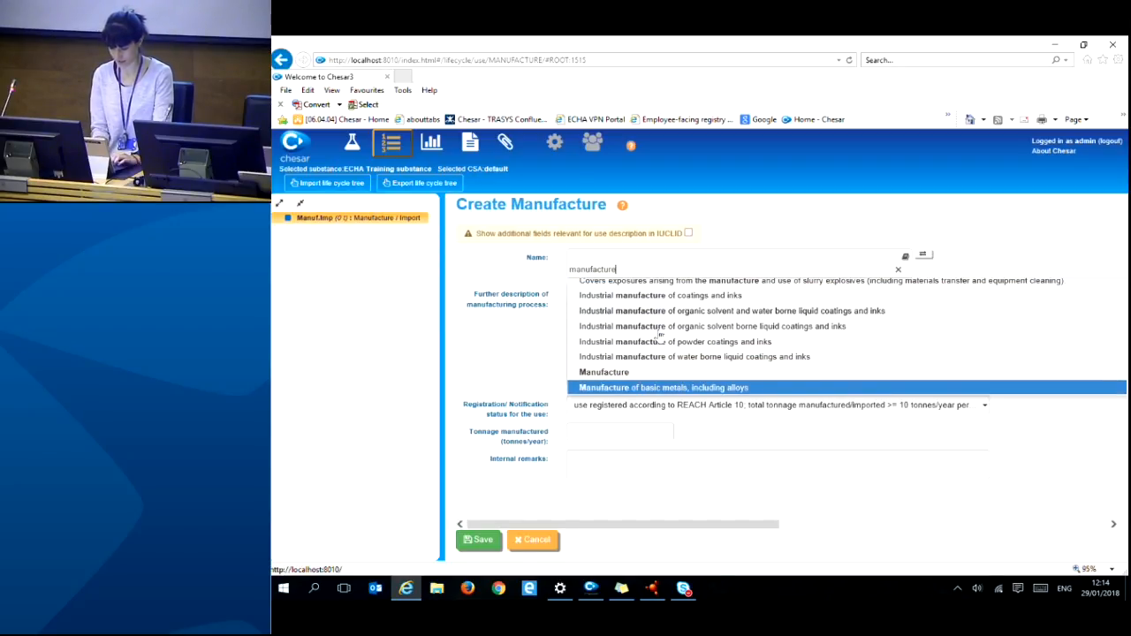
key(Up)
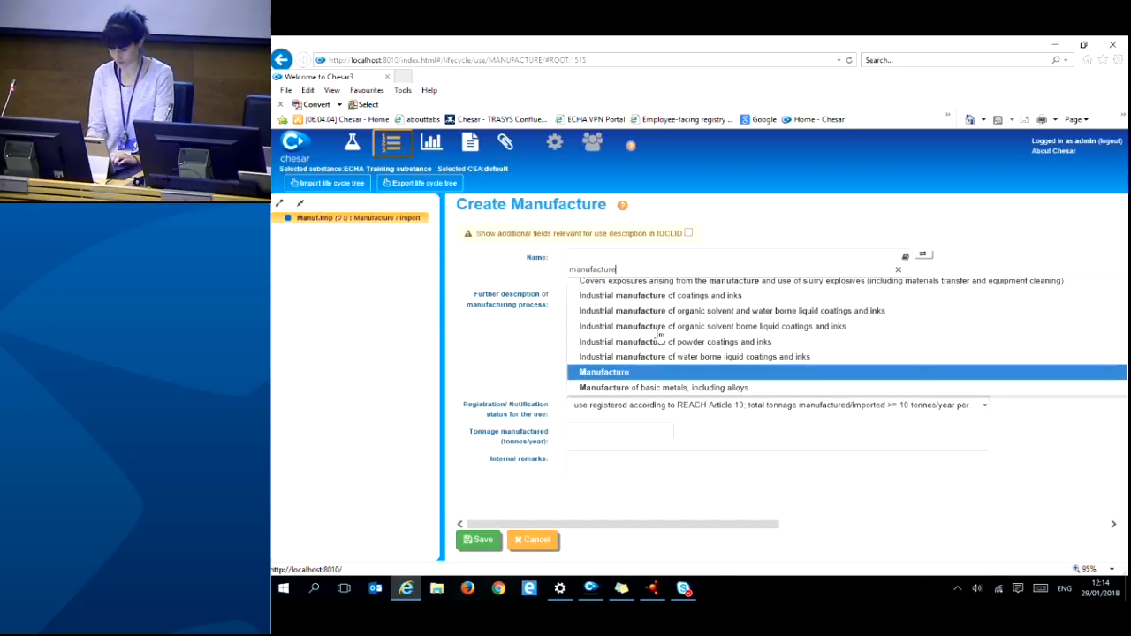
click(603, 373)
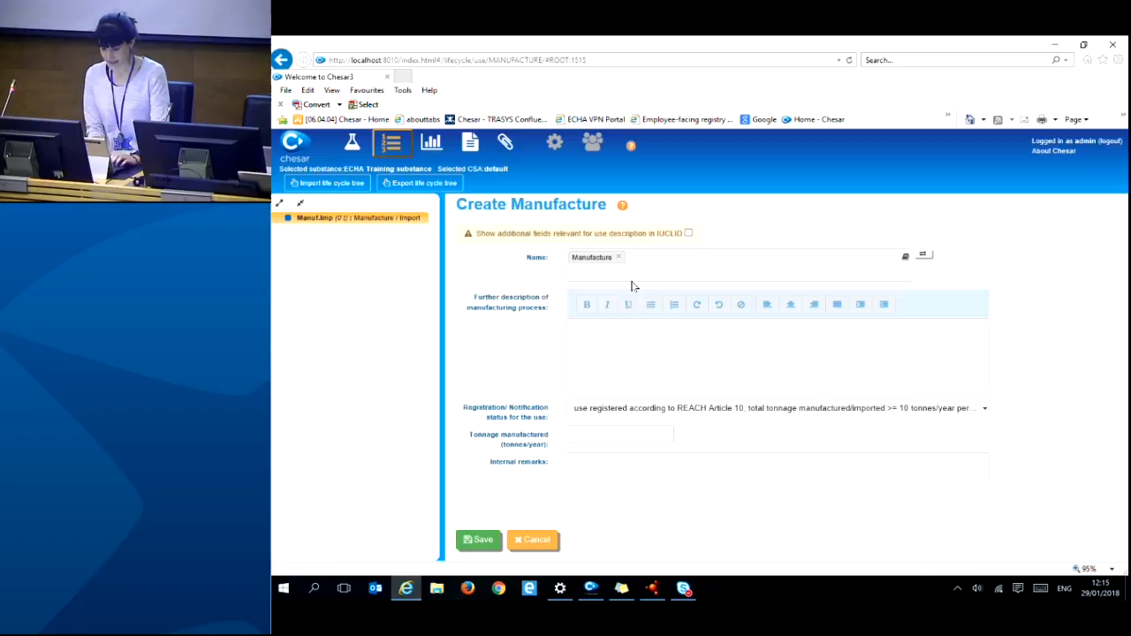
- Enter description 'tex' and 320 tonnes/year manufactured, then save the use
click(588, 341)
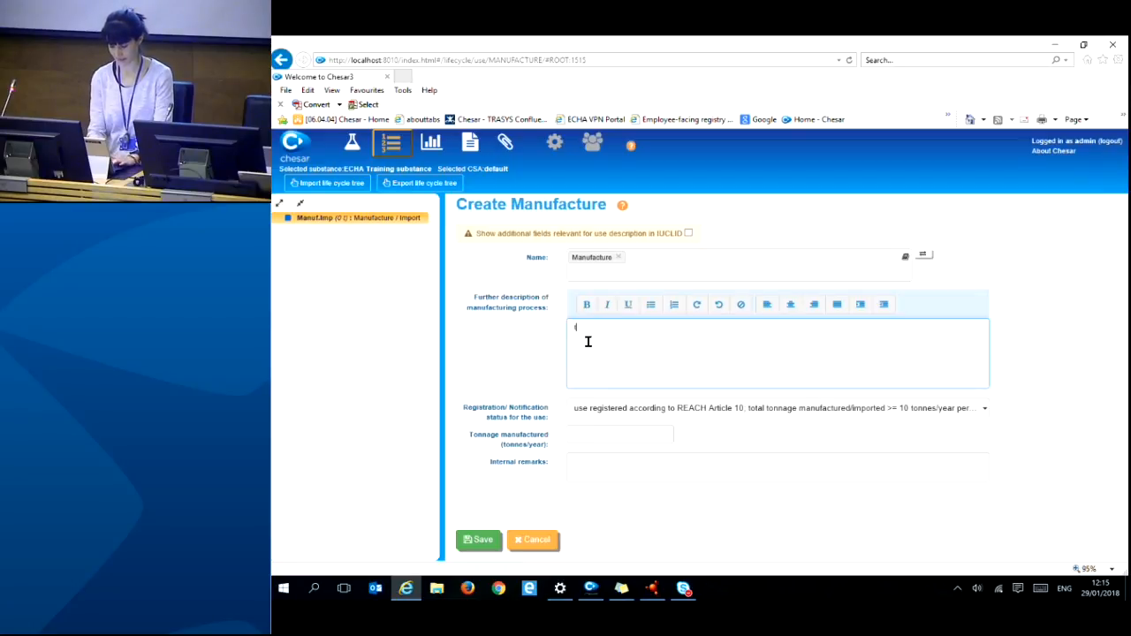
text(text)
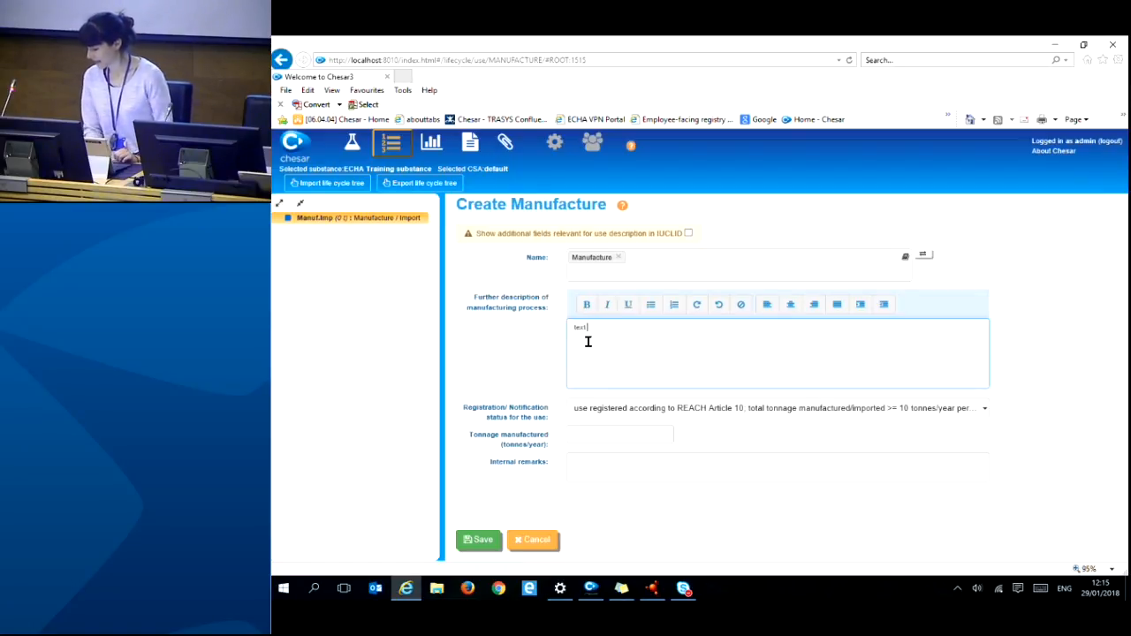
click(572, 438)
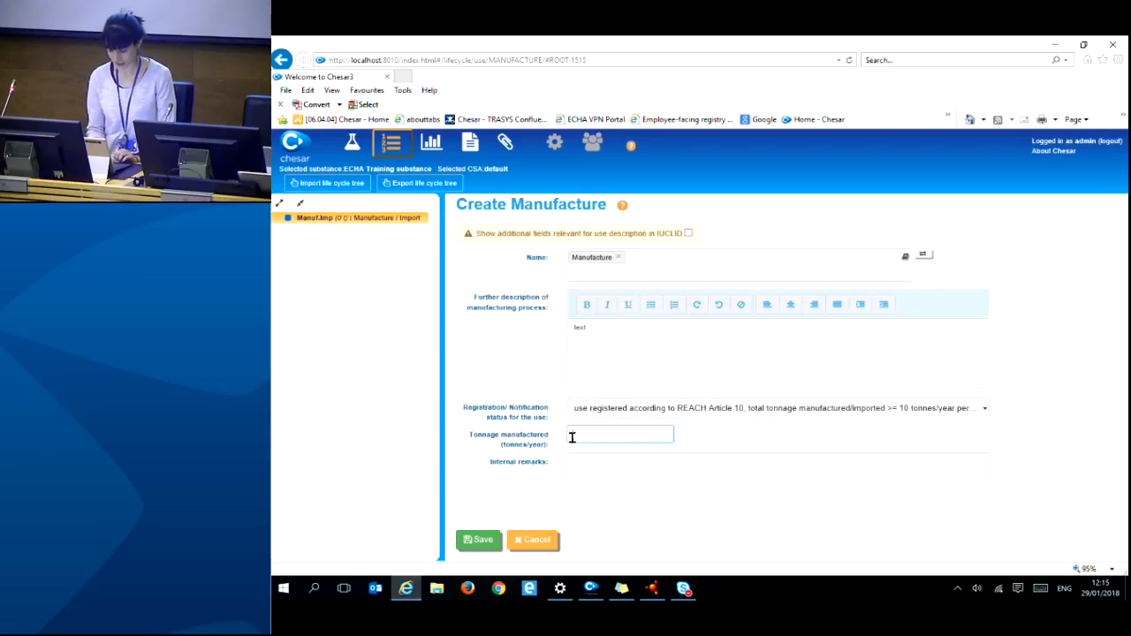
text(12)
text(0)
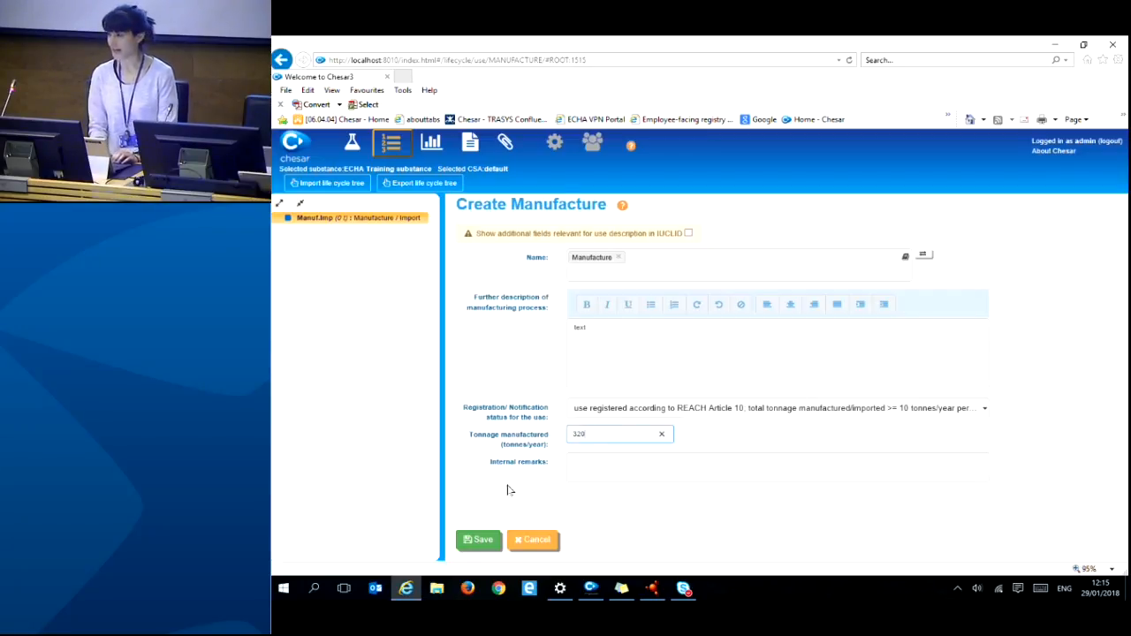
click(473, 541)
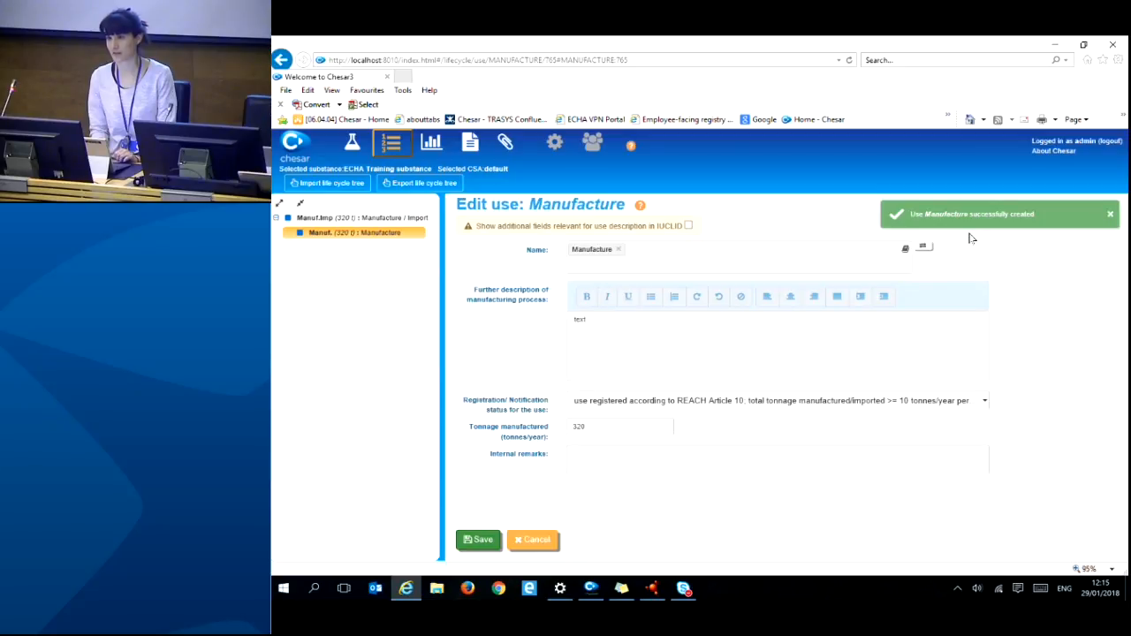
click(1110, 215)
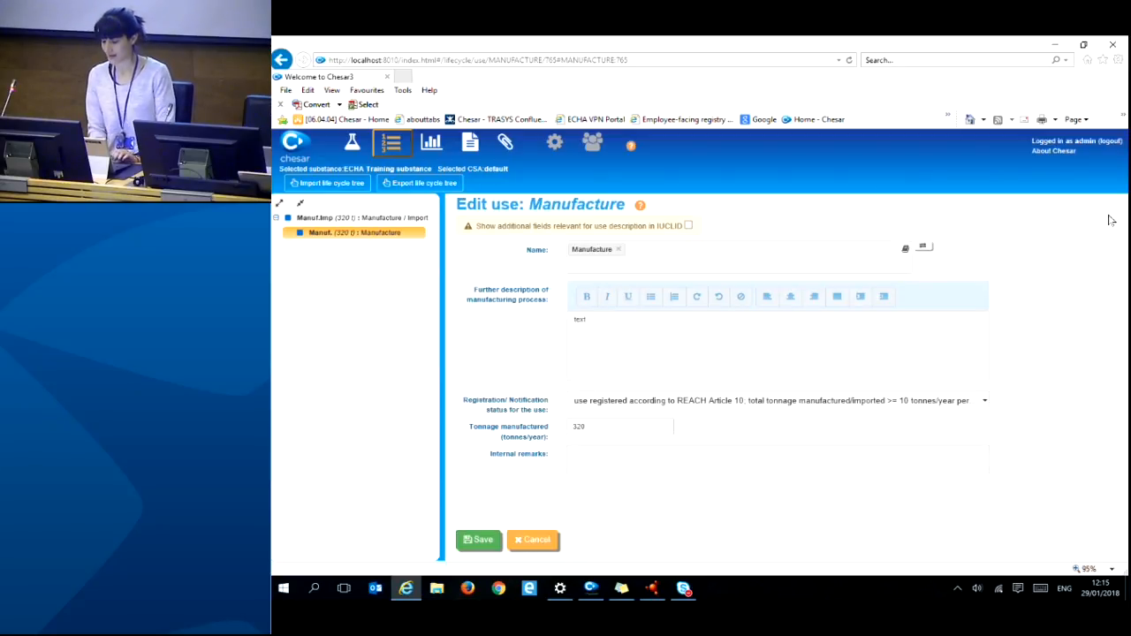
- Add an environmental contributing activity under the new Manufacture use
right_click(375, 240)
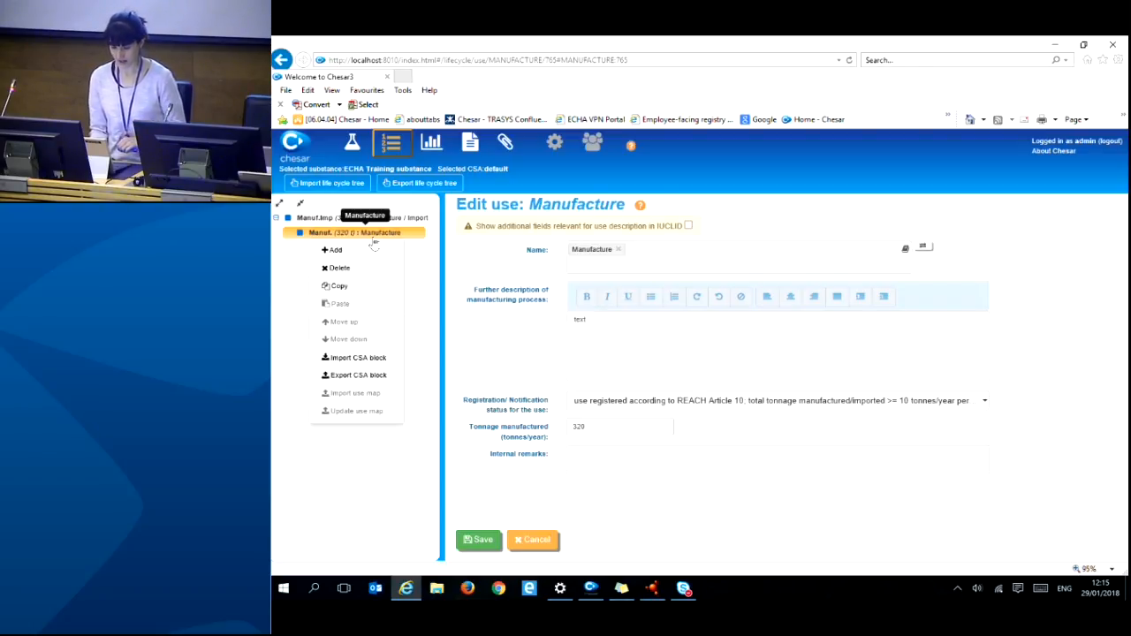
click(351, 251)
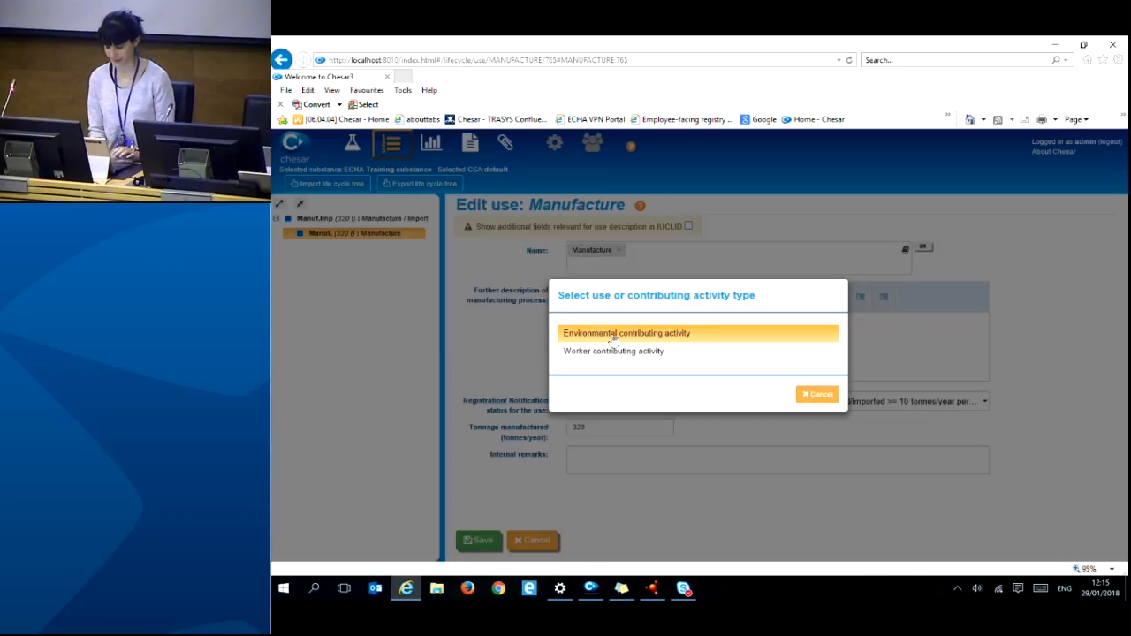
click(613, 335)
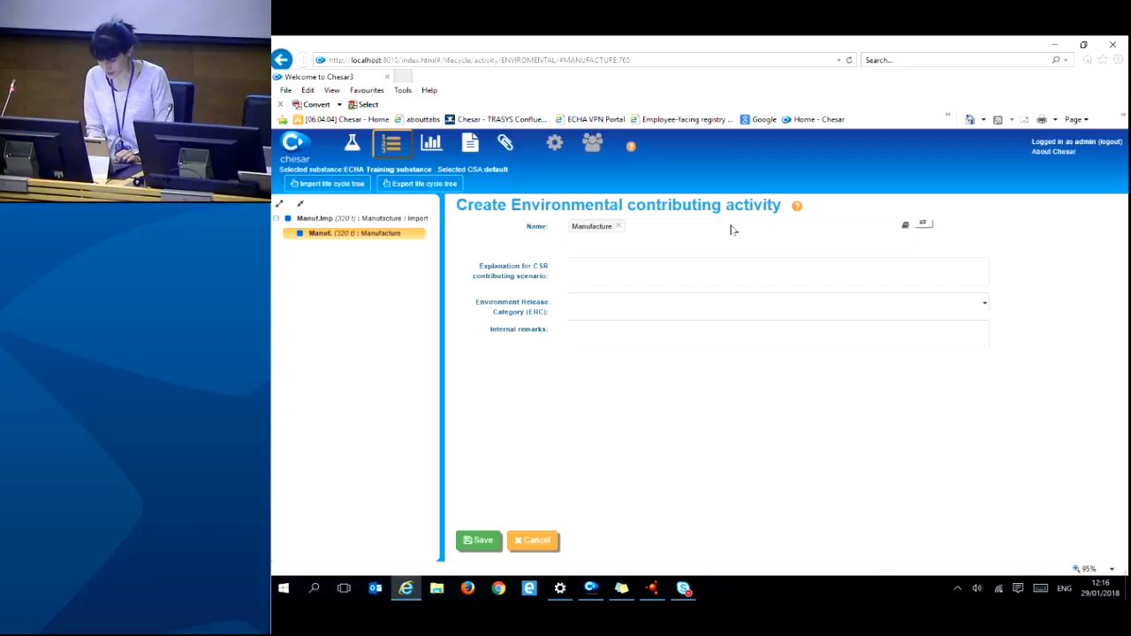
- Extend the activity name with the phrases 'Closed systems' and 'Dry process'
click(594, 239)
text(closed)
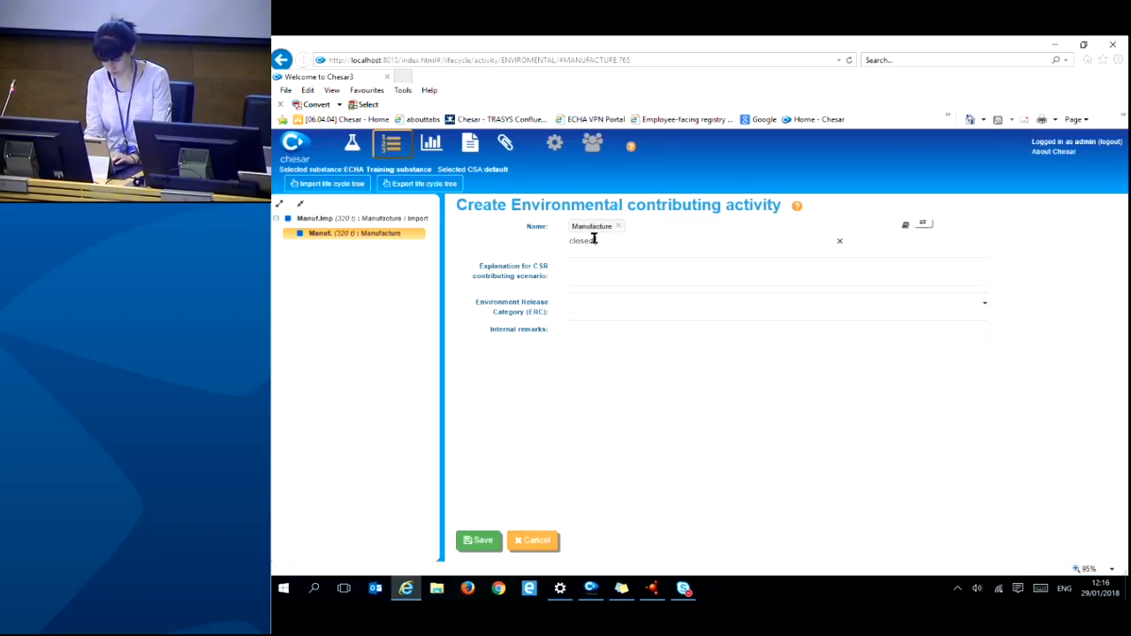
text( s)
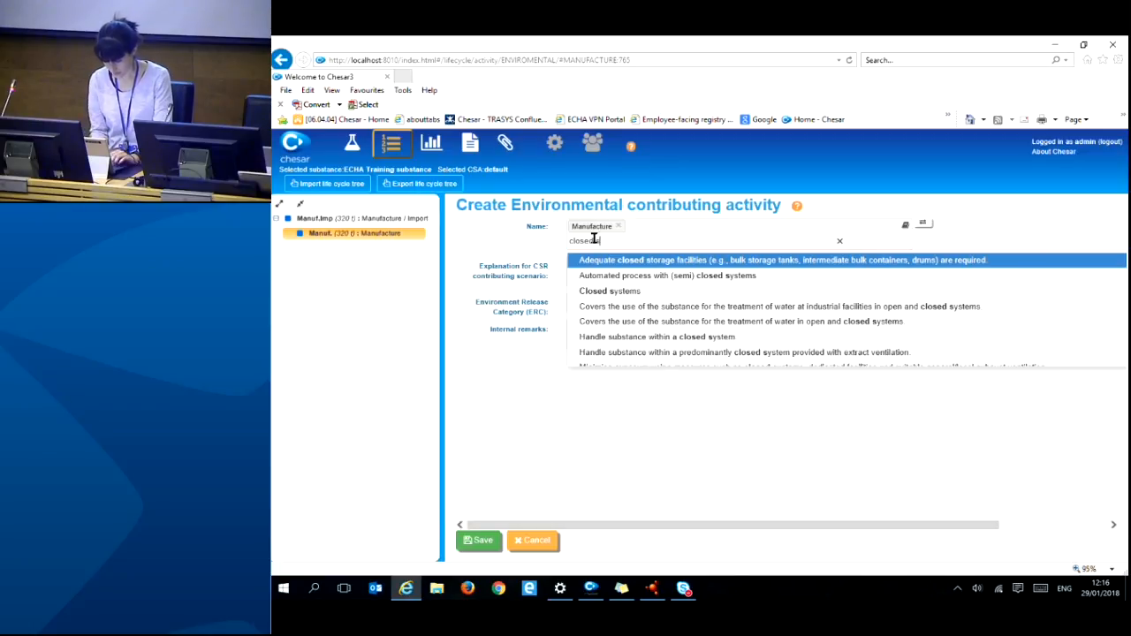
click(604, 291)
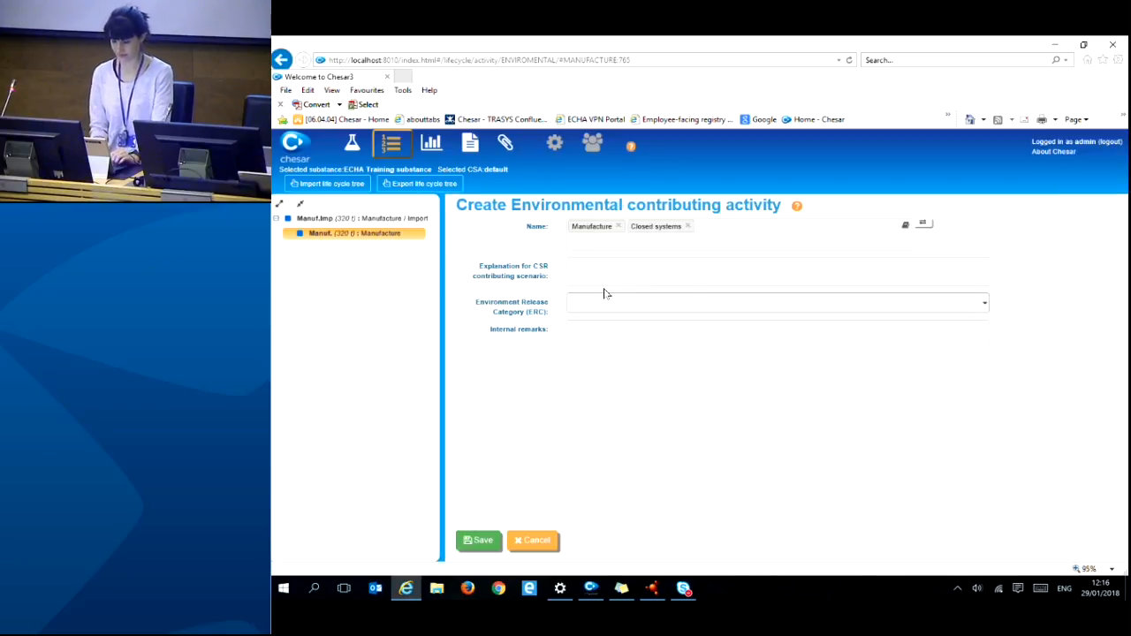
click(574, 237)
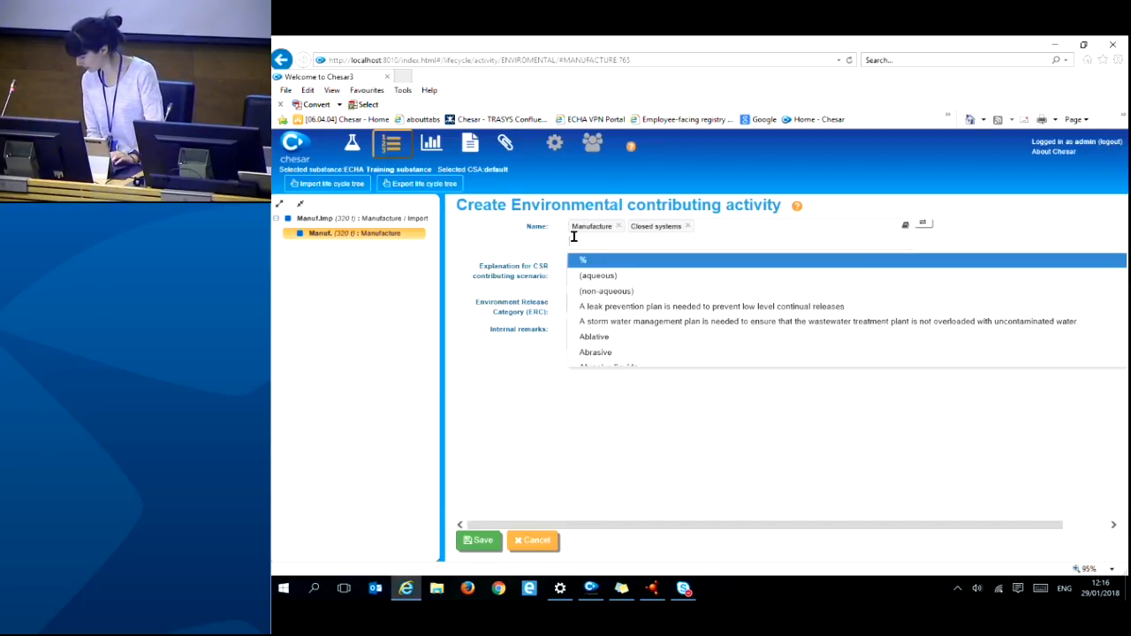
text(my )
text(pro)
text(cess)
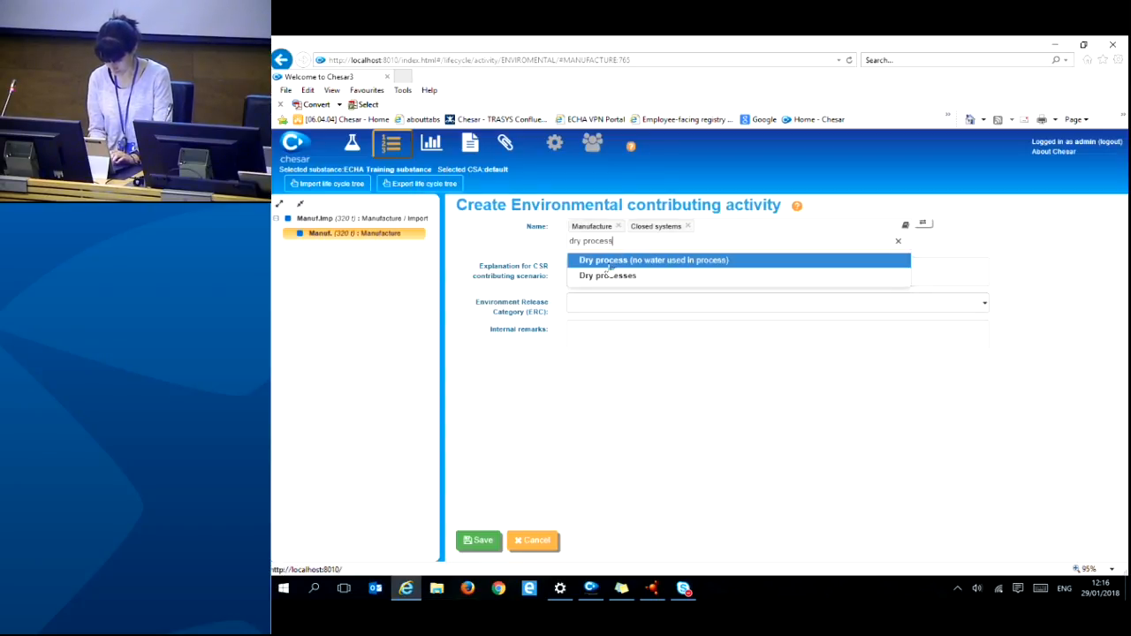
click(609, 260)
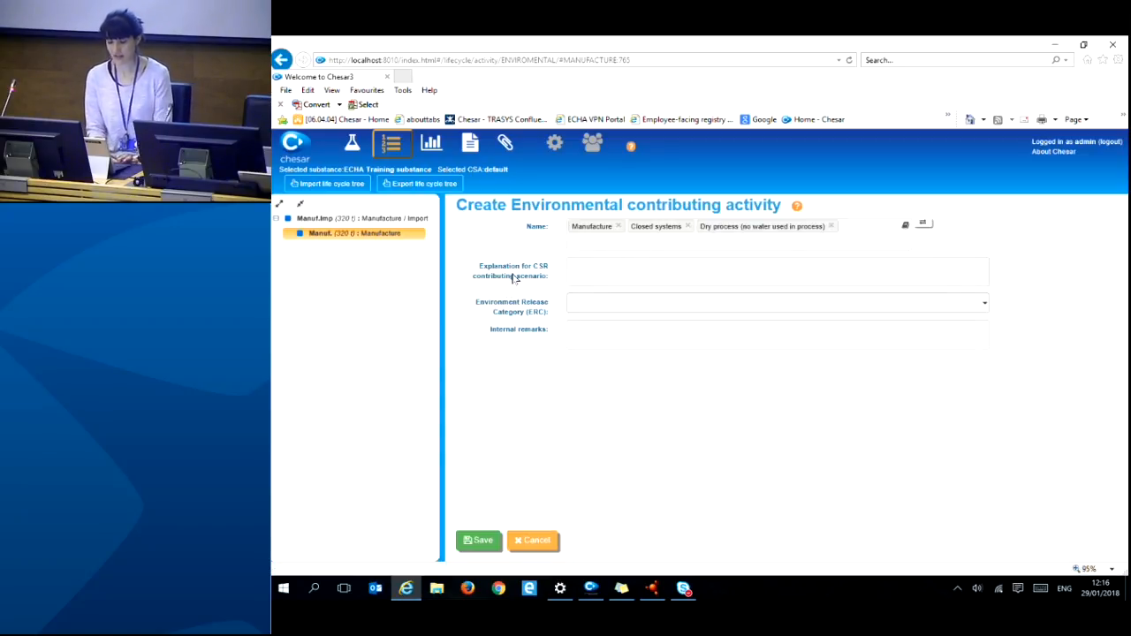
- Set release category ERC 1: Manufacture of the substance and save the activity
click(579, 305)
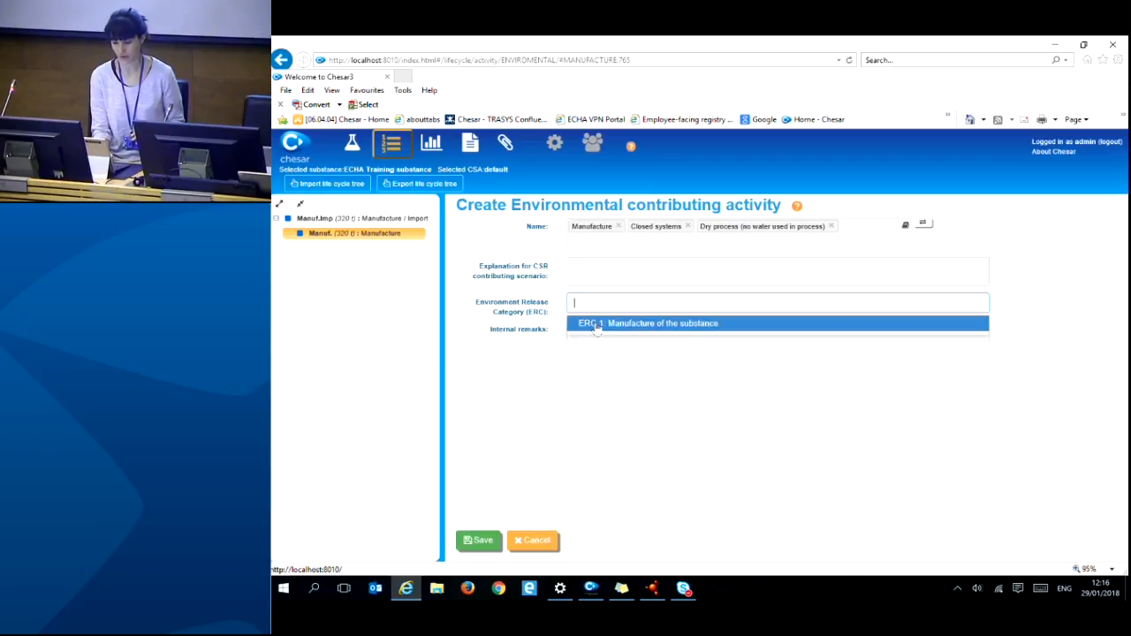
click(596, 324)
click(482, 541)
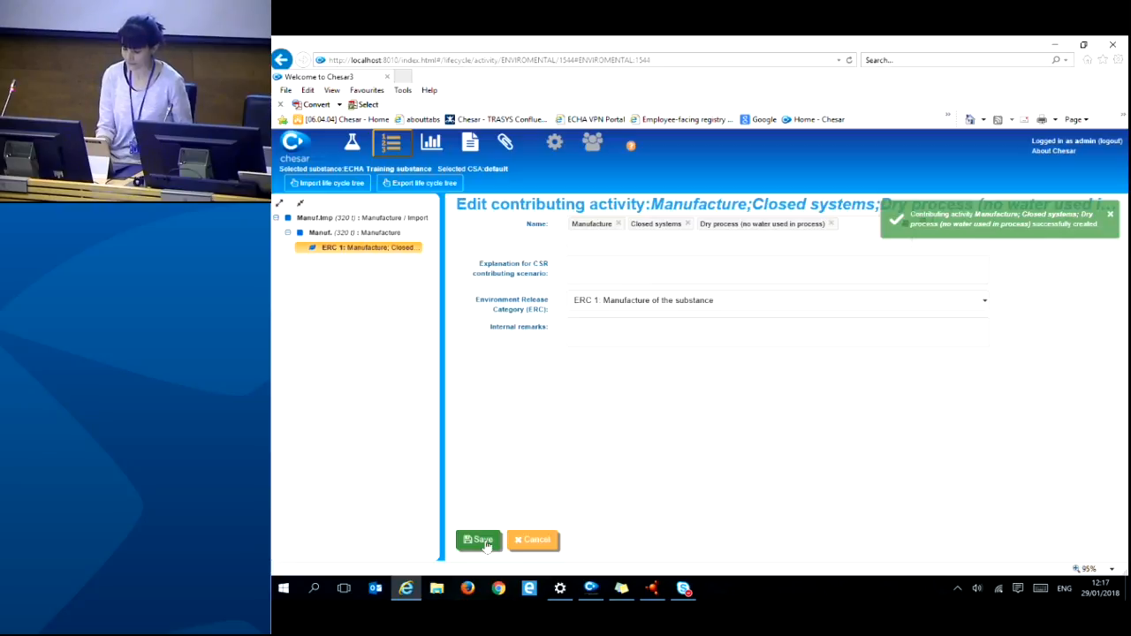
click(1113, 218)
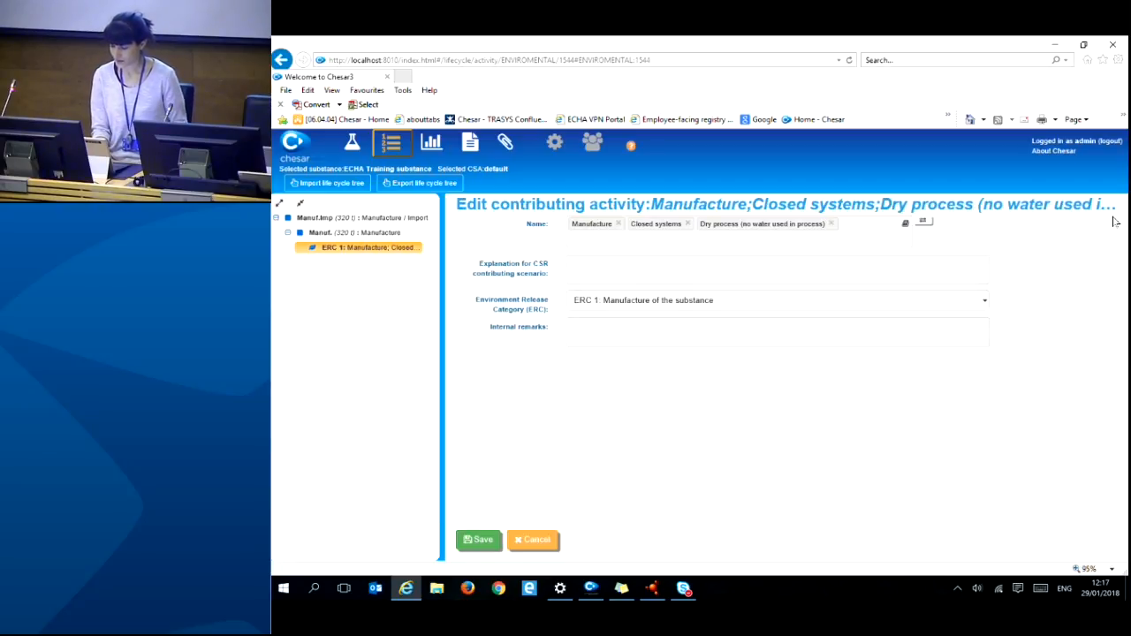
- Select the Manufacture use and start adding another item under it
click(343, 235)
right_click(342, 236)
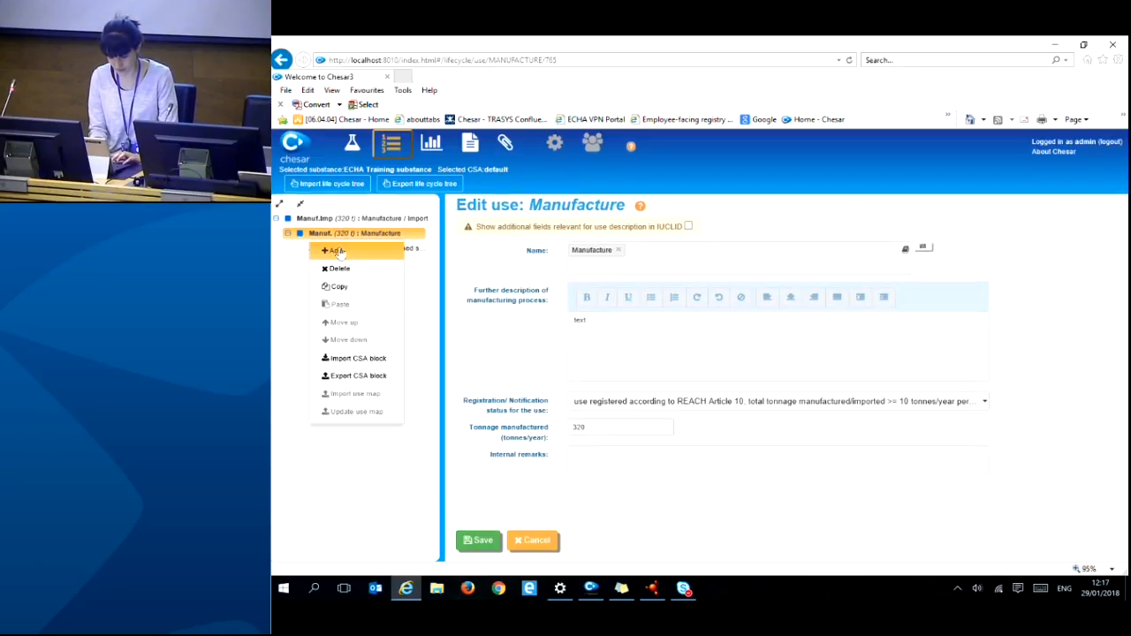
click(338, 251)
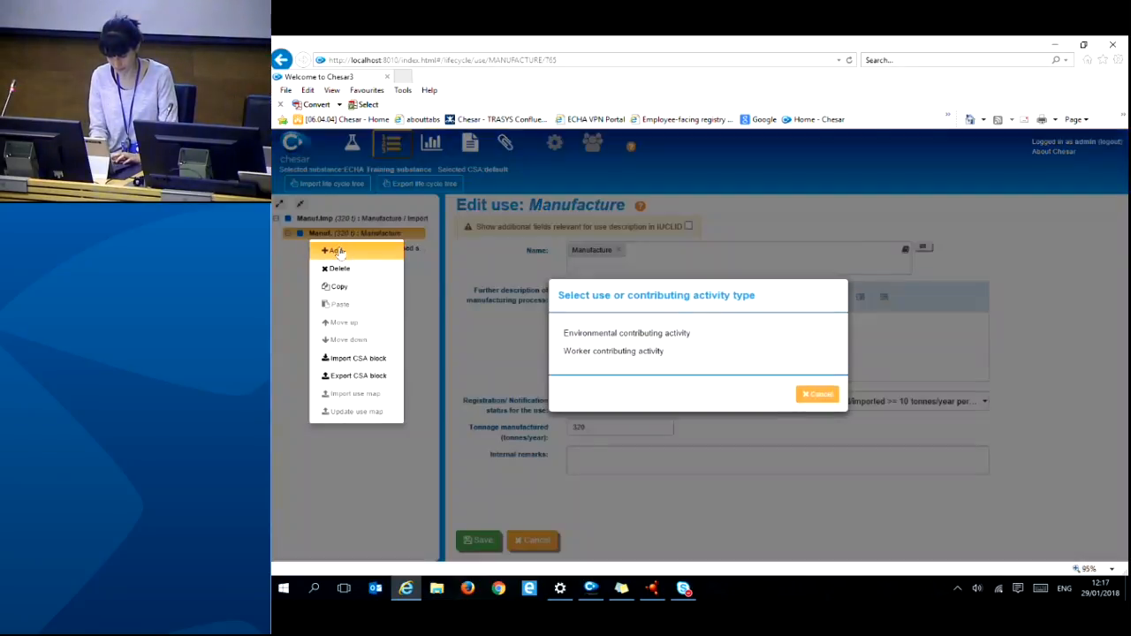
- Create a worker contributing activity and begin typing its name
click(574, 353)
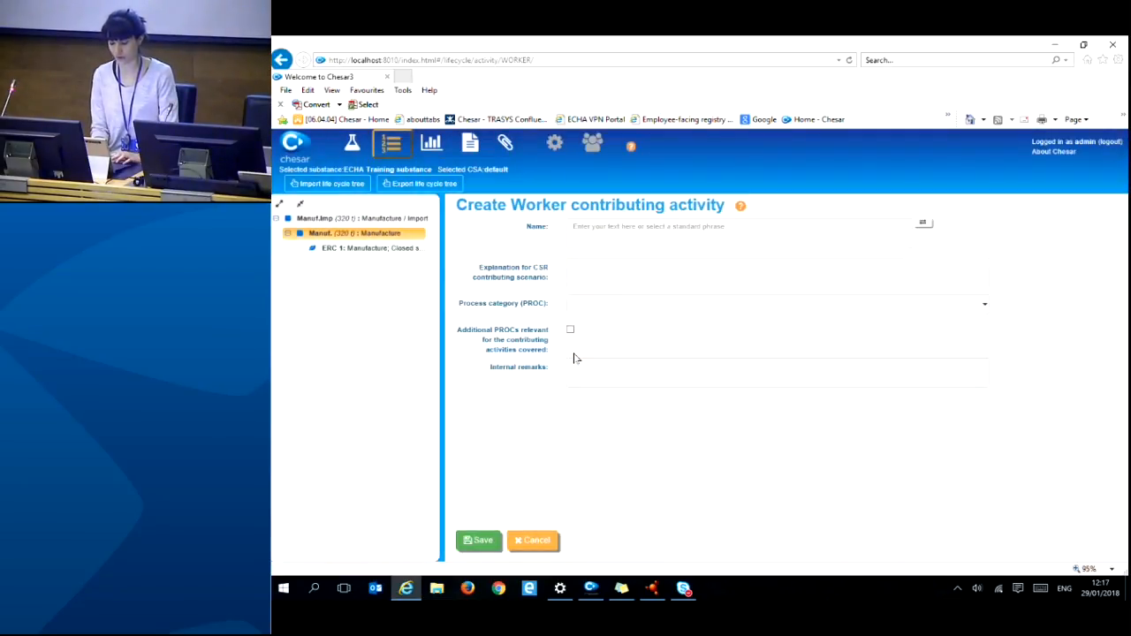
click(582, 237)
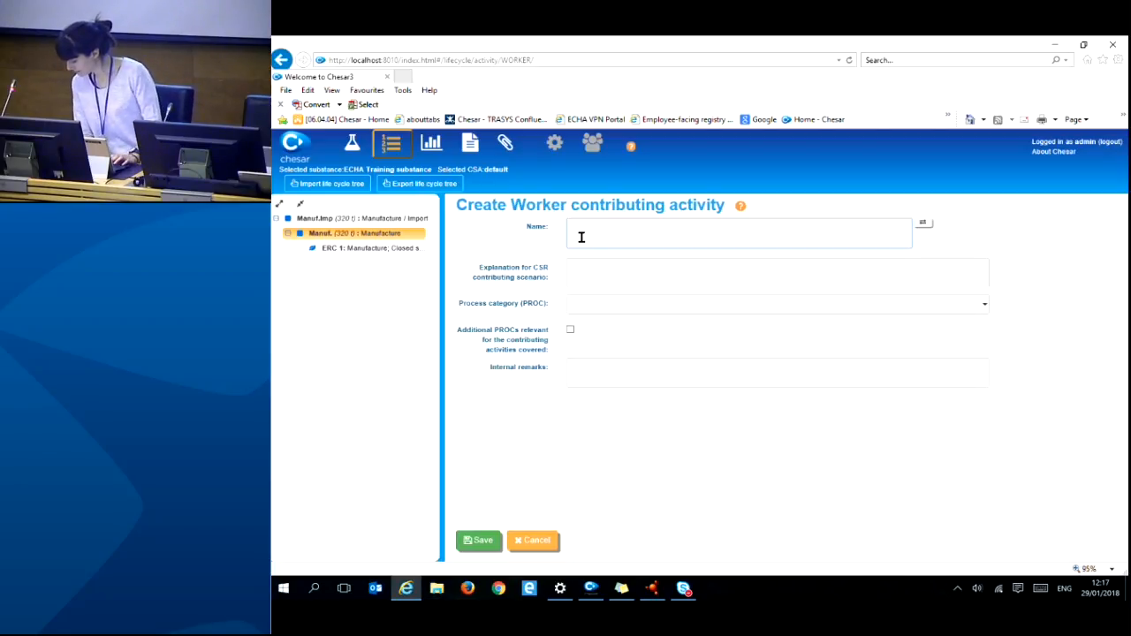
text(clo)
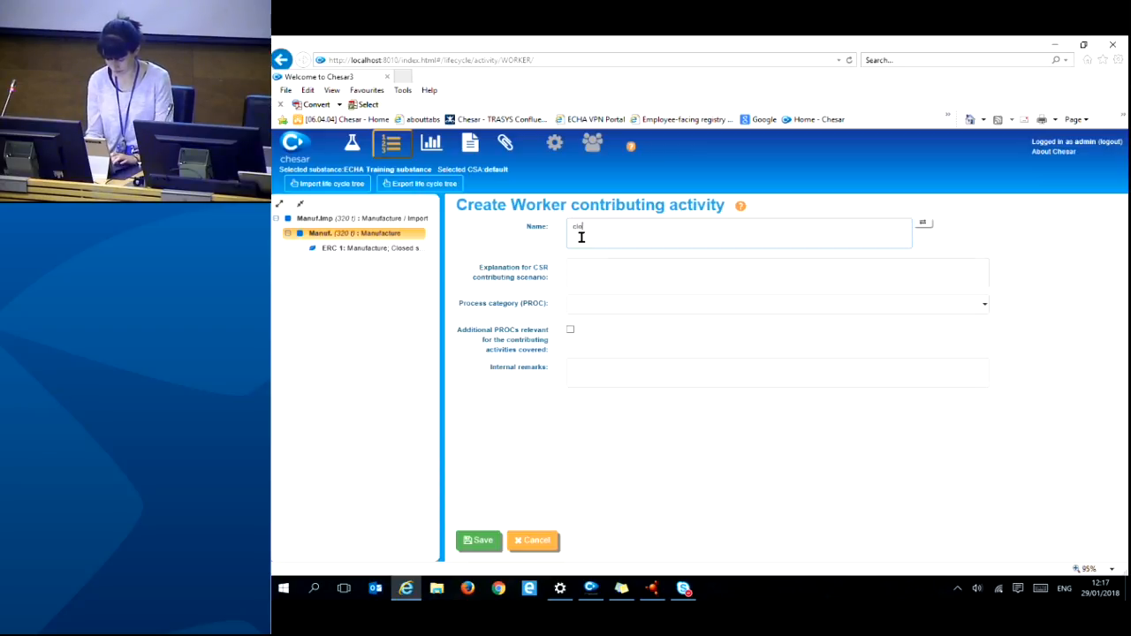
text(sed fully automa)
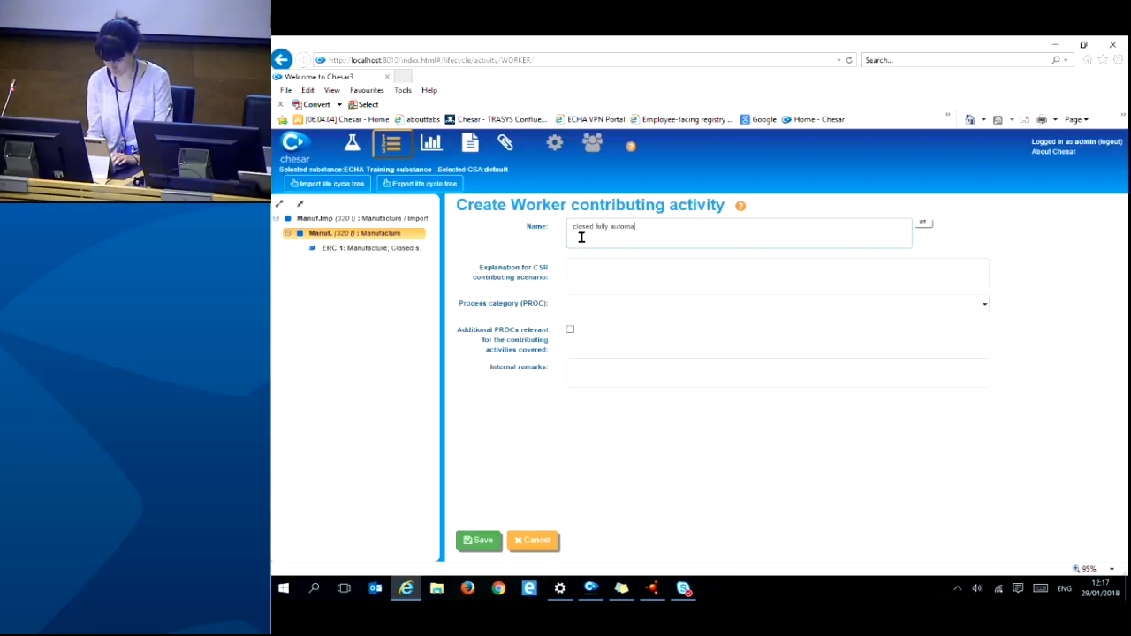
text(t)
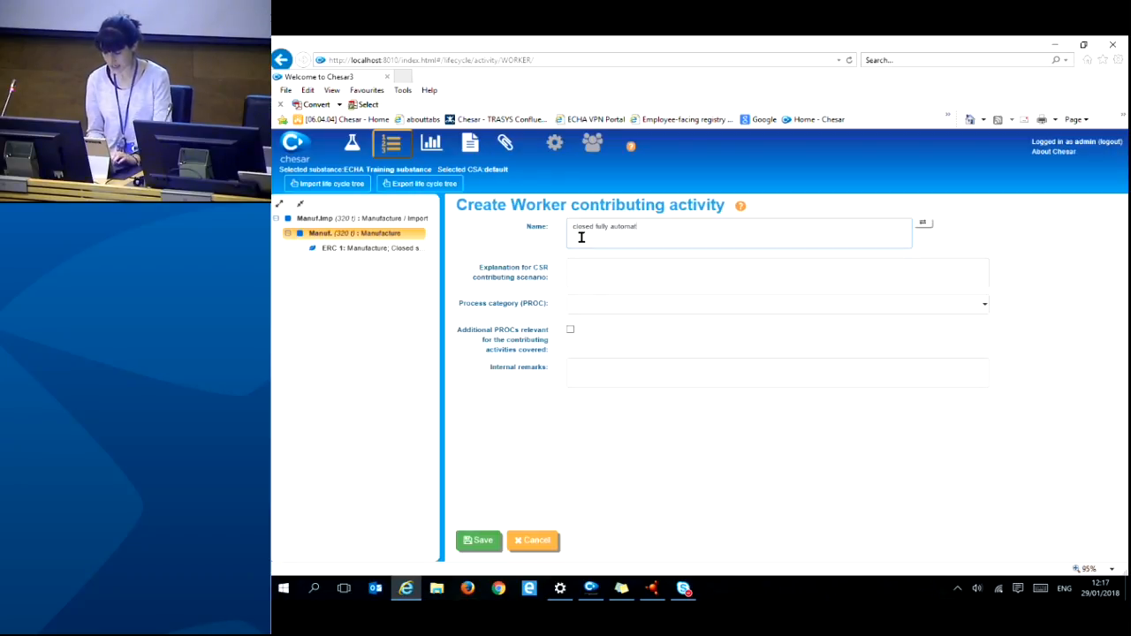
drag(638, 226, 572, 228)
key(BackSpace)
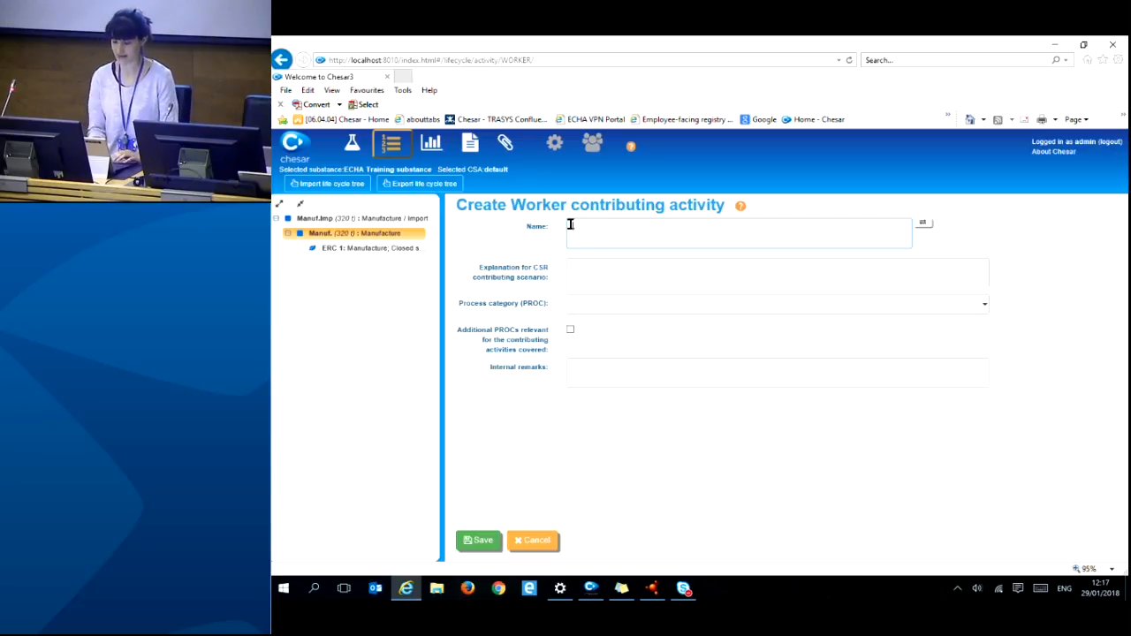
- Name the worker activity 'closed fully automated manufacturing process'
click(923, 225)
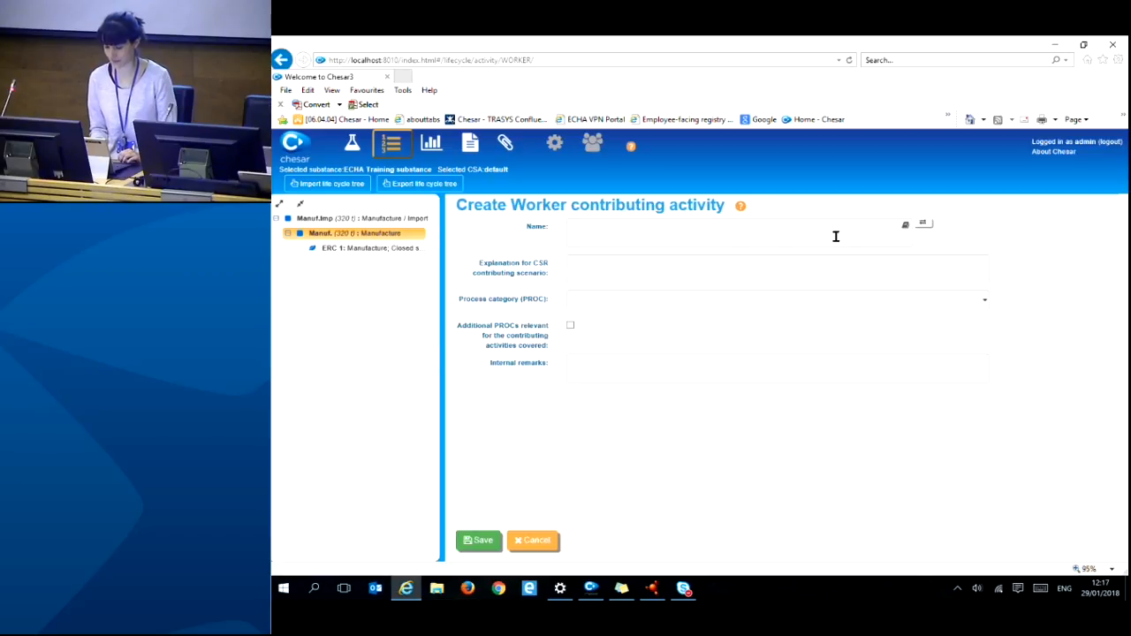
click(576, 242)
text(c)
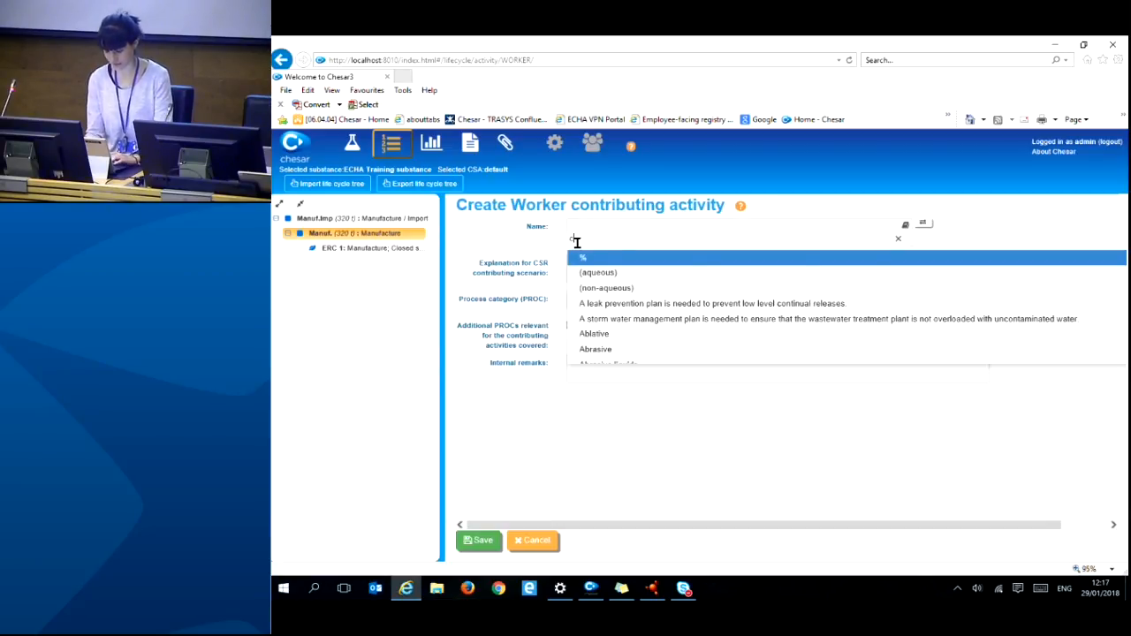
text(losed )
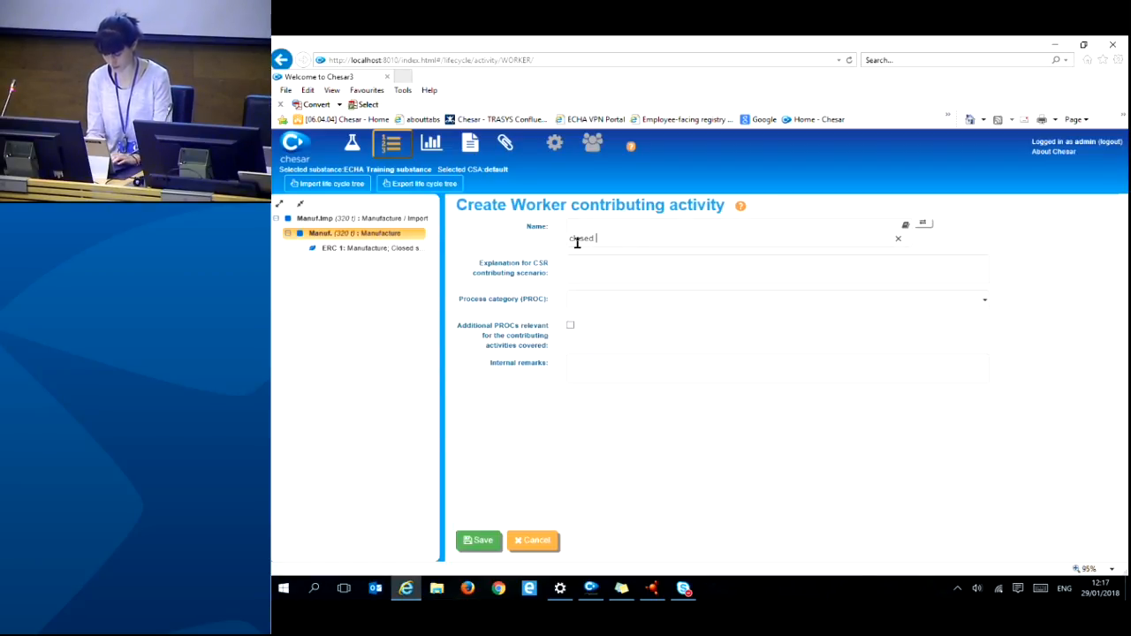
text(fully a)
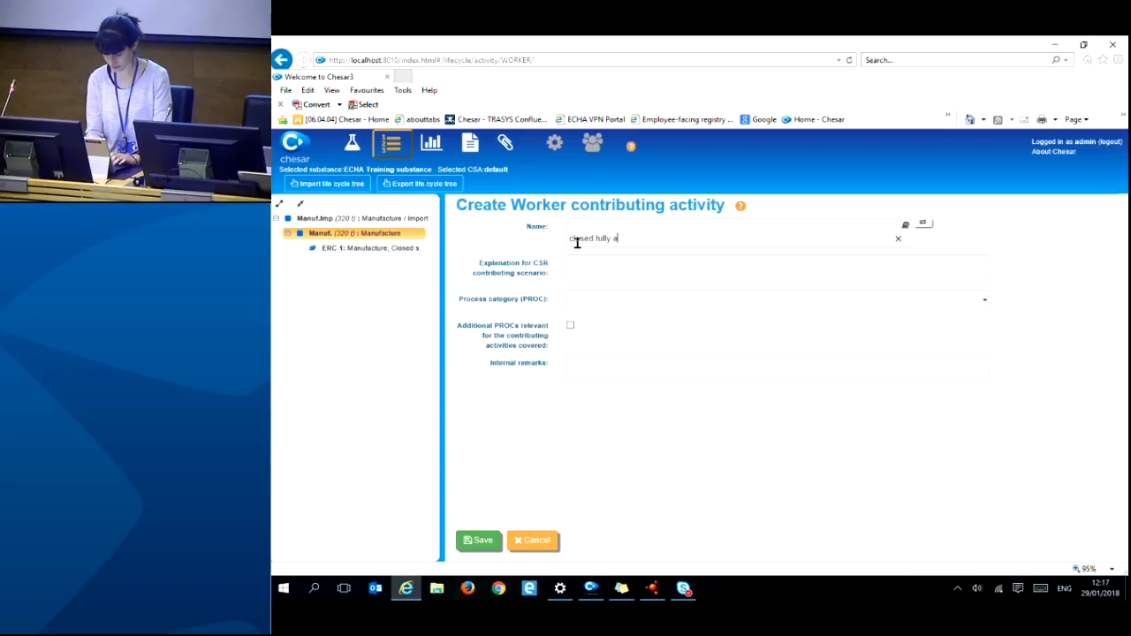
text(utomated)
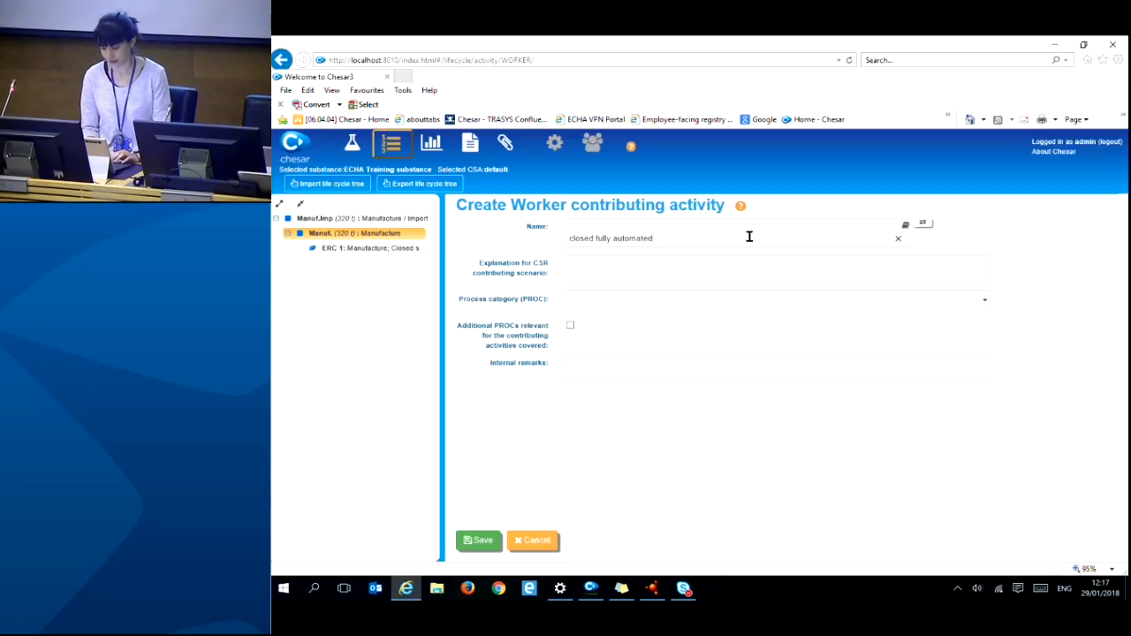
click(924, 226)
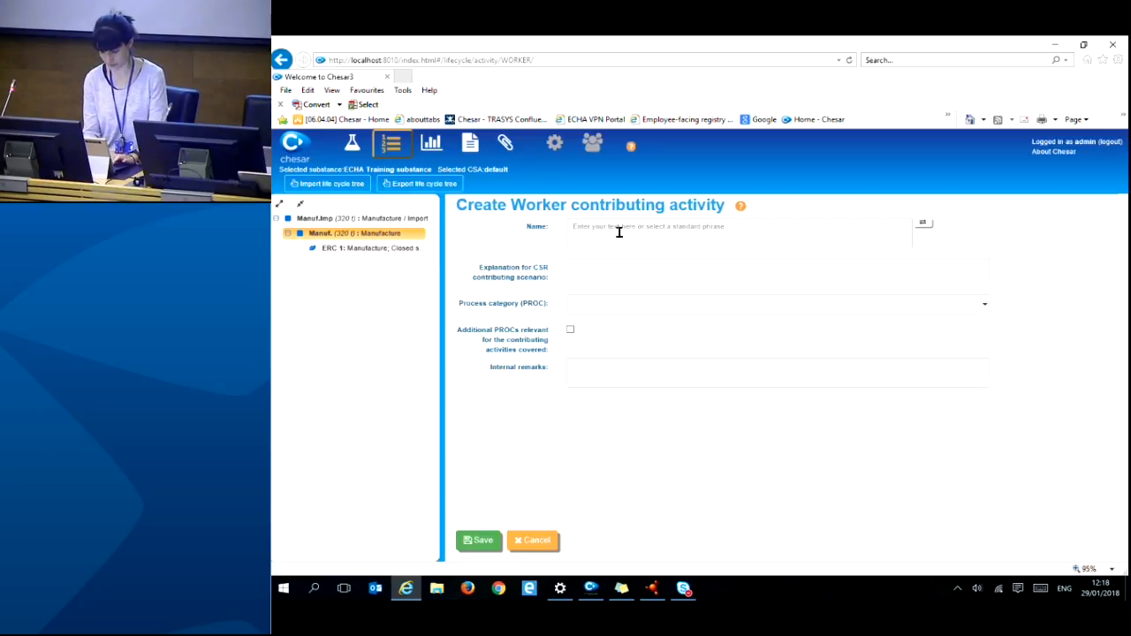
click(618, 231)
text(clos)
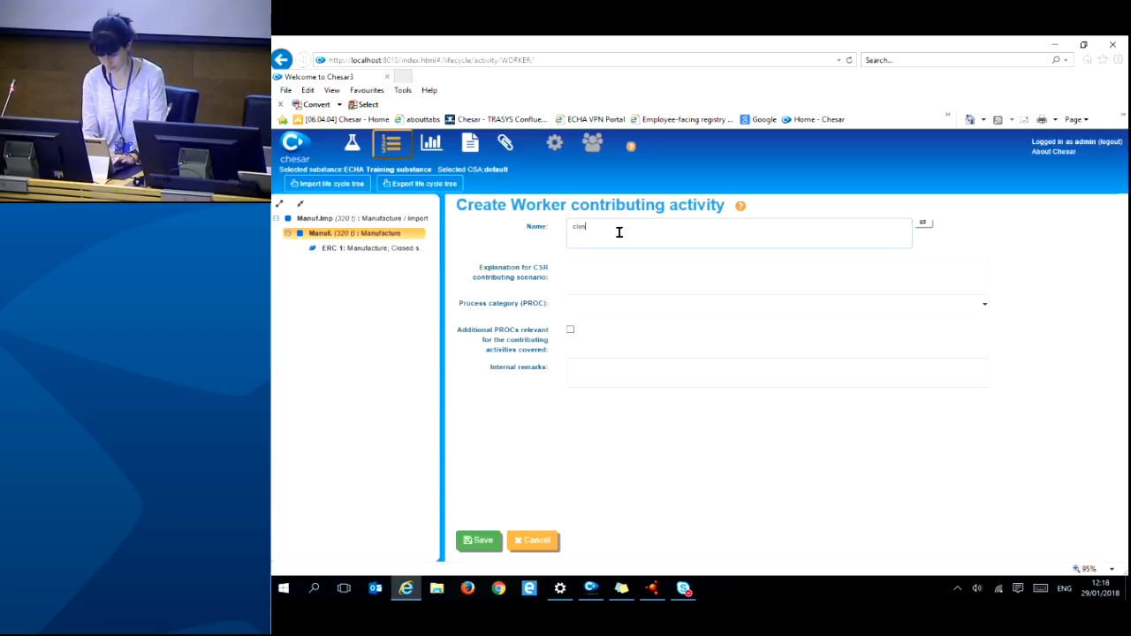
text(ed fully automated )
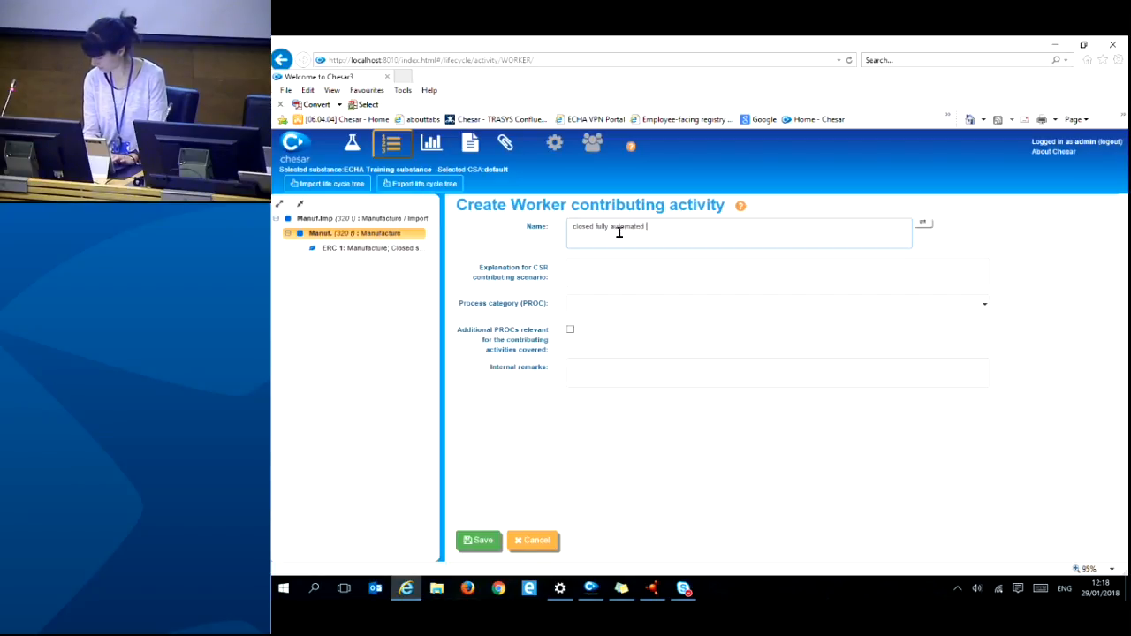
text(manufacturing proce)
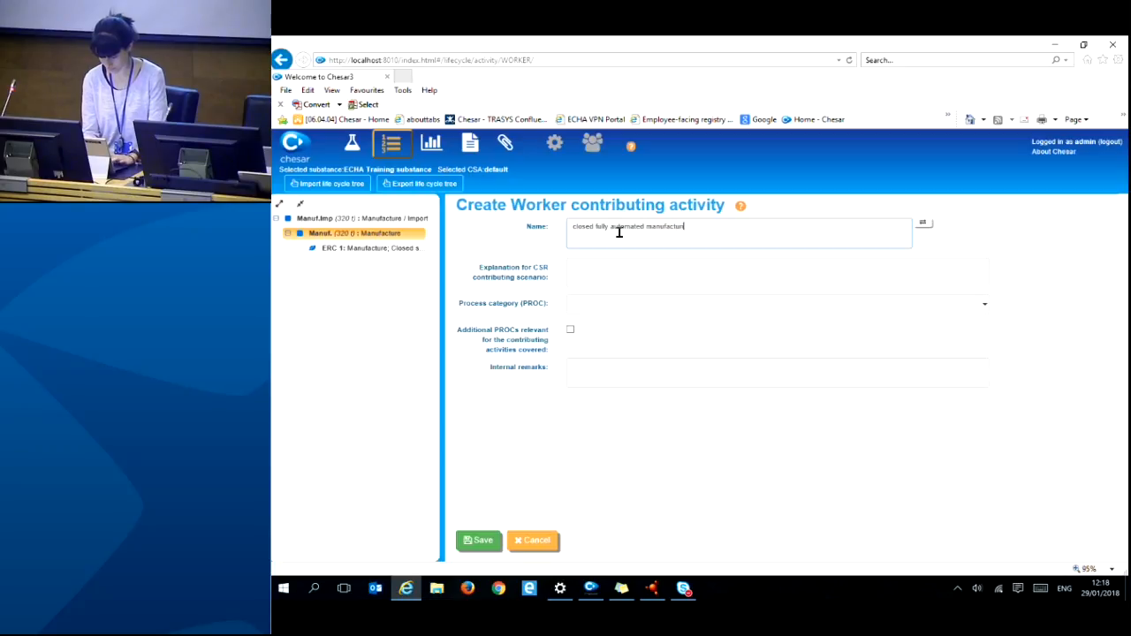
text(ss)
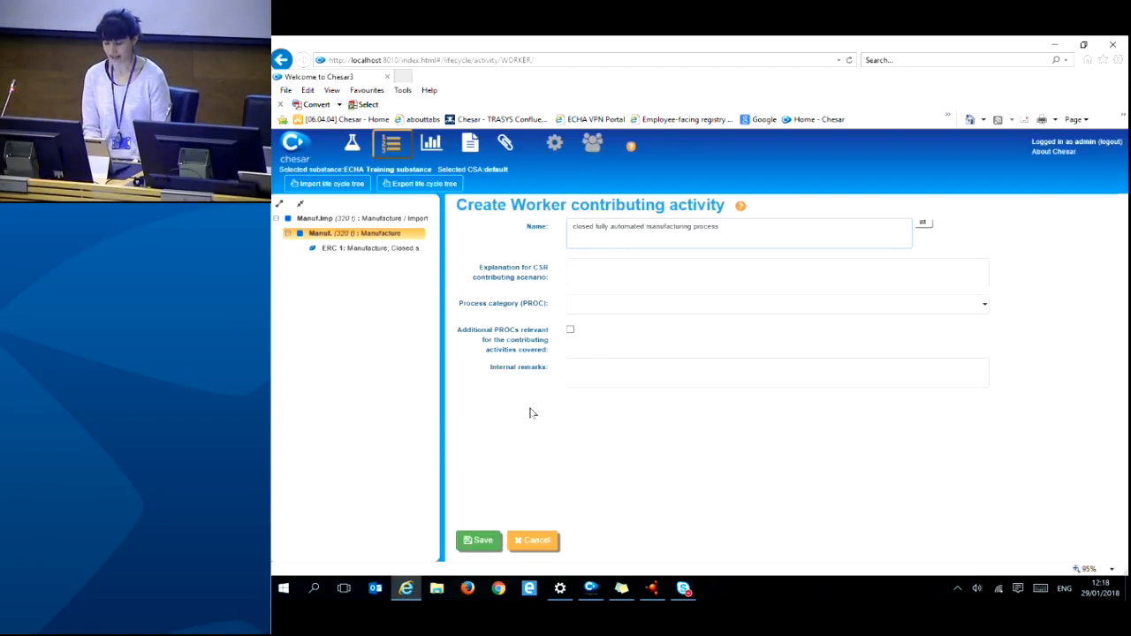
click(583, 305)
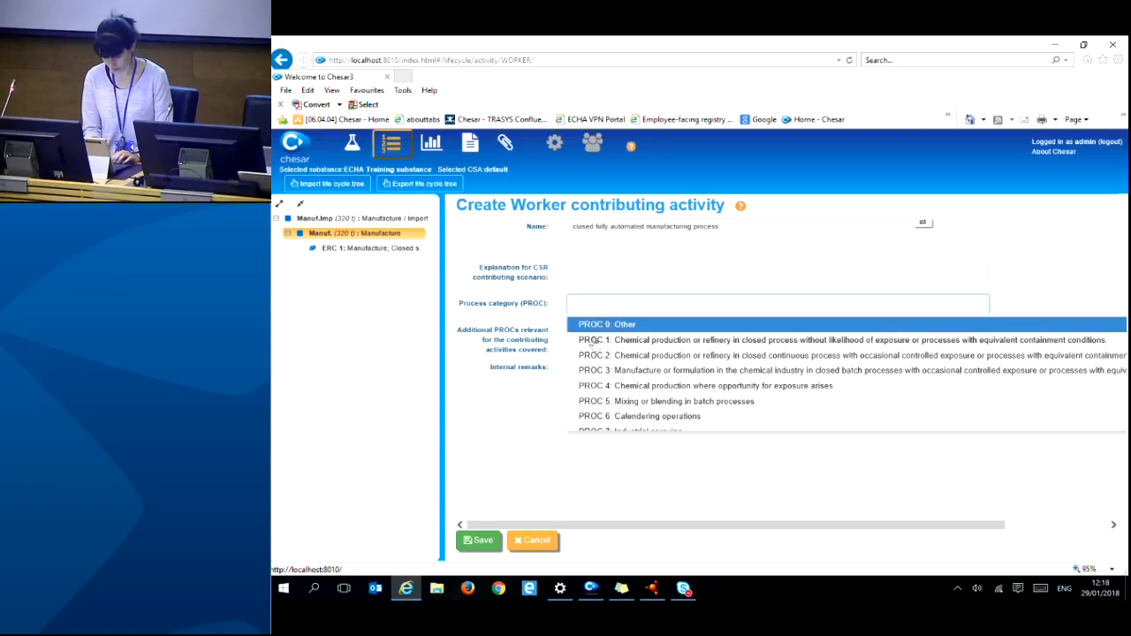
- Assign PROC 1 to the worker activity and save it
click(594, 342)
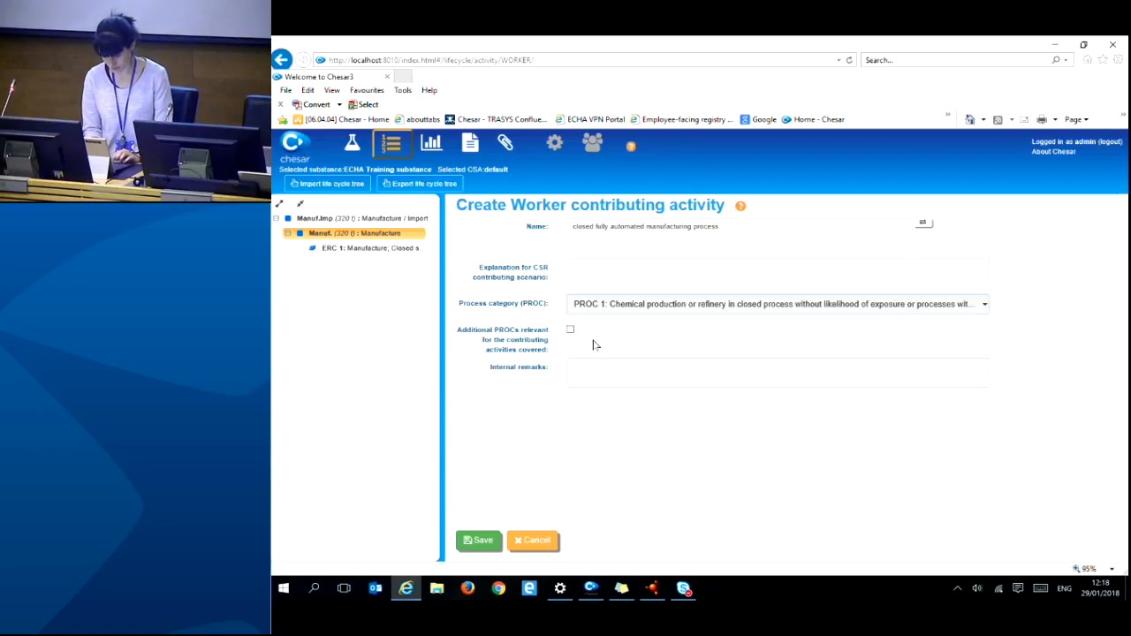
click(475, 543)
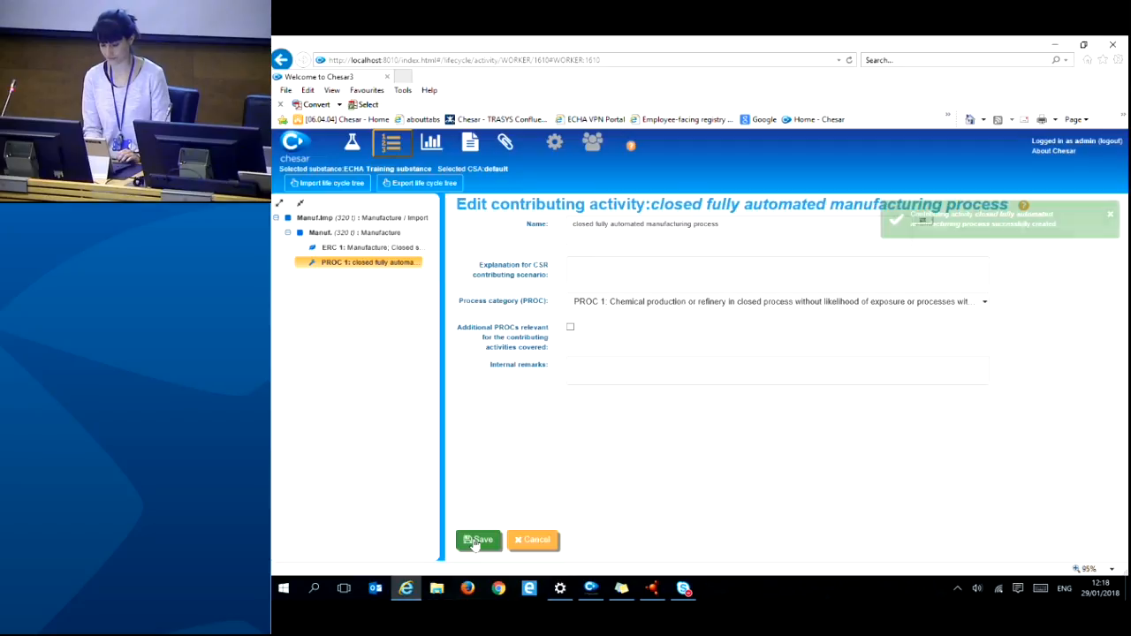
click(1114, 219)
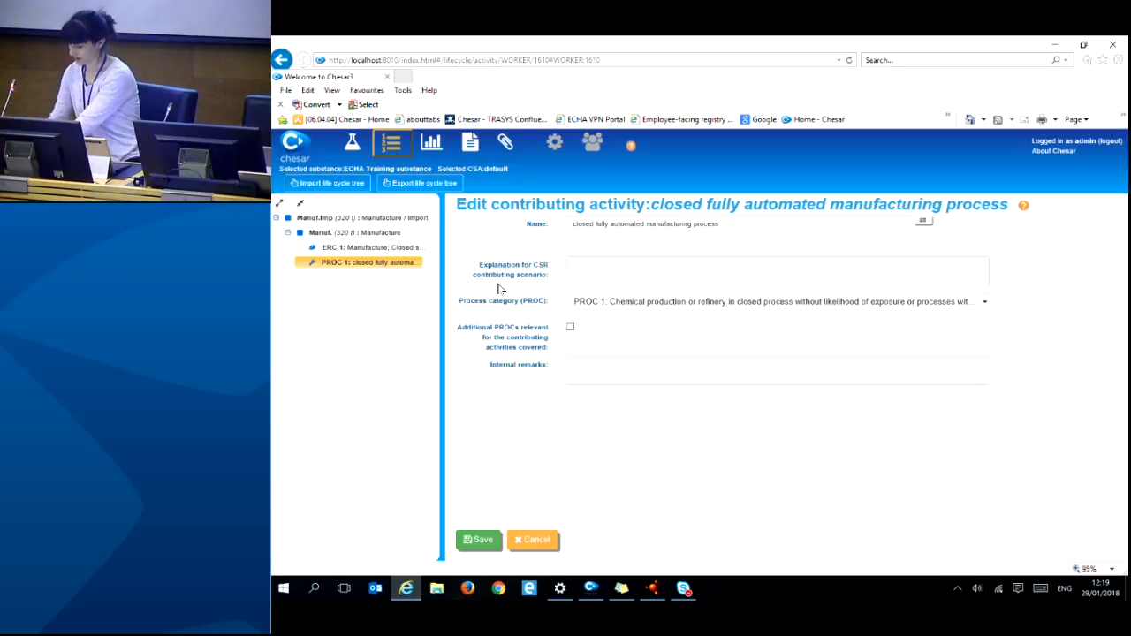
- Check the Manufacture / Import tonnages of 320 t/y, then open the Manufacture use
click(372, 219)
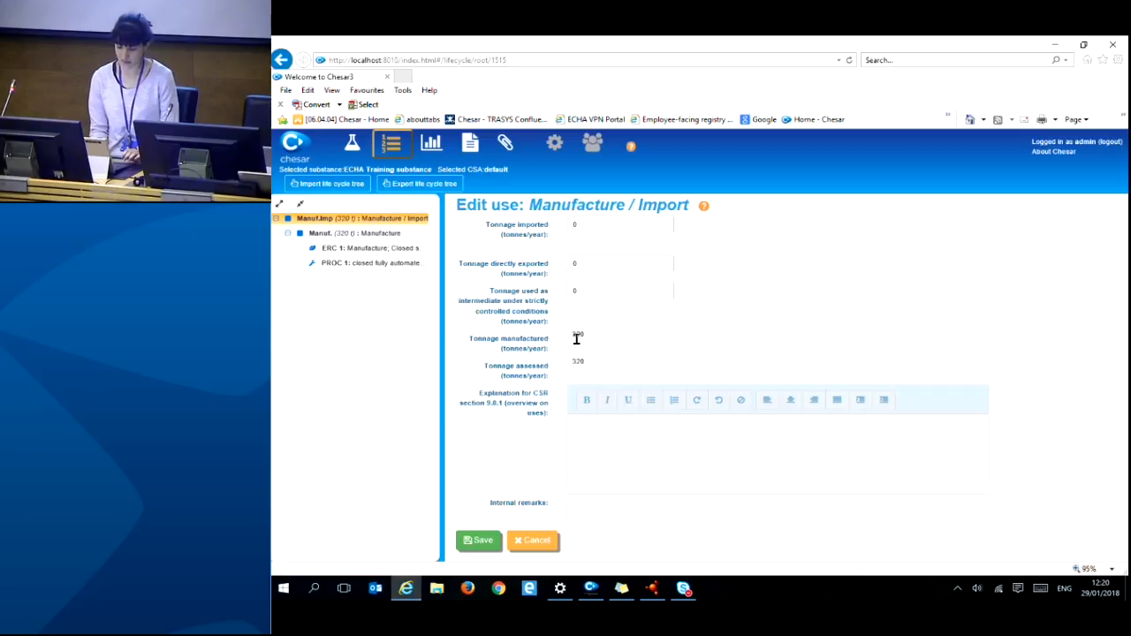
click(340, 235)
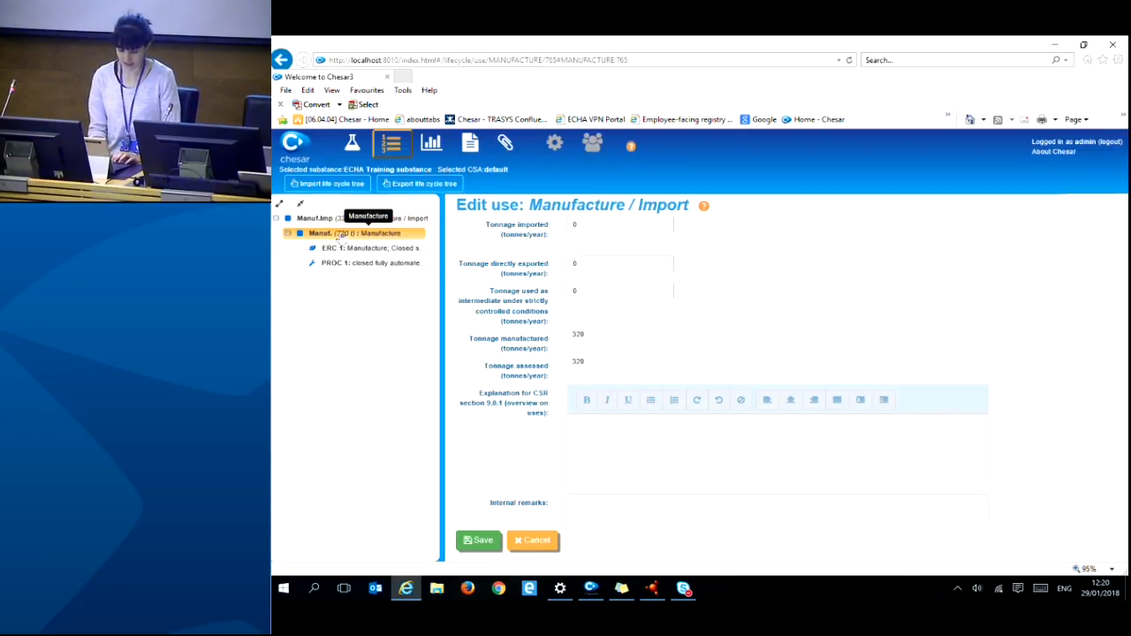
- Change the Manufacture tonnage to 300 tonnes/year, save, and reopen Manufacture / Import
click(594, 431)
key(BackSpace)
key(BackSpace)
text(00)
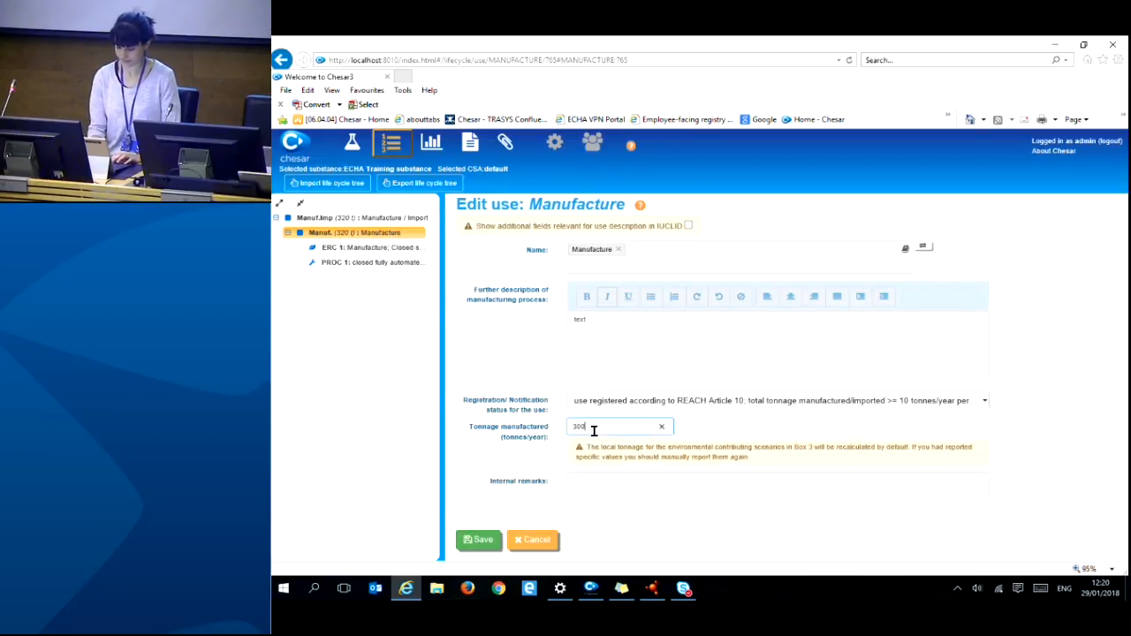
click(478, 543)
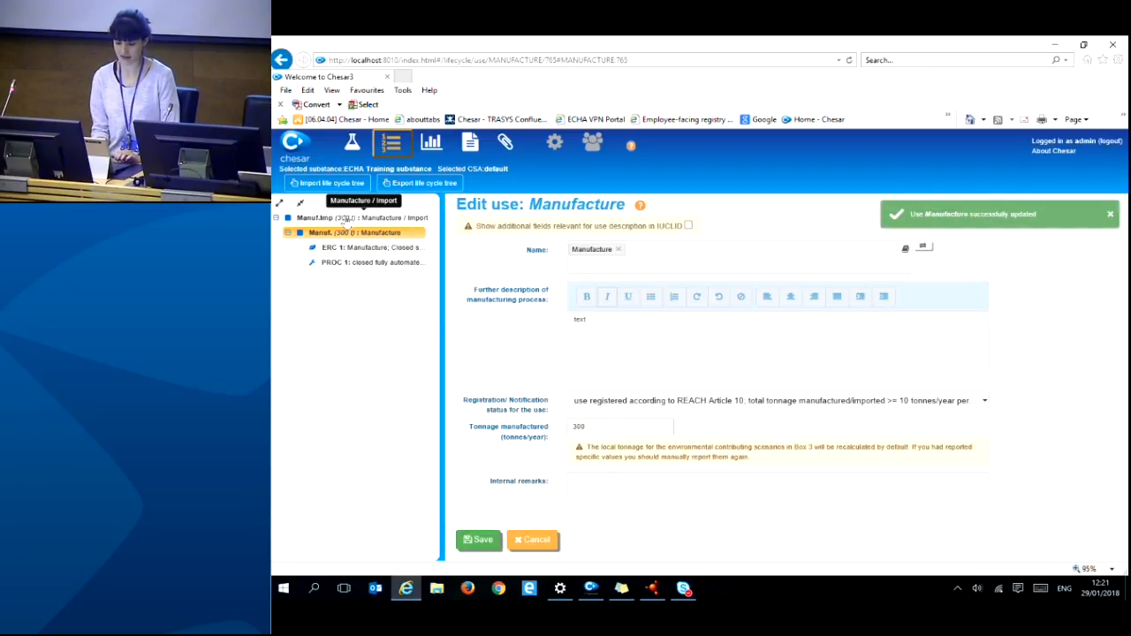
click(344, 218)
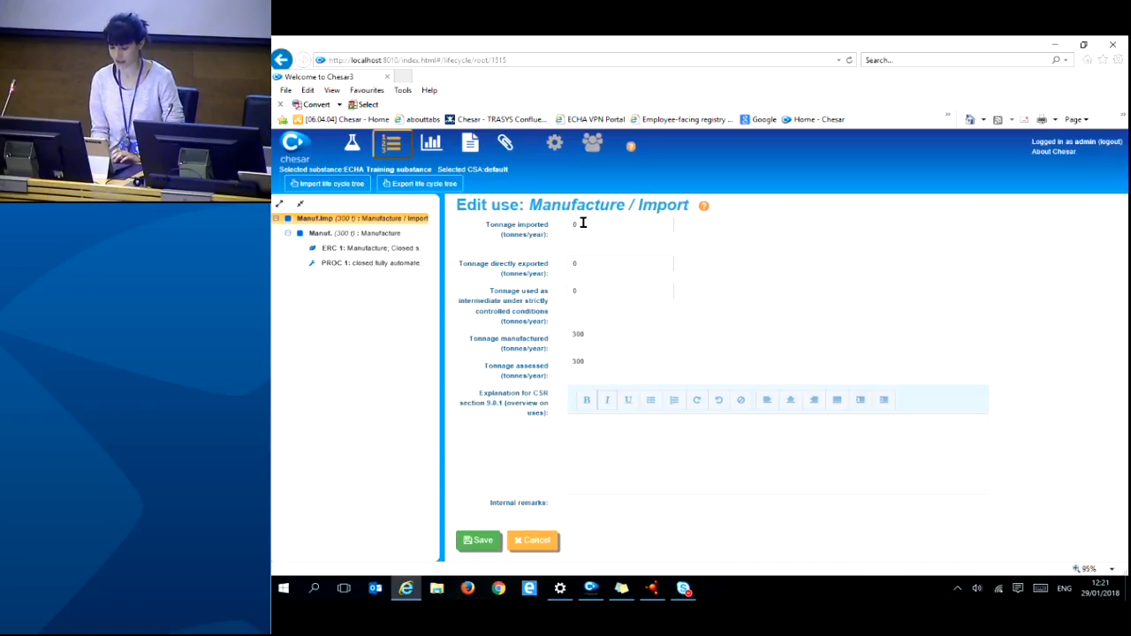
drag(579, 227, 573, 228)
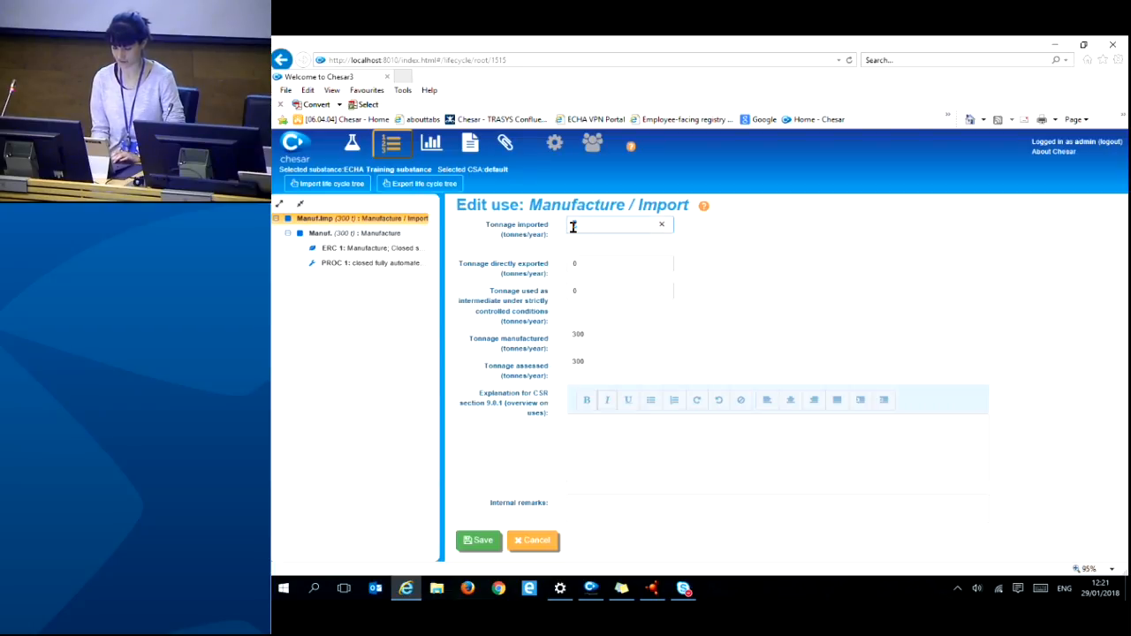
- Give Manufacture / Import 50 tonnes/year imported and a CSR explanation, then save
text(50)
click(758, 303)
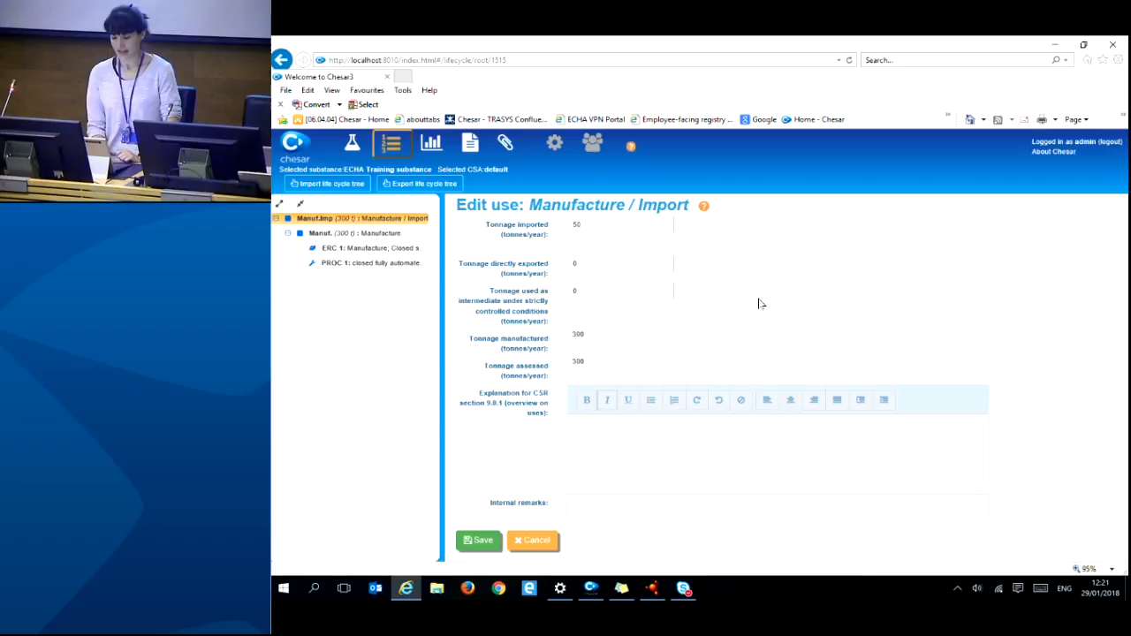
click(588, 438)
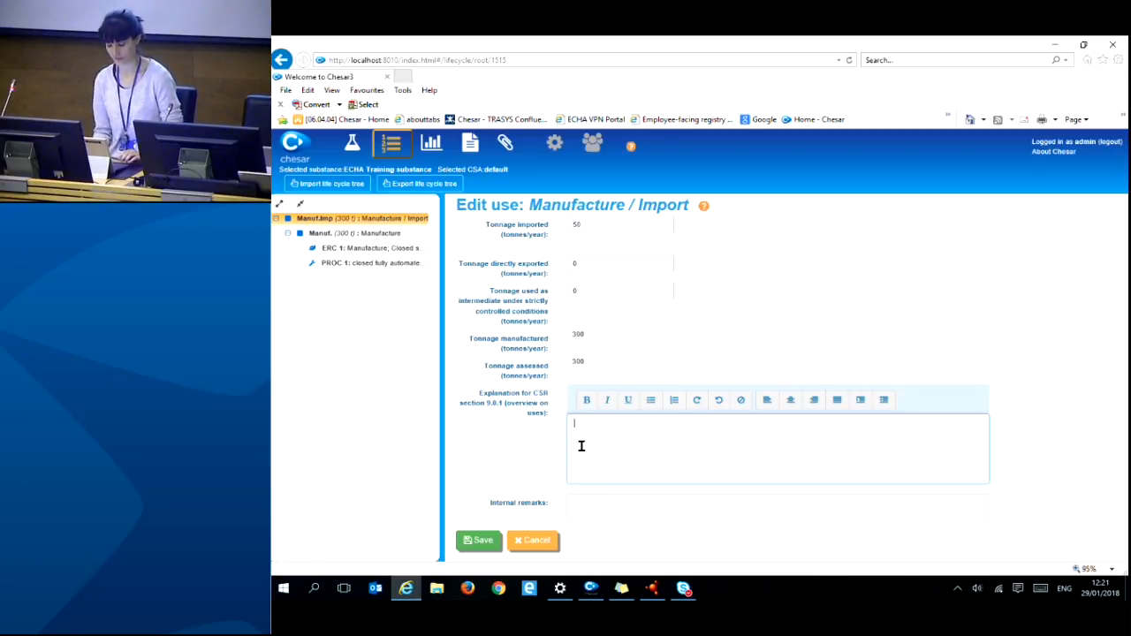
text(text)
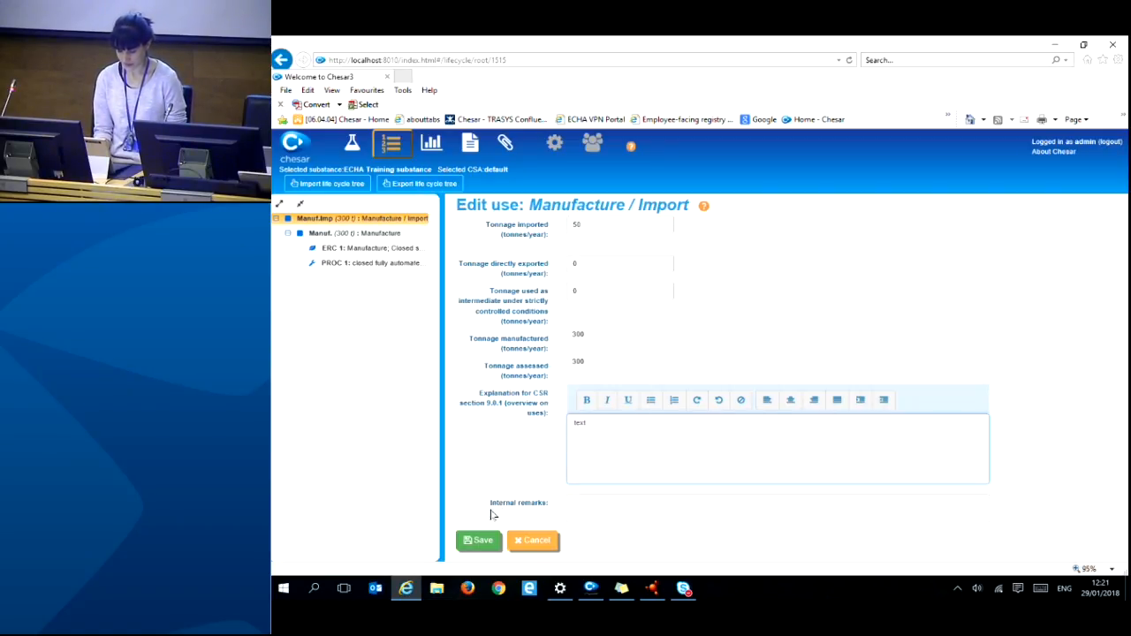
click(480, 542)
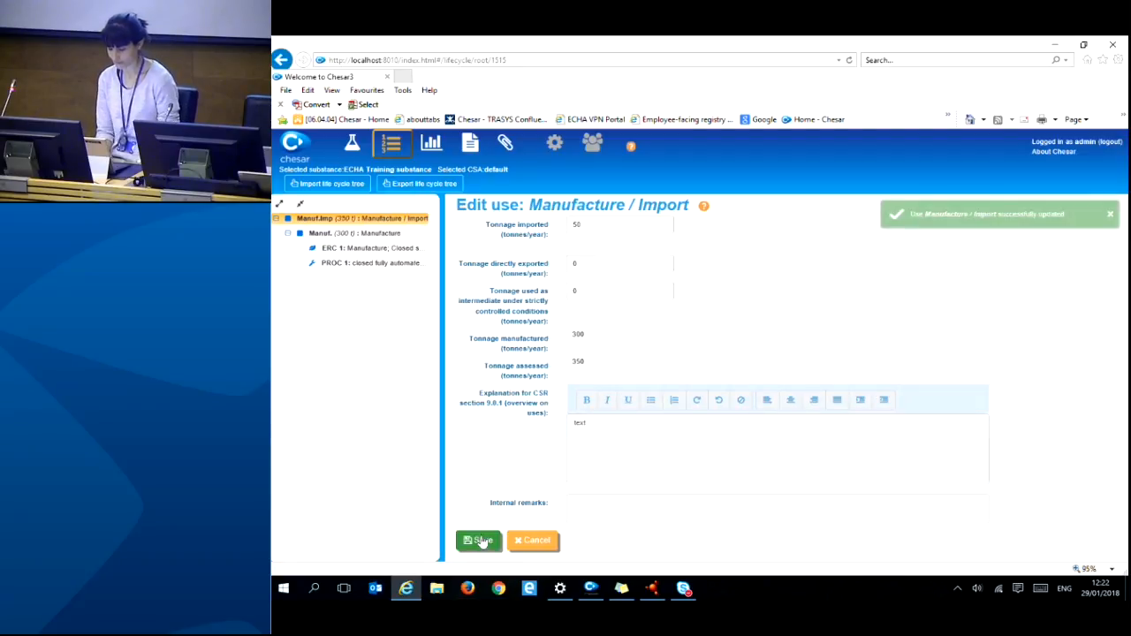
click(1109, 216)
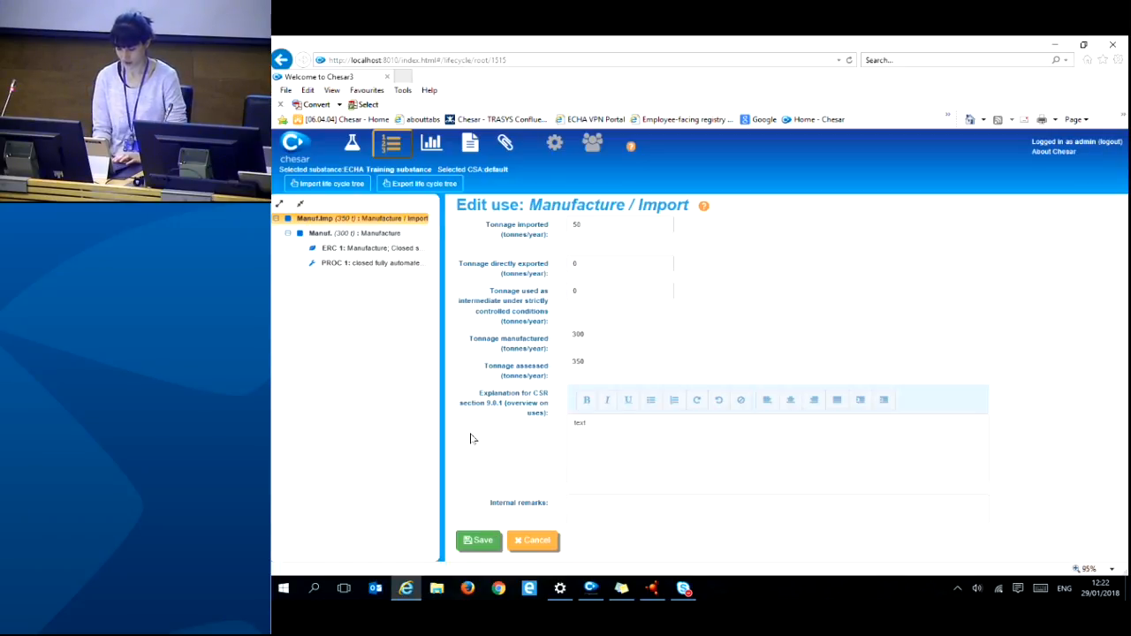
- Clear the 50 t imported tonnage from Manufacture / Import and save
click(591, 225)
key(BackSpace)
key(BackSpace)
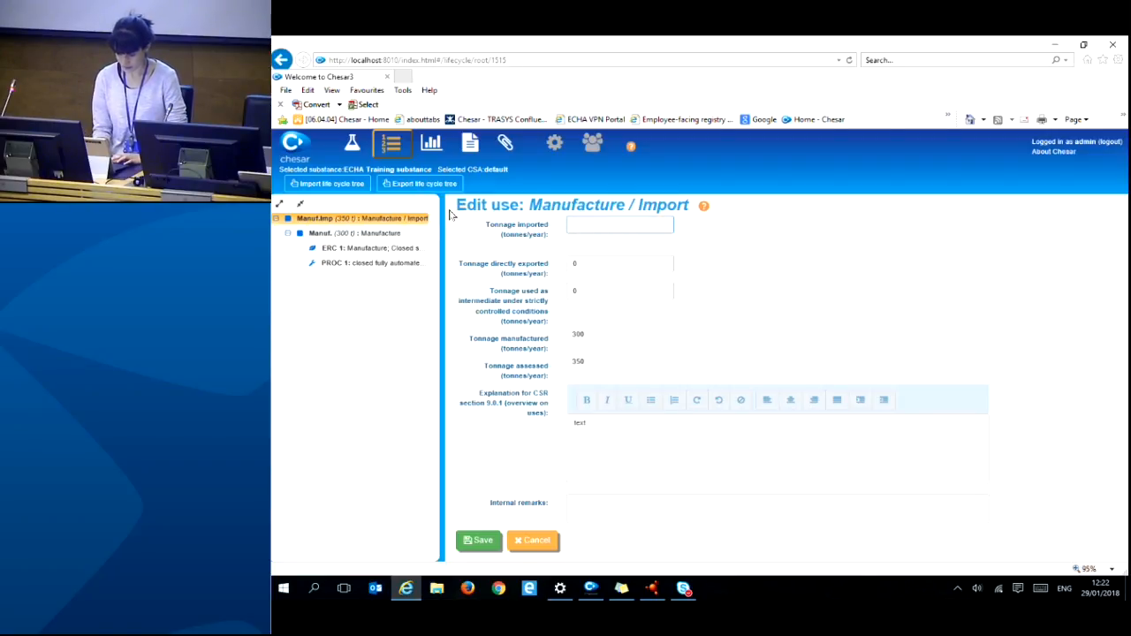
click(479, 540)
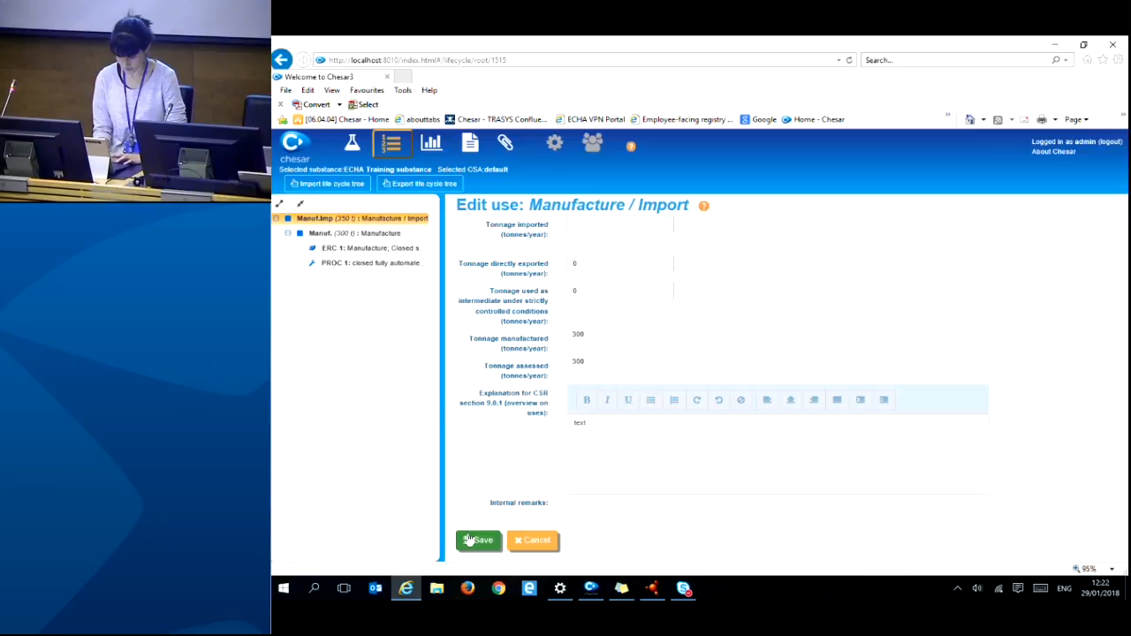
- Set the Manufacture use's tonnage manufactured to 320 tonnes/year and save
click(387, 233)
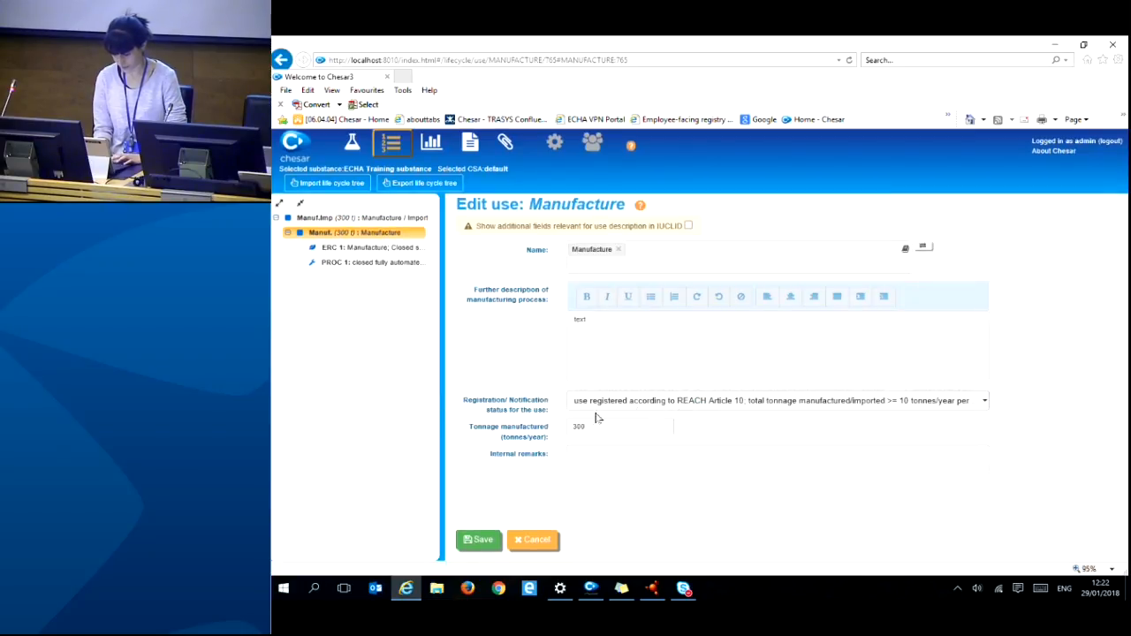
double_click(587, 427)
text(320)
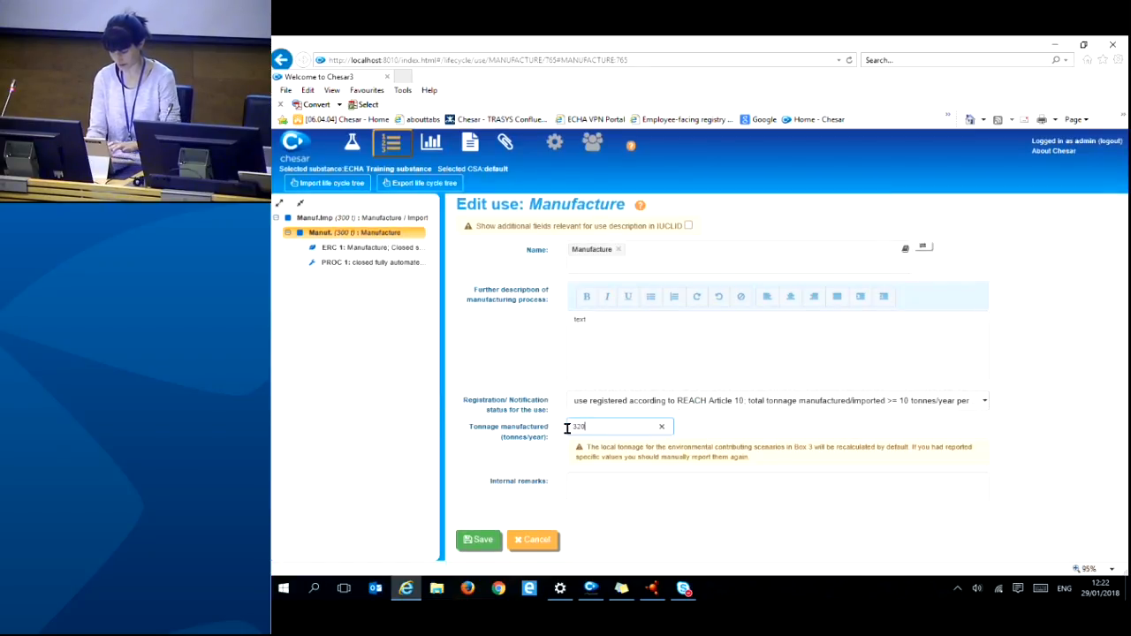
click(480, 541)
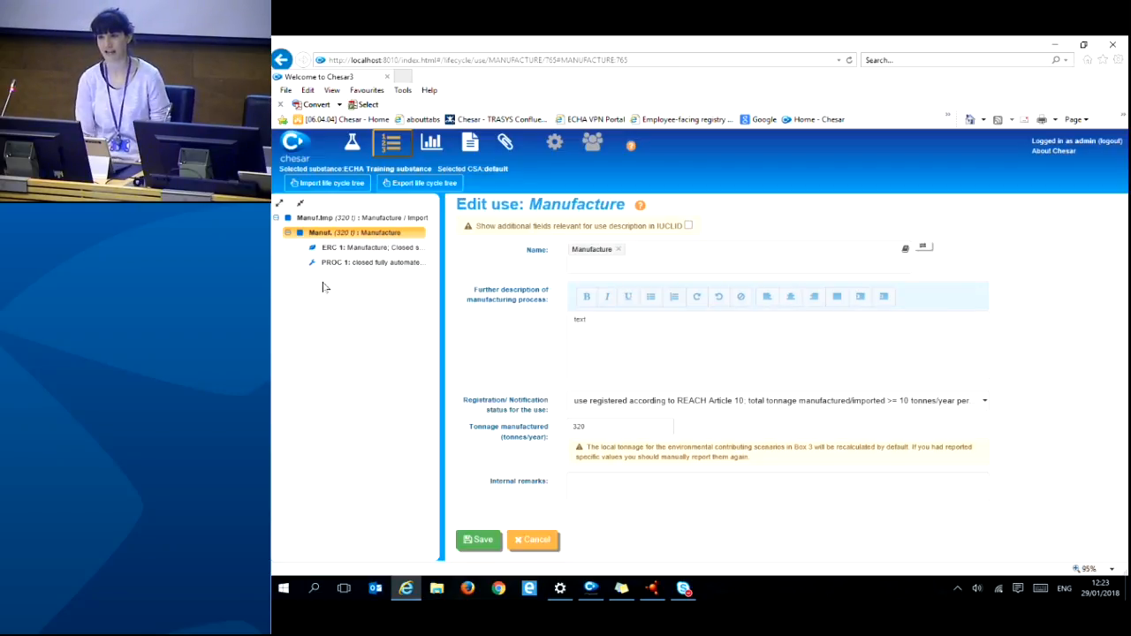
- Import LifecycleTree_TrainingSubstance.chr3 from the Chesar files for training folder as the life cycle tree
click(334, 183)
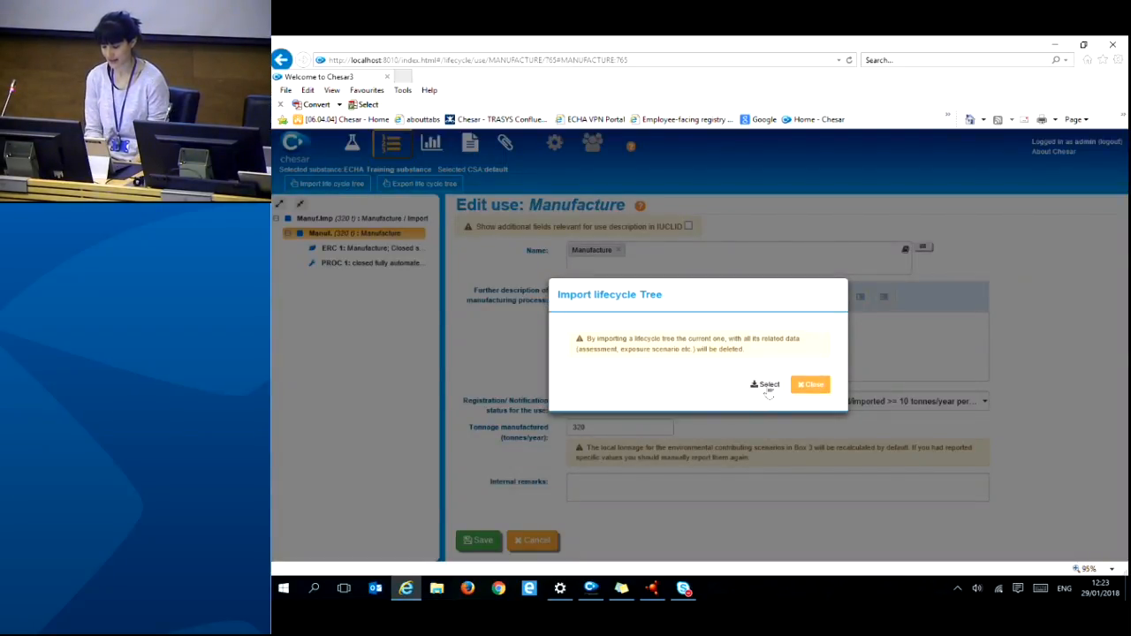
click(767, 386)
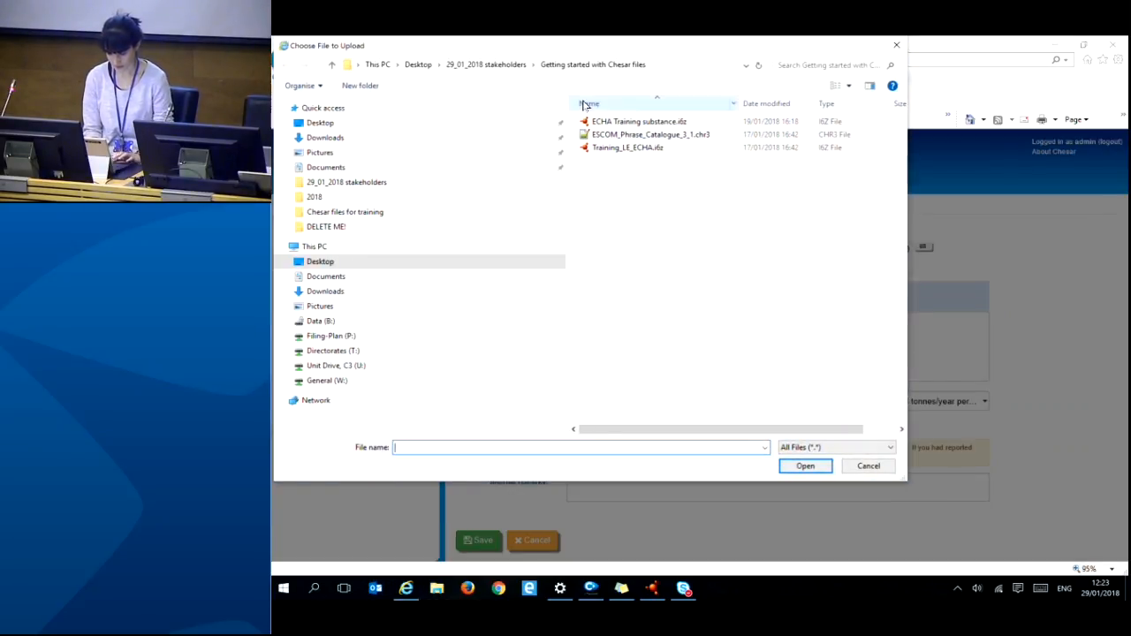
click(491, 67)
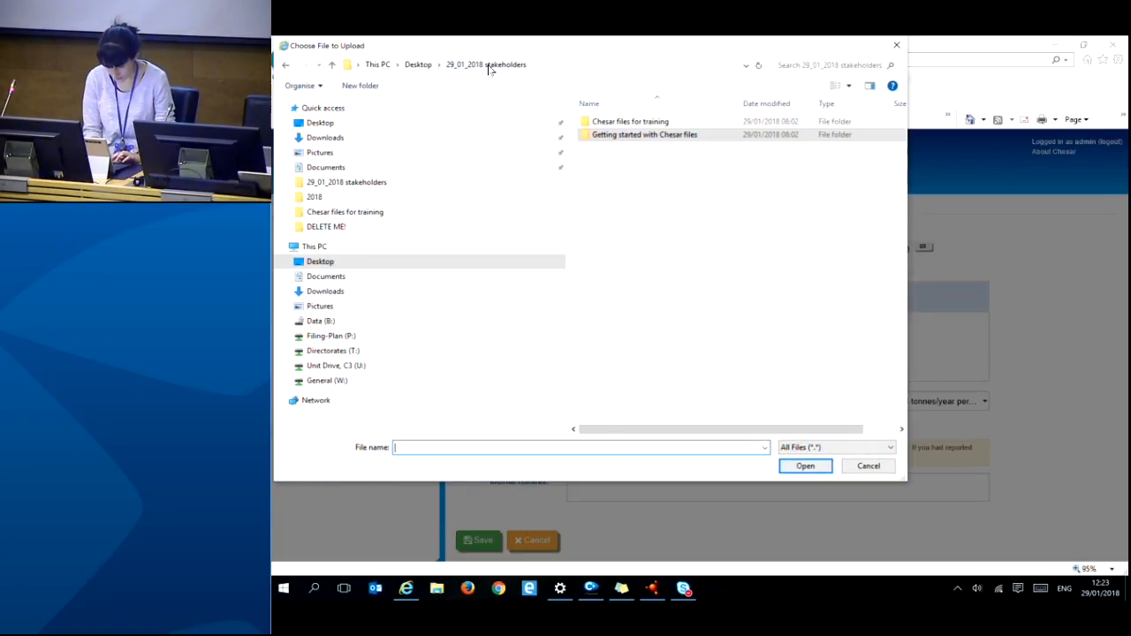
double_click(609, 125)
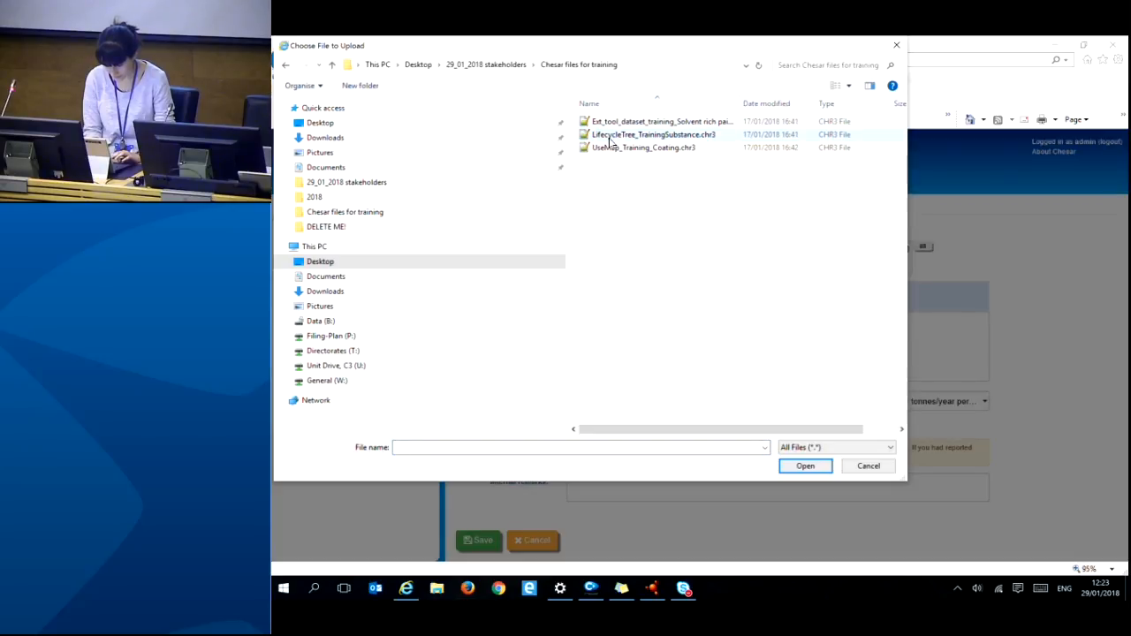
click(610, 137)
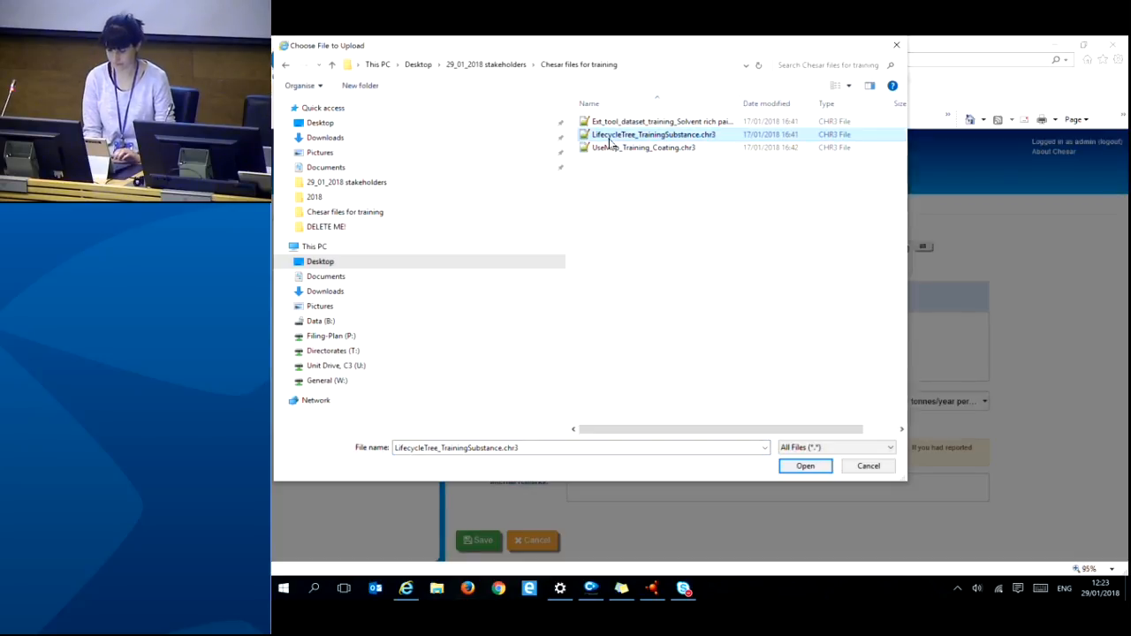
click(789, 471)
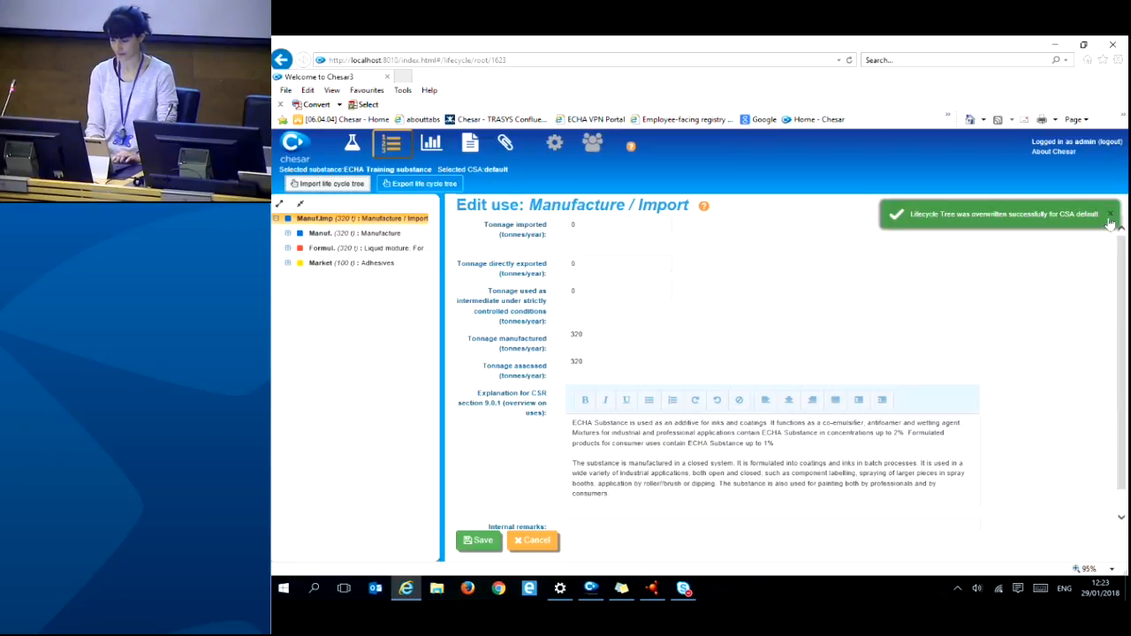
- Expand all branches of the imported life cycle tree to reveal each use's ERC and PROC entries
click(1110, 215)
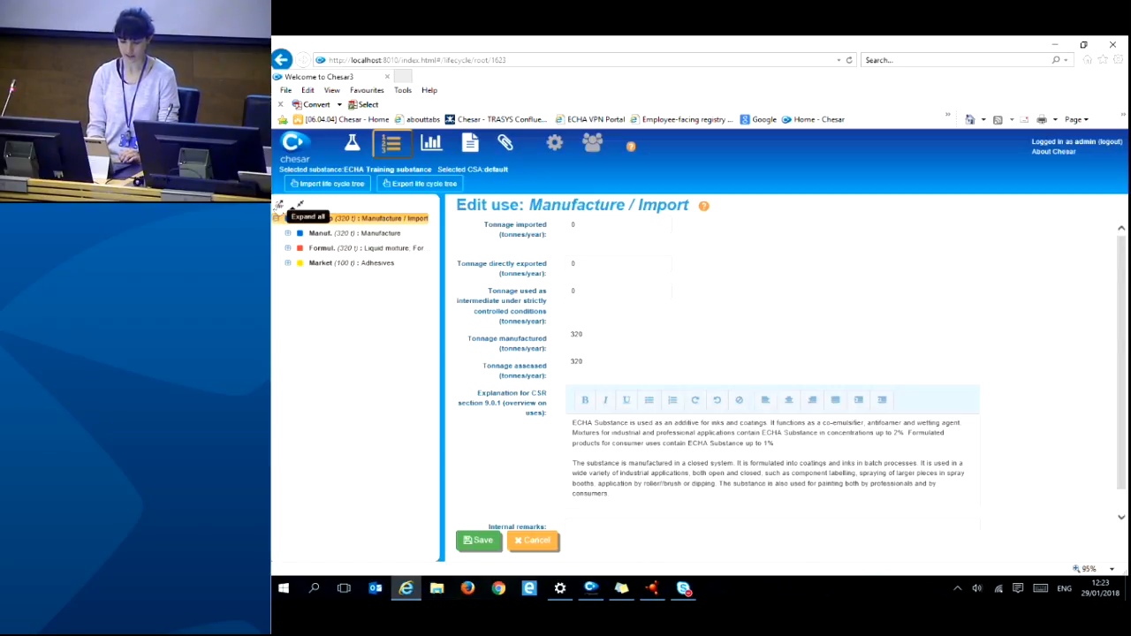
click(278, 205)
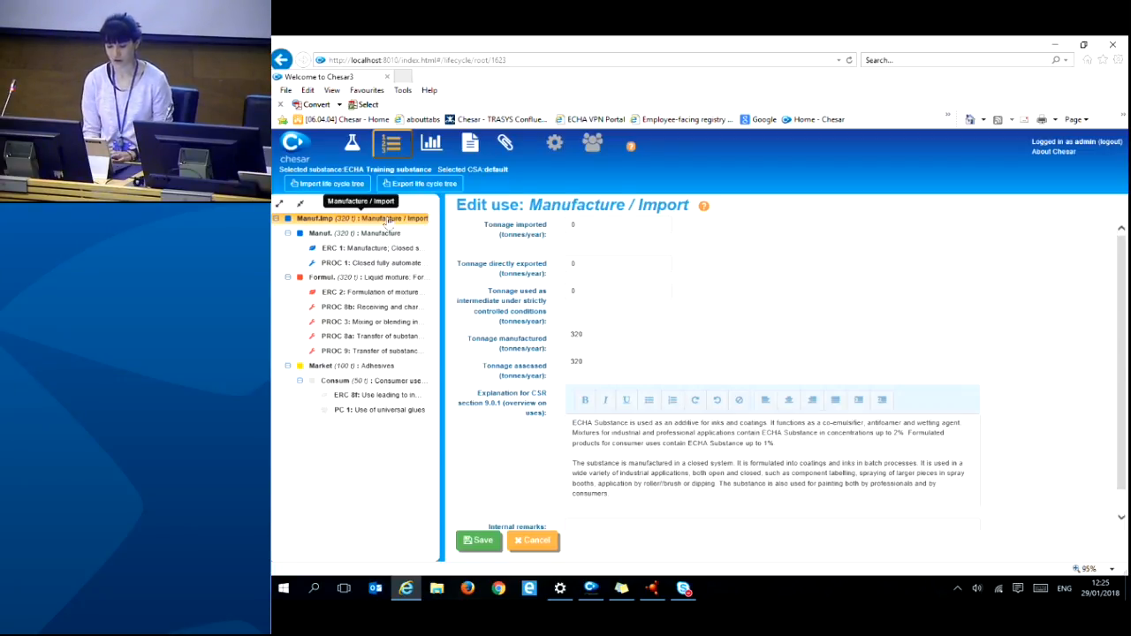
right_click(386, 219)
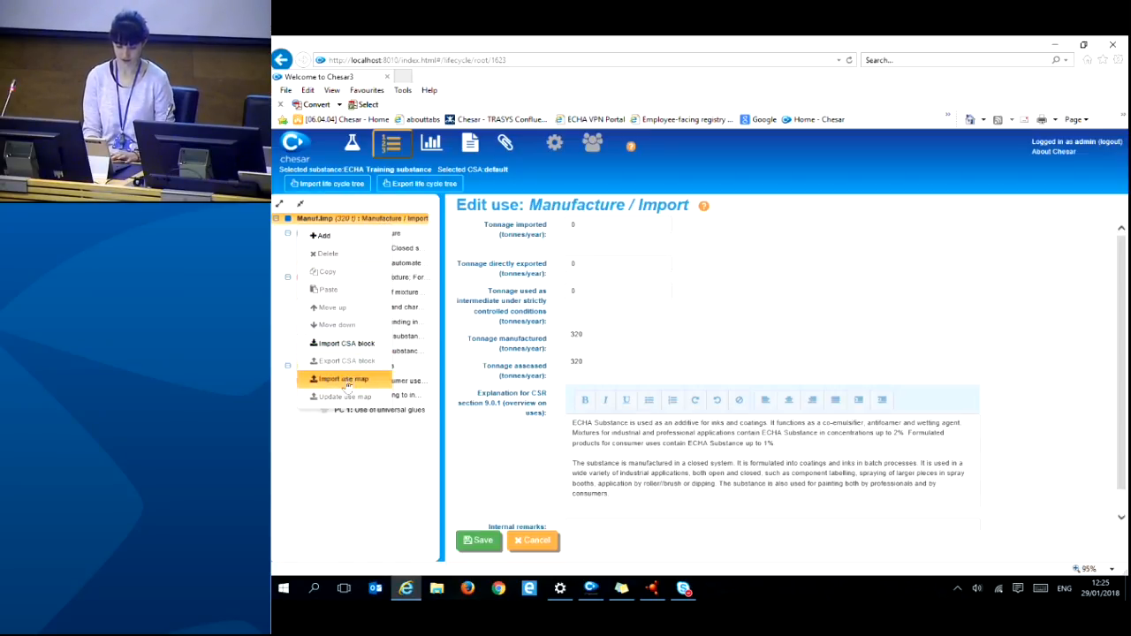
- Import the UseMap_Training_Coating.chr3 use map under Manufacture / Import
click(345, 381)
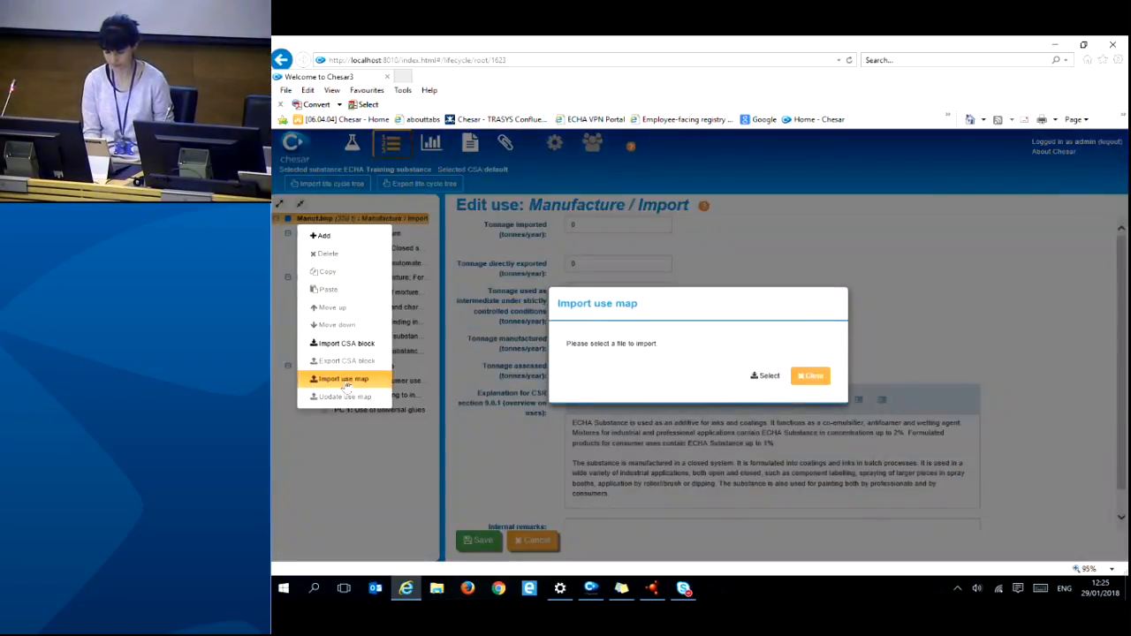
click(766, 376)
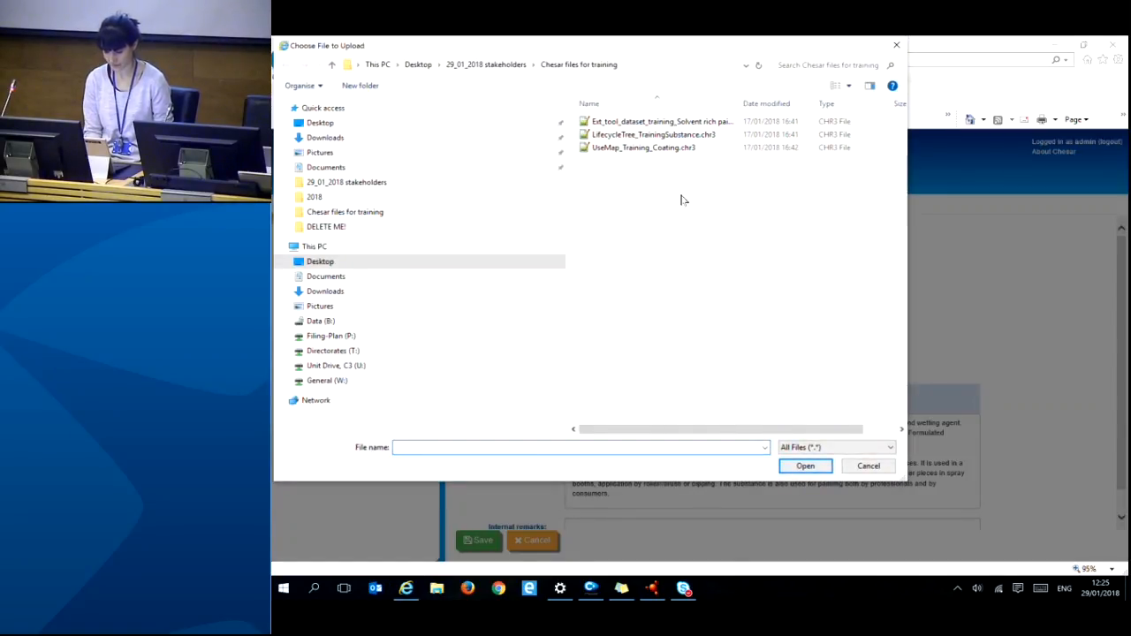
click(625, 151)
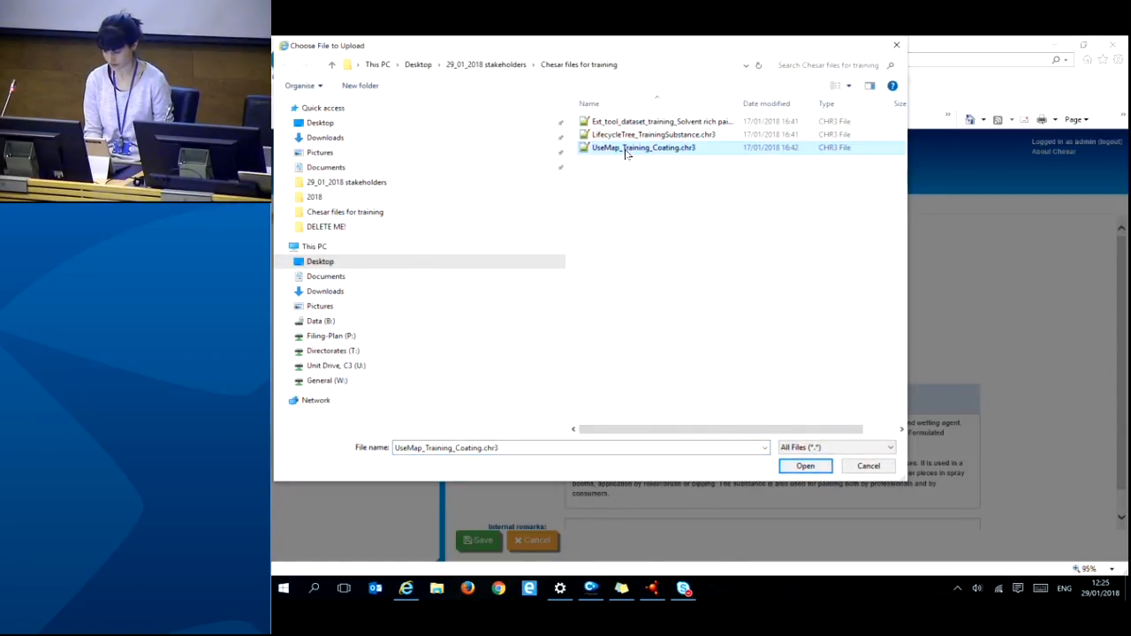
click(805, 466)
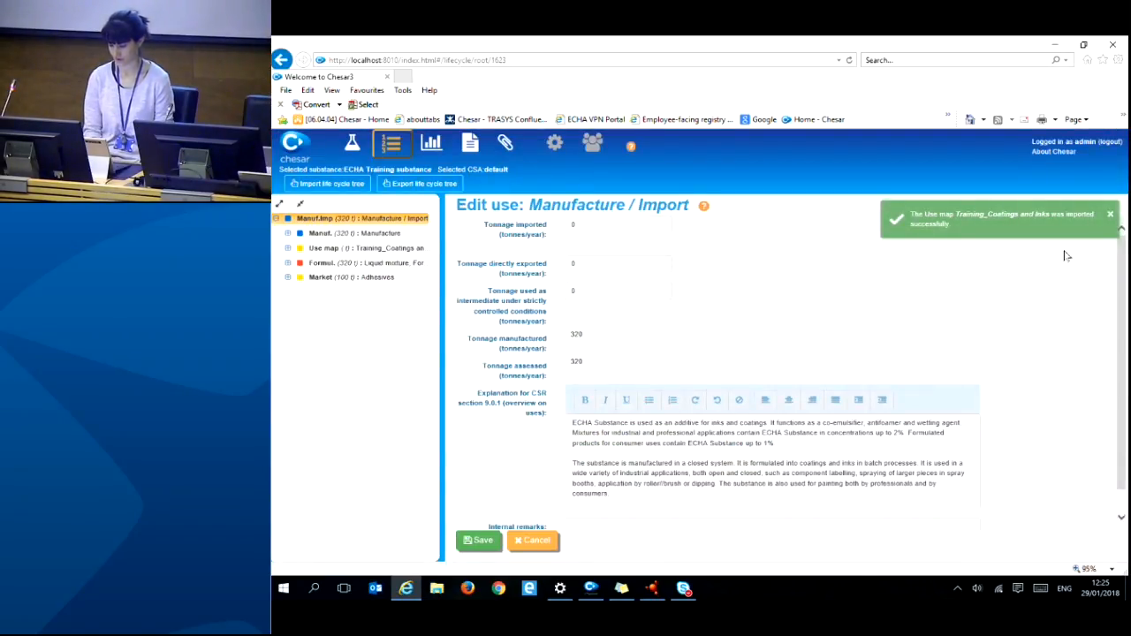
- Expand the whole tree to review the Training_Coatings uses, collapsing Manuf. and a lower branch
click(1110, 214)
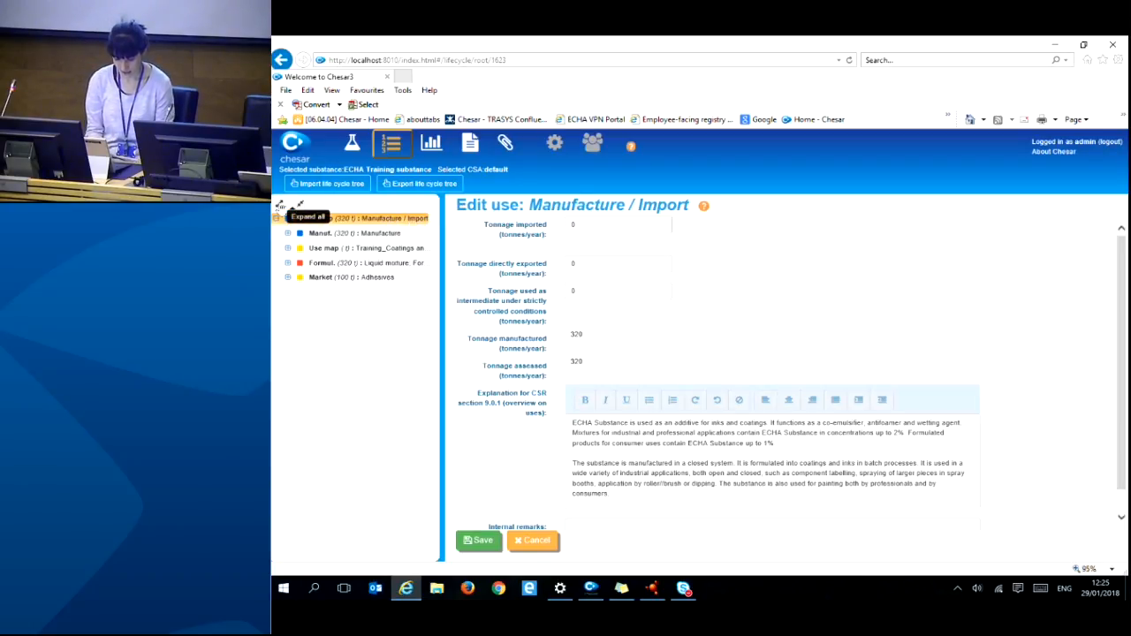
click(280, 204)
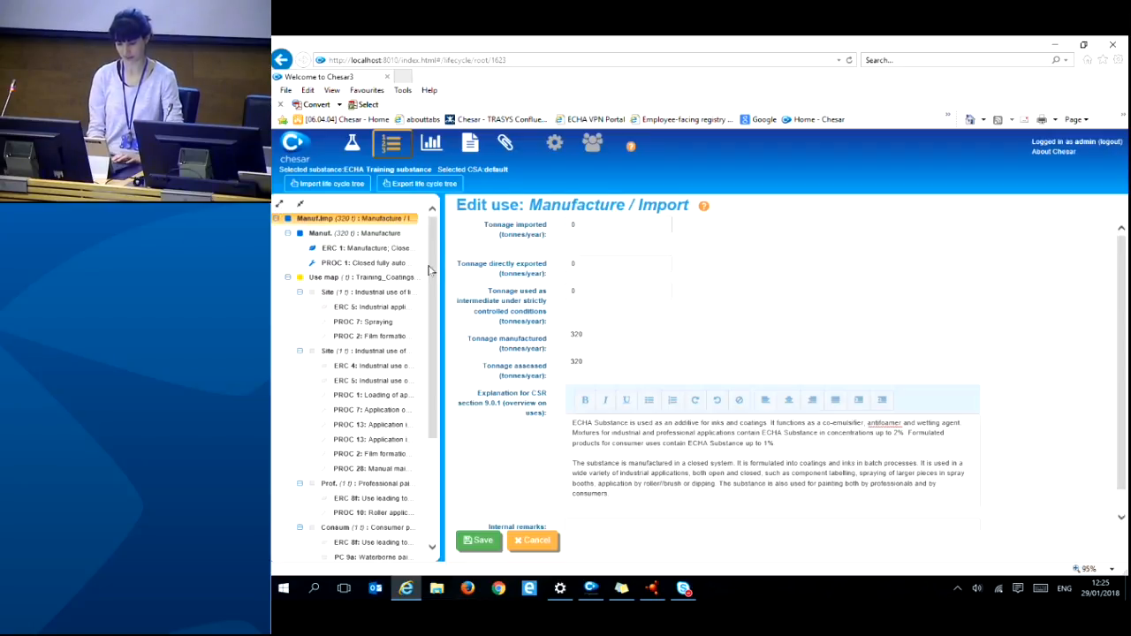
scroll(433, 274, down, 1)
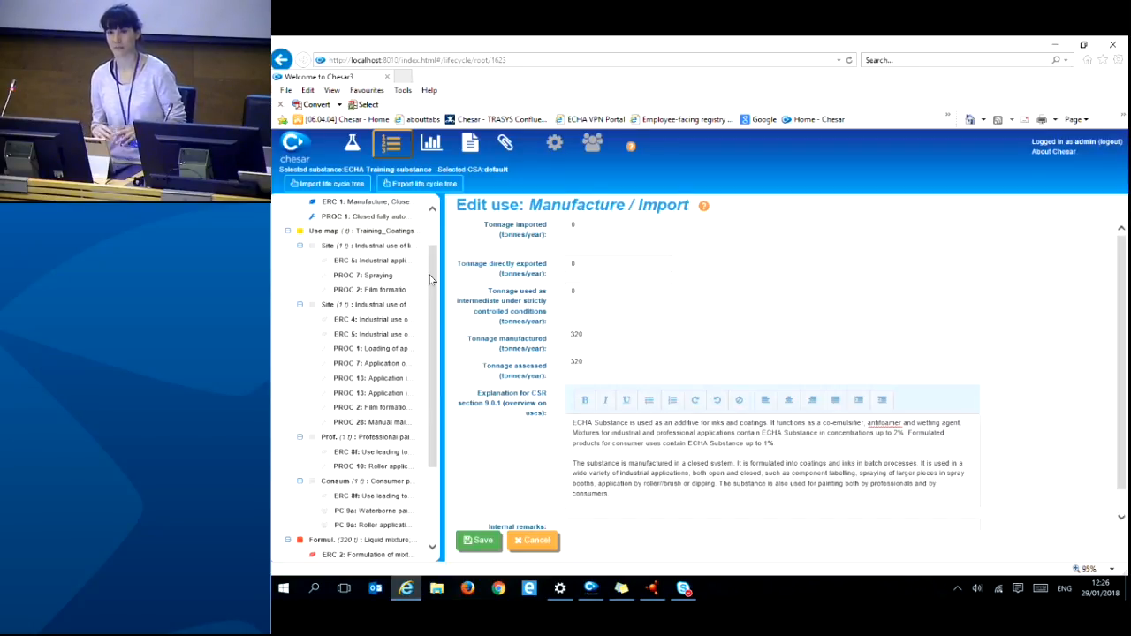
scroll(430, 279, up, 2)
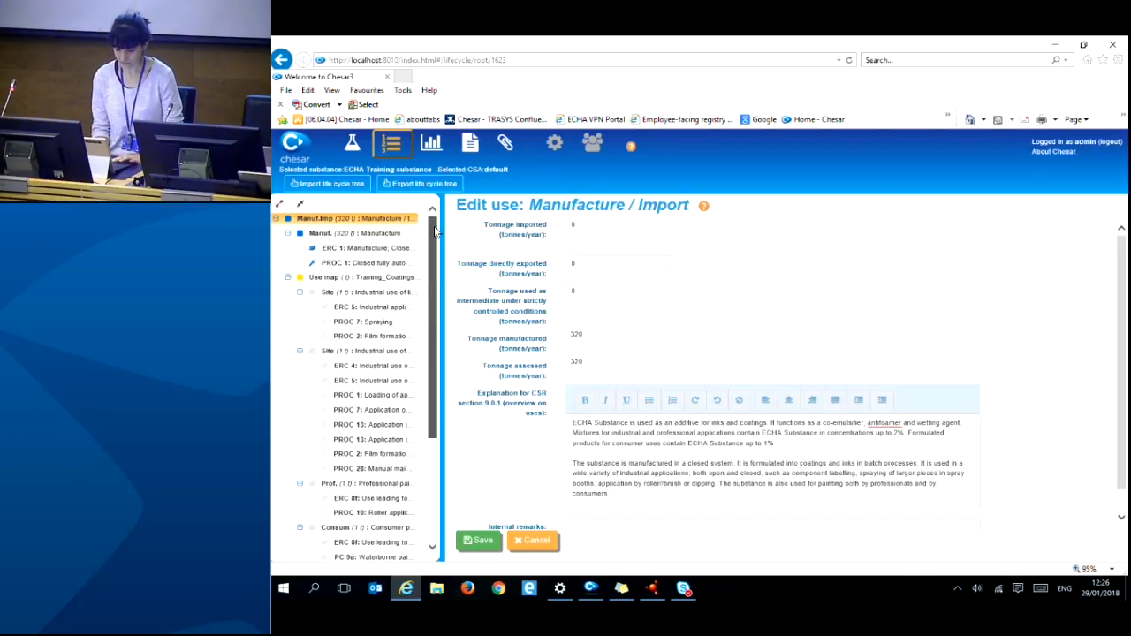
click(288, 234)
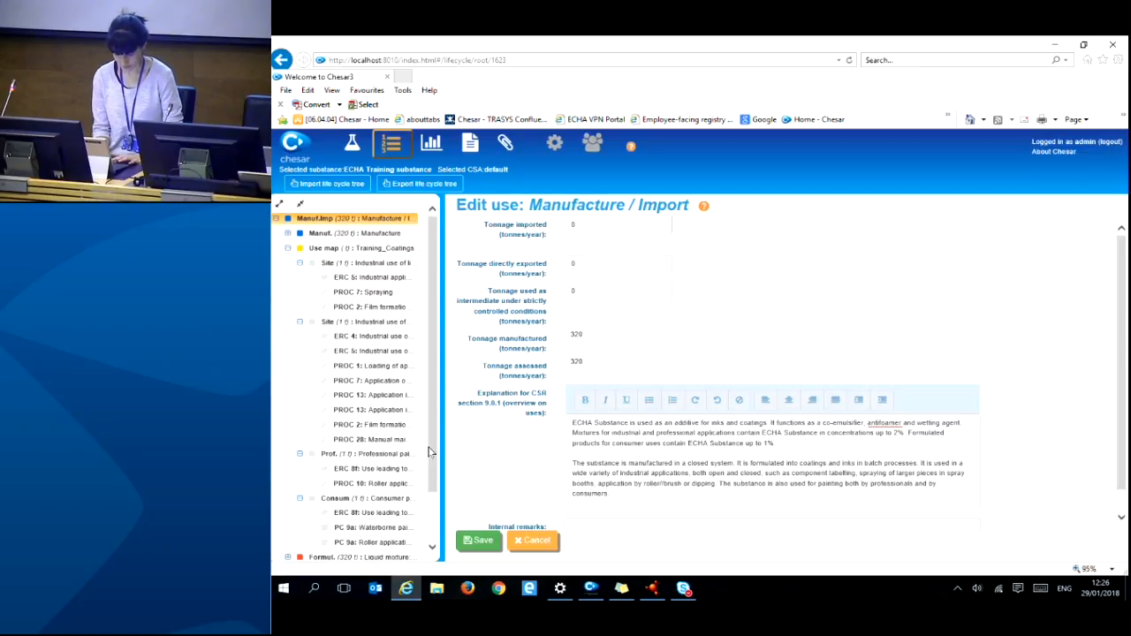
scroll(407, 460, down, 2)
click(288, 510)
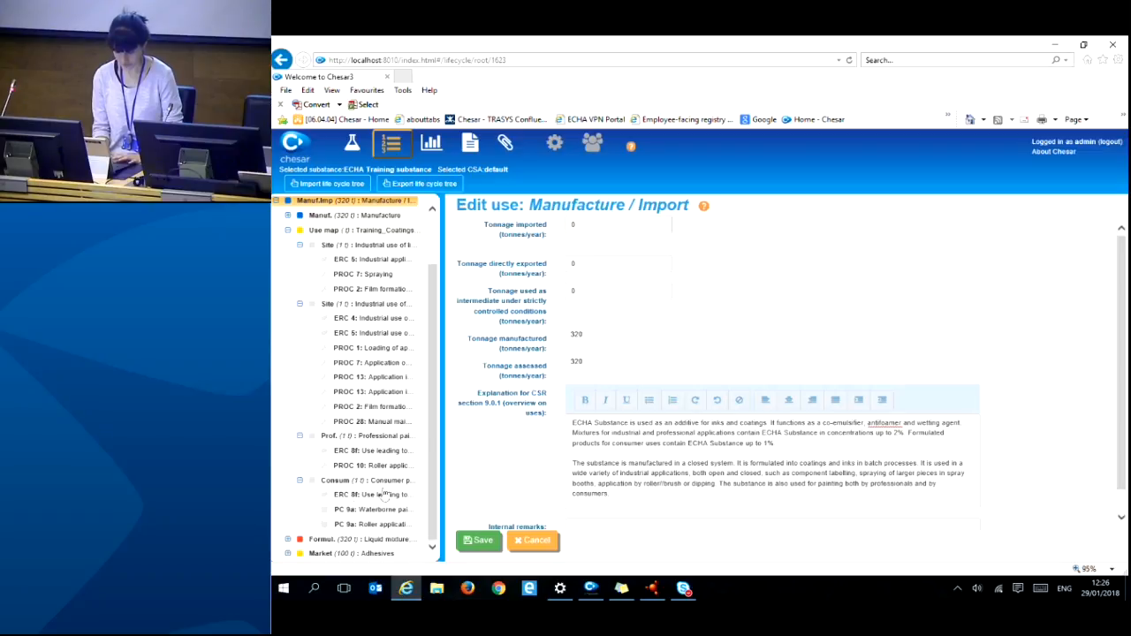
scroll(431, 477, up, 1)
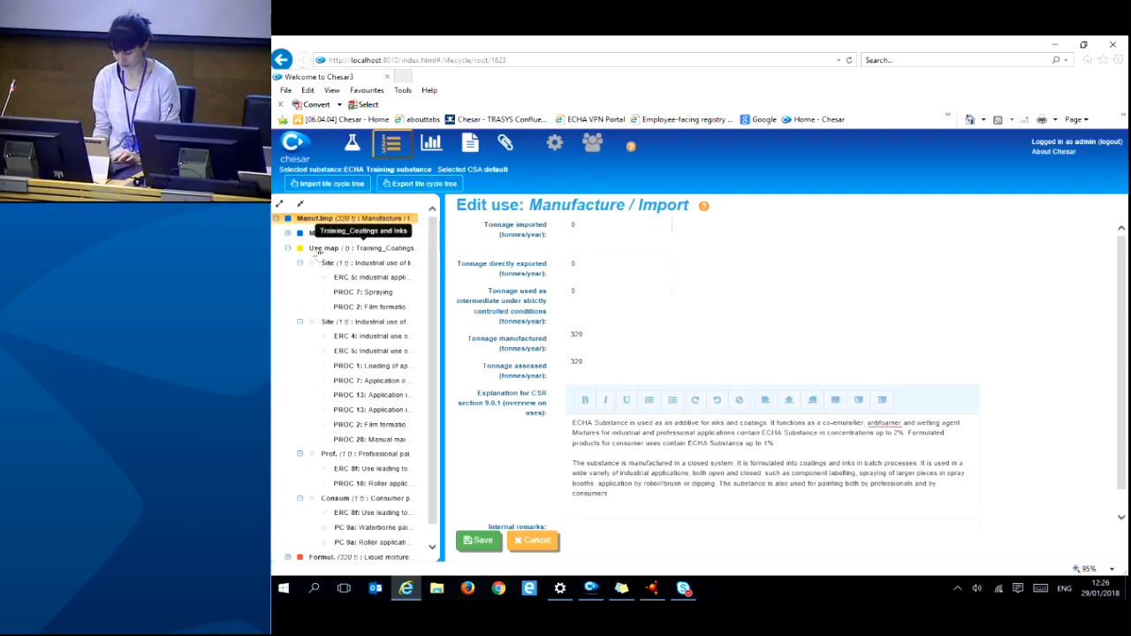
- Move the Training_Coatings use map down below the formulation use
click(318, 251)
right_click(318, 251)
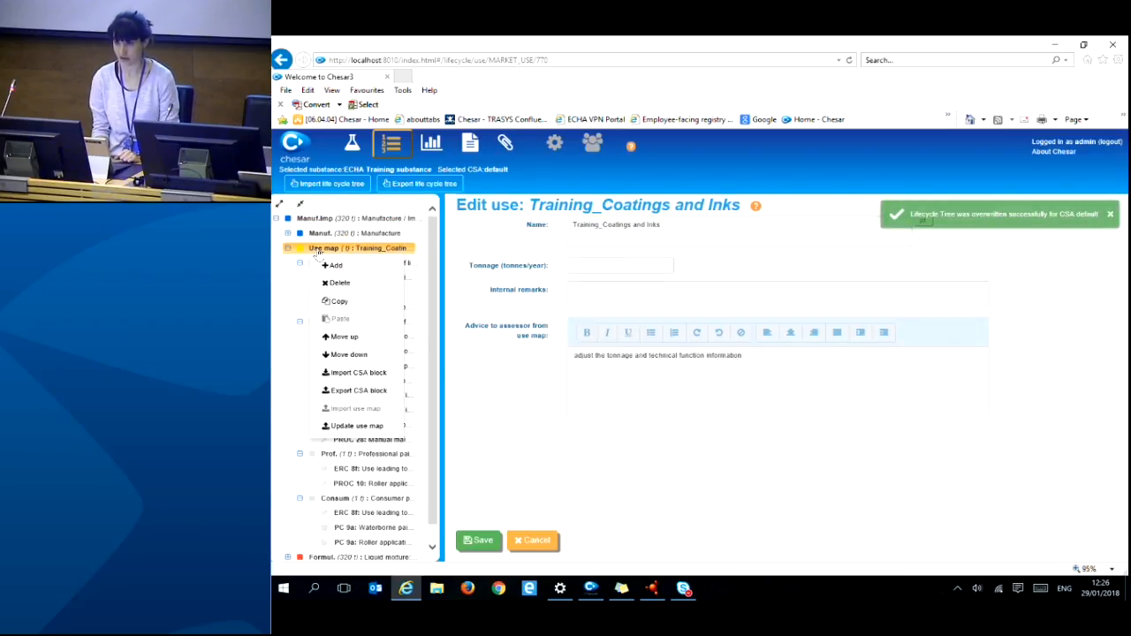
click(339, 355)
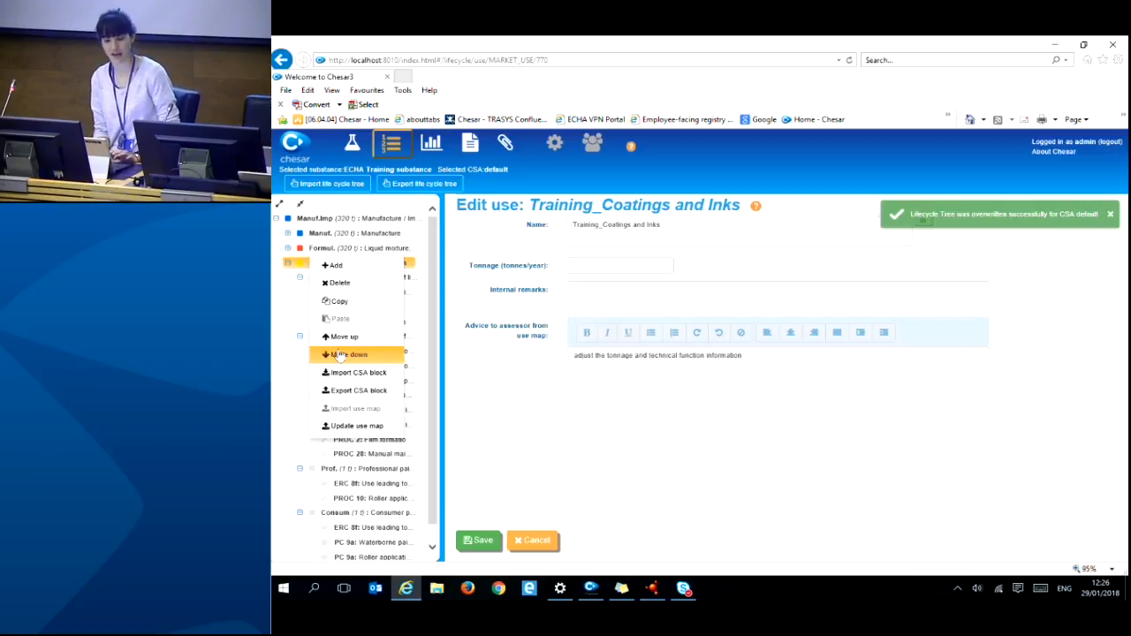
- Open the formulation use, then the Training_Coatings and Inks use map for editing
click(347, 250)
right_click(349, 250)
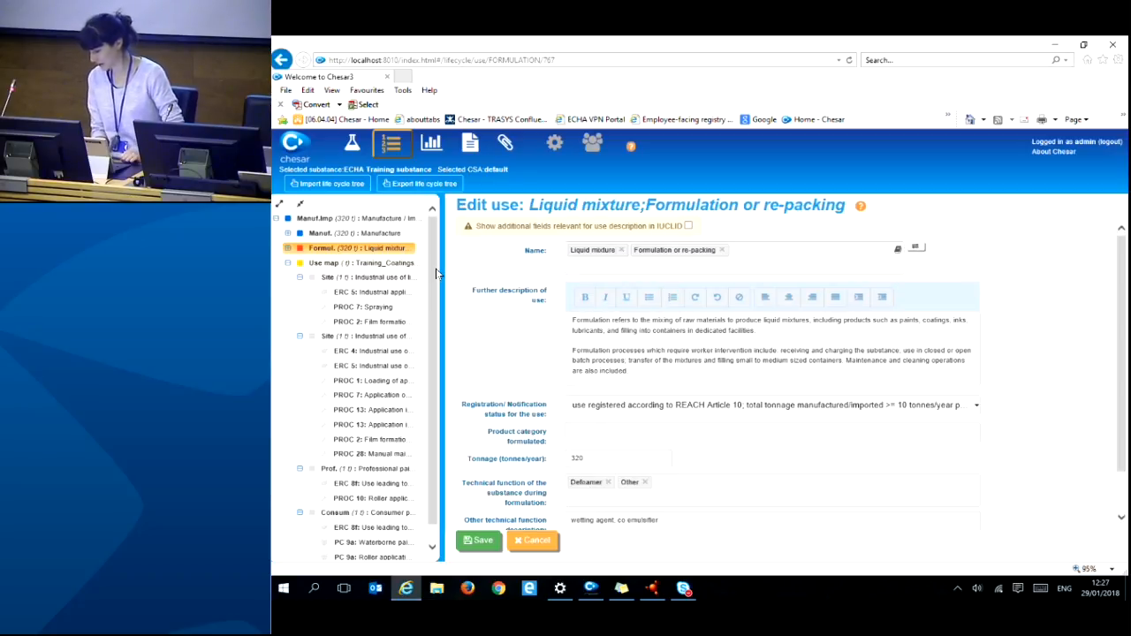
click(373, 262)
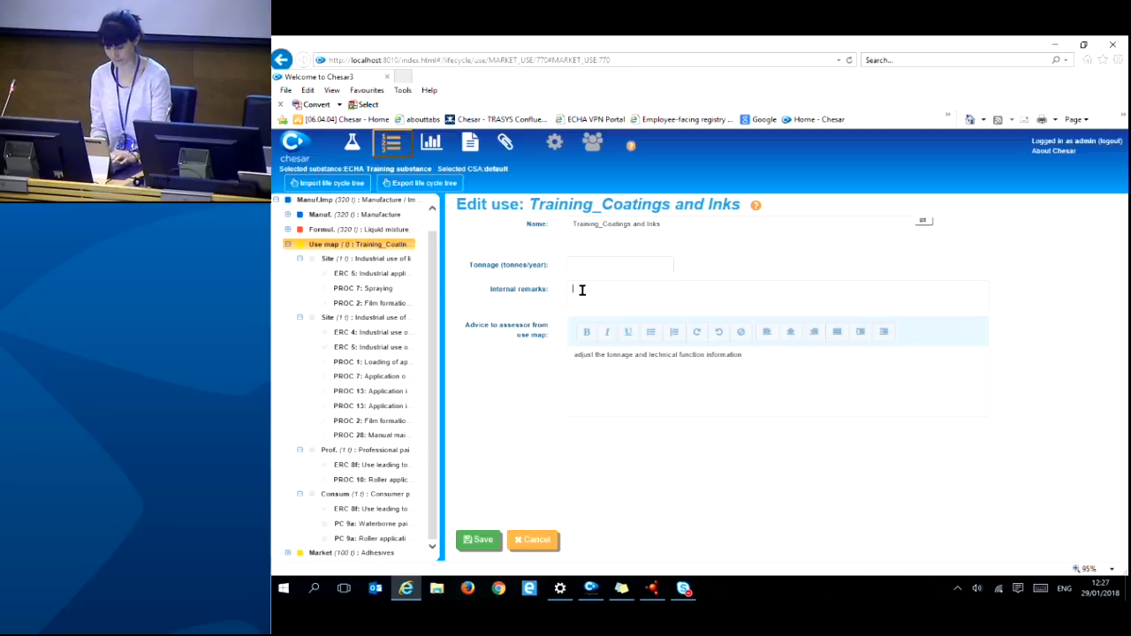
- Enter 200 in the use map's Internal remarks field and save it
text(00)
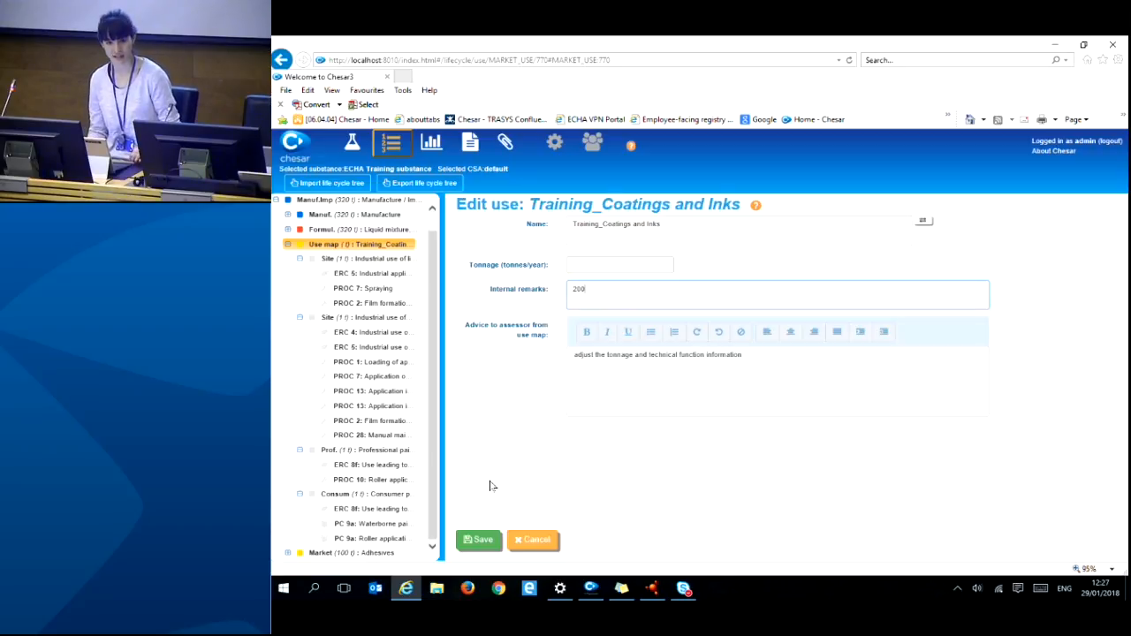
click(474, 543)
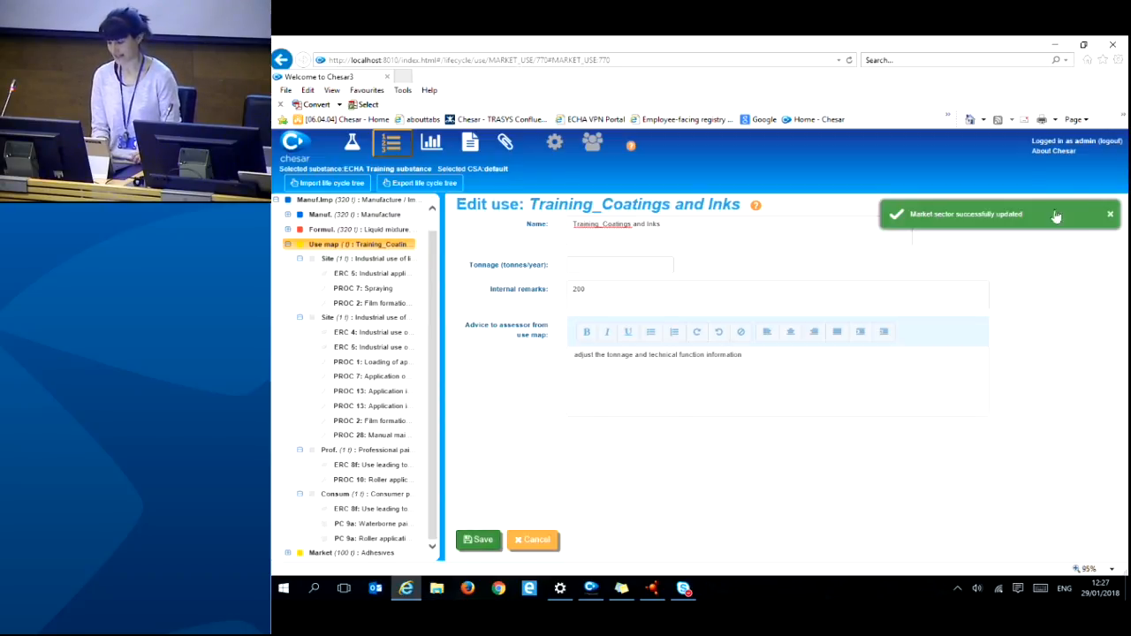
click(1110, 216)
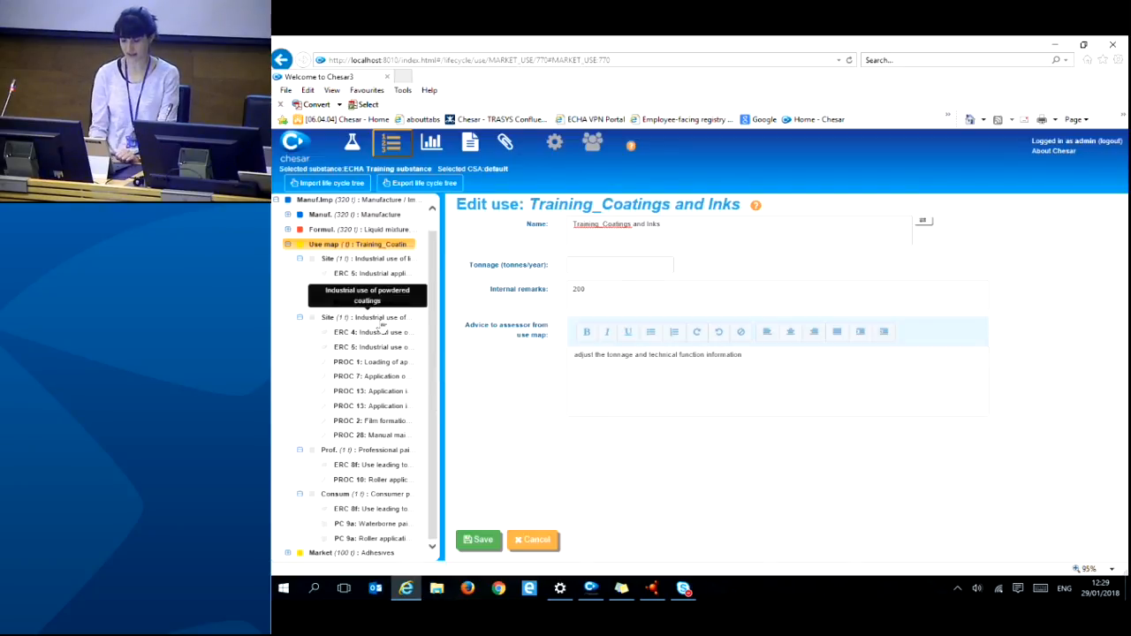
- Delete the powdered coatings site use and its children, then open the liquid coatings and inks site
click(380, 319)
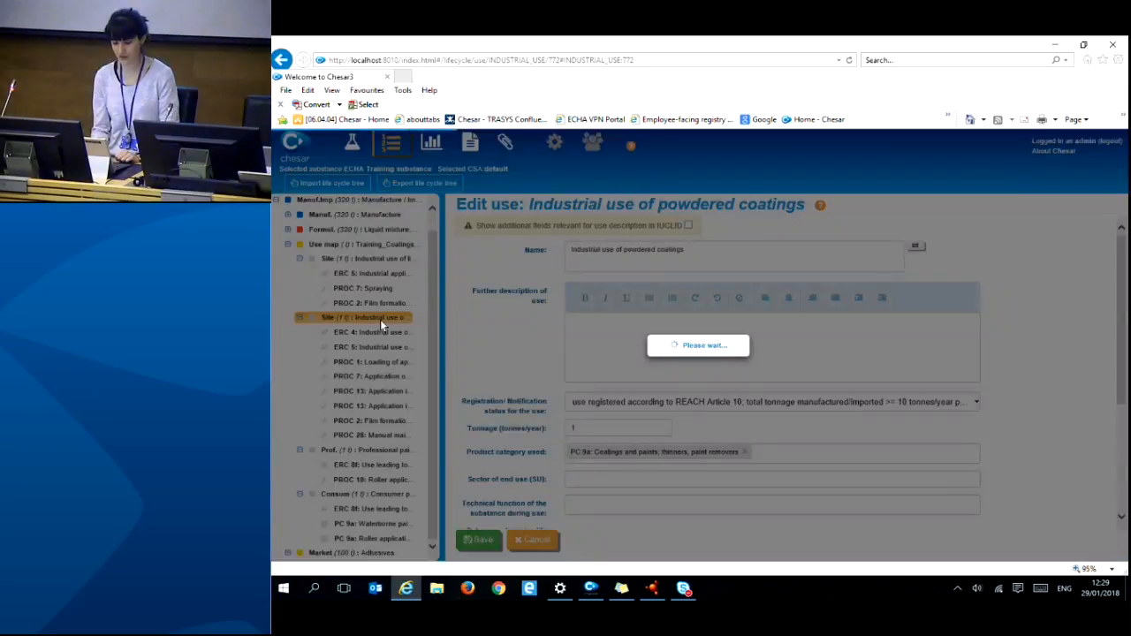
right_click(382, 325)
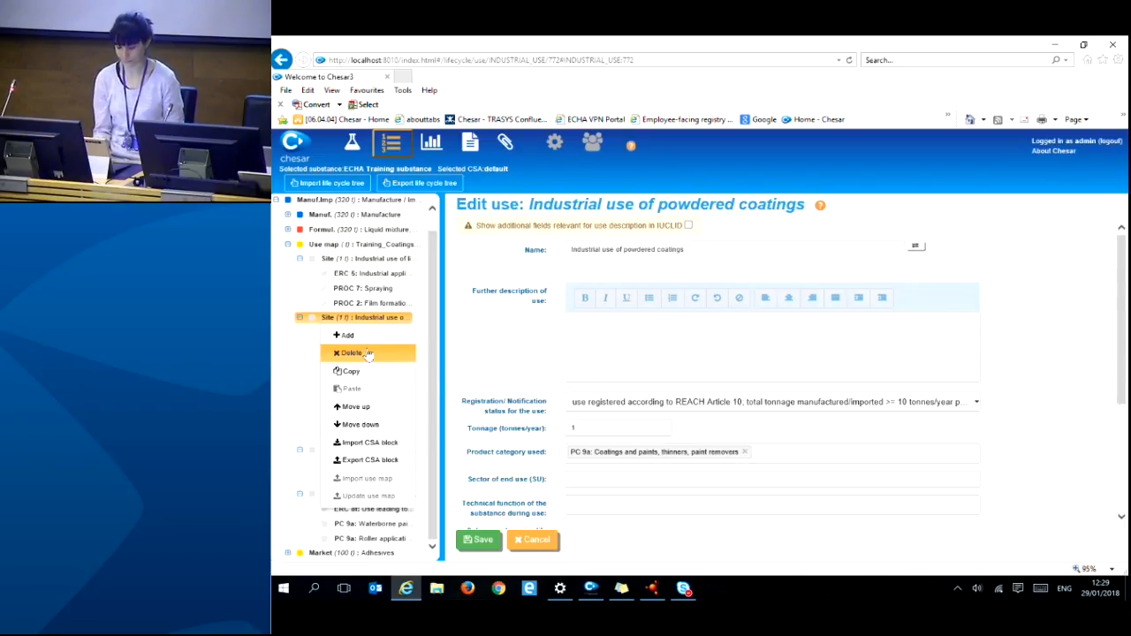
click(353, 353)
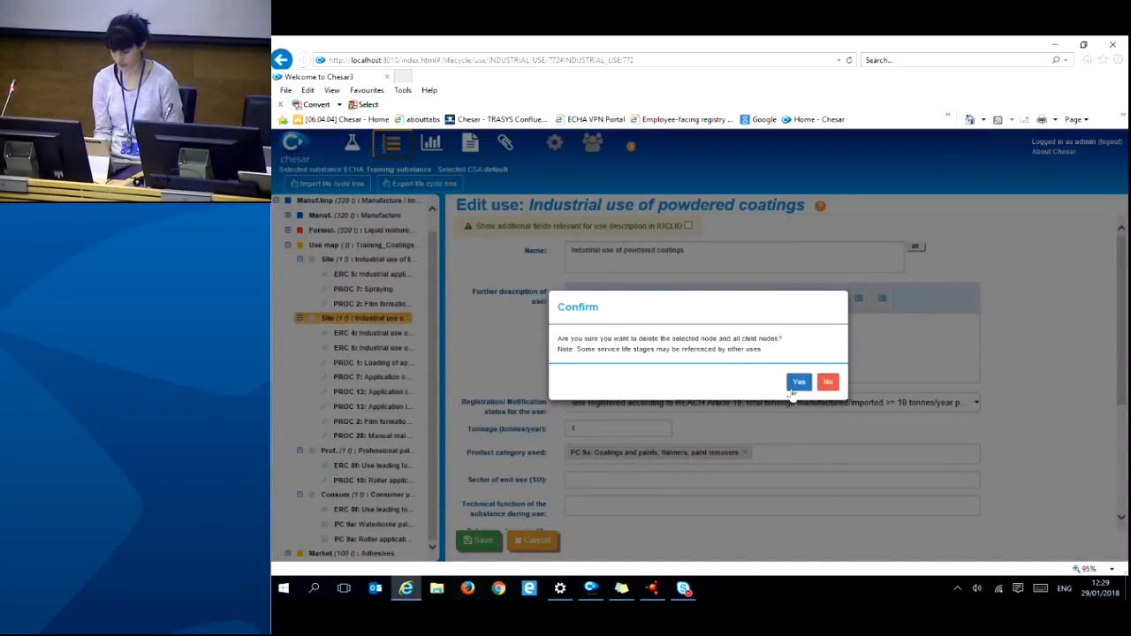
click(798, 383)
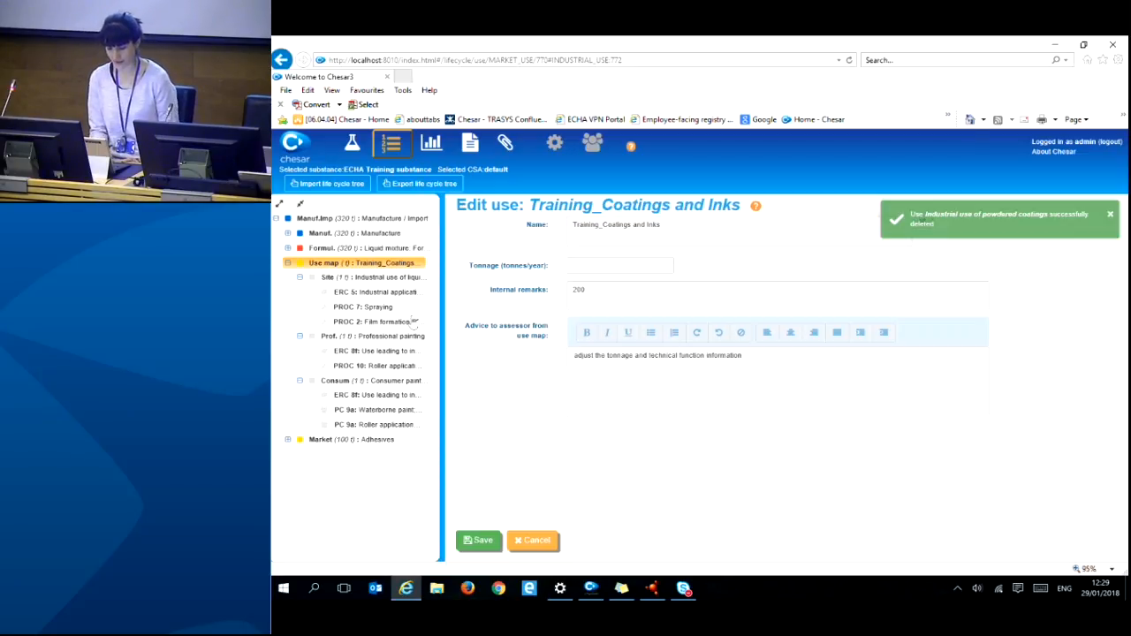
click(400, 276)
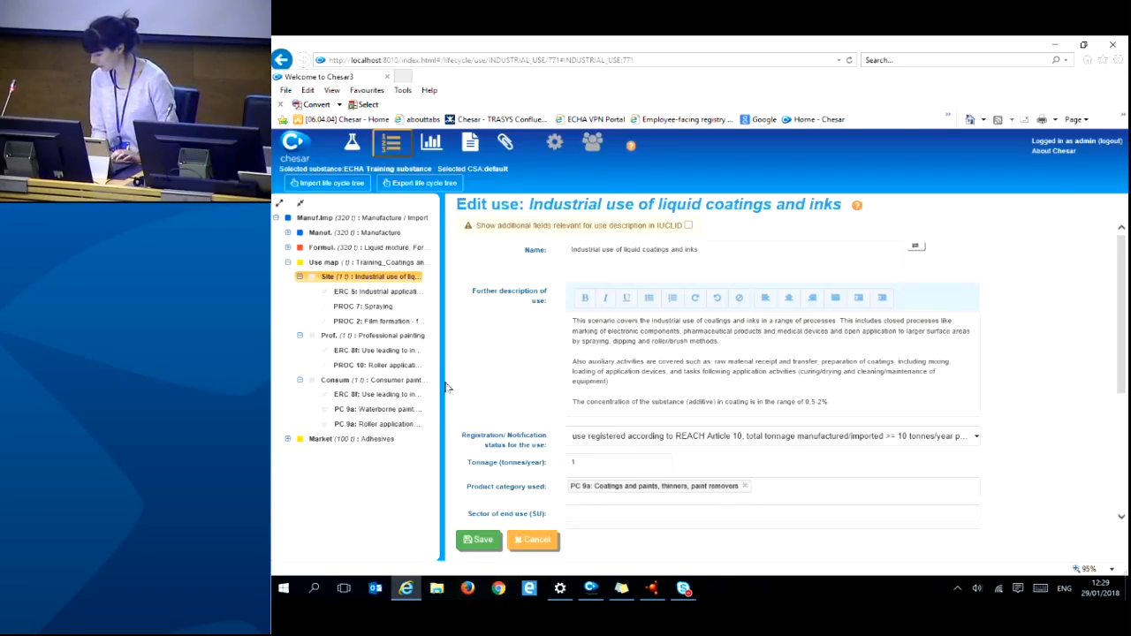
- Enter 100 tonnes/year as the liquid coatings and inks site use's tonnage
click(583, 462)
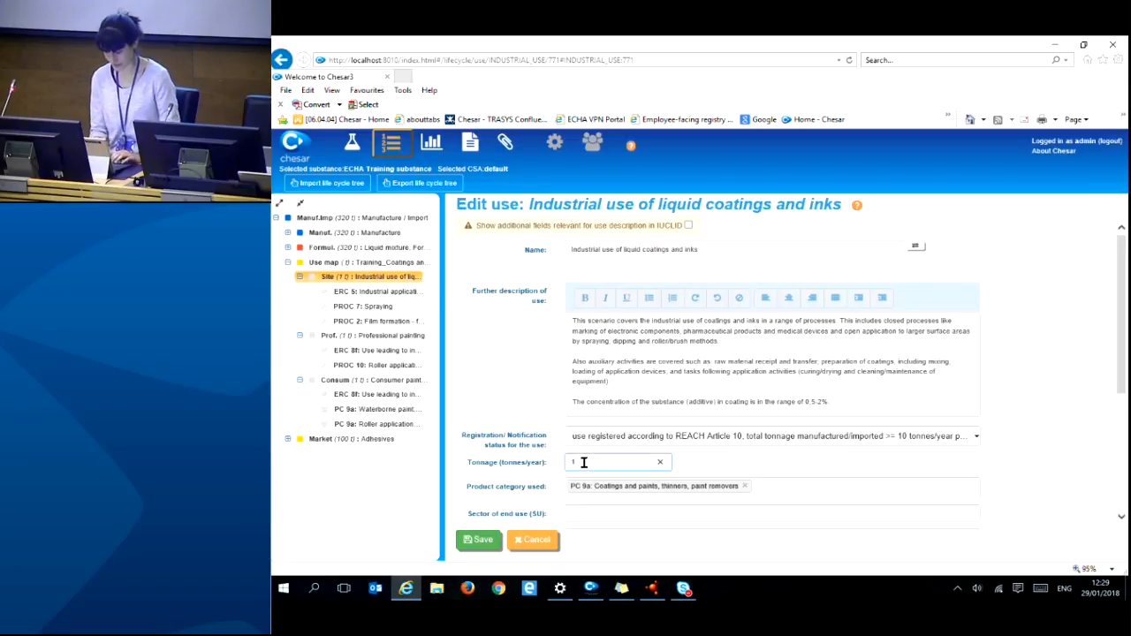
text(100)
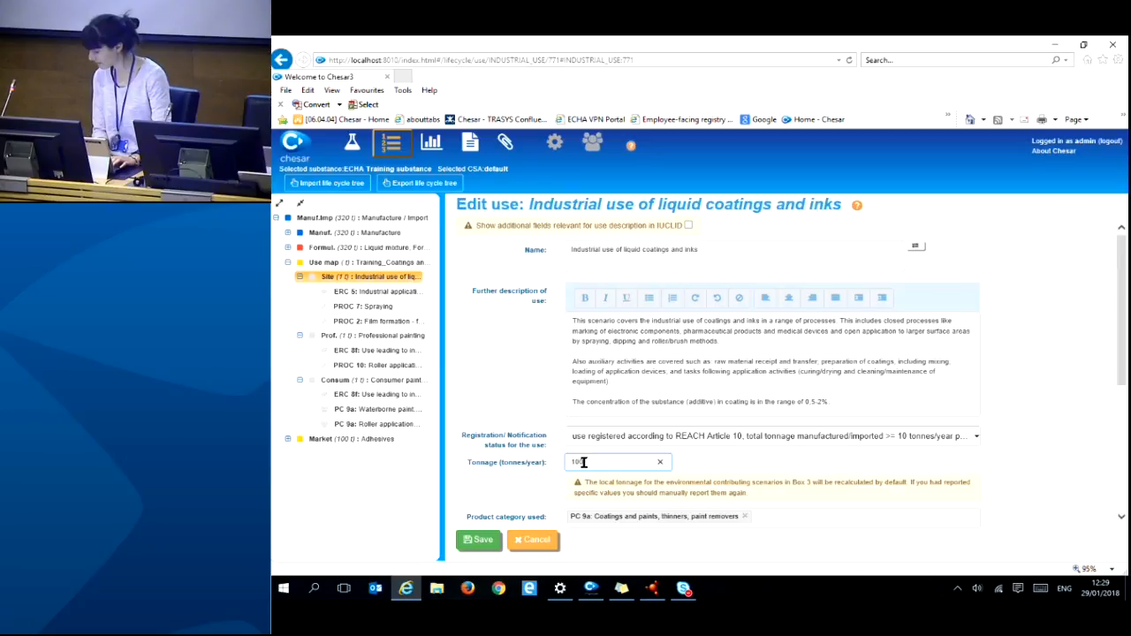
drag(1120, 384, 1104, 477)
- Enter Defoamer and Other as the substance's technical functions for the liquid coatings and inks use
click(579, 381)
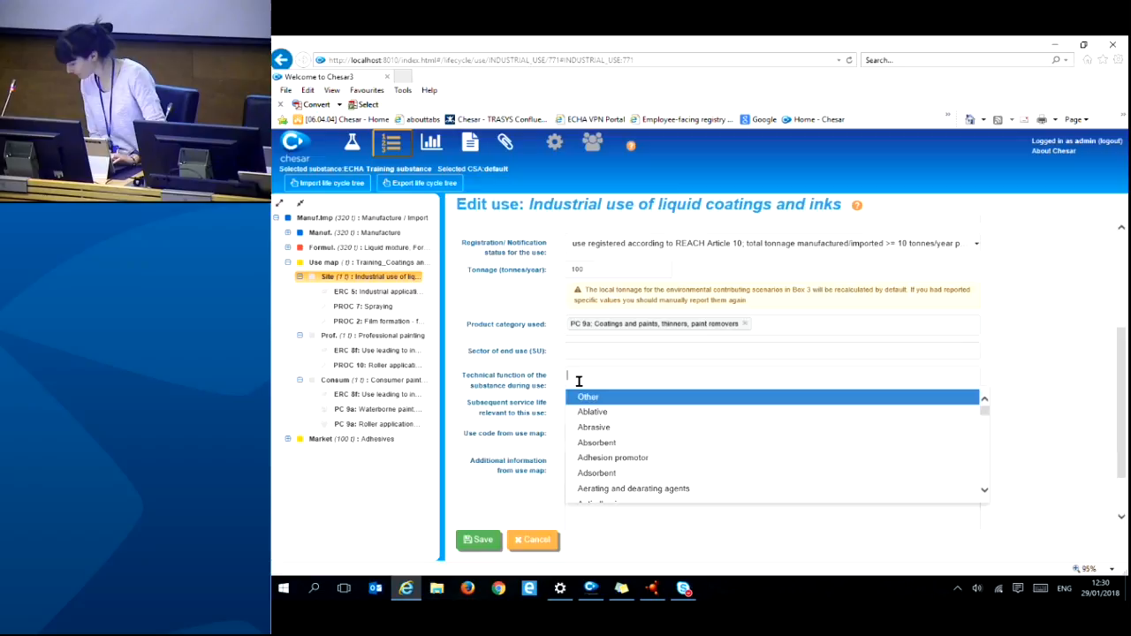
text(def)
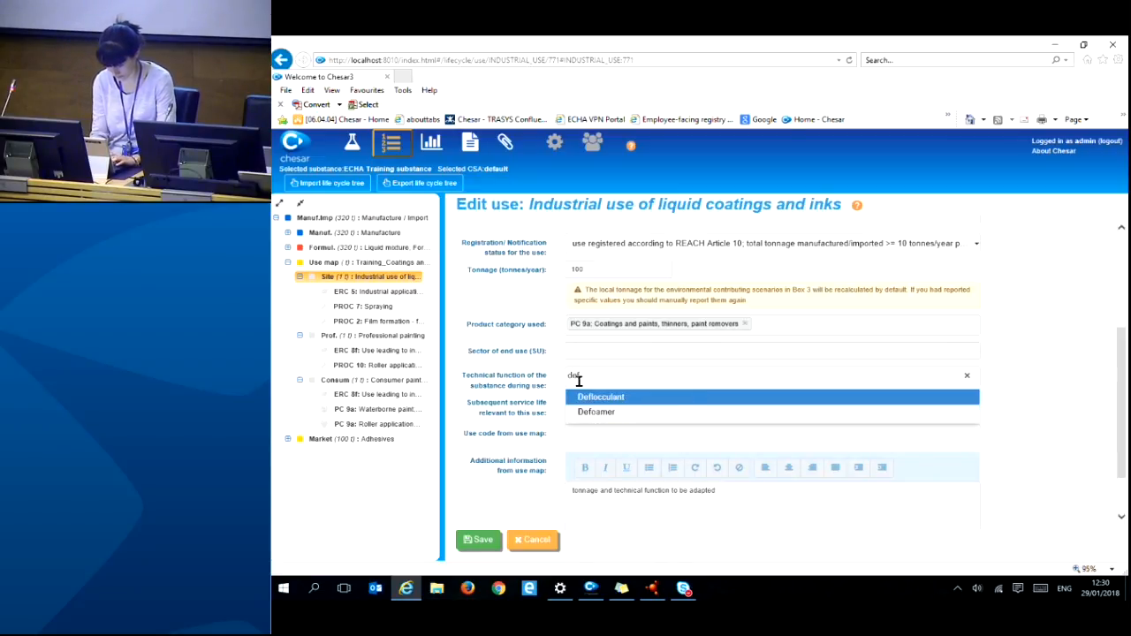
click(592, 412)
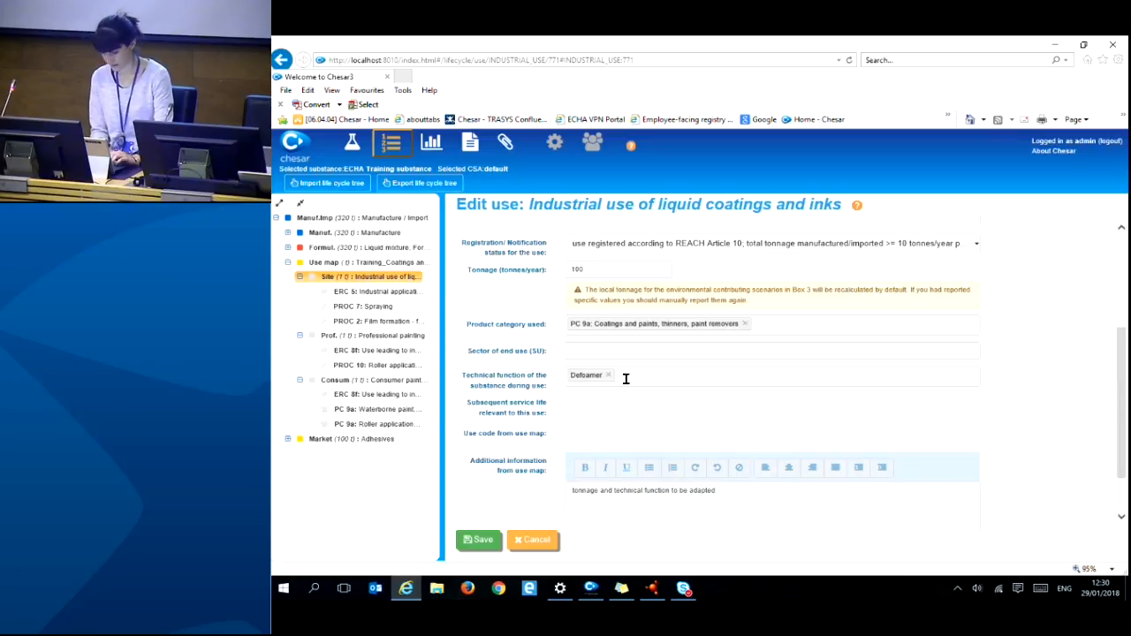
click(626, 377)
text(other)
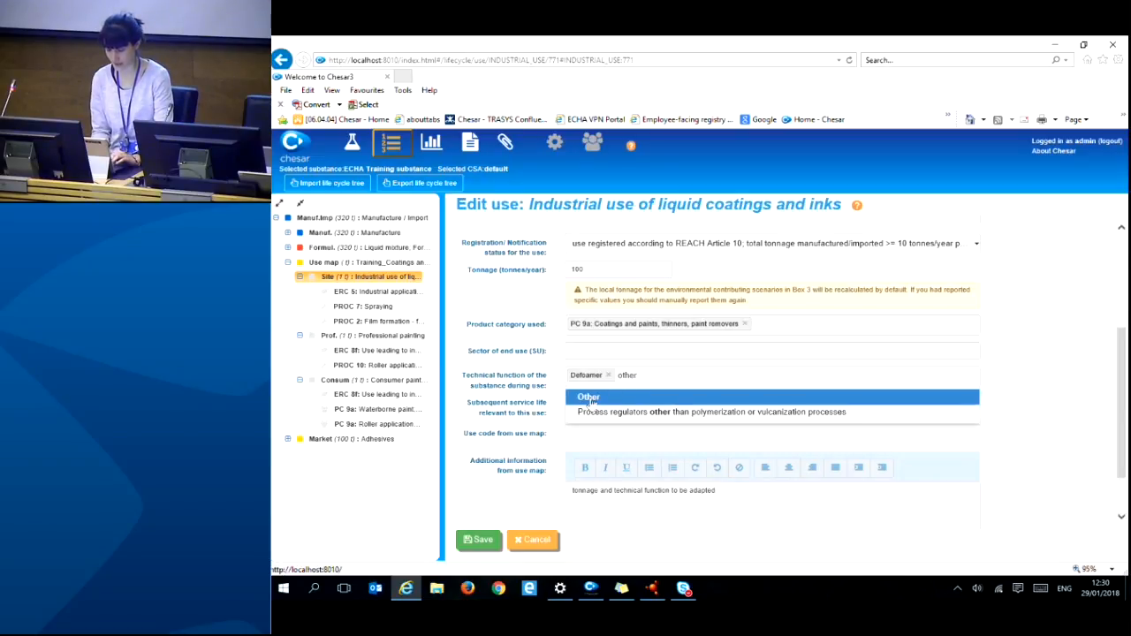
click(590, 399)
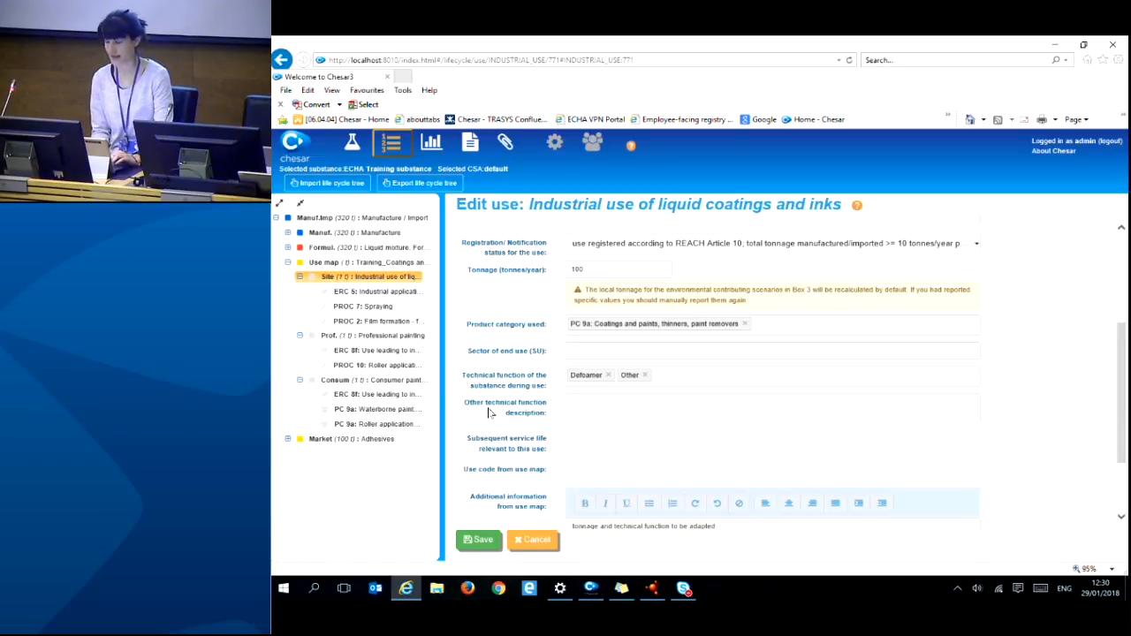
- Describe the Other technical function as 'co-emulsifier and wetting agent'
click(578, 416)
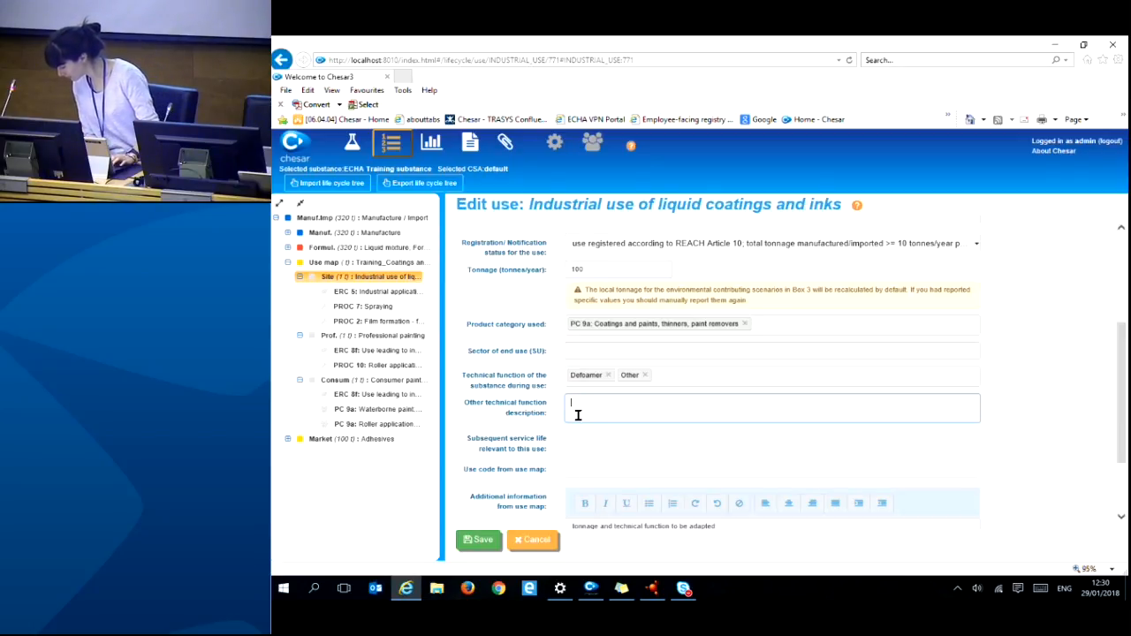
text(co)
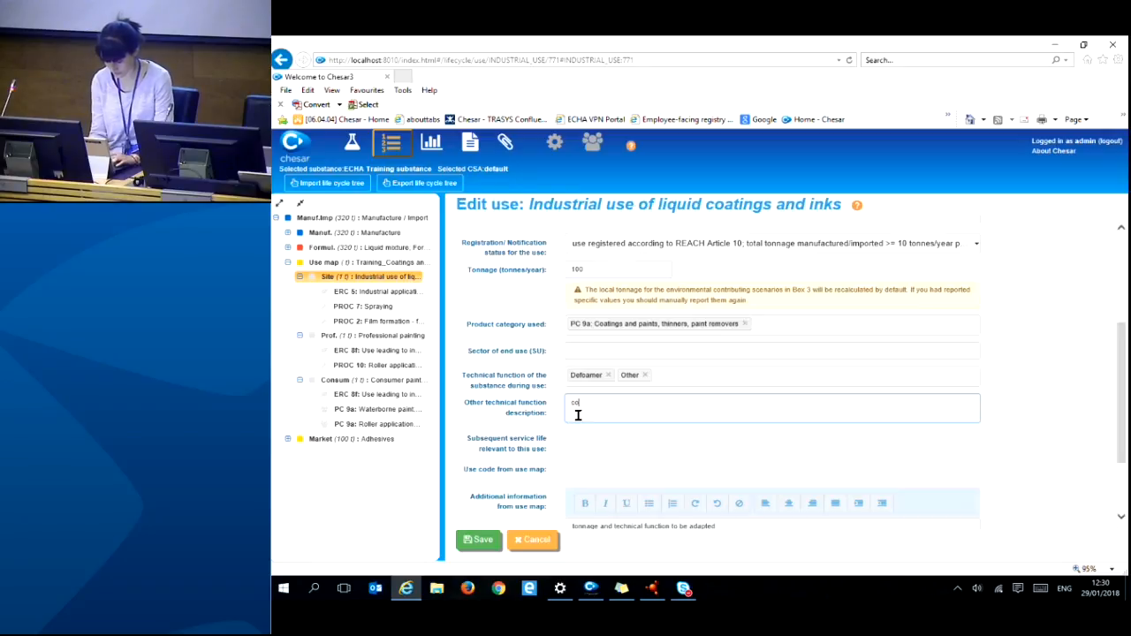
text(-emulsif)
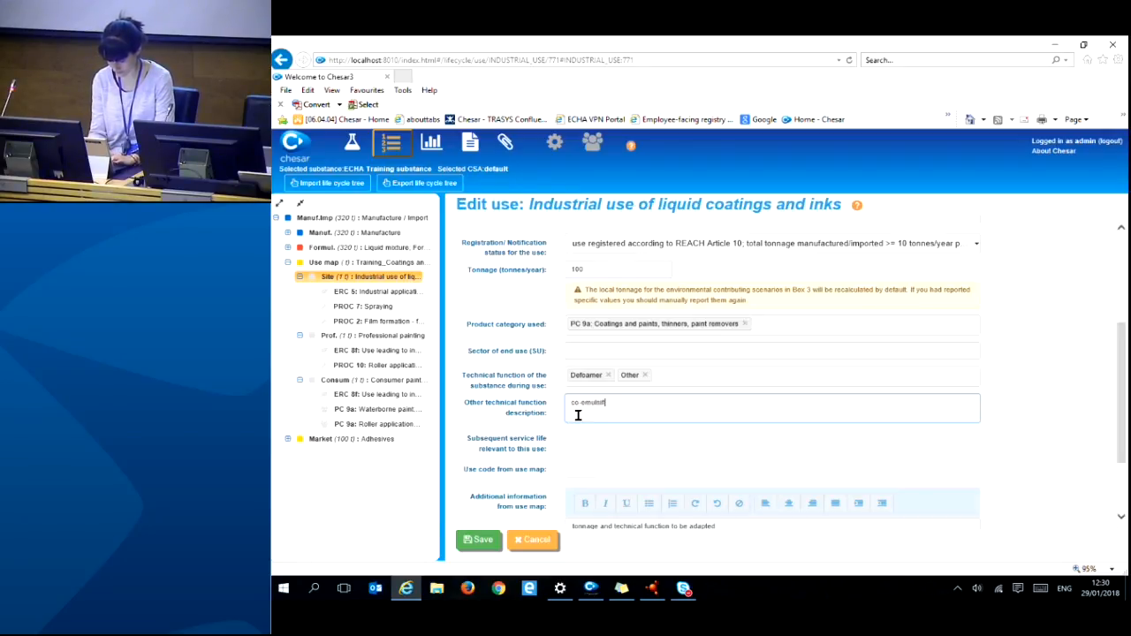
text(ier and w)
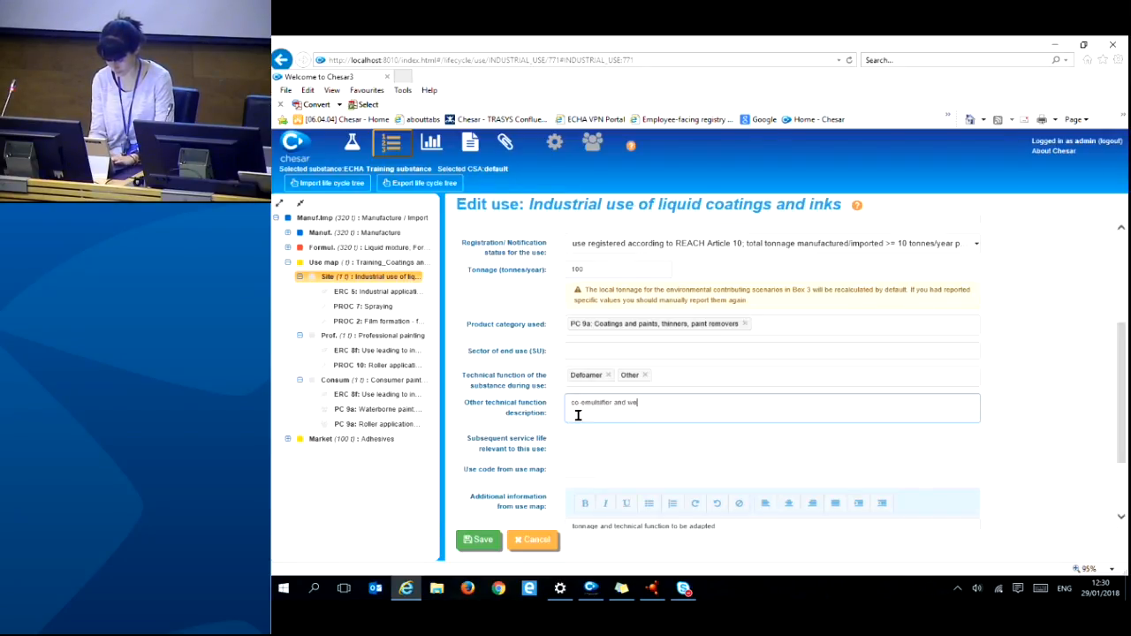
key(BackSpace)
text(wetting agent)
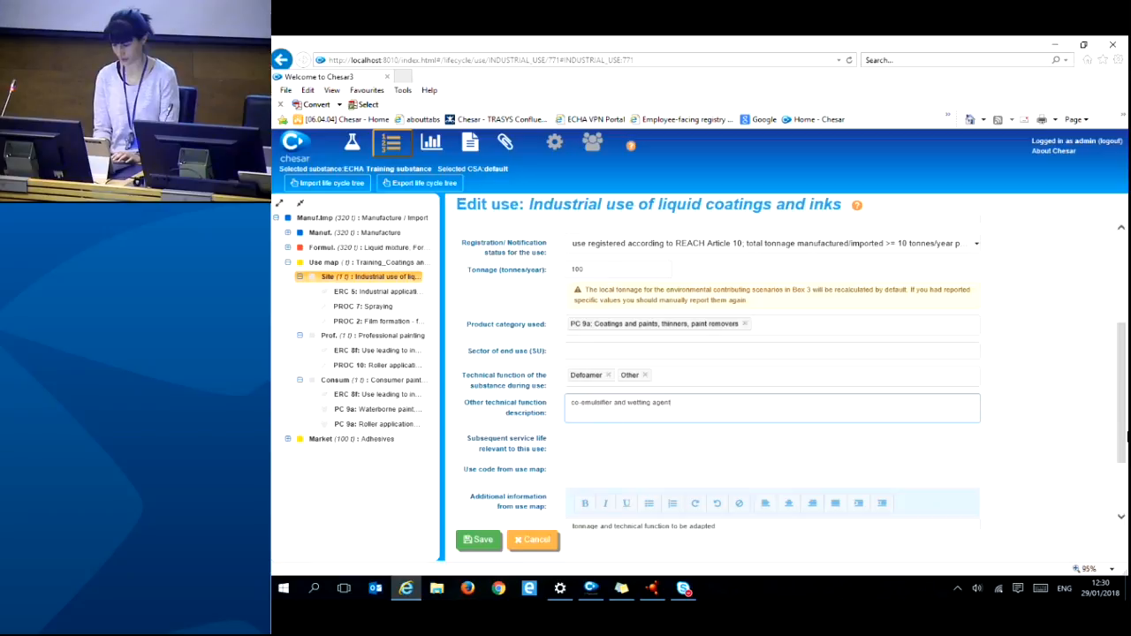
drag(1122, 436, 1123, 471)
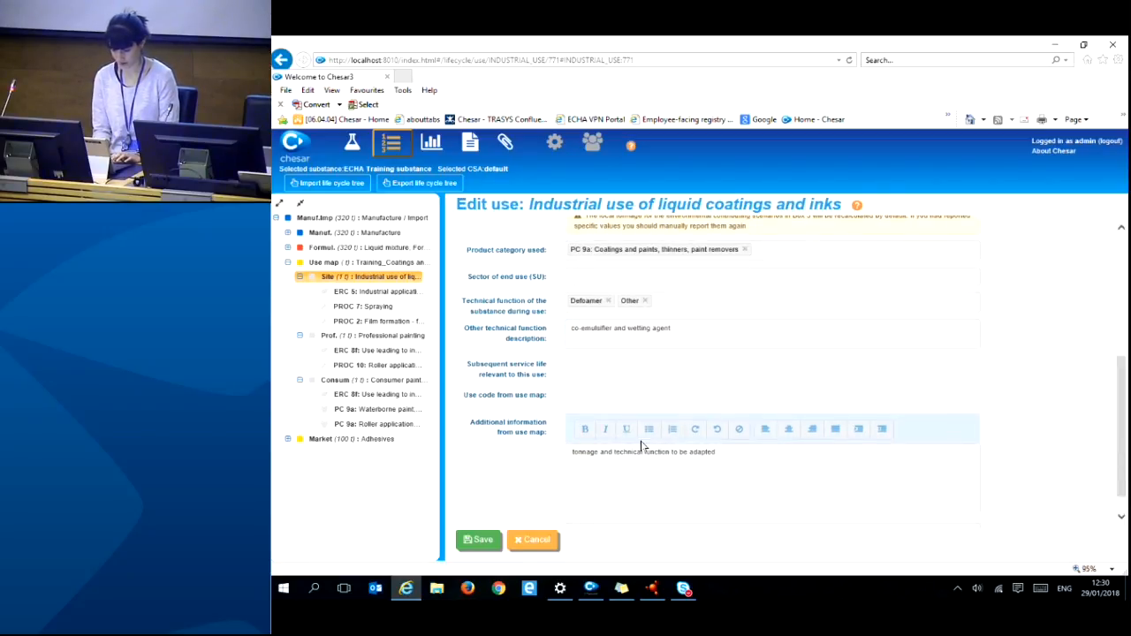
- Save the use with 100 t/year, PC 9a, Defoamer and Other, and dismiss the confirmation
click(477, 541)
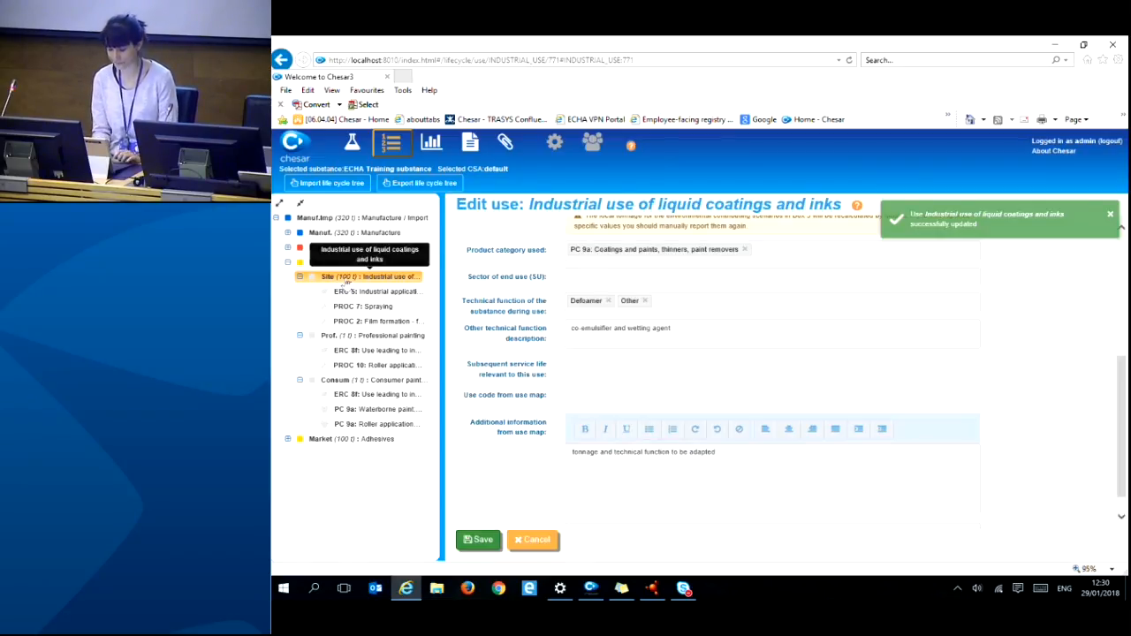
click(1110, 215)
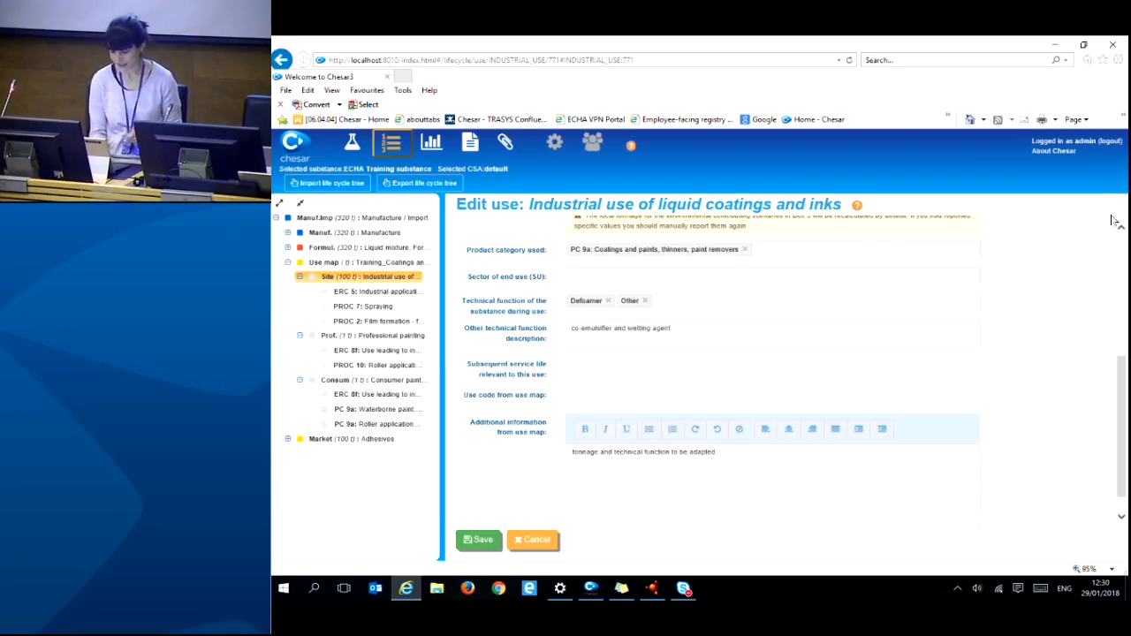
drag(1120, 413, 1116, 275)
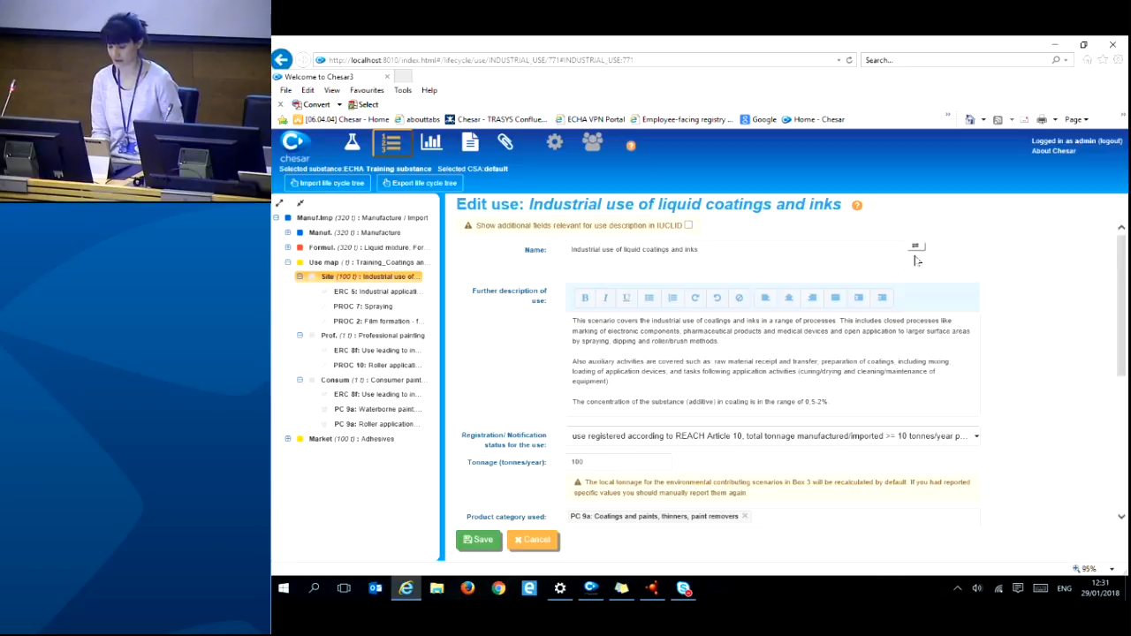
drag(1124, 310, 1124, 287)
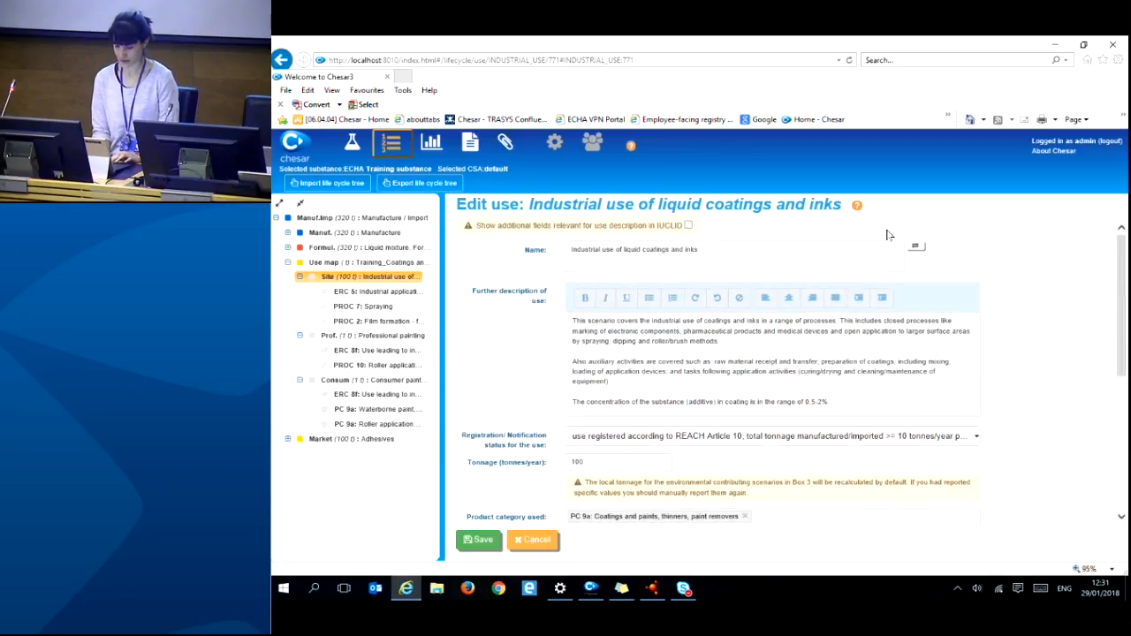
- Tick 'Show additional fields relevant for use description in IUCLID' and review the revealed fields
click(688, 227)
drag(1124, 311, 1125, 360)
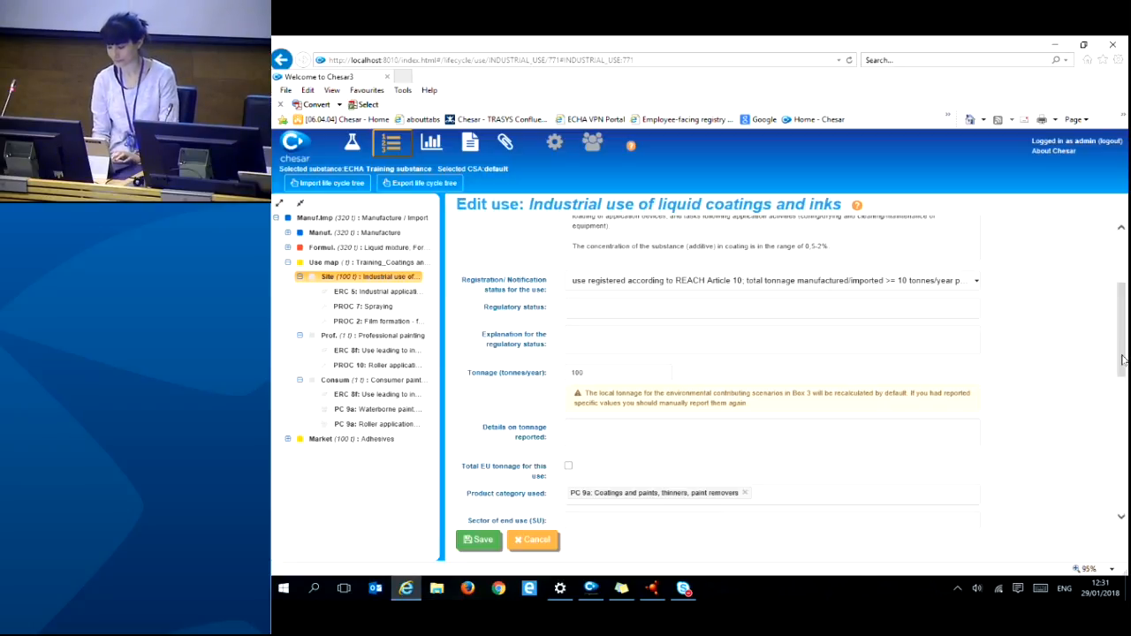
drag(1122, 359, 1121, 393)
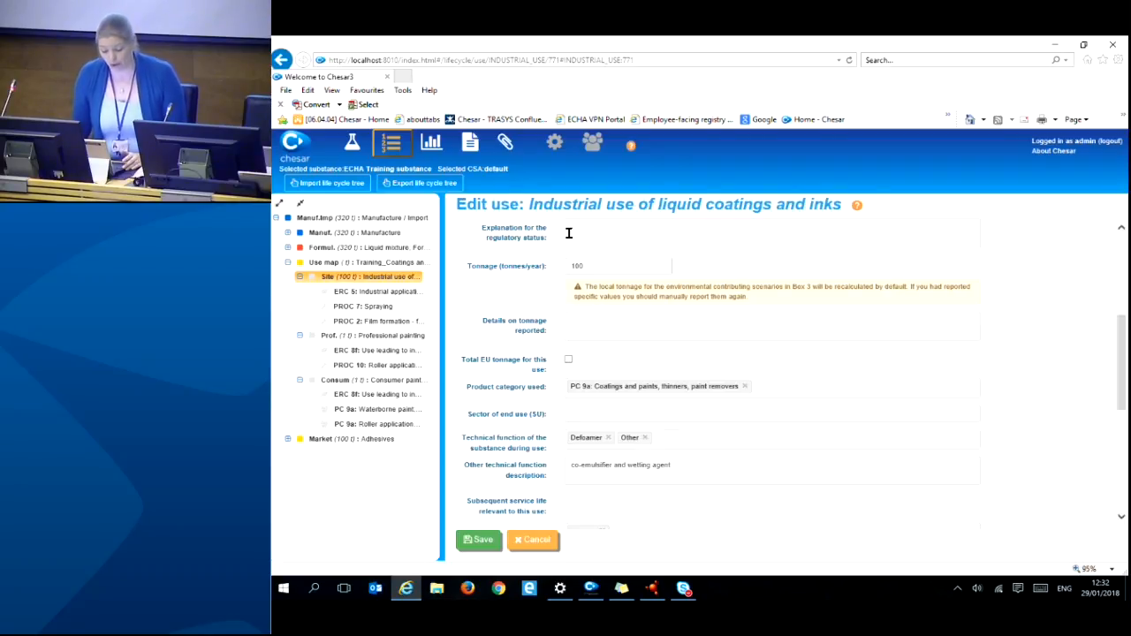
- Switch to the exposure scenario assessment view and expand its tree
click(433, 146)
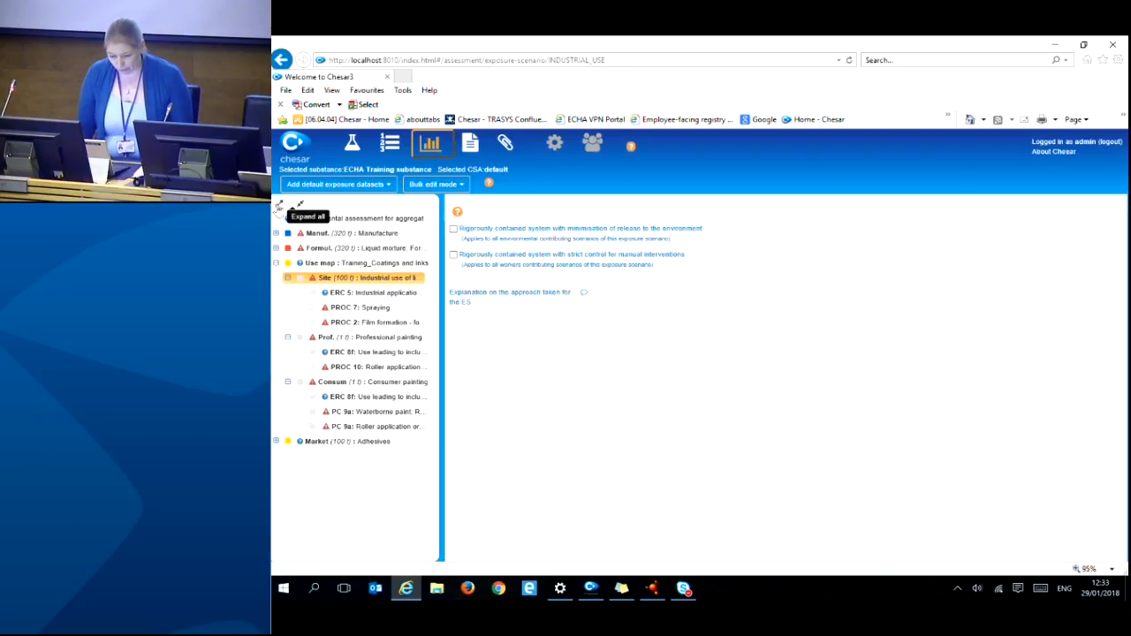
click(279, 205)
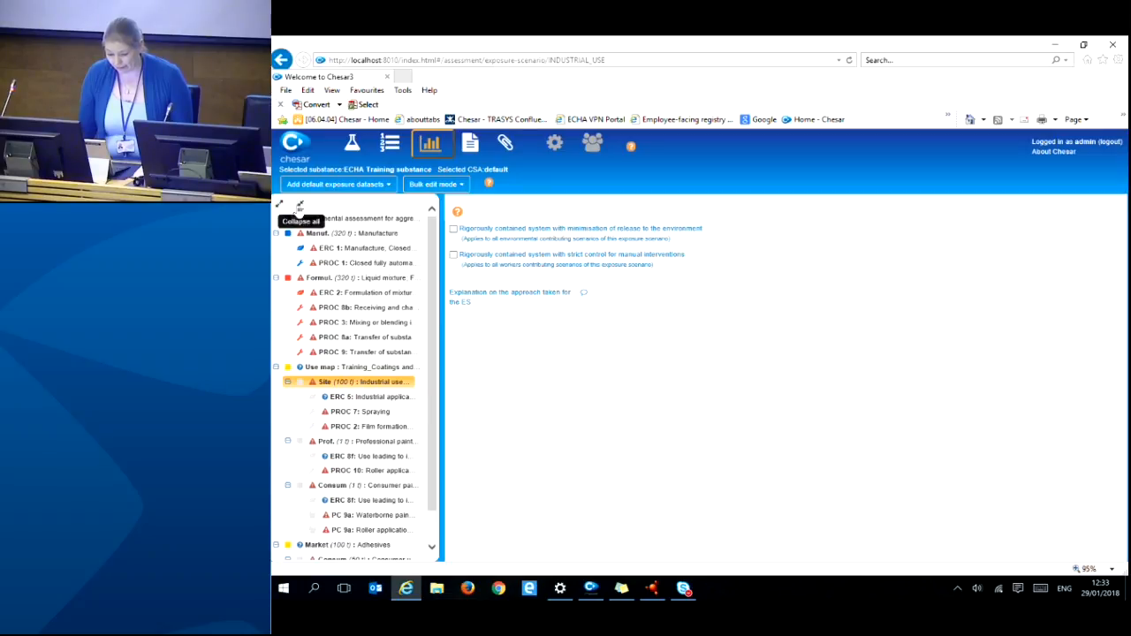
- Re-expand the full assessment tree, review it, and tick the environmental rigorously contained system option
click(299, 205)
click(280, 205)
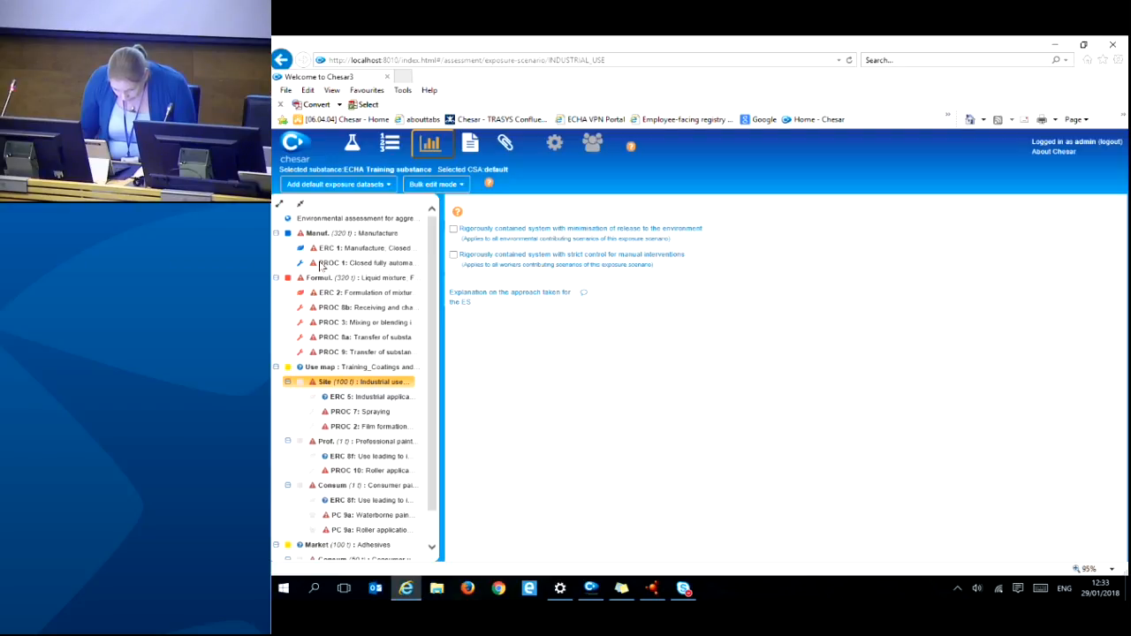
scroll(317, 270, down, 1)
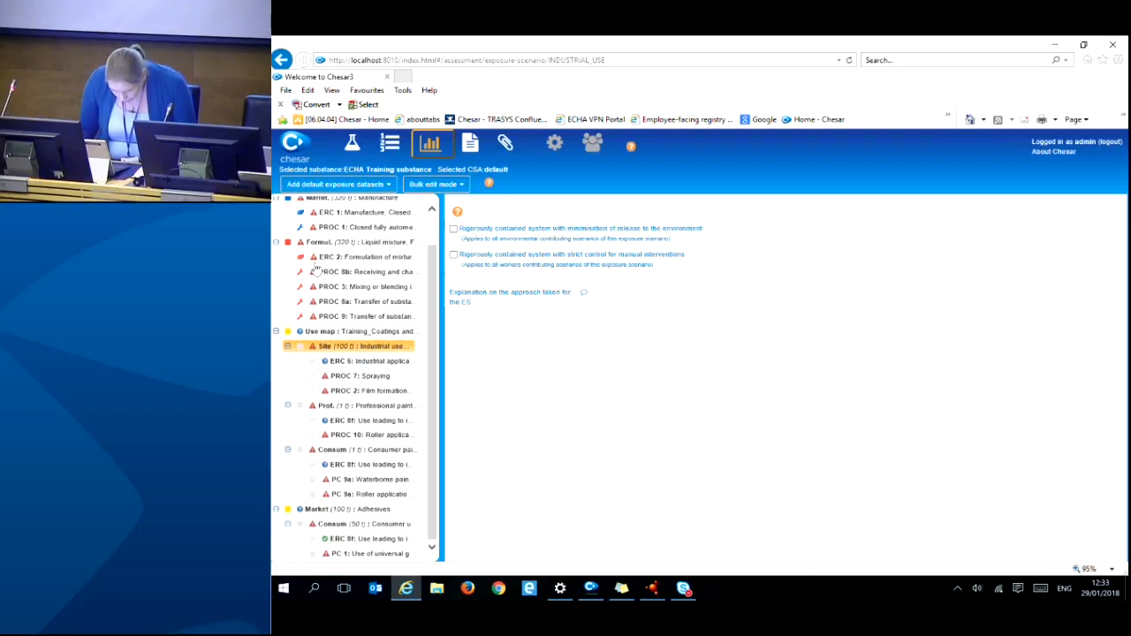
scroll(316, 271, up, 1)
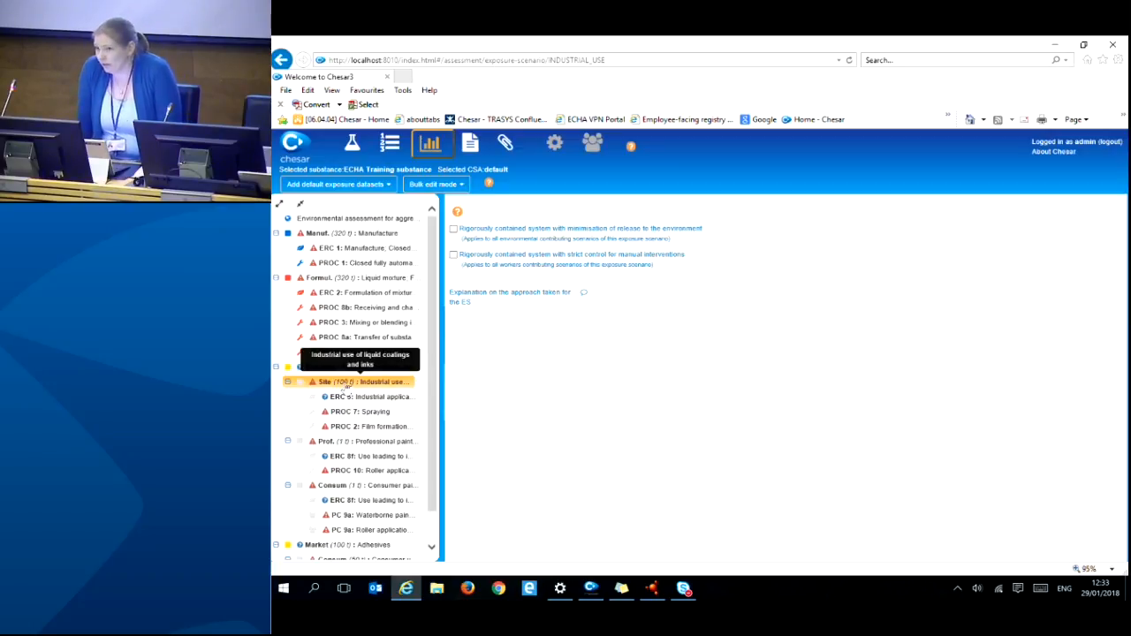
scroll(345, 389, down, 1)
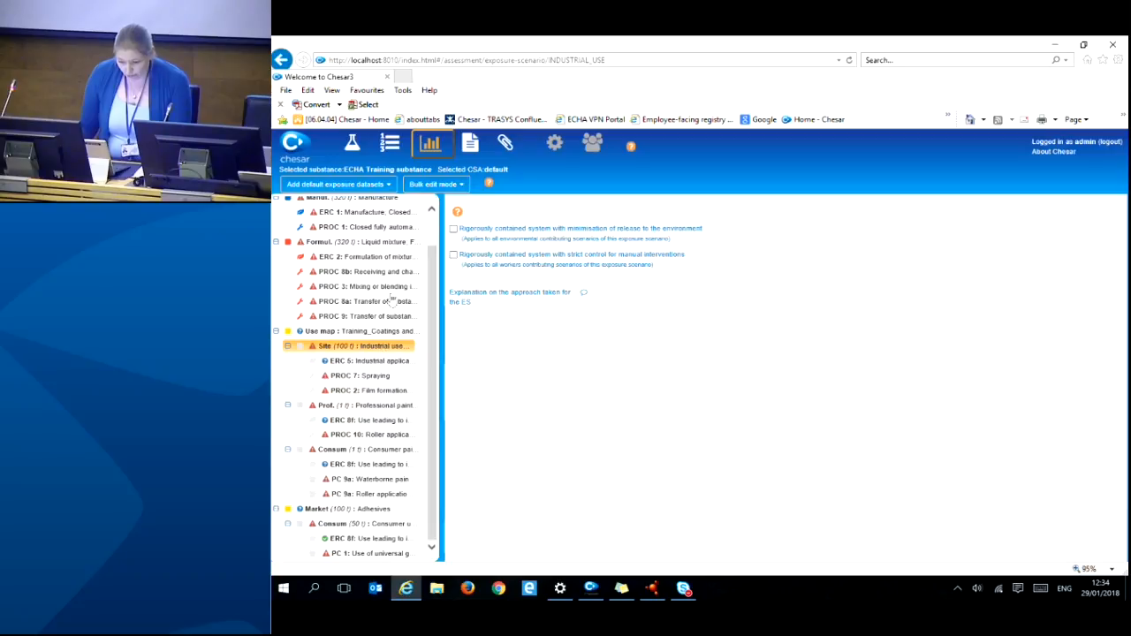
scroll(325, 378, up, 1)
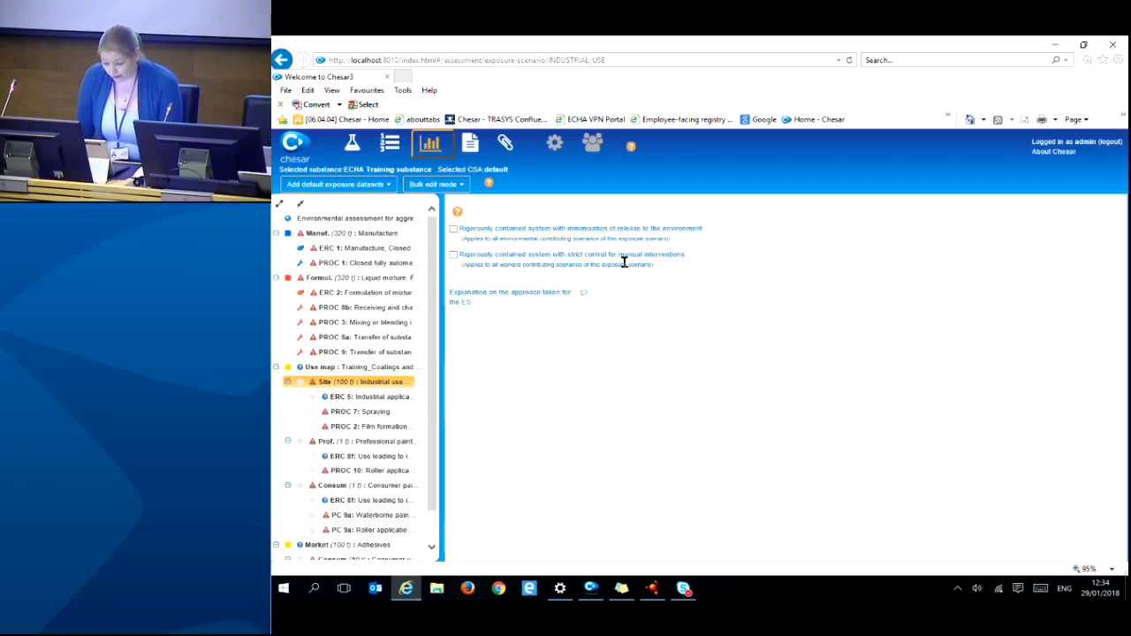
click(454, 229)
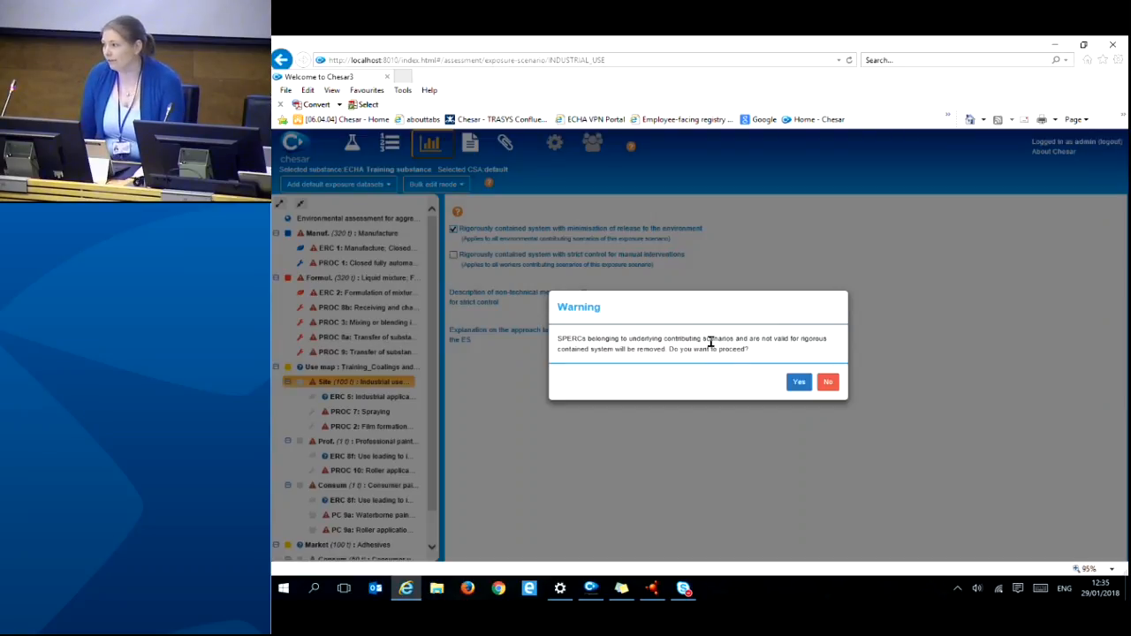
click(799, 382)
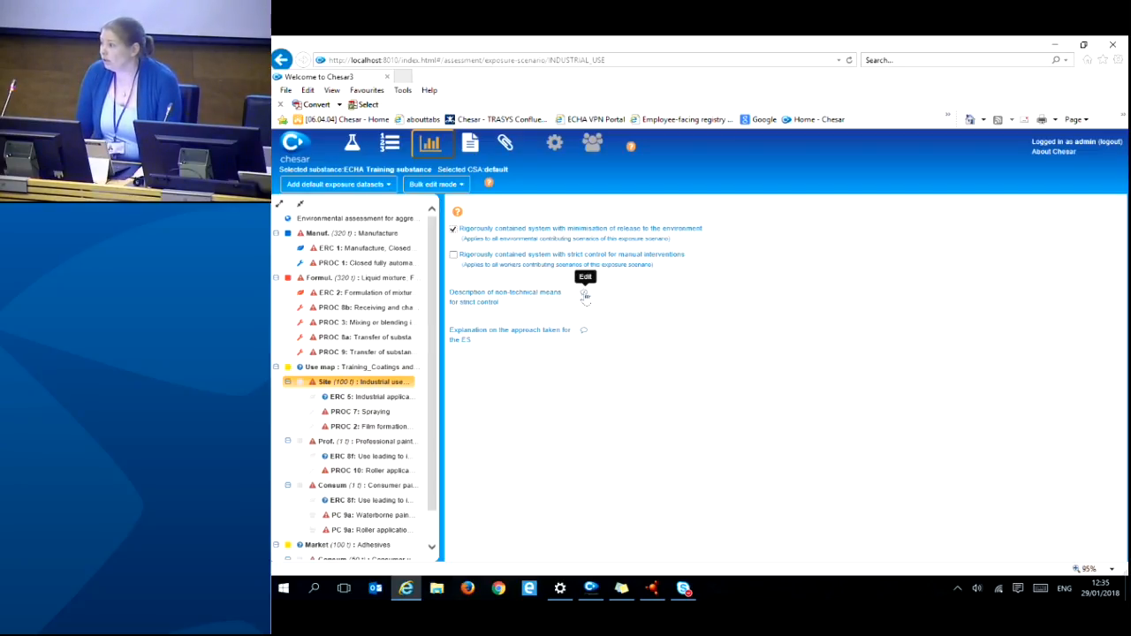
click(584, 295)
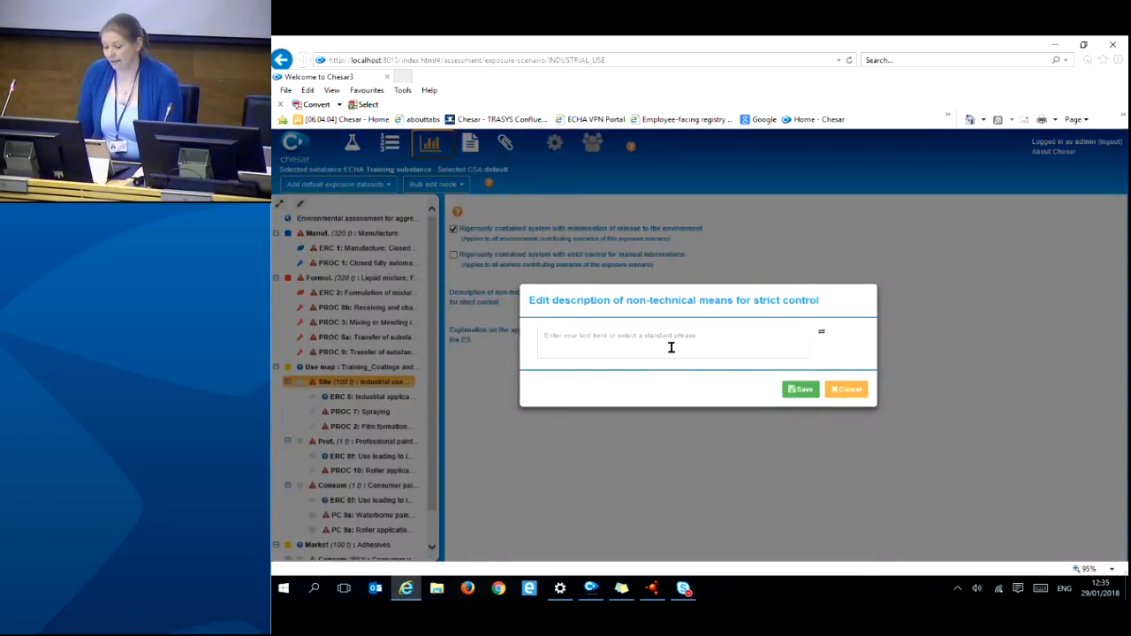
click(848, 390)
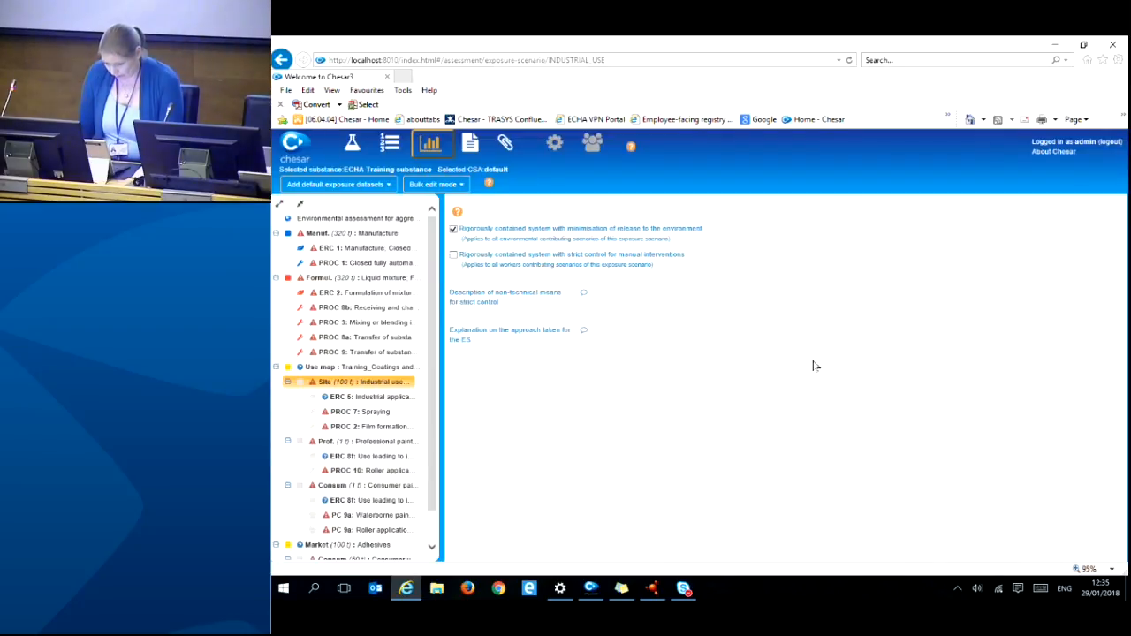
click(453, 255)
click(798, 382)
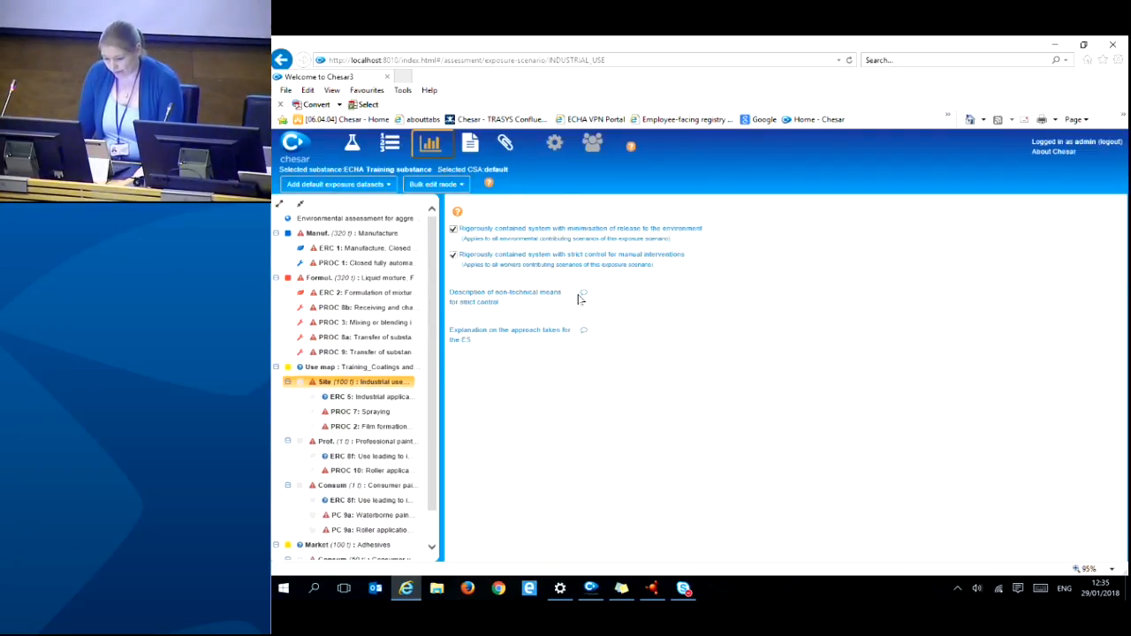
click(452, 229)
click(452, 255)
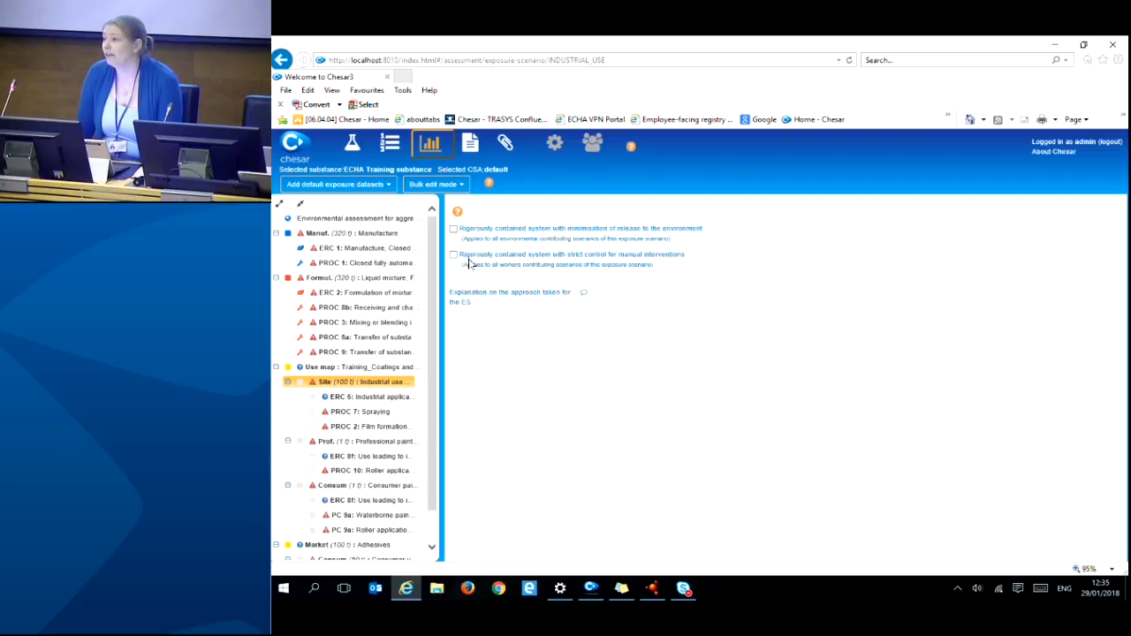
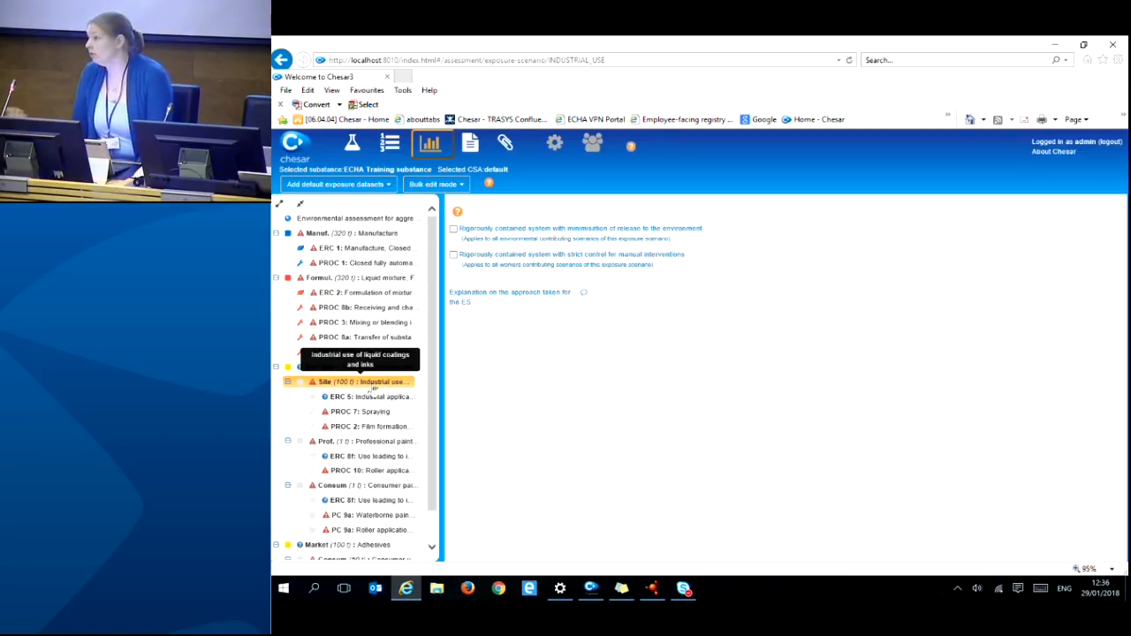
- Leave the exposure scenario explanation unedited, open the ERC 1 Manufacture environmental assessment, and collapse its conditions of use
click(583, 292)
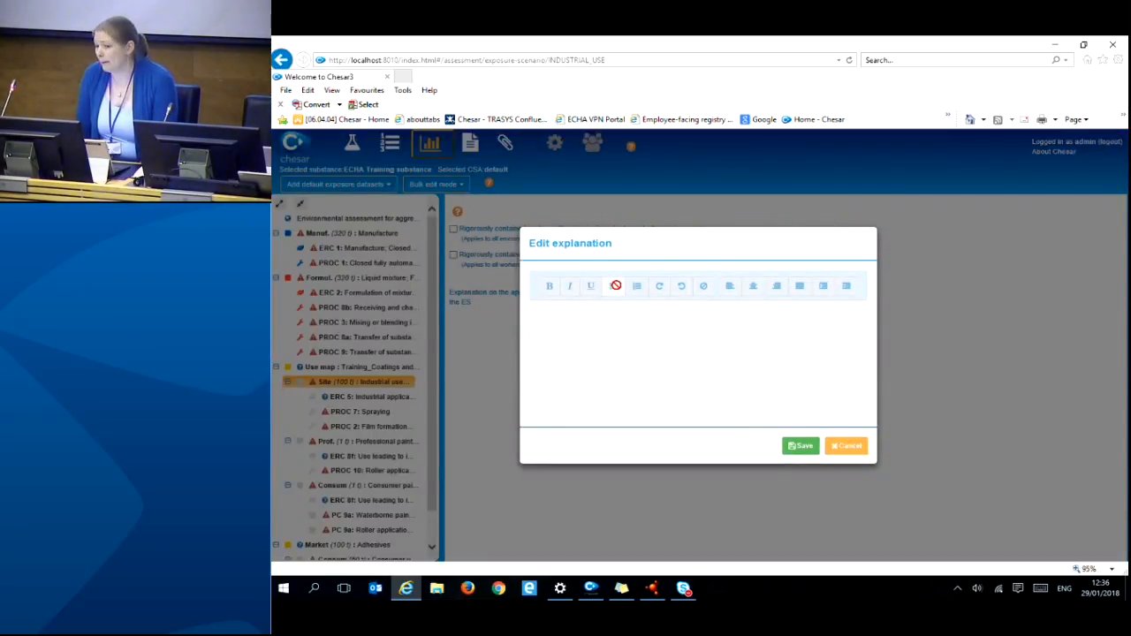
click(846, 448)
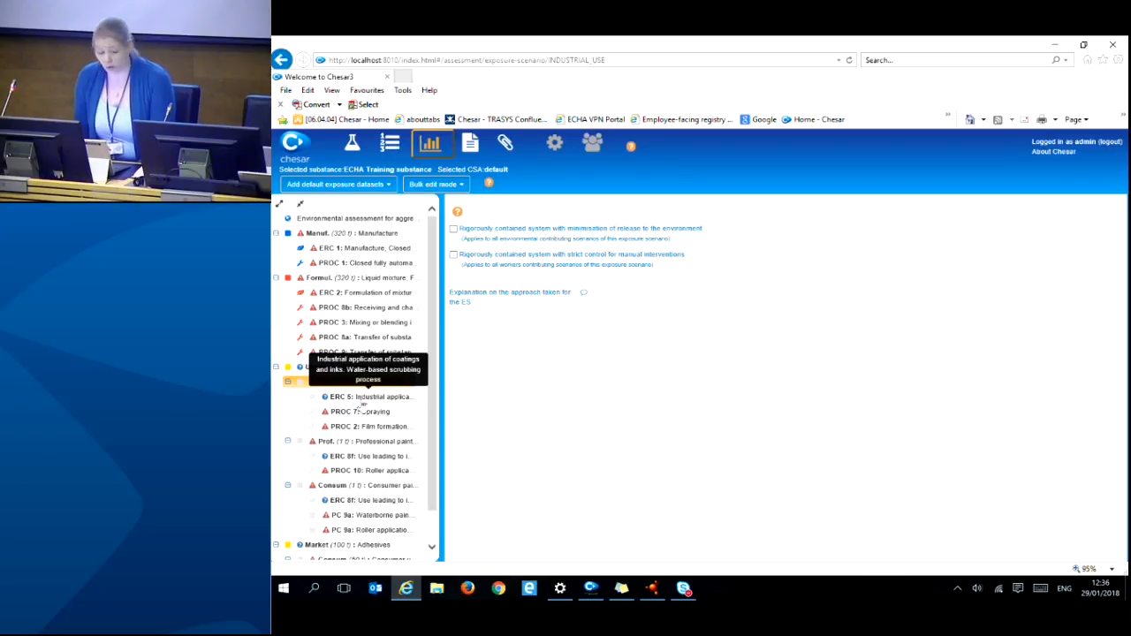
click(376, 250)
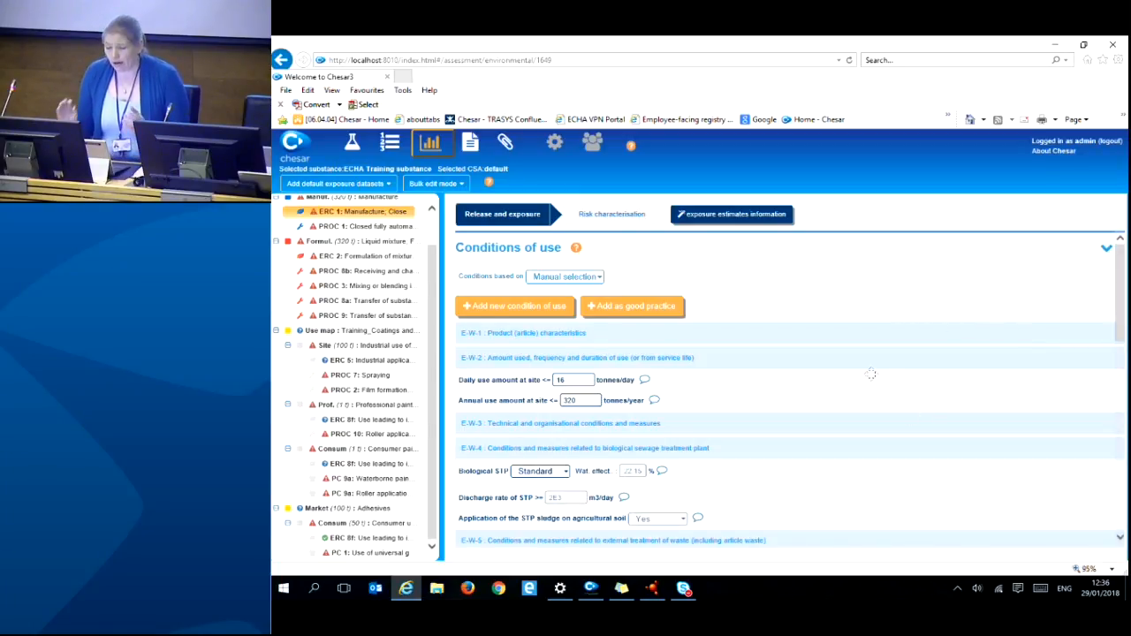
click(1105, 252)
click(1107, 291)
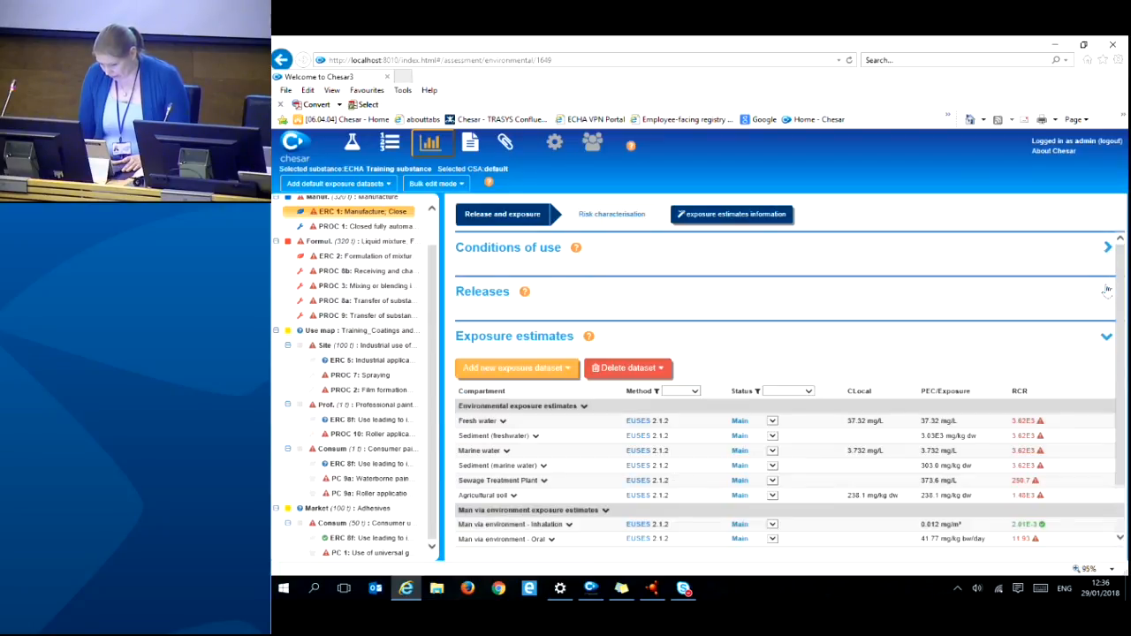
click(1109, 340)
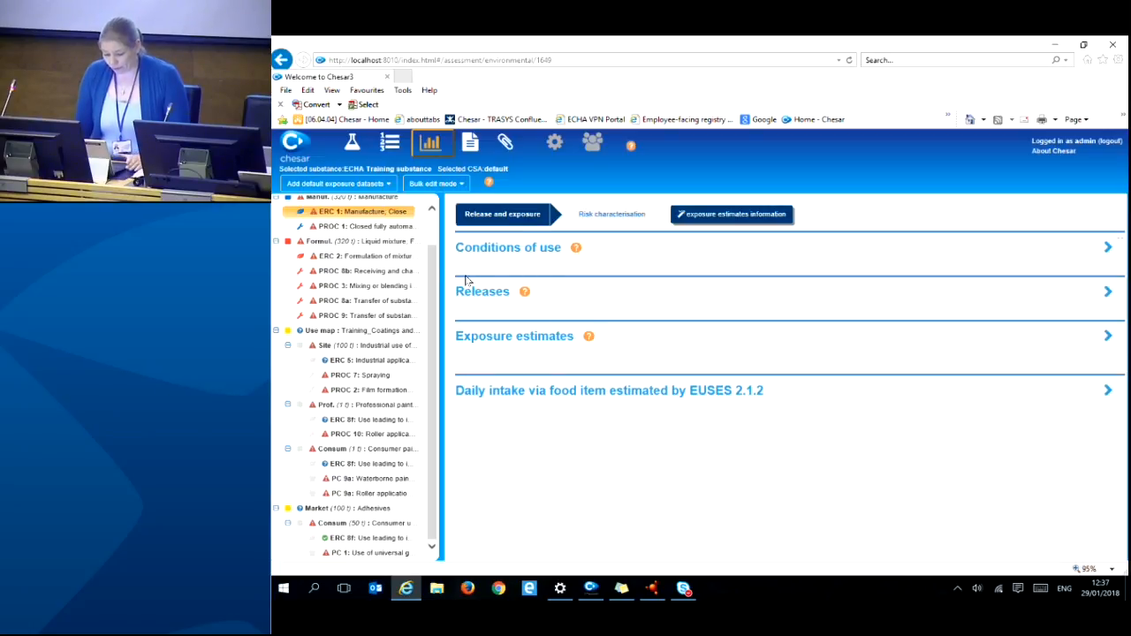
click(398, 229)
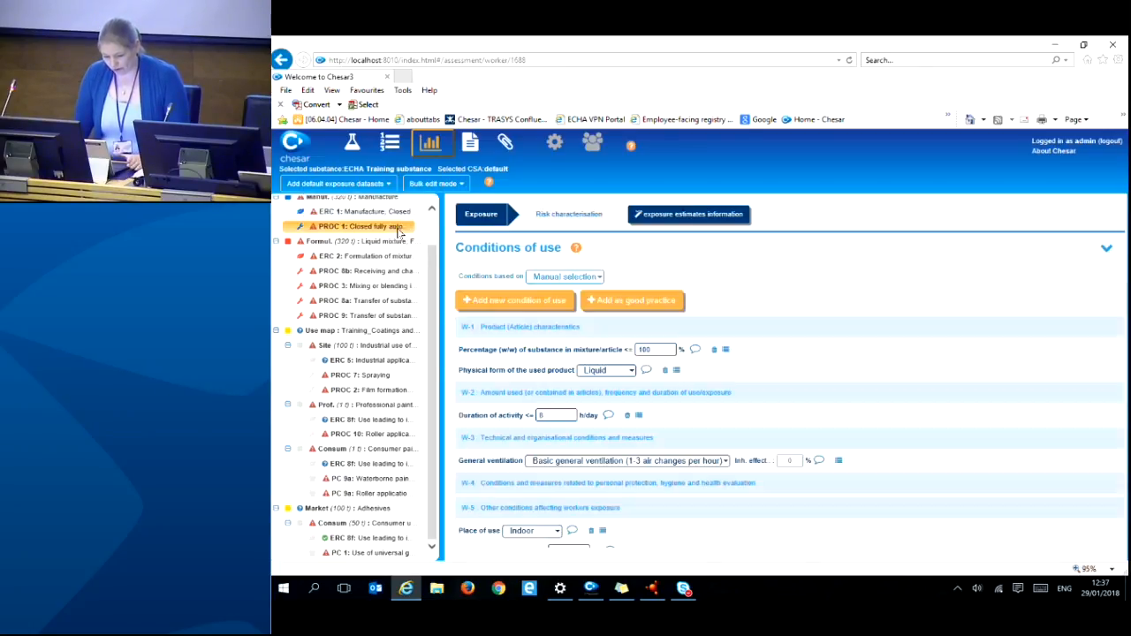
click(1106, 249)
click(1106, 292)
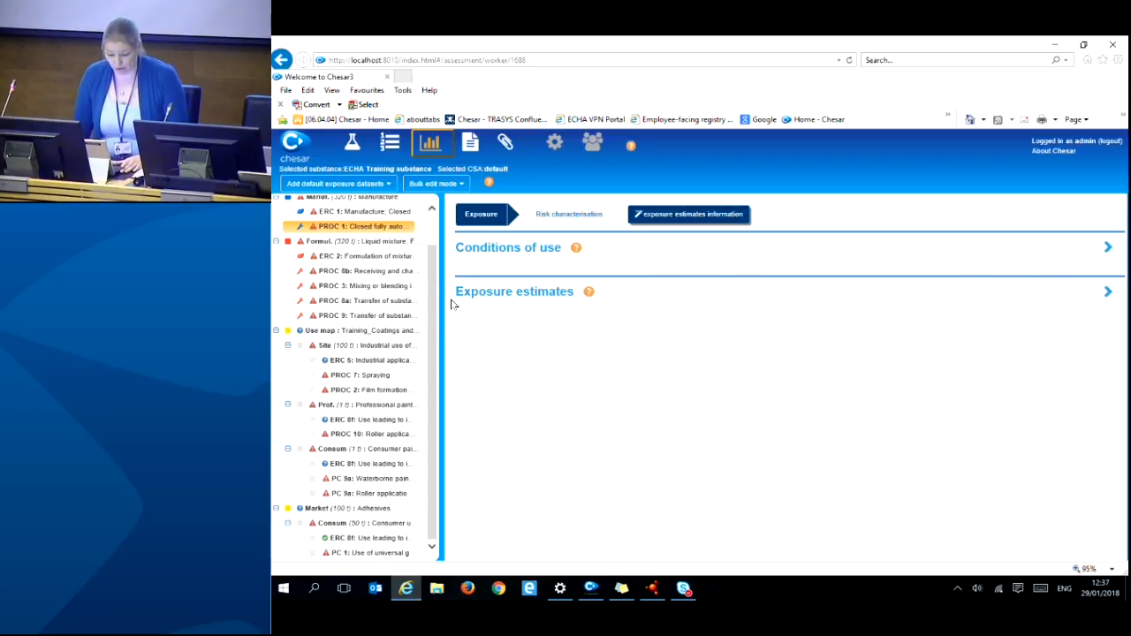
click(405, 217)
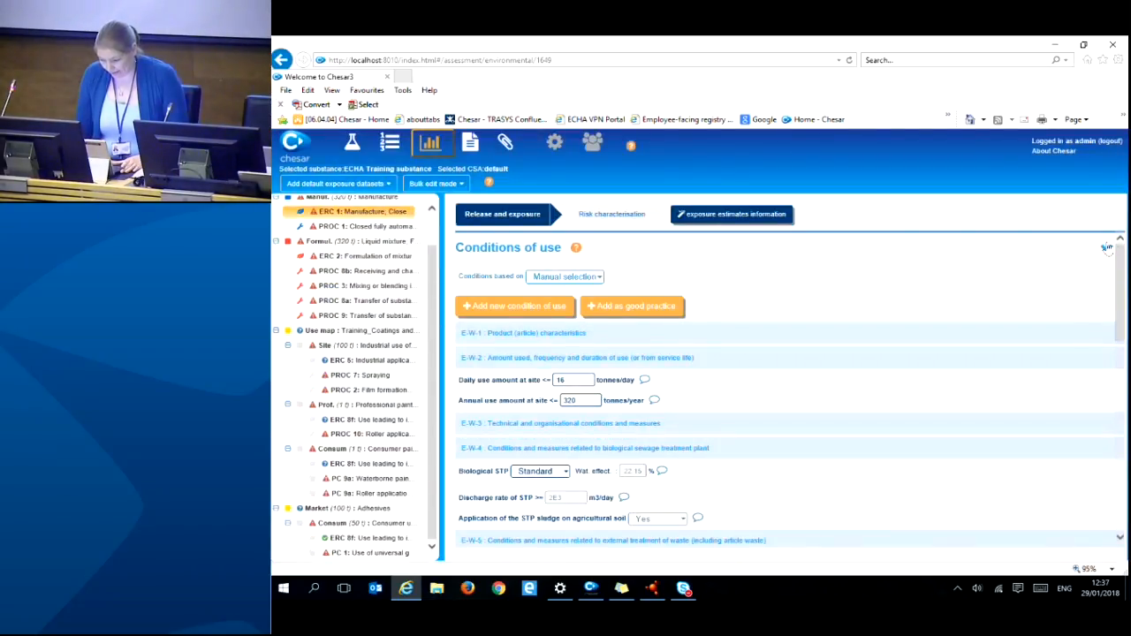
click(1108, 247)
click(1106, 292)
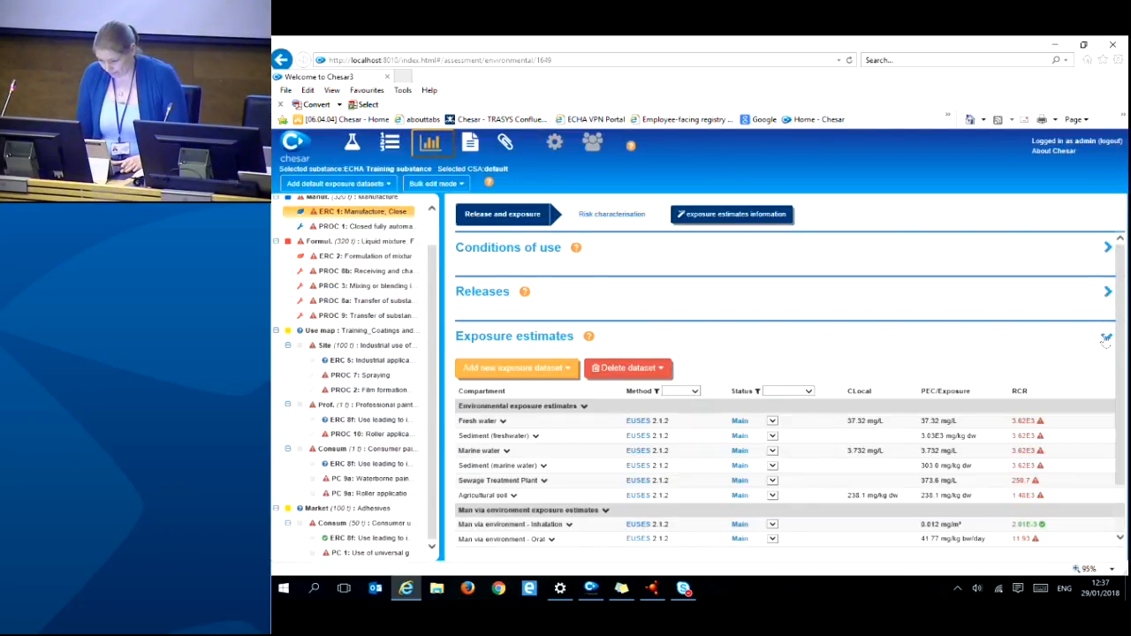
click(1106, 336)
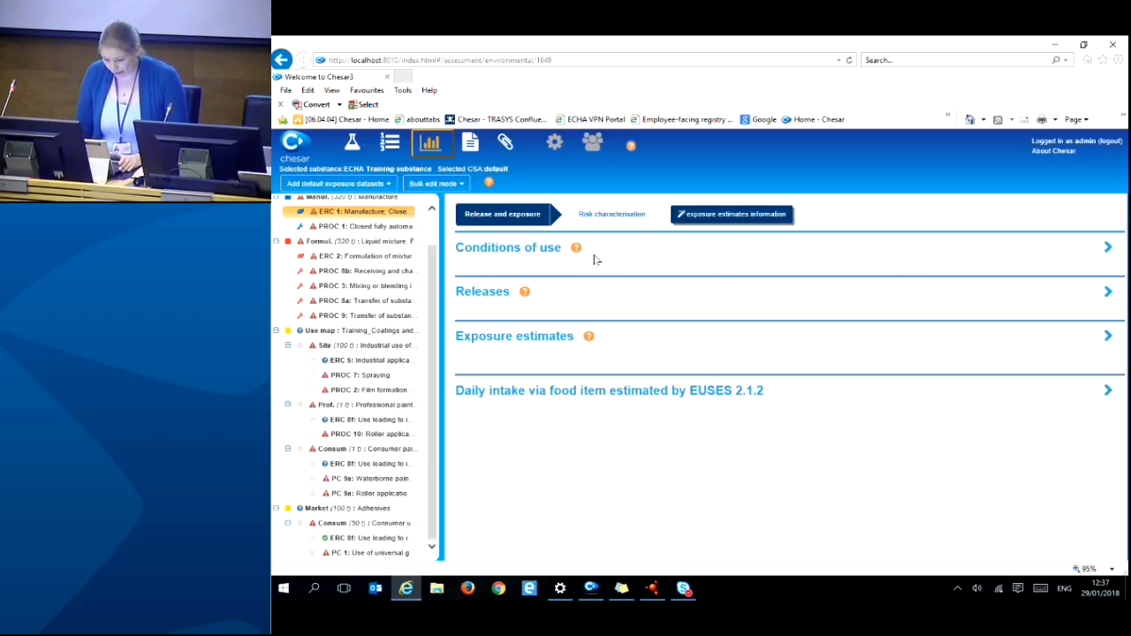
click(1107, 248)
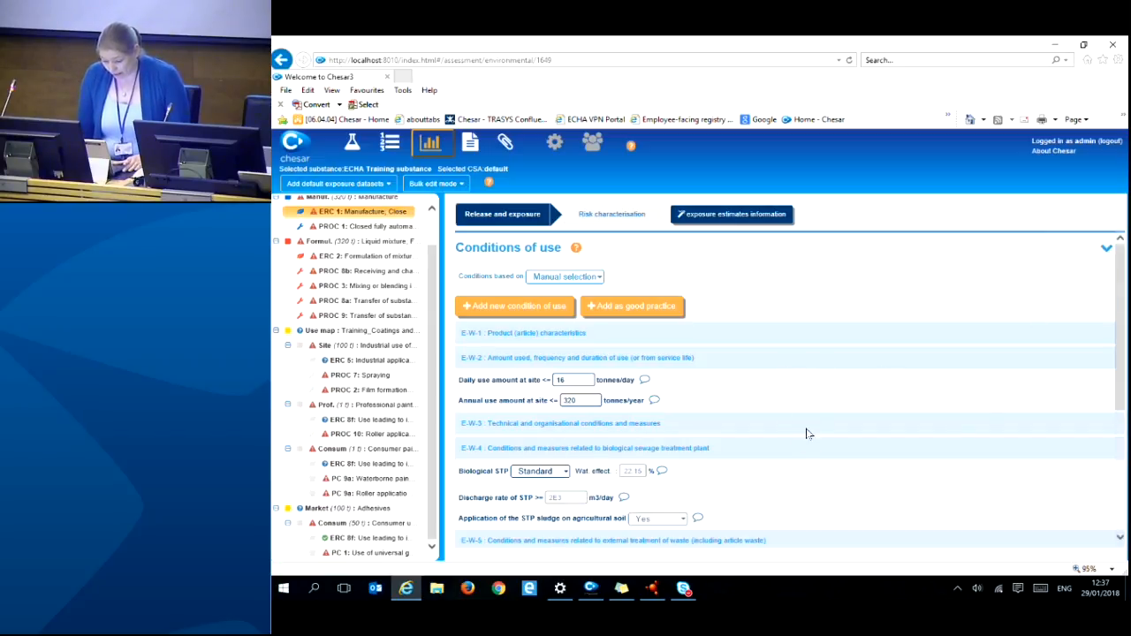
scroll(655, 415, down, 2)
scroll(655, 414, up, 2)
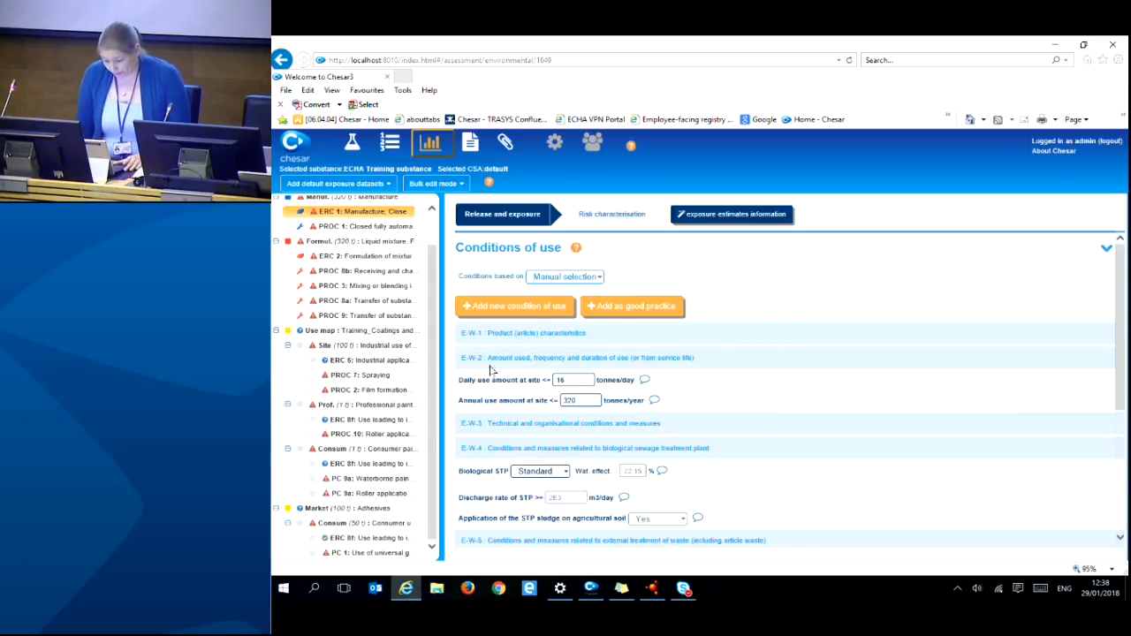
scroll(841, 474, down, 2)
scroll(839, 474, up, 1)
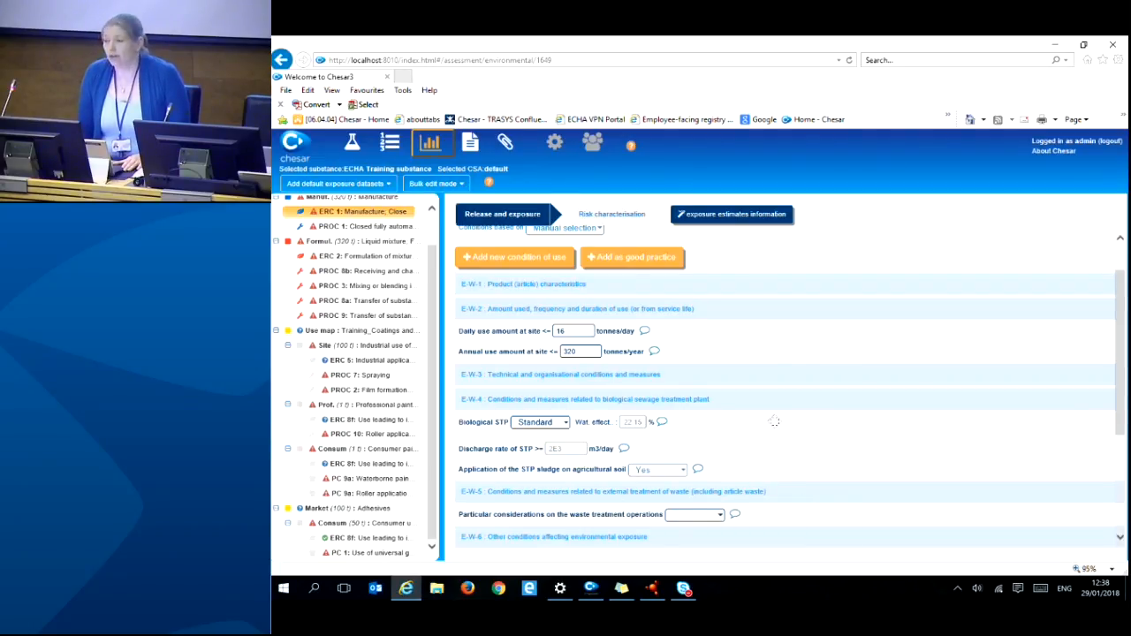
scroll(781, 426, down, 2)
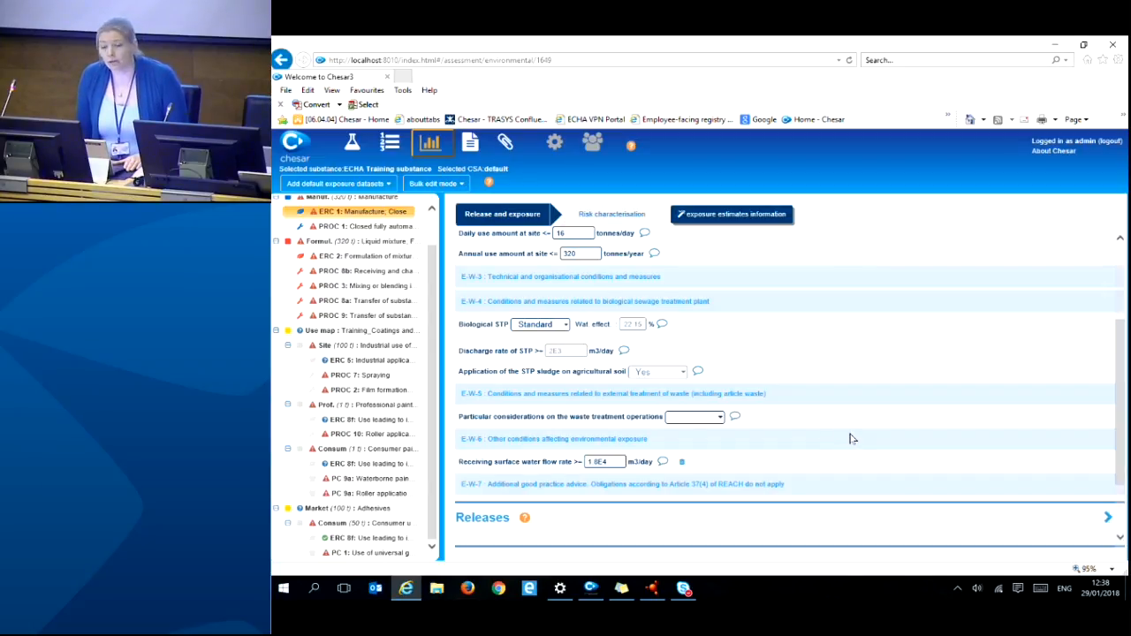
scroll(852, 437, up, 3)
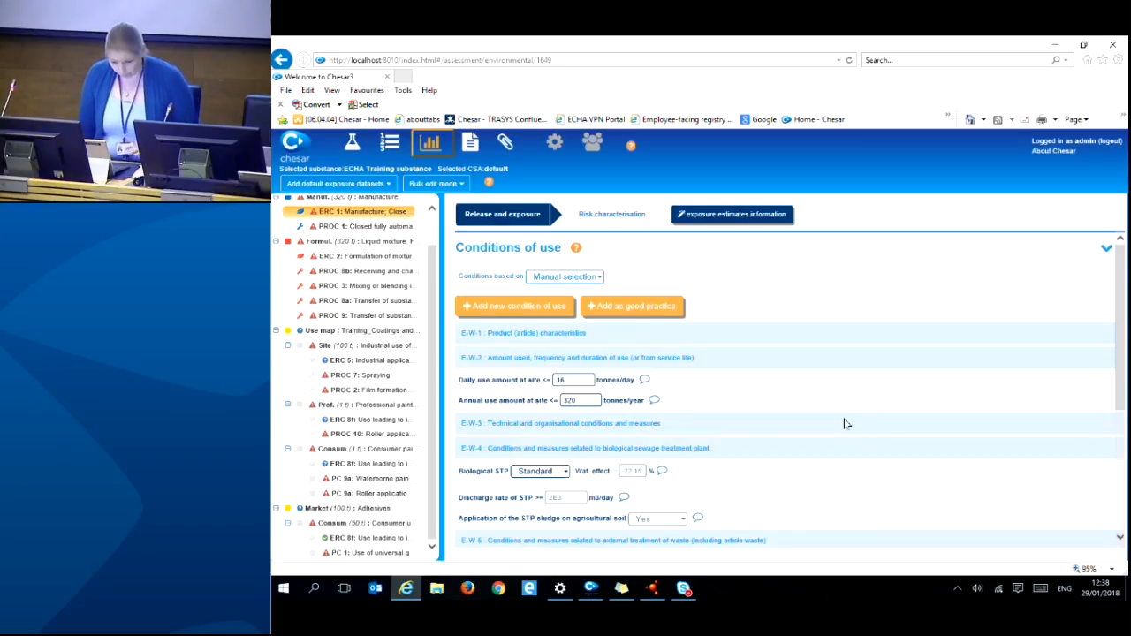
- Review the PROC 1 worker conditions: liquid at 100%, 8 h/day, basic general ventilation, indoor, 40 °C
click(392, 227)
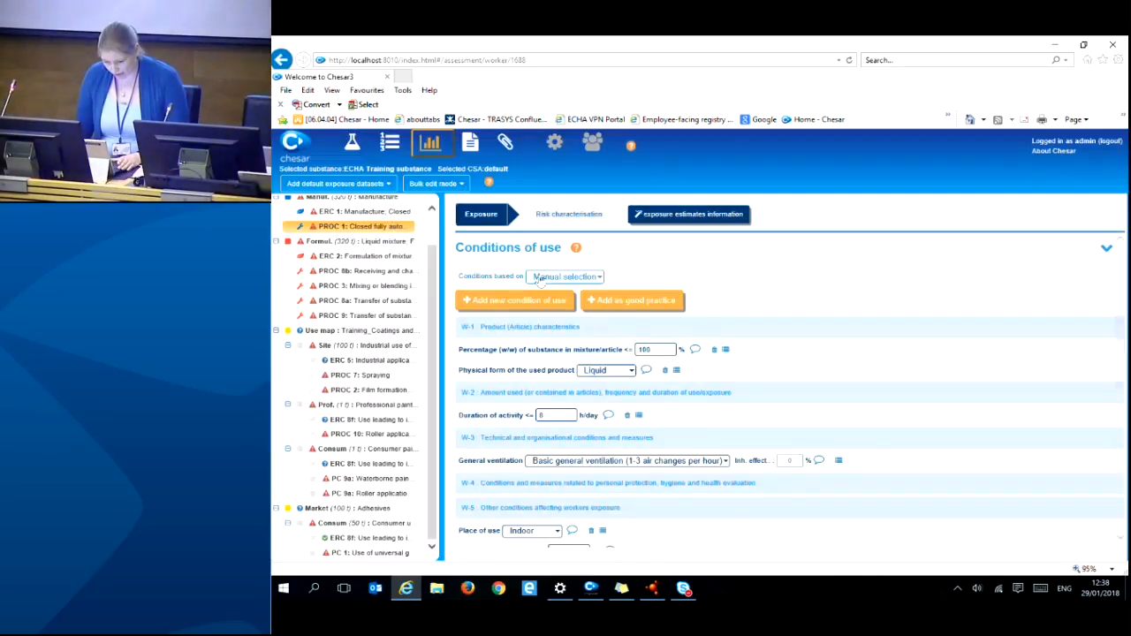
scroll(770, 366, down, 1)
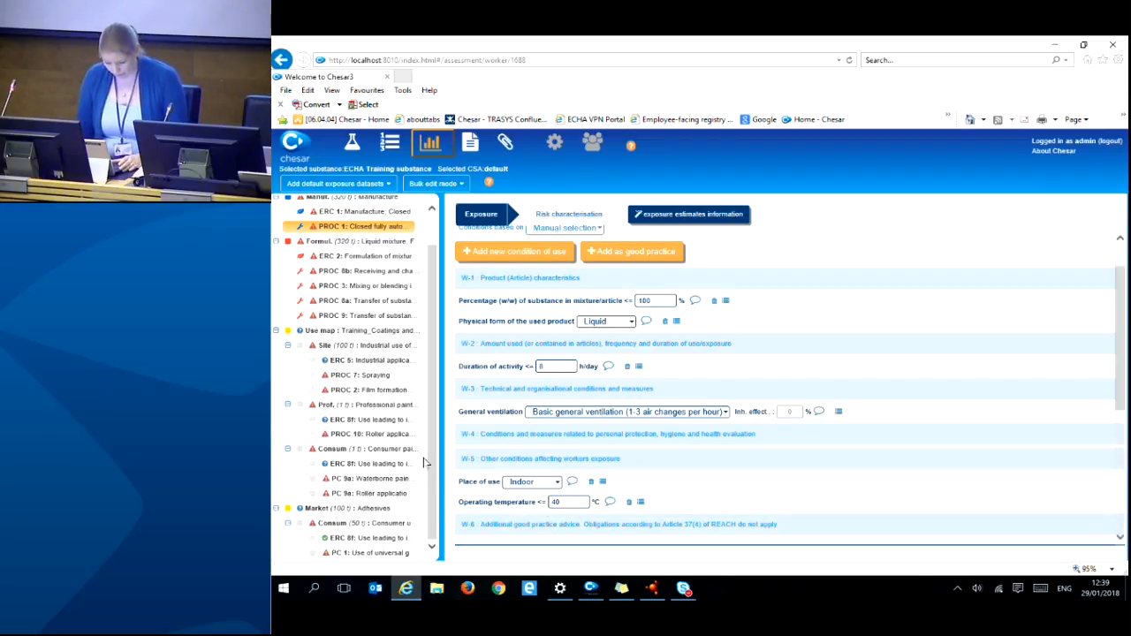
- Glance at the PC 9a Waterborne paint consumer assessment, then go back to the ERC 1 environmental conditions of use
click(361, 479)
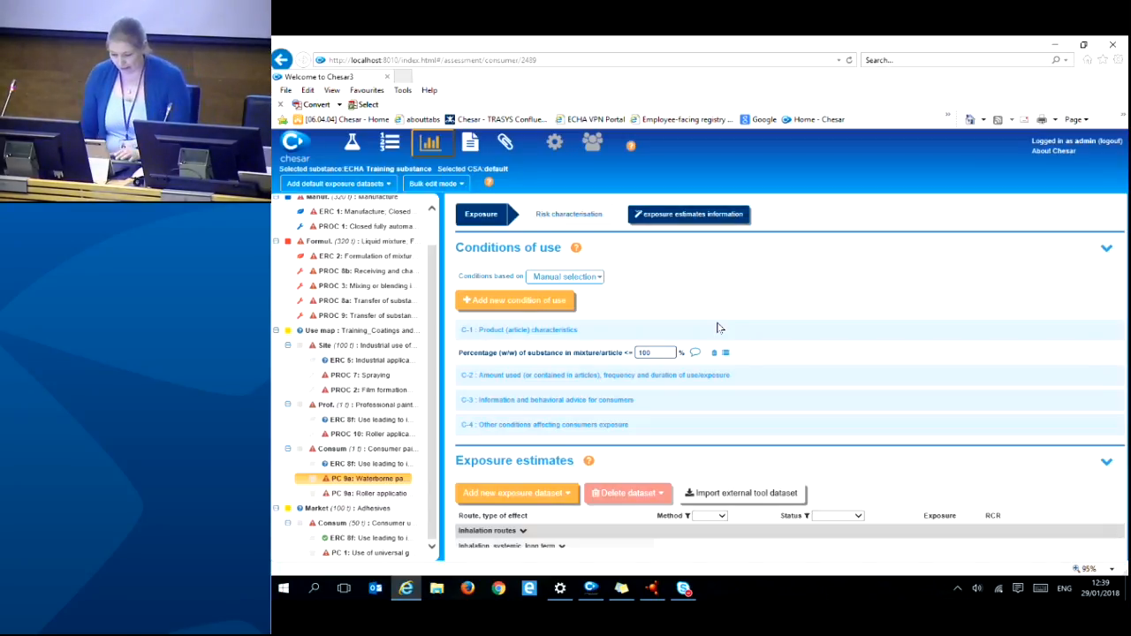
click(384, 213)
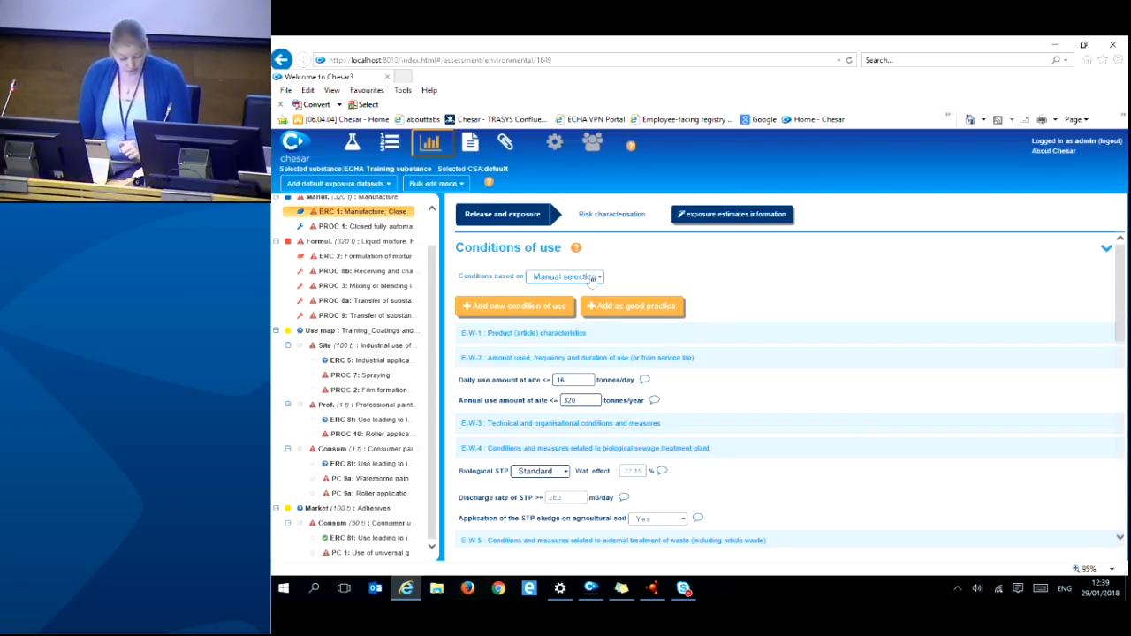
click(515, 308)
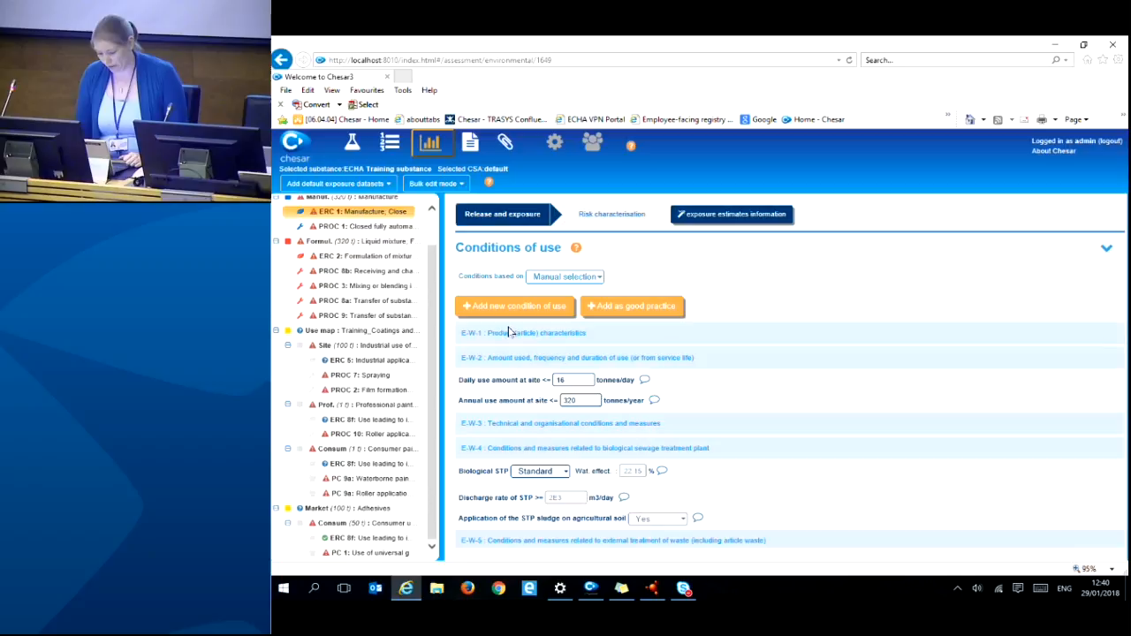
click(556, 277)
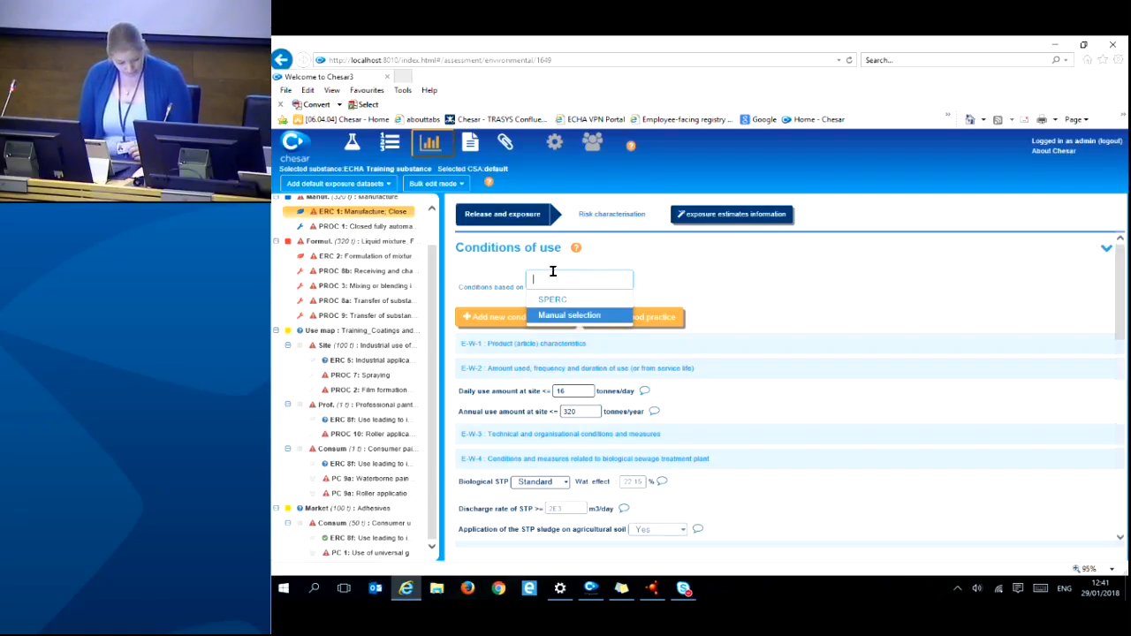
click(780, 298)
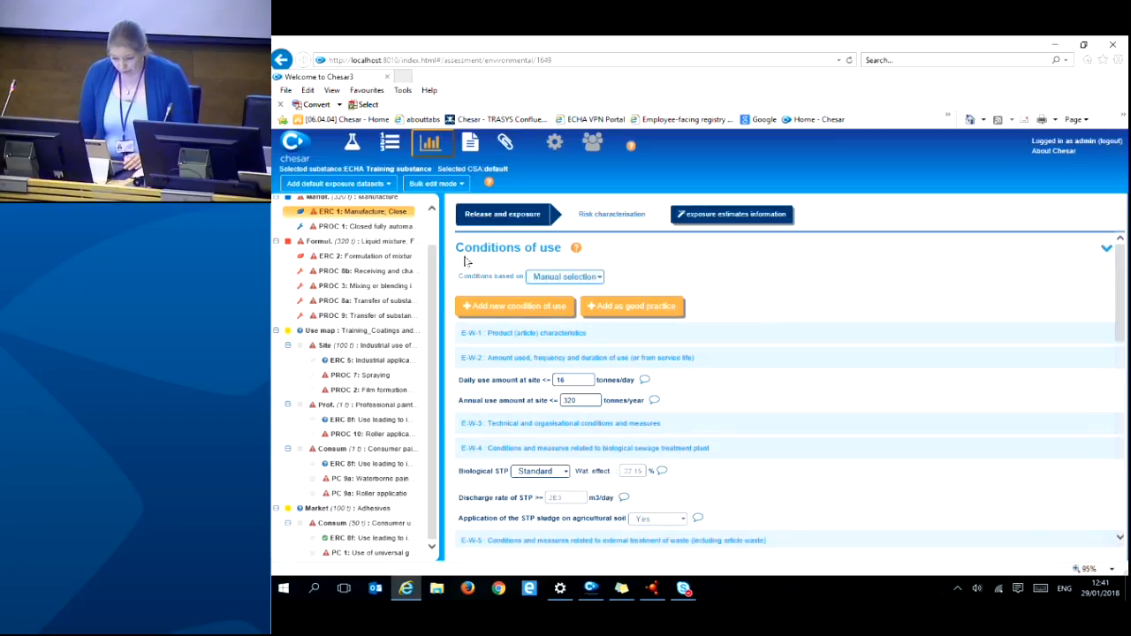
click(389, 227)
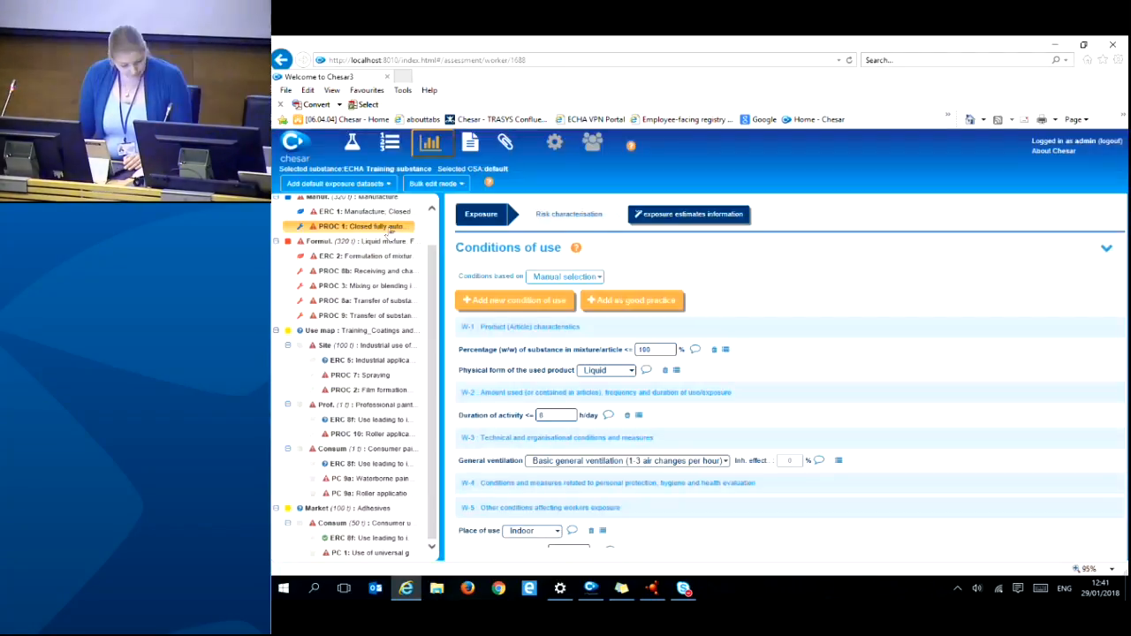
- Check the PROC 1 'Conditions based on' sources, keeping Manual selection instead of SWED
click(566, 276)
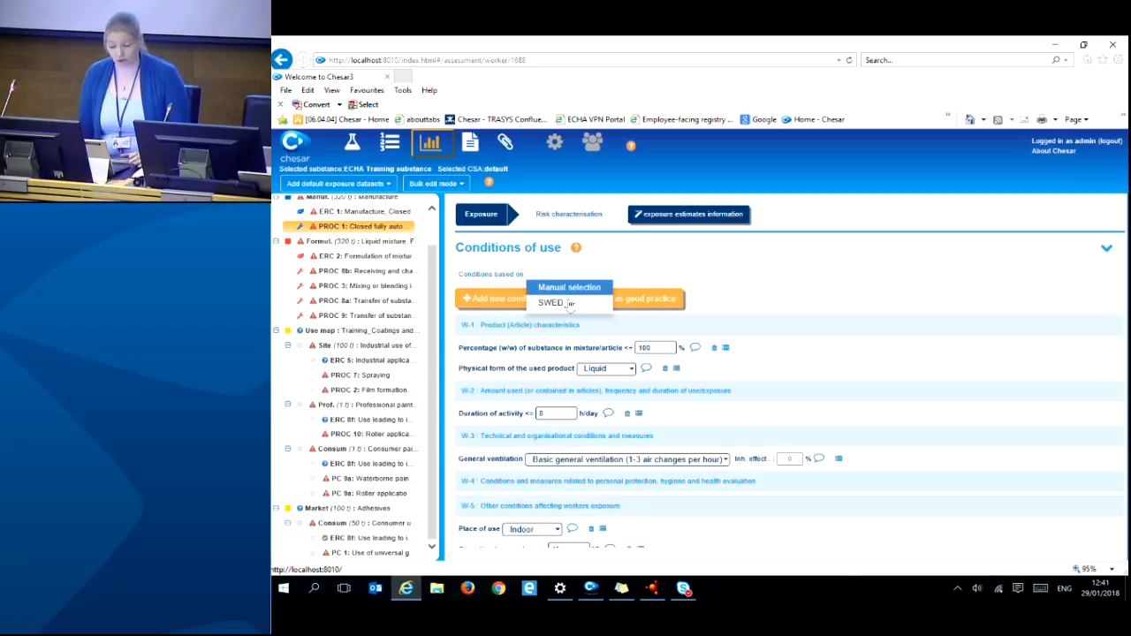
click(768, 281)
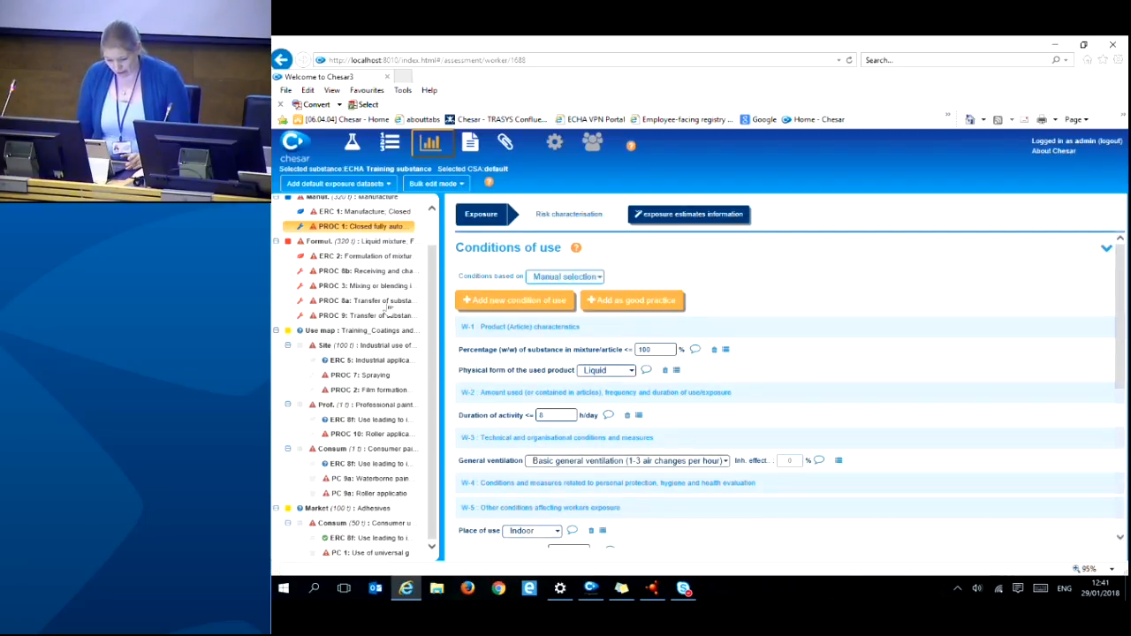
- Open the PC 9a Waterborne paint consumer assessment and check its condition sources, keeping Manual selection over SCED/TRA
click(355, 482)
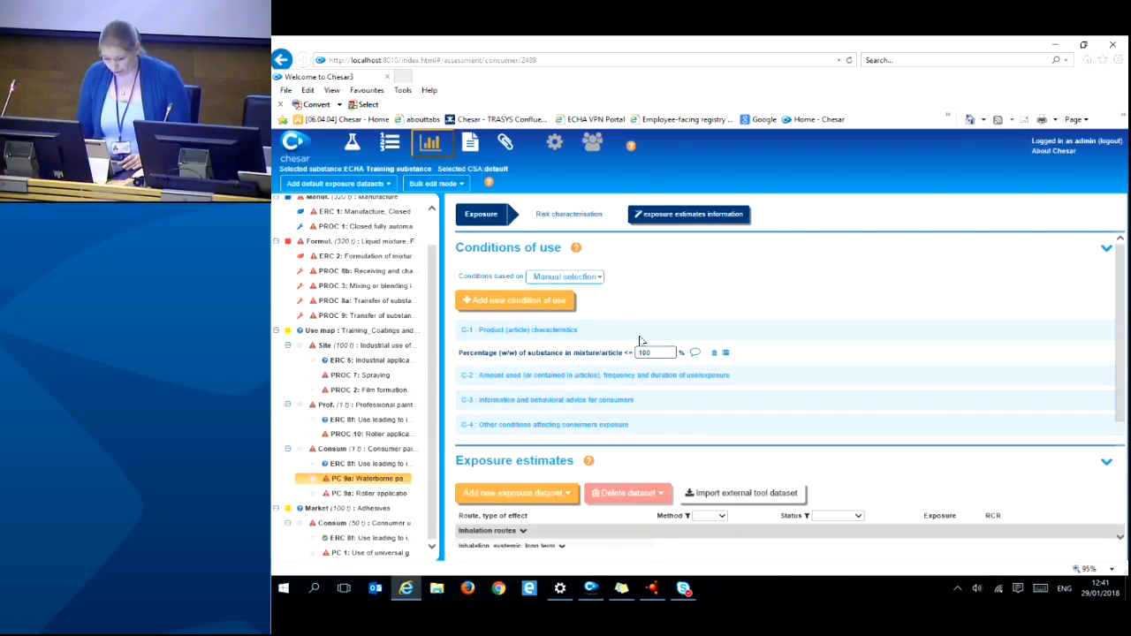
click(597, 278)
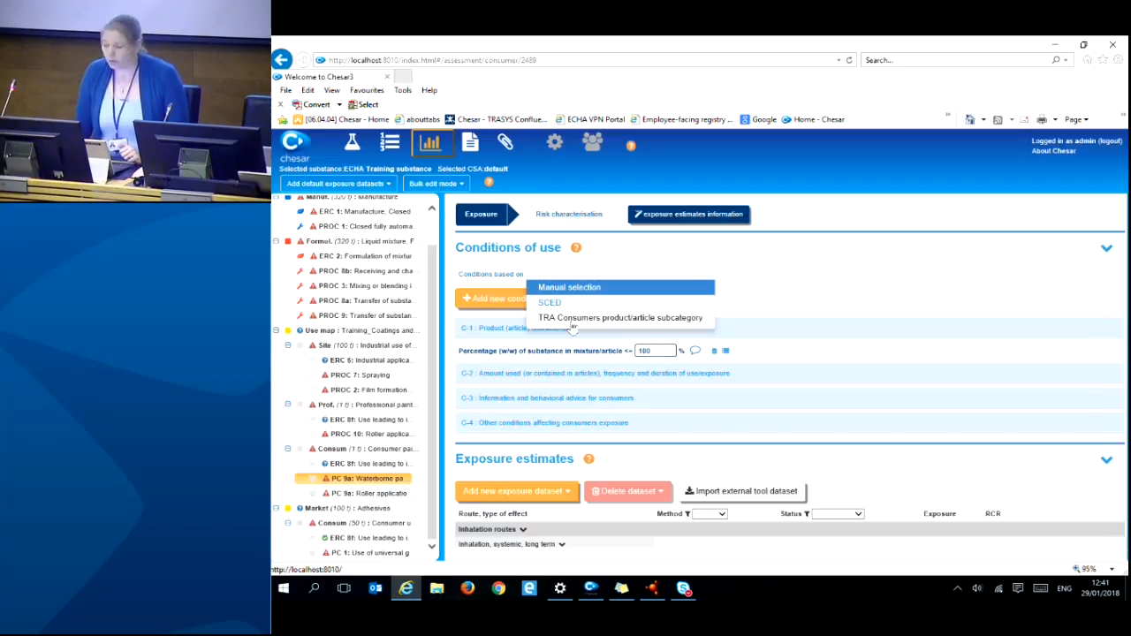
click(841, 271)
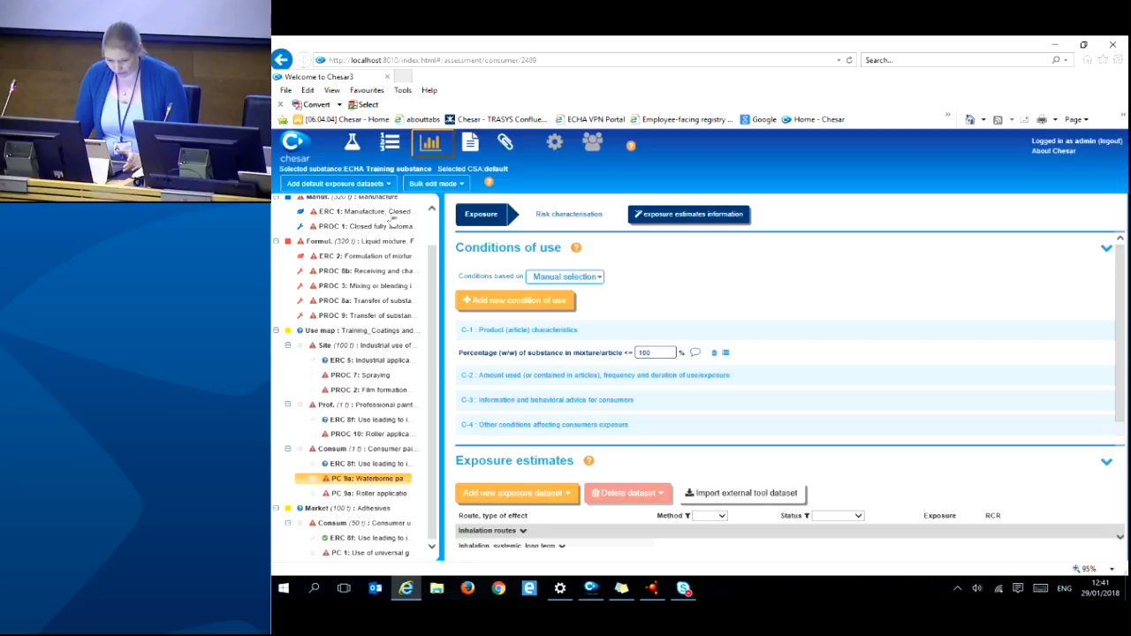
- Check the ERC 1 water release estimation methods, leaving water ERC based with 960 kg/day local release
click(394, 213)
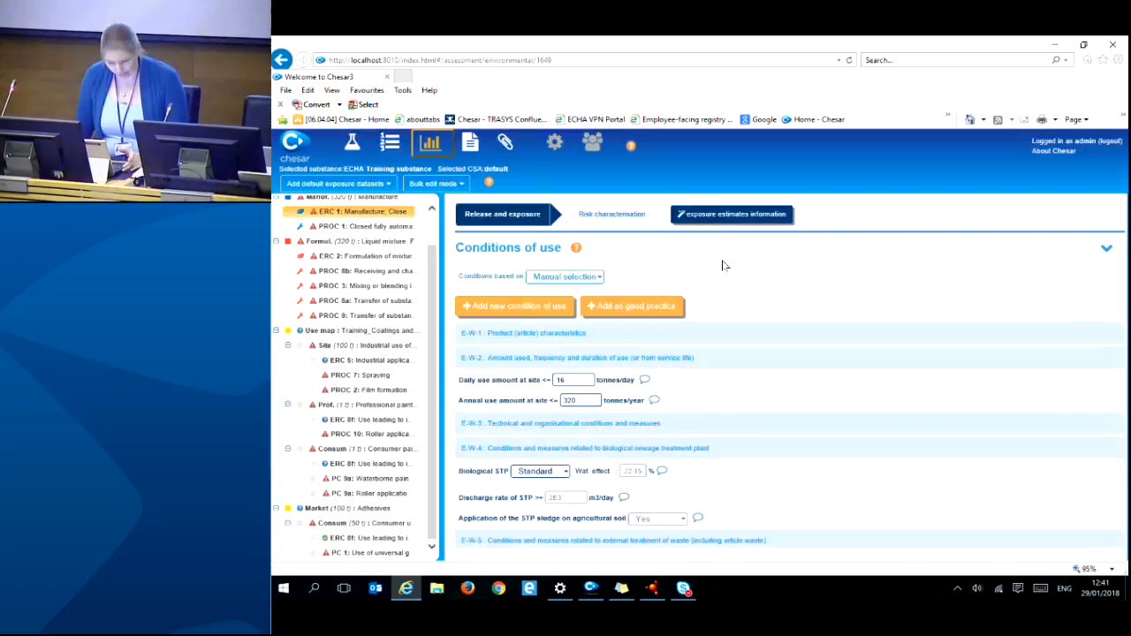
scroll(849, 288, down, 6)
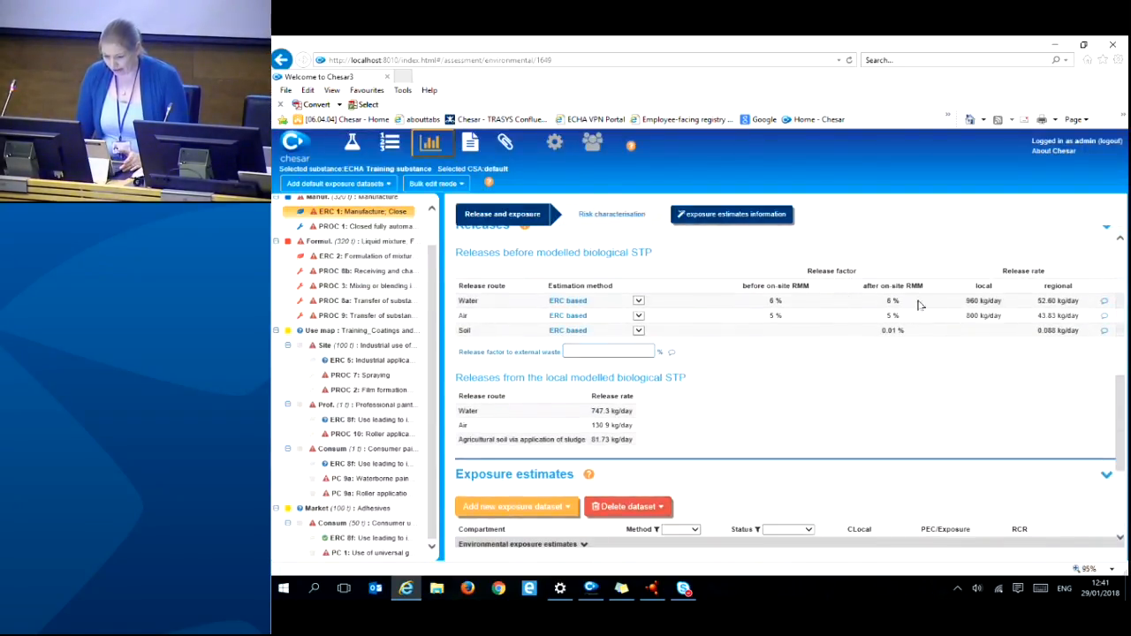
scroll(499, 279, up, 1)
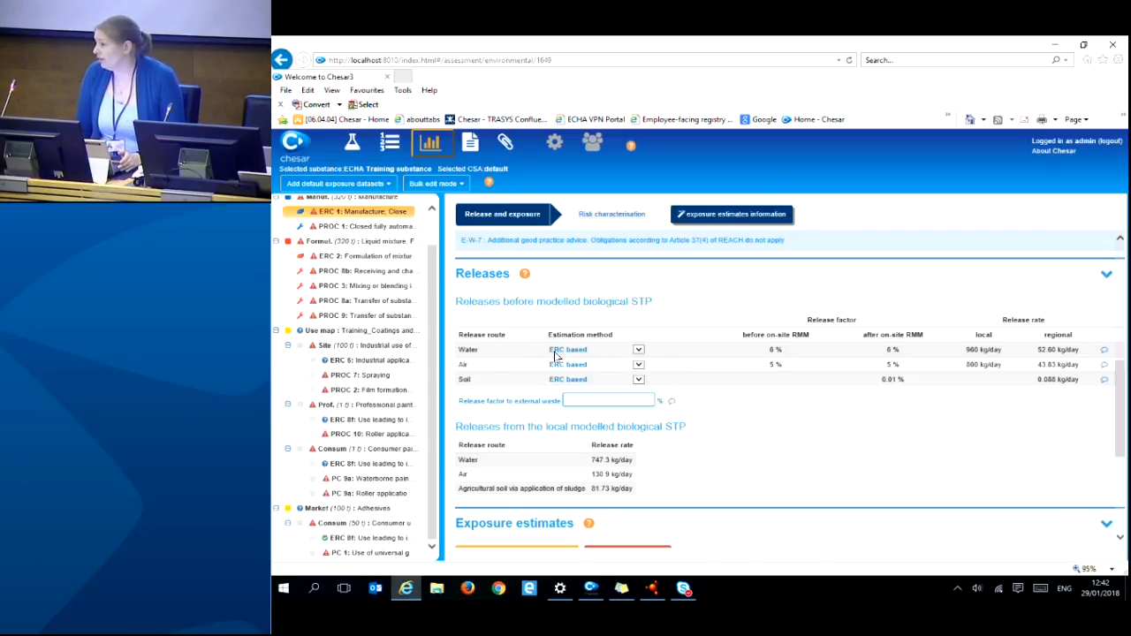
click(639, 350)
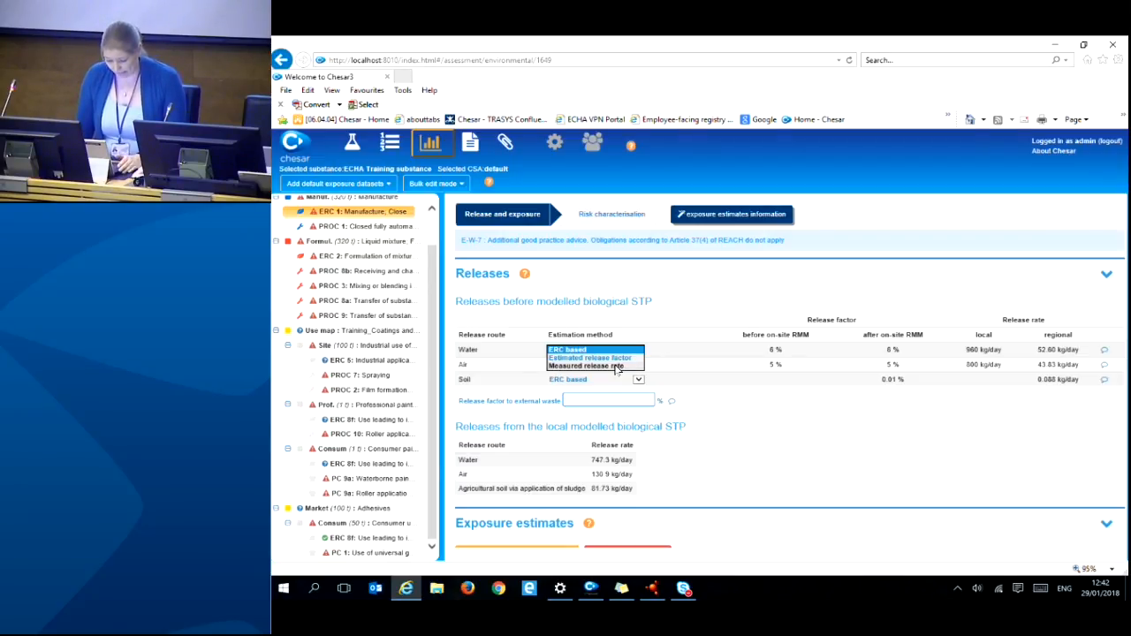
click(734, 319)
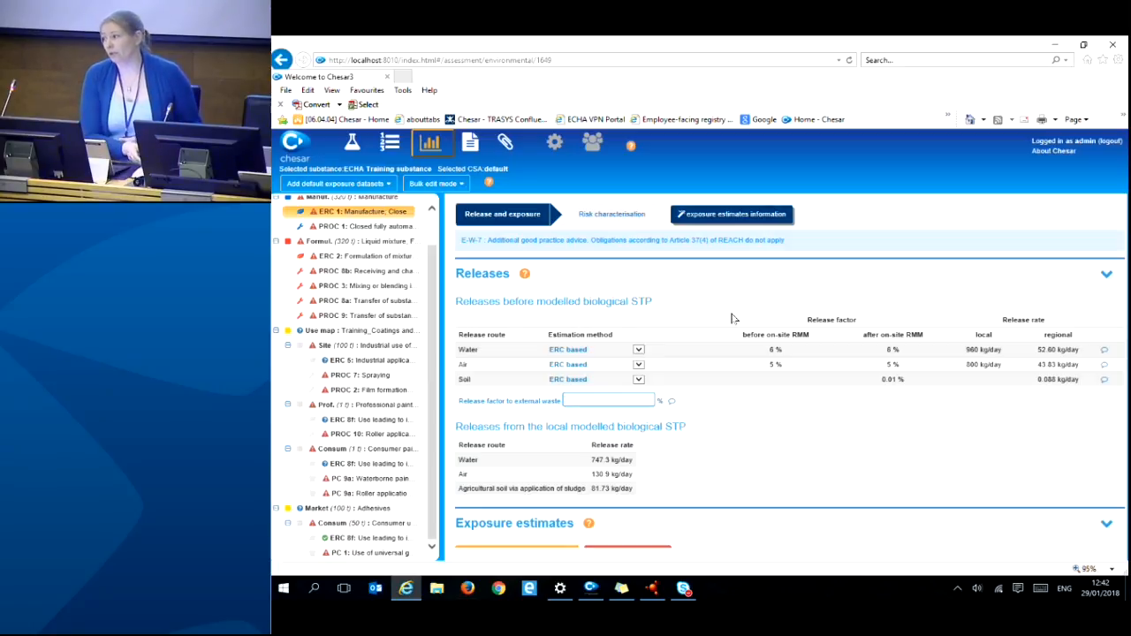
scroll(732, 319, up, 4)
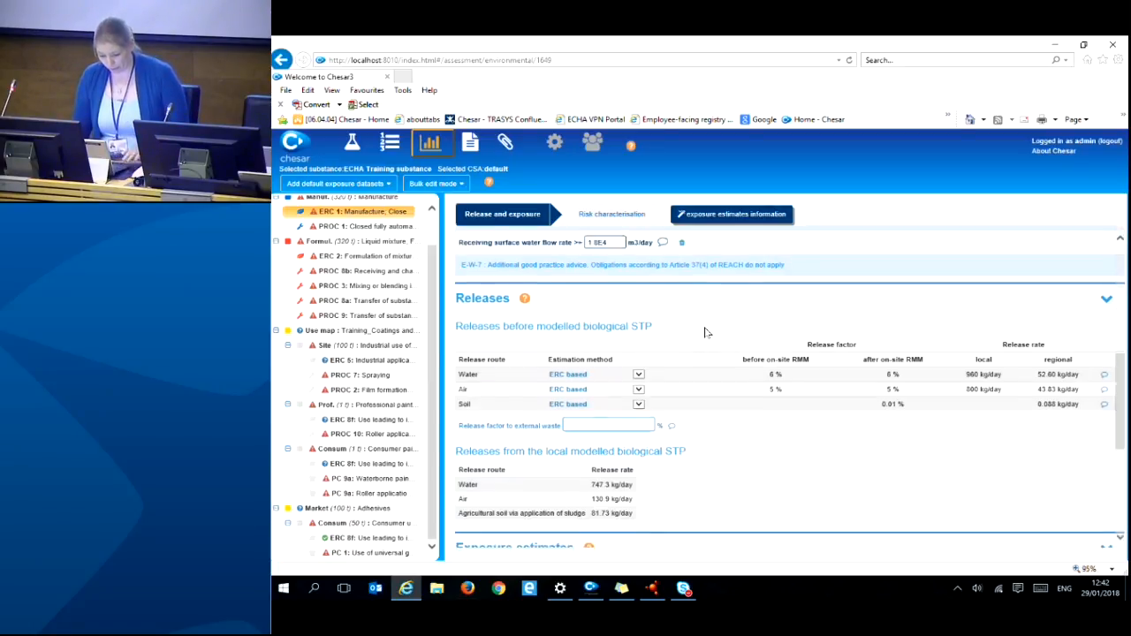
- Review the ERC 1 exposure estimates (sewage treatment plant RCR 250.7, man via environment RCR 11.93), then open PROC 1
scroll(707, 327, down, 5)
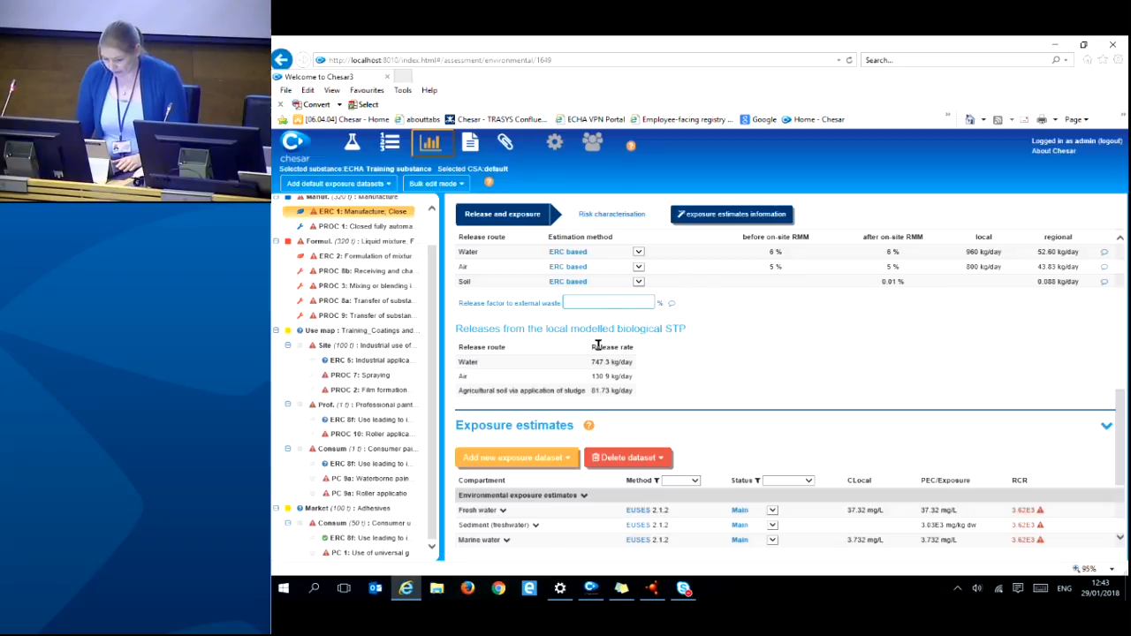
scroll(817, 314, down, 1)
scroll(849, 310, down, 2)
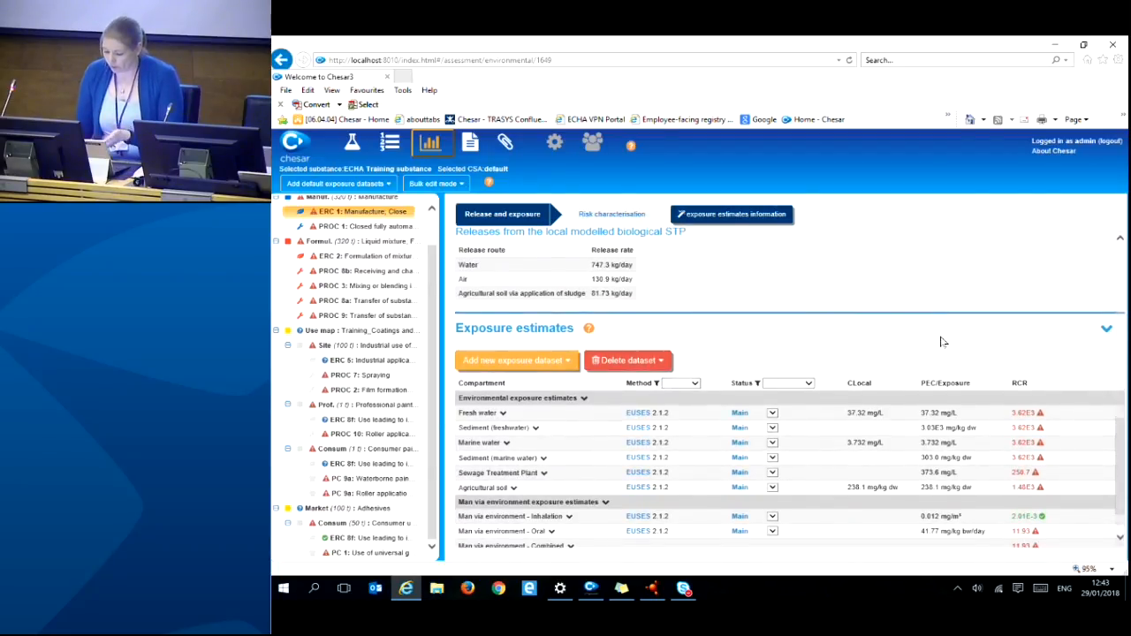
scroll(927, 338, down, 1)
scroll(927, 338, down, 1)
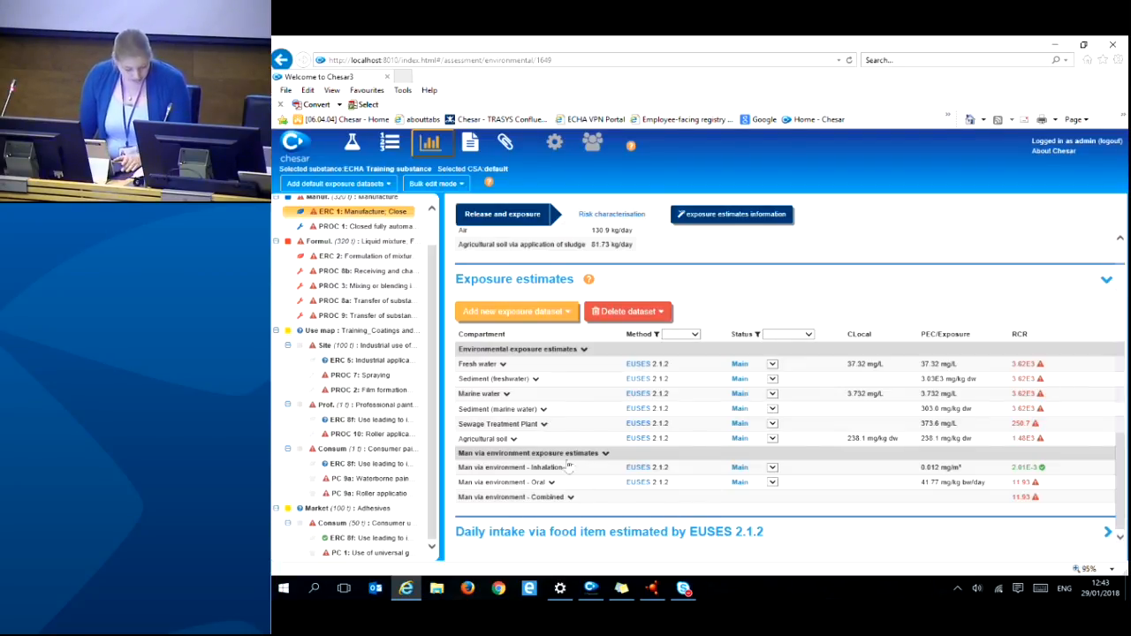
click(364, 227)
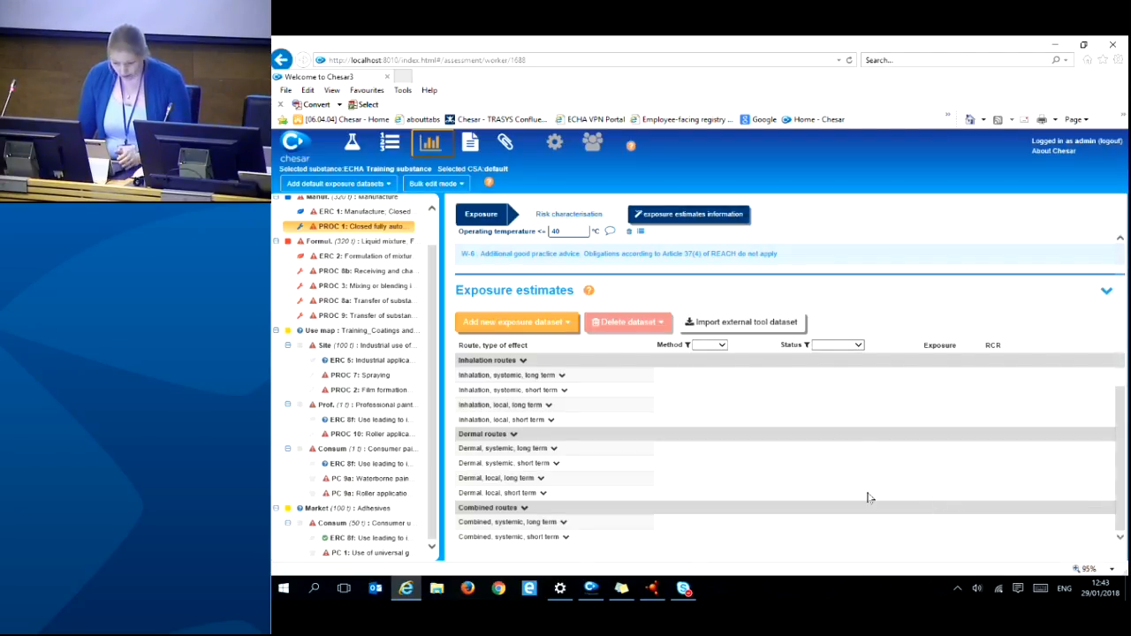
- Inspect the ERC 1 exposure dataset types without adding one, then return to the PROC 1 worker conditions
click(378, 212)
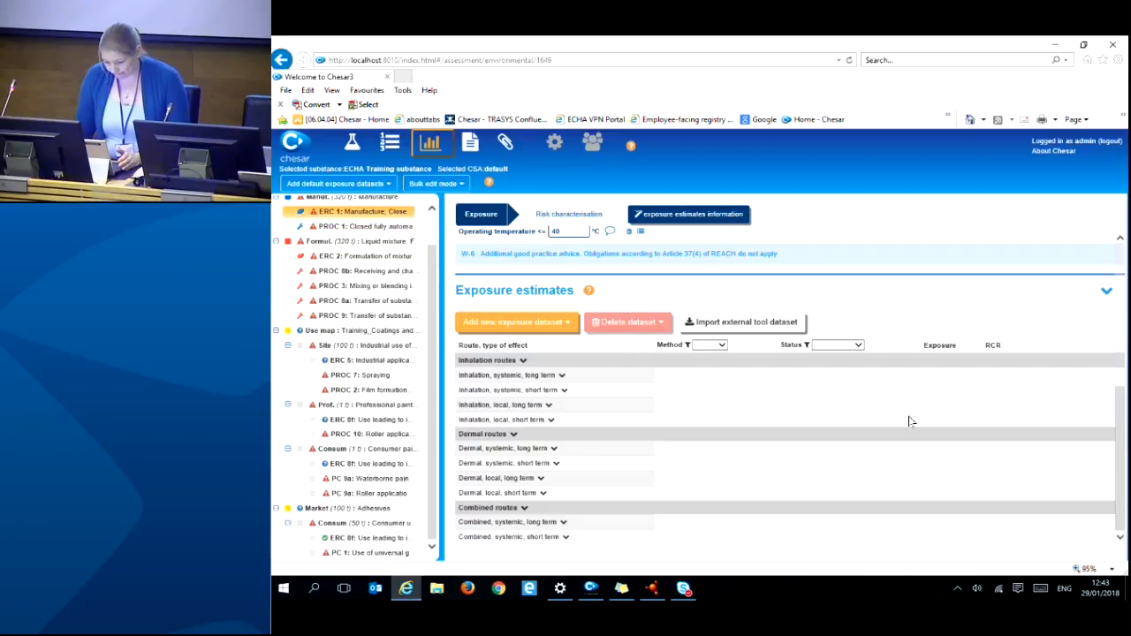
scroll(878, 404, down, 3)
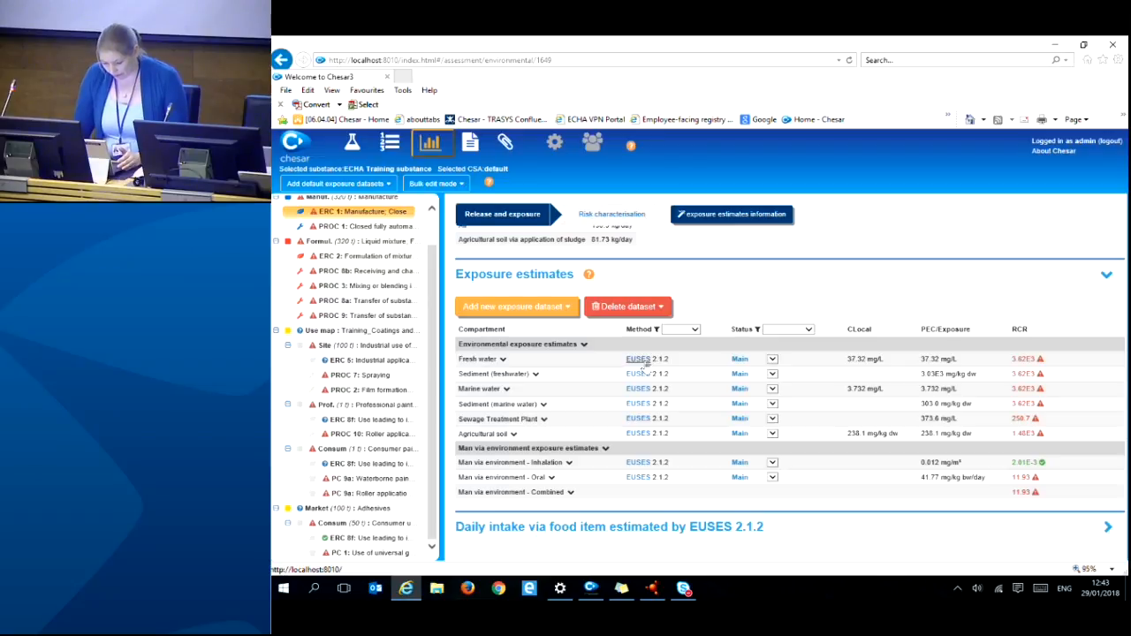
click(542, 311)
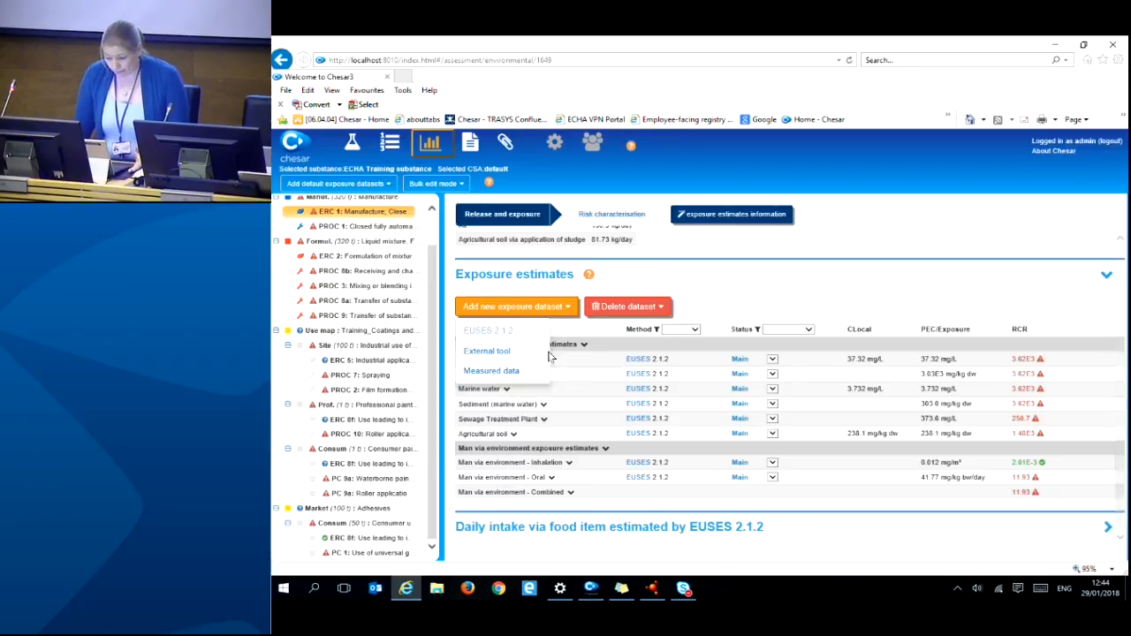
click(752, 306)
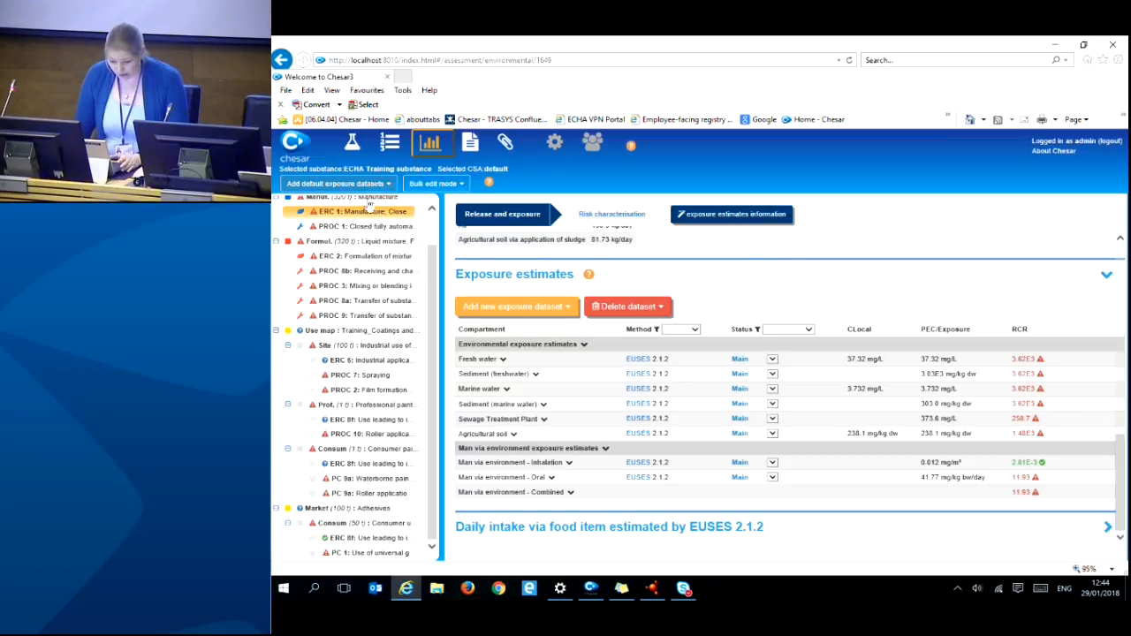
click(362, 228)
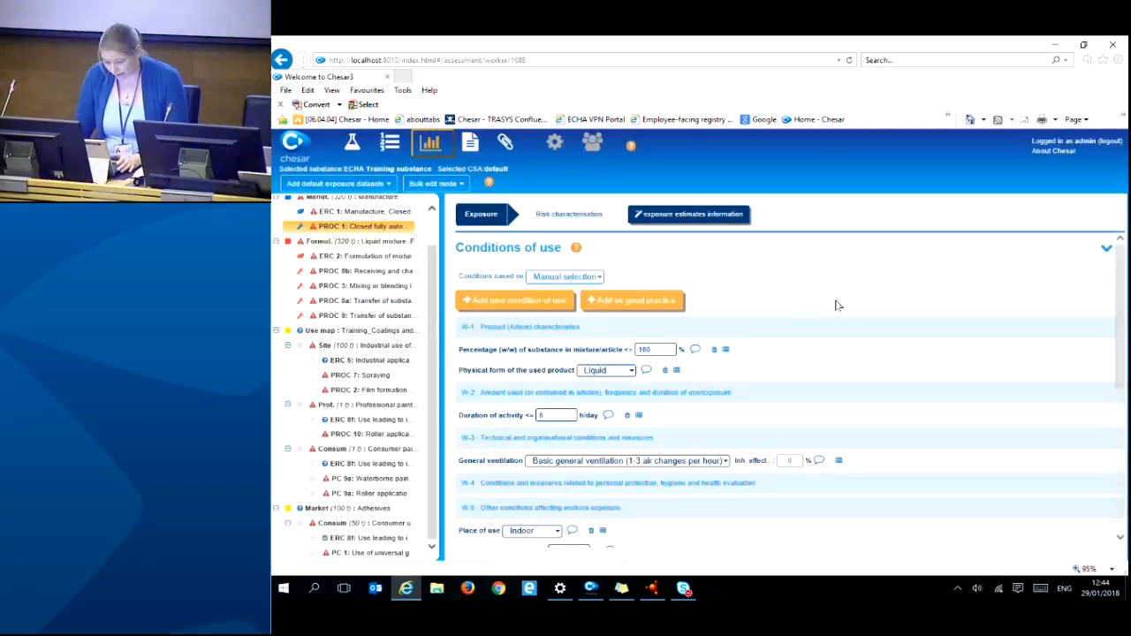
click(567, 324)
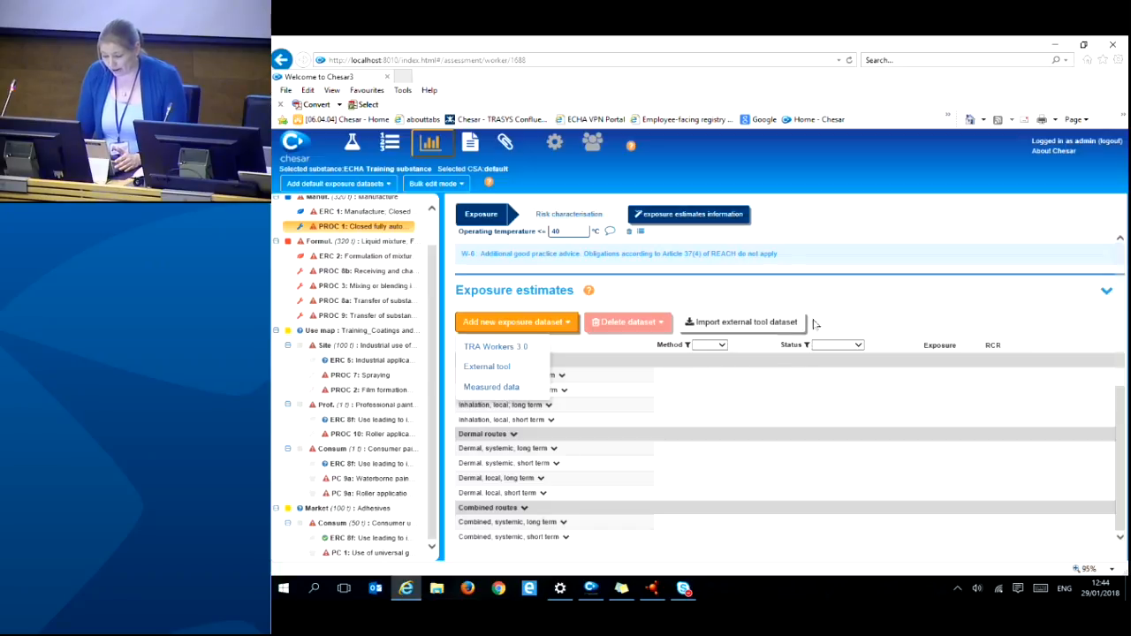
click(842, 313)
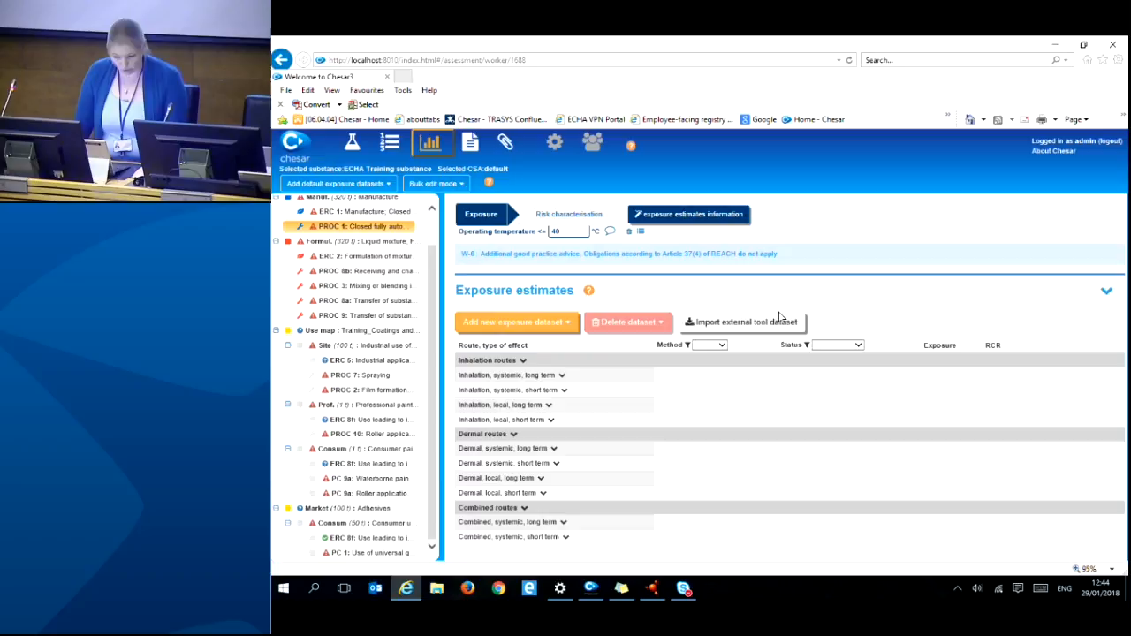
click(414, 215)
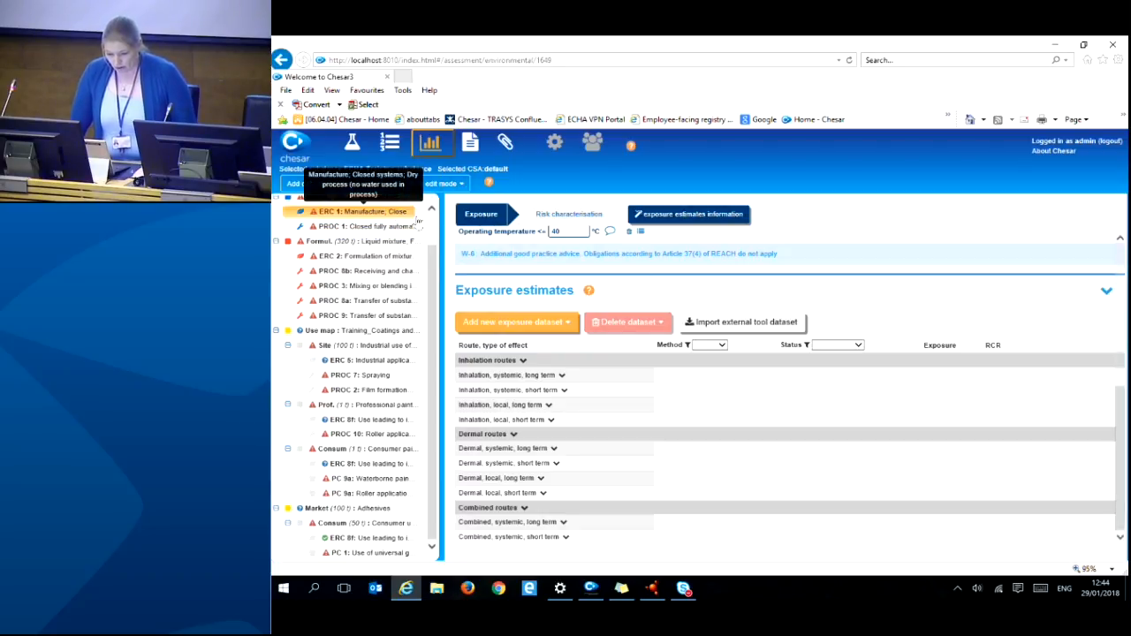
- Scroll to the ERC 1 exposure estimates table, showing agricultural soil at 238.1 mg/kg dw with RCR 1.48E3
scroll(914, 411, down, 5)
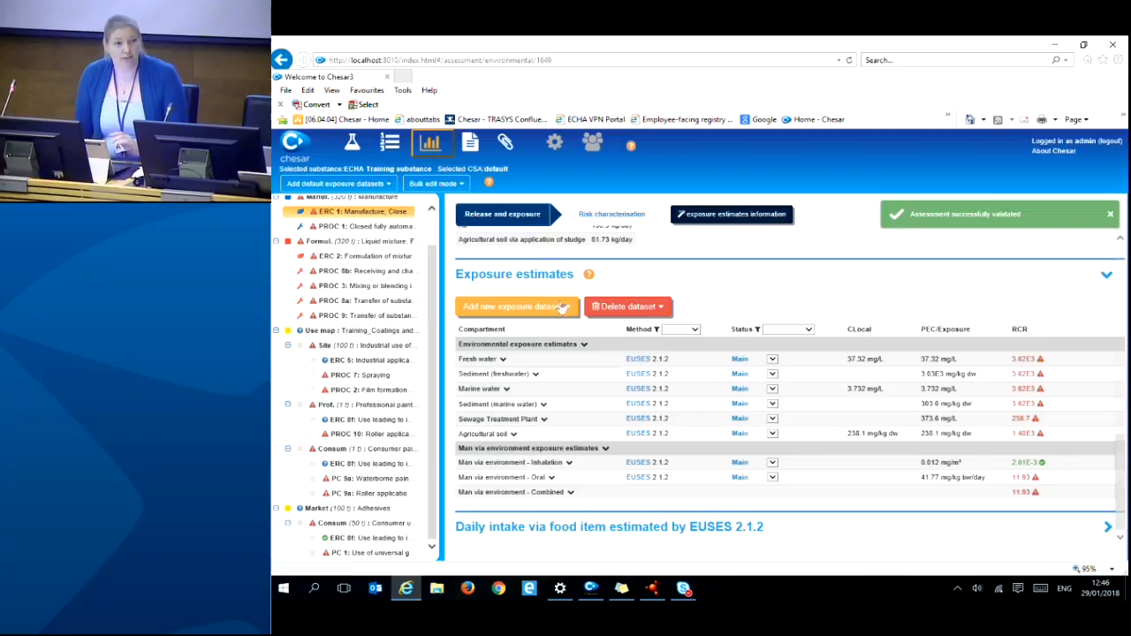
- Show the ERC 1 risk characterisation: not PBT/vPvB, fresh water PNEC 0.01 mg/L, RCR 3.62E3
click(612, 215)
scroll(707, 301, up, 2)
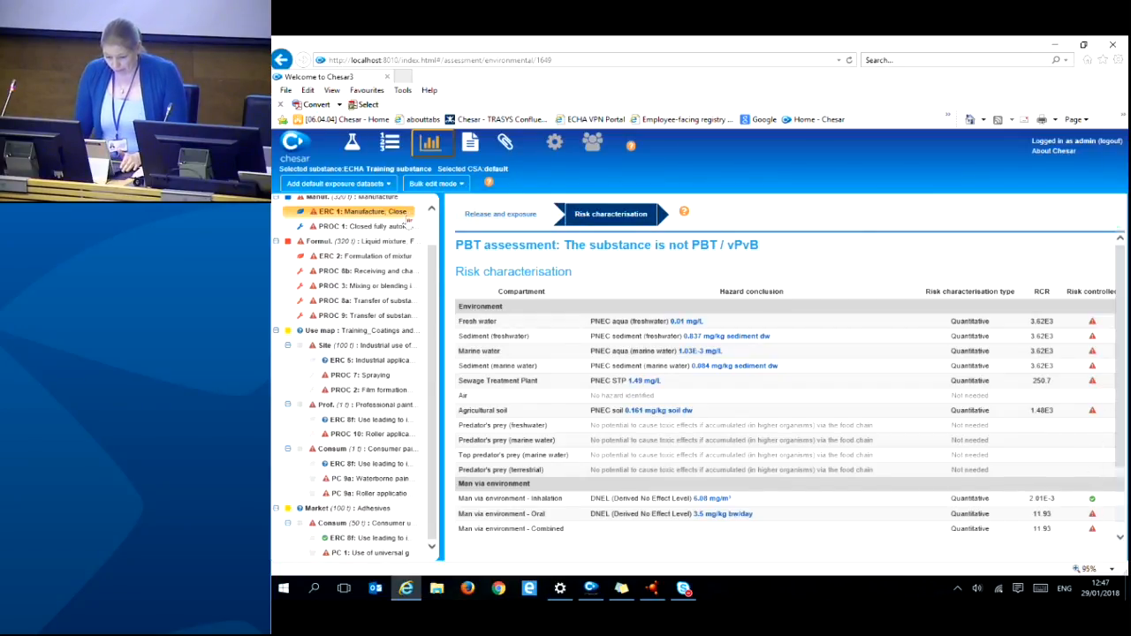
- Show PROC 1's worker risk characterisation and mark local long-term inhalation risk as controlled
click(394, 228)
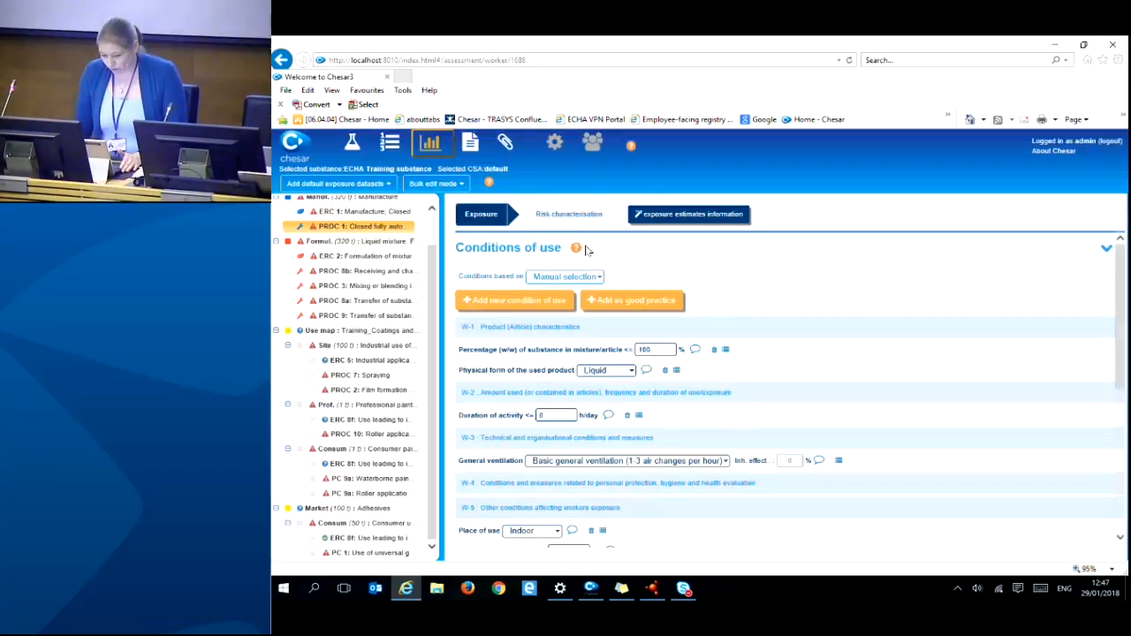
click(578, 220)
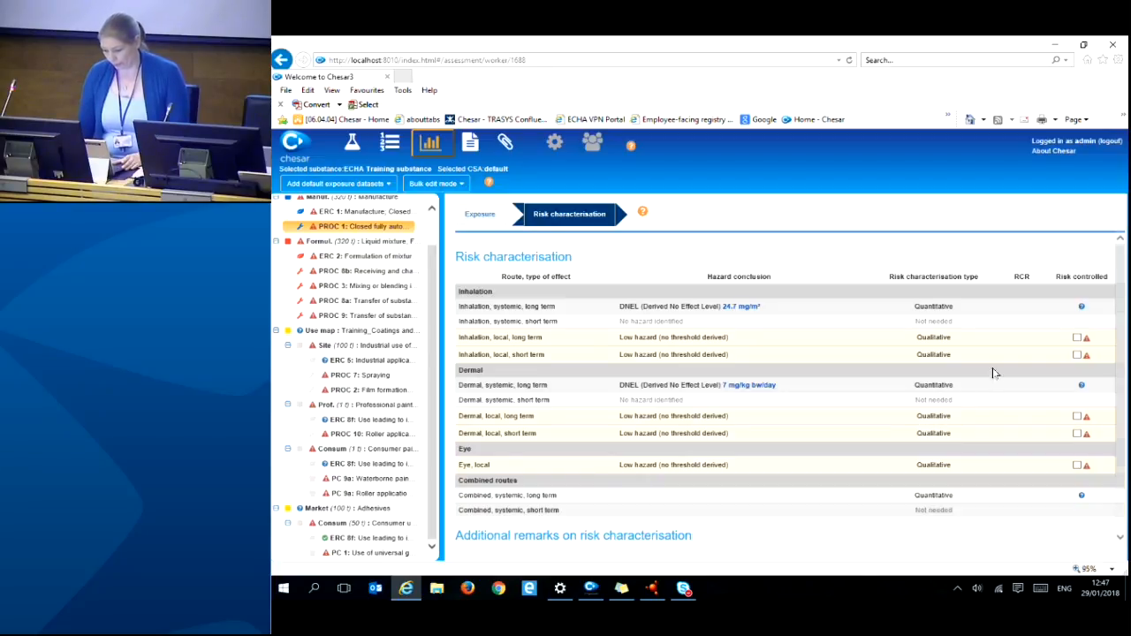
click(1077, 338)
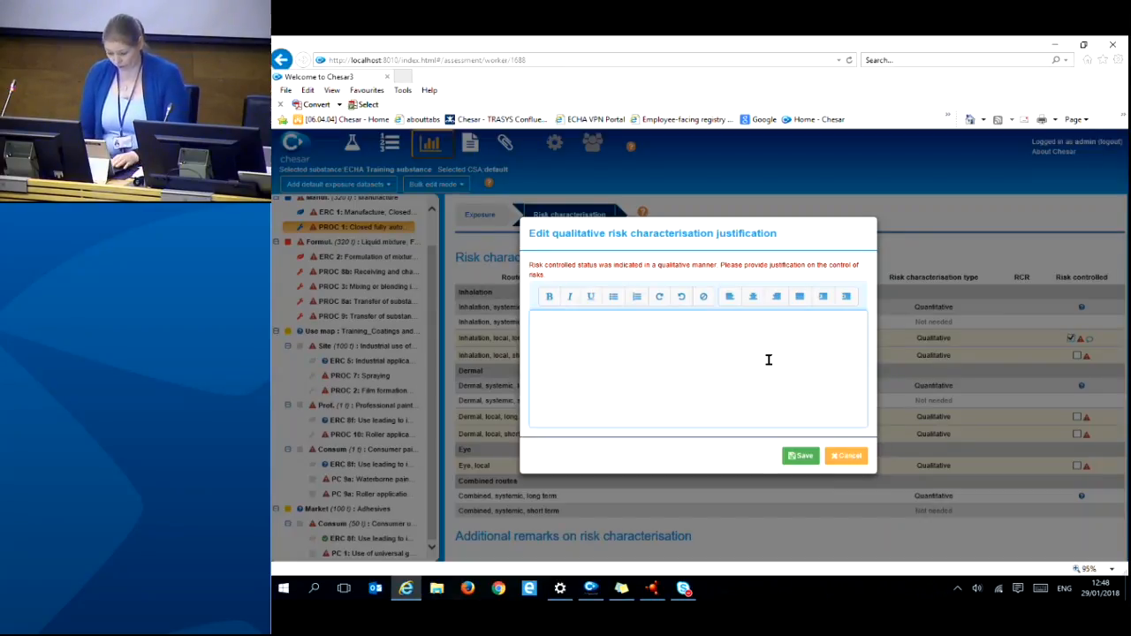
- Save 'justification' as the qualitative justification for PROC 1's local long-term inhalation risk
text(justificatio)
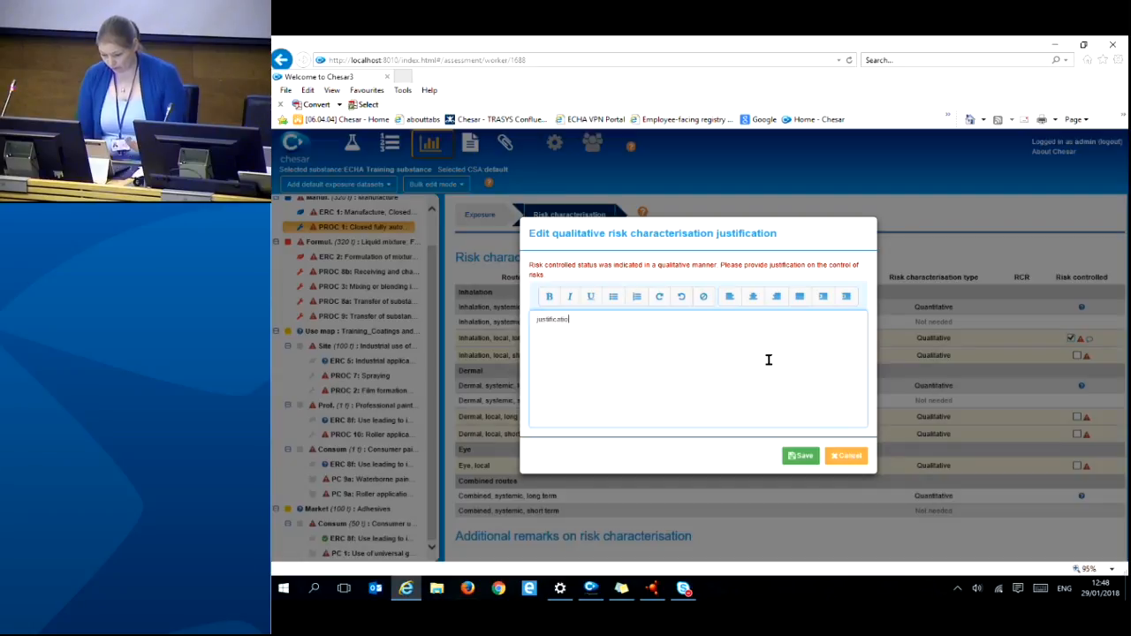
text(n)
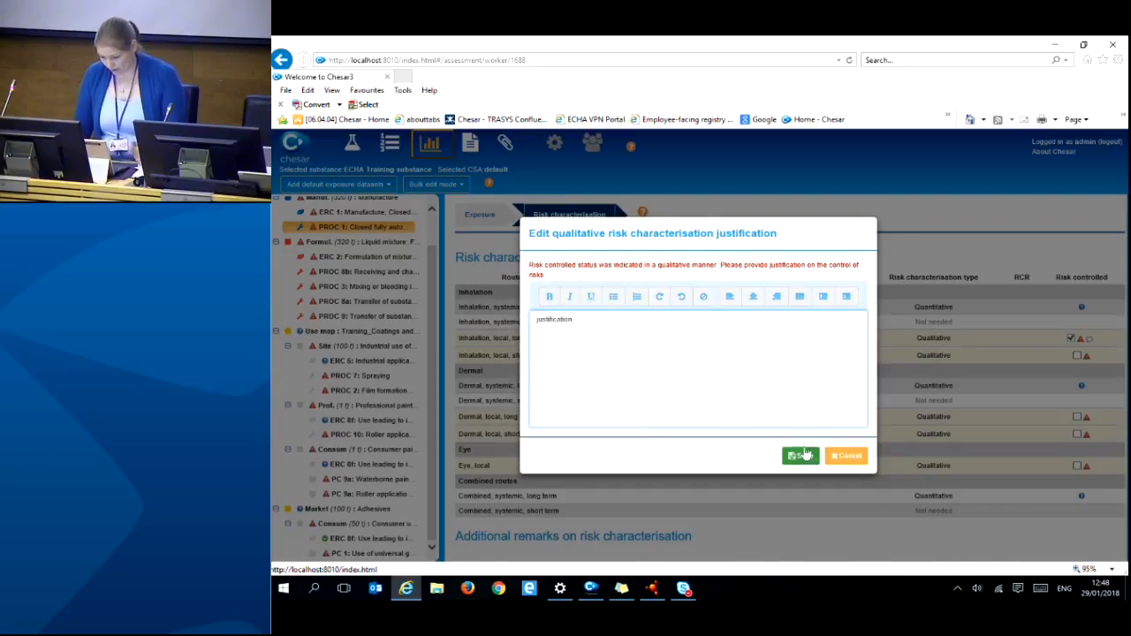
click(800, 455)
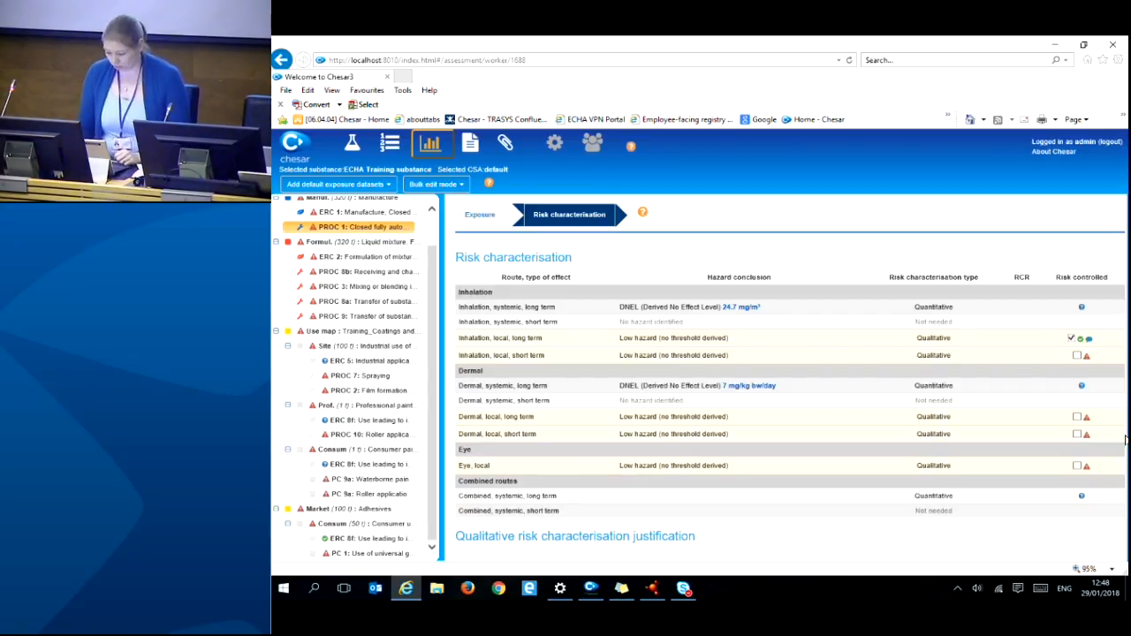
scroll(1087, 431, down, 2)
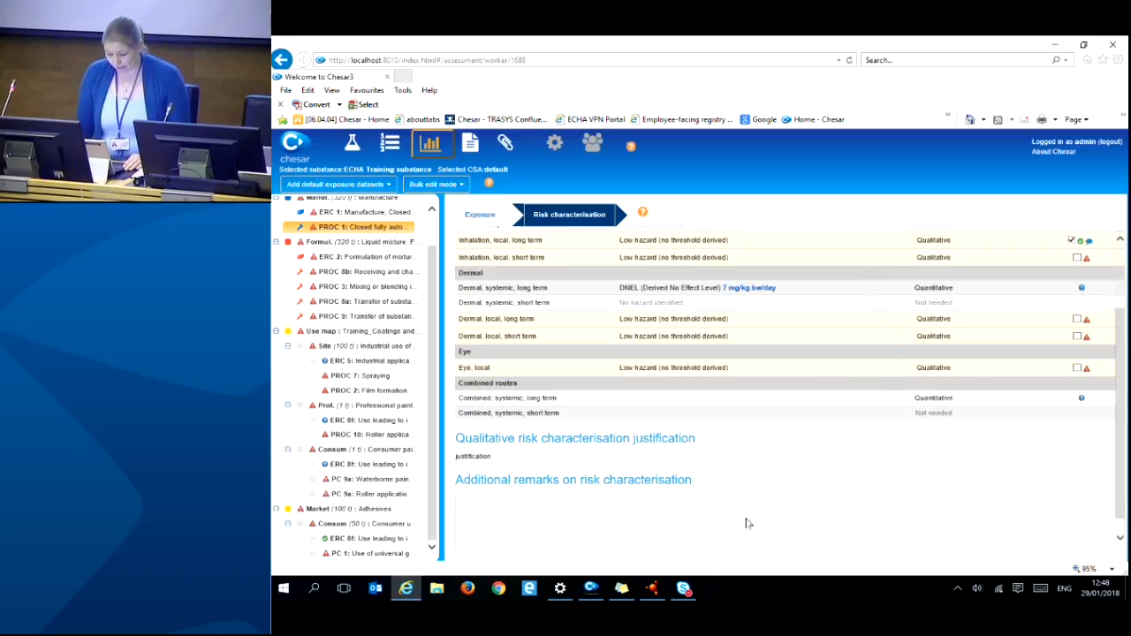
scroll(609, 468, down, 1)
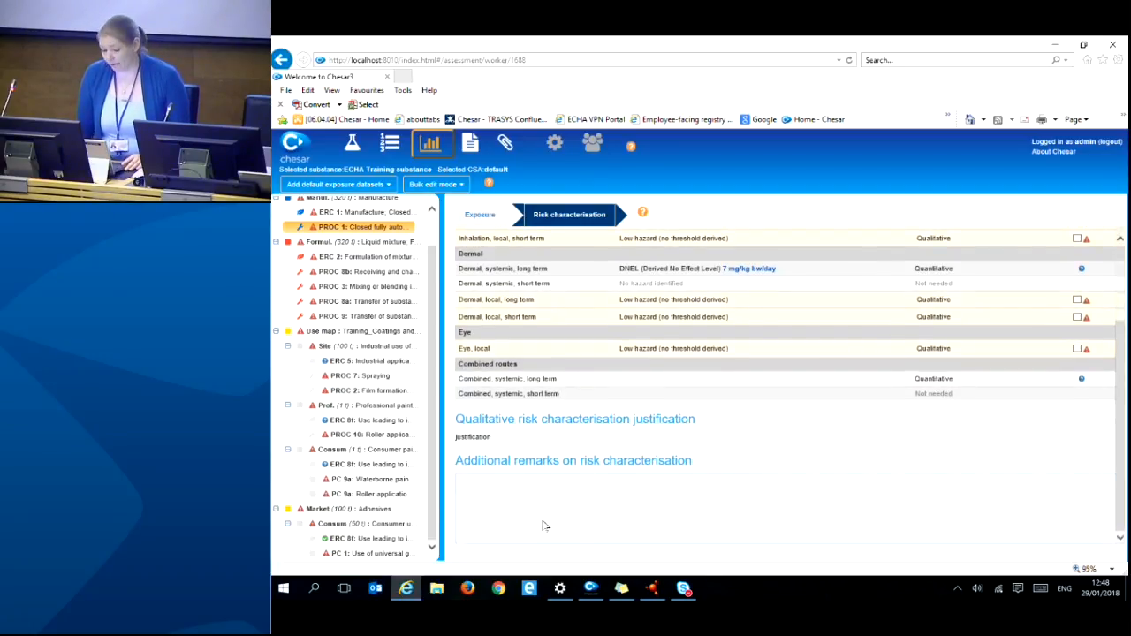
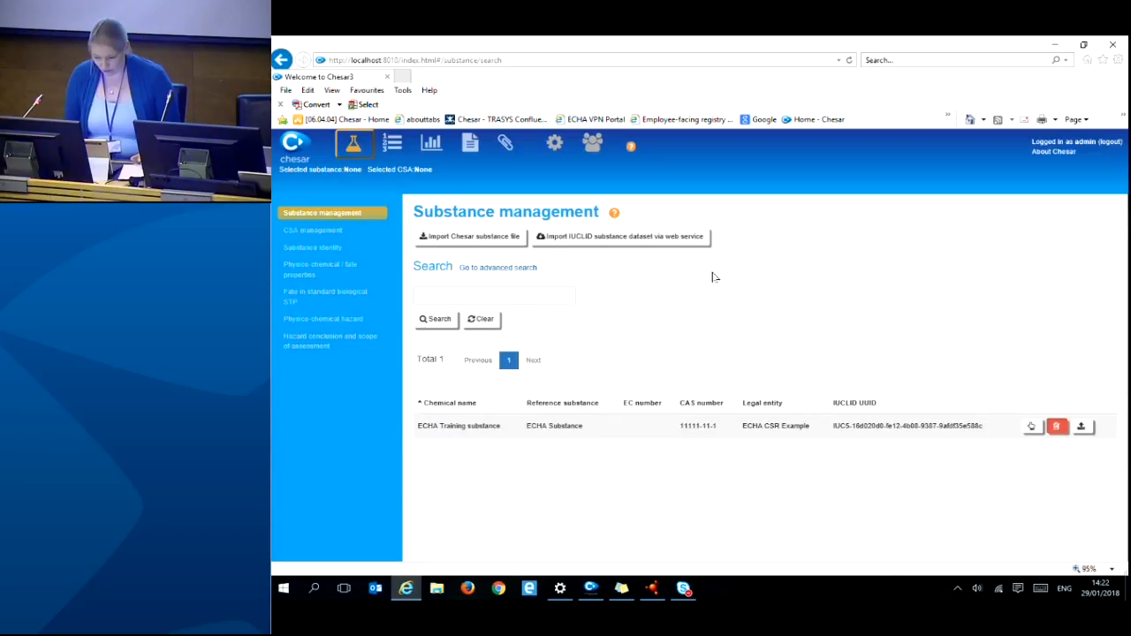
- Select the ECHA Training substance, expand its assessment tree and open ERC 1 manufacture's environmental assessment
click(1032, 426)
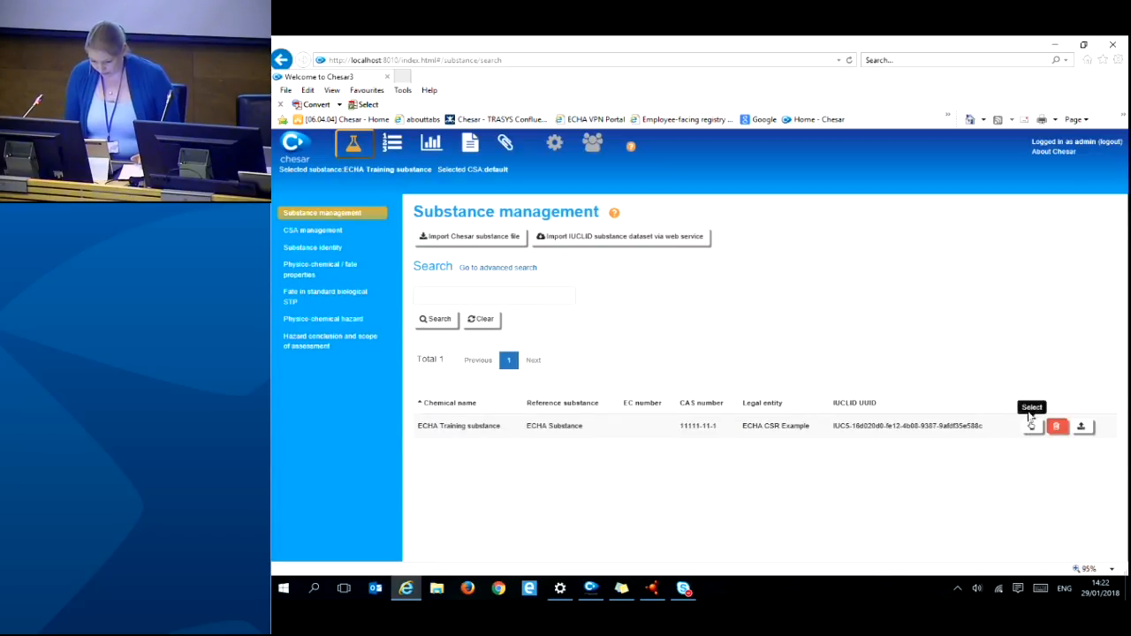
click(445, 148)
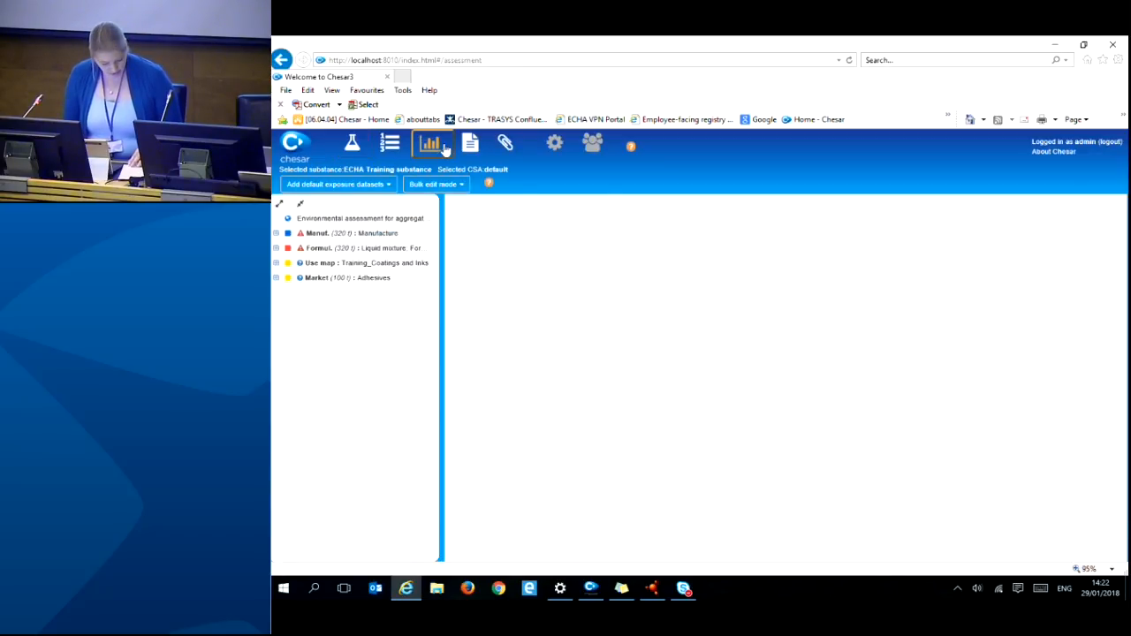
click(279, 203)
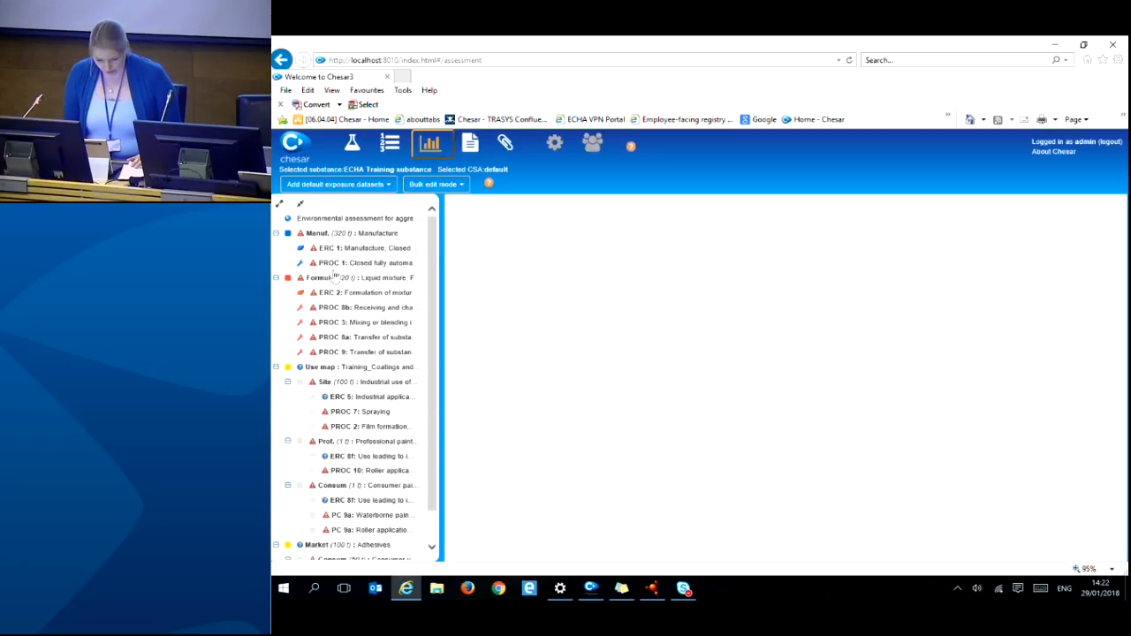
click(391, 248)
scroll(674, 344, down, 10)
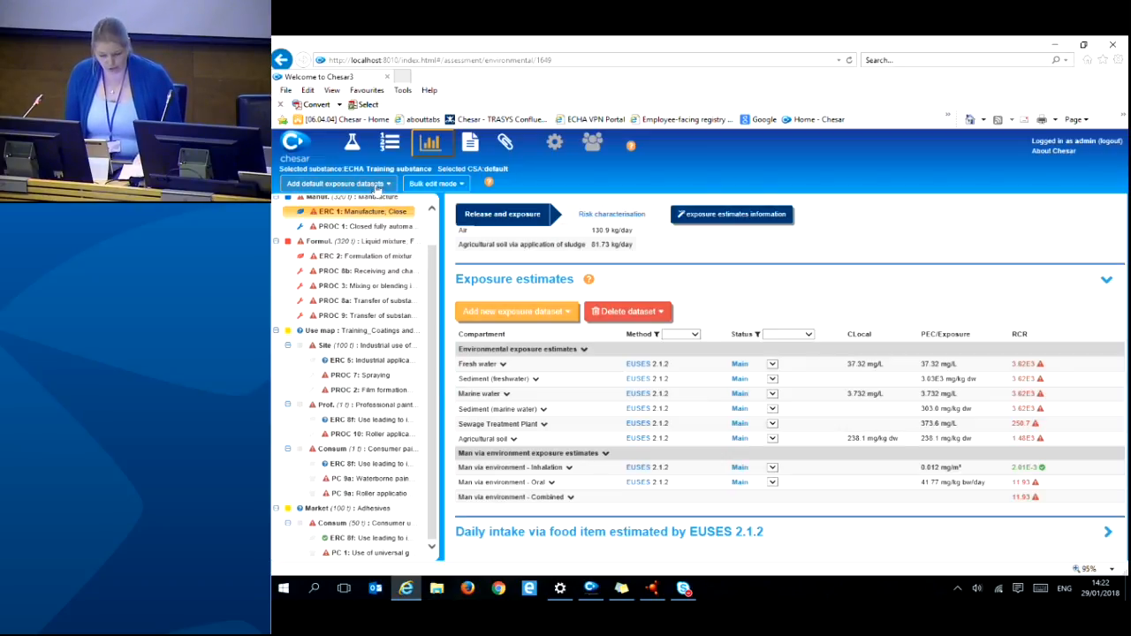
- Add the EUSES 2.1.2 default exposure datasets to ERC 1 manufacture
click(377, 185)
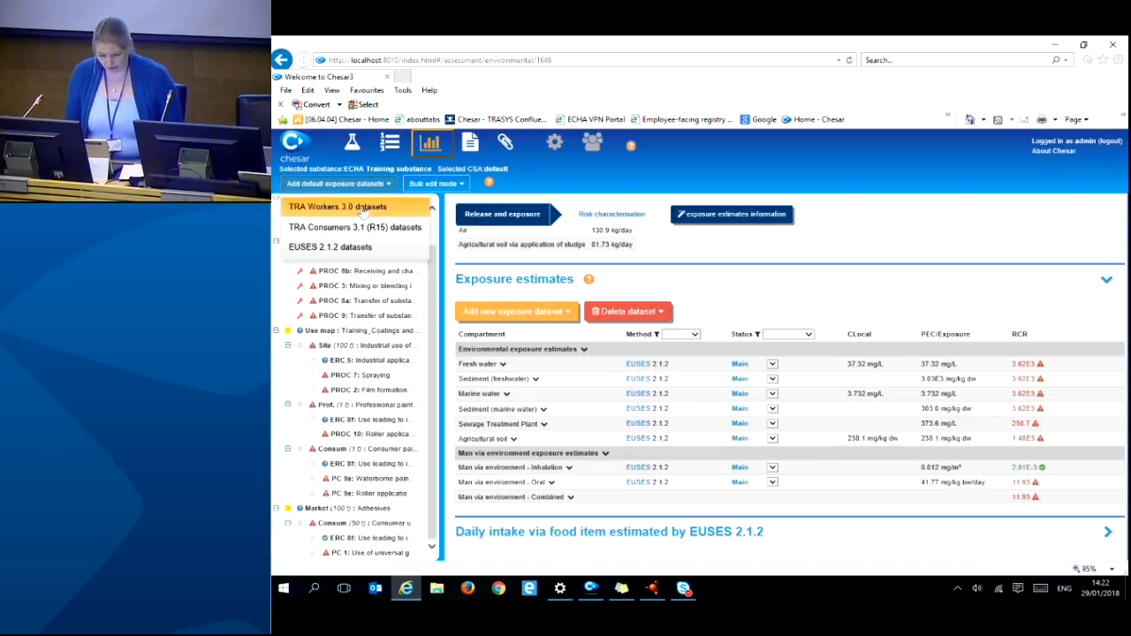
click(360, 249)
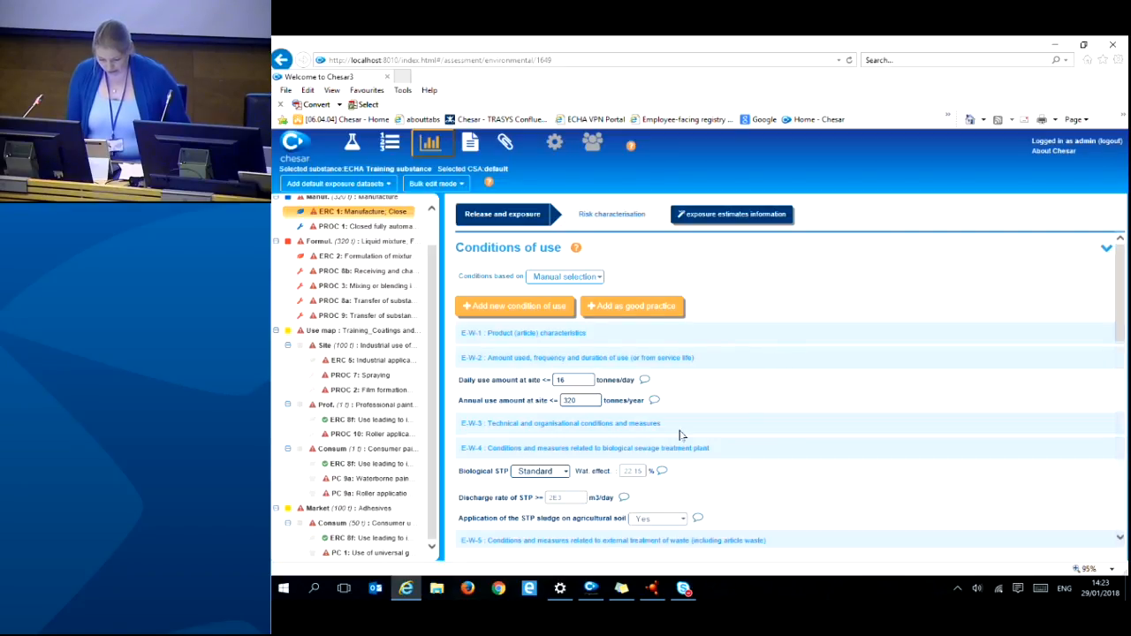
- Set ERC 1's biological STP to 'Site specific' and sludge application on agricultural soil to 'No'
click(539, 471)
click(541, 503)
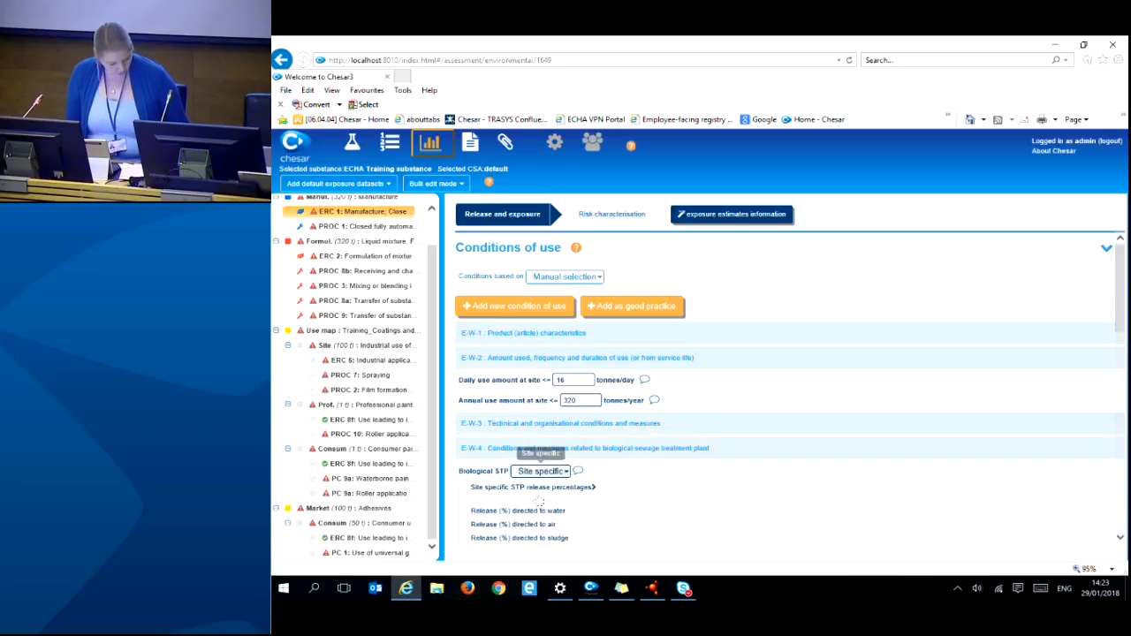
scroll(884, 429, down, 4)
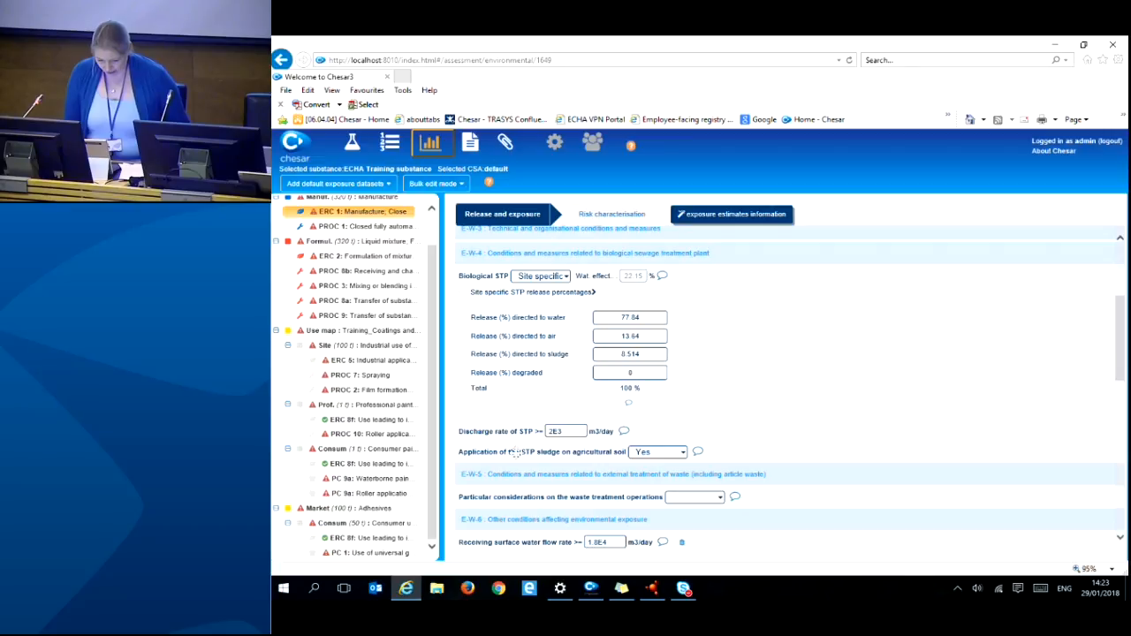
click(669, 453)
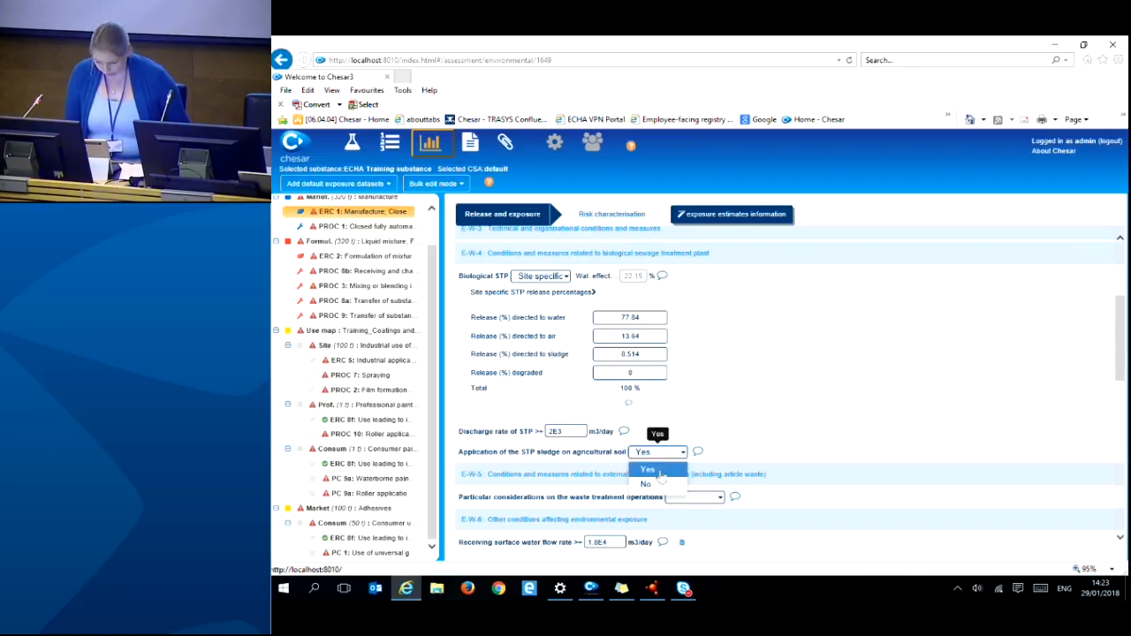
click(647, 485)
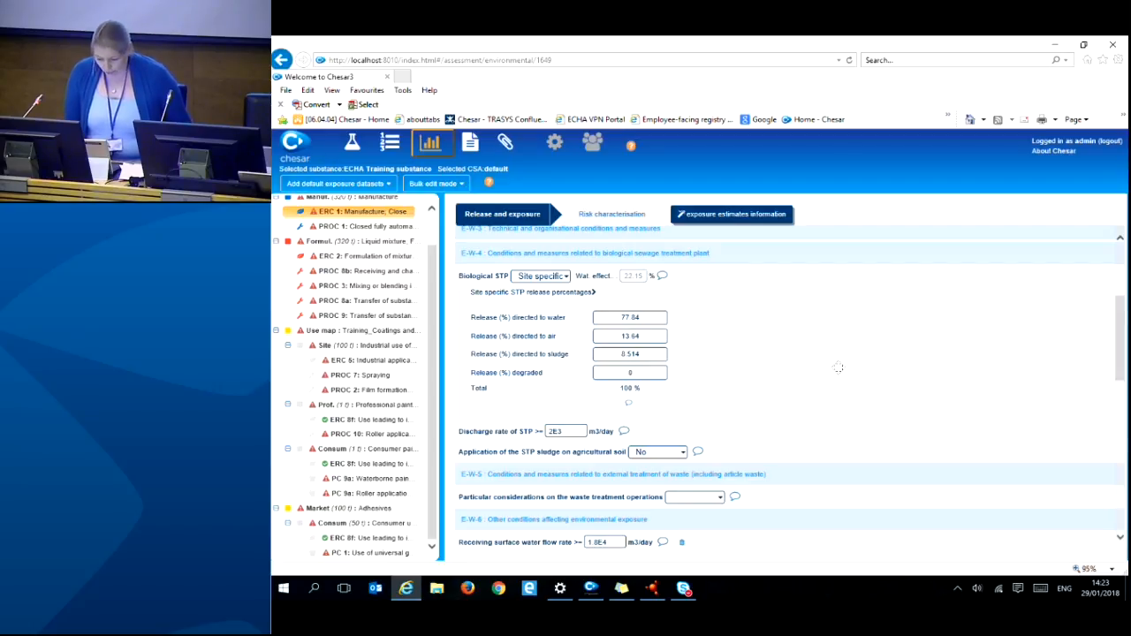
scroll(839, 369, down, 1)
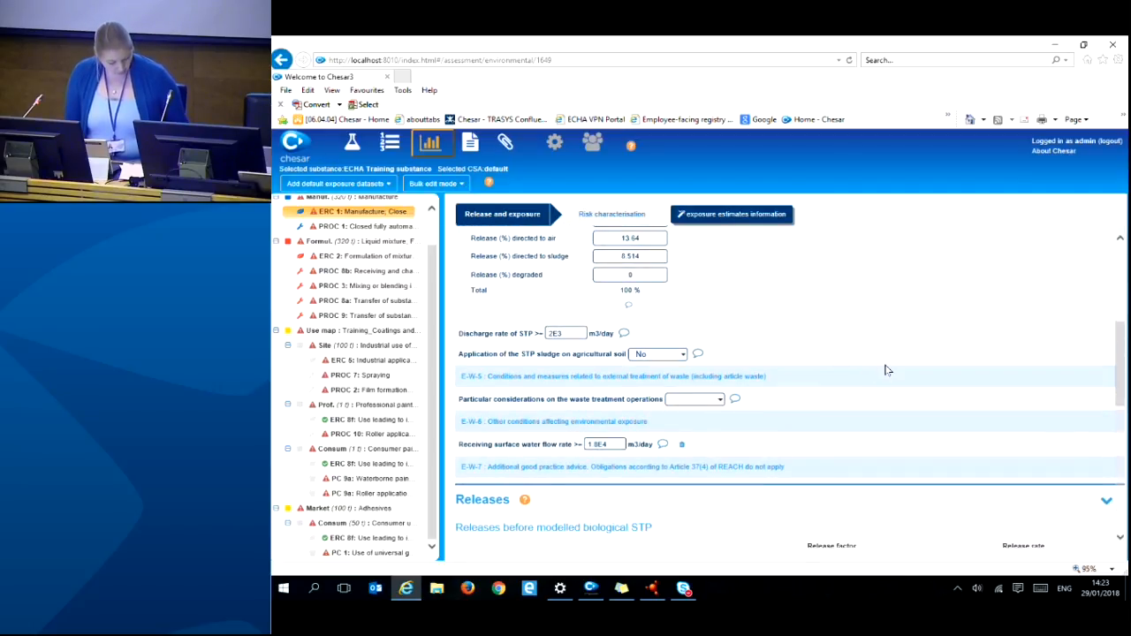
scroll(889, 369, down, 3)
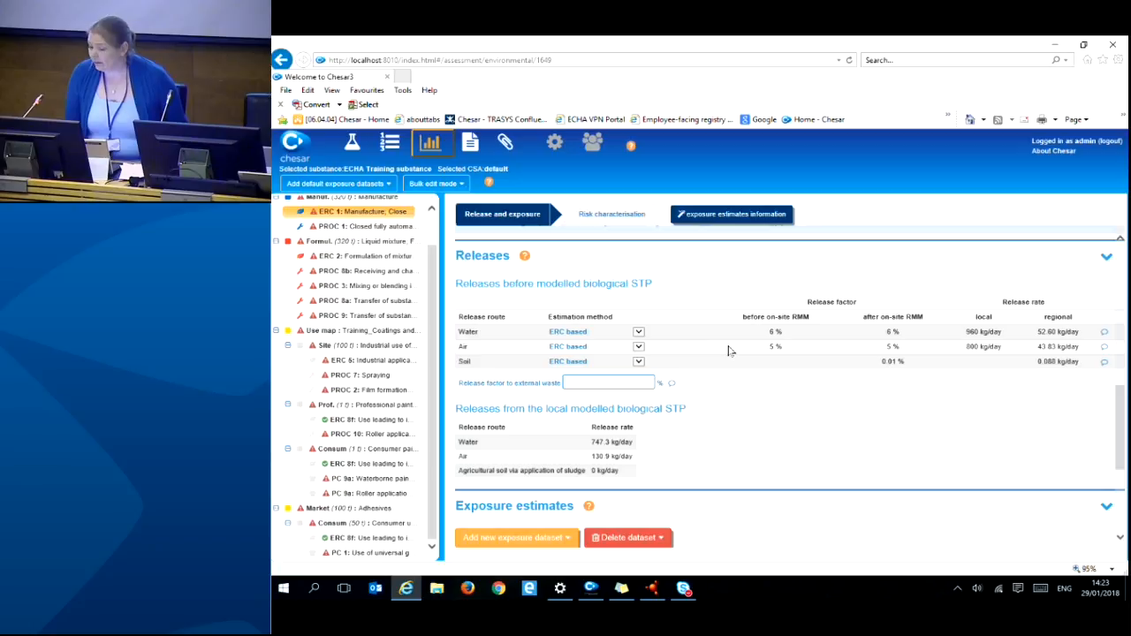
- Give ERC 1 a measured 0.1 kg/day water release from 'on-site data', external waste factor 0
click(638, 333)
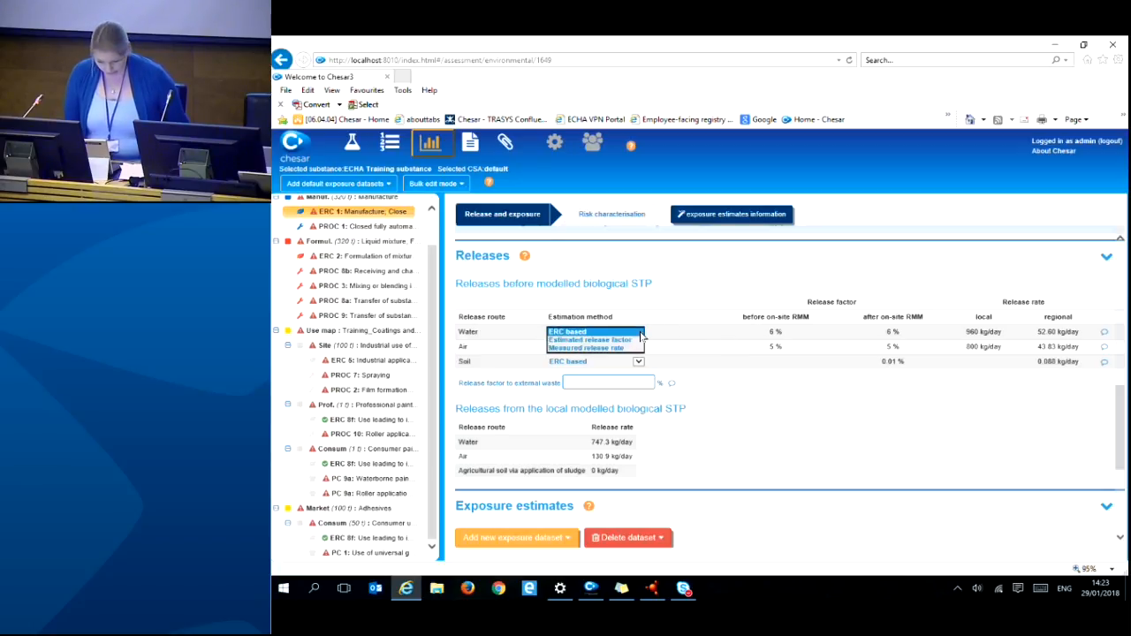
click(608, 348)
click(657, 341)
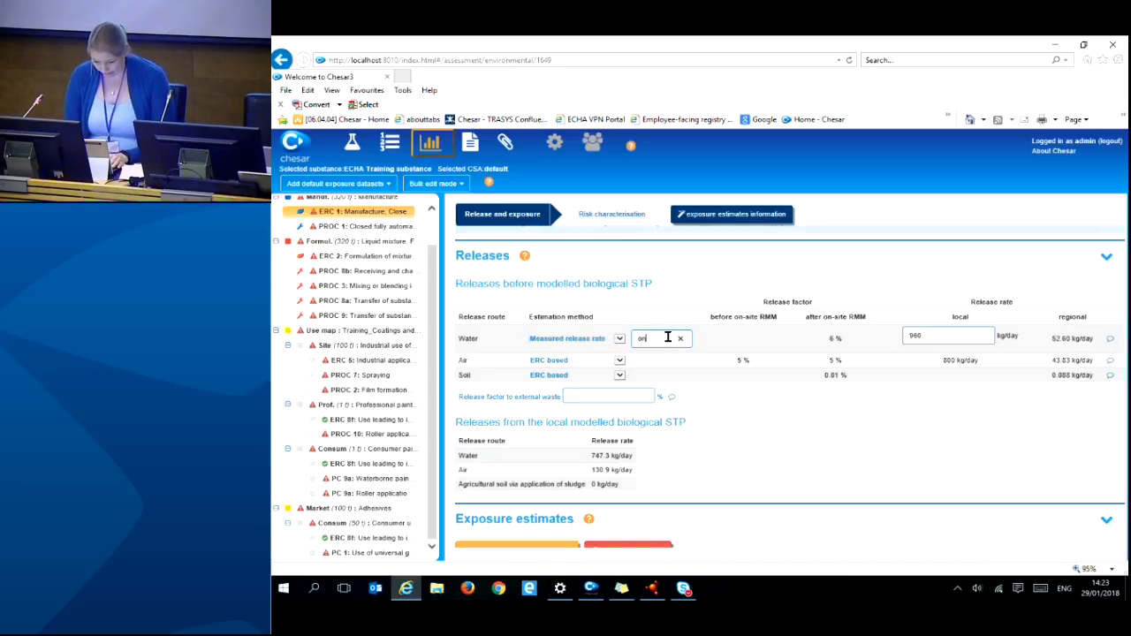
text(on-site da)
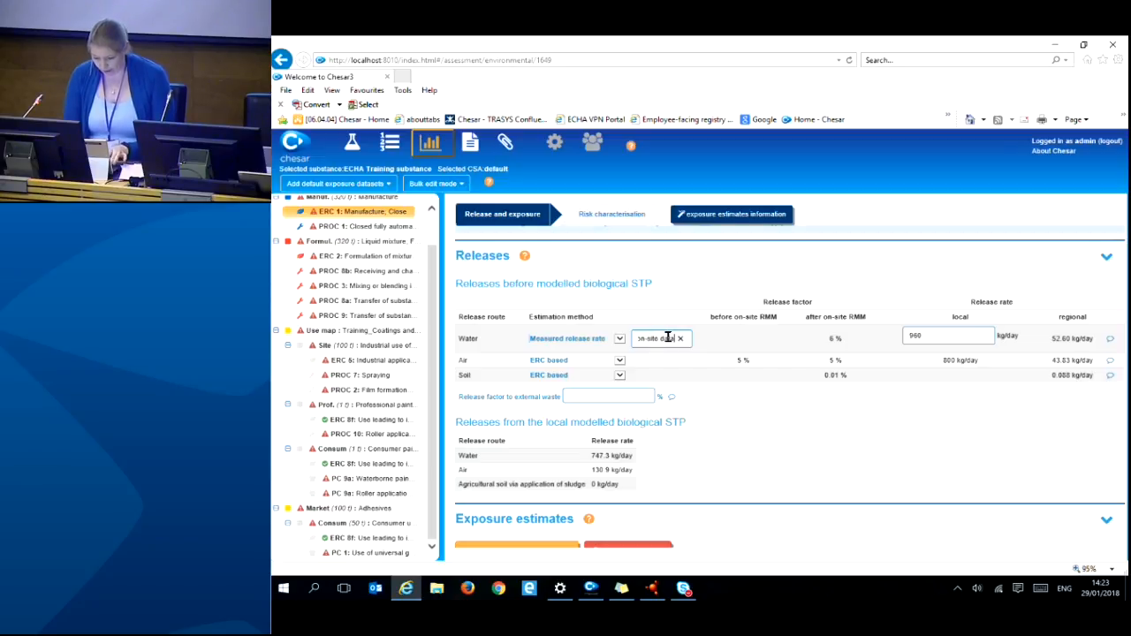
text(ta)
click(935, 335)
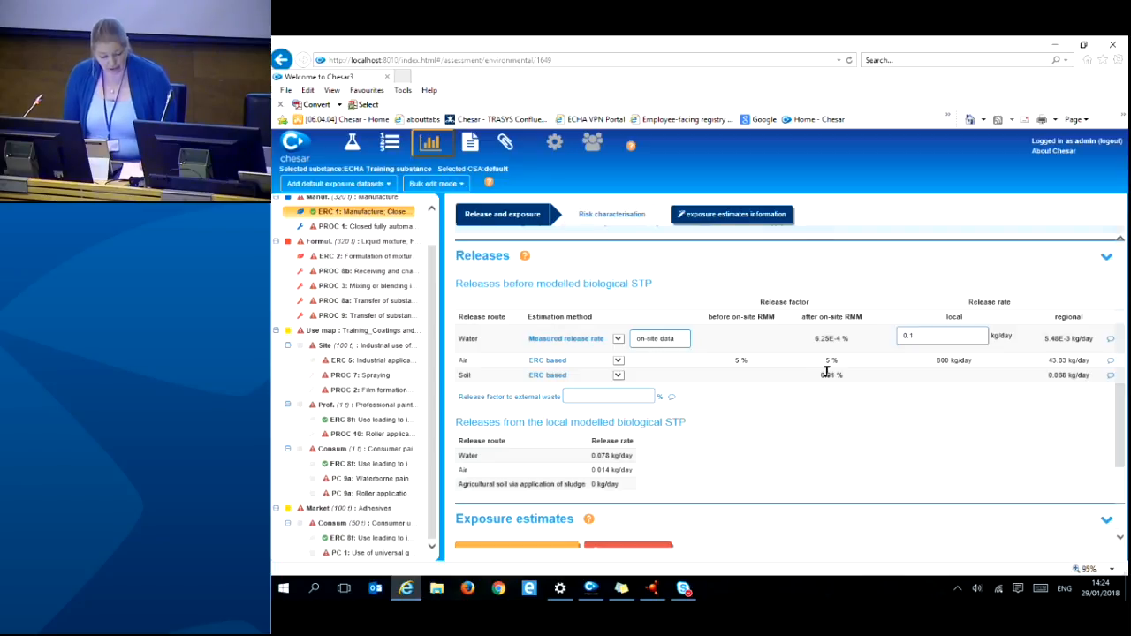
click(591, 397)
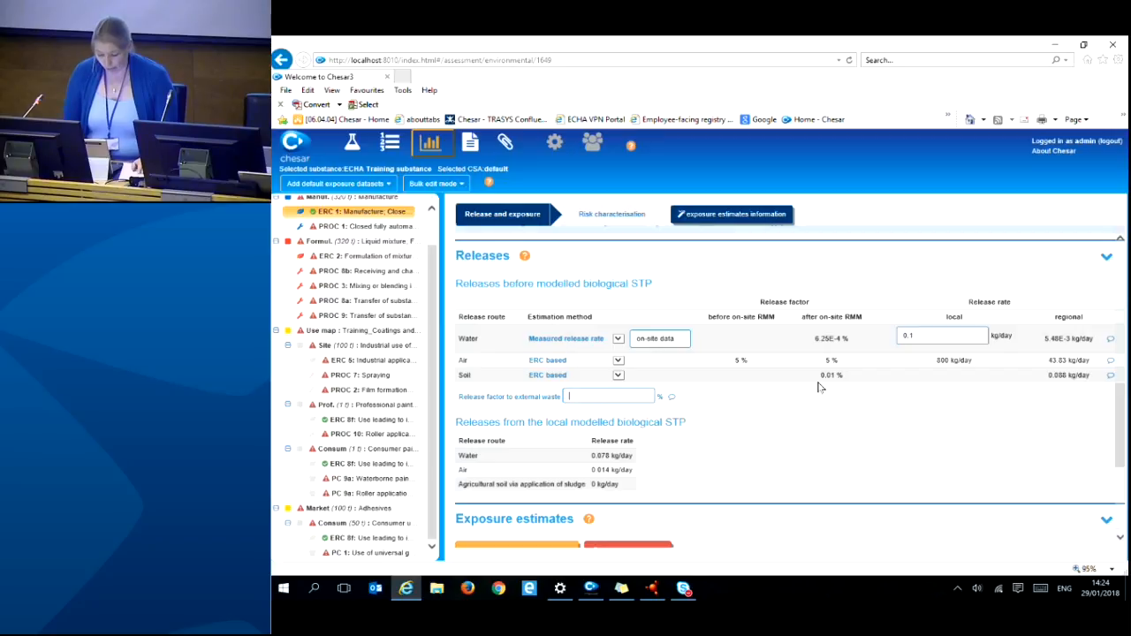
- Add explanations 'ex' for the external waste factor and 'explanatio' for the water release, then go to ERC 5
click(672, 400)
click(683, 358)
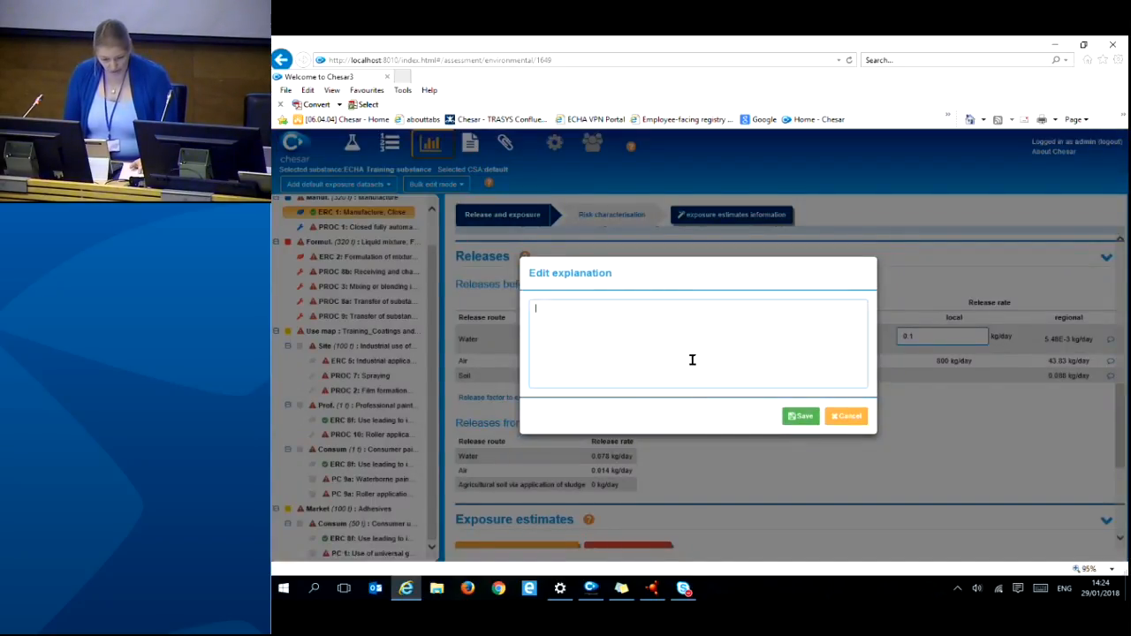
text(explanation)
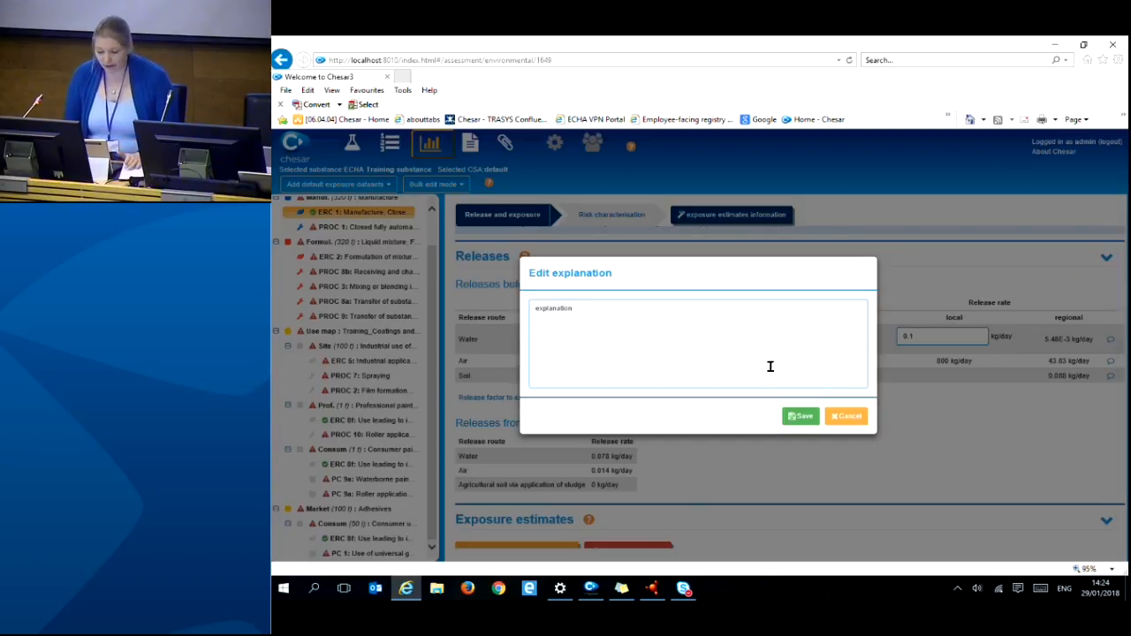
click(801, 417)
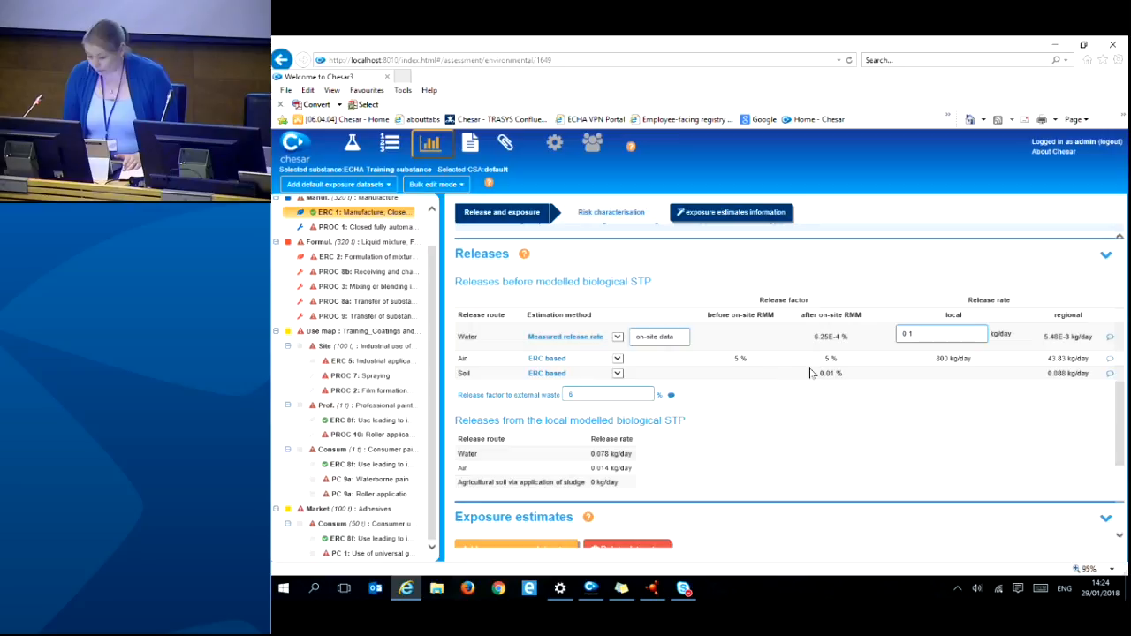
click(1111, 338)
text(explanation)
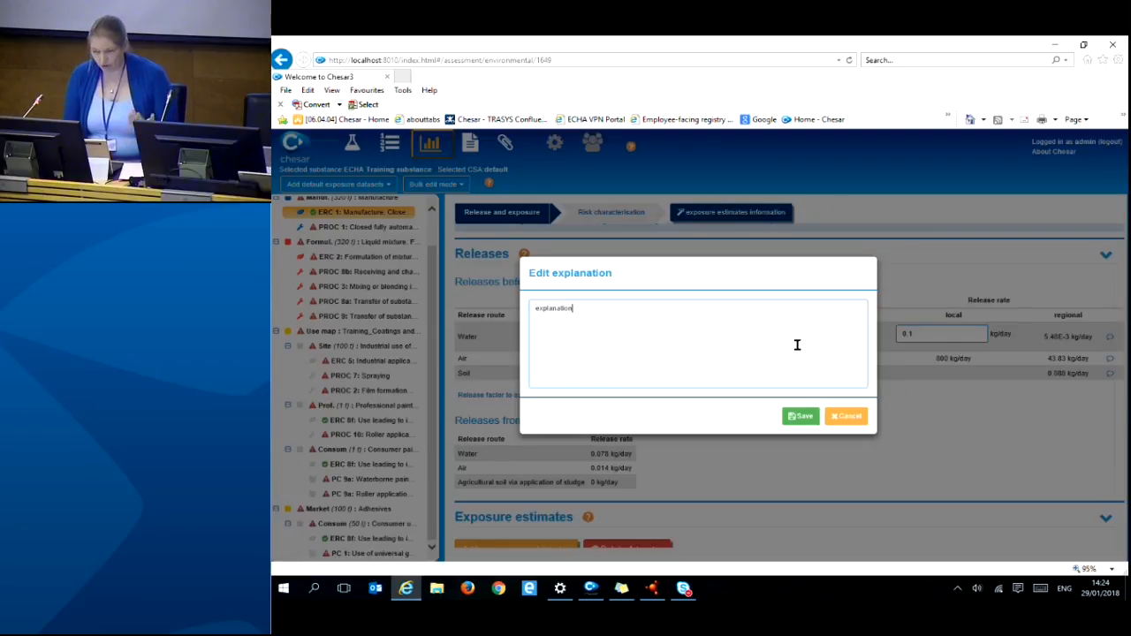
click(804, 414)
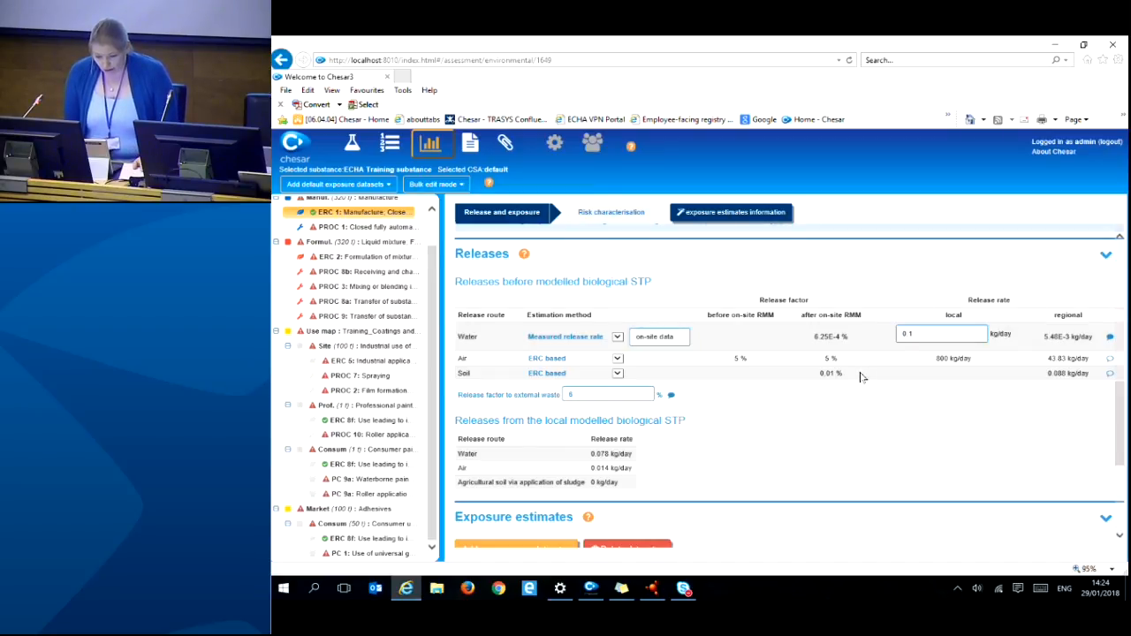
scroll(852, 379, down, 5)
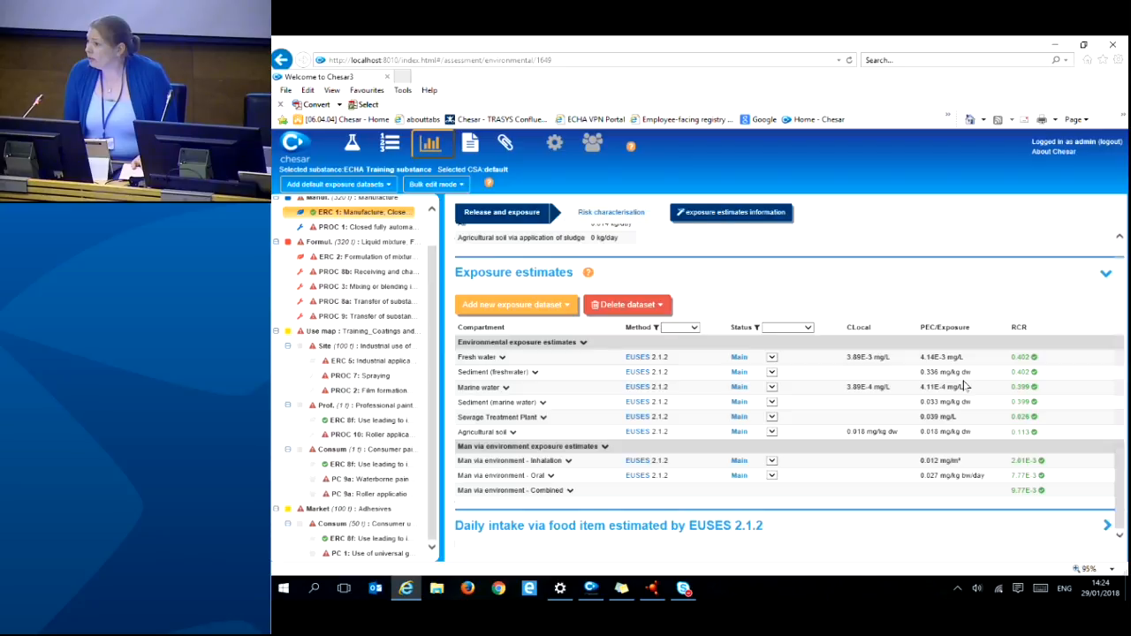
click(371, 361)
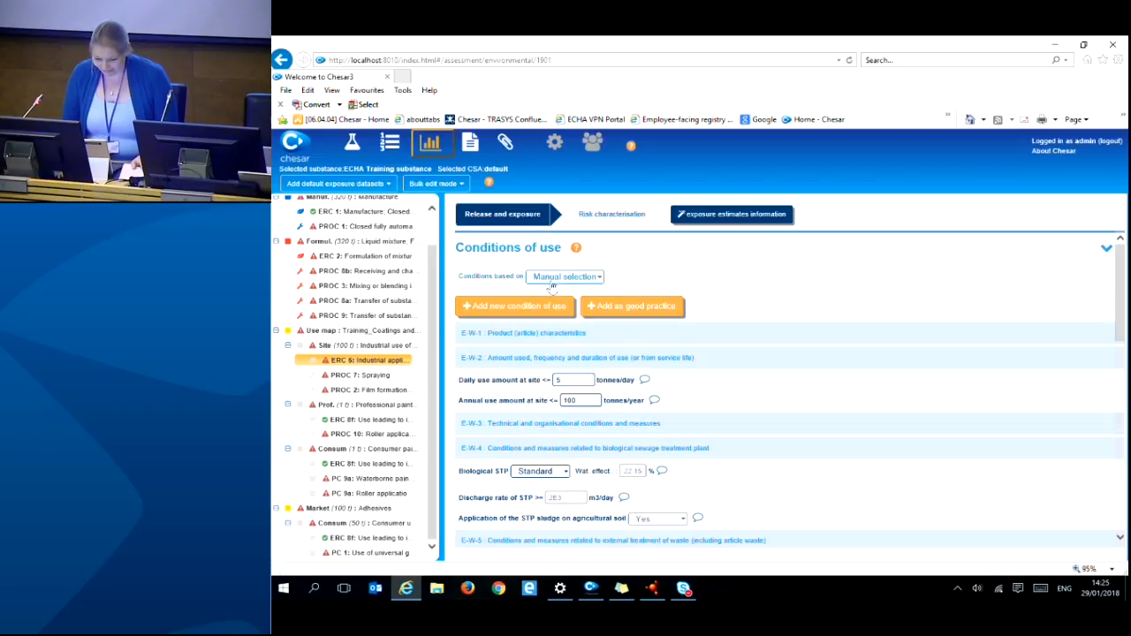
- Base ERC 5's conditions on the SPERC for water-based industrial coatings and inks
click(590, 281)
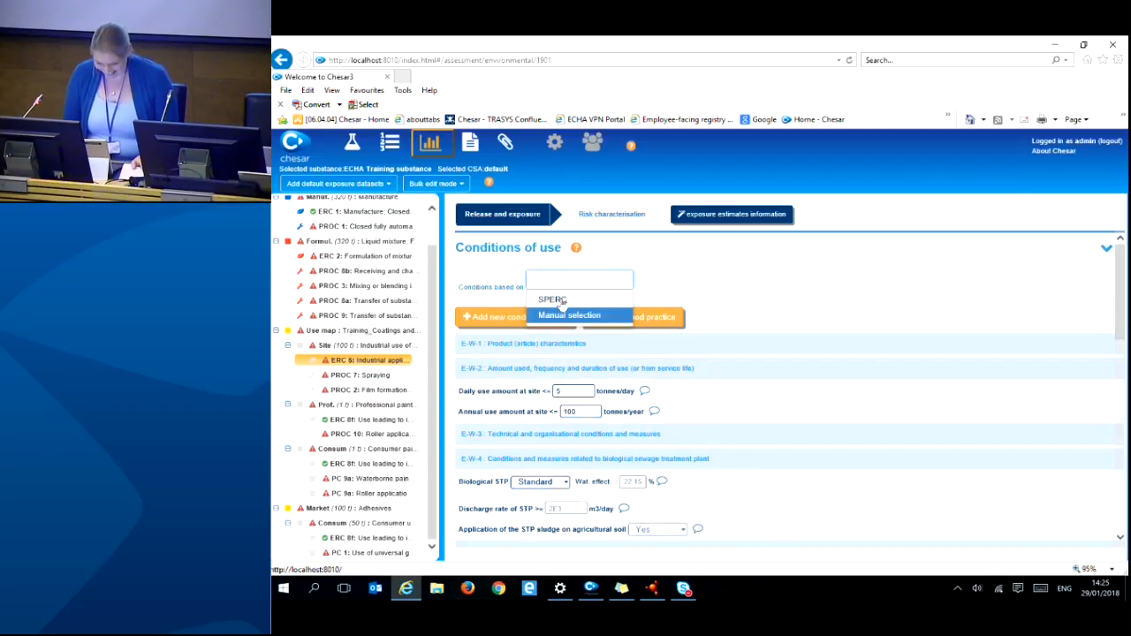
click(555, 301)
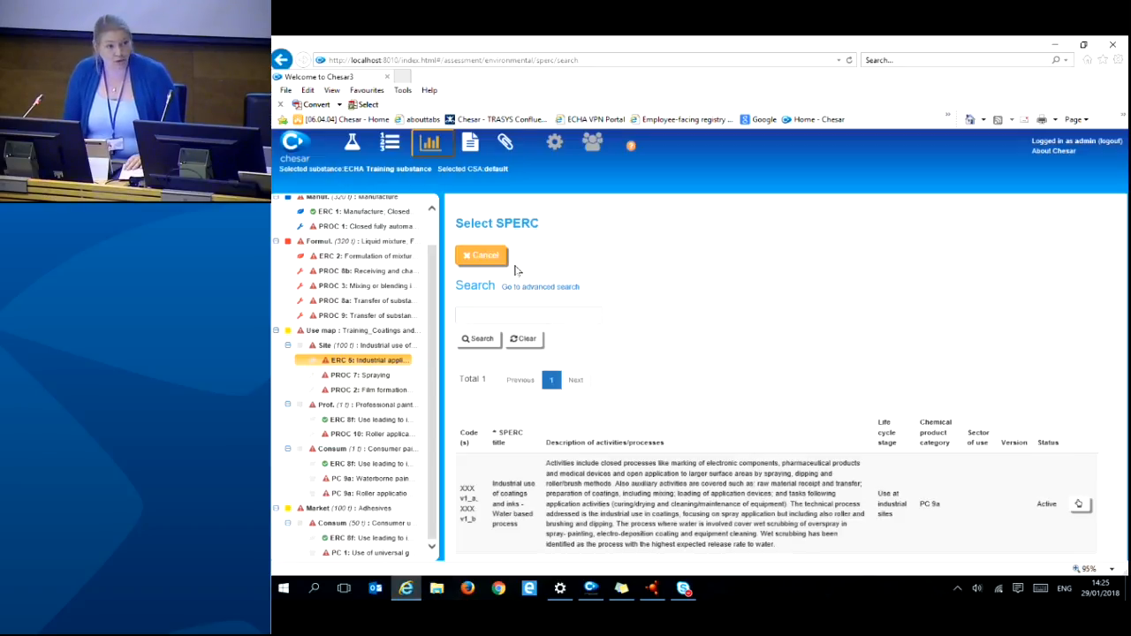
click(1080, 510)
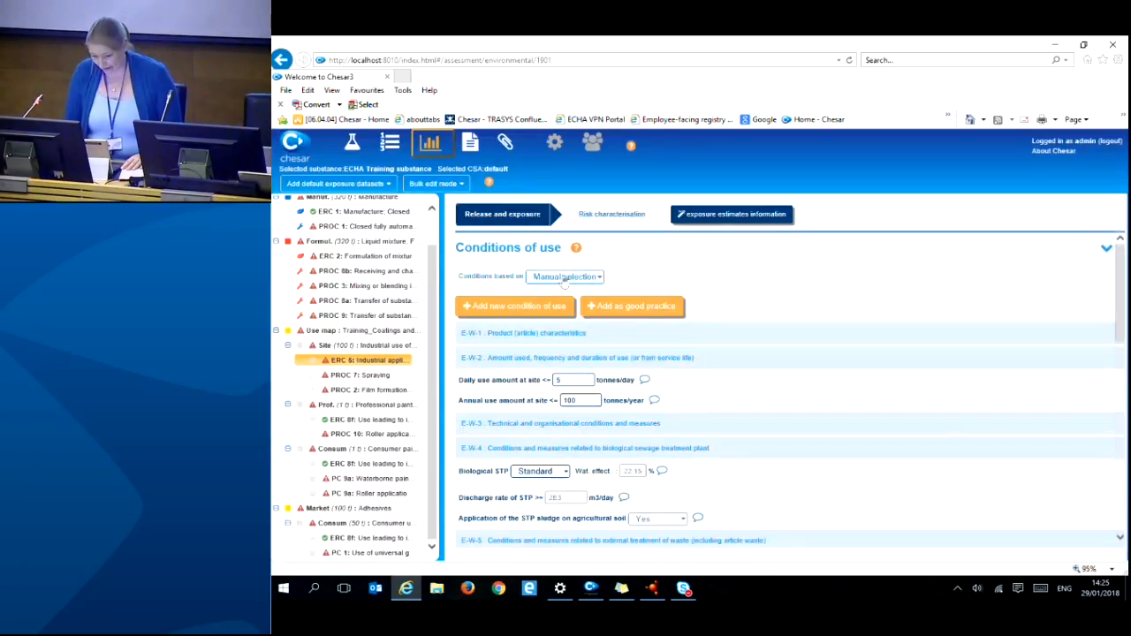
click(566, 277)
click(563, 300)
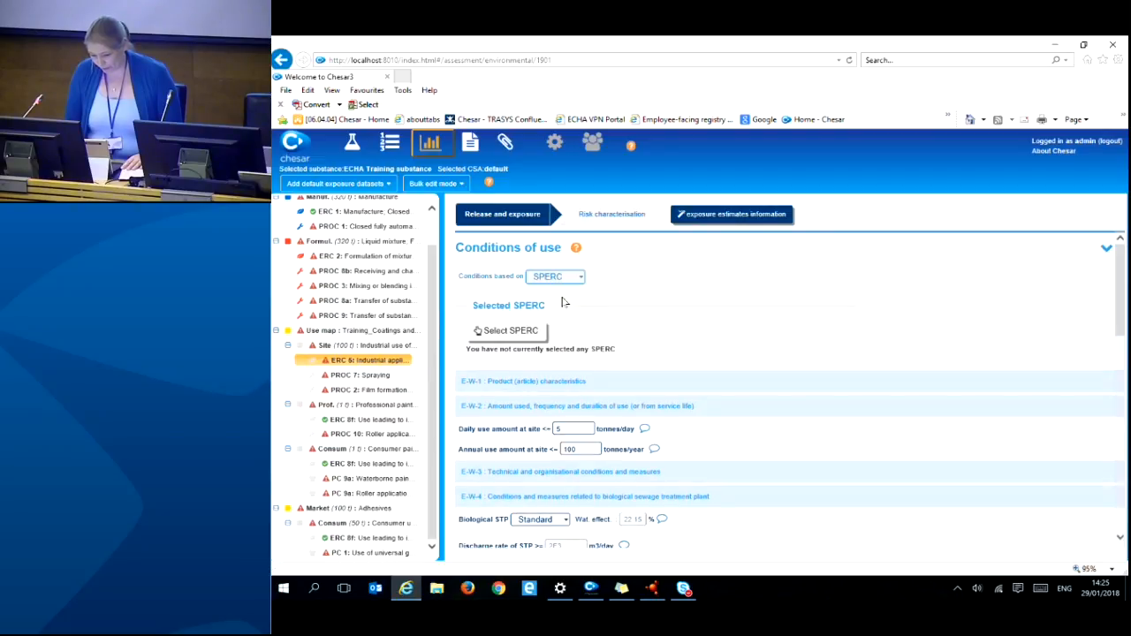
click(519, 333)
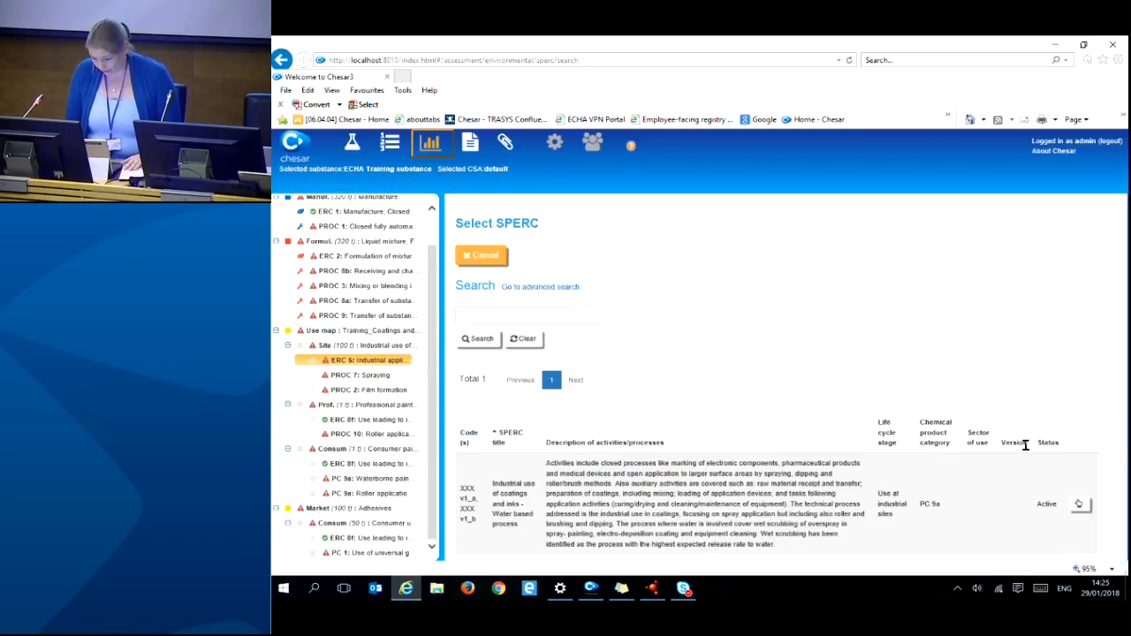
click(1080, 505)
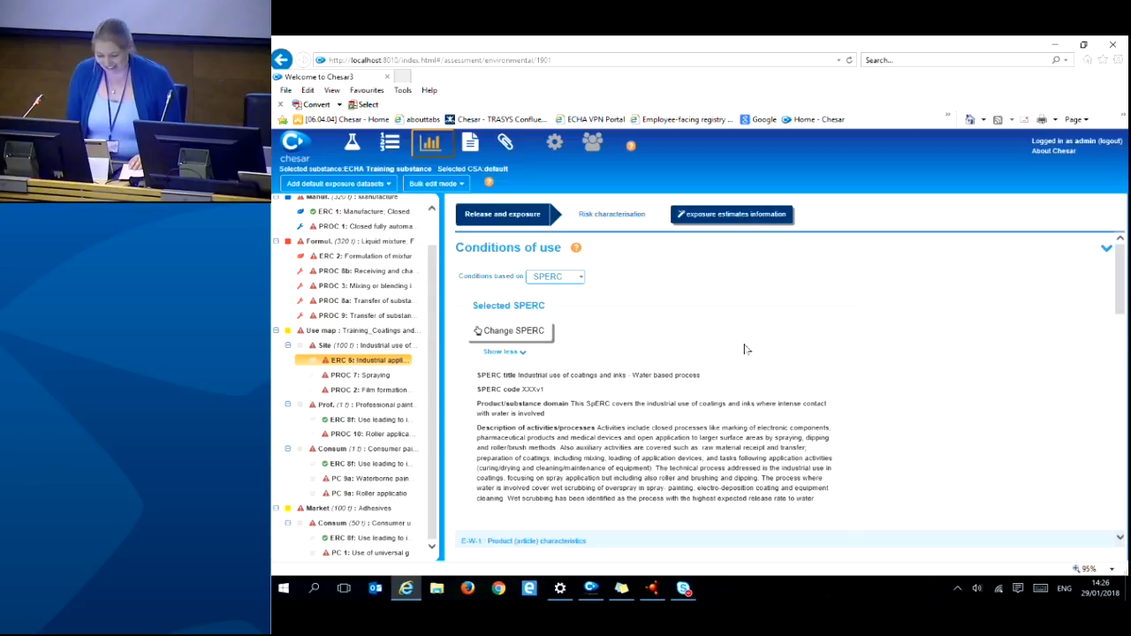
- Collapse the SPERC's long description and check the waste water collection explanation without changing it
scroll(748, 349, down, 1)
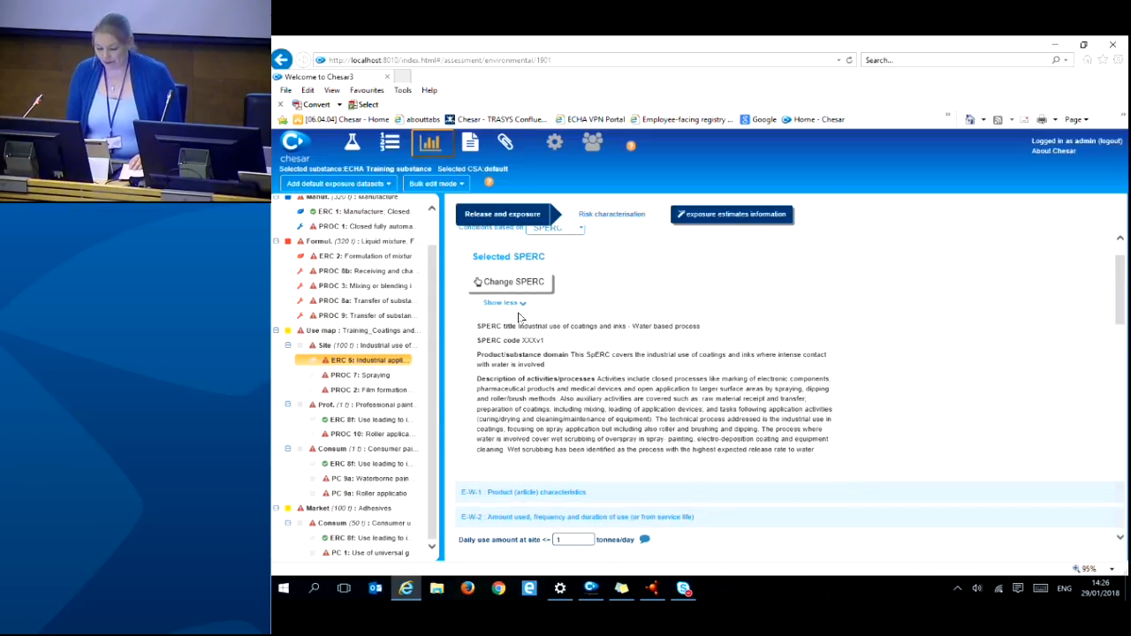
scroll(707, 387, down, 1)
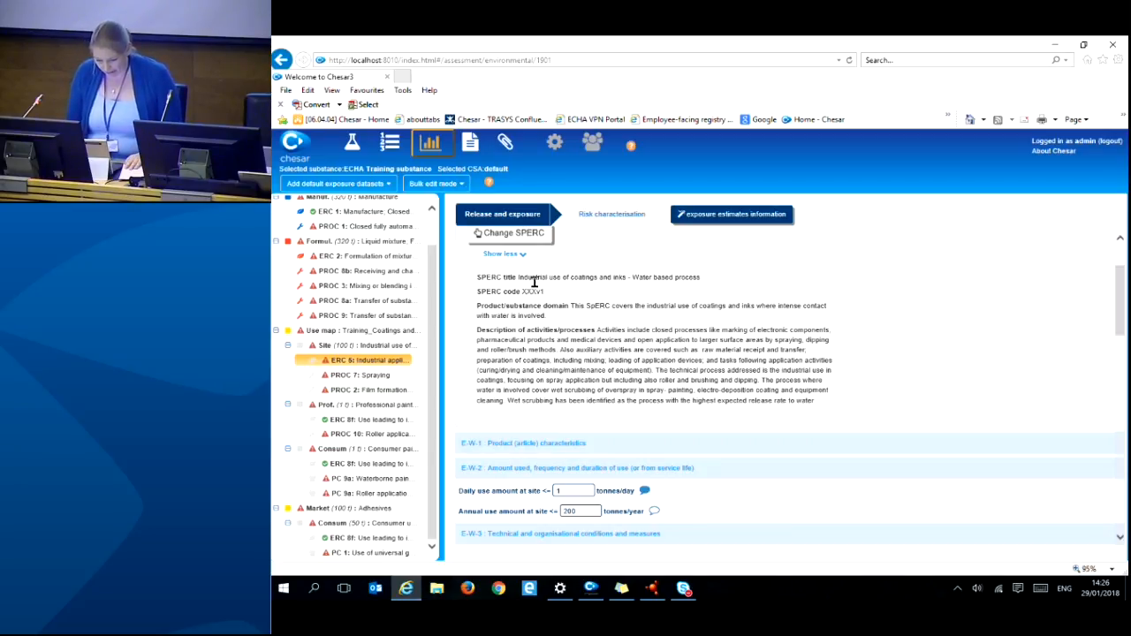
click(521, 254)
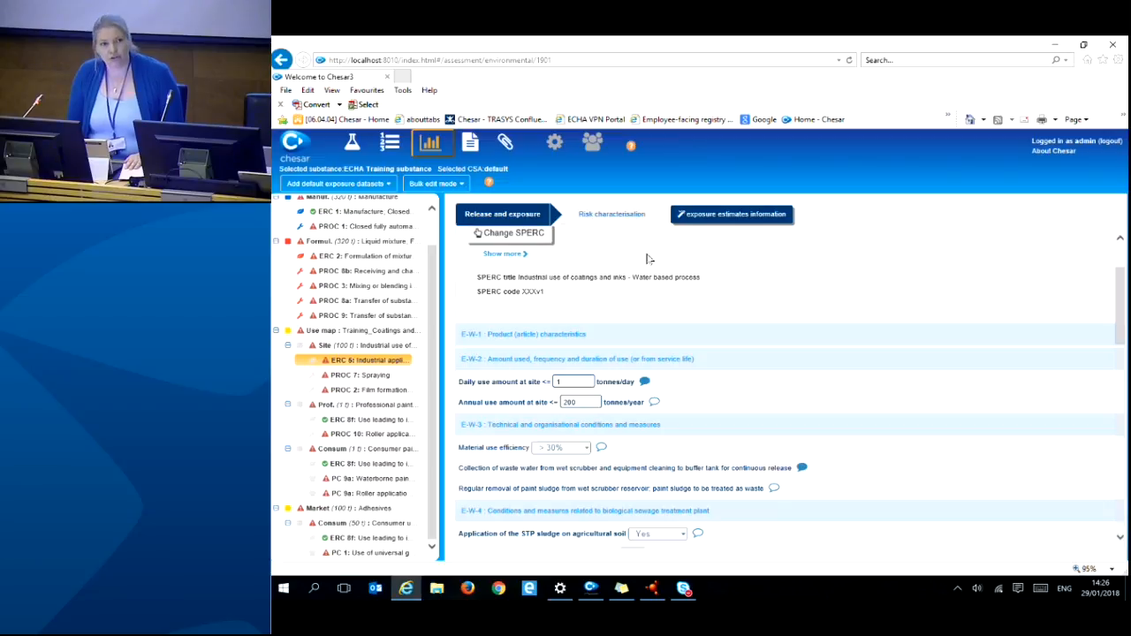
scroll(742, 378, up, 1)
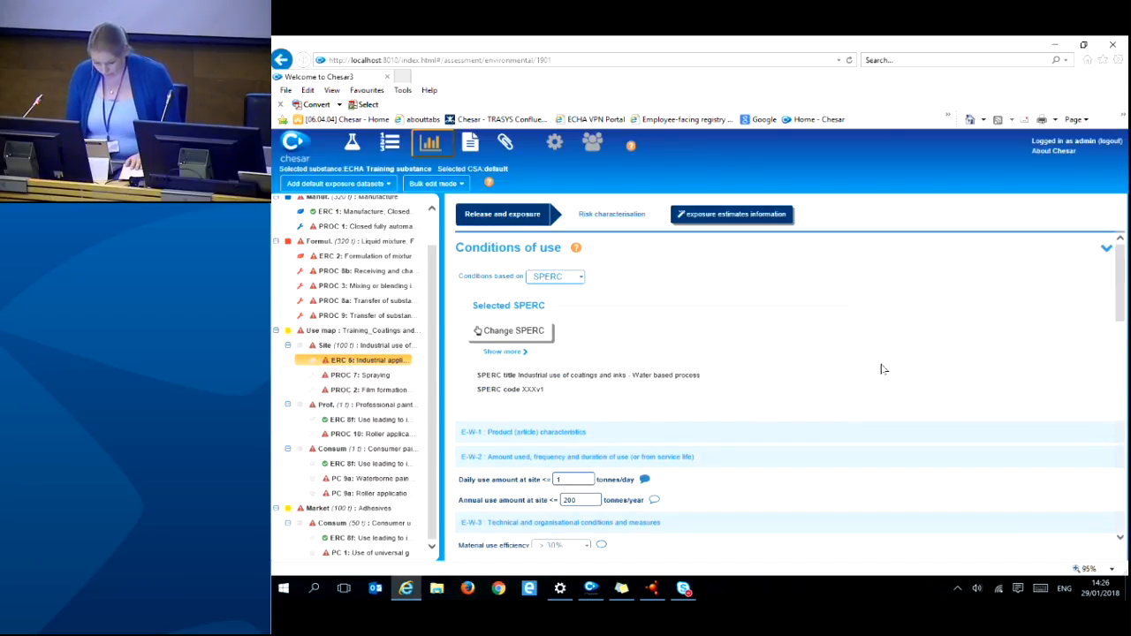
scroll(881, 376, down, 2)
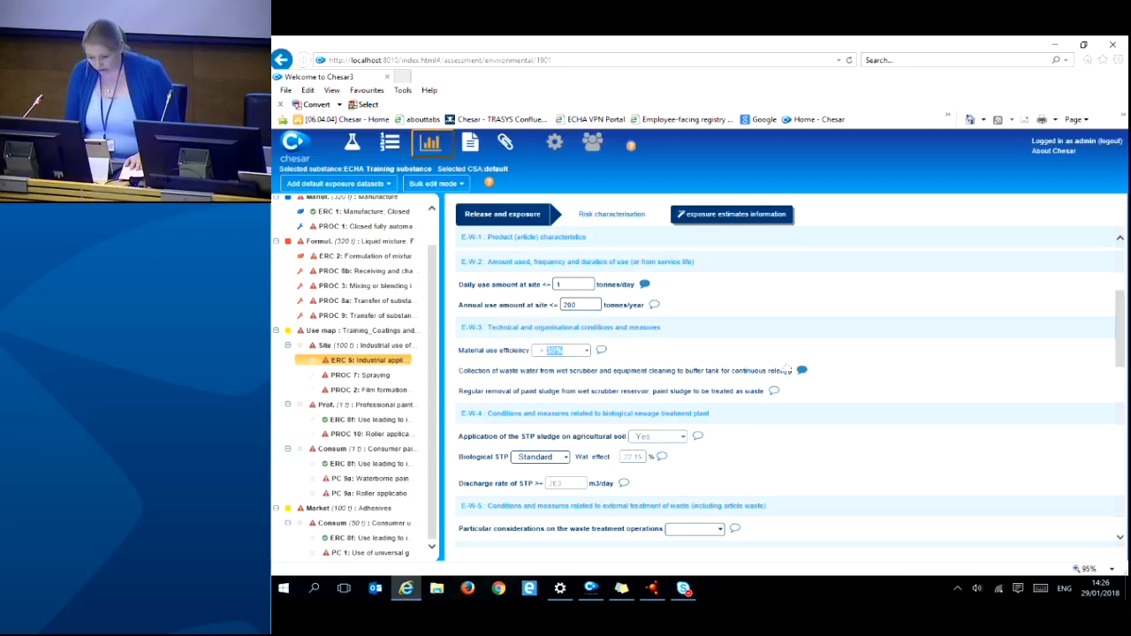
click(801, 371)
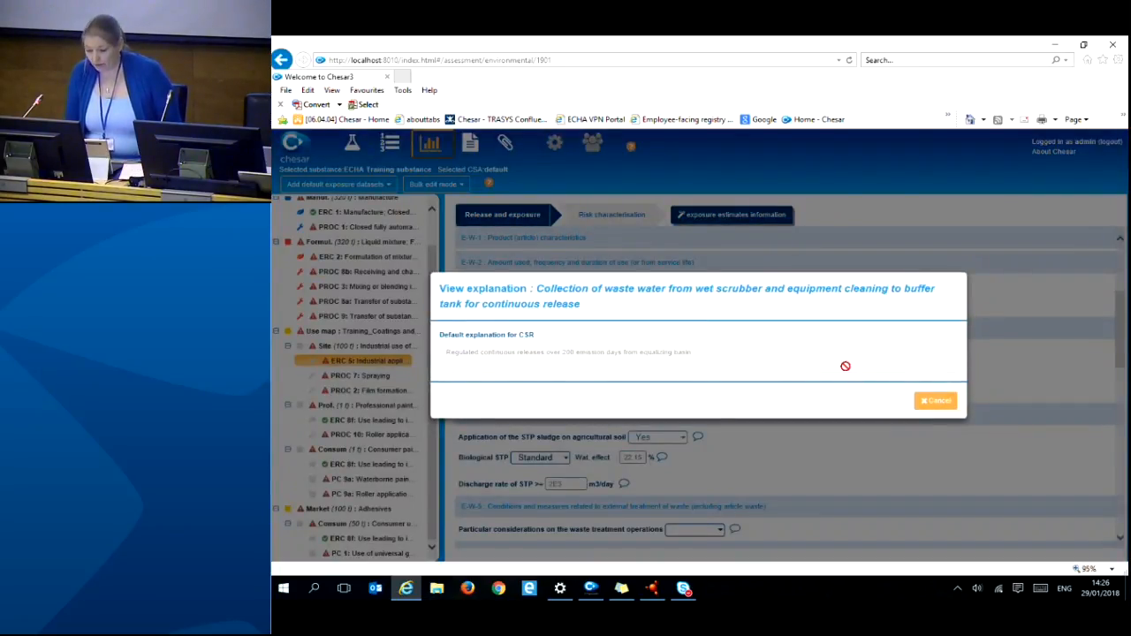
click(939, 401)
scroll(944, 395, down, 3)
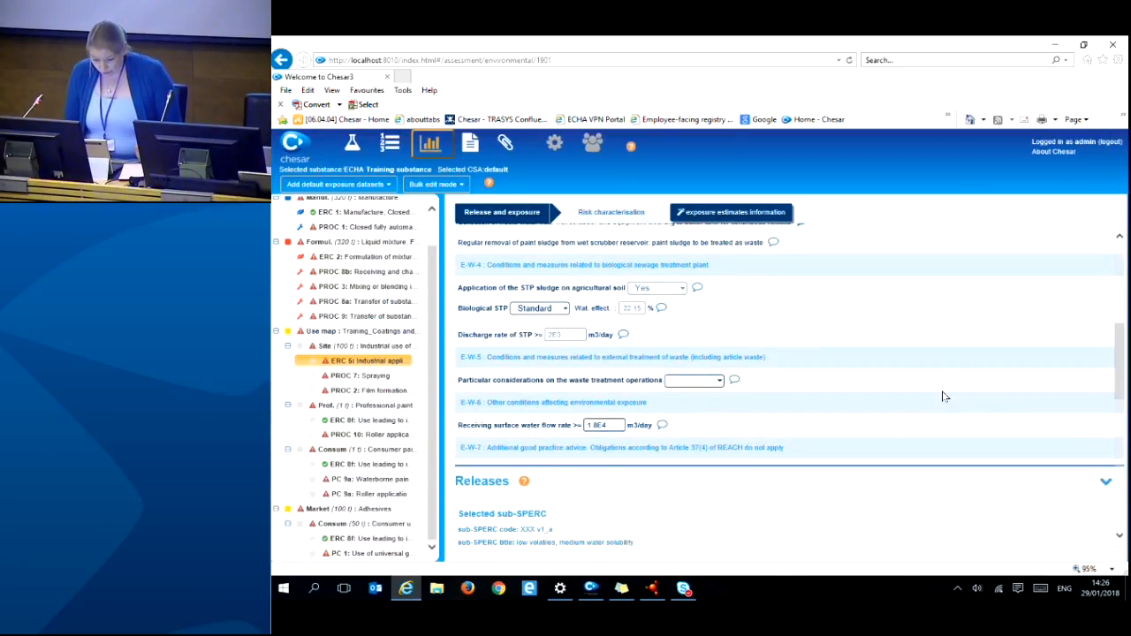
scroll(942, 396, up, 1)
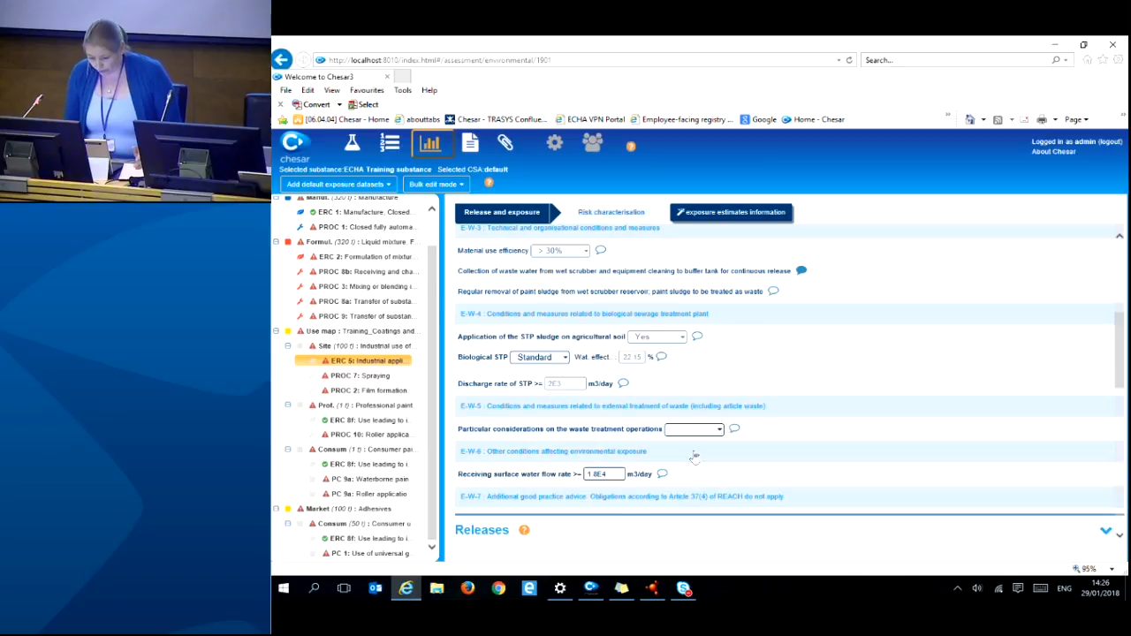
scroll(695, 459, up, 2)
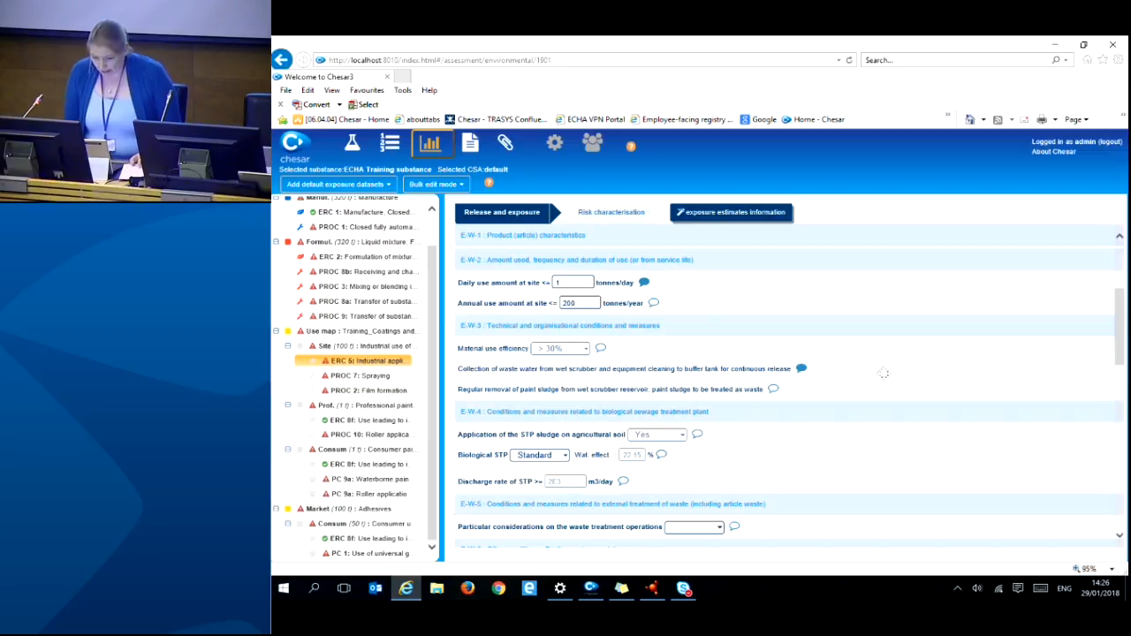
scroll(882, 366, down, 3)
scroll(882, 366, down, 1)
scroll(884, 366, up, 2)
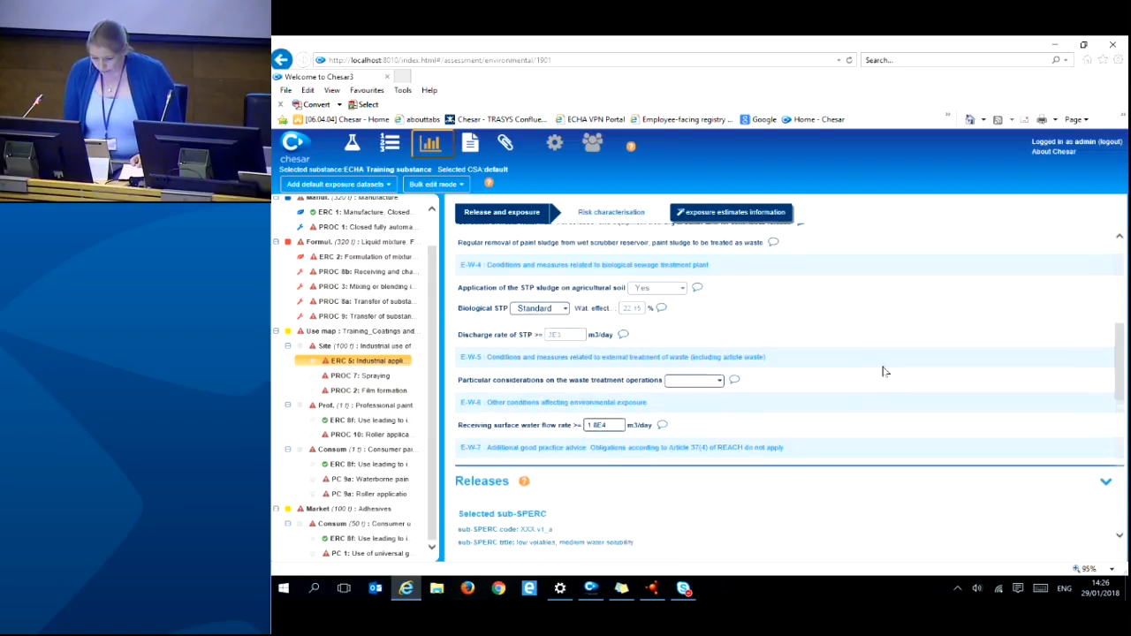
scroll(924, 359, up, 2)
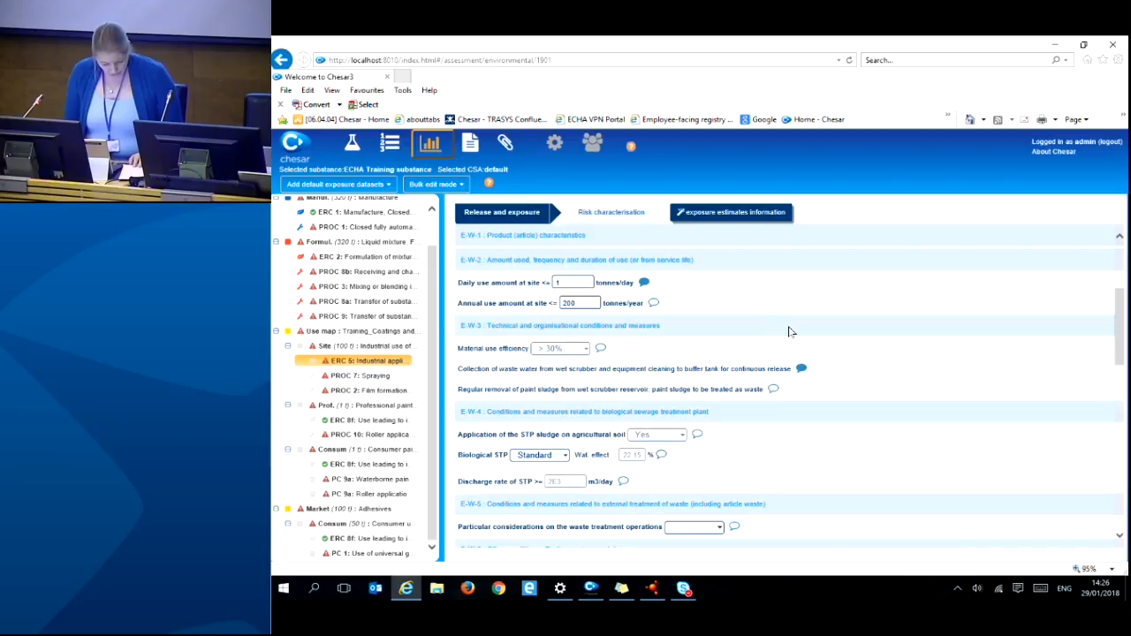
- Change ERC 5's daily use amount to 0.02 tonnes/day and annual use amount to 4 tonnes/year
click(645, 283)
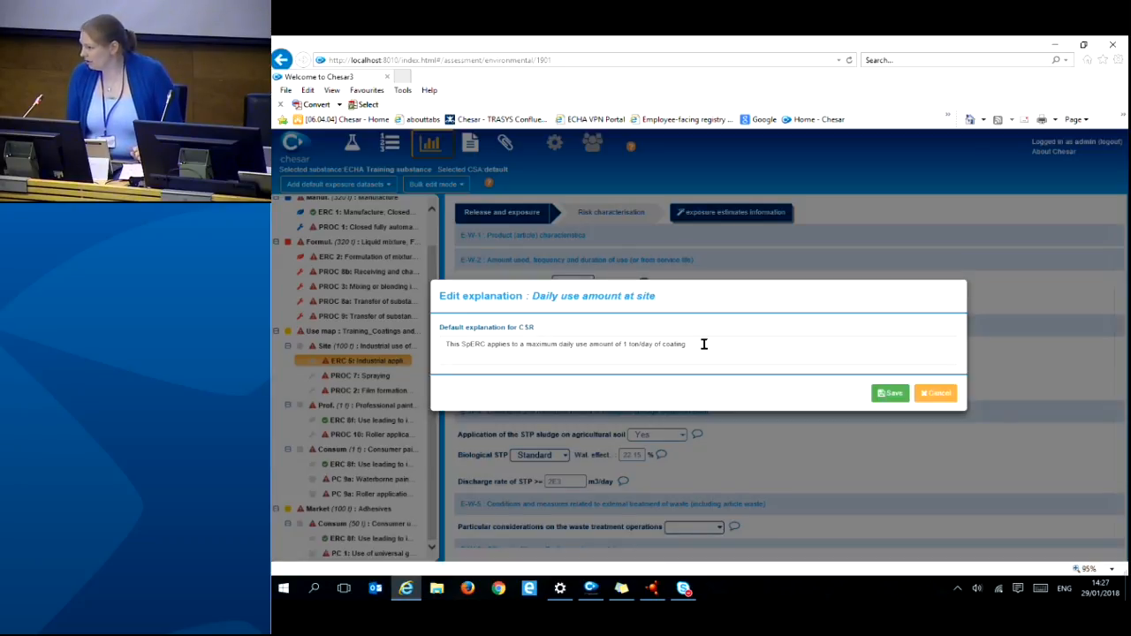
click(935, 396)
double_click(577, 283)
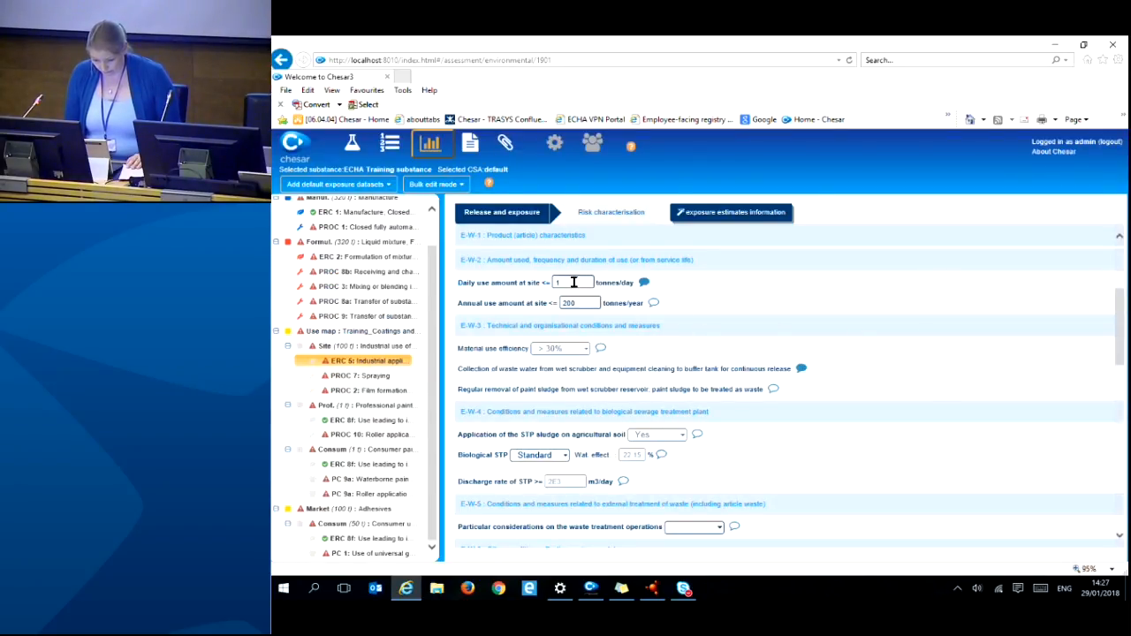
text(0.02)
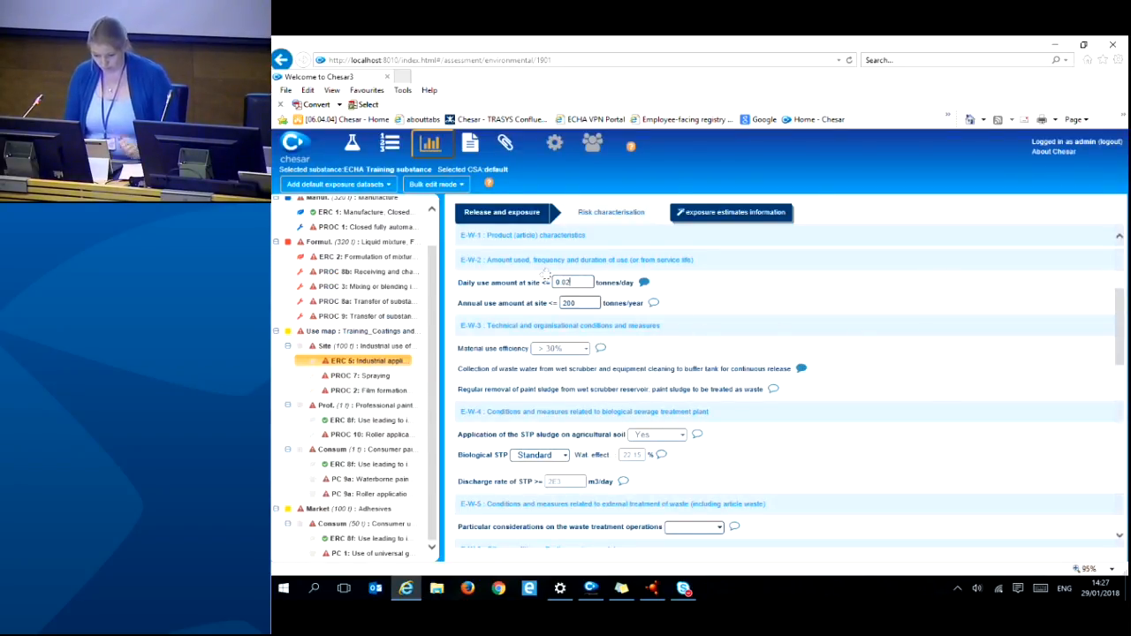
click(761, 298)
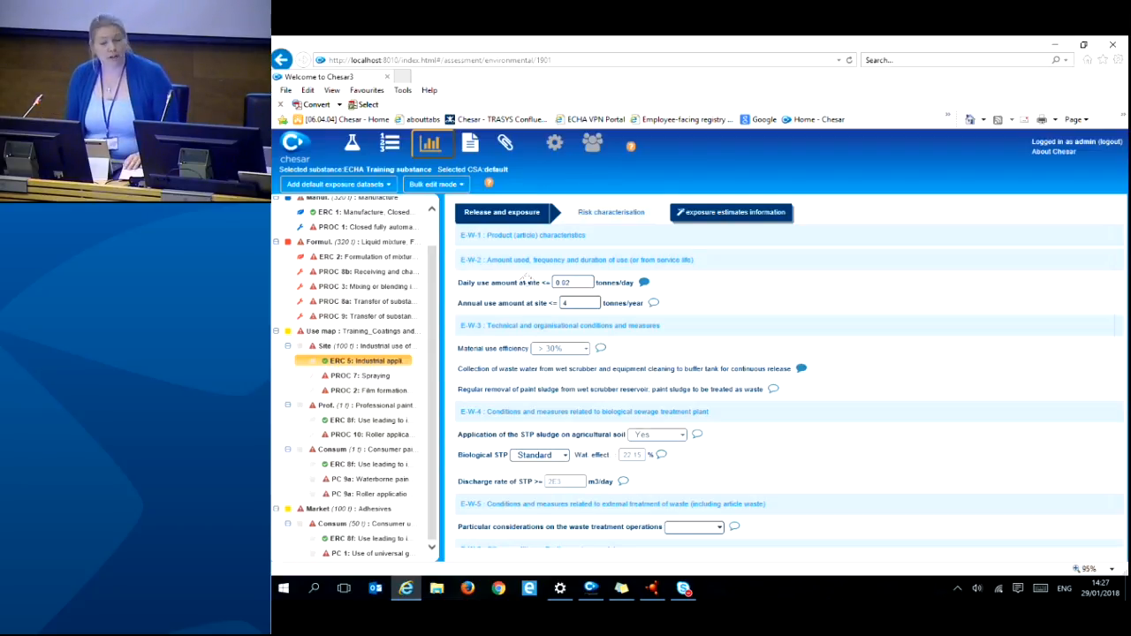
click(562, 302)
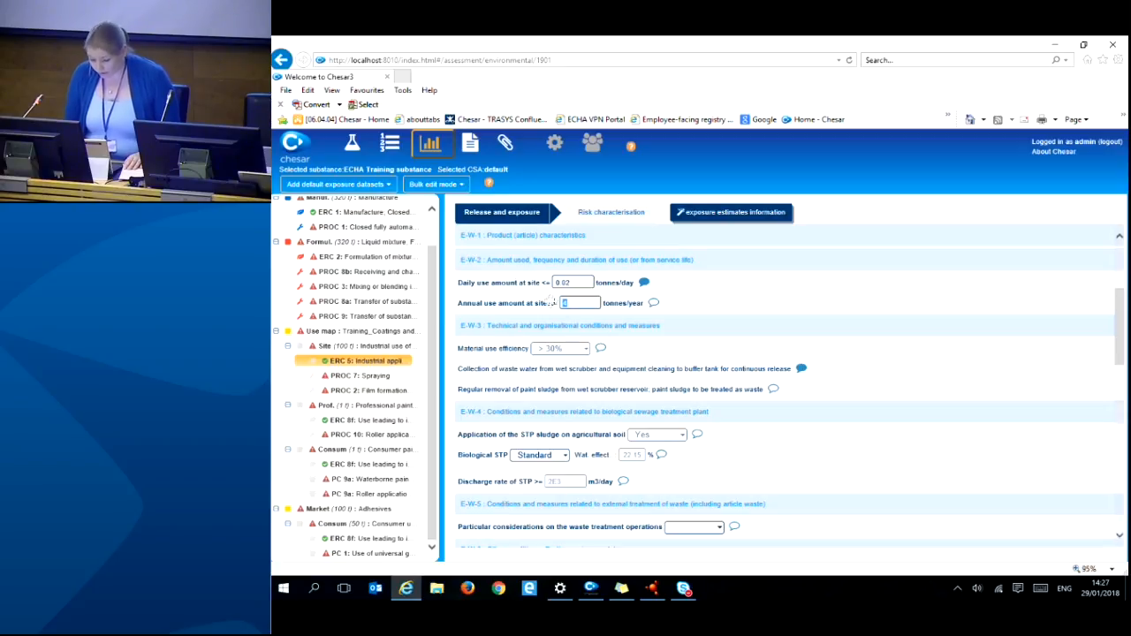
text(6)
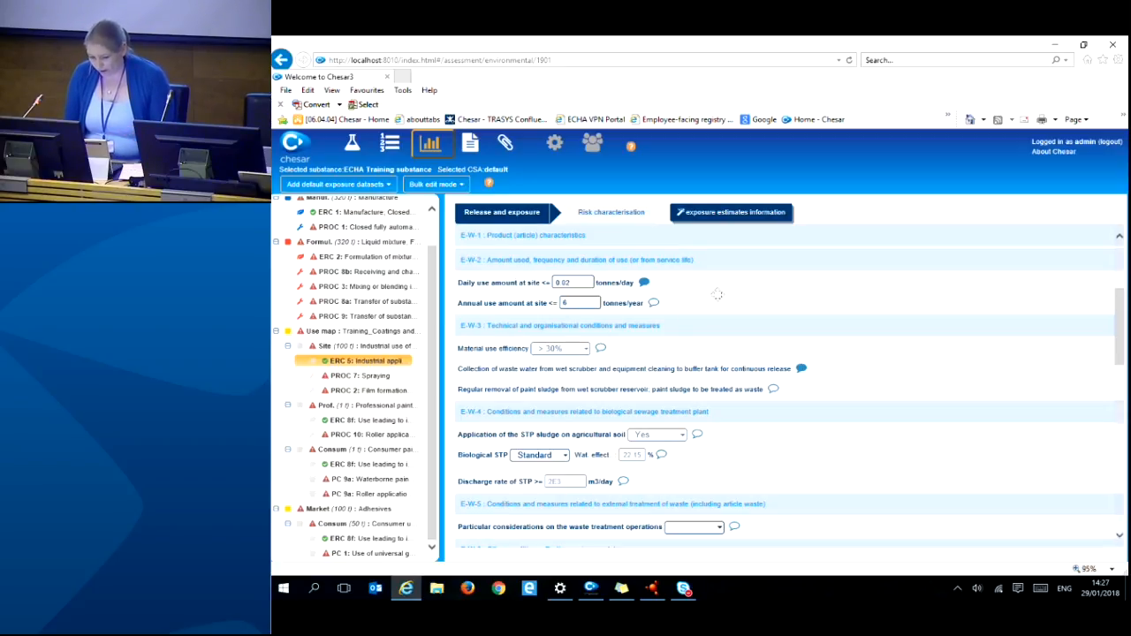
click(570, 303)
text(4)
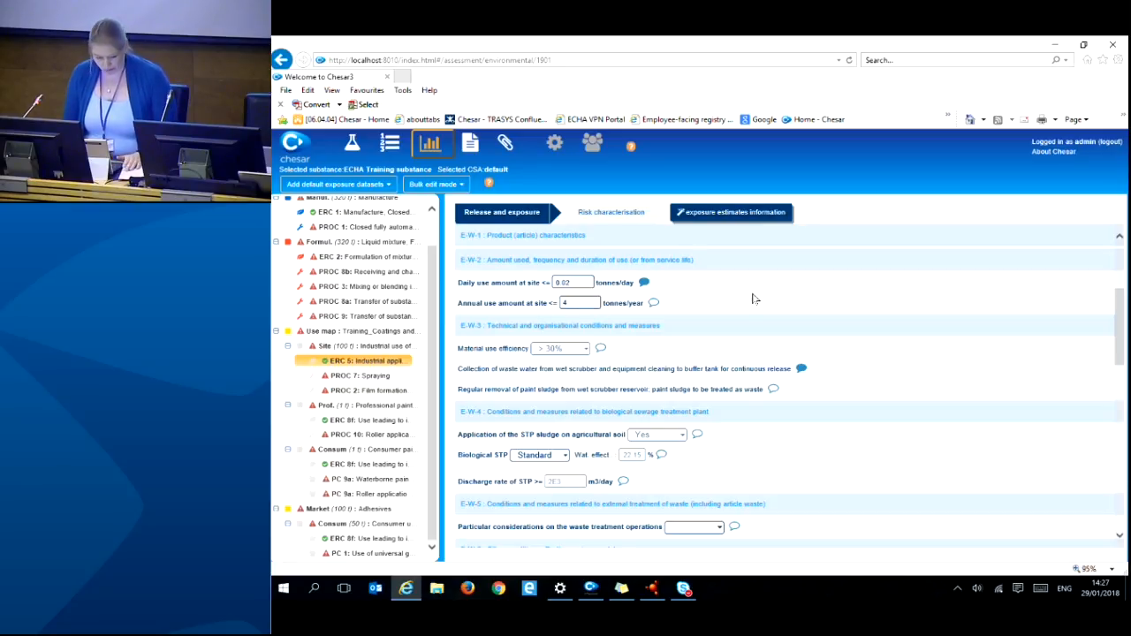
scroll(770, 325, down, 6)
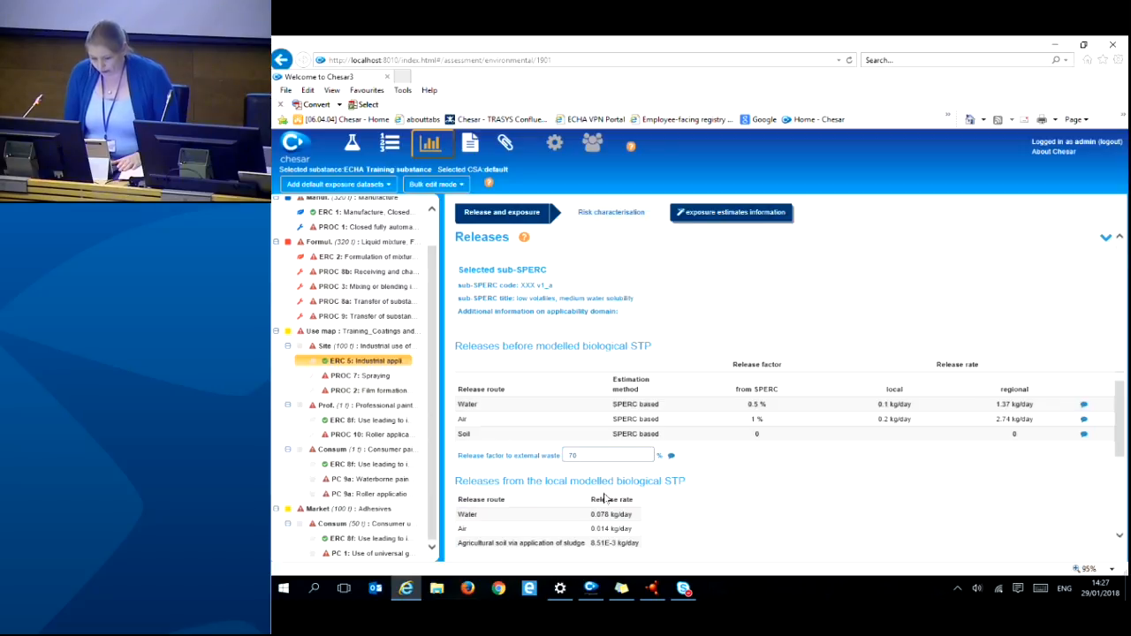
drag(460, 270, 640, 308)
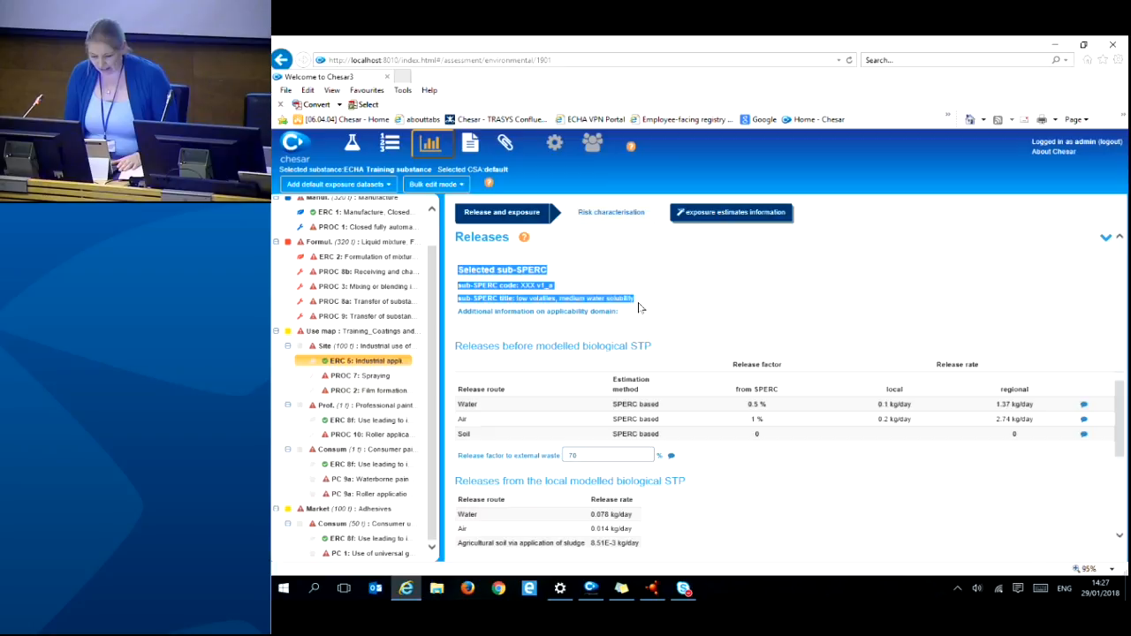
click(642, 309)
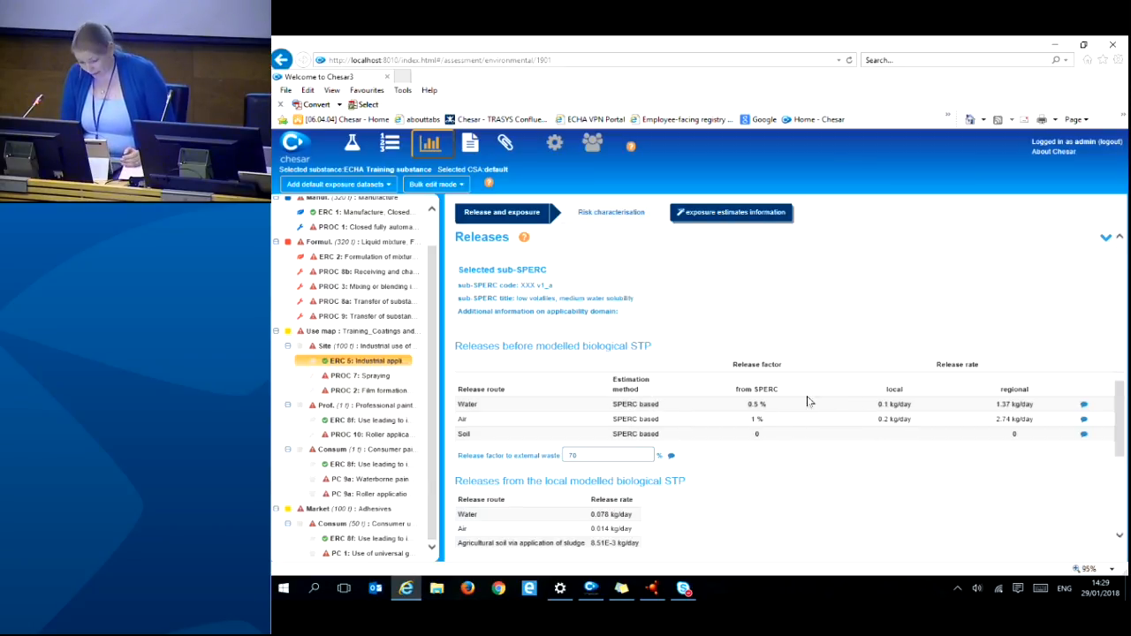
click(1084, 405)
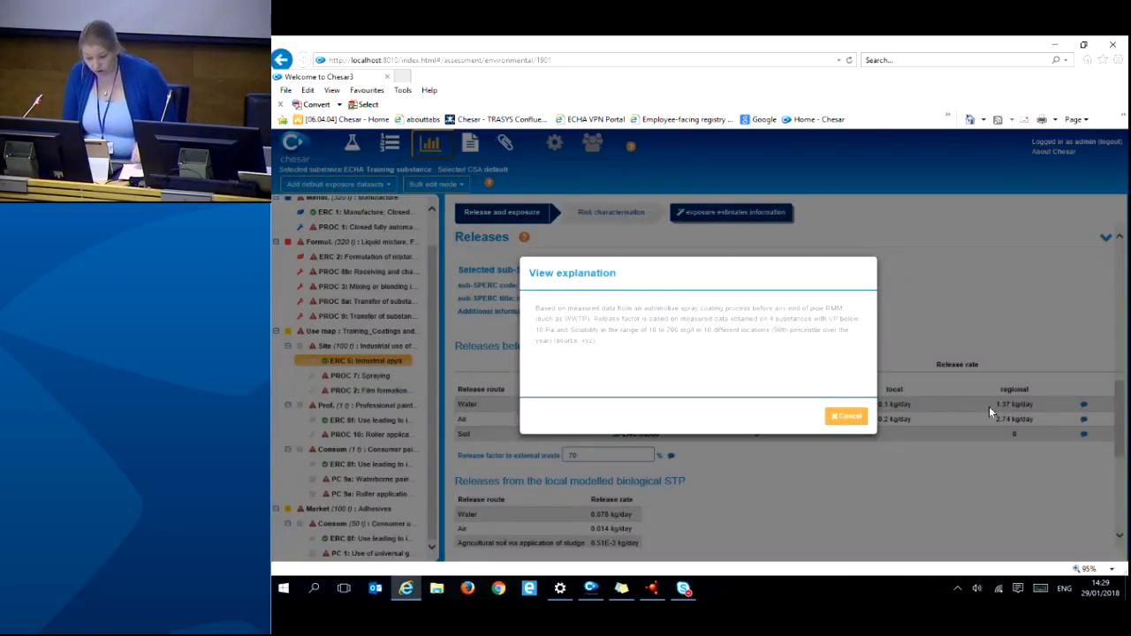
click(855, 419)
scroll(892, 387, down, 2)
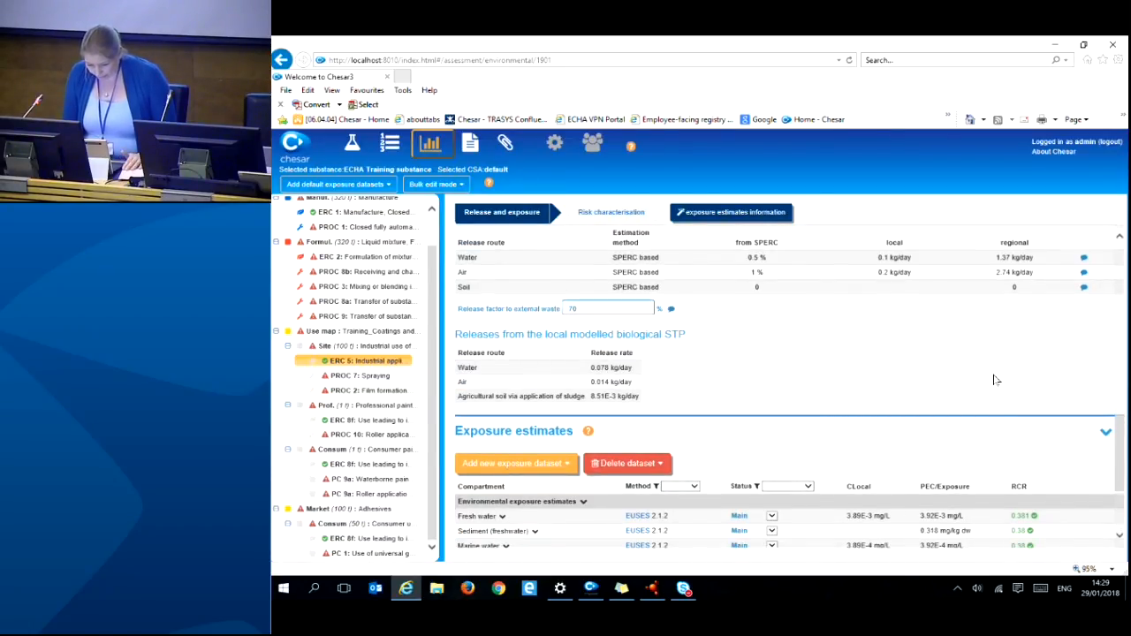
scroll(999, 363, down, 1)
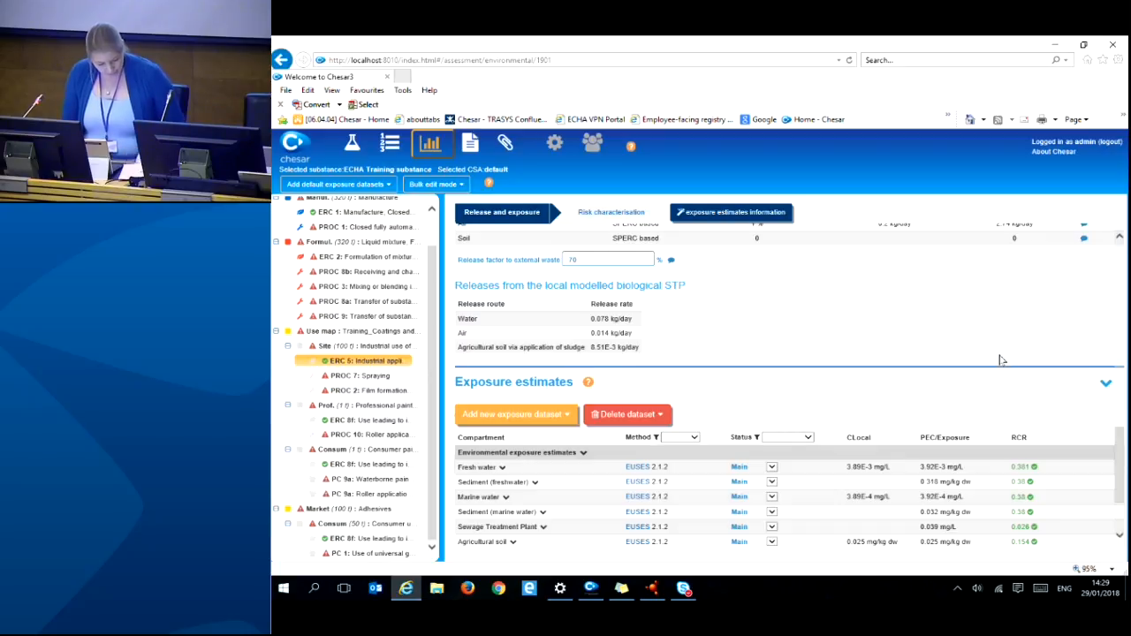
scroll(955, 416, down, 2)
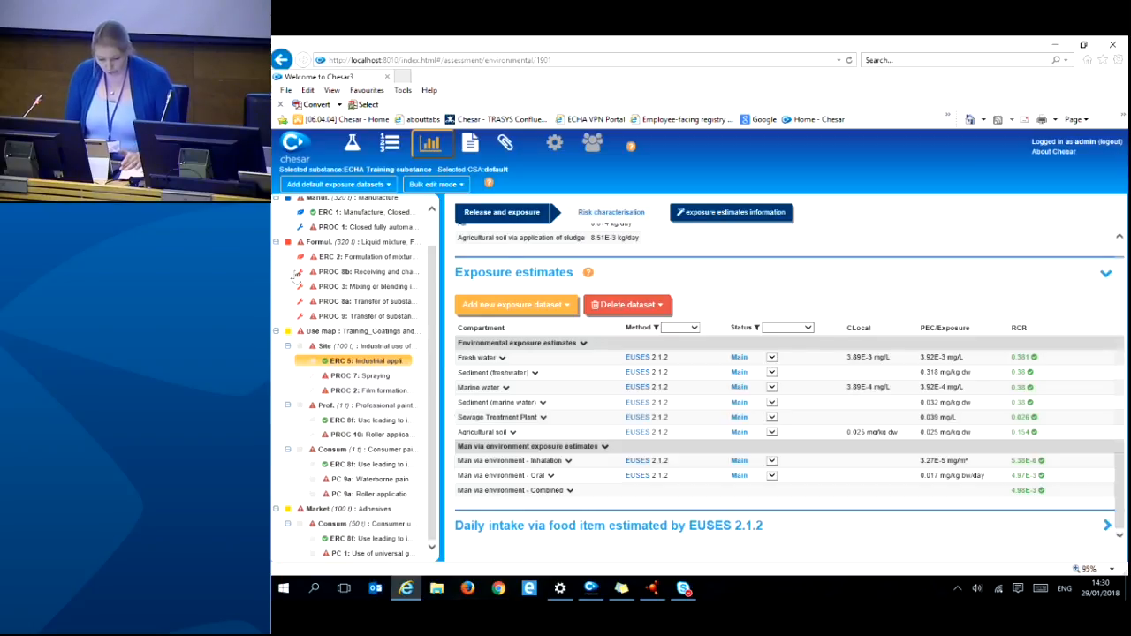
scroll(295, 277, up, 1)
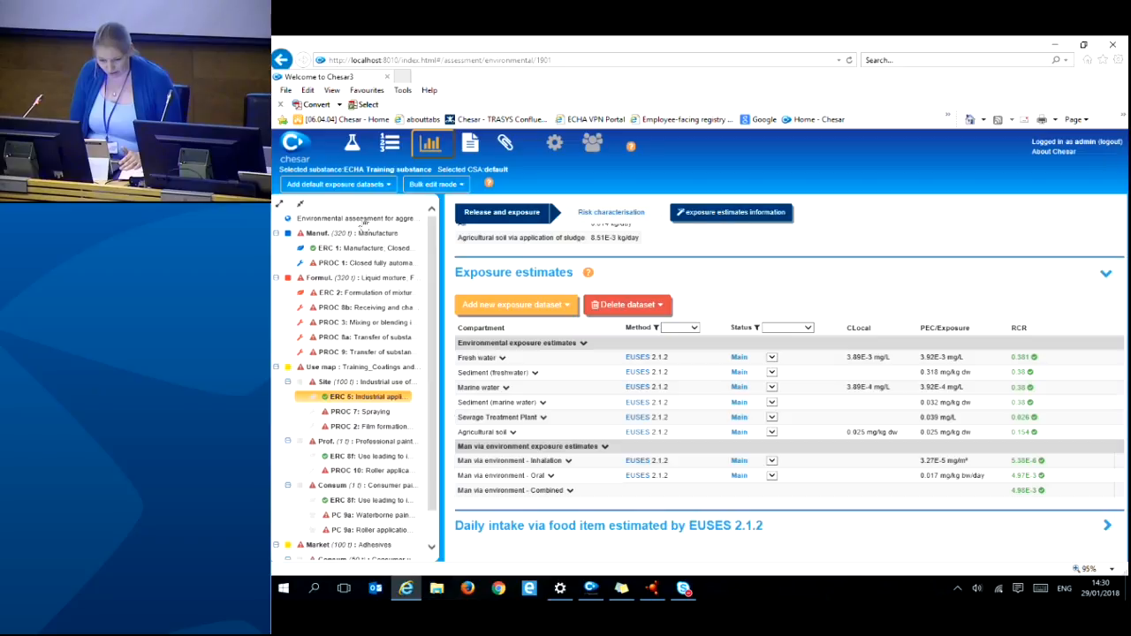
- Review the aggregated-uses regional and widespread-use results without adding a dataset, then open the CSR view
click(362, 221)
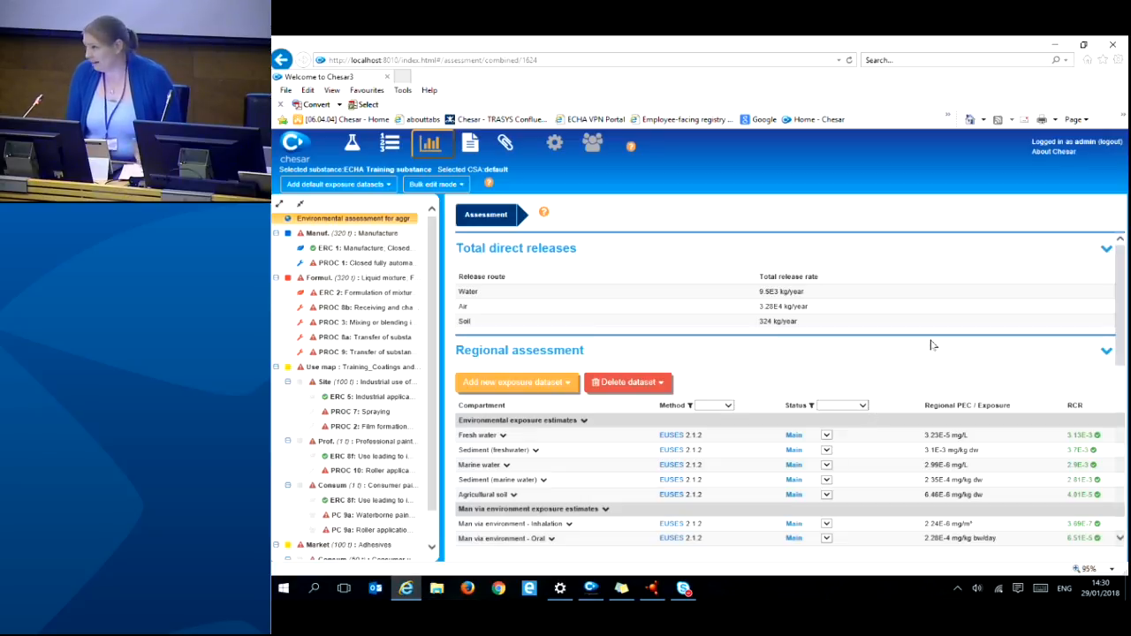
scroll(940, 351, down, 2)
scroll(642, 308, up, 1)
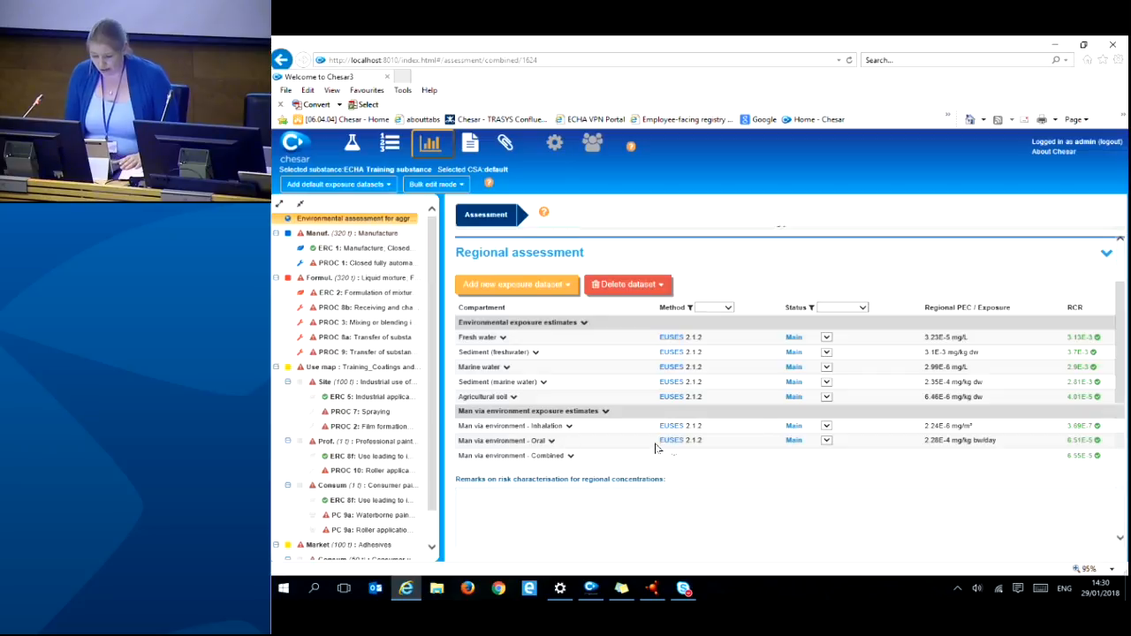
scroll(707, 446, down, 2)
scroll(793, 439, down, 2)
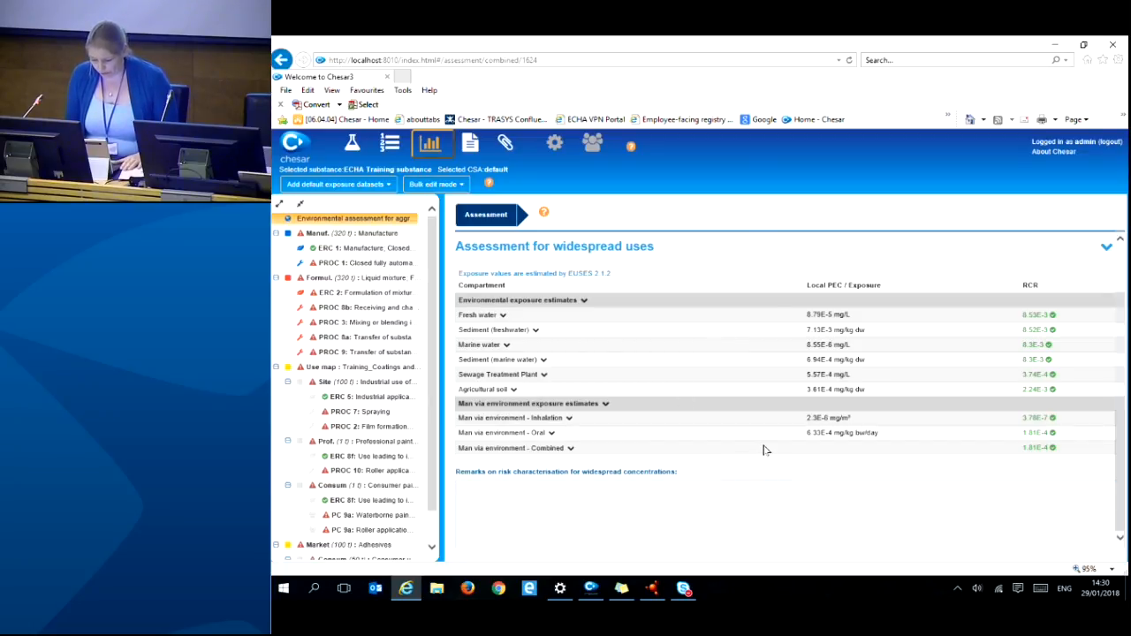
scroll(765, 451, up, 1)
scroll(765, 451, up, 5)
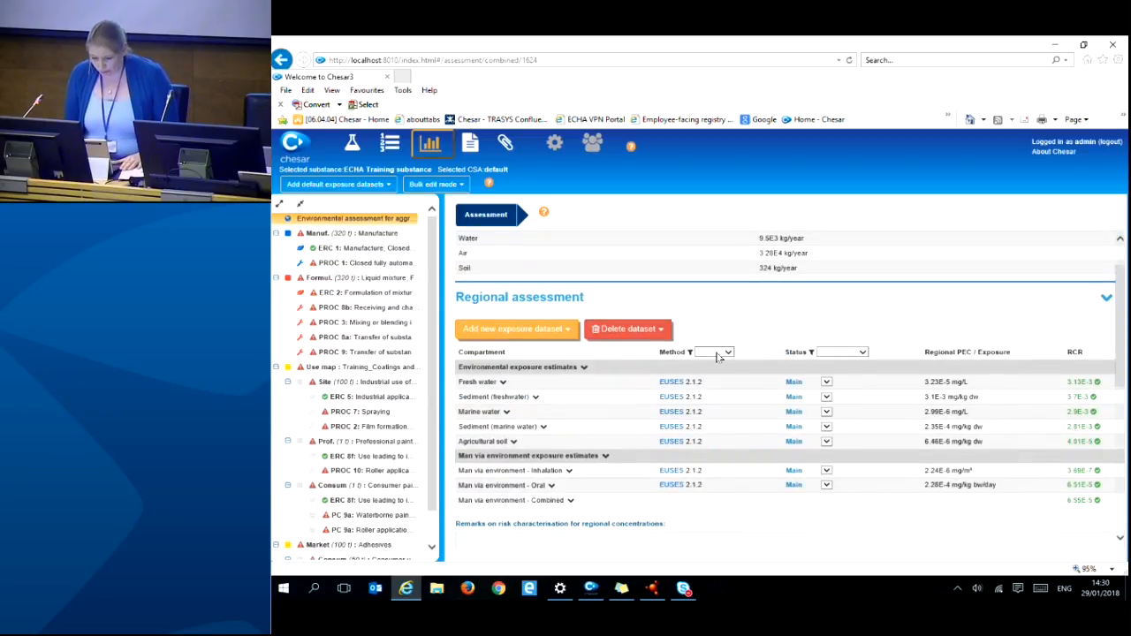
click(534, 336)
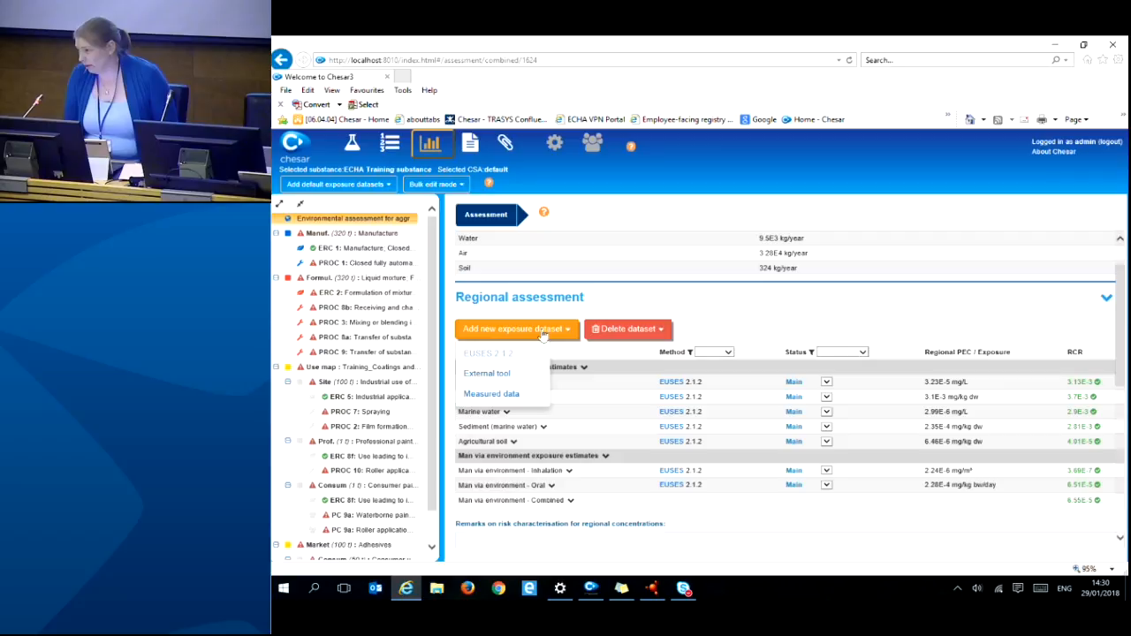
click(542, 333)
scroll(619, 397, down, 3)
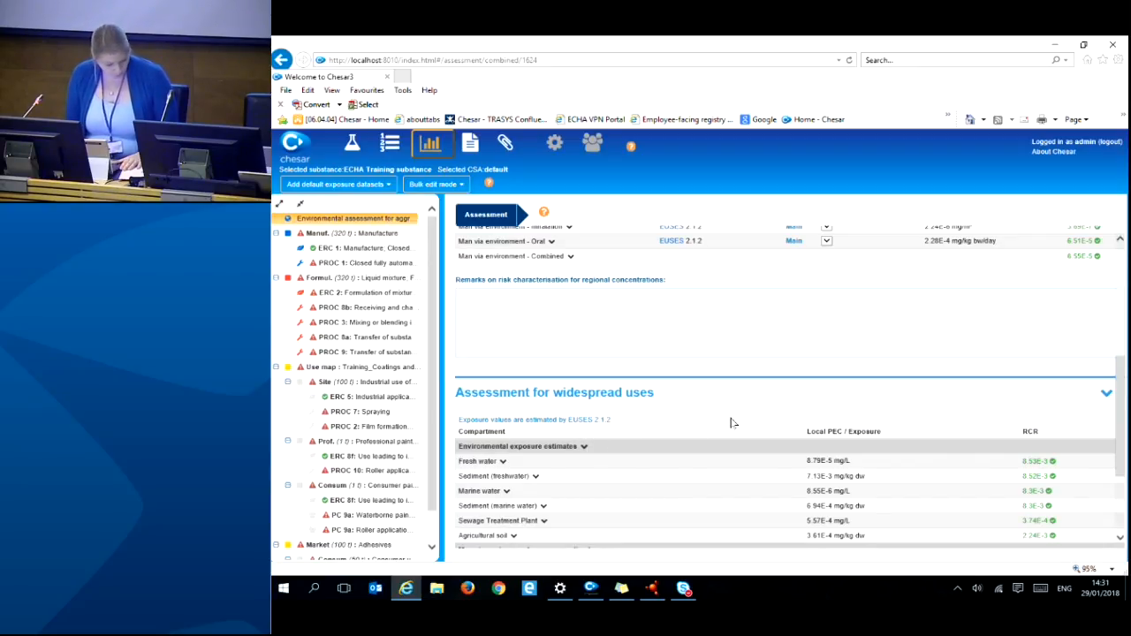
scroll(689, 409, up, 1)
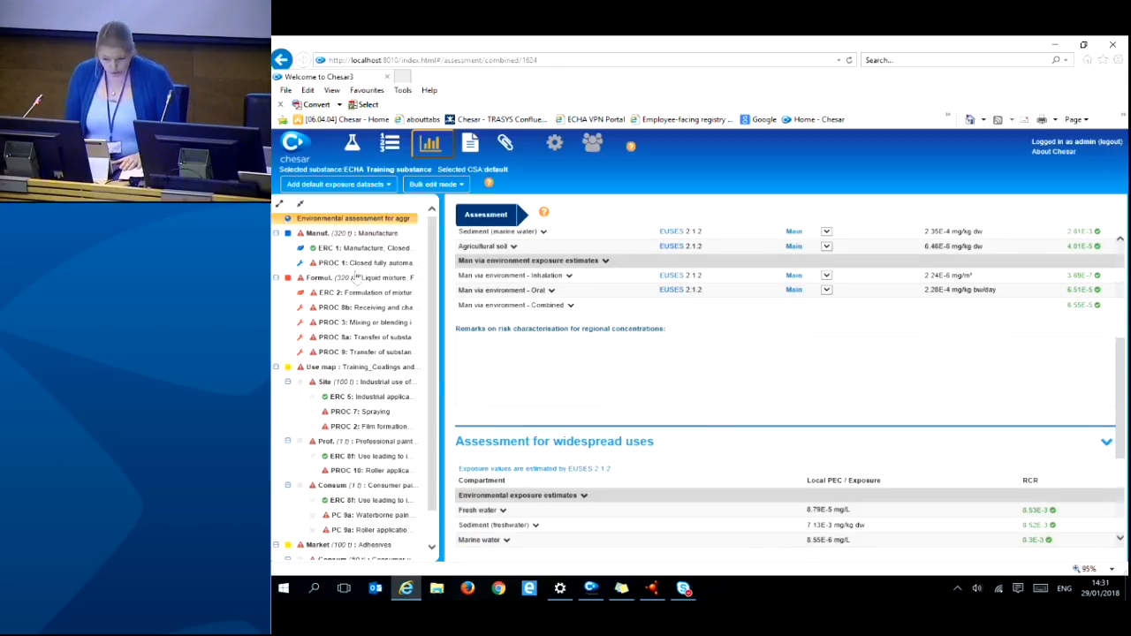
click(470, 145)
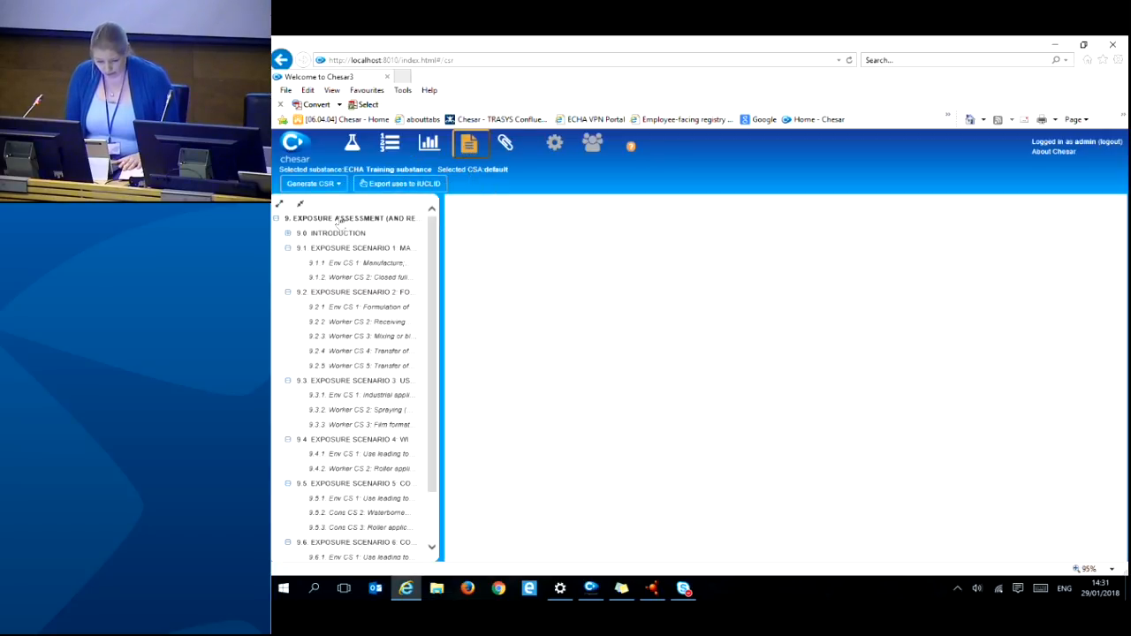
- Expand 9.0 Introduction and preview section 9.0.3 down to its comments bars
click(286, 233)
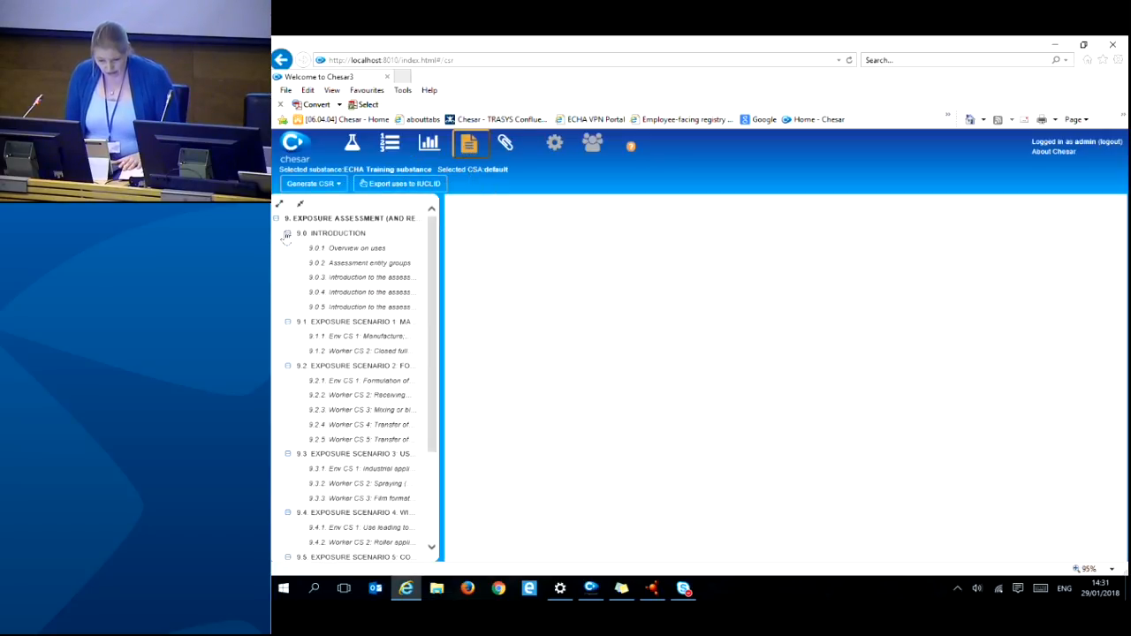
click(333, 280)
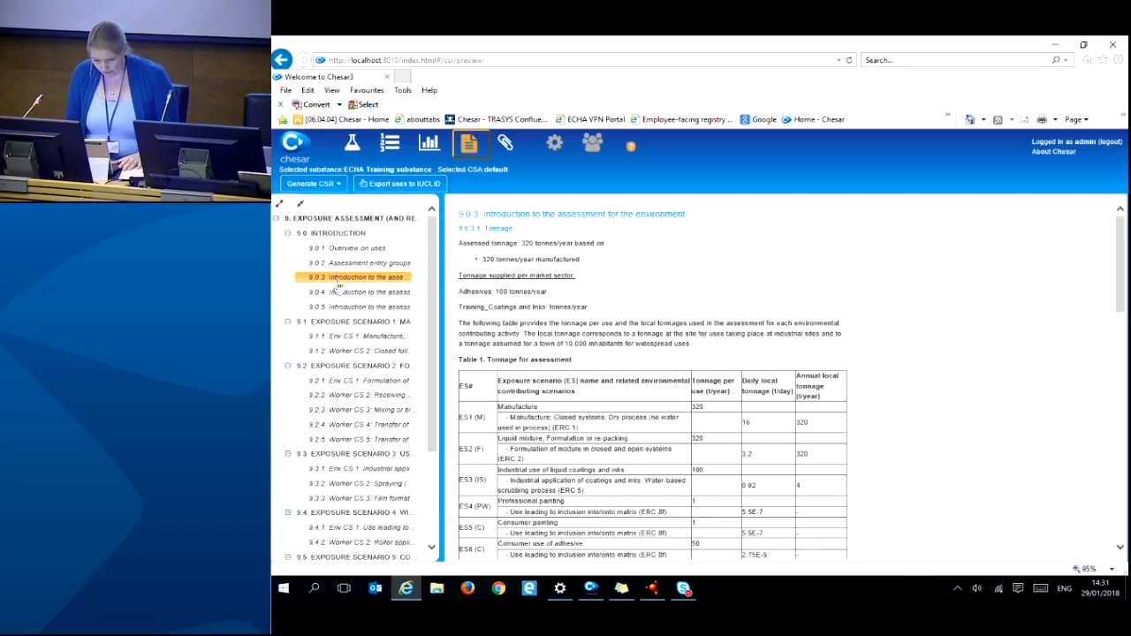
scroll(689, 307, down, 1)
scroll(690, 307, down, 6)
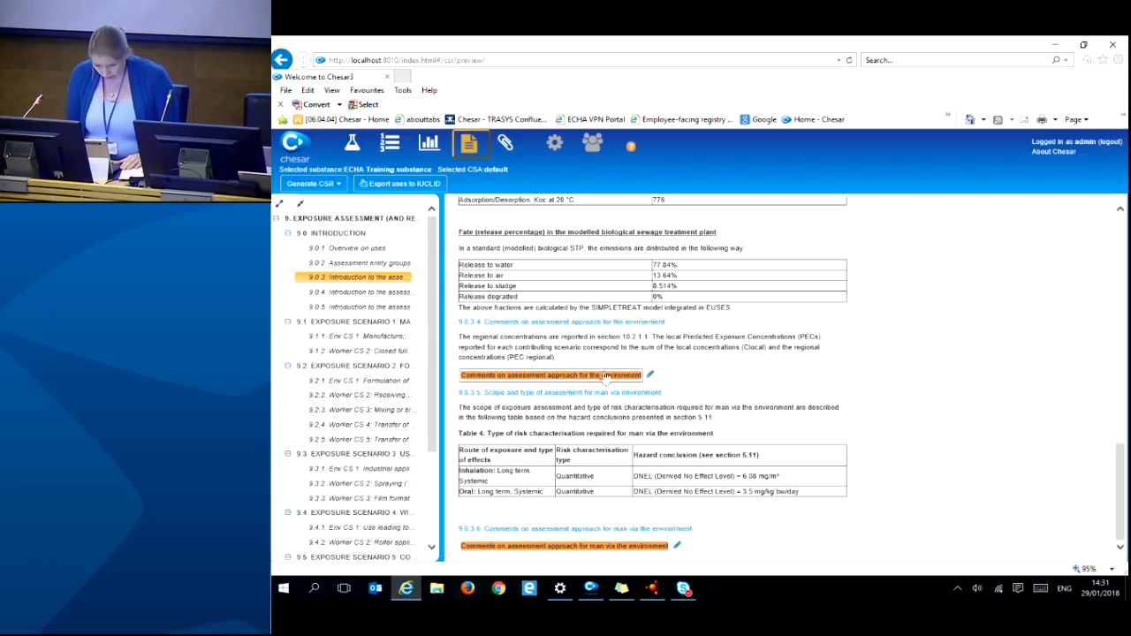
- Save a comment on the environmental assessment approach, then preview sections 9.1 and 9.1.1
click(606, 376)
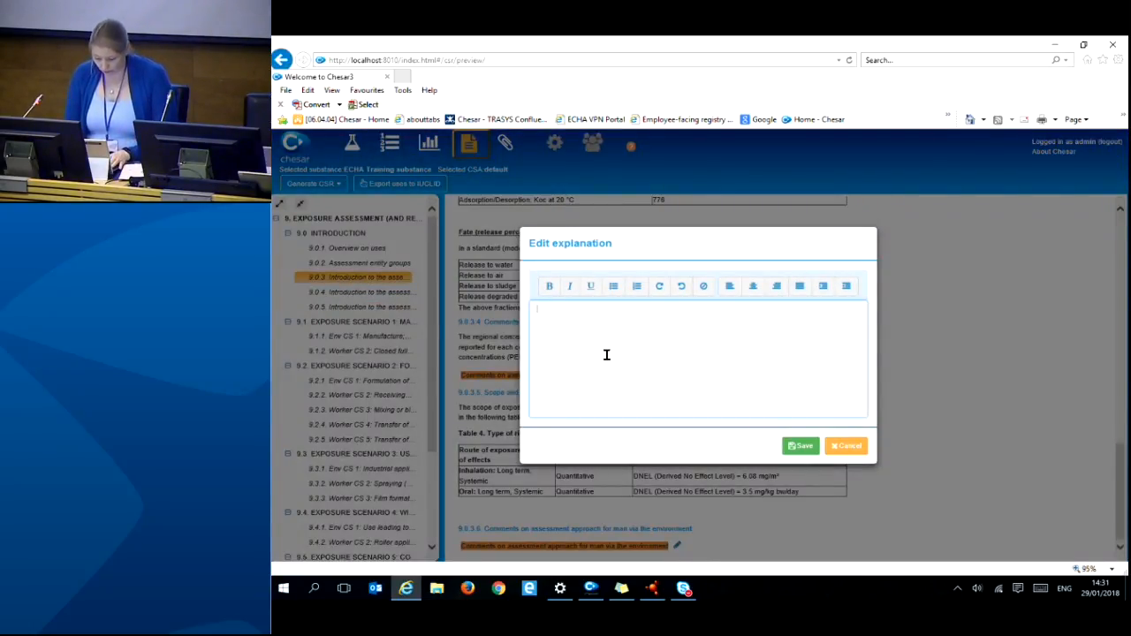
click(800, 447)
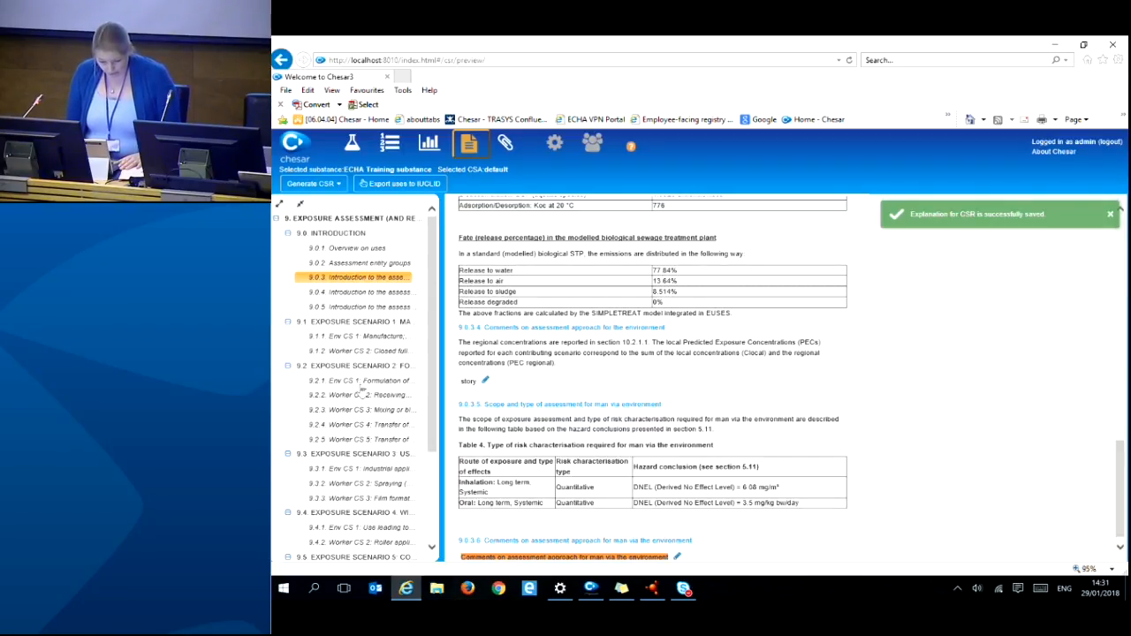
click(356, 321)
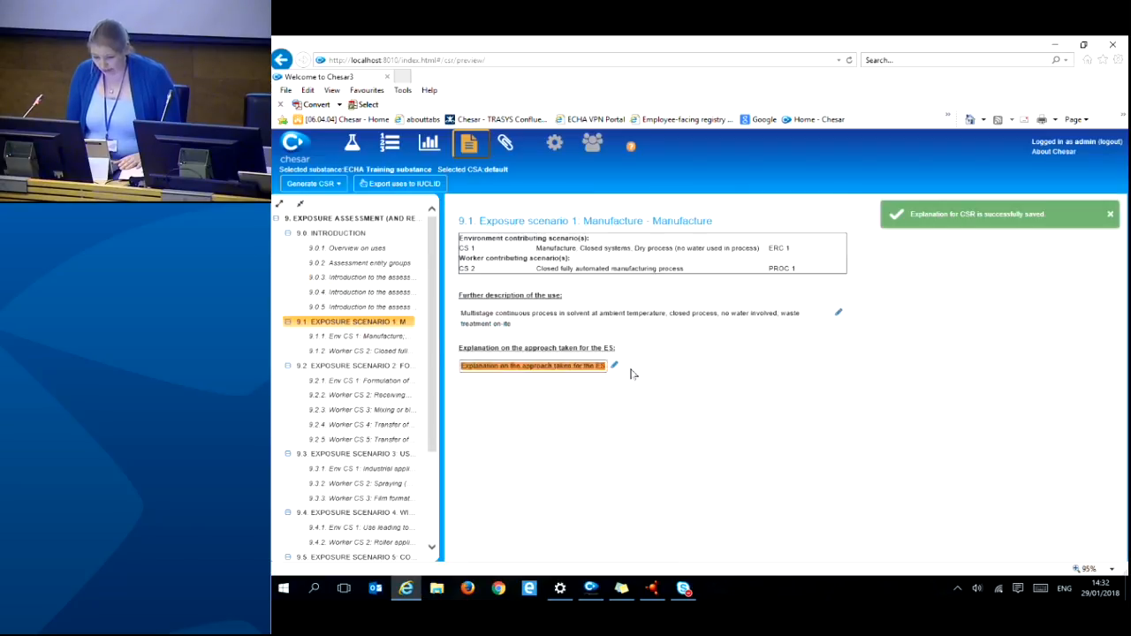
click(380, 337)
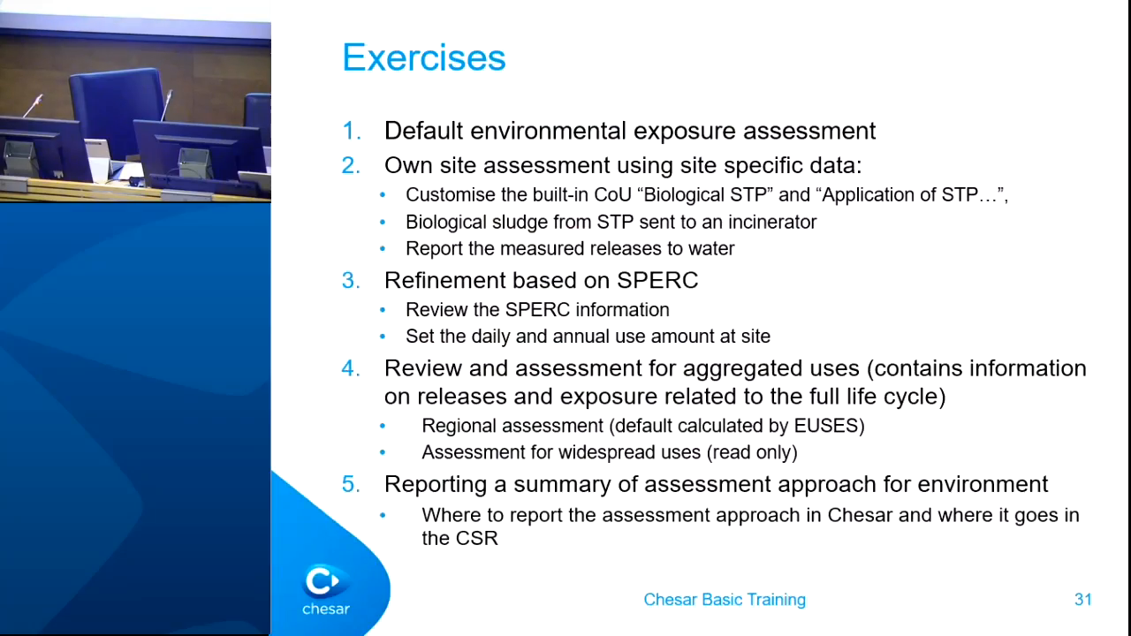
key(Right)
key(Right)
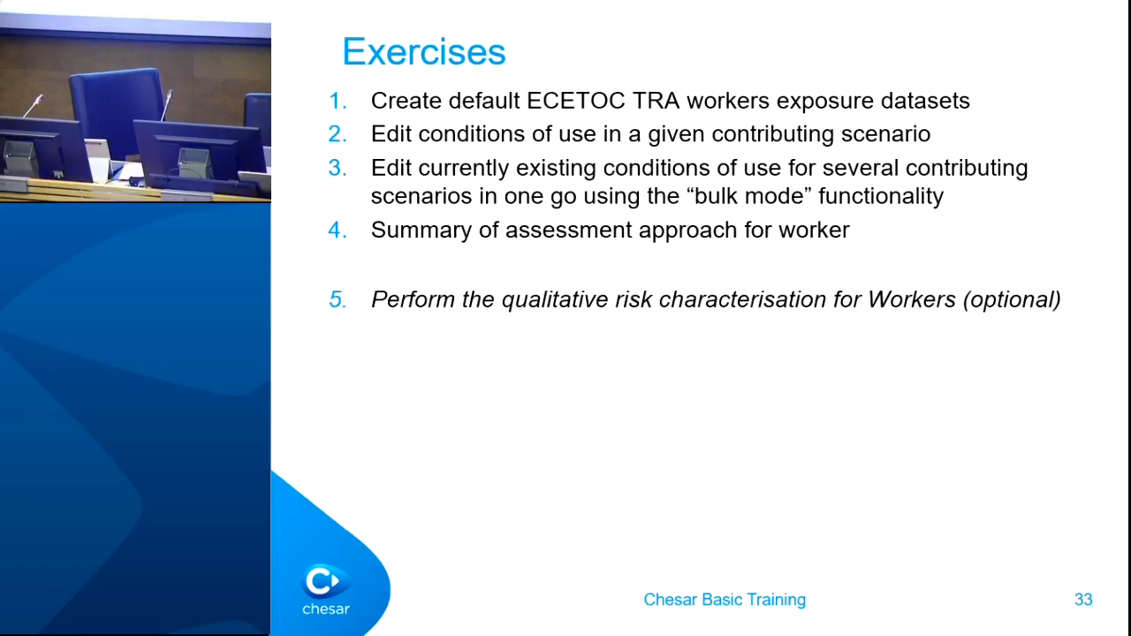
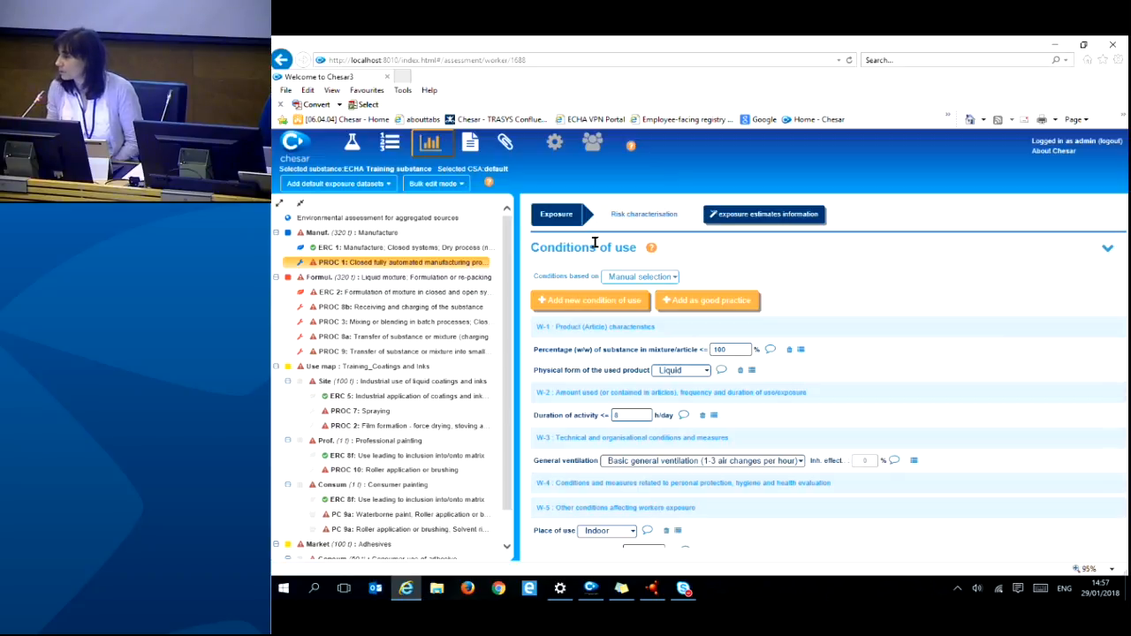
- Scroll down to PROC 1's still-empty Exposure estimates table
scroll(718, 402, down, 3)
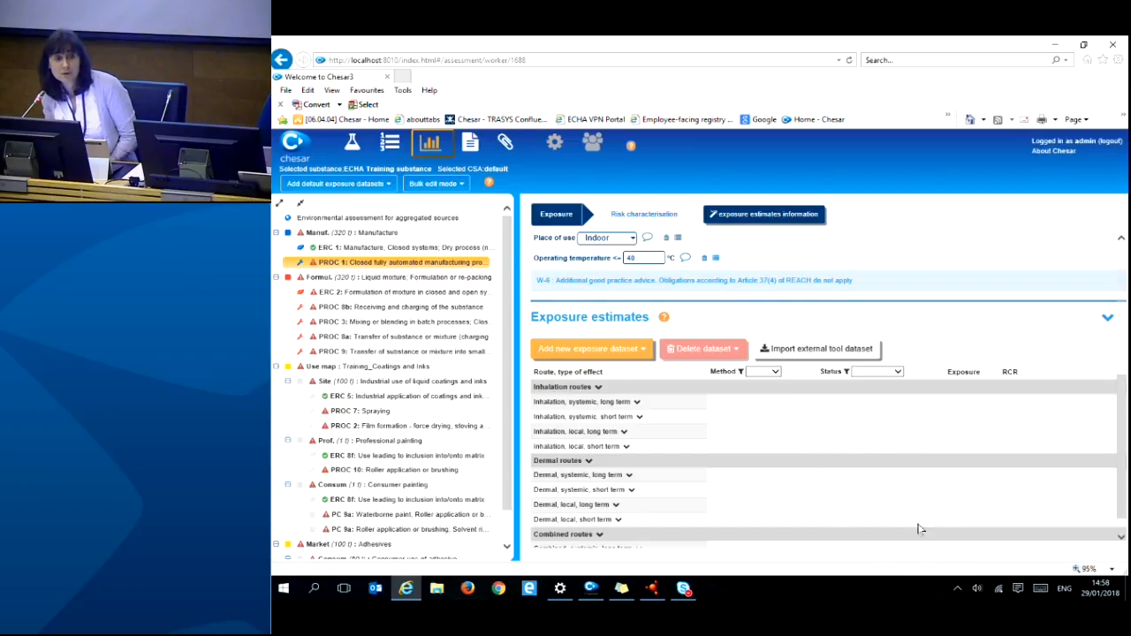
- Add the default TRA Workers 3.0 datasets for PROC 1 and review the resulting exposure estimates
click(389, 186)
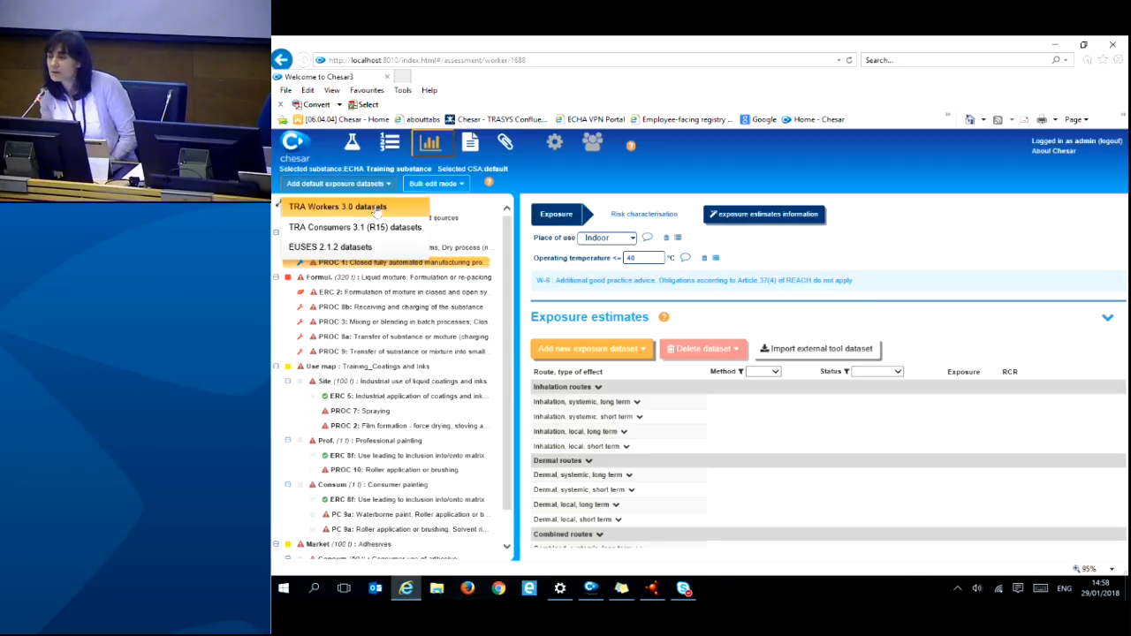
click(379, 208)
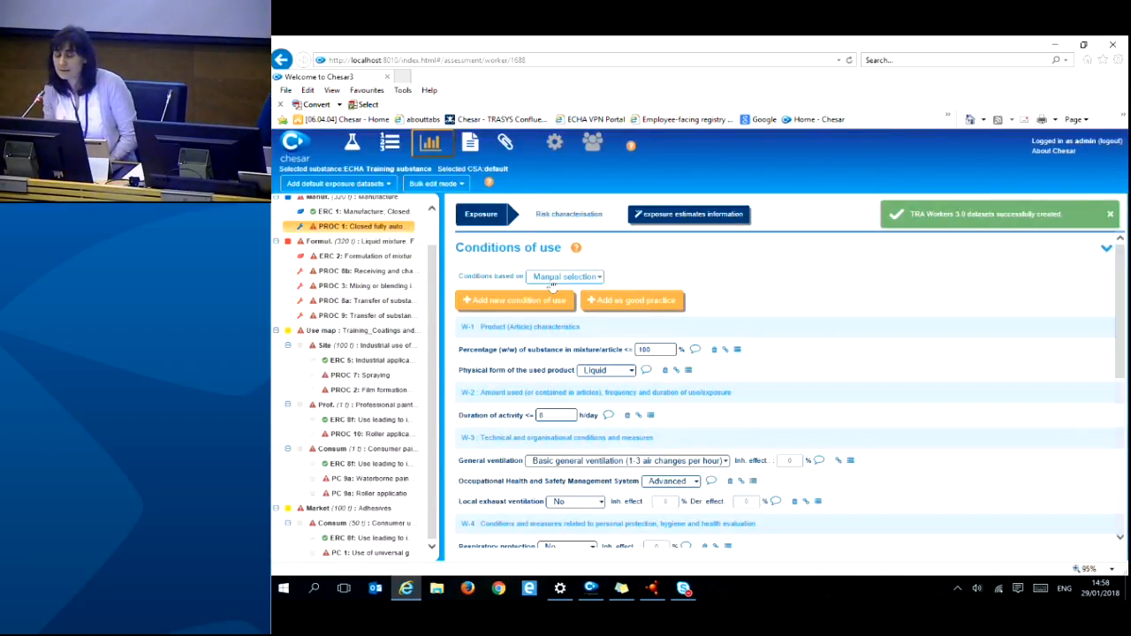
scroll(811, 309, down, 5)
scroll(844, 382, down, 1)
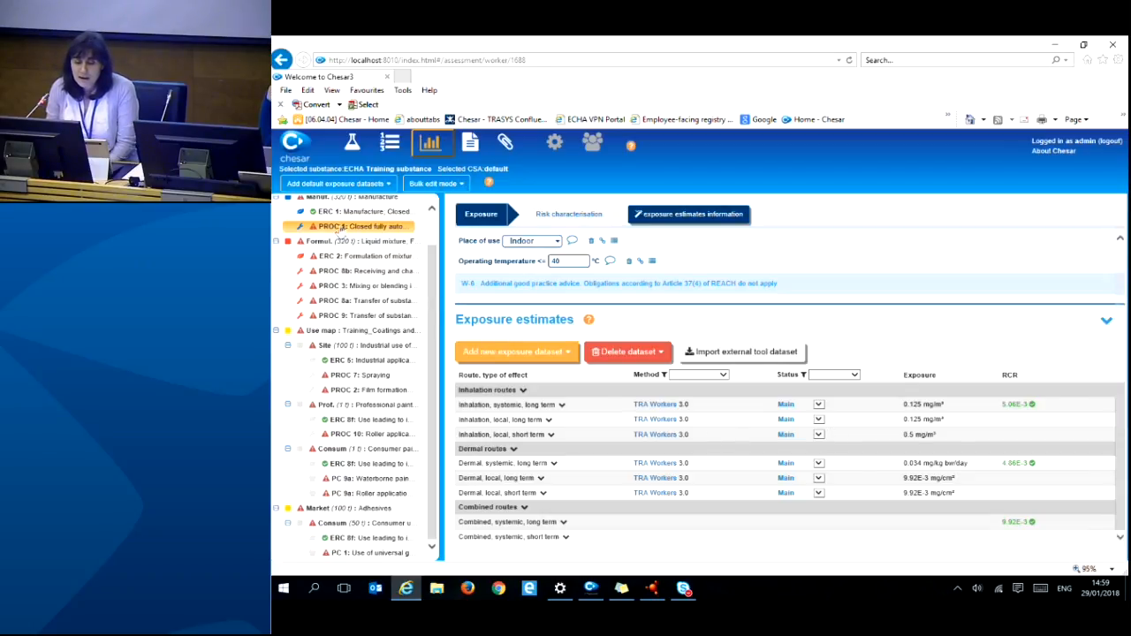
- Widen the use tree and open PROC 8b Receiving and charging under ERC 1
drag(442, 288, 619, 297)
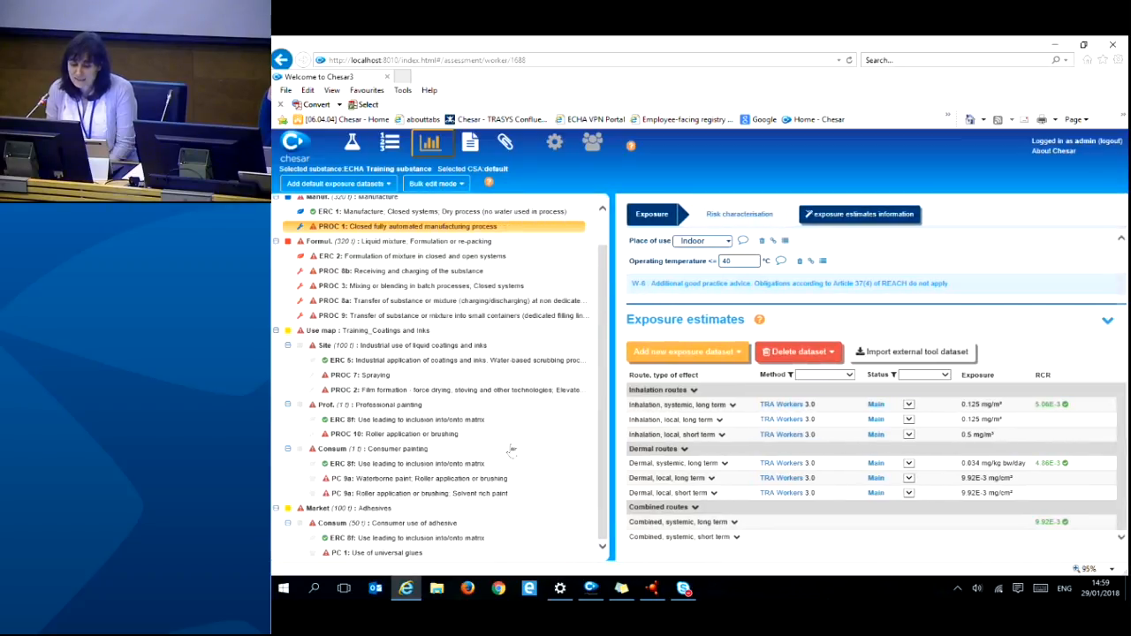
scroll(604, 416, up, 2)
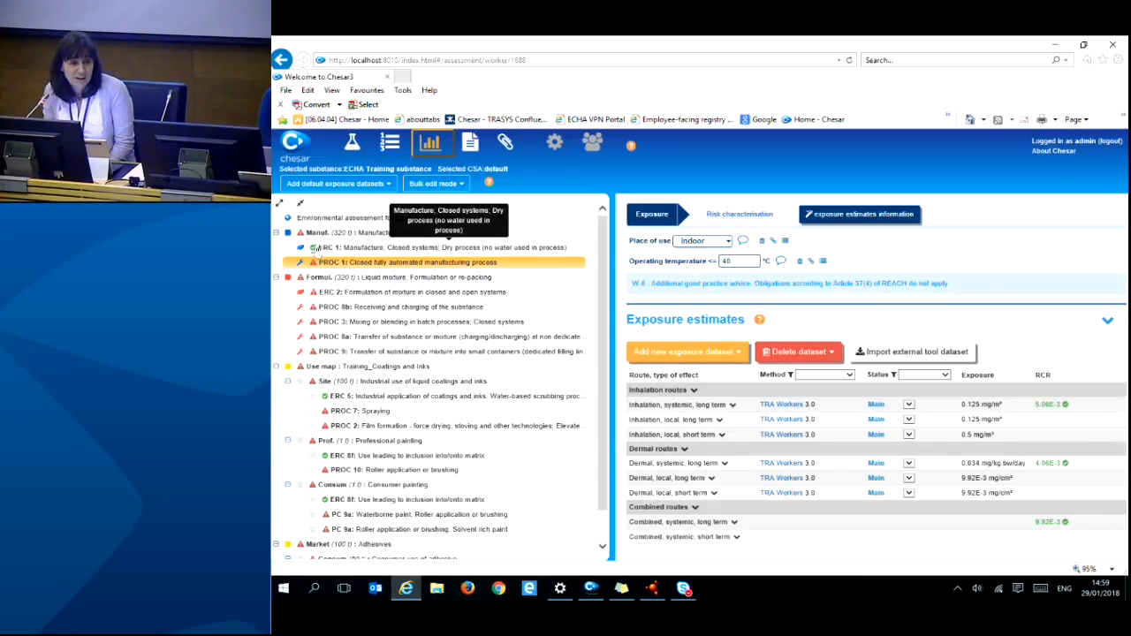
click(331, 248)
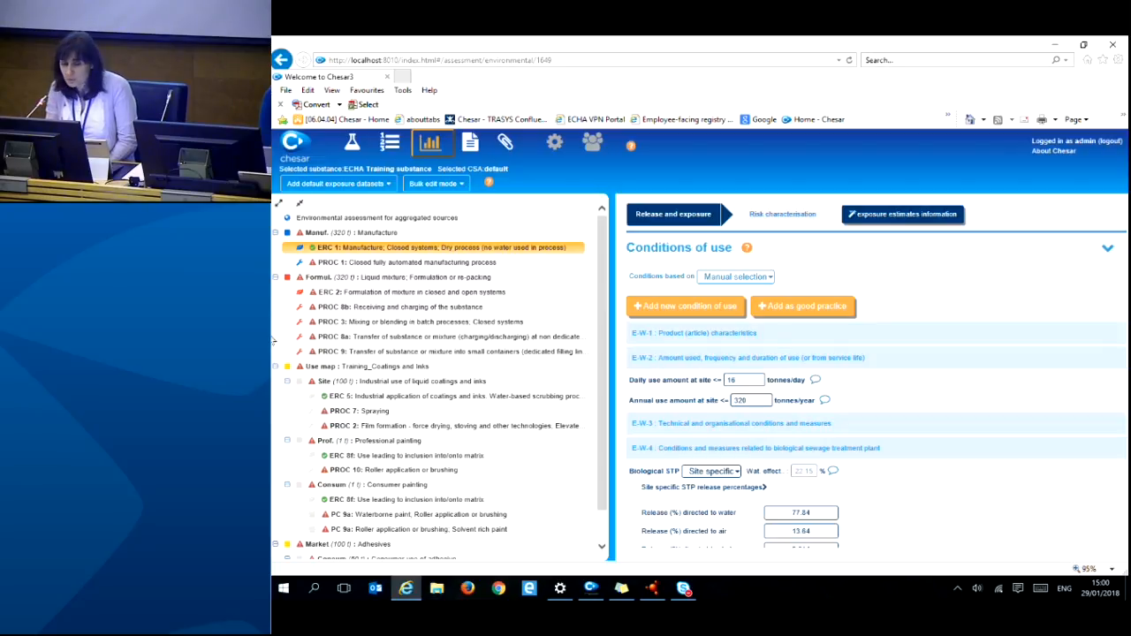
click(366, 310)
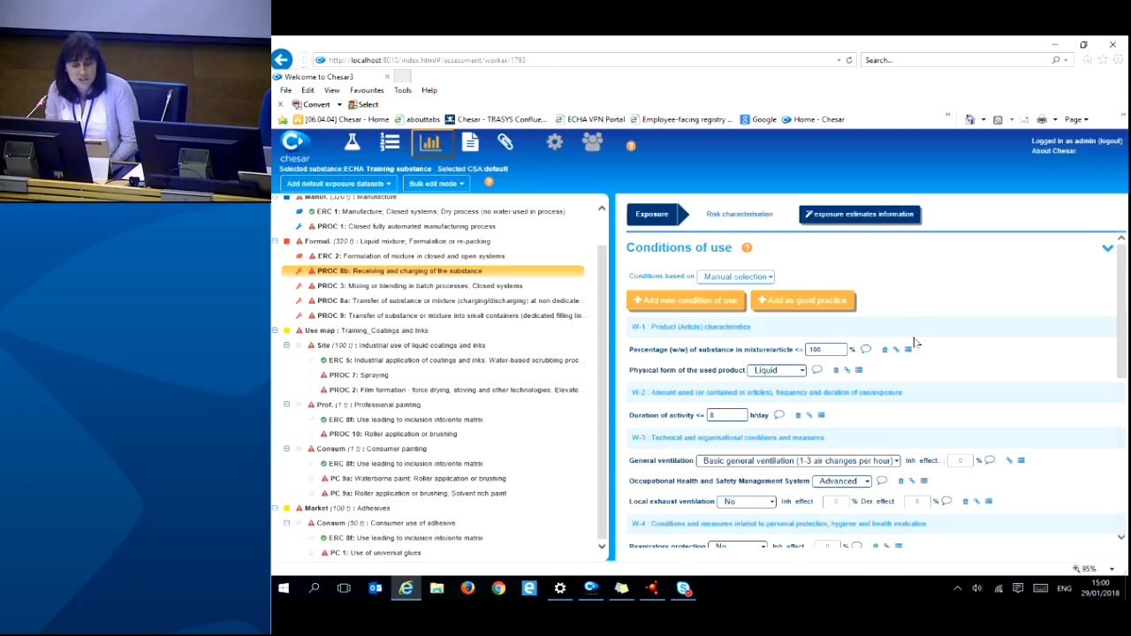
- Set PROC 8b's duration of activity to 1 h/day
drag(610, 343, 545, 334)
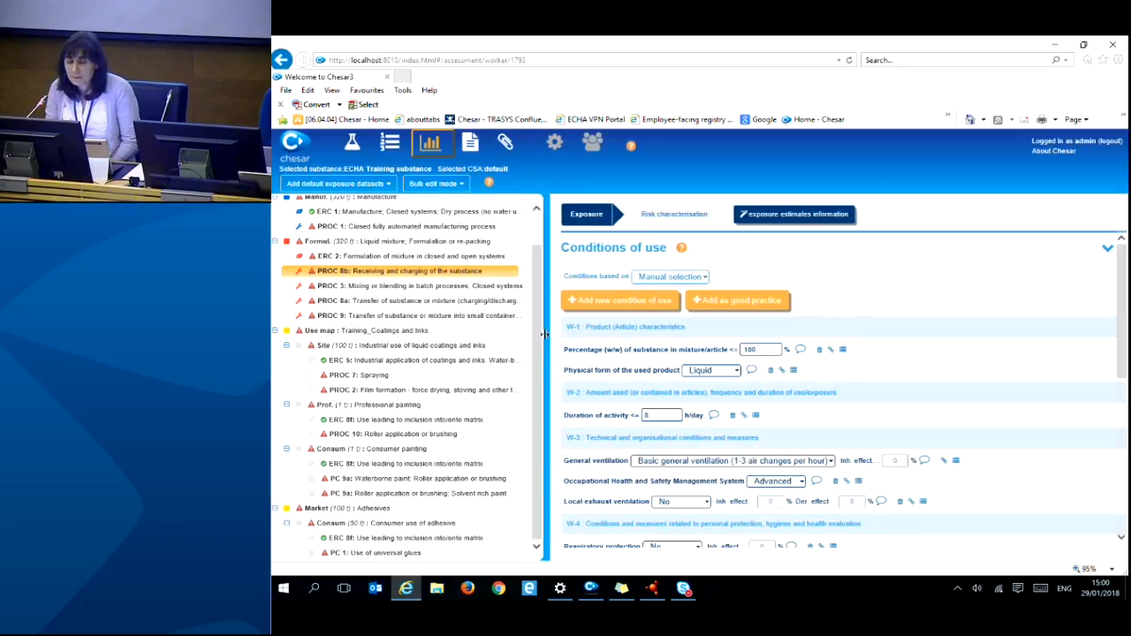
scroll(884, 345, down, 1)
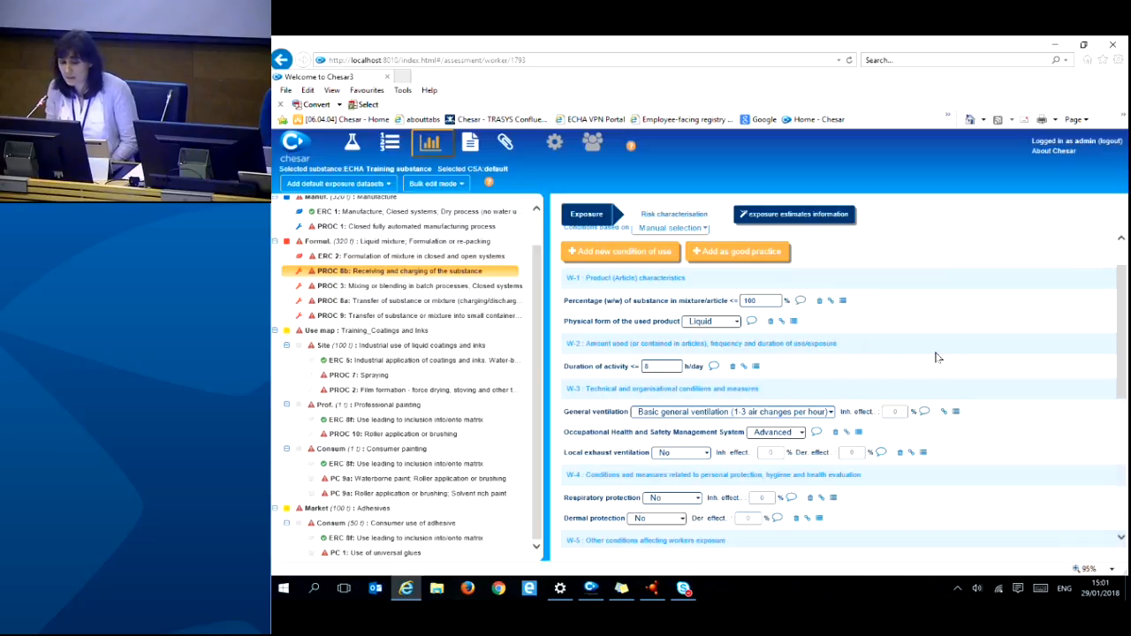
drag(663, 366, 643, 366)
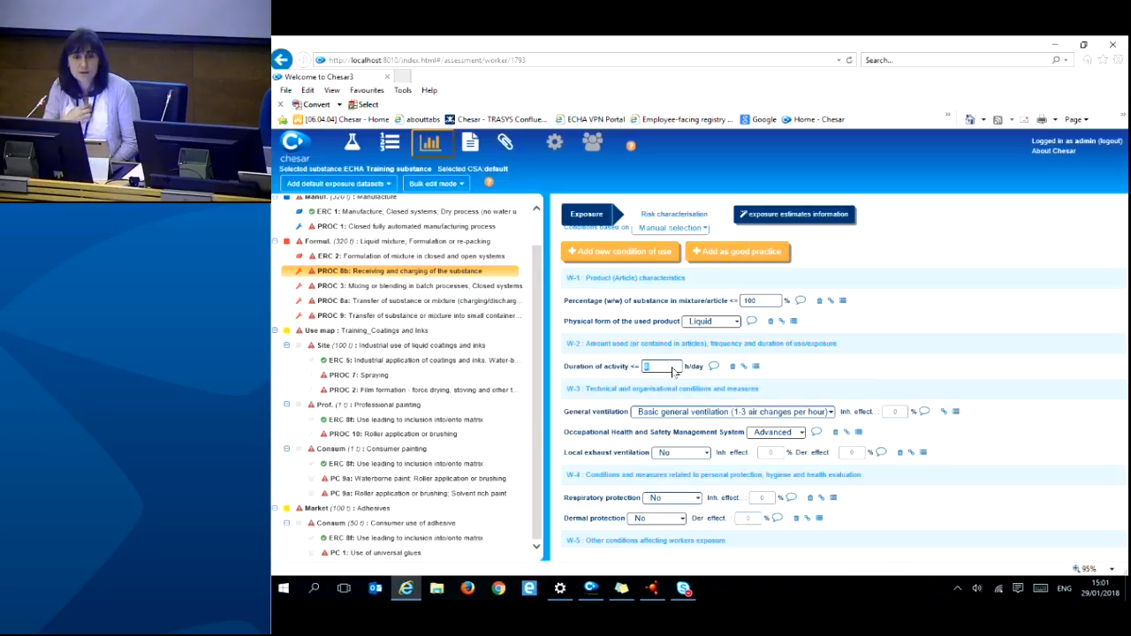
text(1)
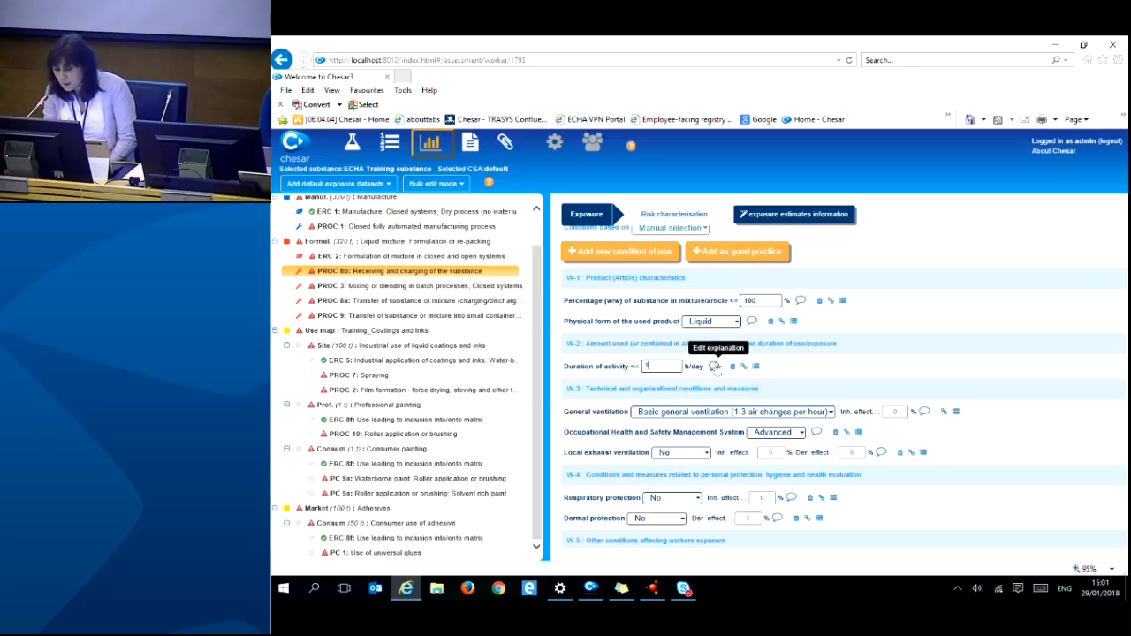
- Set dermal protection to chemically resistant gloves (EN374) and check the updated exposure estimates
scroll(681, 428, down, 1)
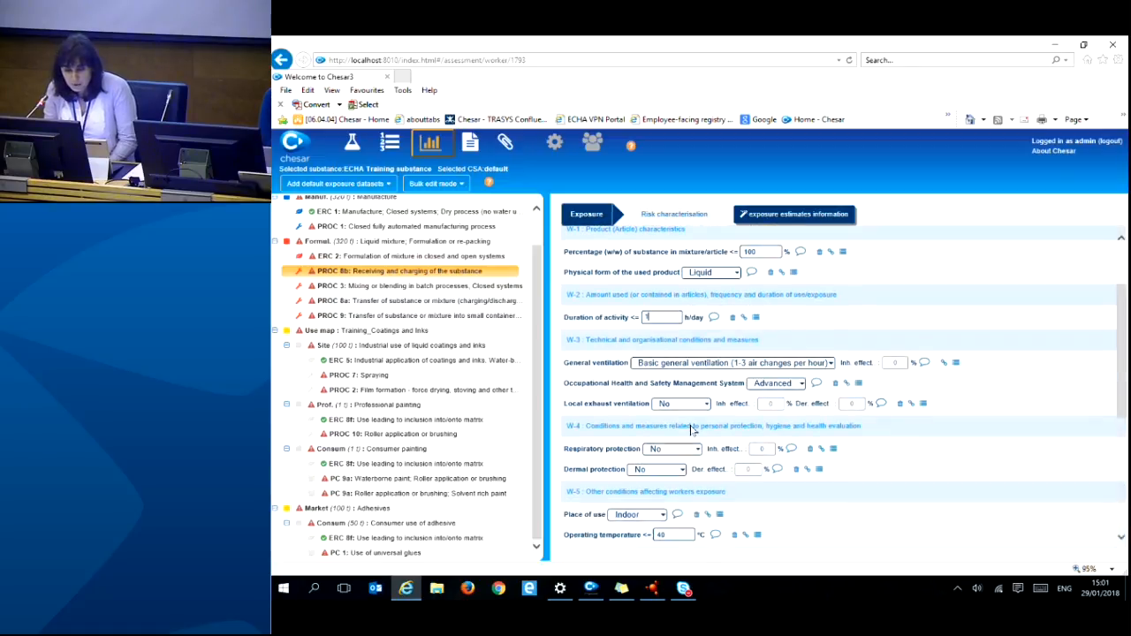
click(676, 474)
click(676, 479)
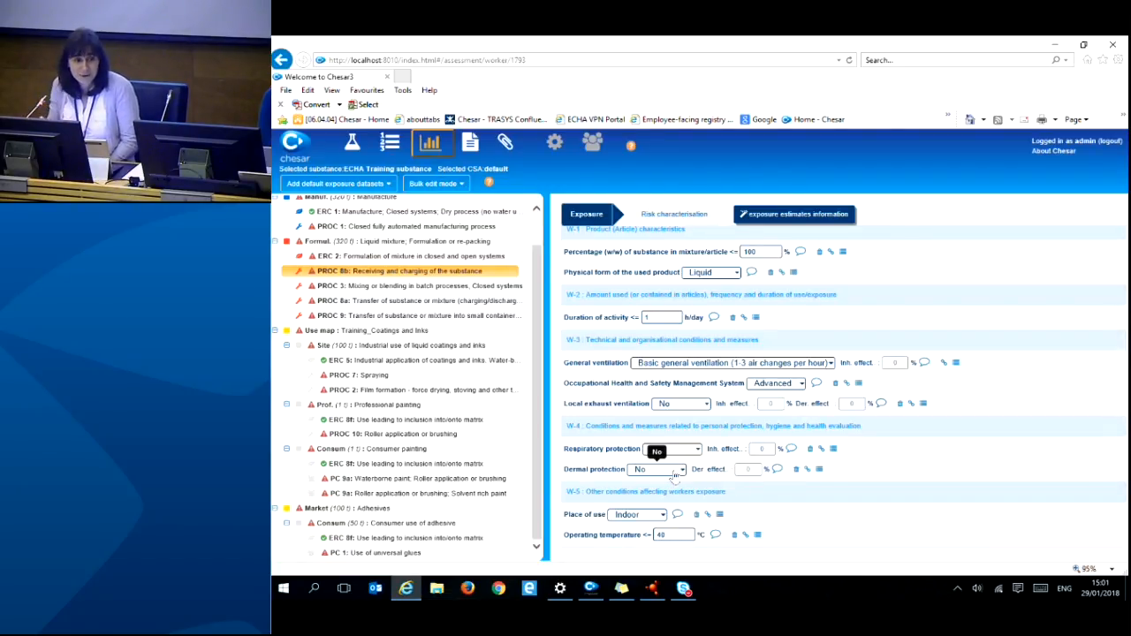
click(676, 475)
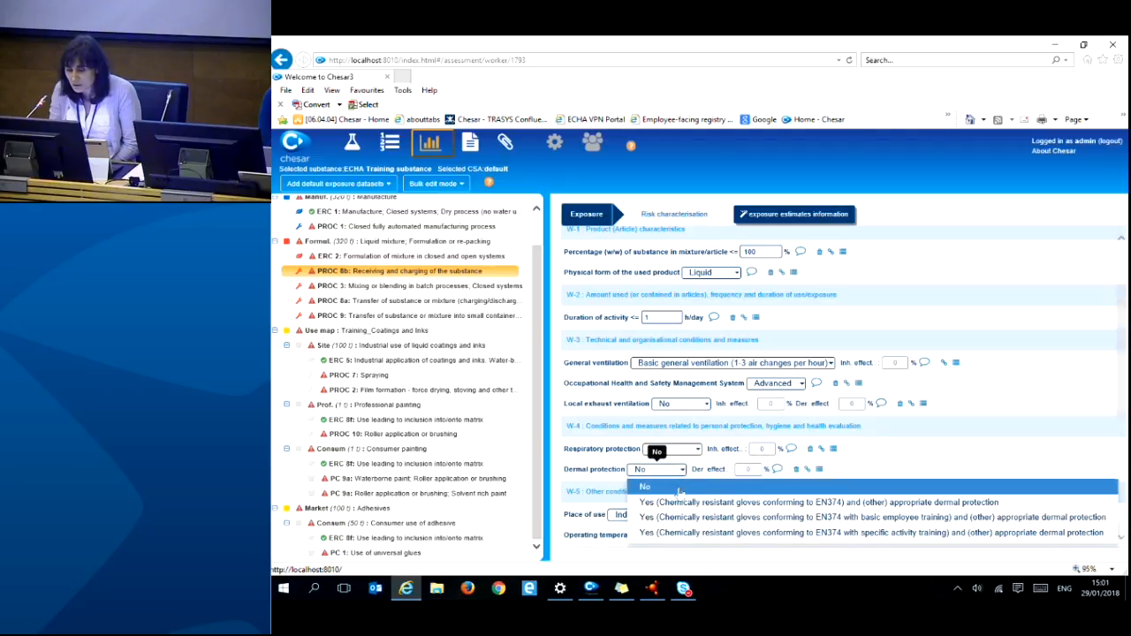
click(682, 506)
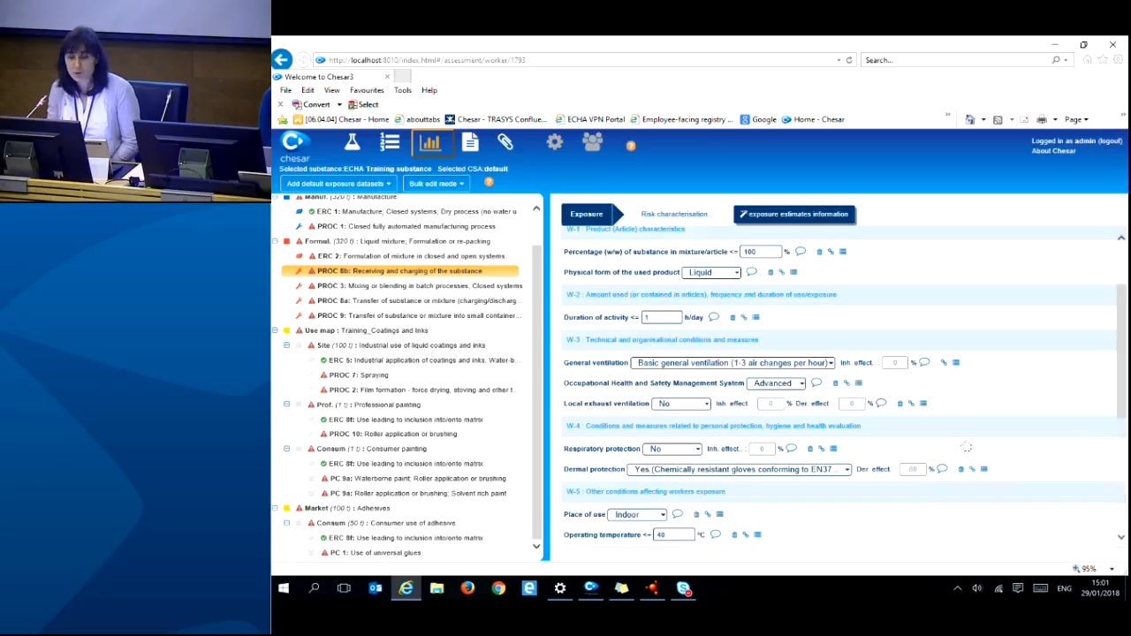
scroll(955, 406, down, 3)
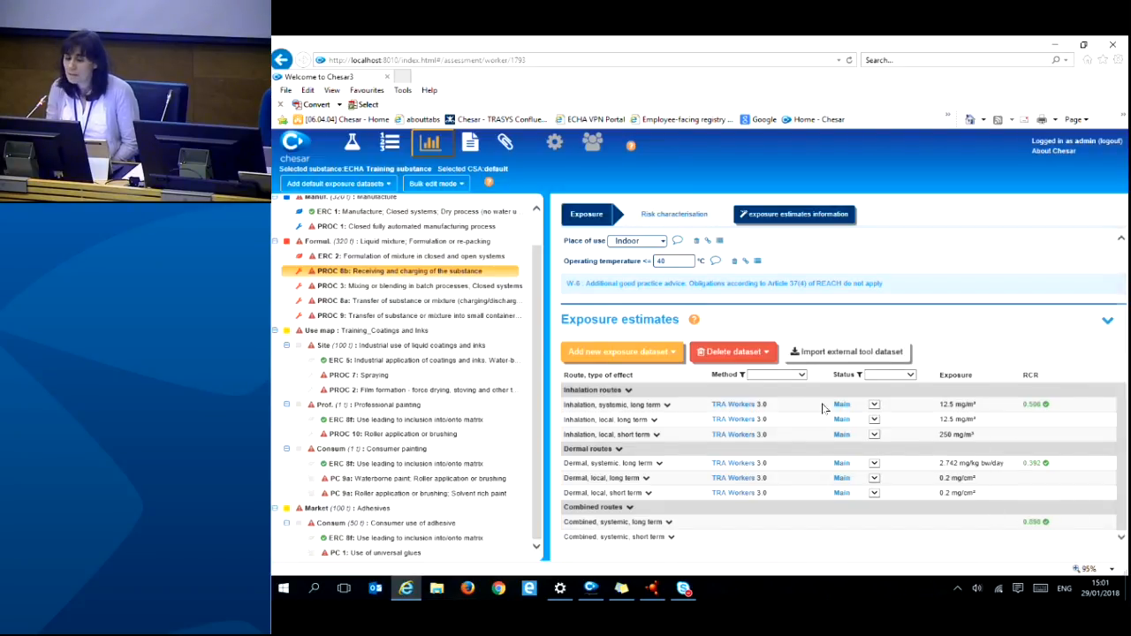
scroll(826, 409, up, 3)
click(846, 346)
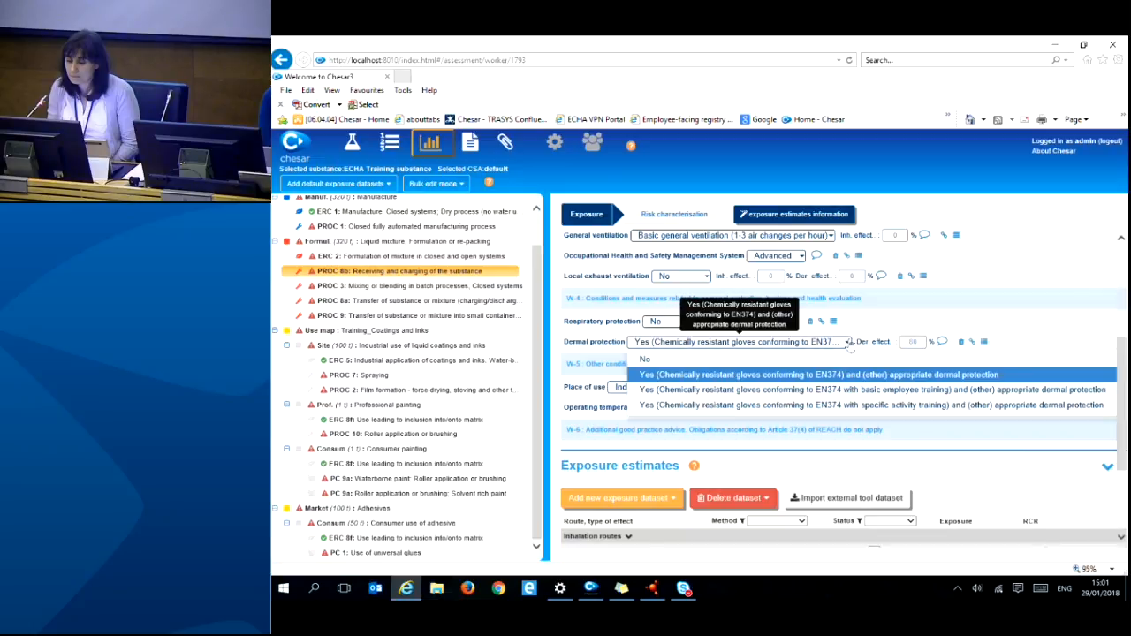
click(757, 359)
scroll(926, 357, down, 3)
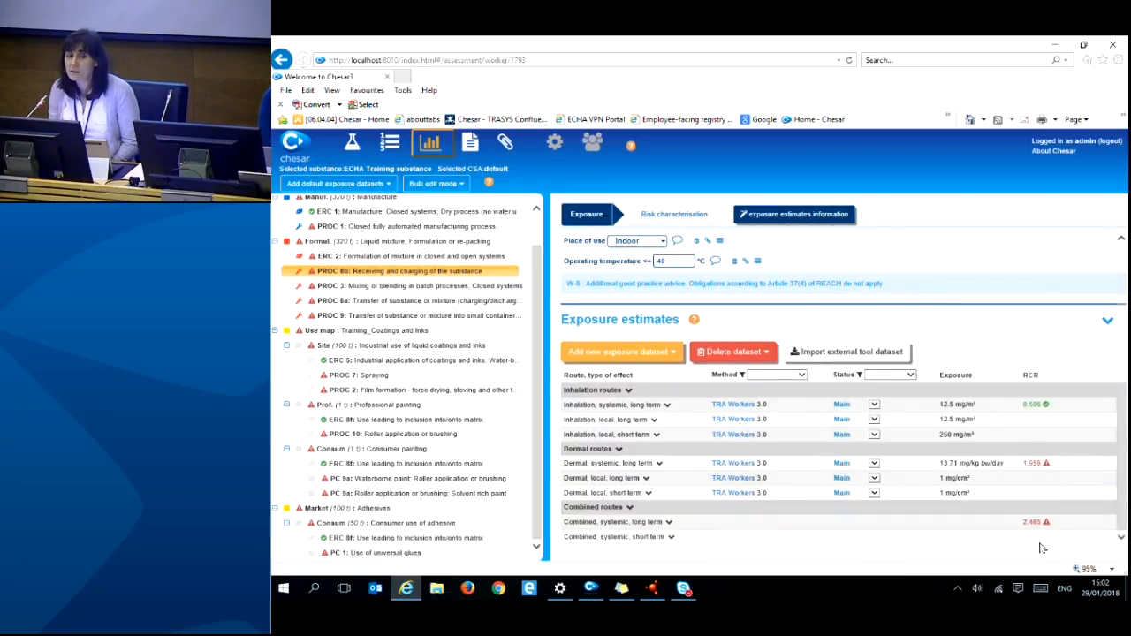
scroll(956, 483, up, 2)
scroll(957, 483, up, 1)
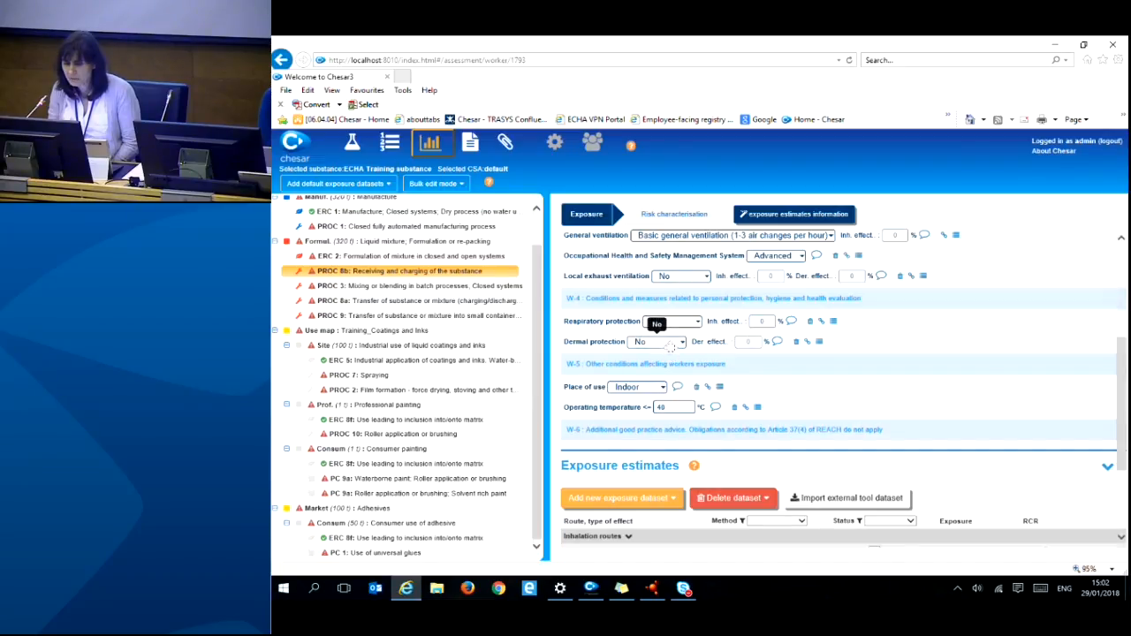
click(670, 345)
click(669, 375)
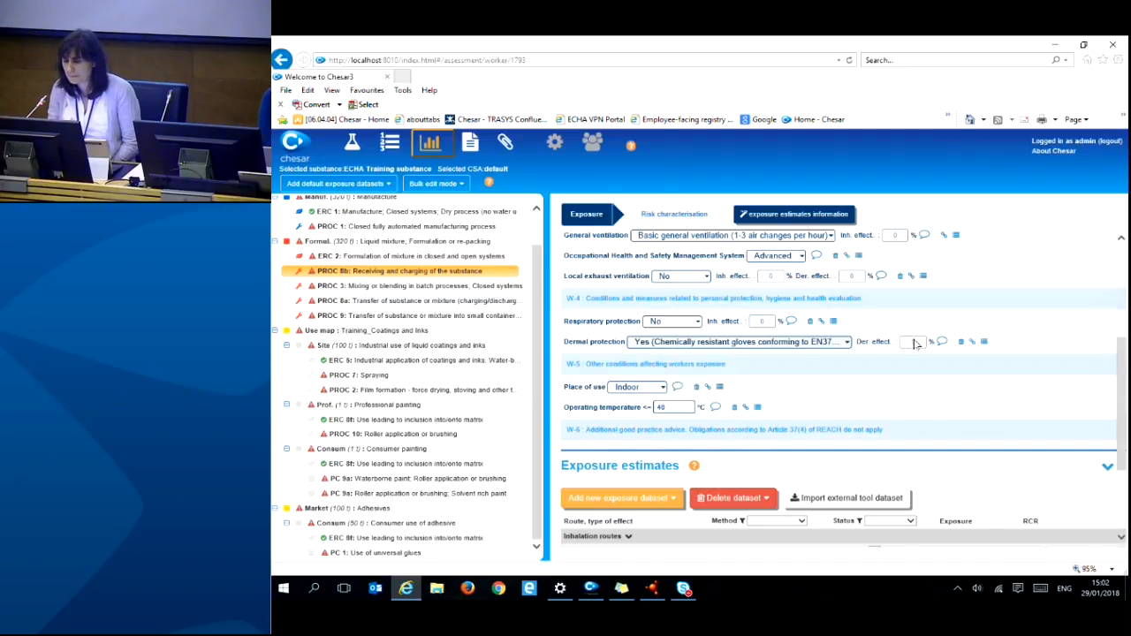
scroll(915, 343, down, 2)
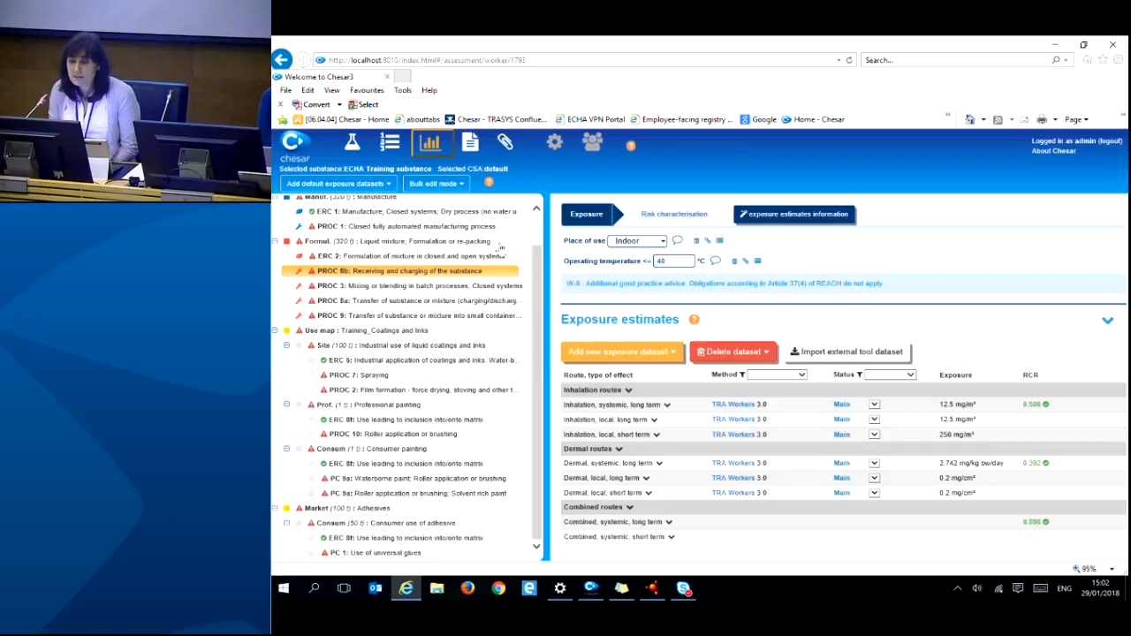
click(674, 217)
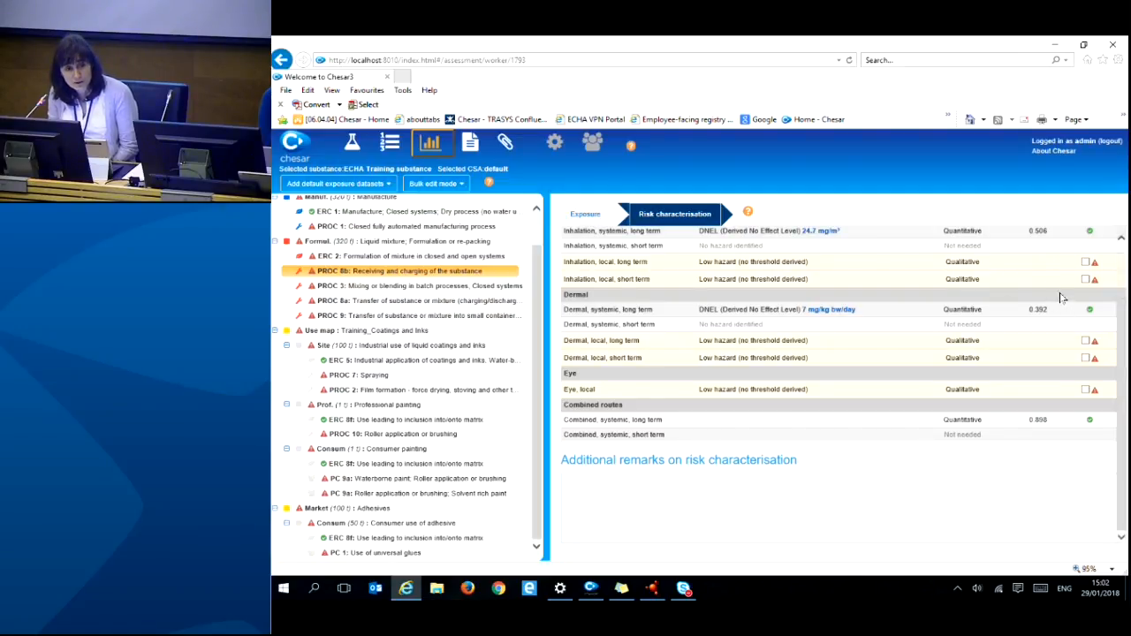
- Return to PROC 8b's exposure conditions of use: 1 h/day with chemically resistant gloves
drag(945, 263, 962, 266)
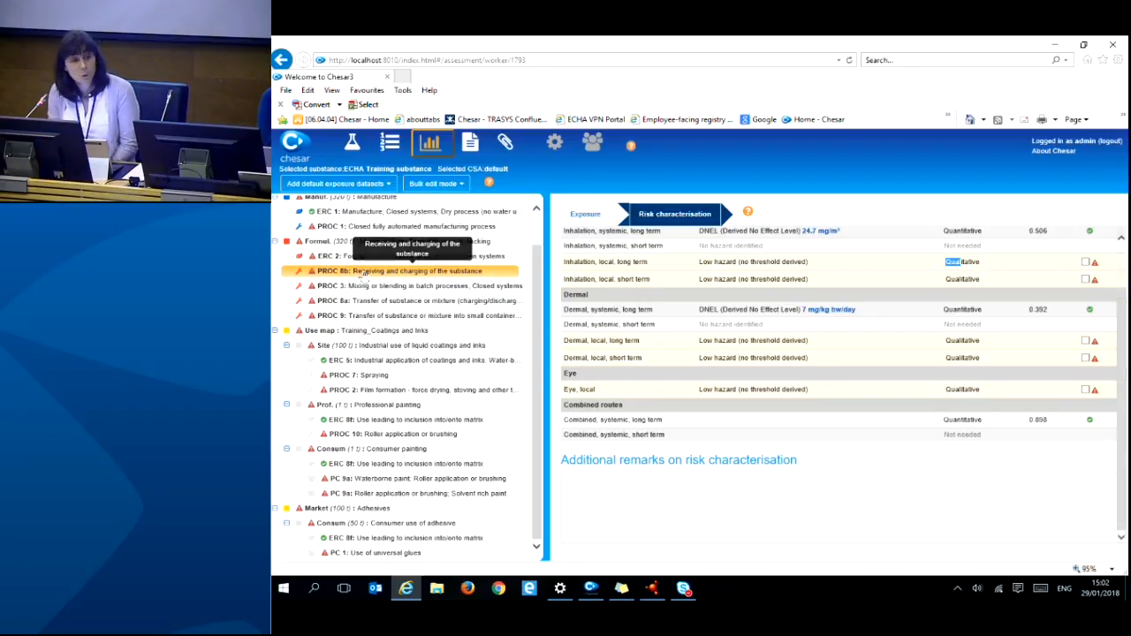
click(363, 274)
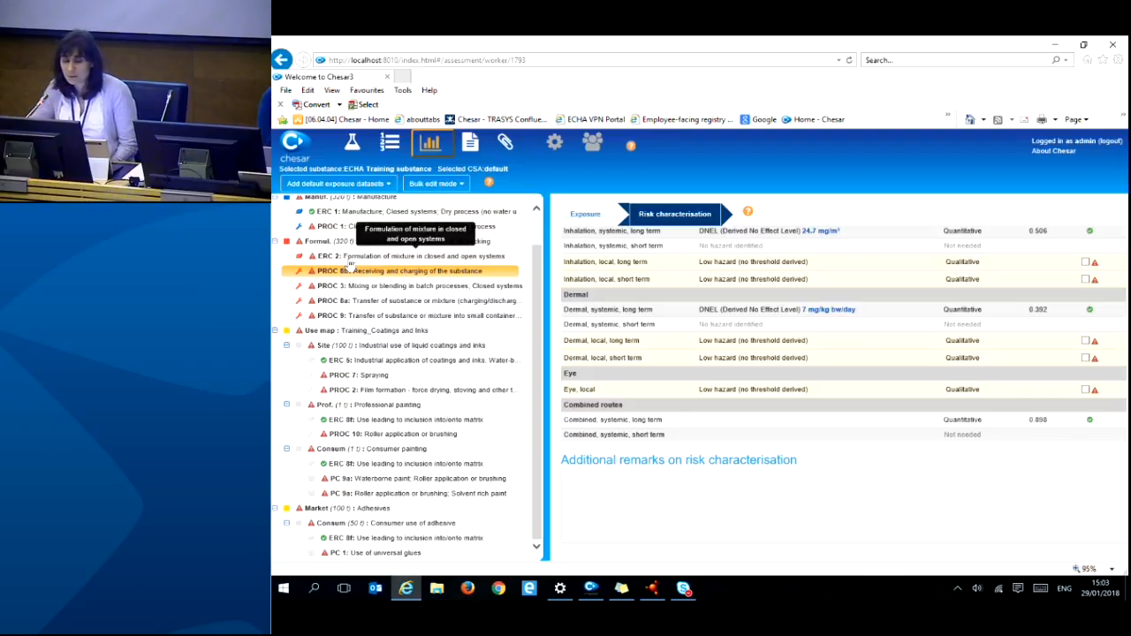
drag(541, 271, 539, 234)
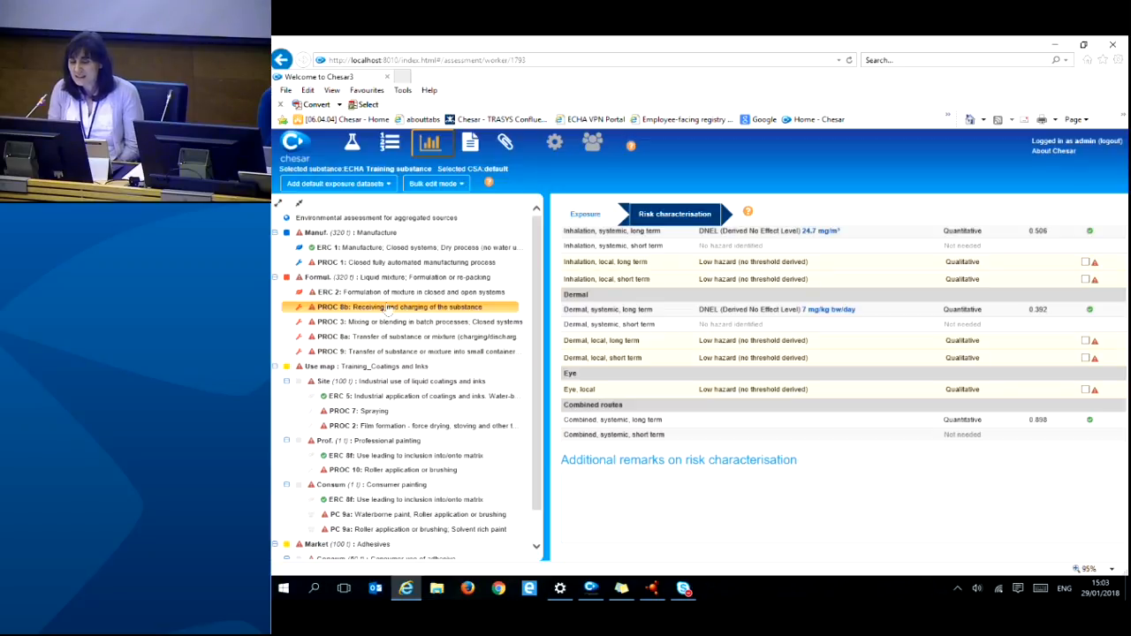
click(378, 308)
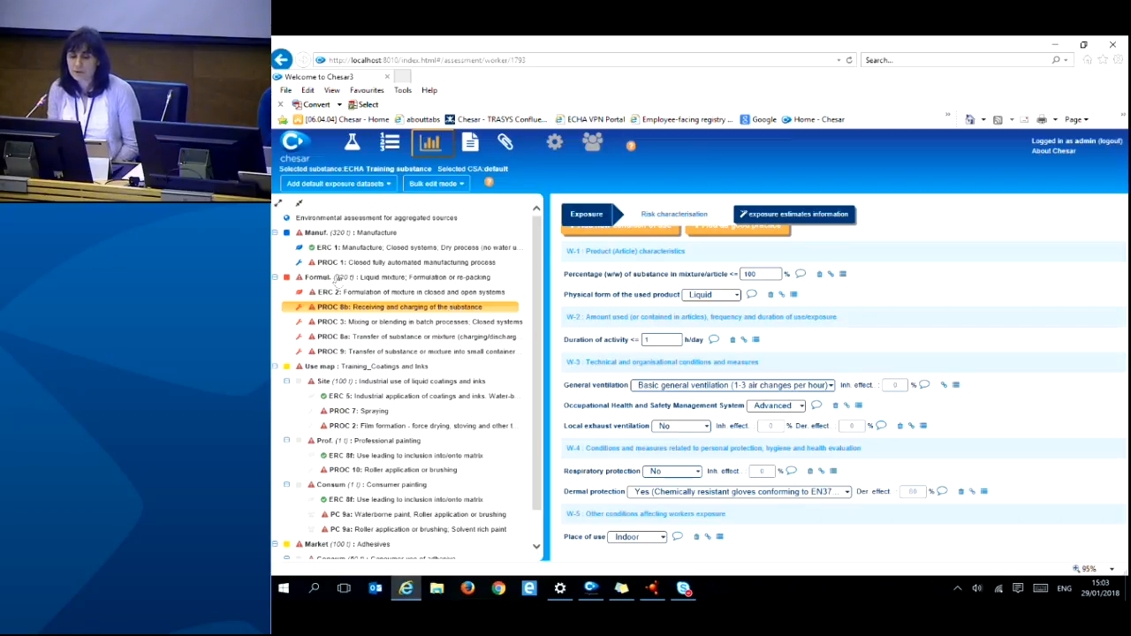
- Open PROC 3 and start a bulk edit of its substance percentage condition
click(320, 324)
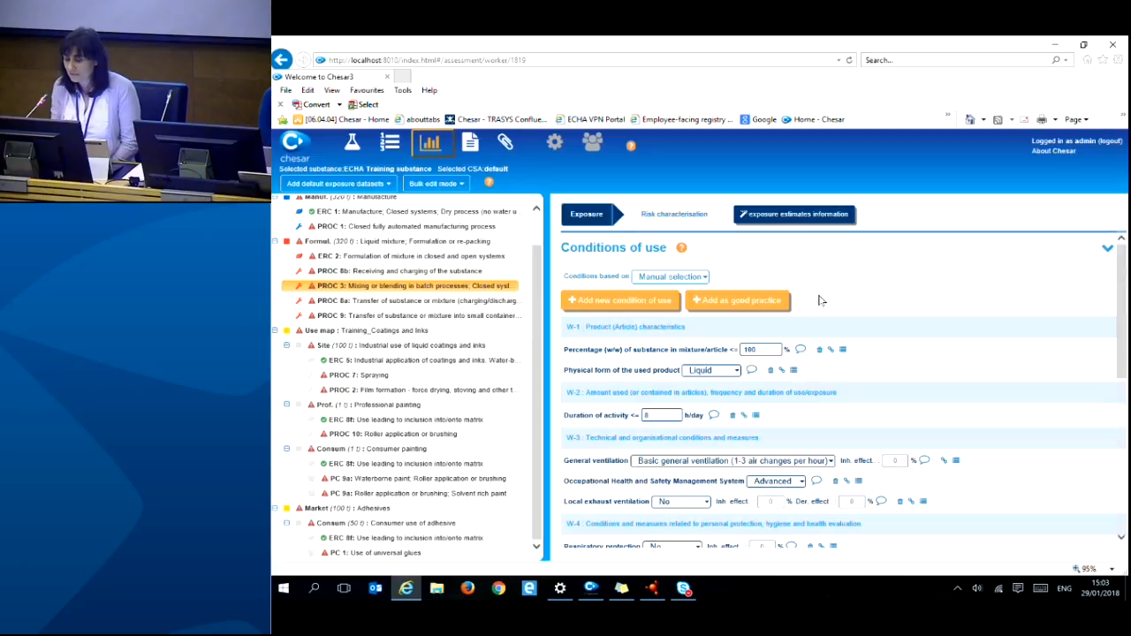
right_click(844, 354)
click(870, 350)
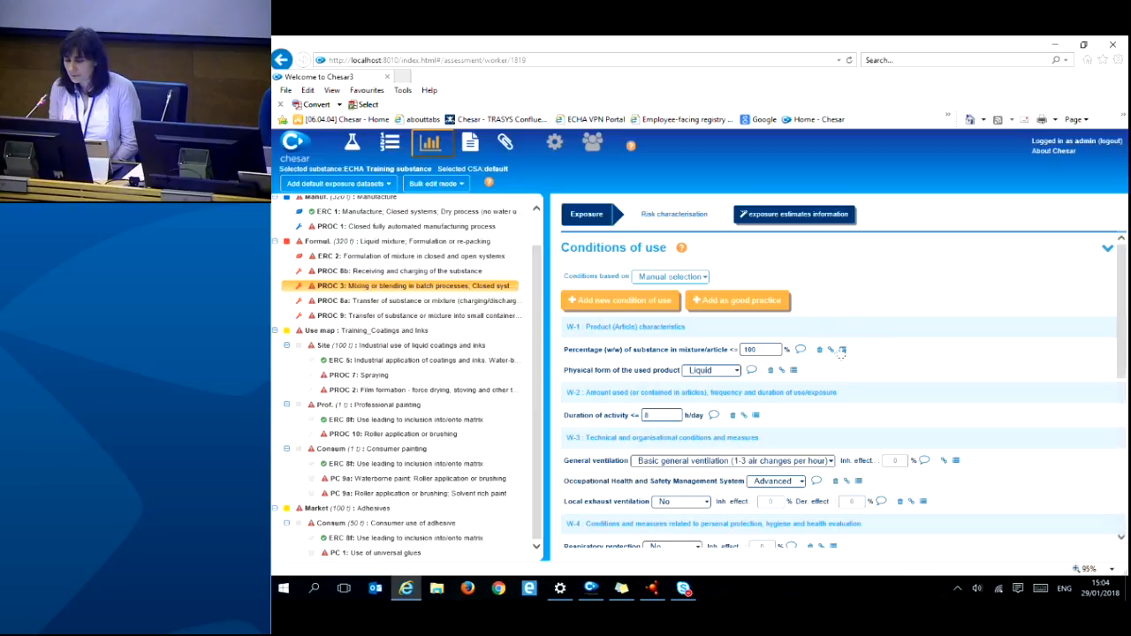
click(844, 350)
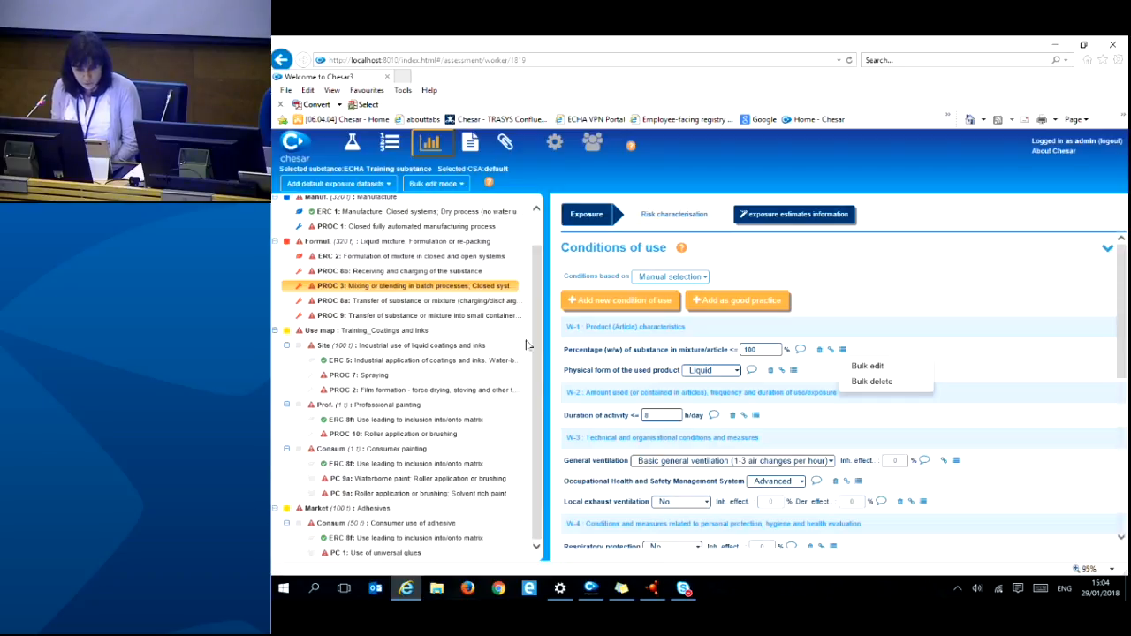
click(867, 366)
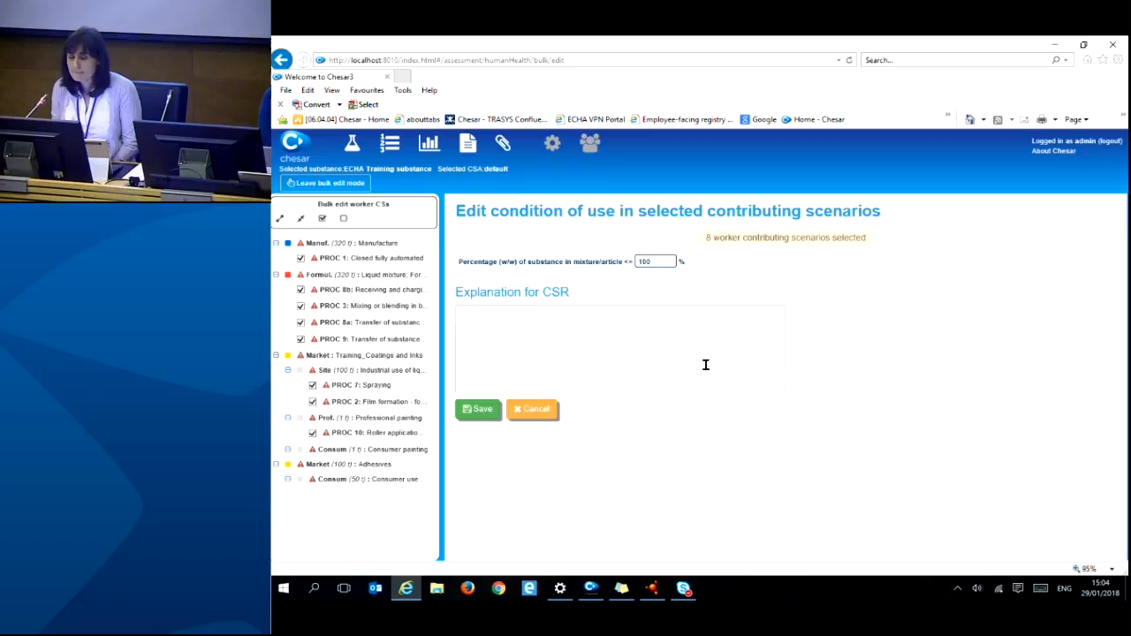
- Exclude PROC 1, PROC 8b and PROC 3 from the bulk edit and select the 100% value
drag(661, 261, 635, 262)
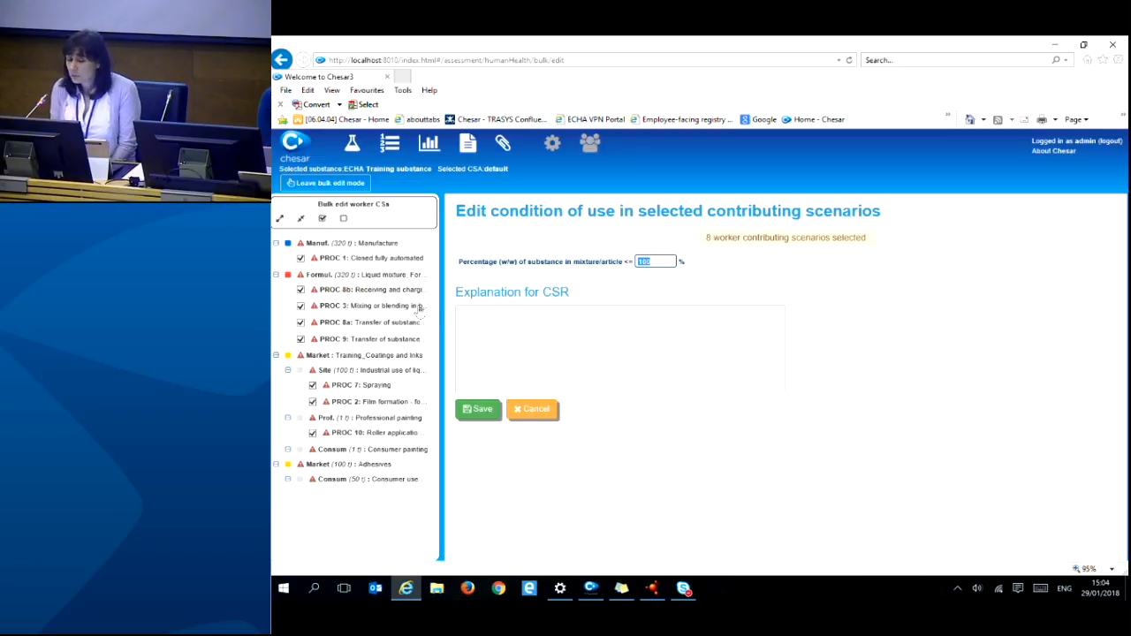
drag(442, 304, 617, 295)
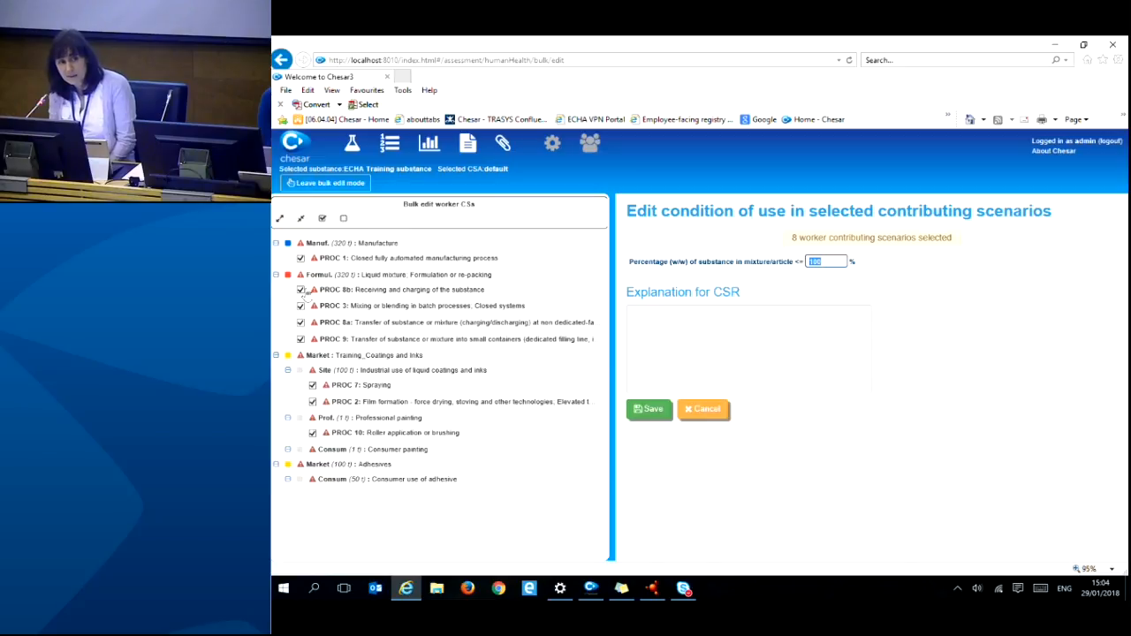
click(301, 258)
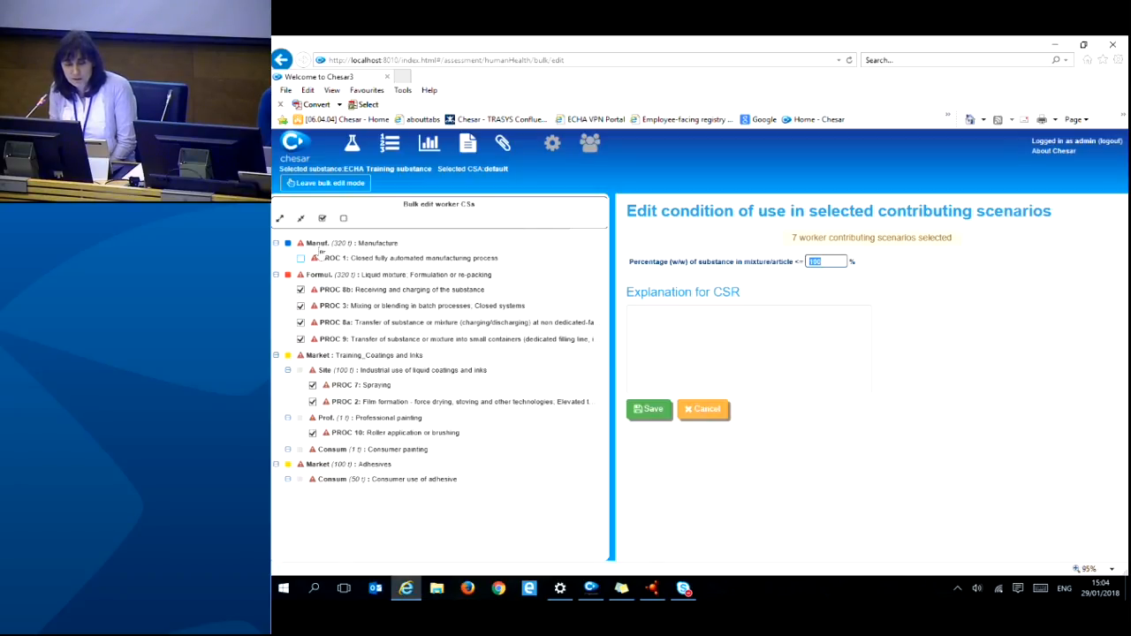
click(301, 290)
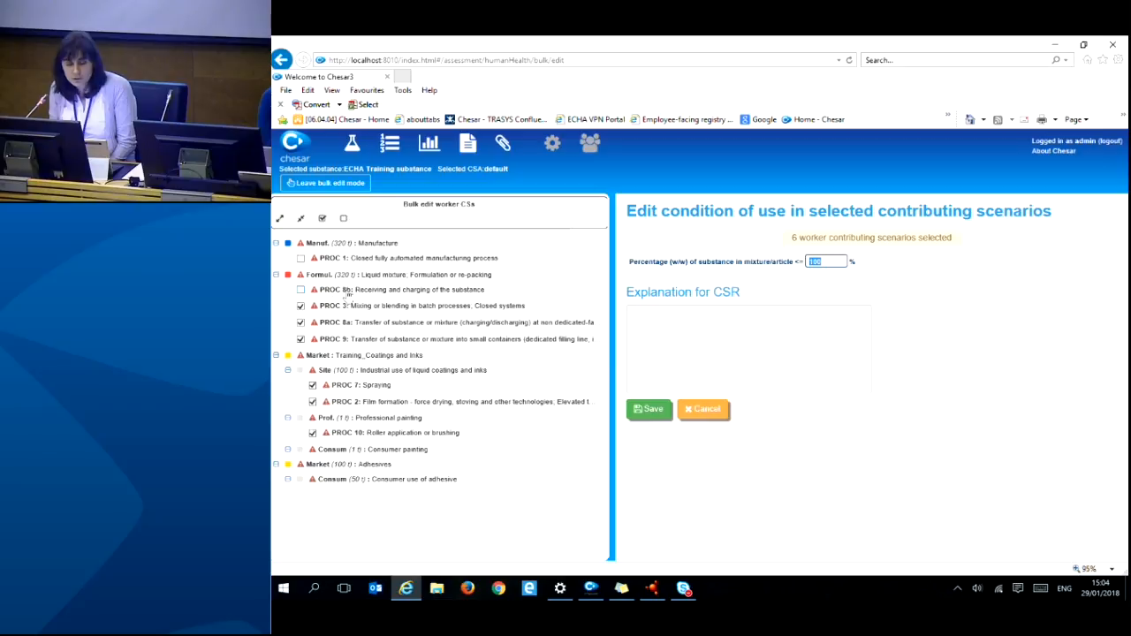
click(300, 306)
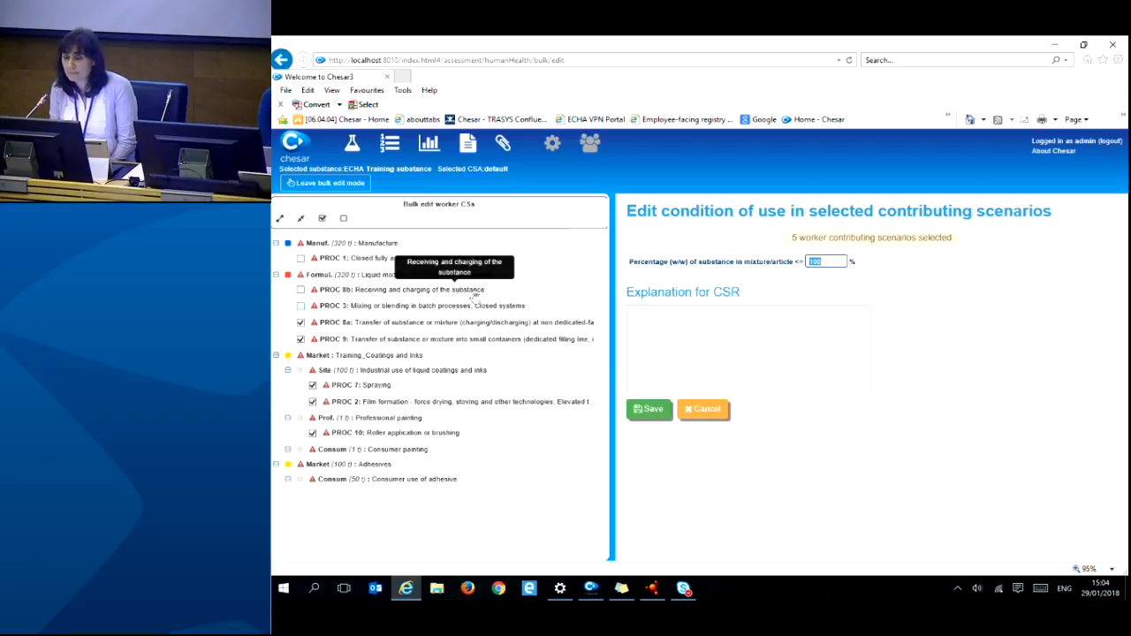
click(830, 261)
drag(806, 264, 832, 267)
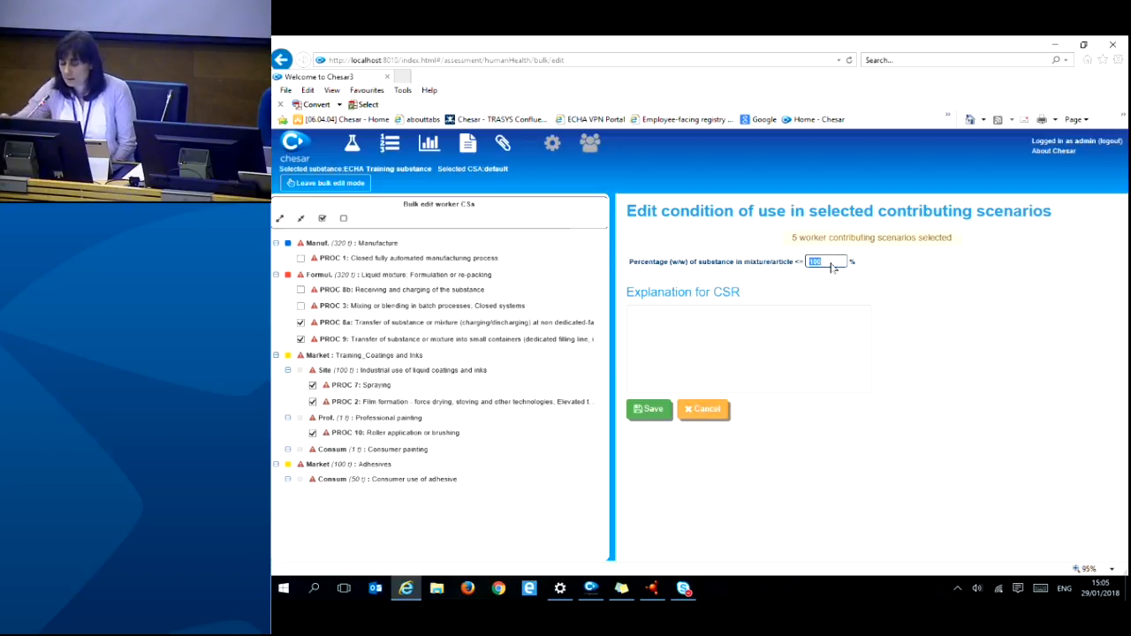
- Change the percentage to 2, add a placeholder CSR explanation, and save for five scenarios
click(832, 263)
key(BackSpace)
key(BackSpace)
key(BackSpace)
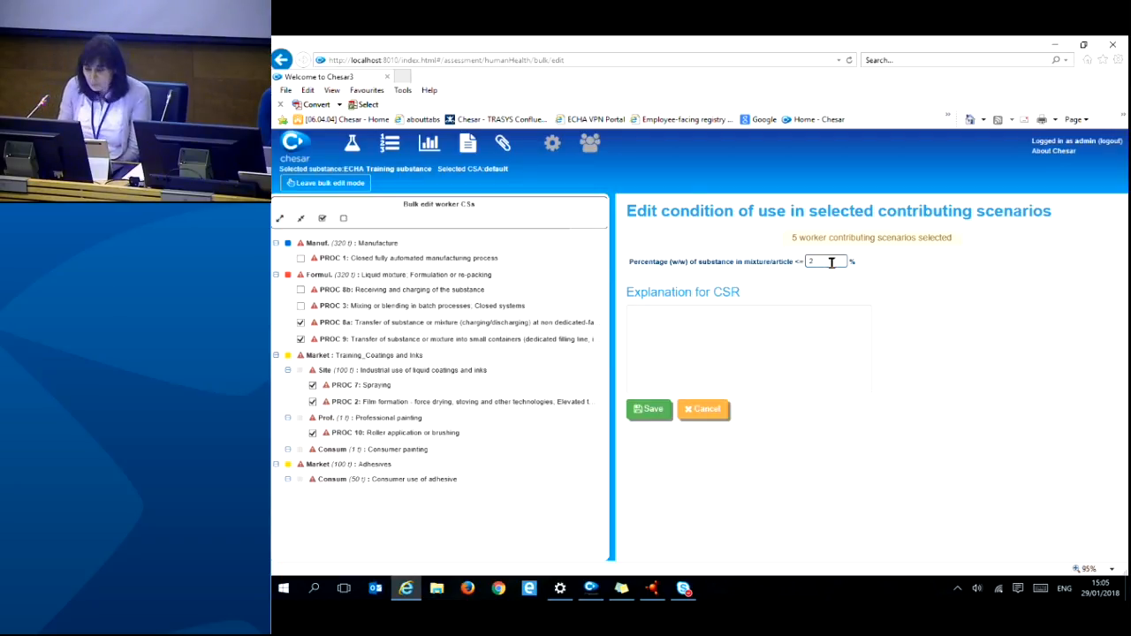
click(778, 323)
text(kdjghadjkl)
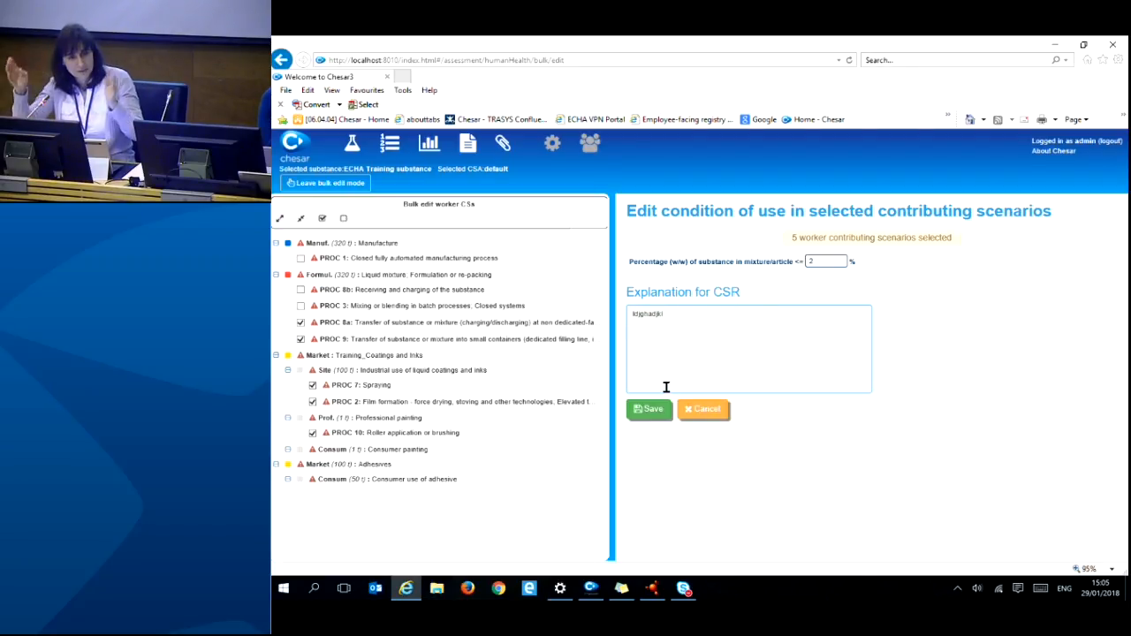
click(650, 408)
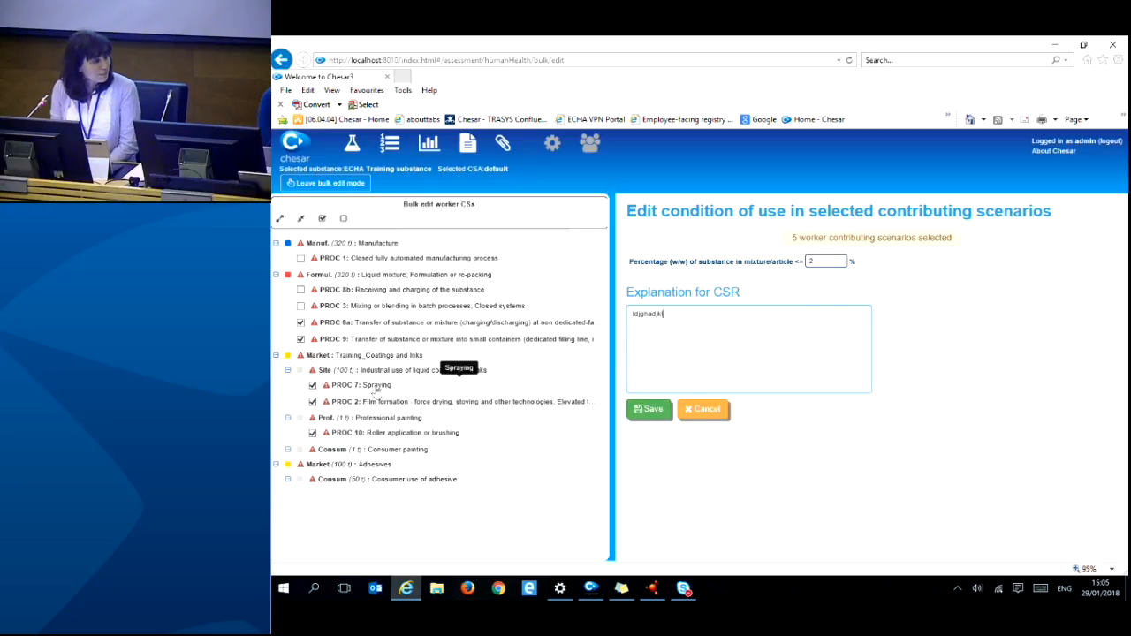
click(648, 409)
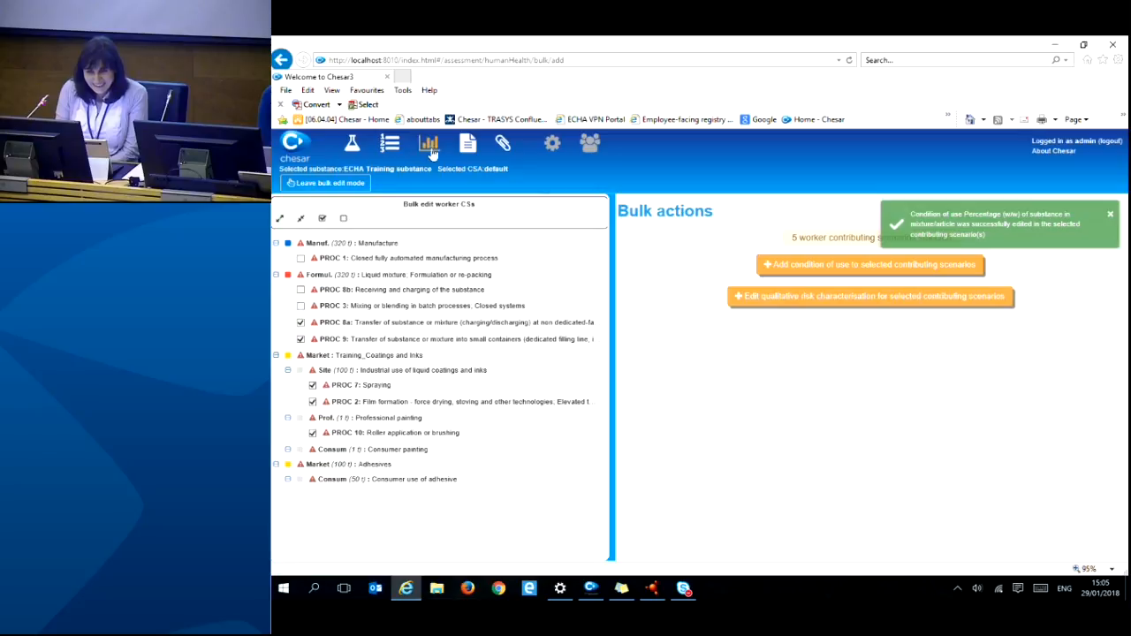
- Leave bulk edit mode and verify PROC 8a and PROC 2 Film formation now show ≤ 2%
click(336, 184)
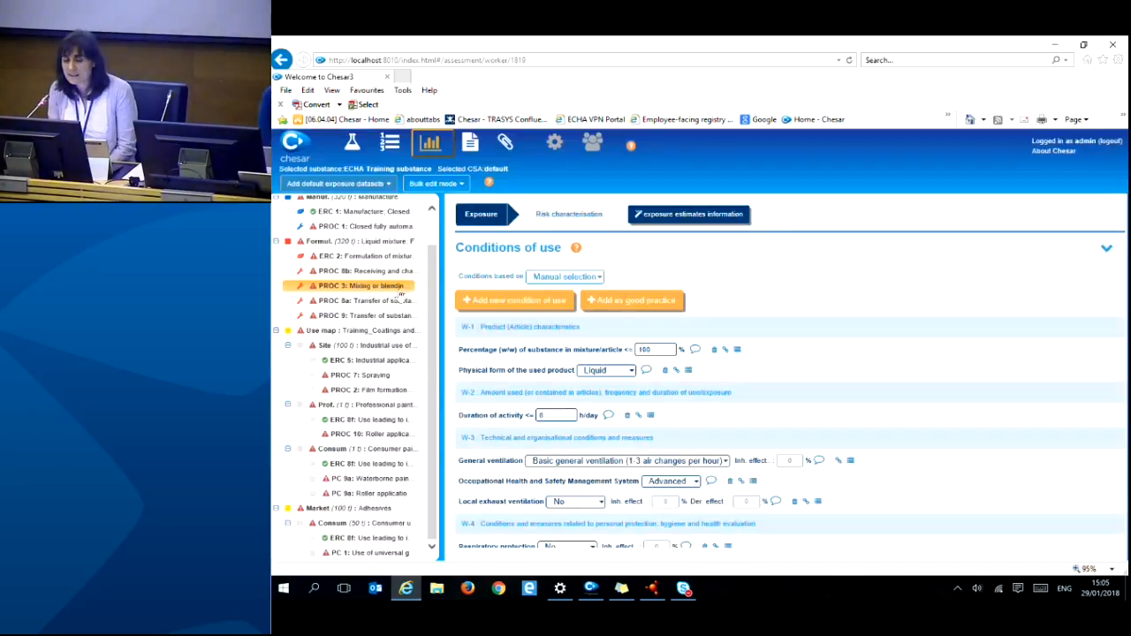
double_click(644, 349)
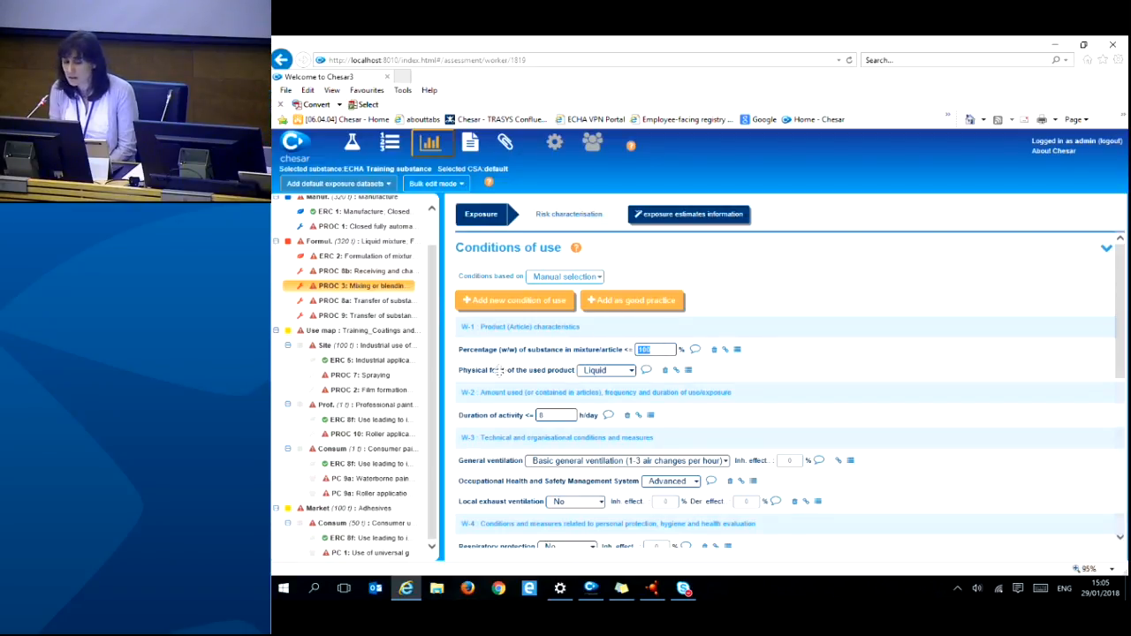
text(2)
click(385, 302)
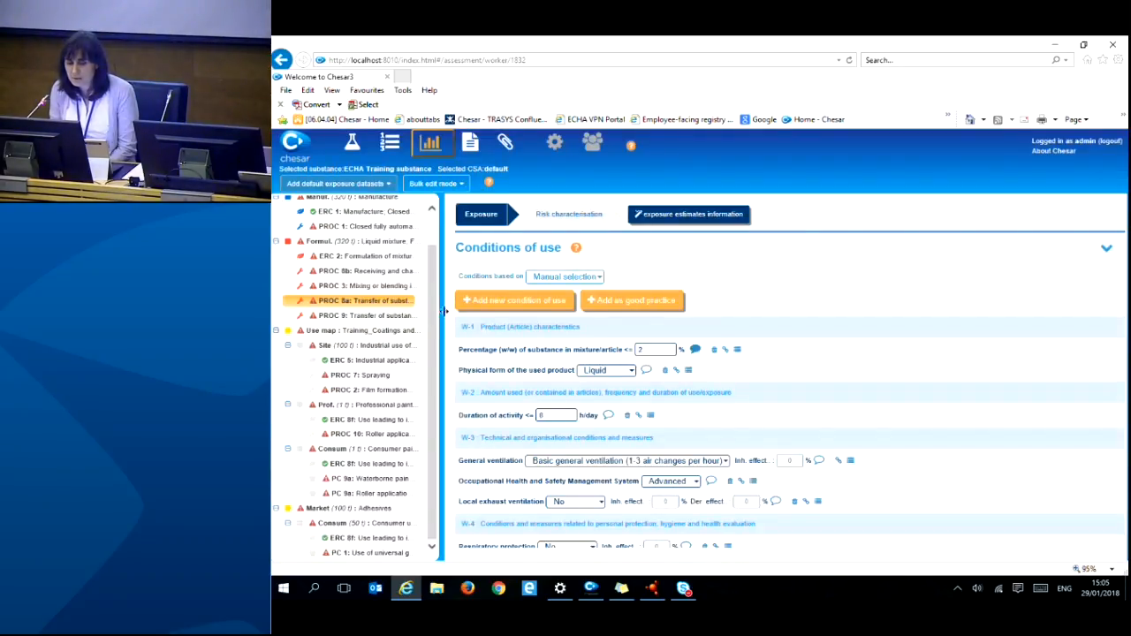
drag(442, 311, 502, 311)
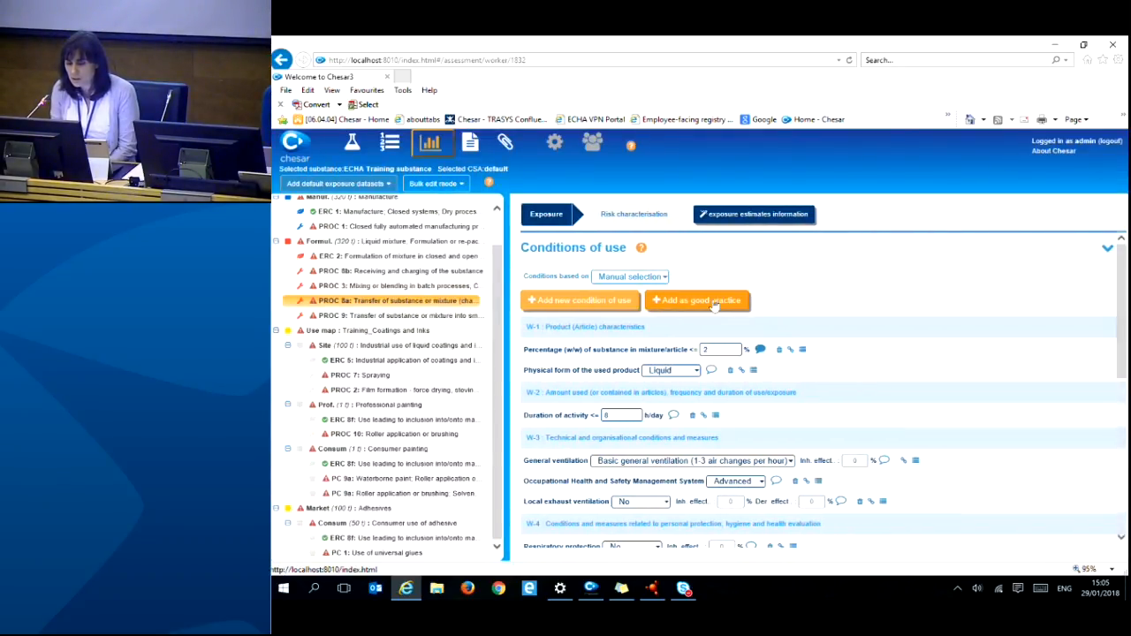
click(361, 390)
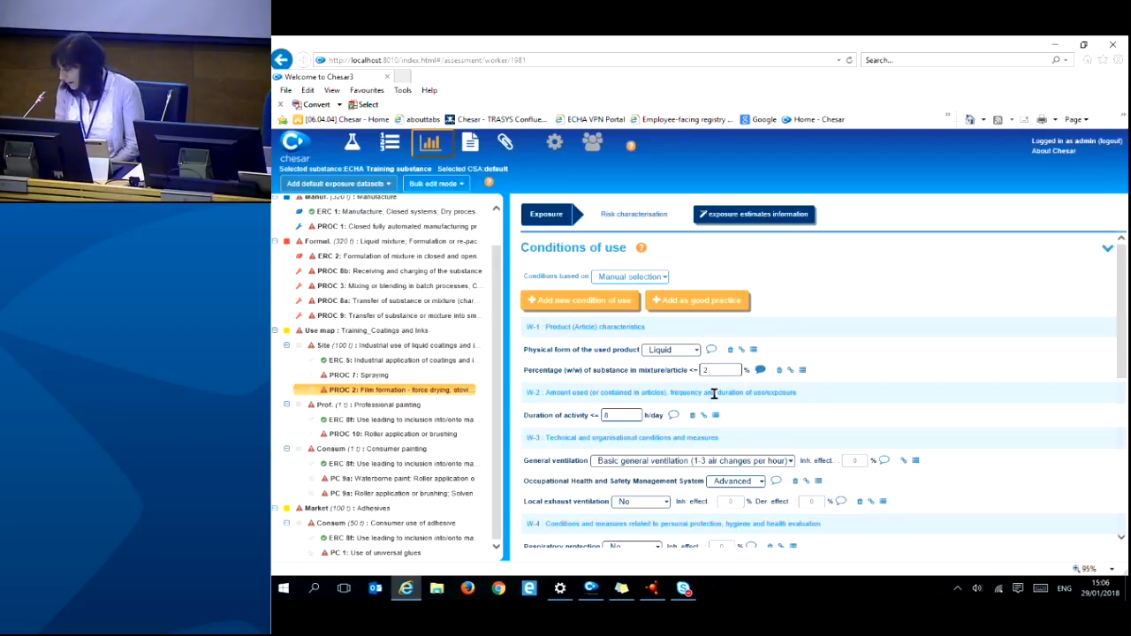
click(470, 147)
- Widen the CSR section tree and preview 9.0.4 Introduction to the assessment for workers
drag(441, 248, 589, 256)
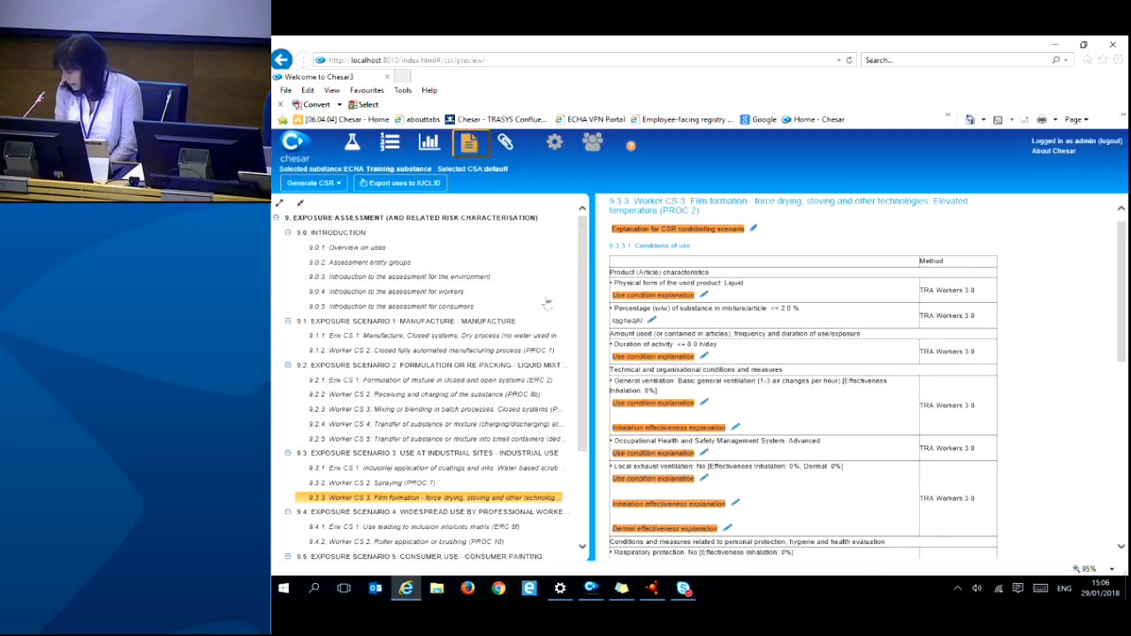
scroll(355, 464, down, 2)
scroll(354, 466, up, 2)
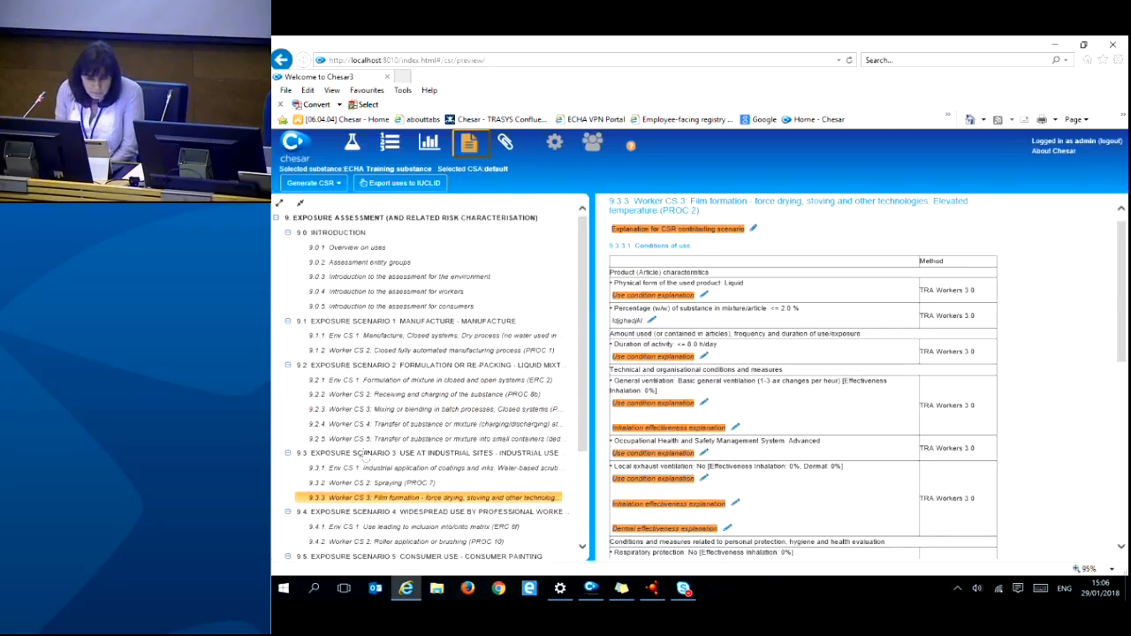
click(398, 294)
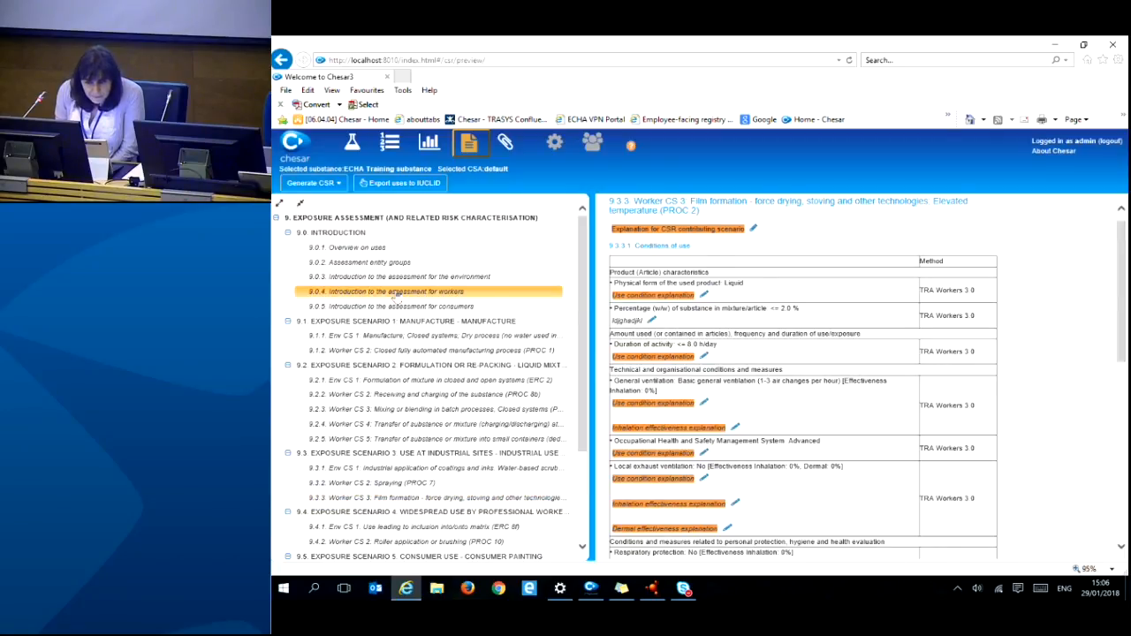
scroll(740, 366, down, 1)
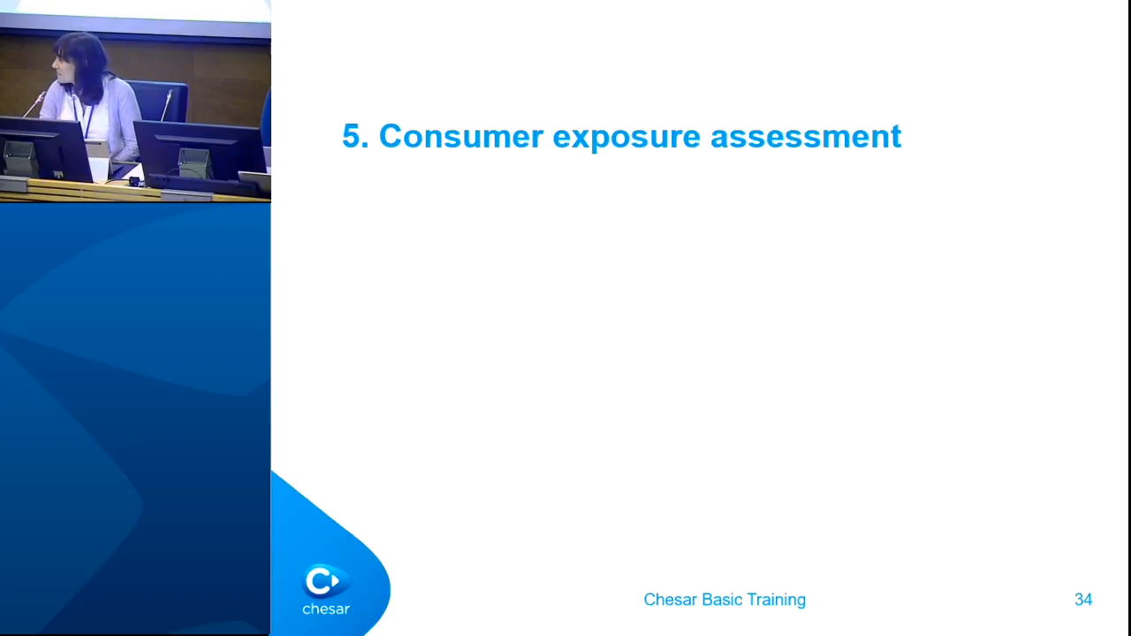
- Advance to slide 35, 'Exercises', listing the four consumer assessment tasks
key(Right)
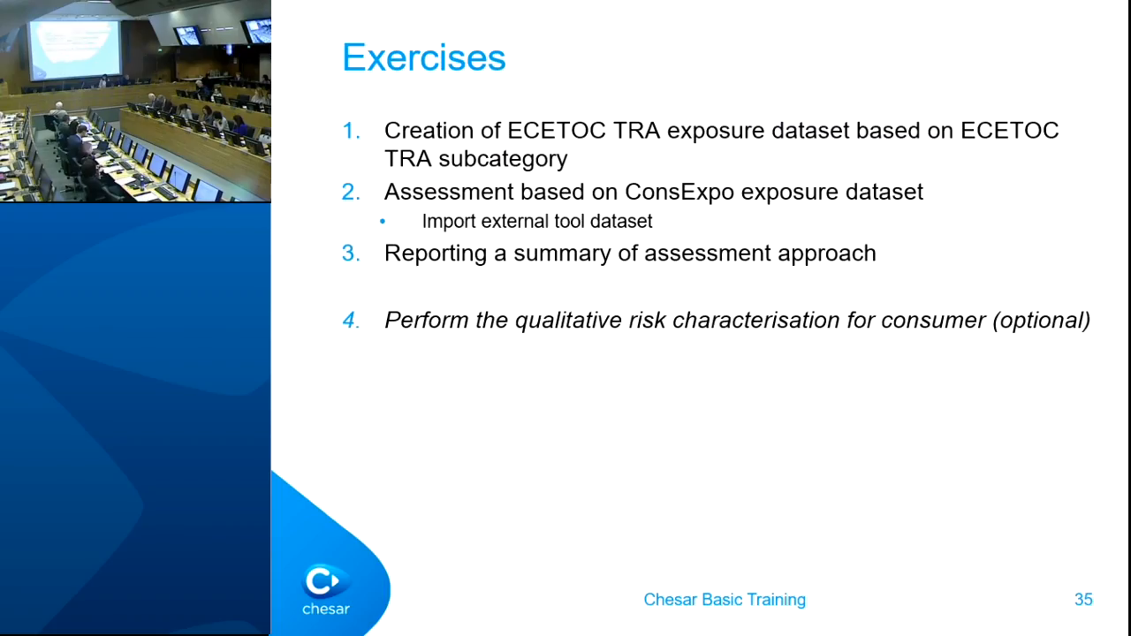
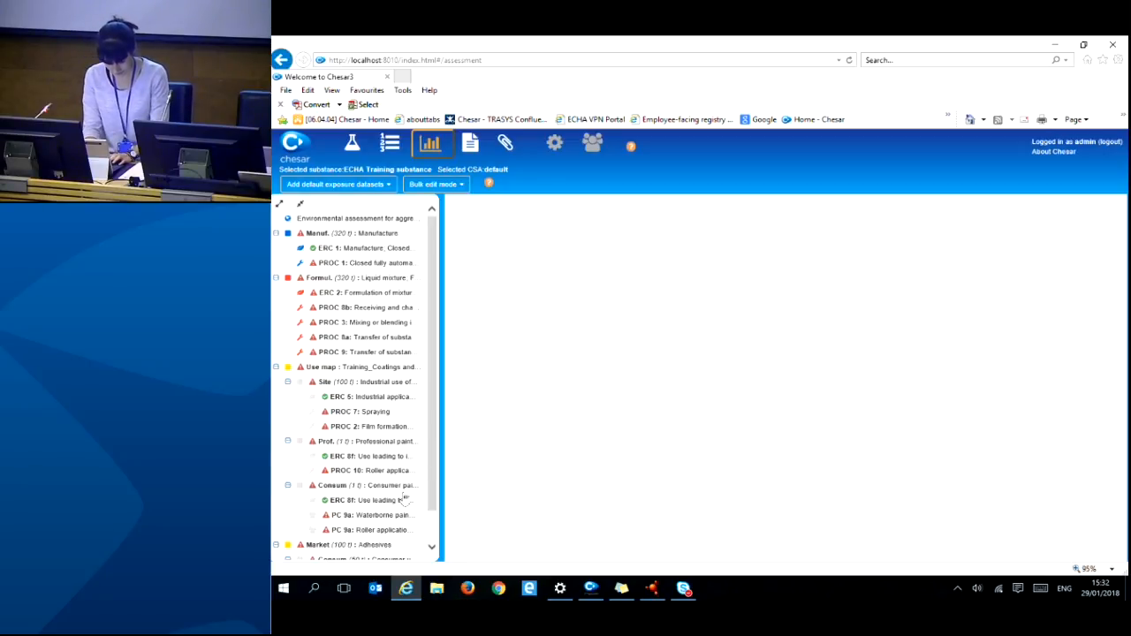
- For PC 9a: Waterborne paint, base conditions of use on TRA Consumers subcategory 'Waterborne latex wall paint'
click(386, 518)
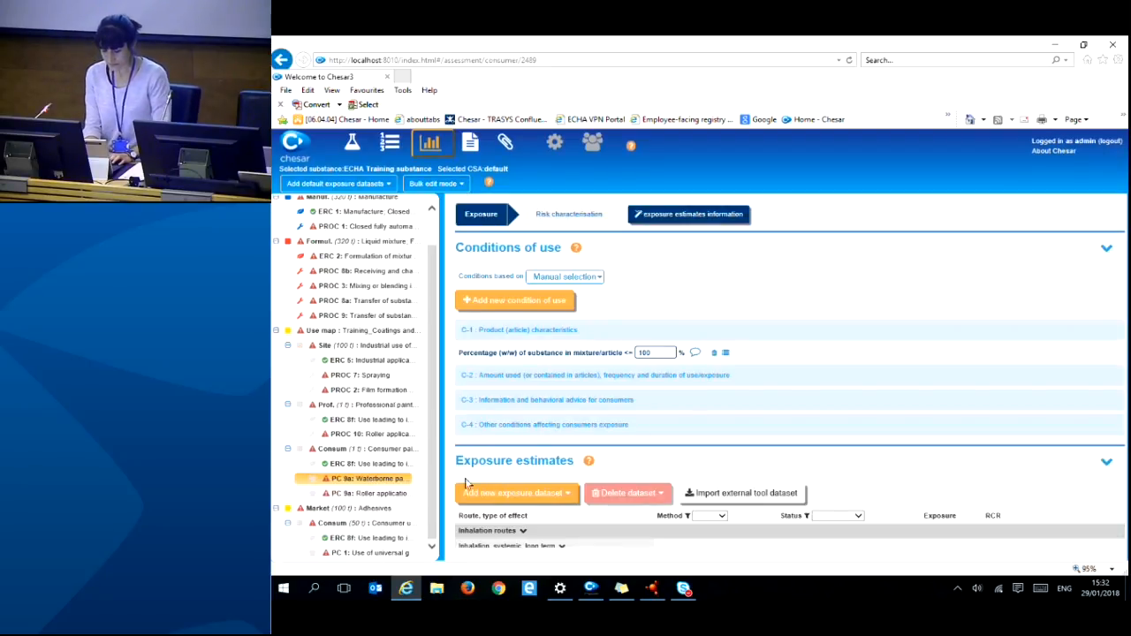
click(598, 277)
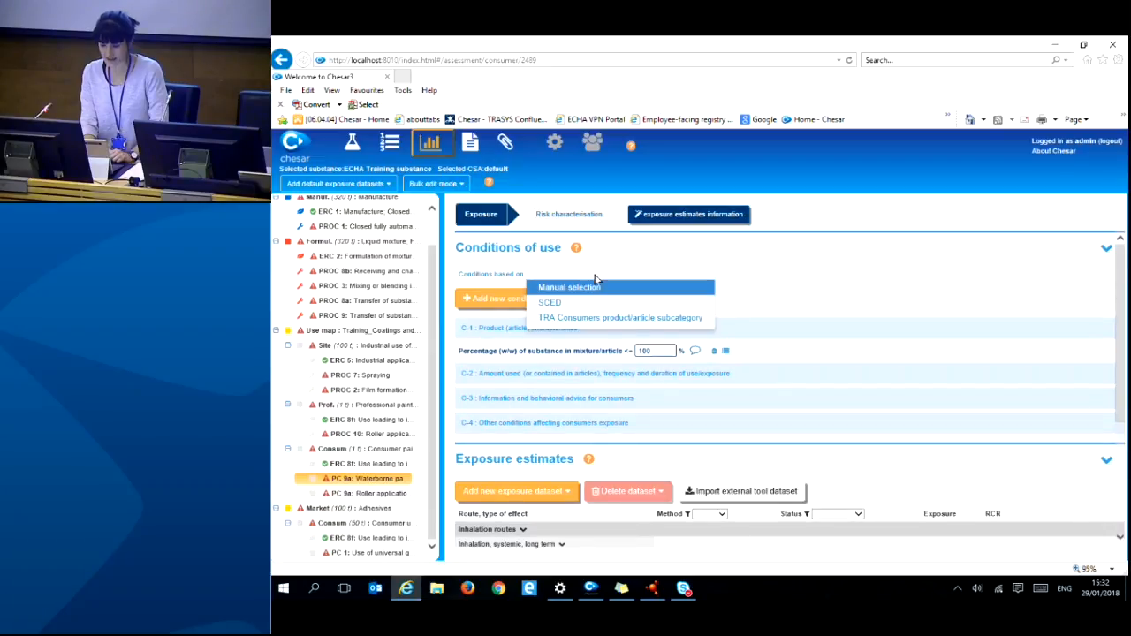
click(573, 319)
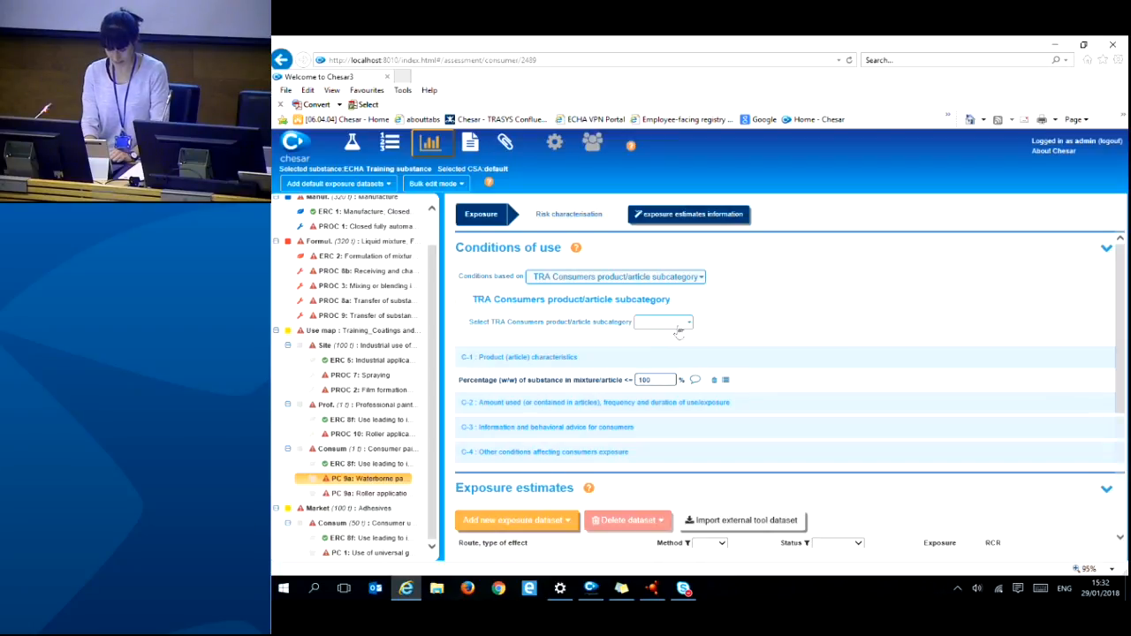
click(690, 324)
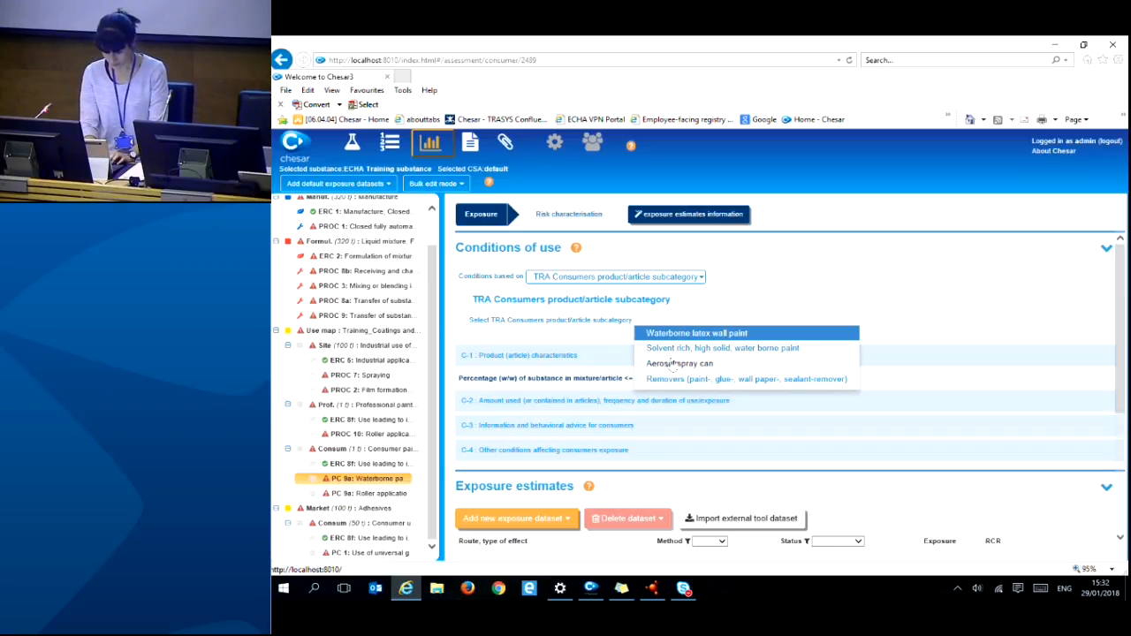
click(673, 335)
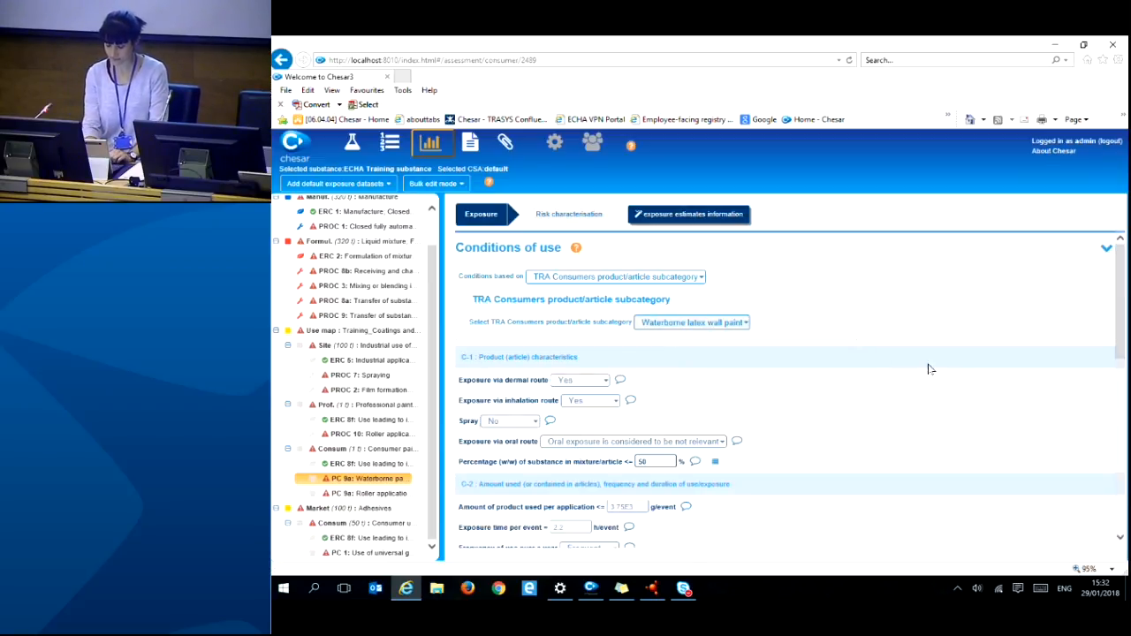
drag(1118, 335, 1116, 365)
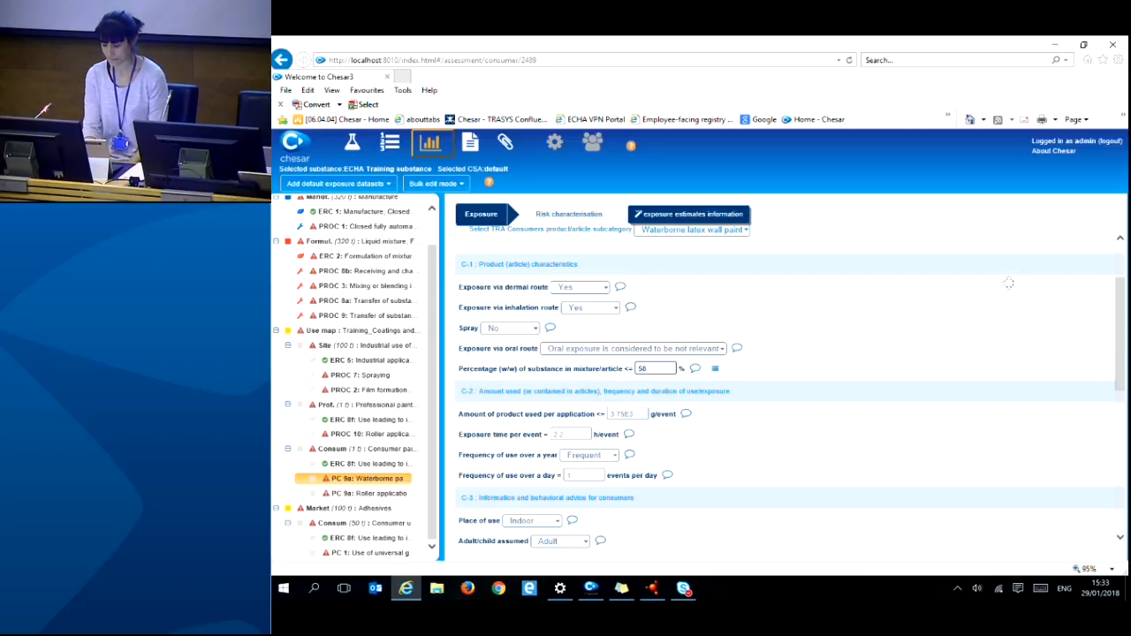
drag(1124, 331, 1125, 468)
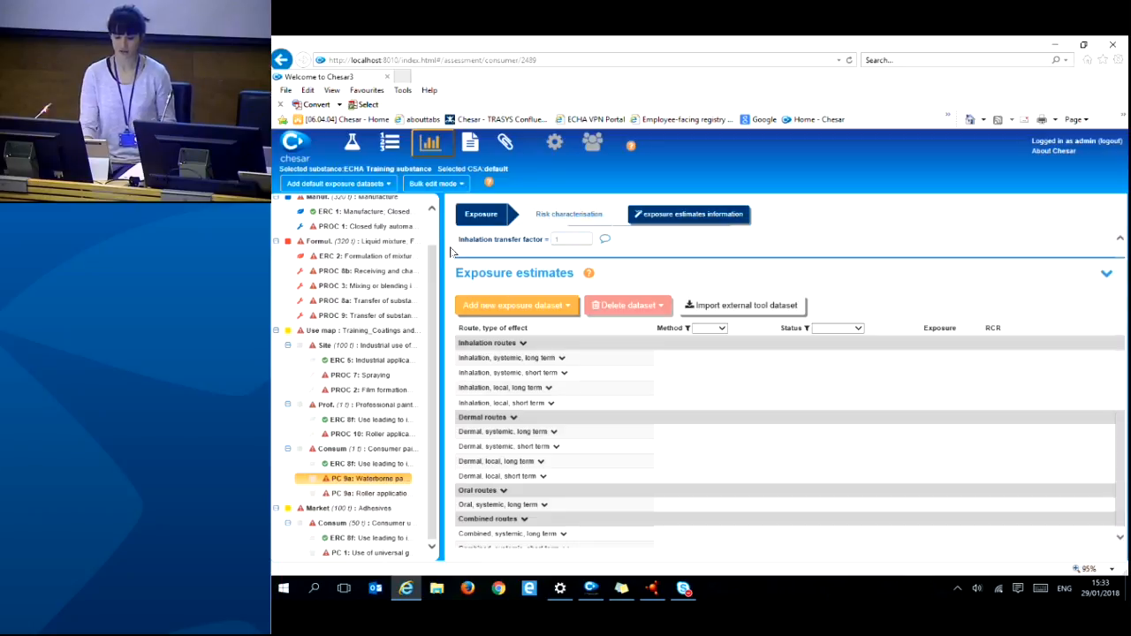
- Add a TRA Consumers 3.1 (R15) exposure dataset with substance percentage changed from 50 to 1% w/w, and save it
click(355, 187)
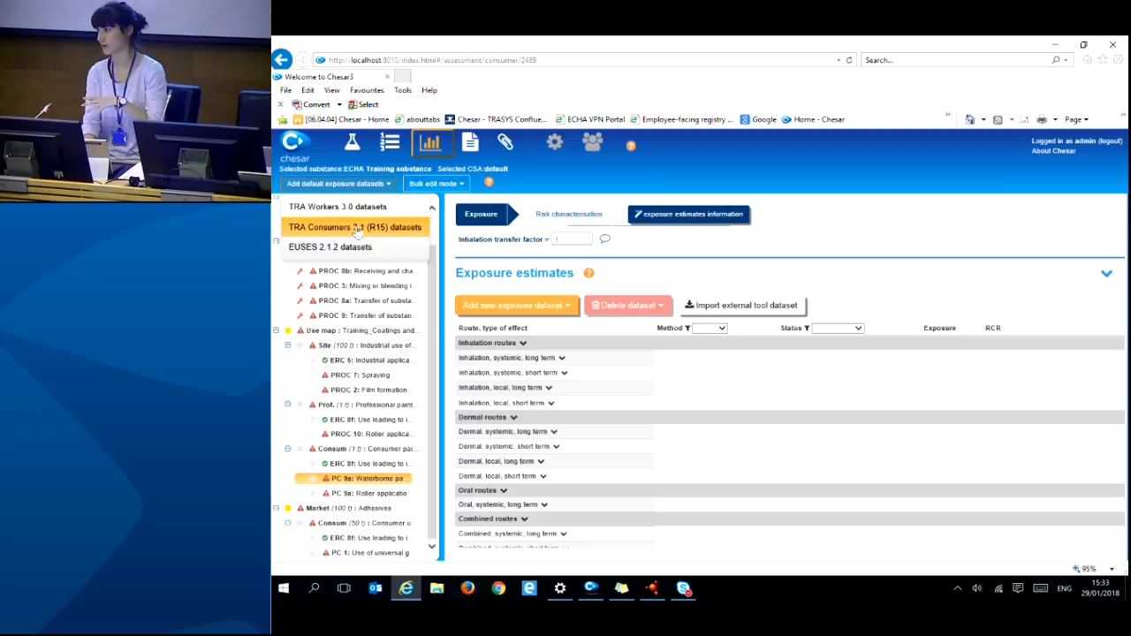
click(528, 313)
click(508, 328)
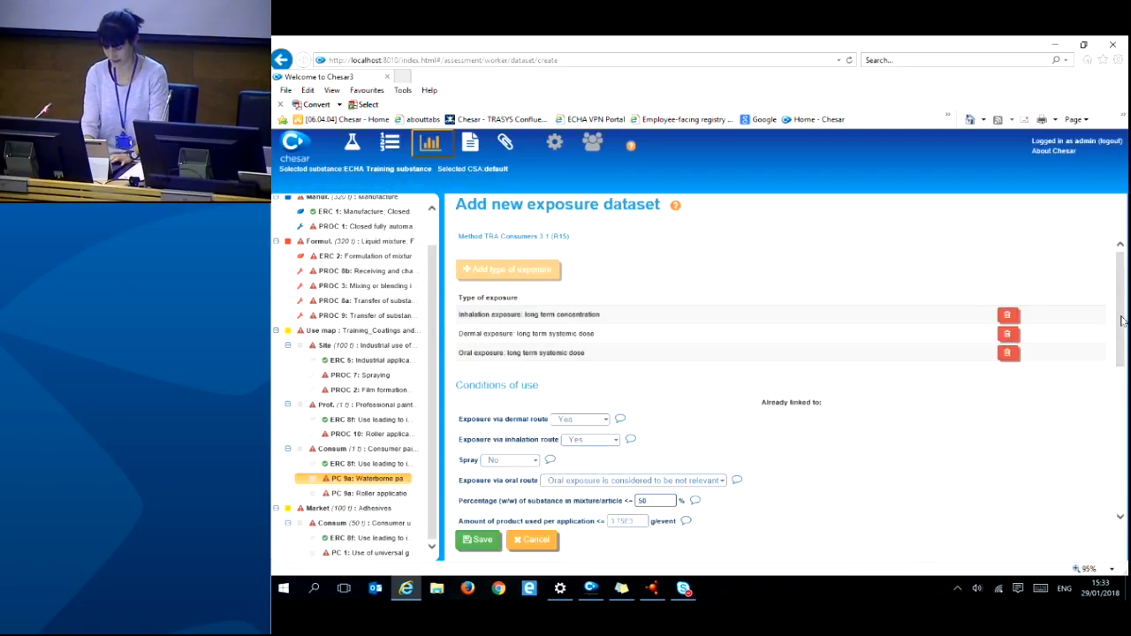
drag(1120, 320, 1124, 385)
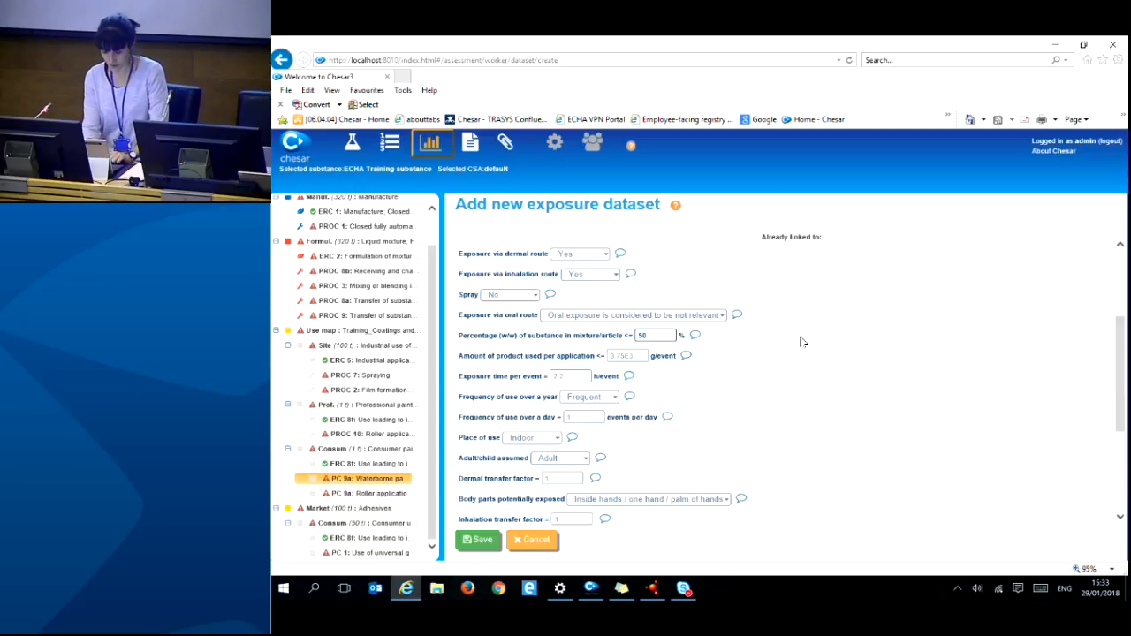
key(BackSpace)
key(BackSpace)
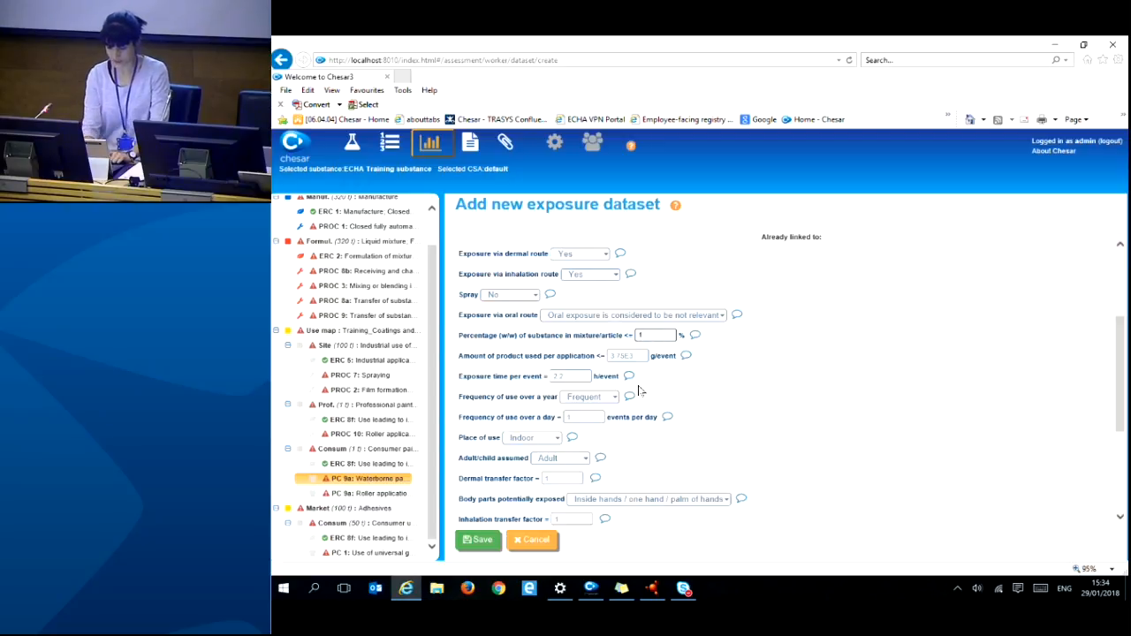
click(492, 543)
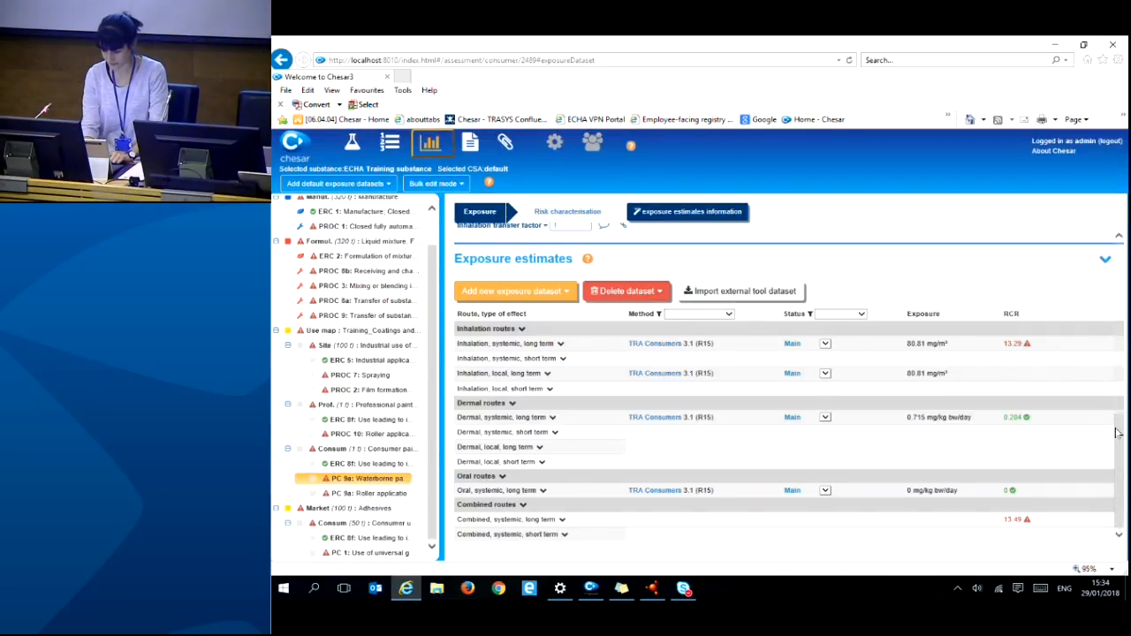
scroll(1117, 432, up, 1)
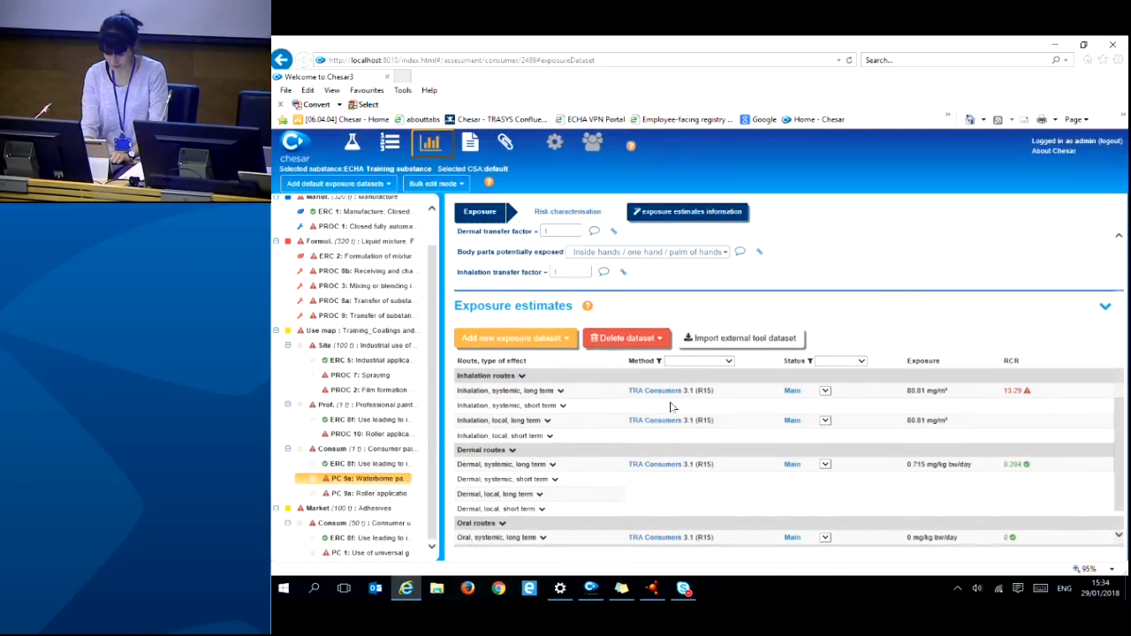
click(658, 391)
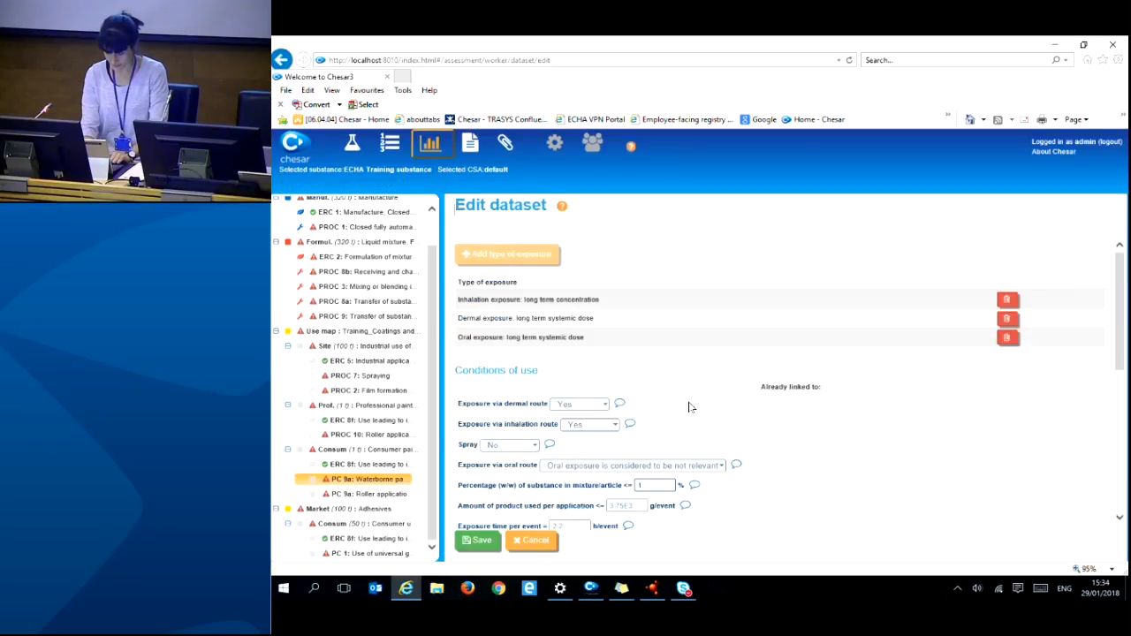
scroll(1120, 360, down, 3)
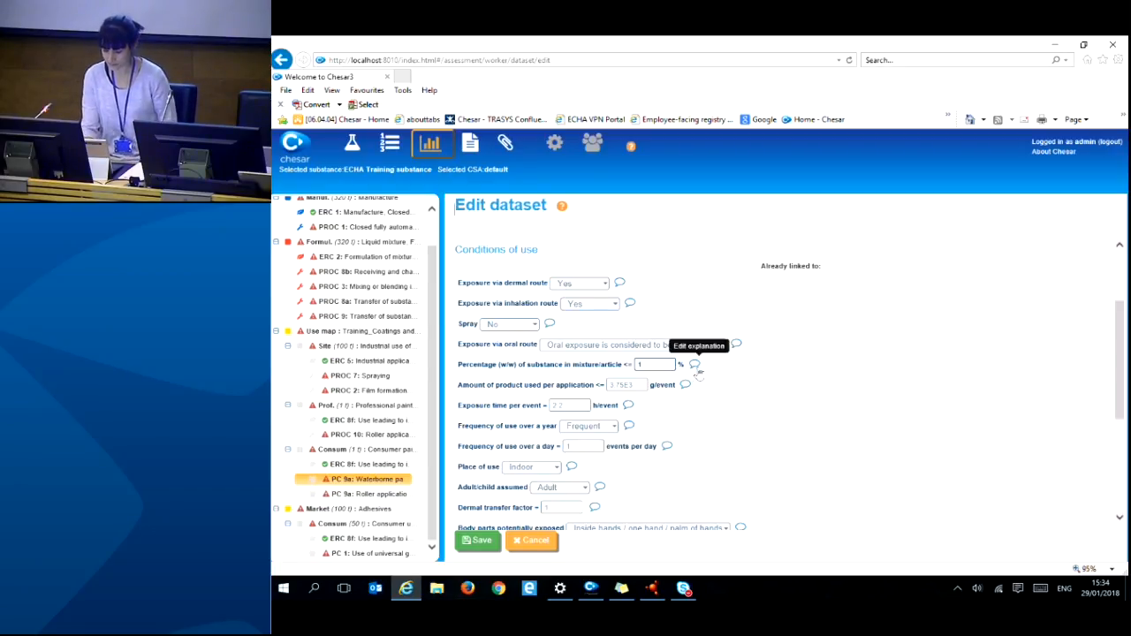
click(477, 543)
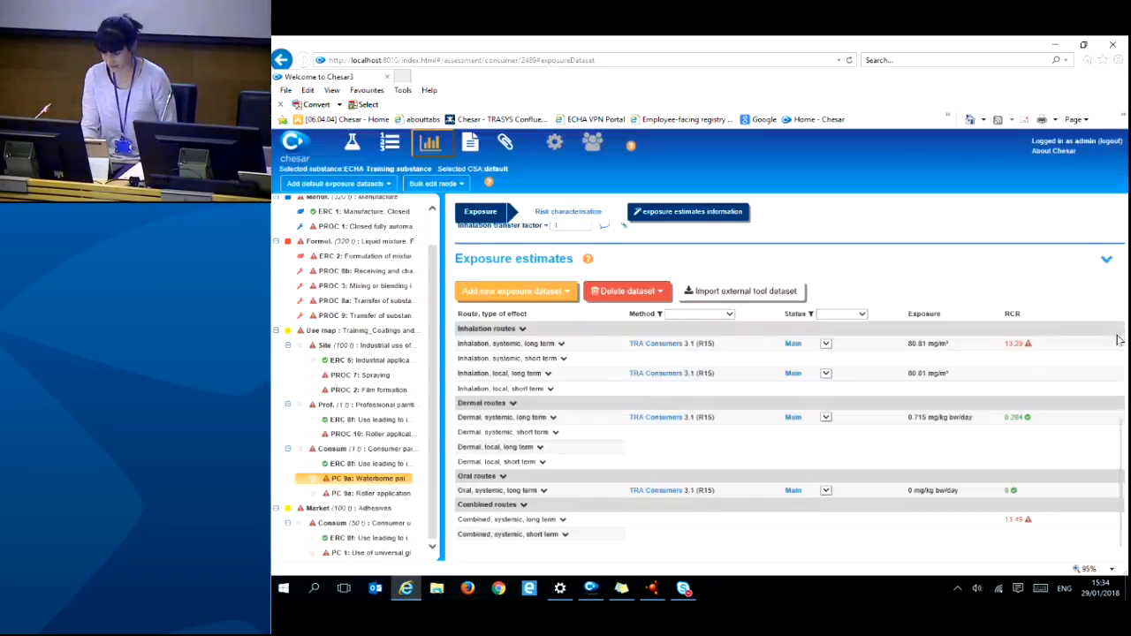
drag(1122, 426, 1124, 253)
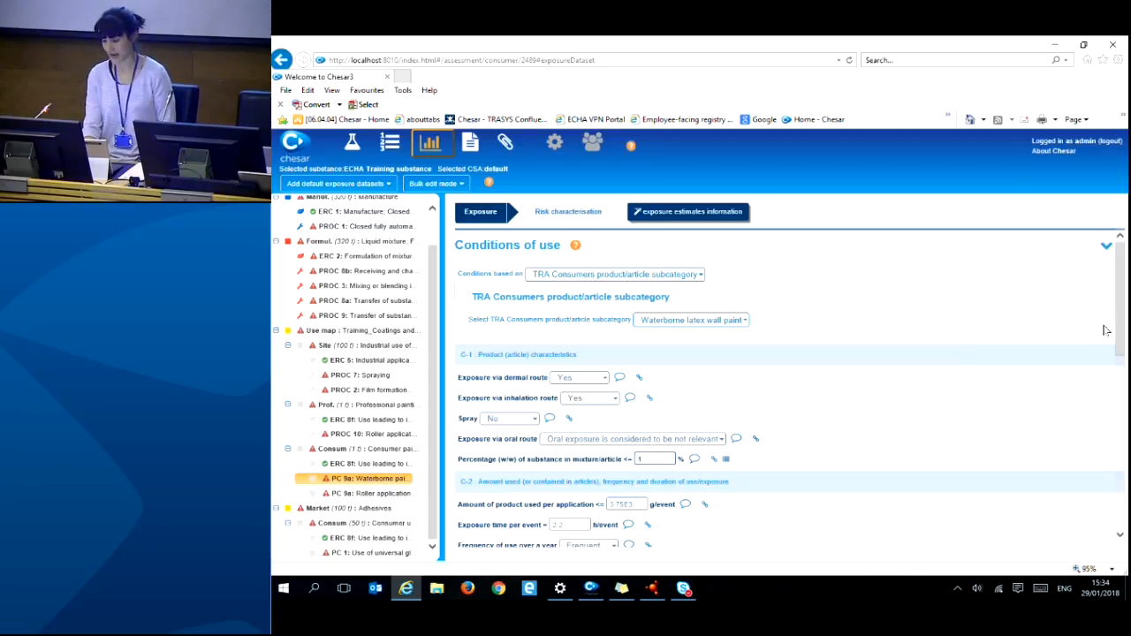
drag(1119, 335, 1108, 375)
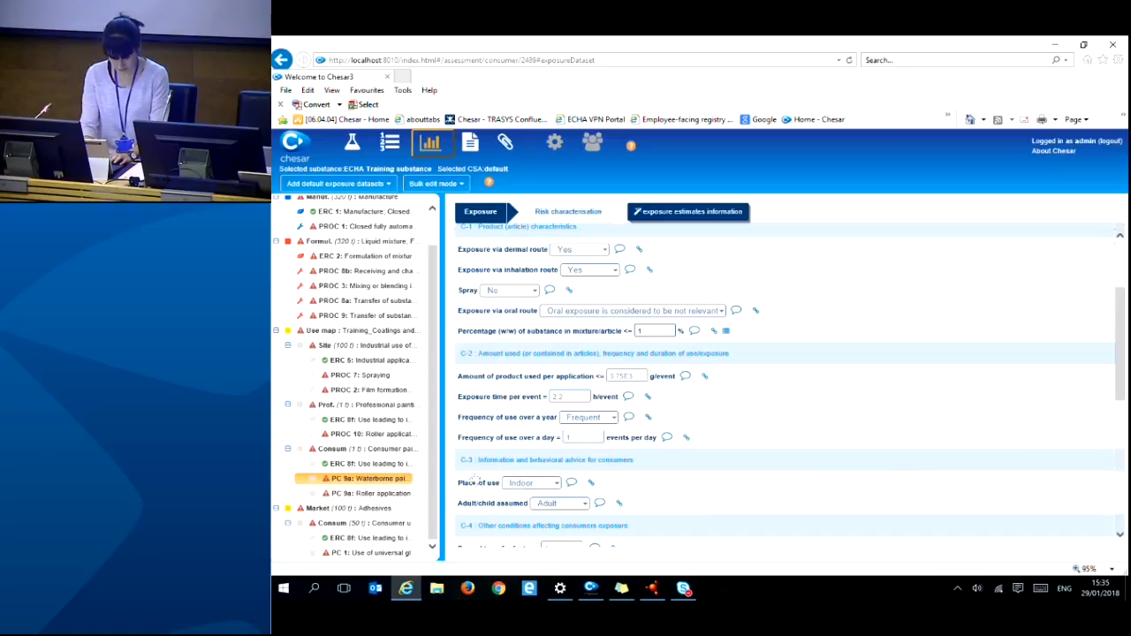
- For PC 9a: Roller application, start an external tool dataset import and browse for the file
click(389, 495)
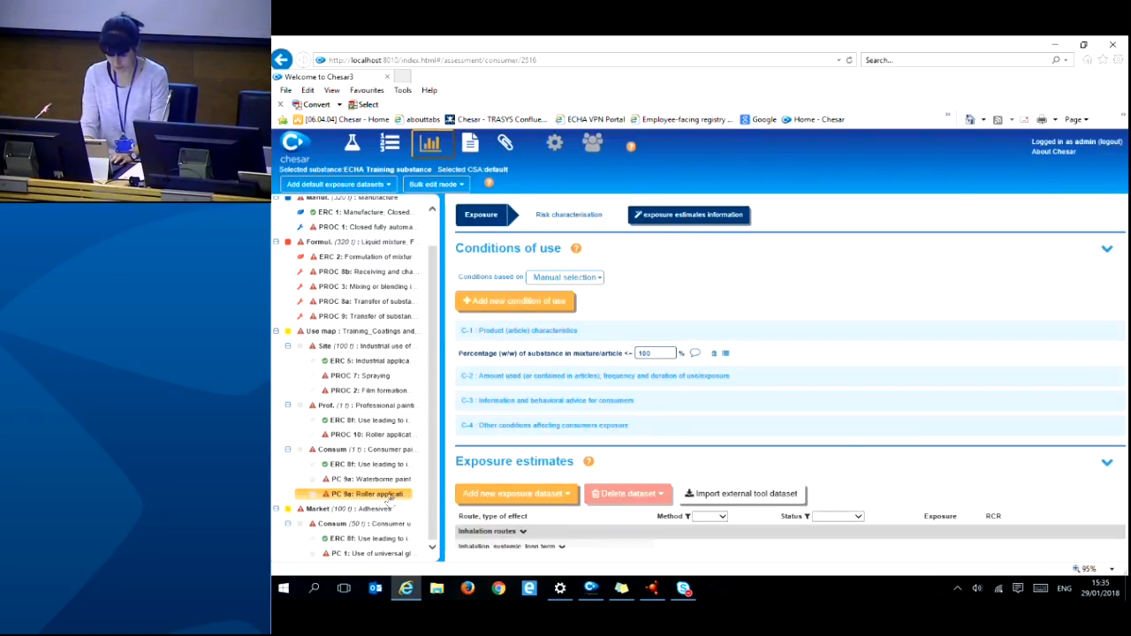
drag(1123, 378, 1123, 433)
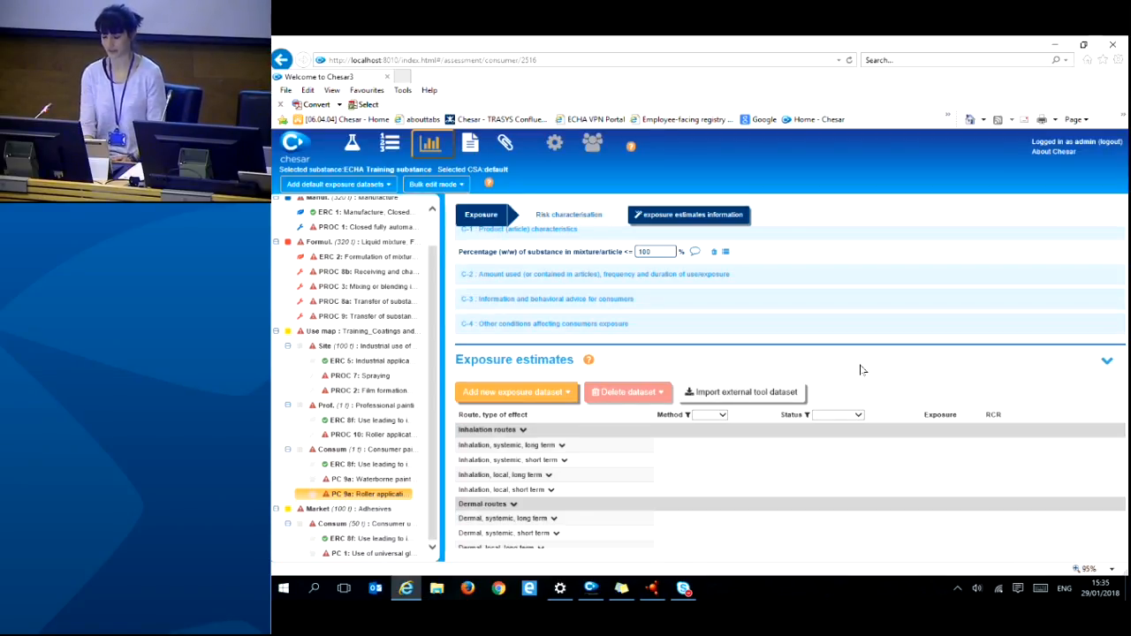
click(745, 396)
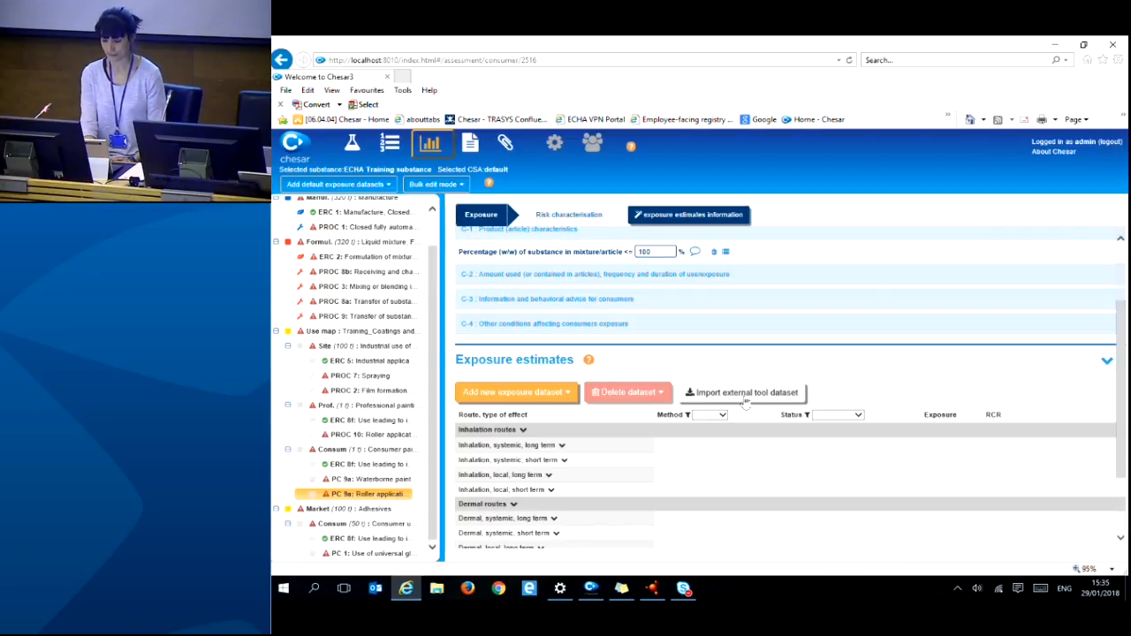
click(765, 381)
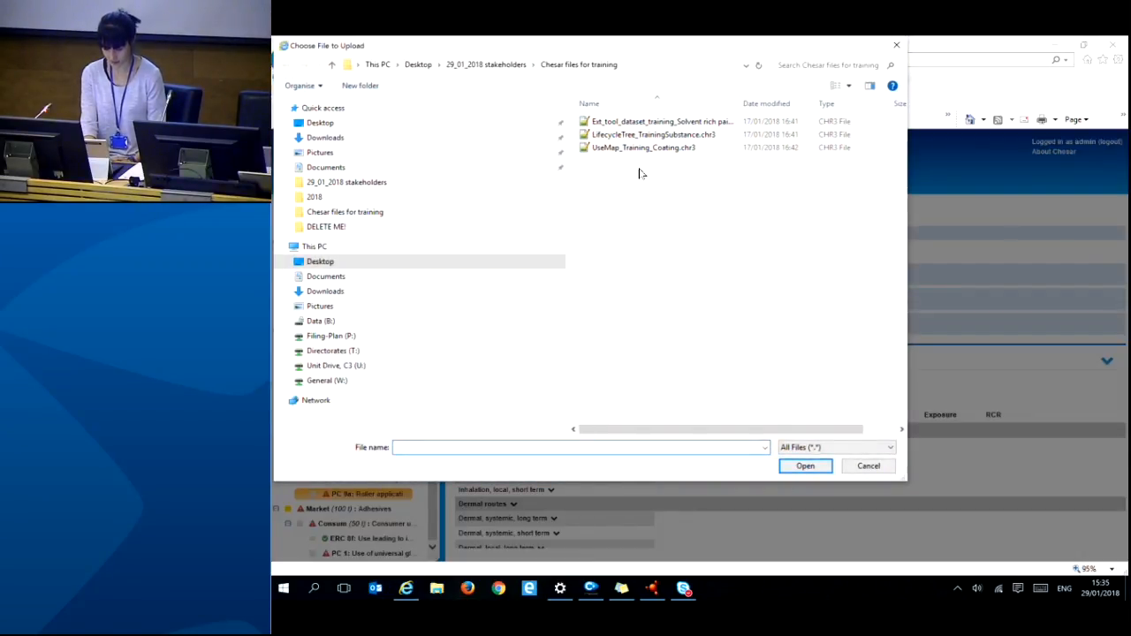
- Import 'Ext_tool_dataset_training_Solvent rich paints.chr3', accepting the differing-characteristics warning
click(648, 123)
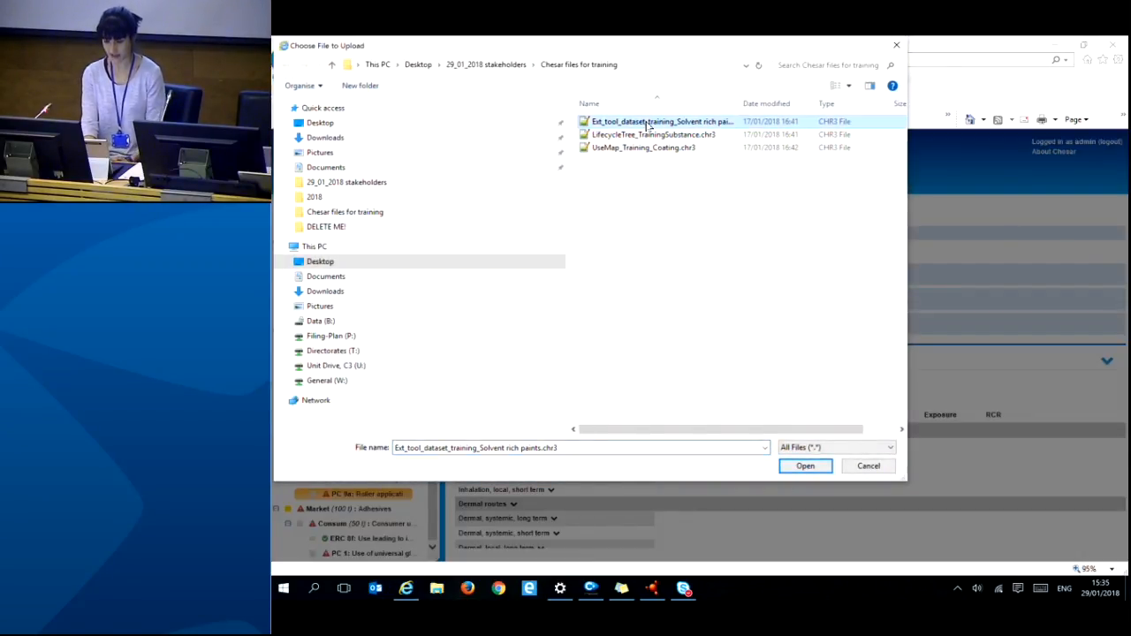
click(795, 468)
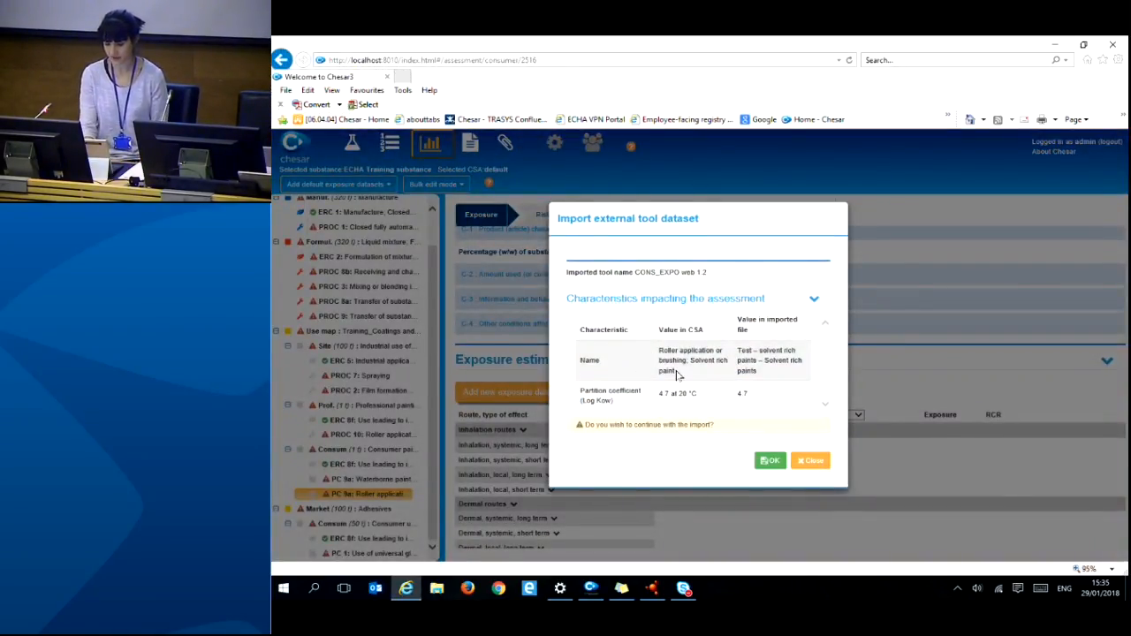
click(769, 462)
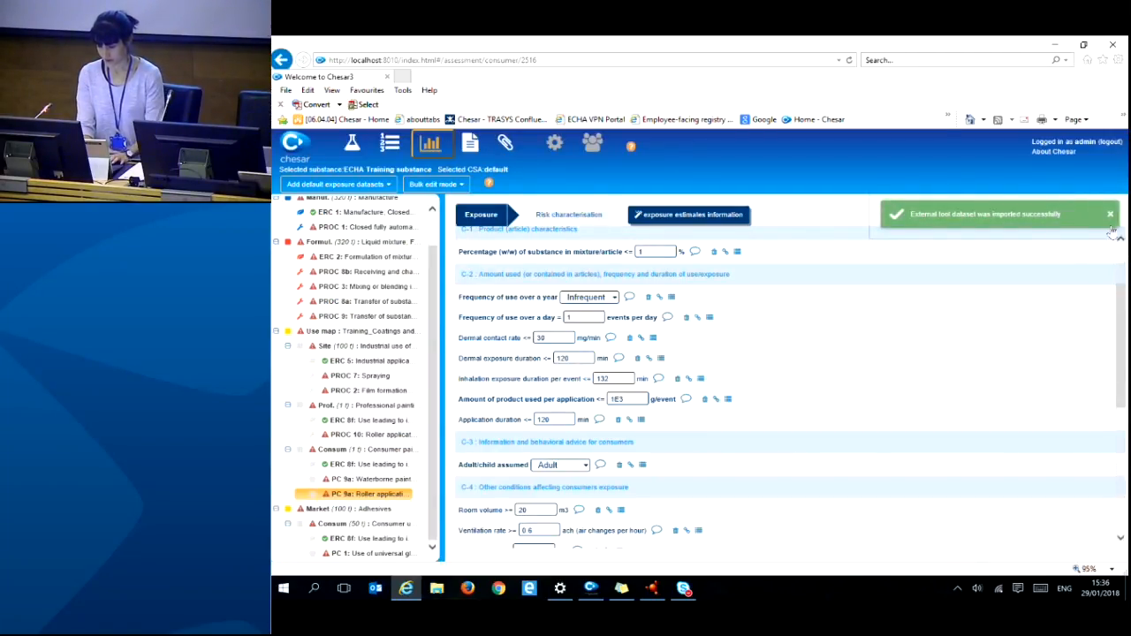
- Dismiss the import message and review the estimates: inhalation 8.7 mg/m³ (RCR 1.431), dermal 0.55 mg/kg bw/day
click(1111, 215)
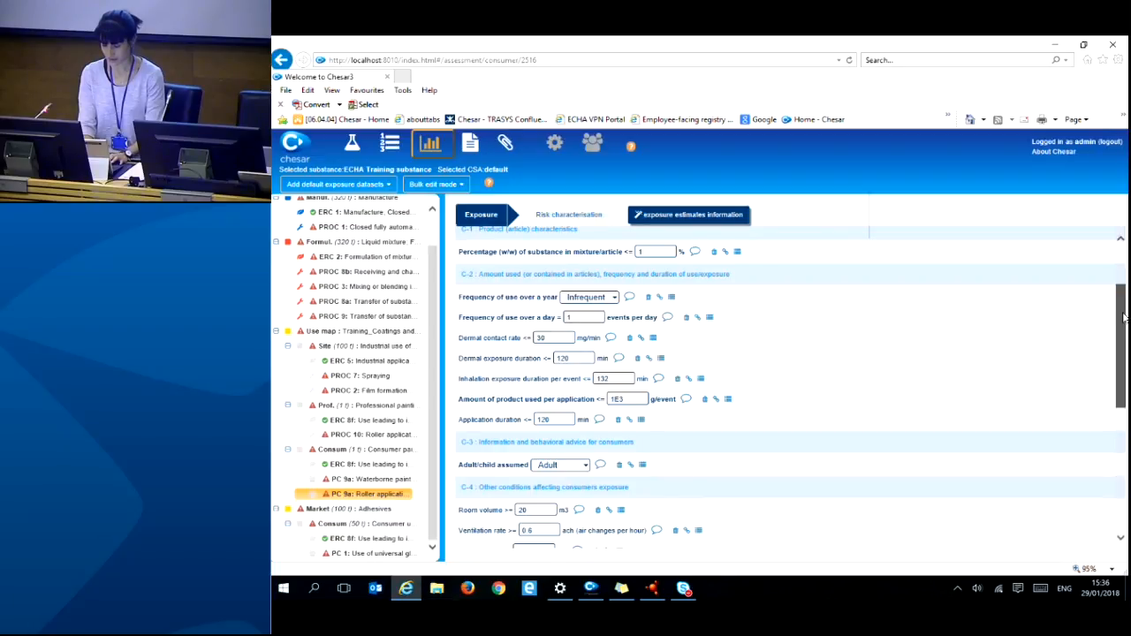
drag(1123, 318, 1121, 279)
scroll(1120, 279, down, 1)
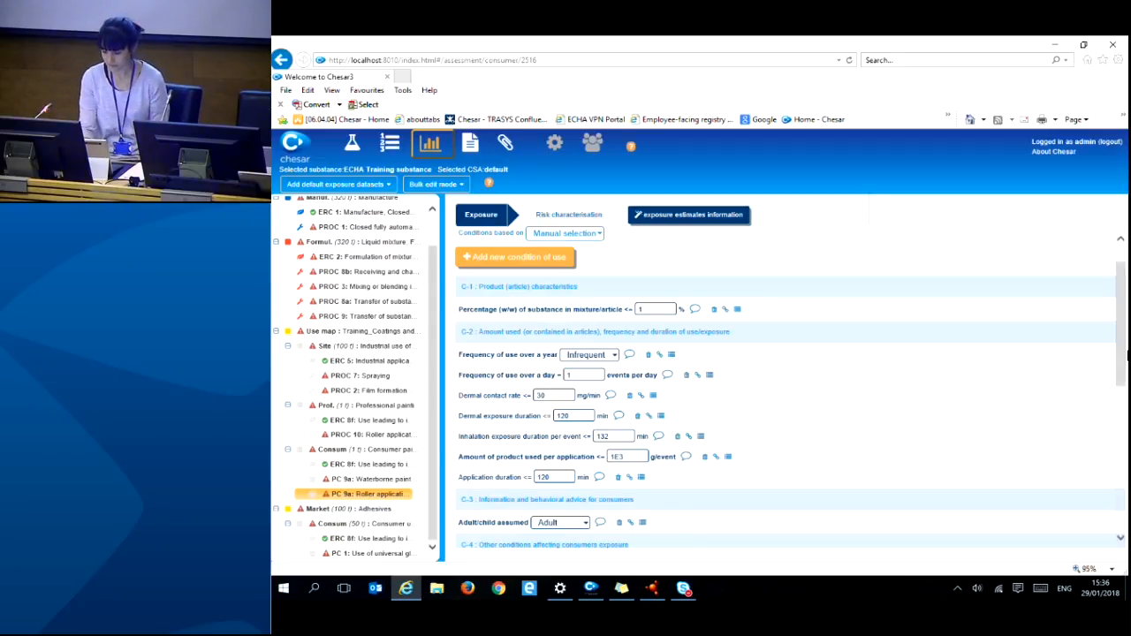
scroll(1112, 372, down, 1)
drag(1112, 372, 1127, 500)
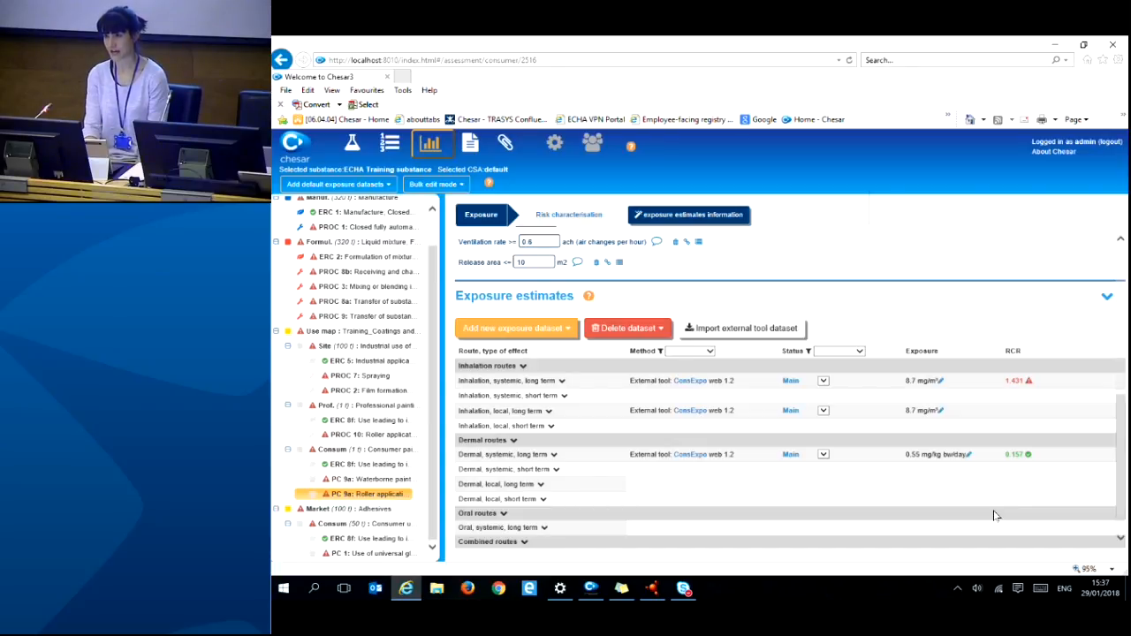
- Edit the ConsExpo dataset's long-term inhalation concentration from 8.7 to 4.35 mg/m³
click(694, 382)
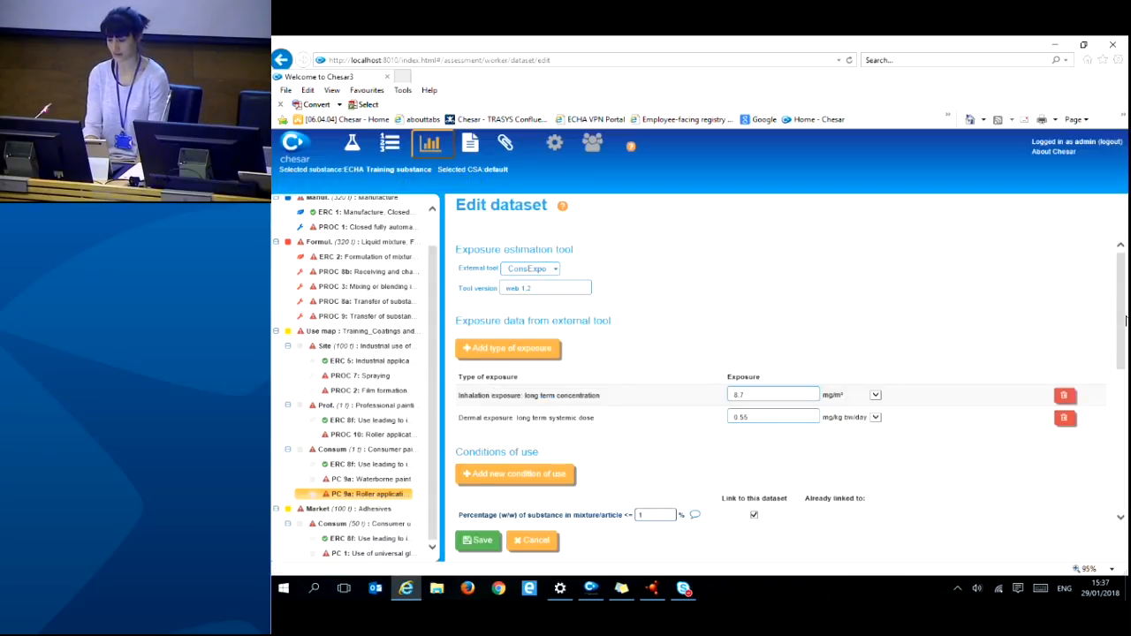
drag(1123, 327, 1115, 360)
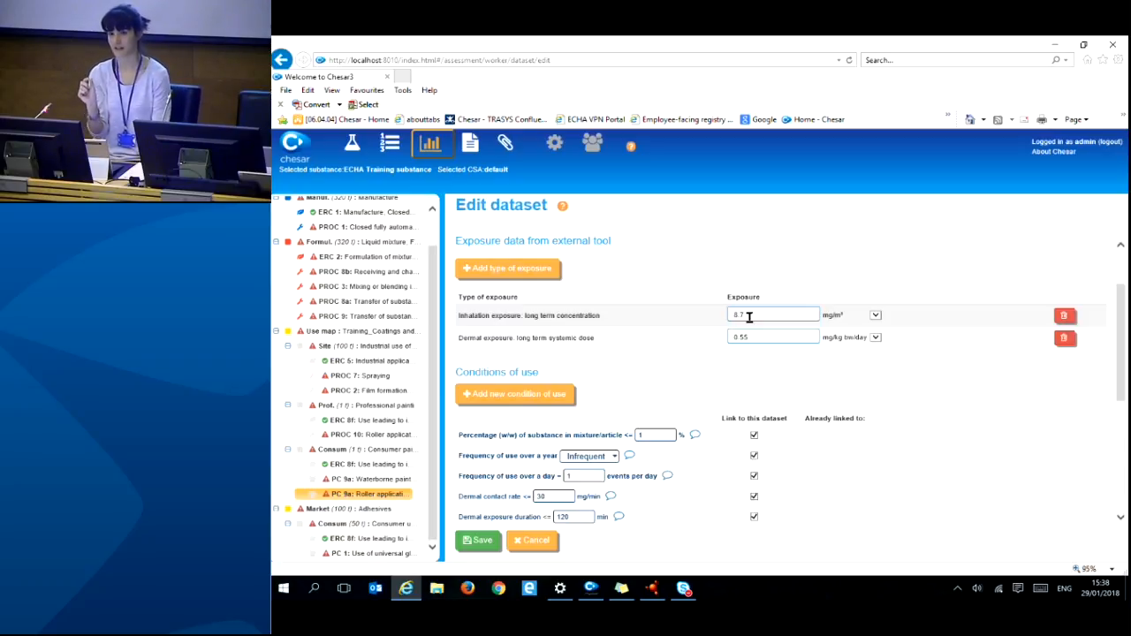
click(749, 317)
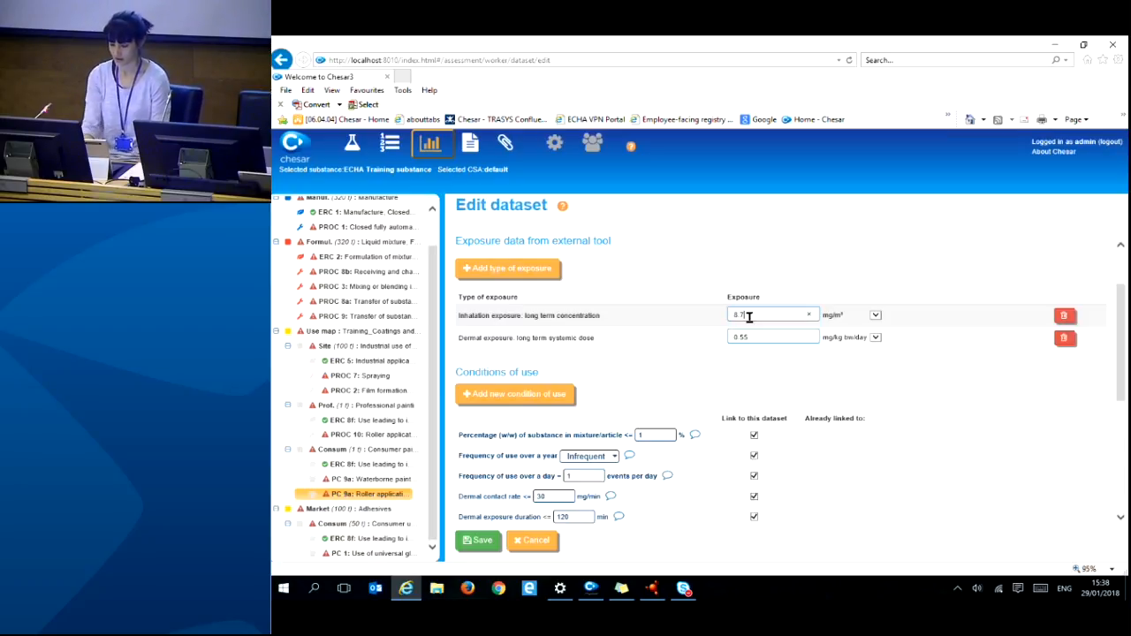
key(BackSpace)
key(BackSpace)
key(BackSpace)
text(4.35)
click(947, 391)
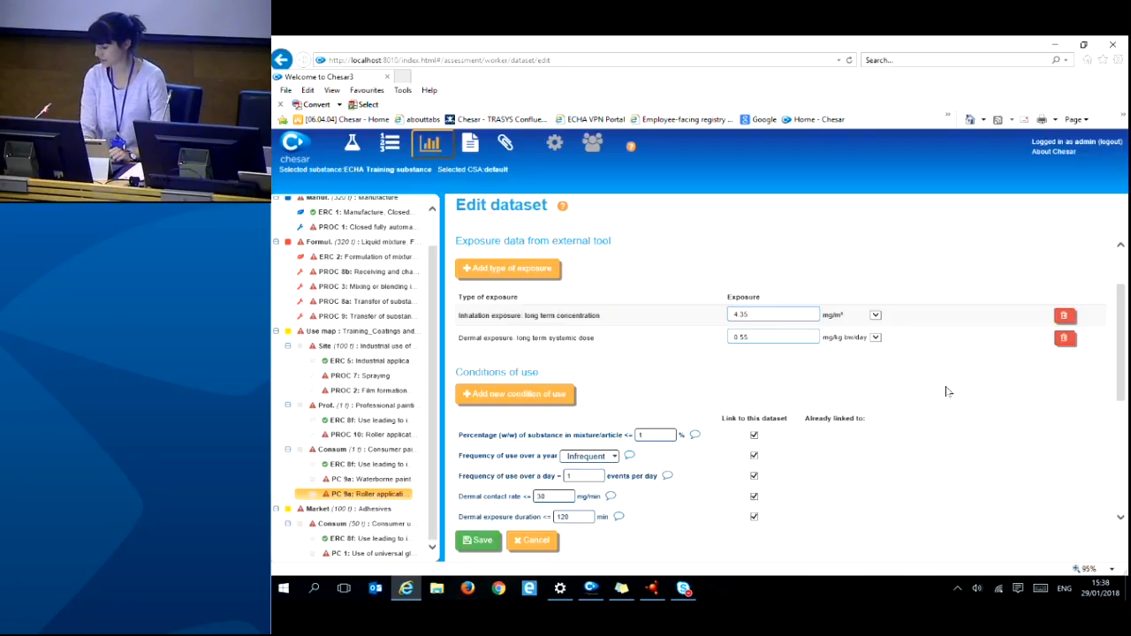
- Add an 'Oral exposure: long term systemic dose' entry with value 0
click(530, 278)
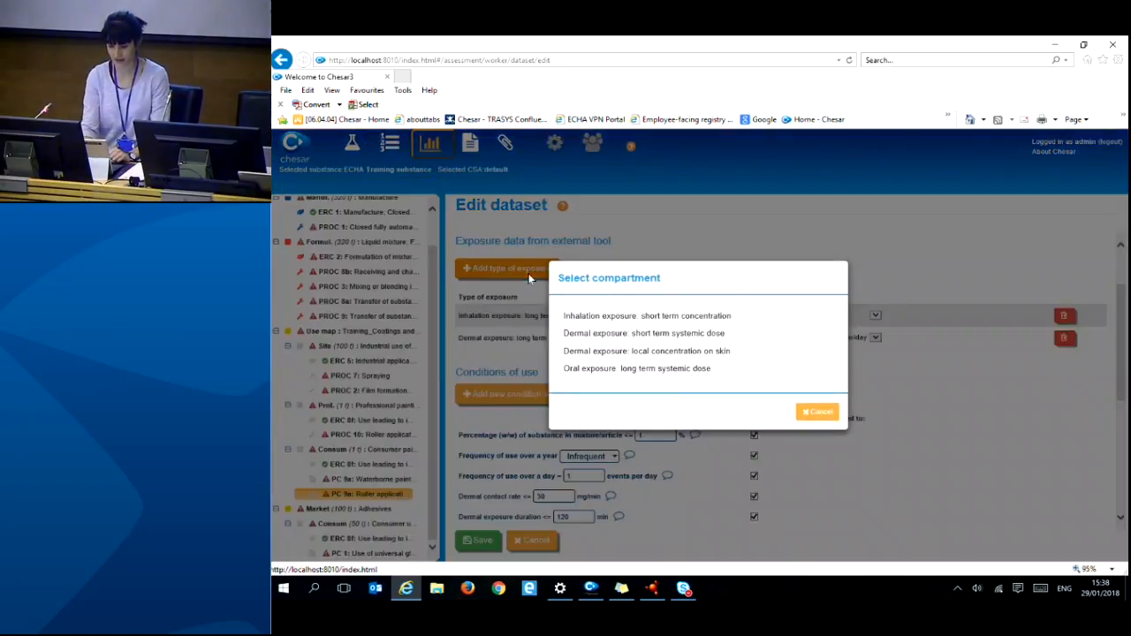
click(574, 372)
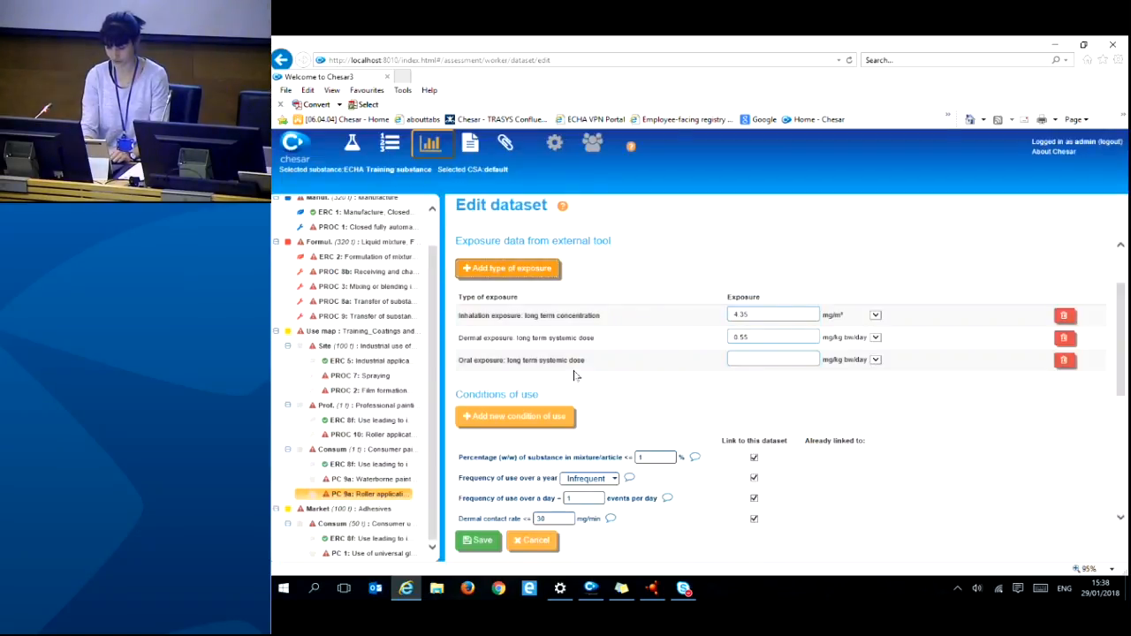
click(732, 355)
text(0)
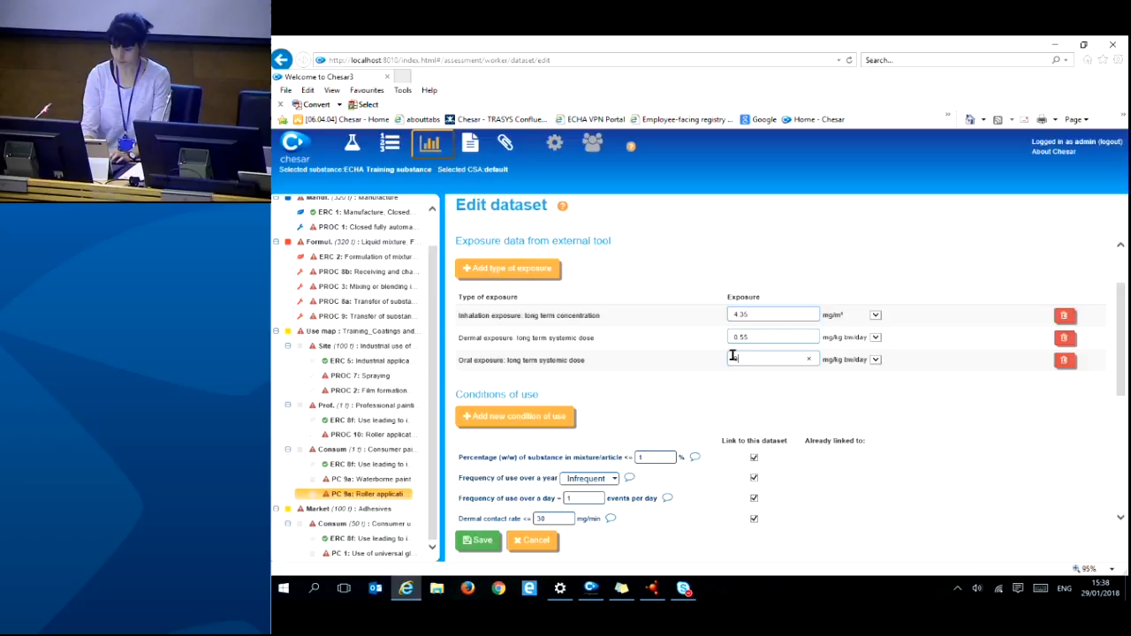
drag(1120, 371, 1118, 508)
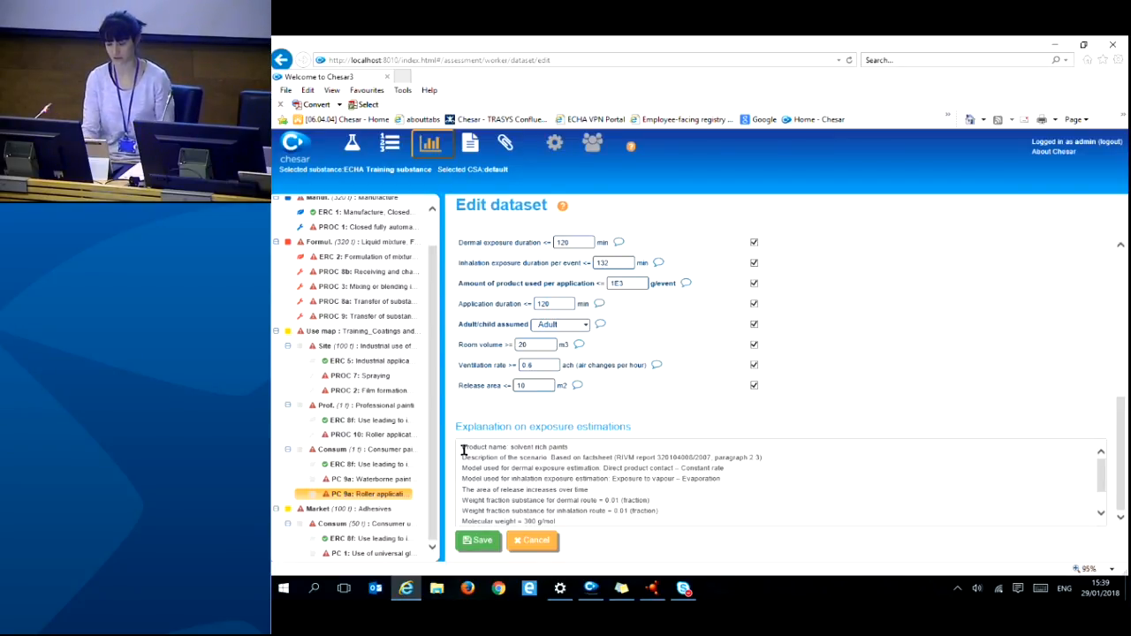
- Save the dataset, giving inhalation RCR 0.715, oral 0 mg/kg bw/day and combined RCR 0.873
click(475, 545)
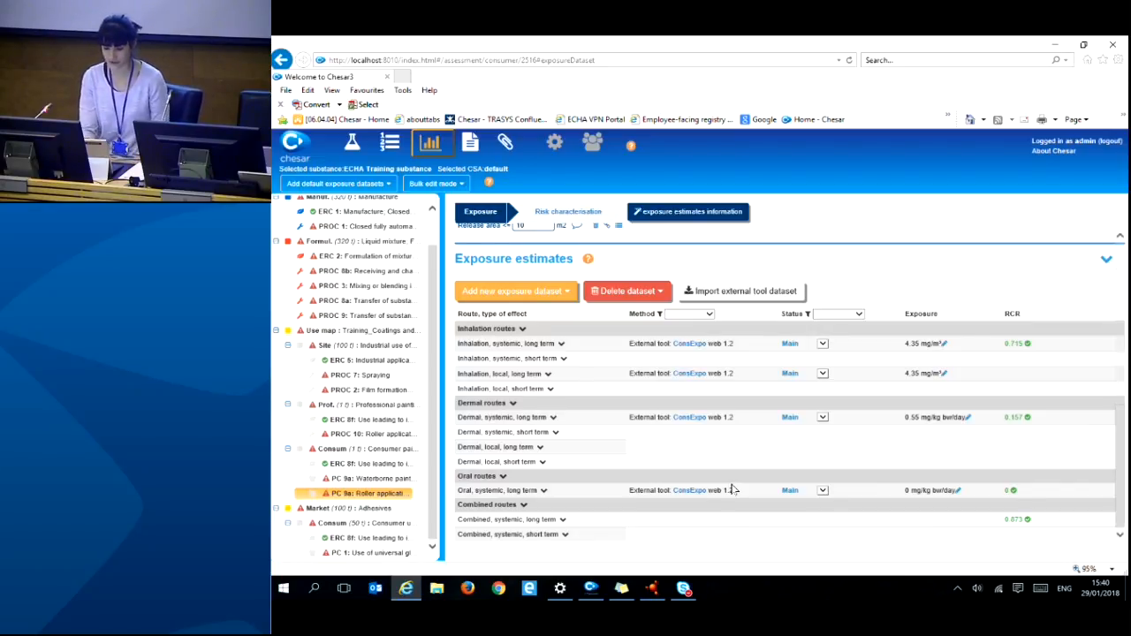
- In the CSR preview's section 9.0.5, save 'test' as further information on the consumer approach
click(470, 146)
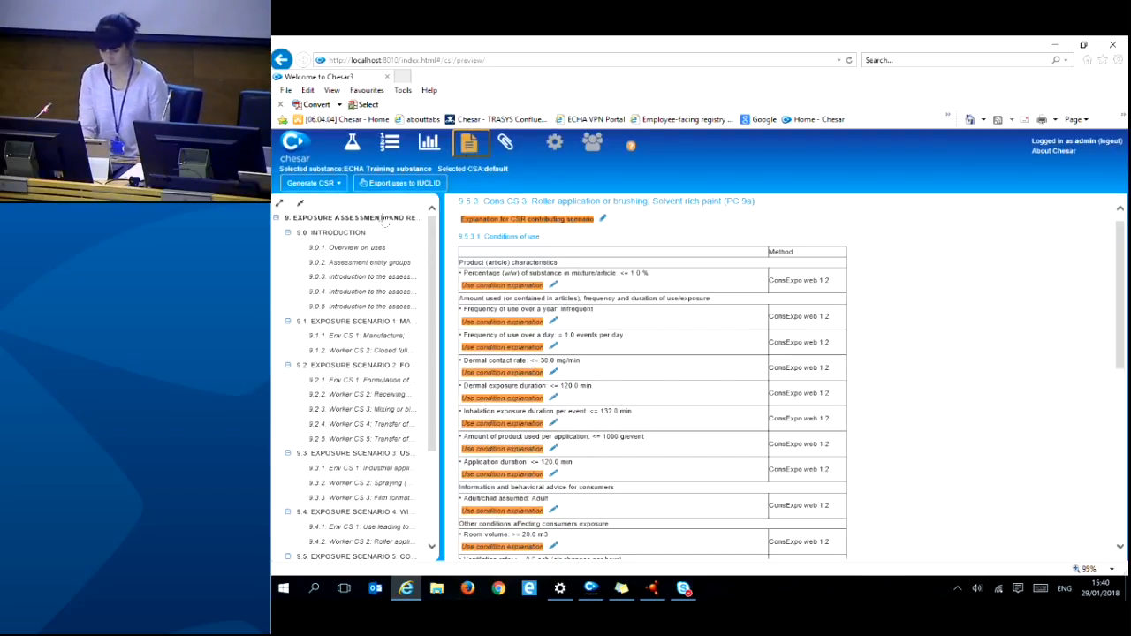
click(347, 308)
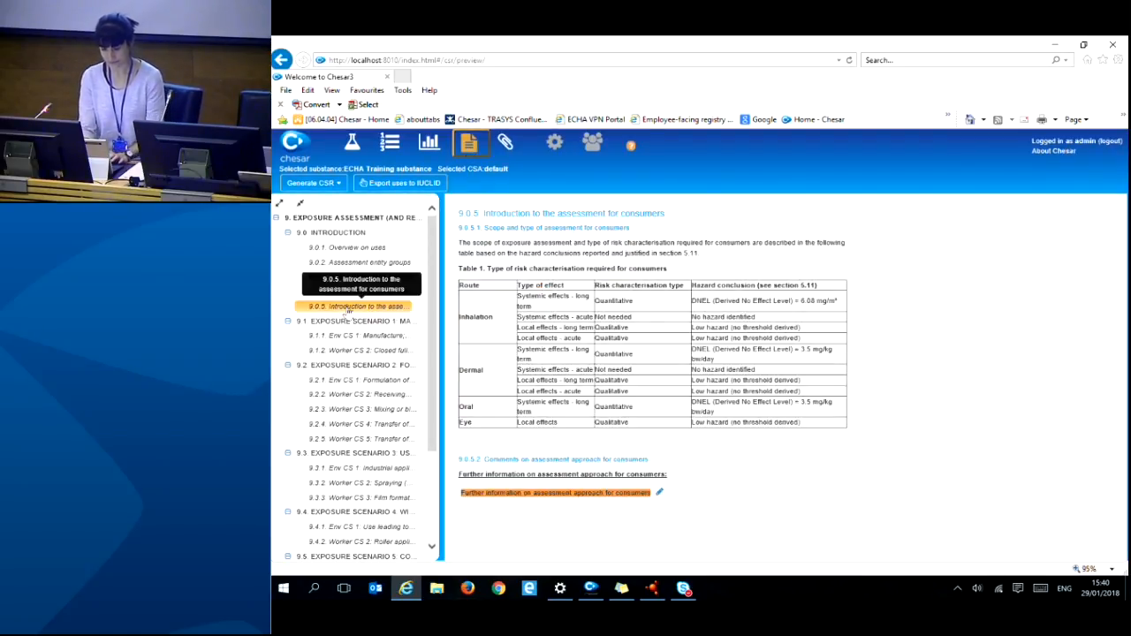
click(659, 495)
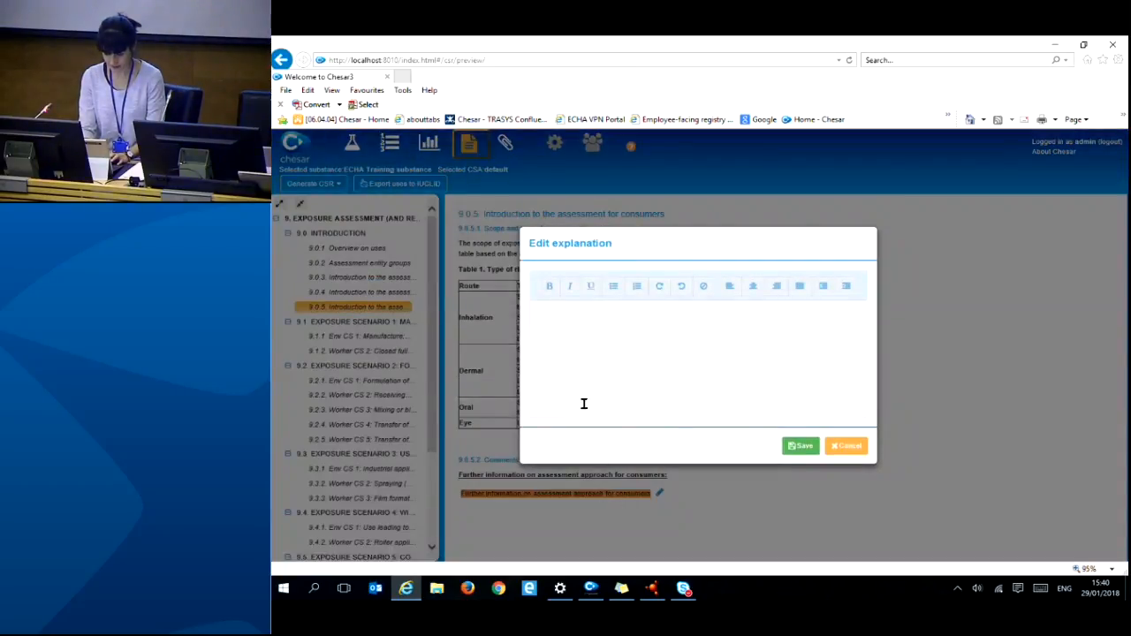
click(554, 316)
text(test)
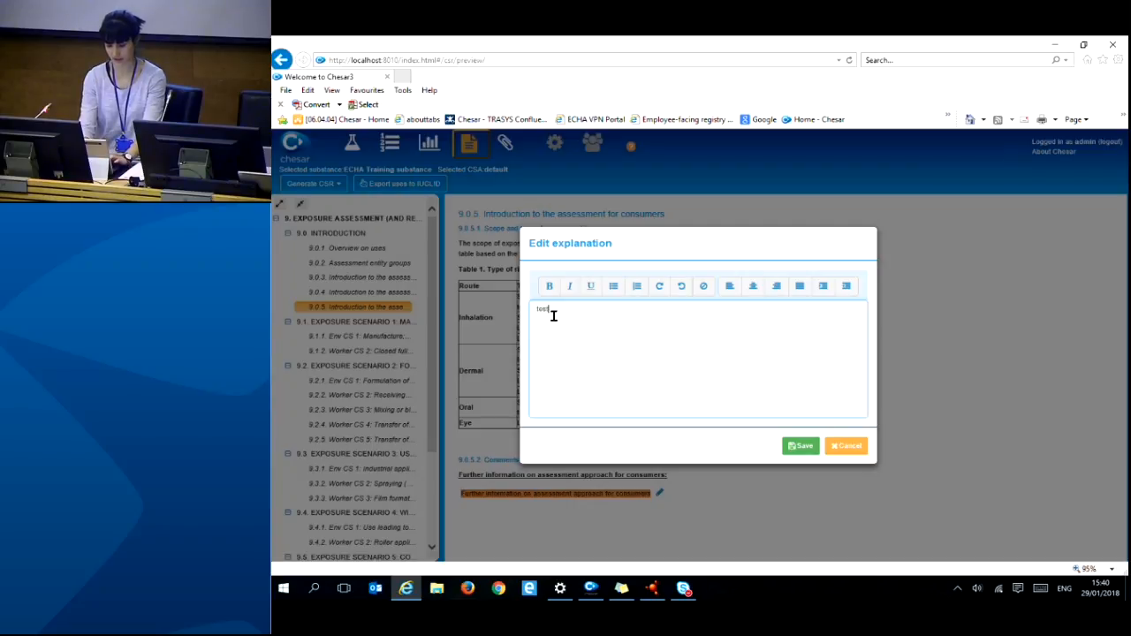
click(800, 446)
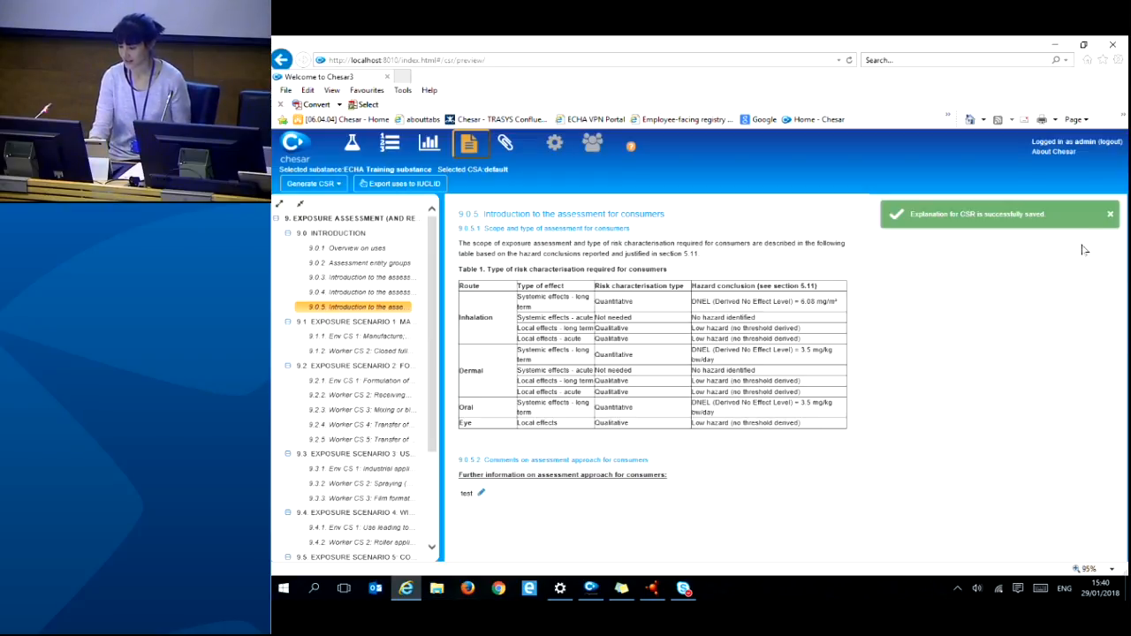
click(1110, 214)
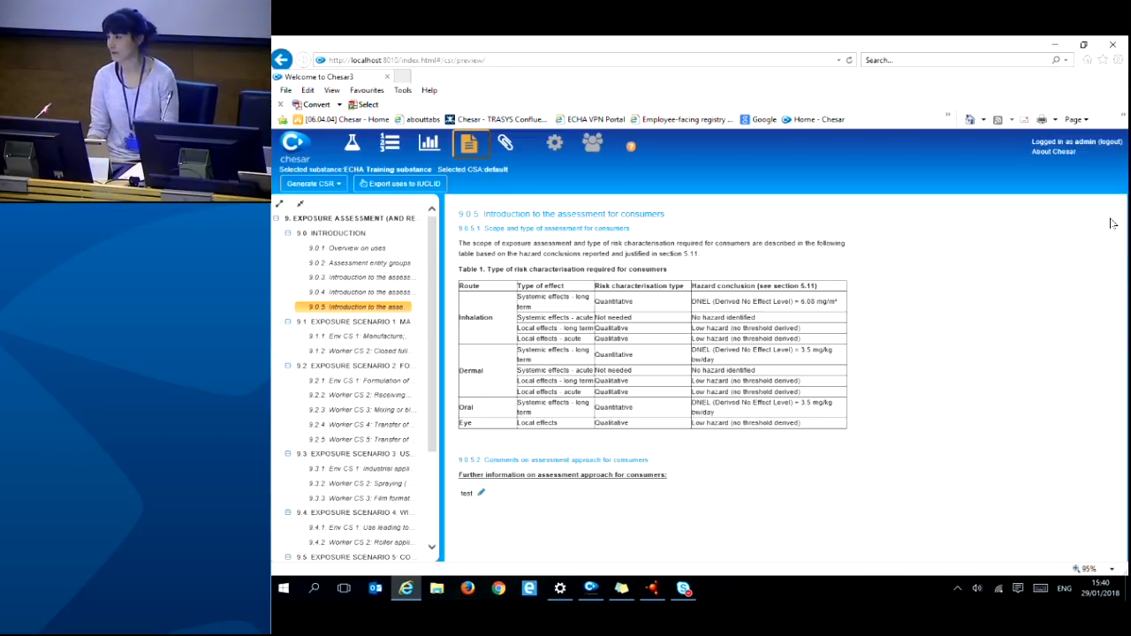
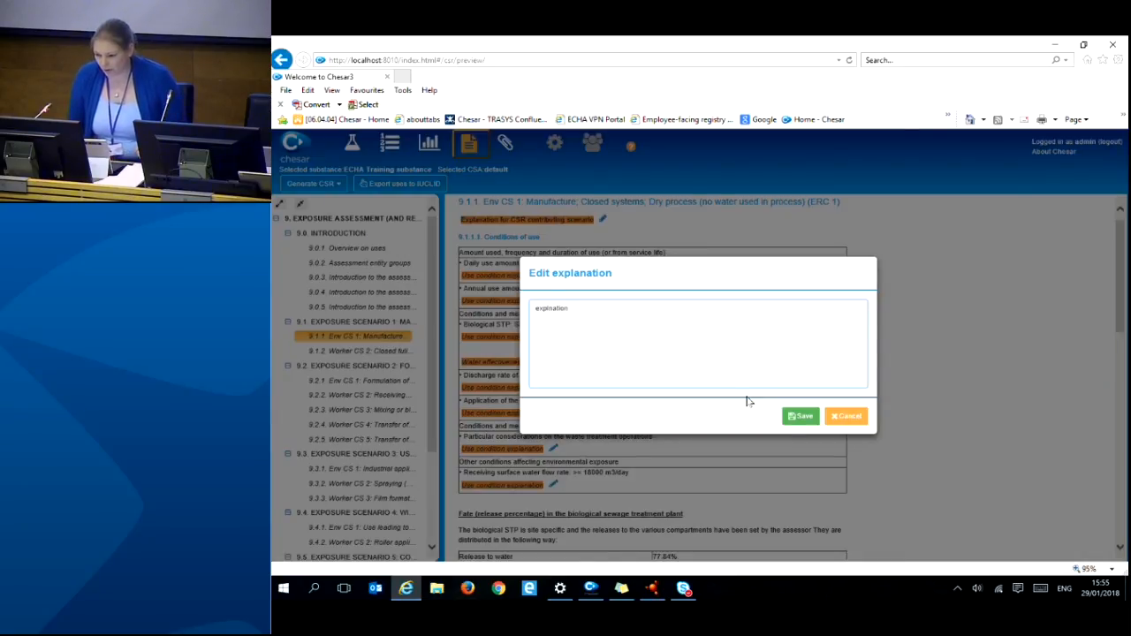
- Save 'explanation' as the Manufacture scenario's CSR explanation and open its contributing activity form
click(802, 417)
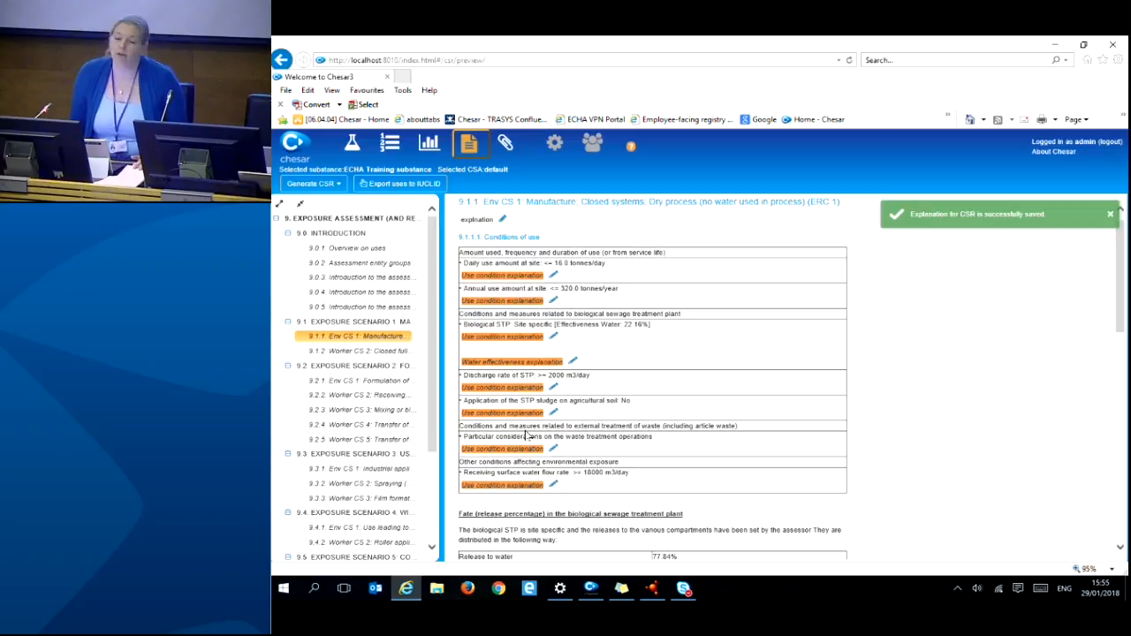
click(387, 147)
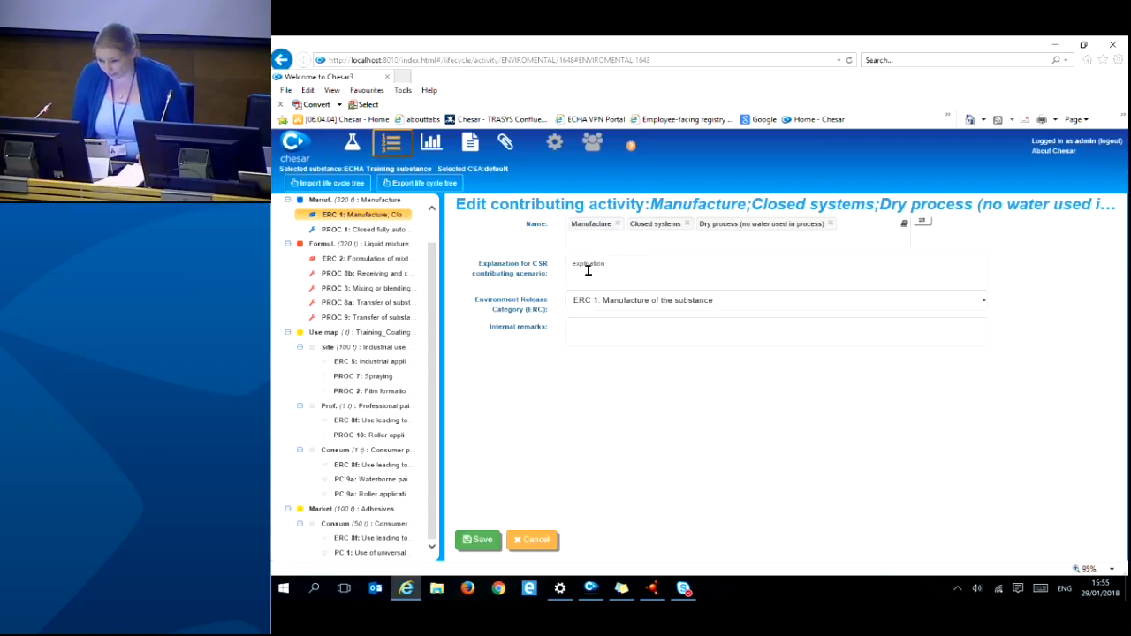
- Save the Manufacture contributing activity with explanation 'explanation' and return to the 9.1.1 preview
click(585, 266)
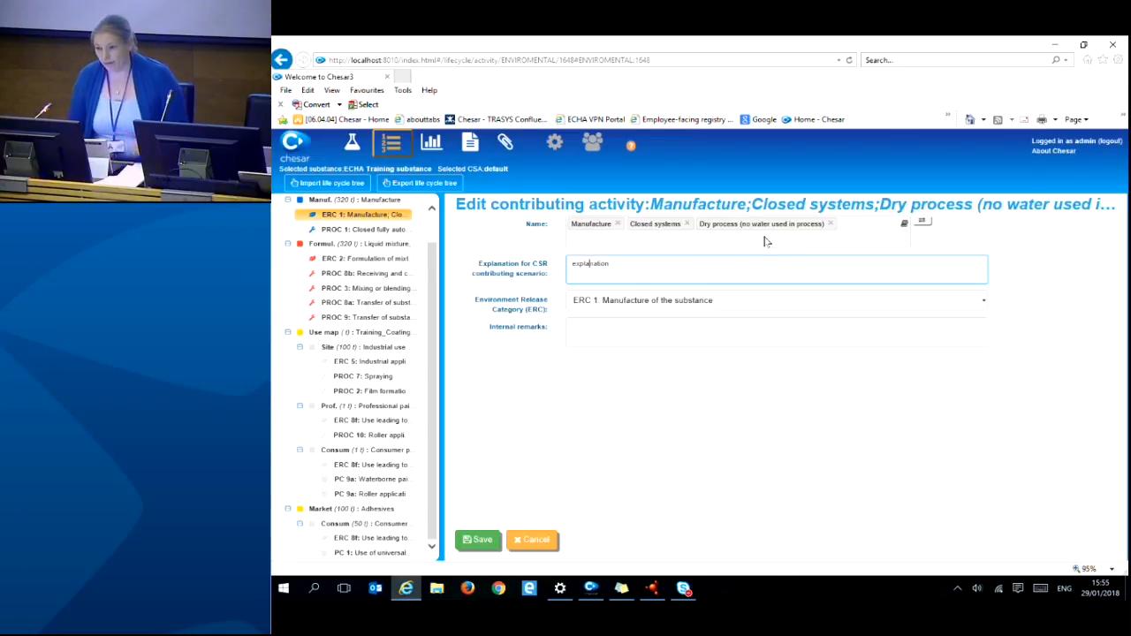
click(476, 541)
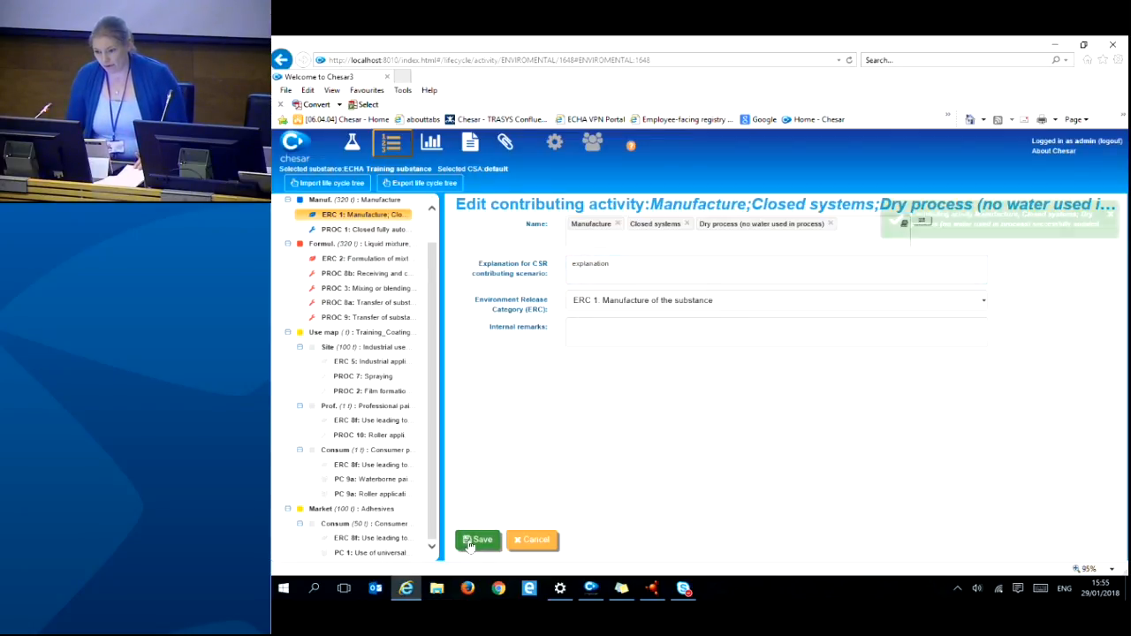
click(471, 146)
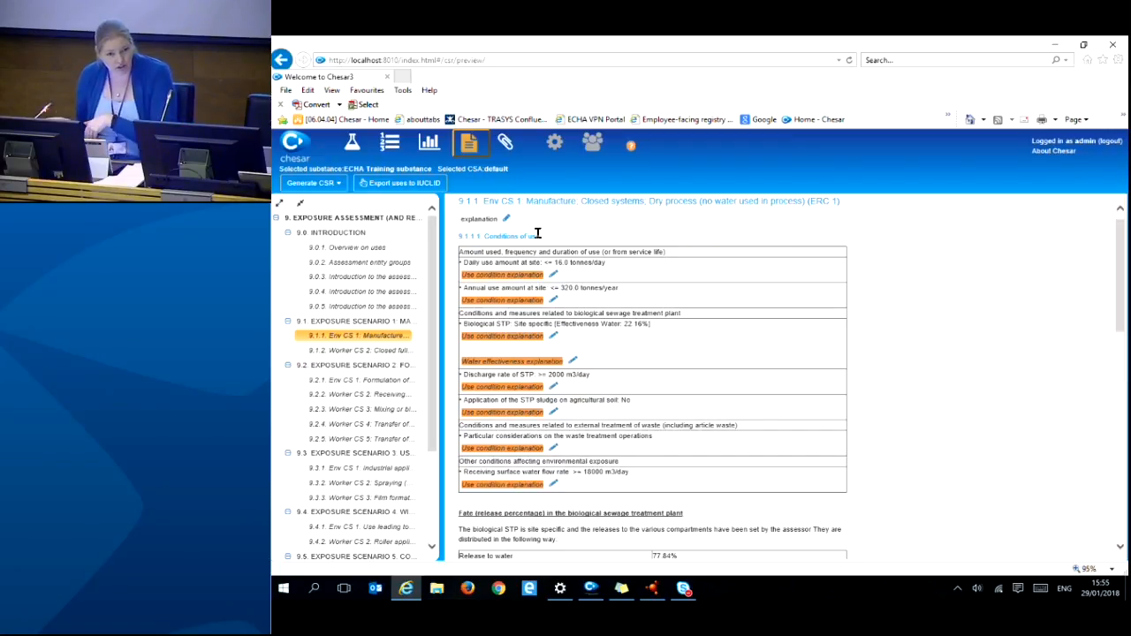
- Export the uses to IUCLID with default options, updating existing uses, then switch to IUCLID 6
click(317, 183)
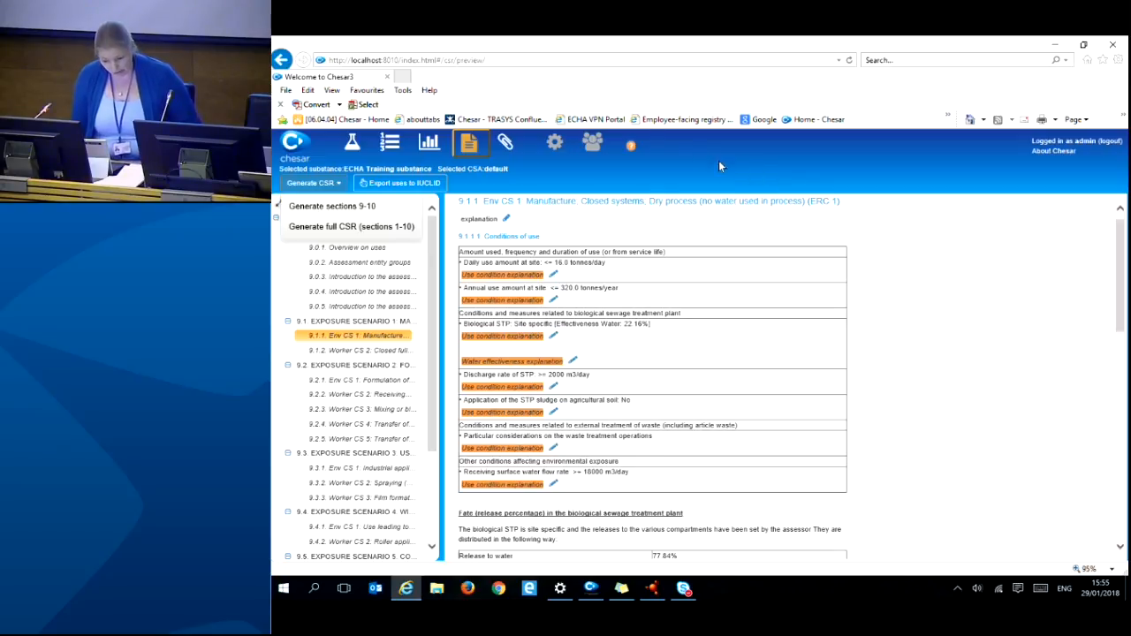
click(429, 184)
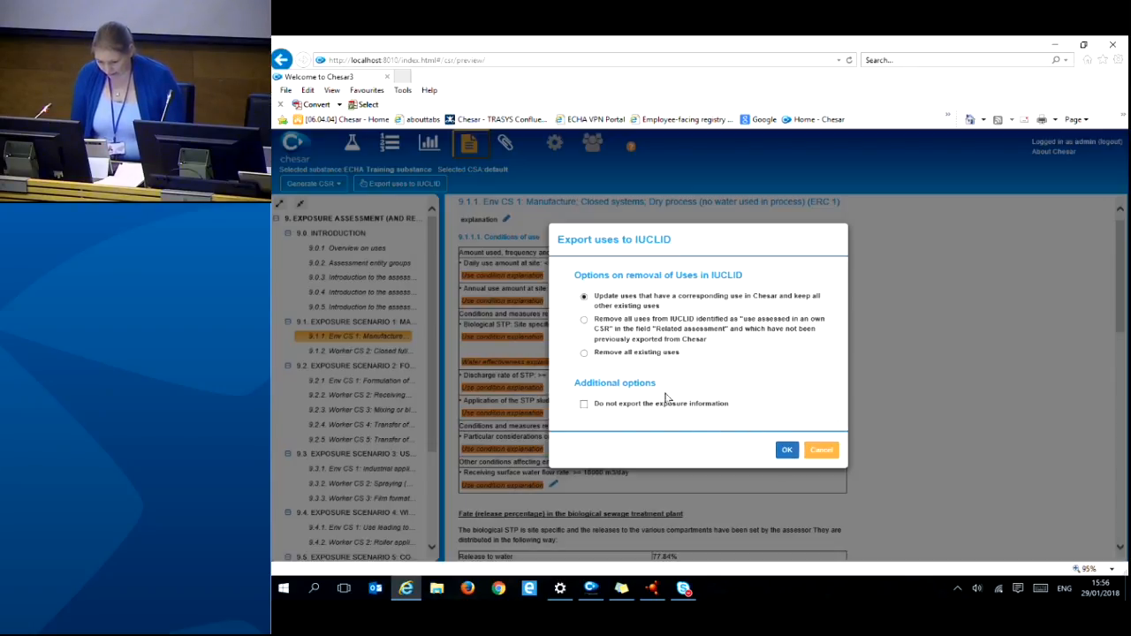
click(786, 451)
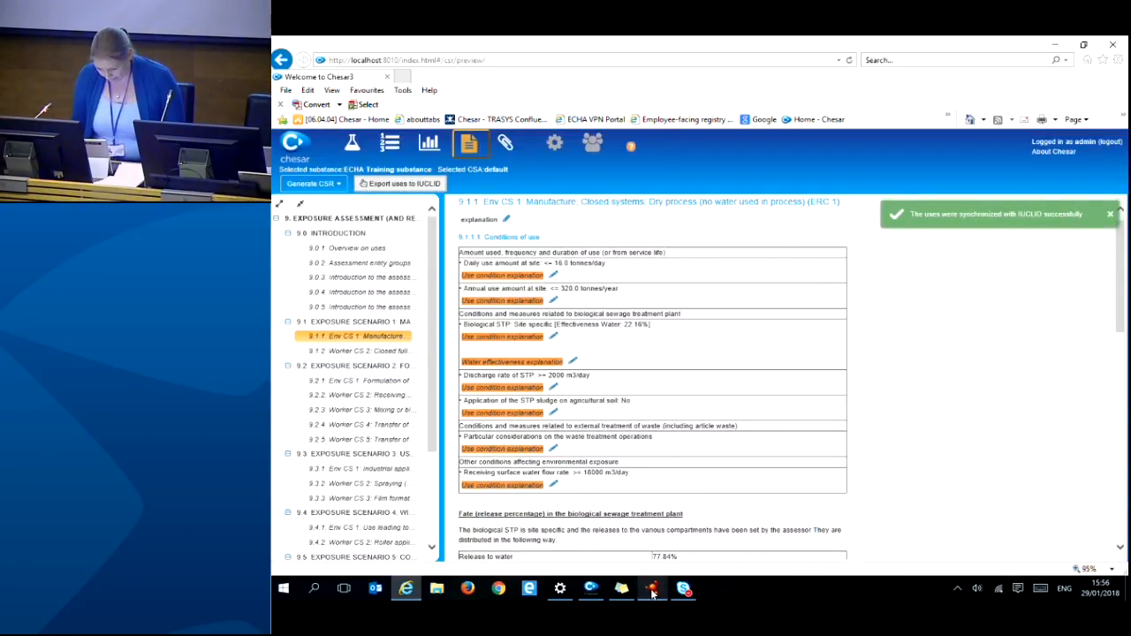
click(652, 590)
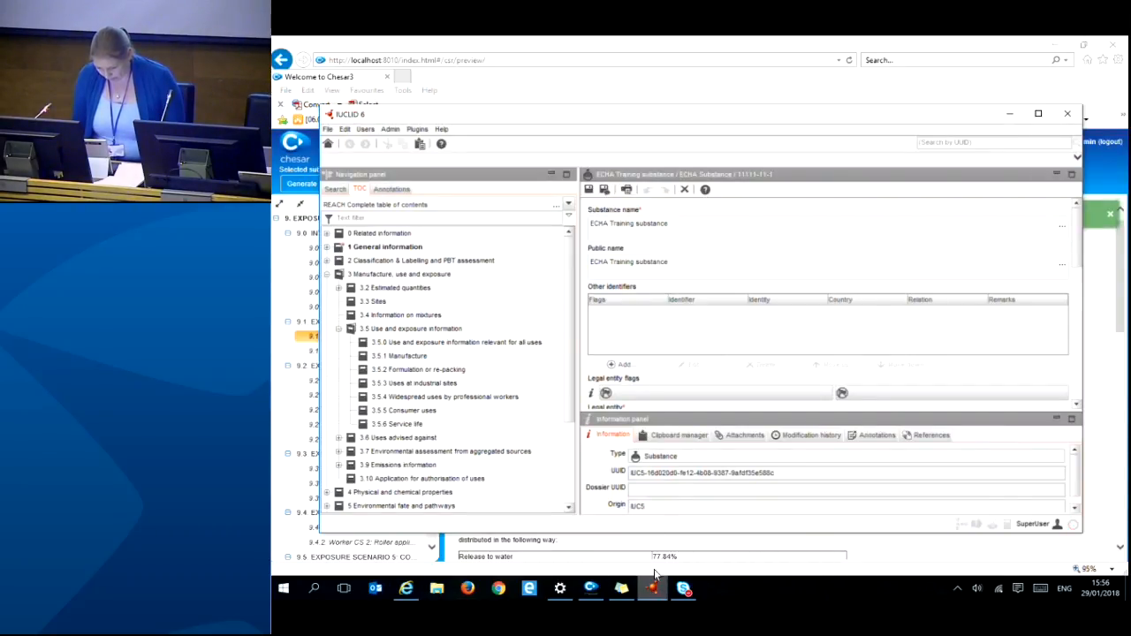
- Open the ECHA Training substance's exported use record under 3.5.1 Manufacture
click(327, 145)
click(372, 287)
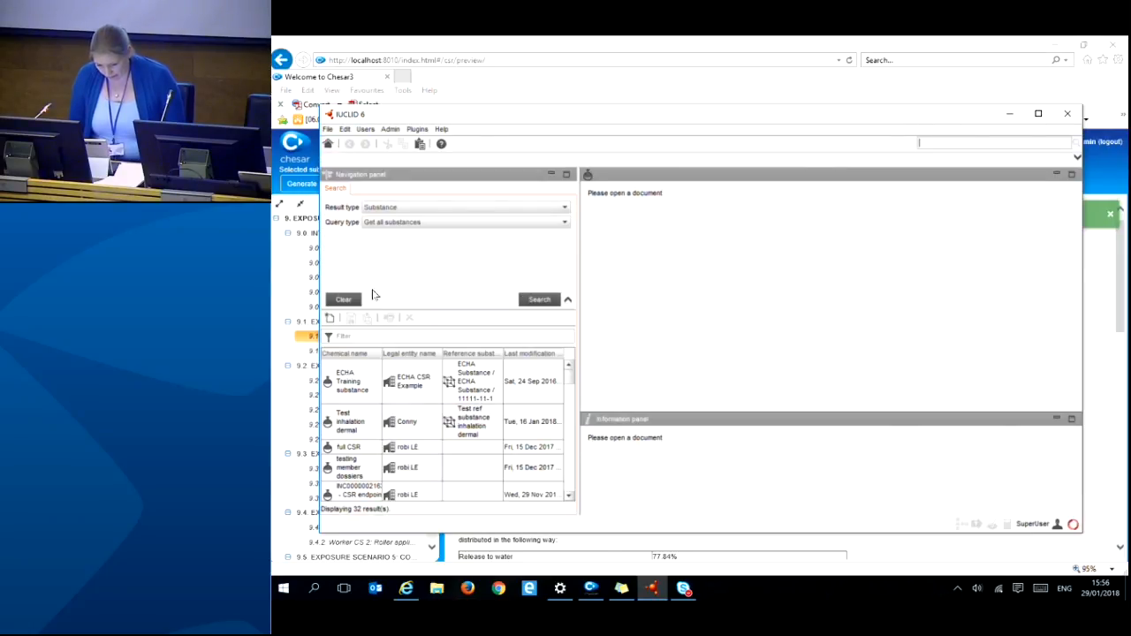
click(355, 378)
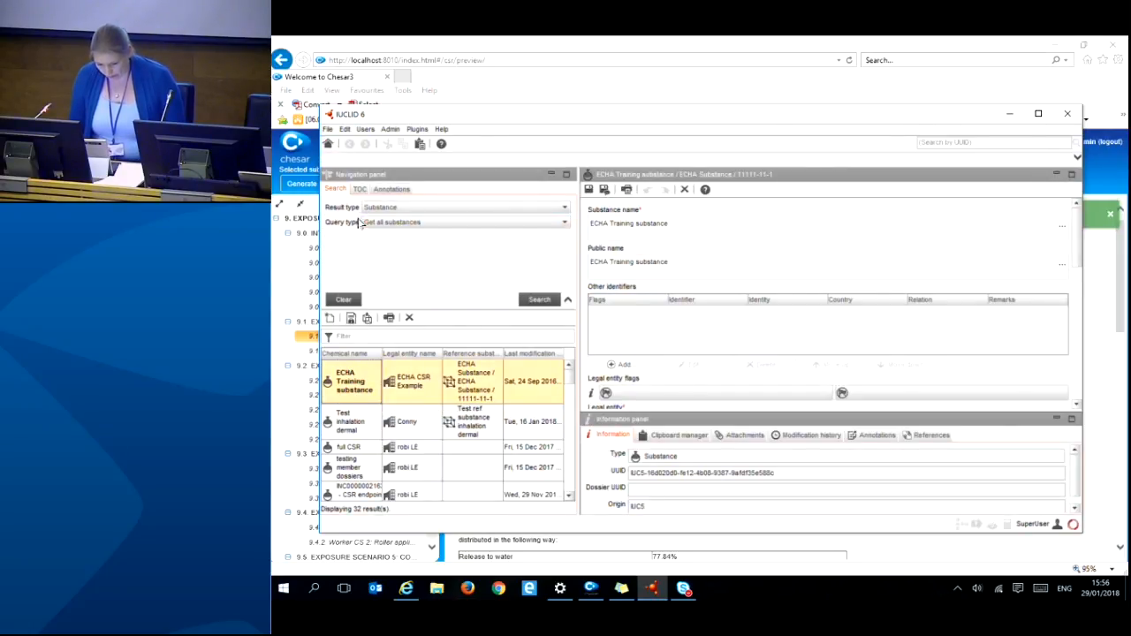
click(361, 189)
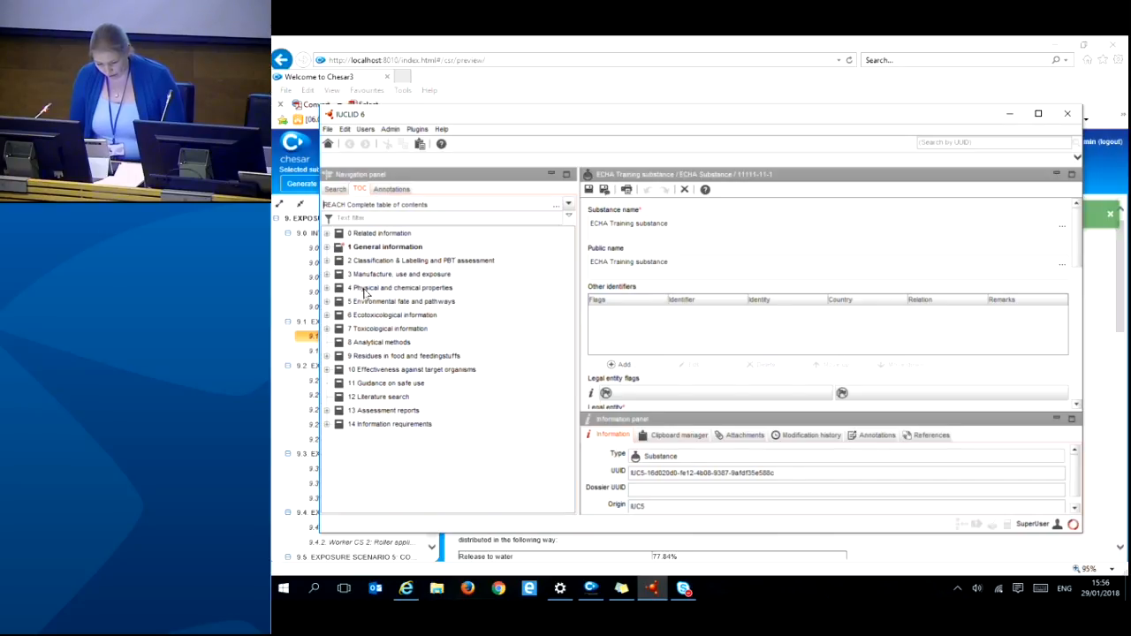
click(327, 274)
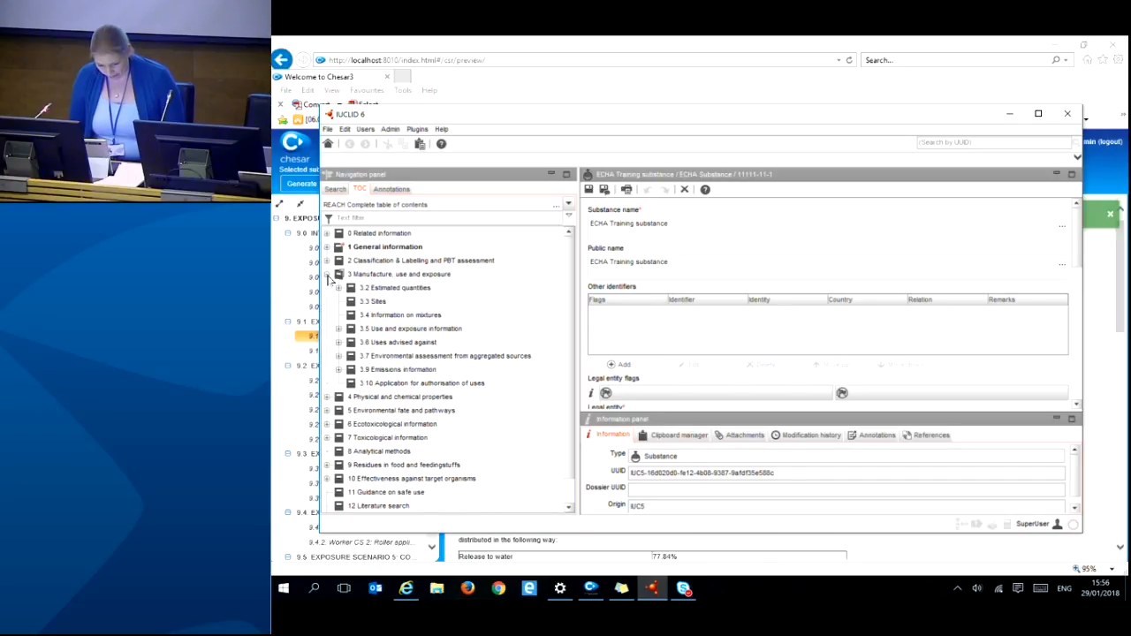
click(338, 328)
click(350, 355)
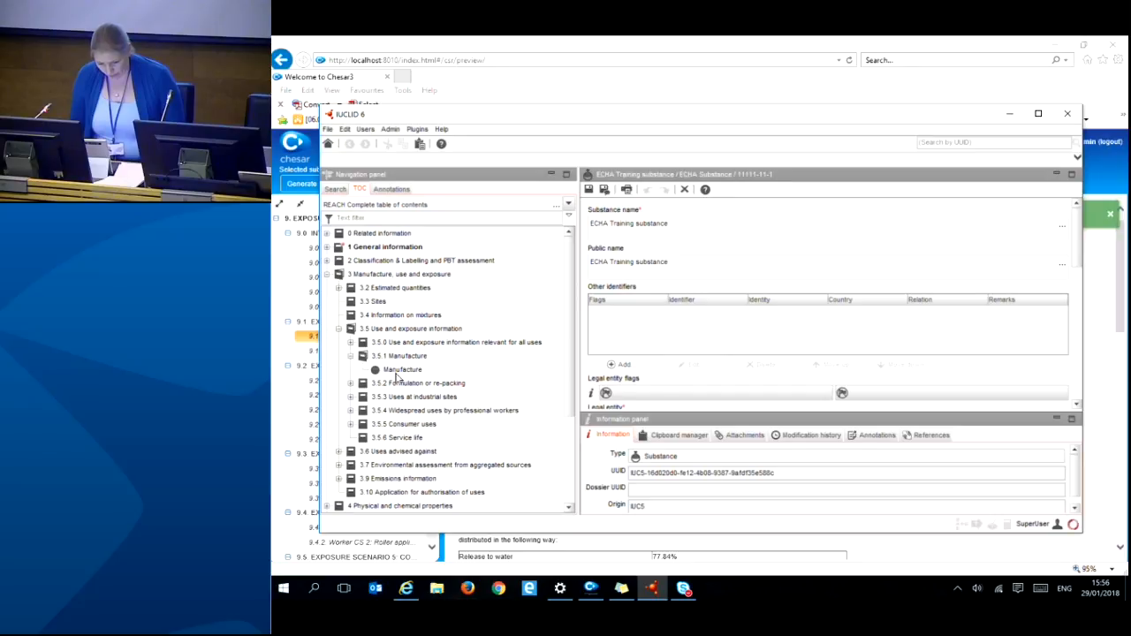
click(399, 370)
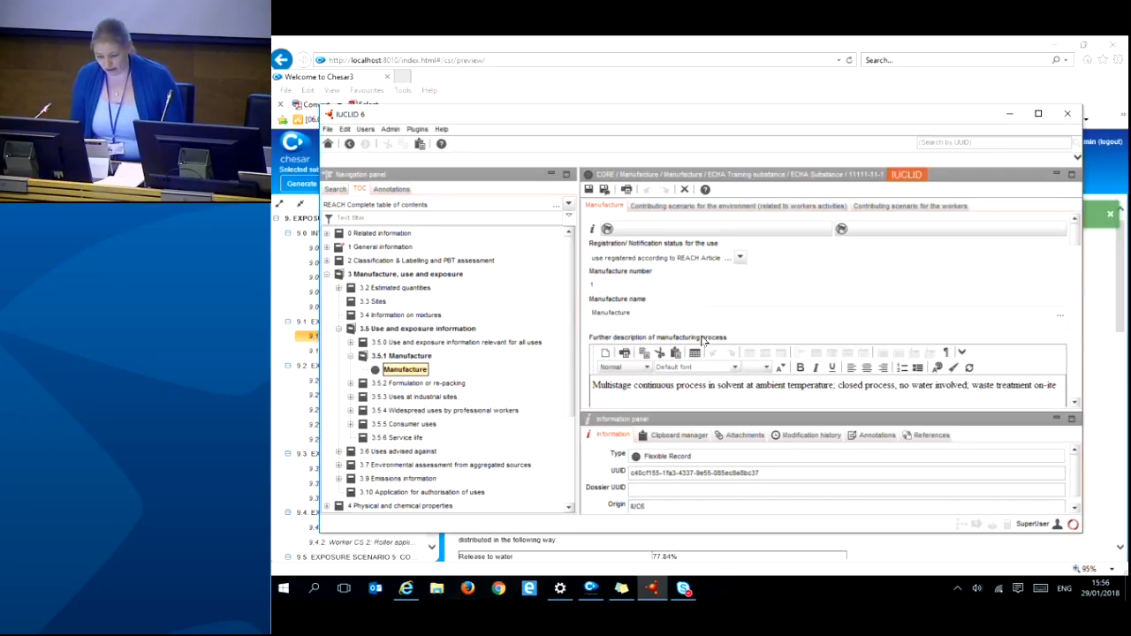
- Review the Manufacture use's environment and workers contributing scenarios
scroll(743, 283, down, 3)
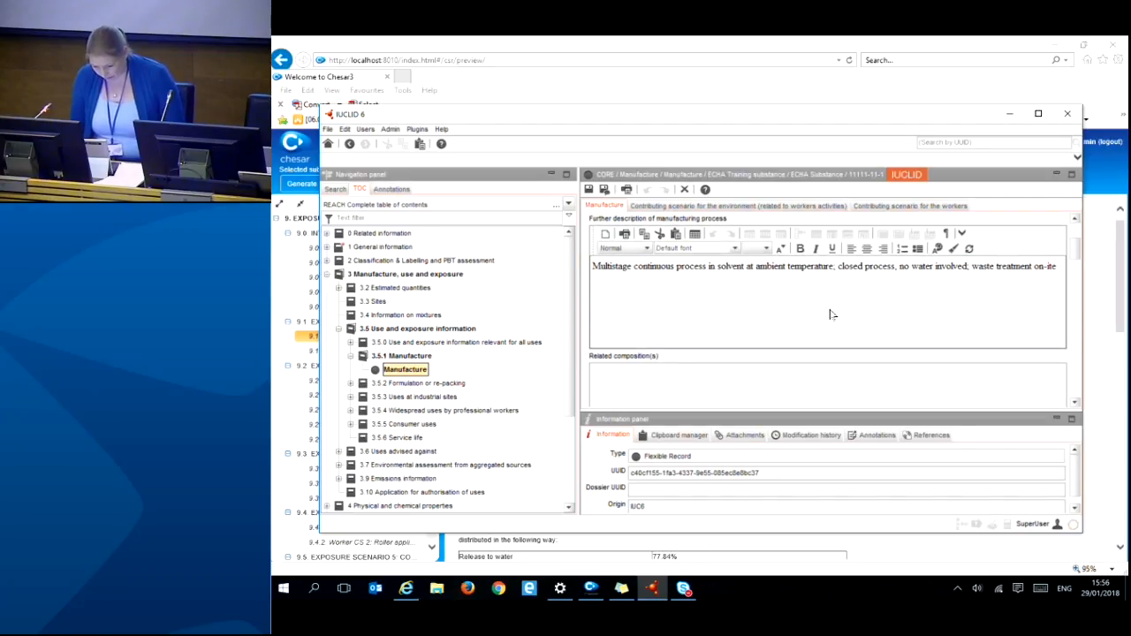
scroll(831, 288, down, 5)
scroll(811, 294, down, 1)
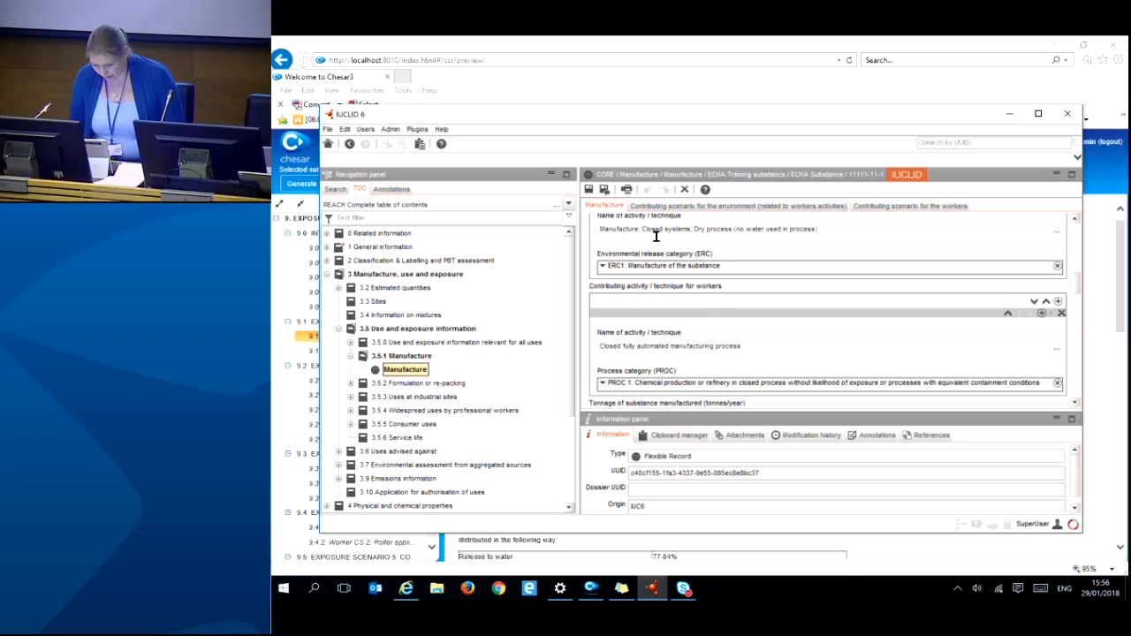
scroll(707, 340, down, 1)
scroll(707, 340, down, 5)
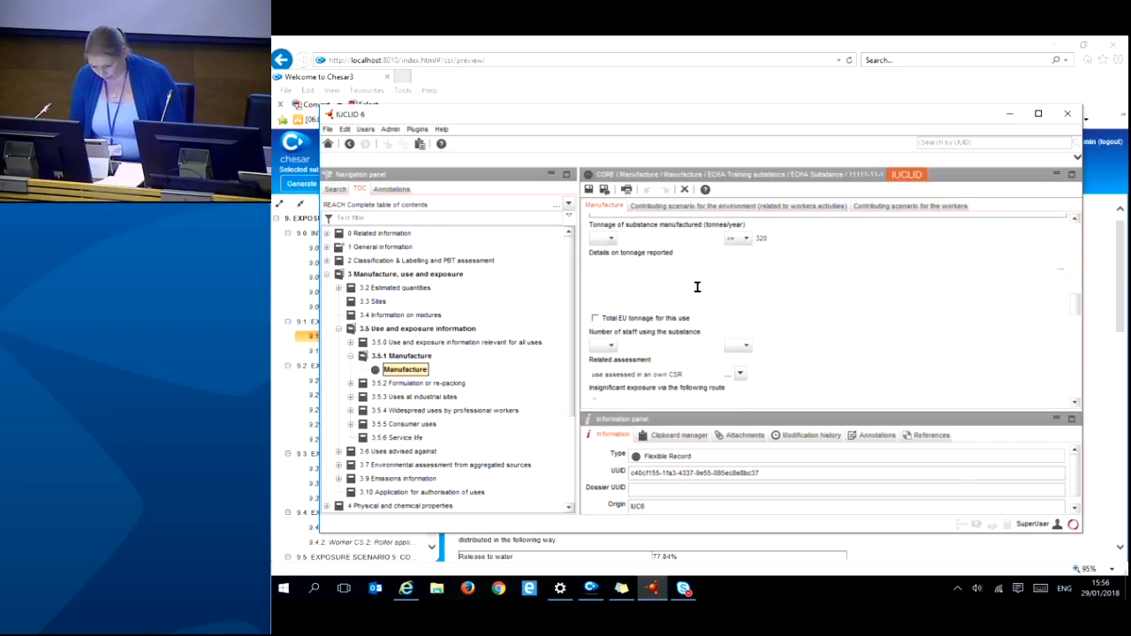
scroll(681, 318, up, 2)
click(768, 206)
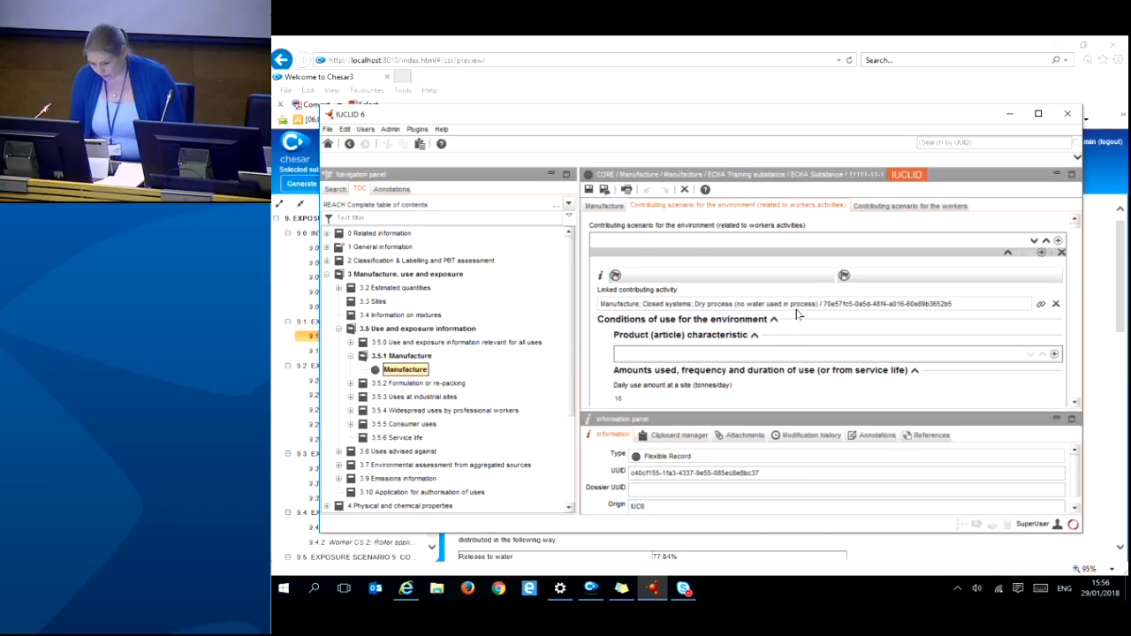
scroll(917, 356, down, 1)
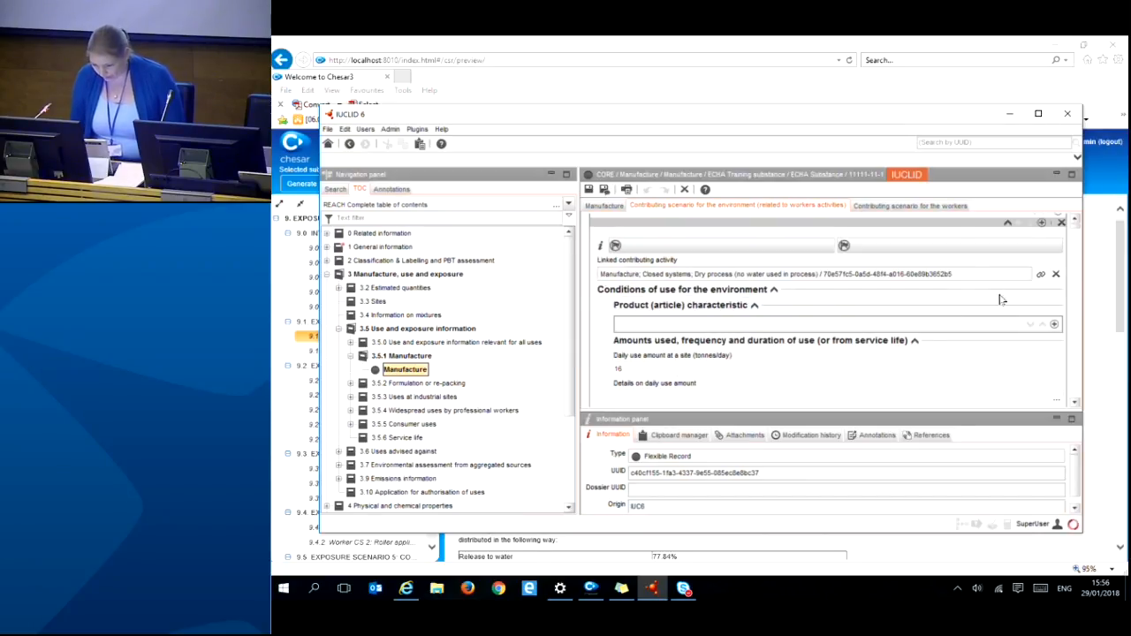
click(930, 205)
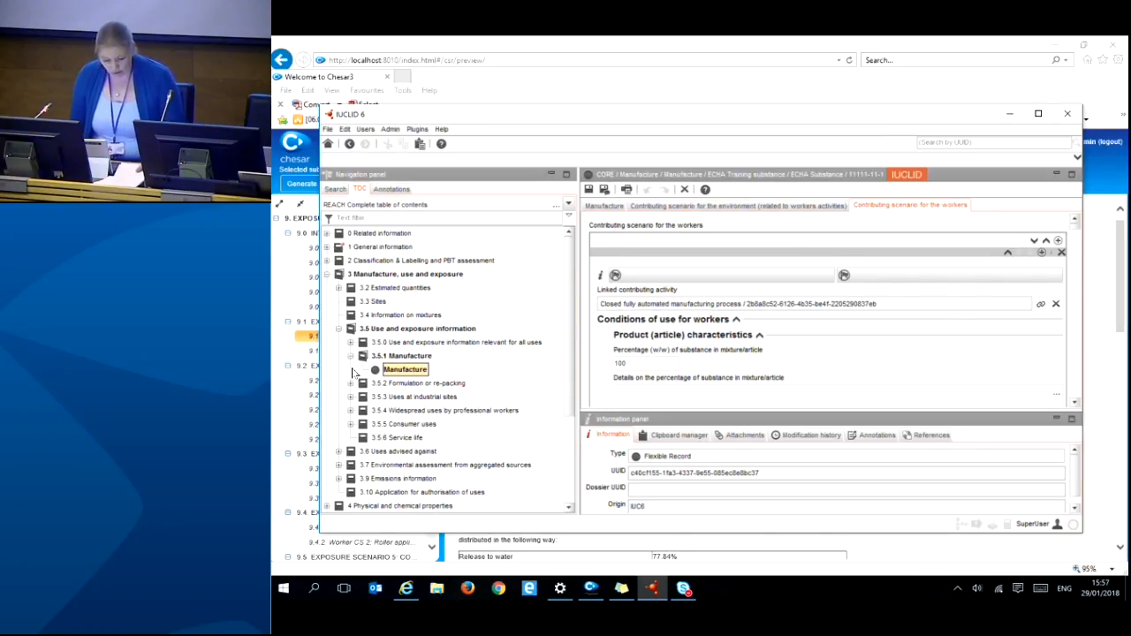
scroll(438, 389, down, 3)
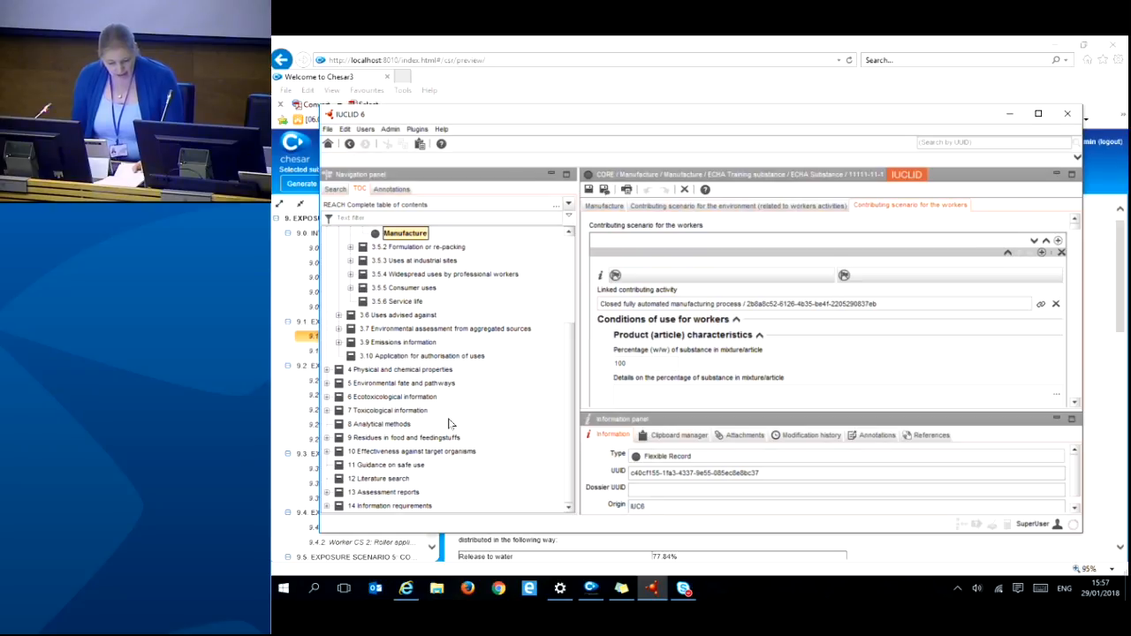
- Create a new Chemical Safety Report record under section 13.1
click(327, 492)
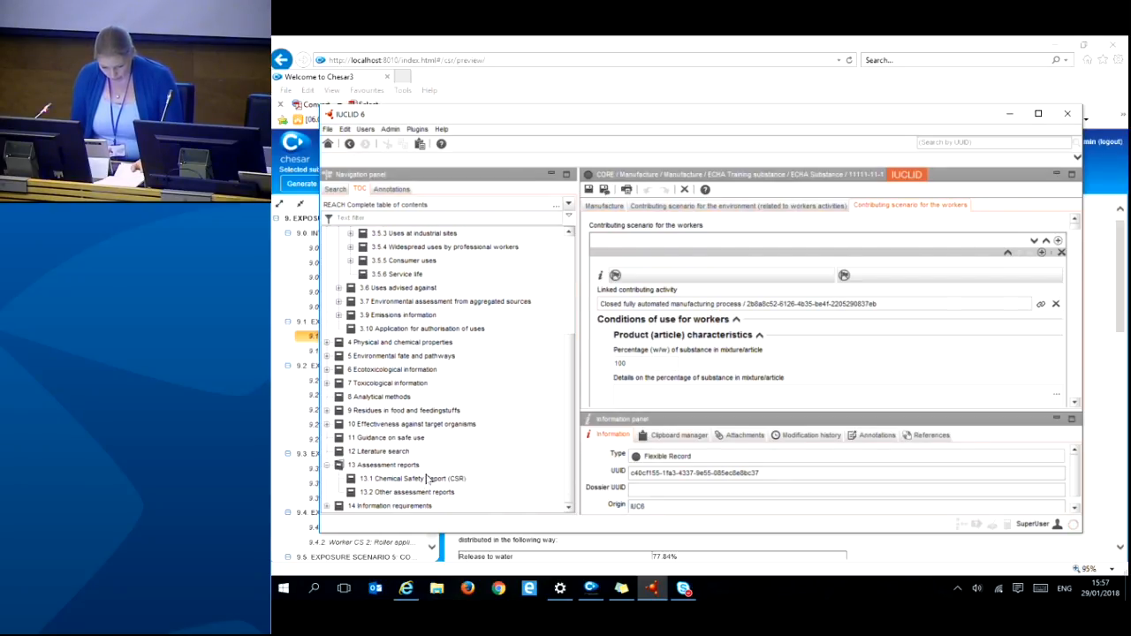
click(409, 480)
click(444, 494)
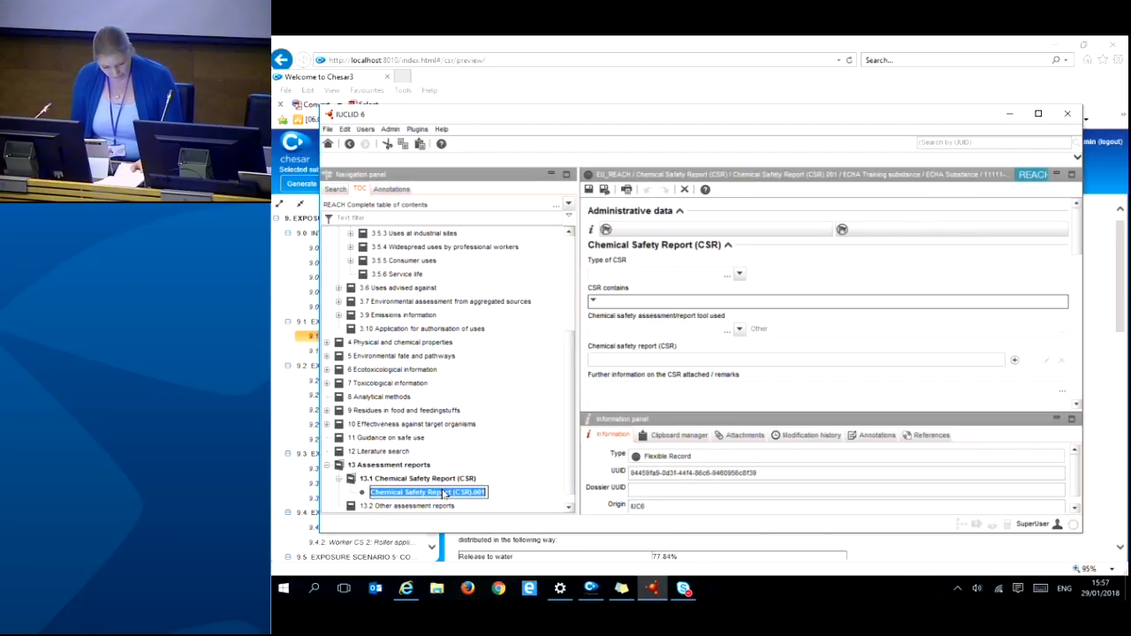
click(740, 275)
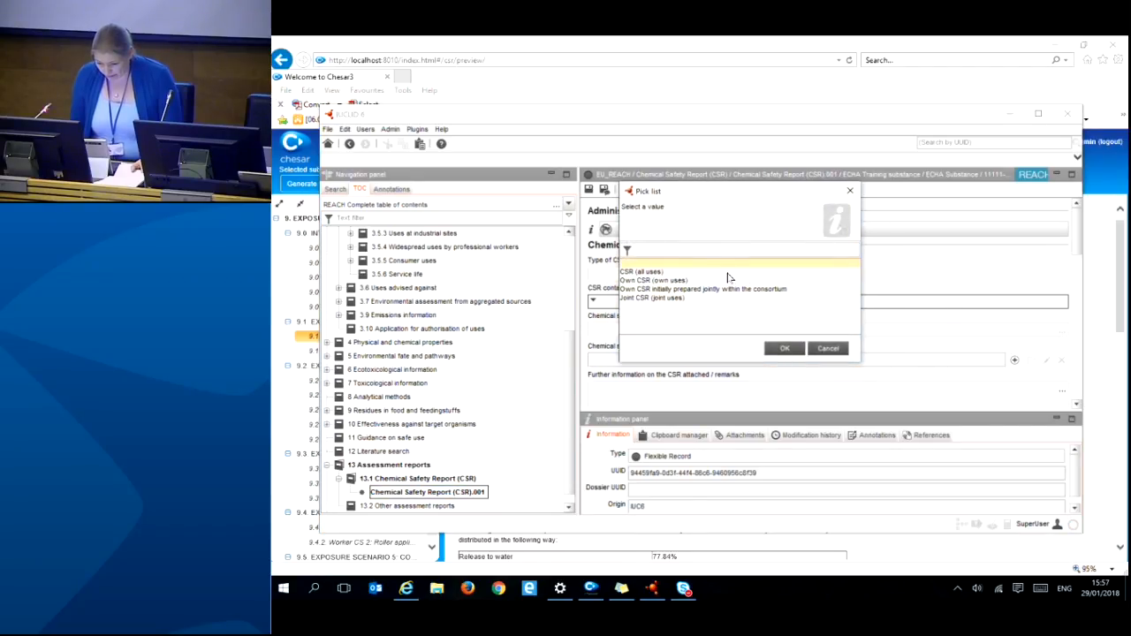
- Set the CSR type to Own CSR (own uses) and the tool used to Chesar
click(667, 281)
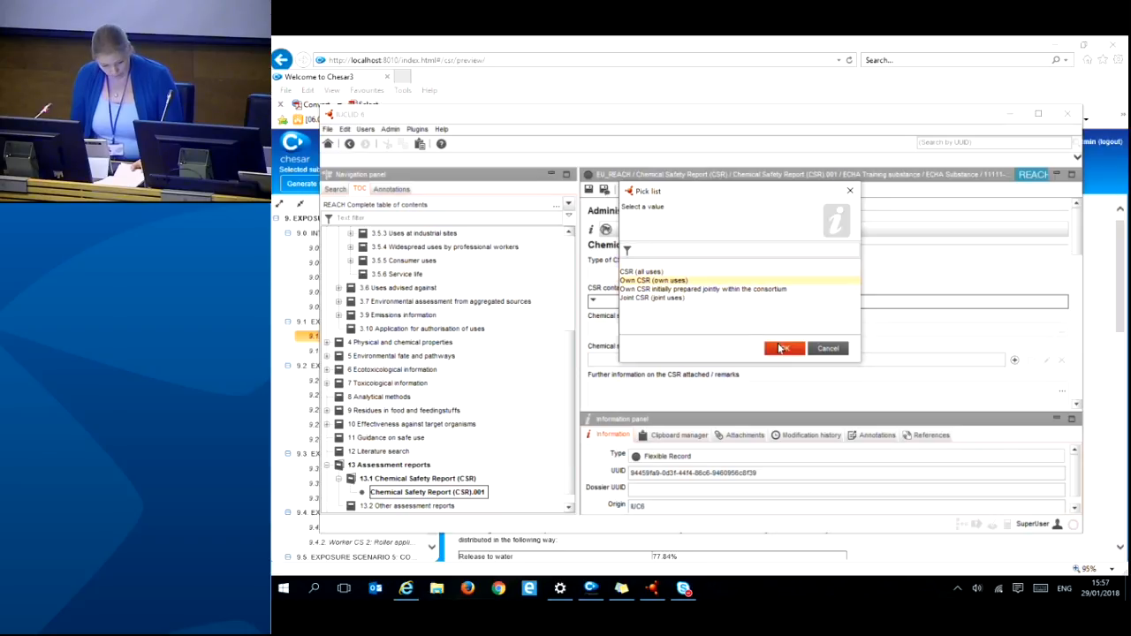
click(778, 349)
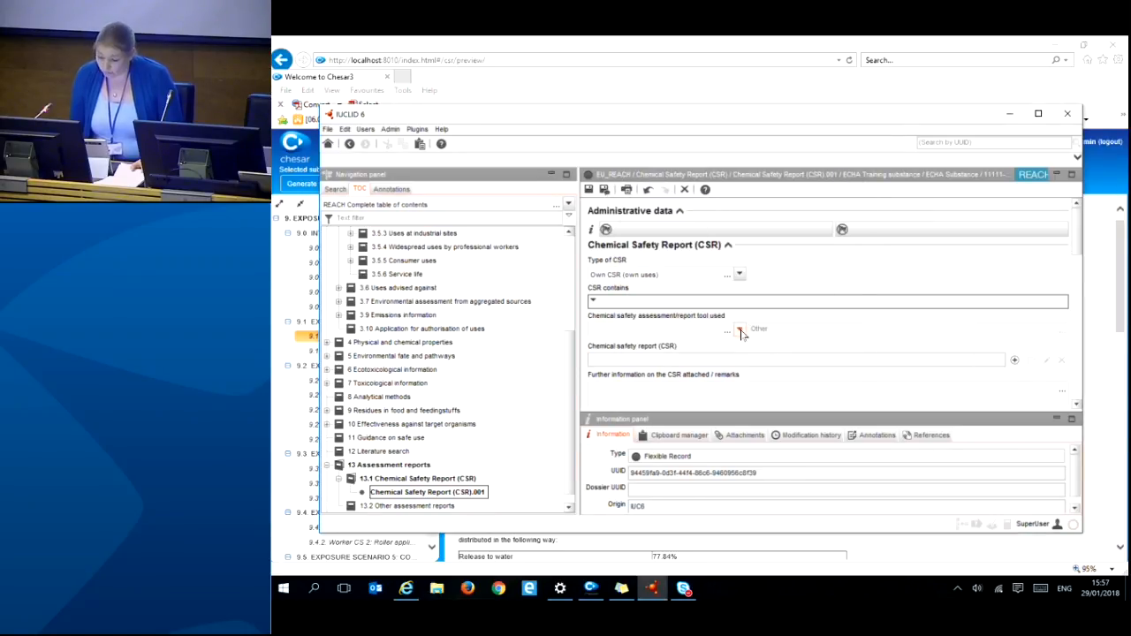
click(742, 334)
click(633, 328)
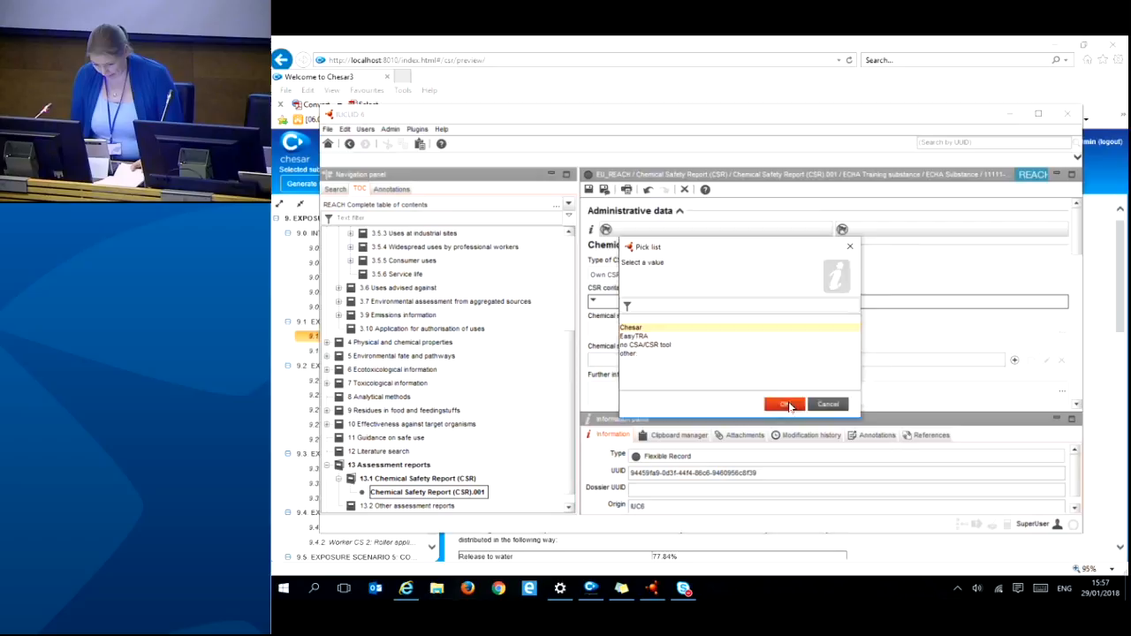
click(785, 404)
- Enter 'd' as the RMM summary and 'declaration' as the implementation declaration, then save the record
scroll(820, 334, down, 1)
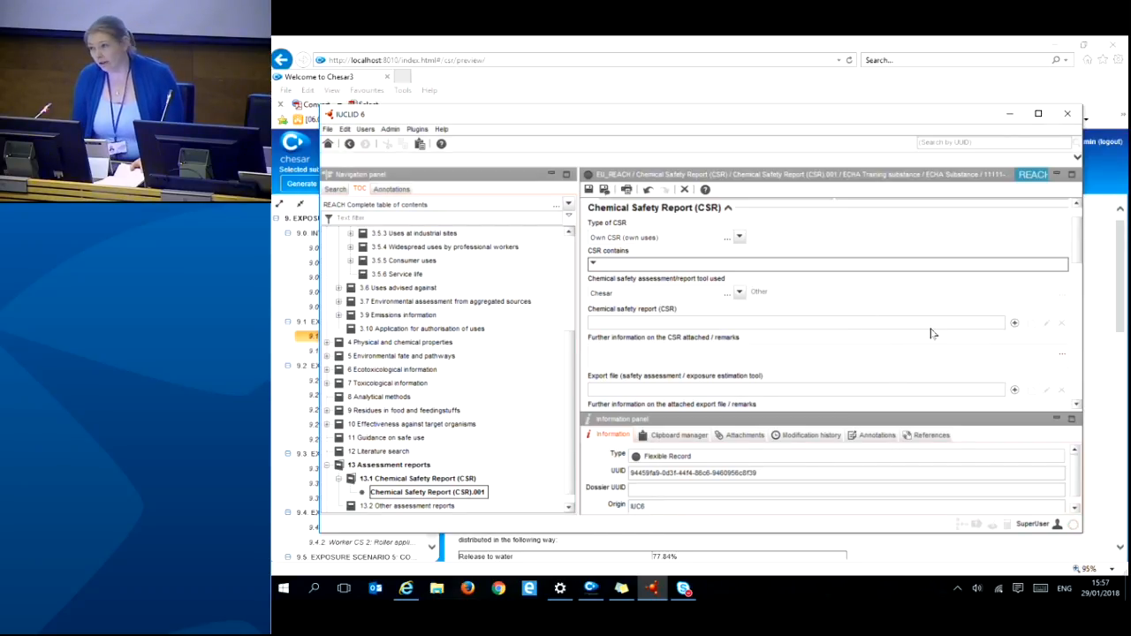
scroll(935, 332, down, 4)
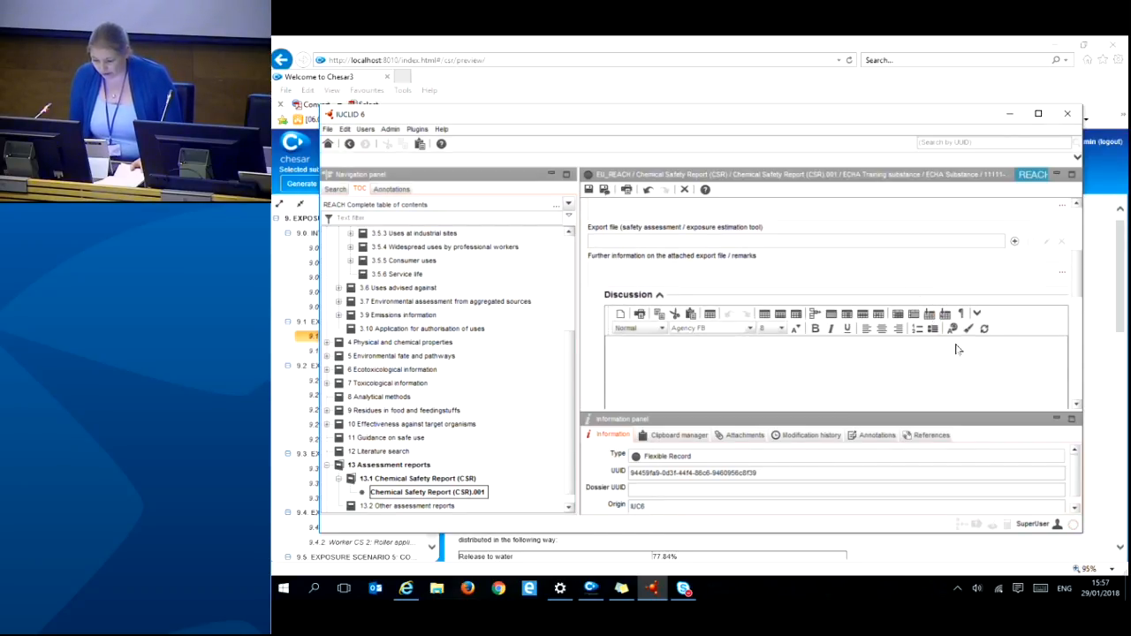
scroll(795, 340, down, 5)
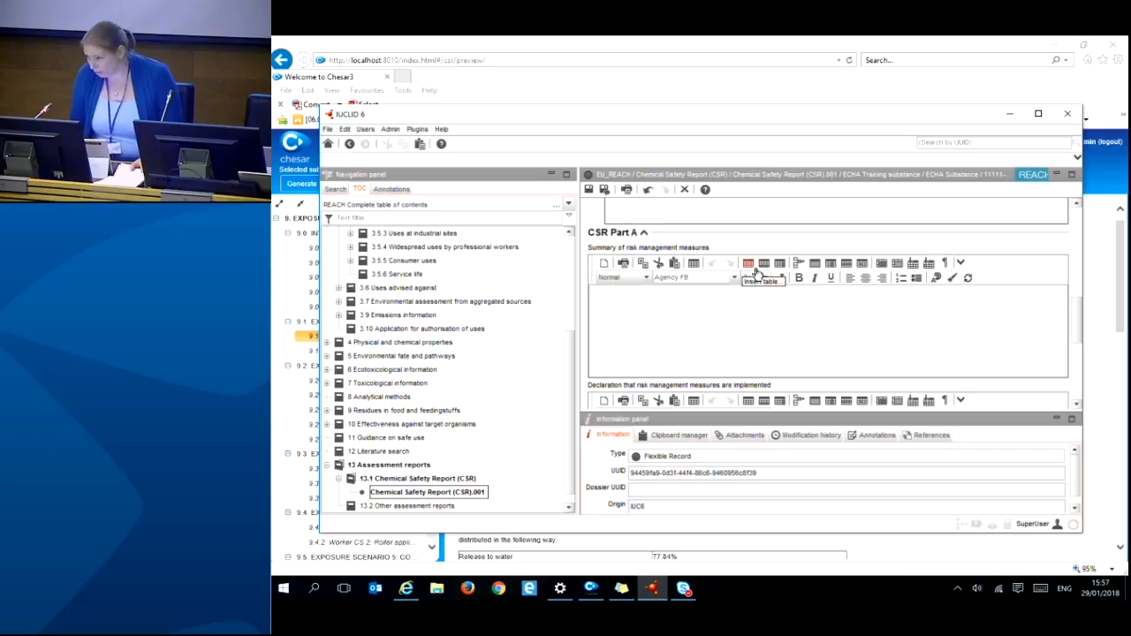
click(712, 323)
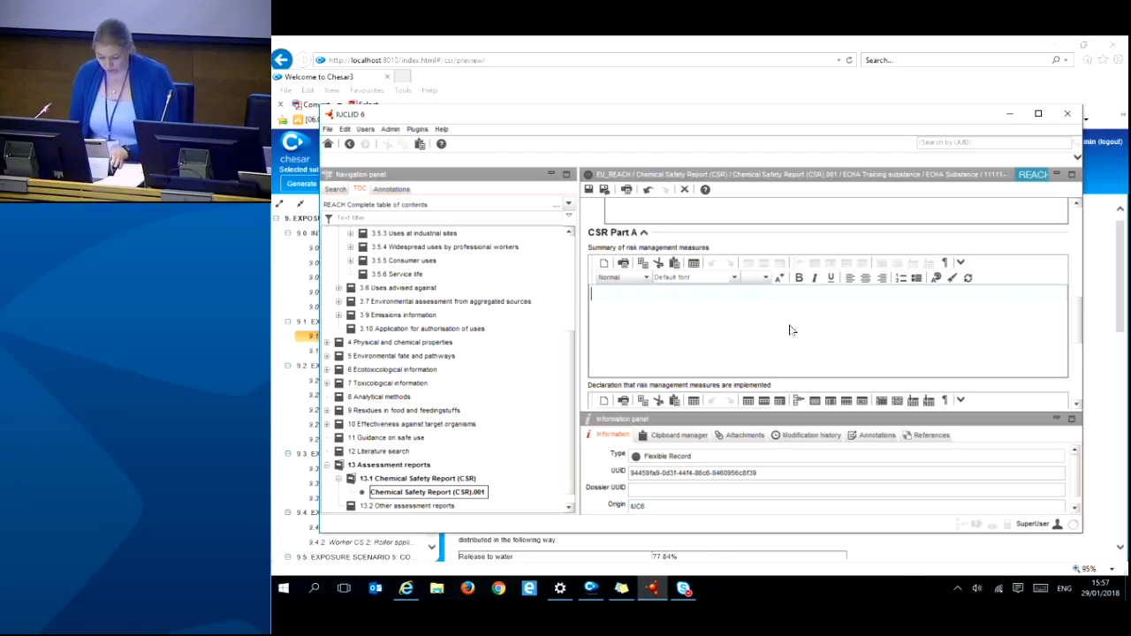
text(d)
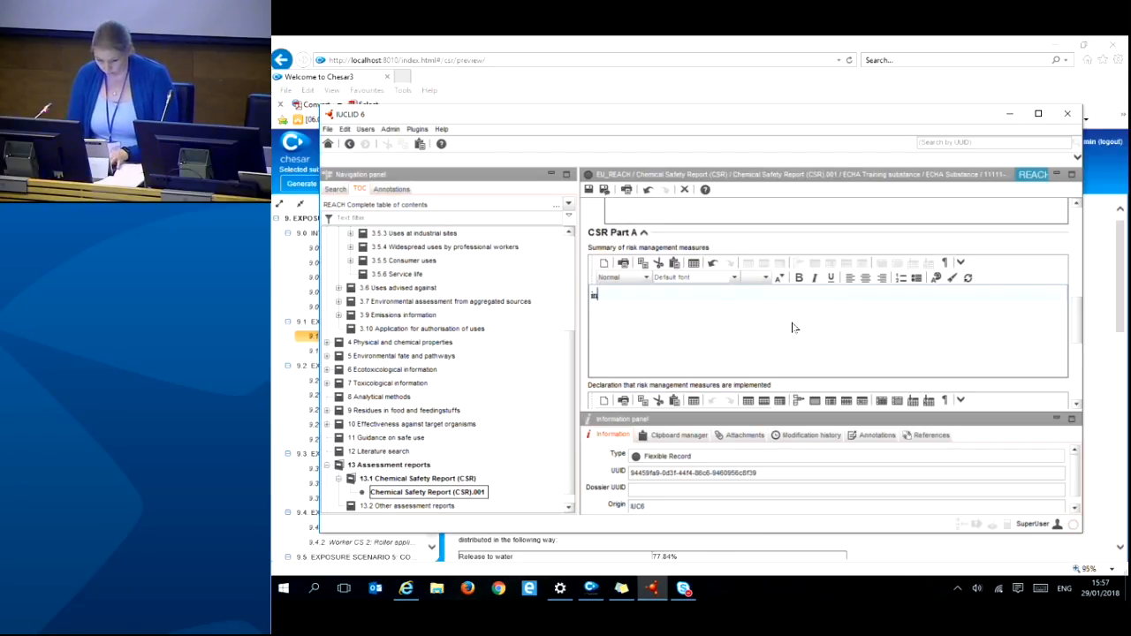
scroll(794, 352, down, 2)
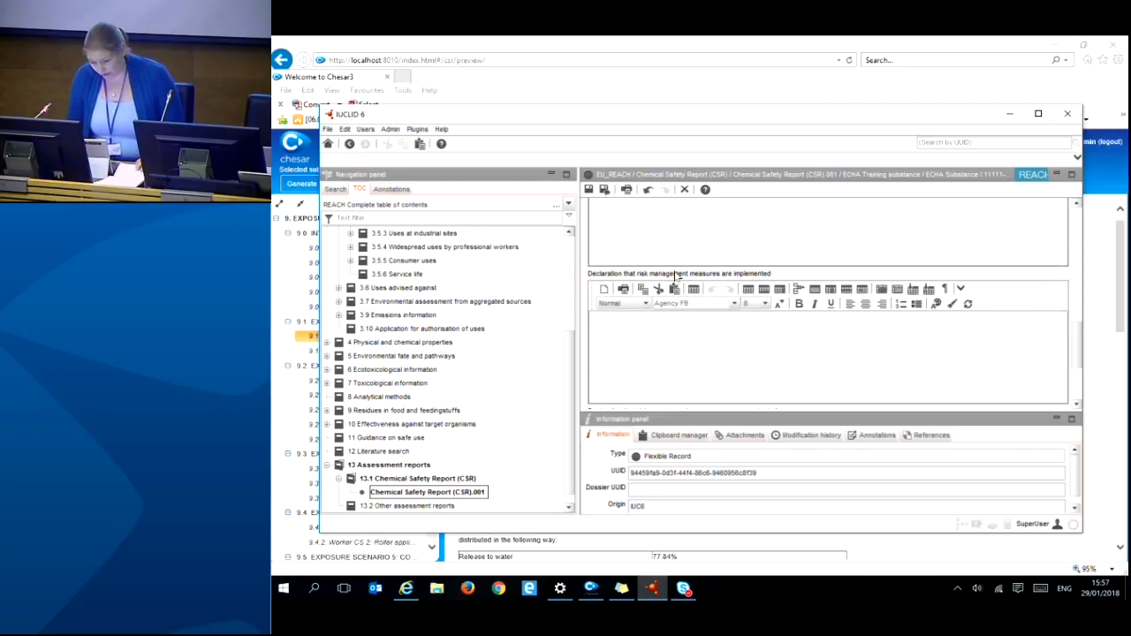
click(789, 358)
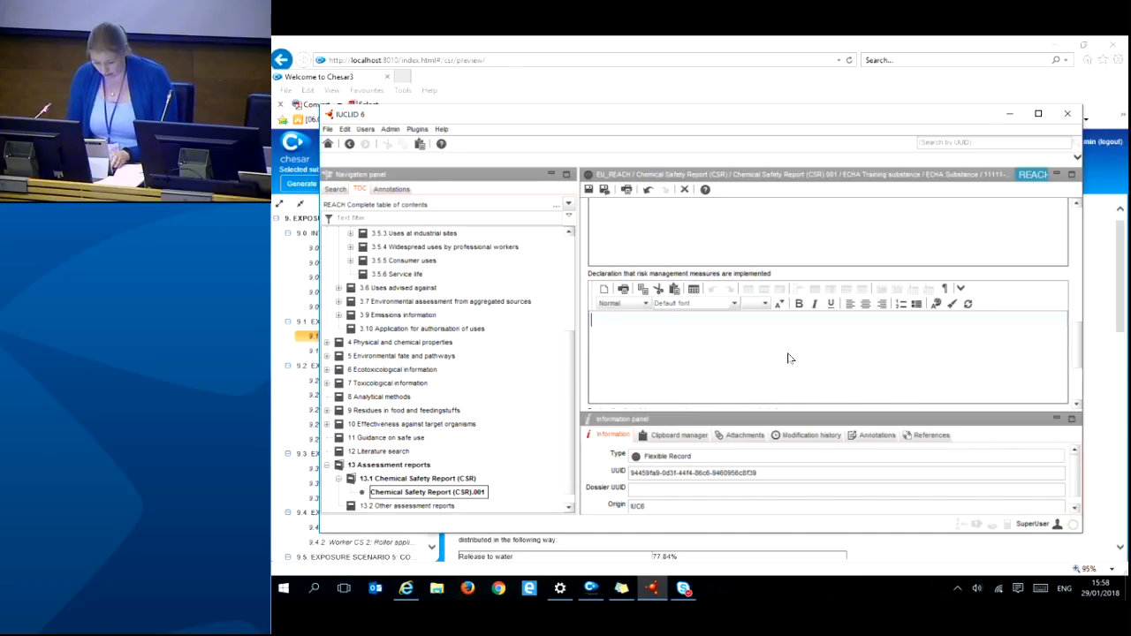
text(dec)
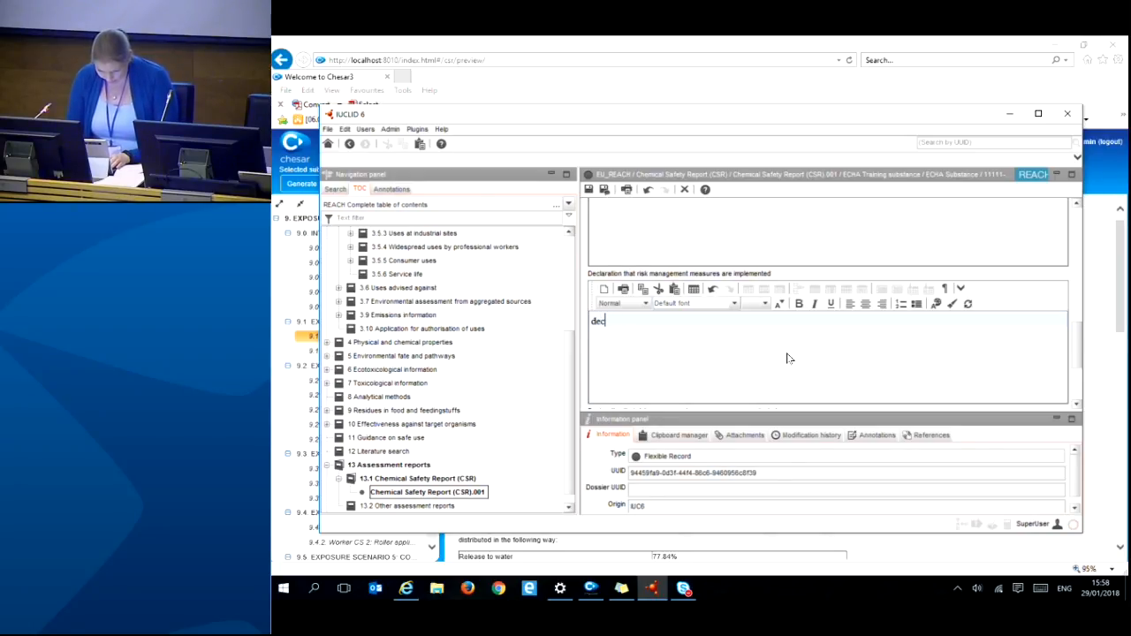
text(aaration)
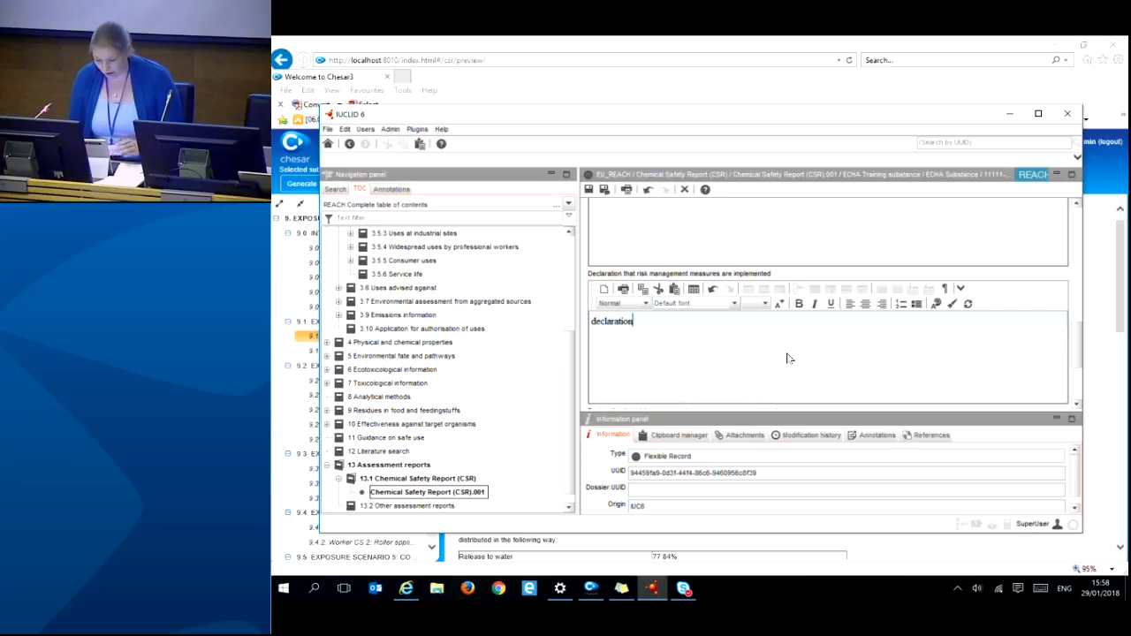
scroll(778, 292, down, 3)
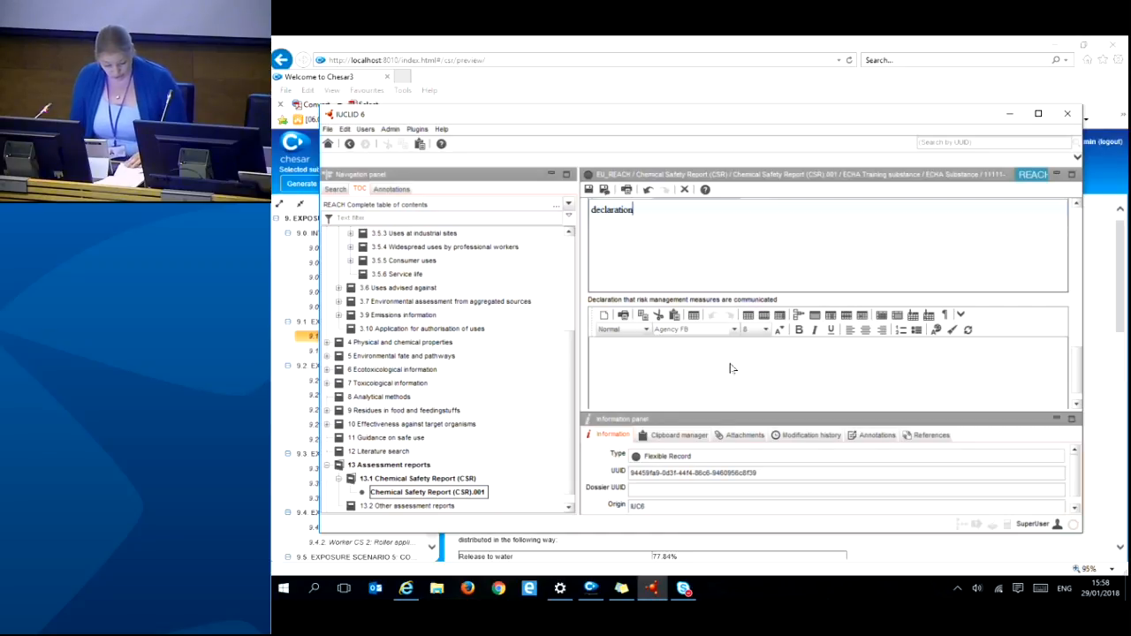
click(588, 191)
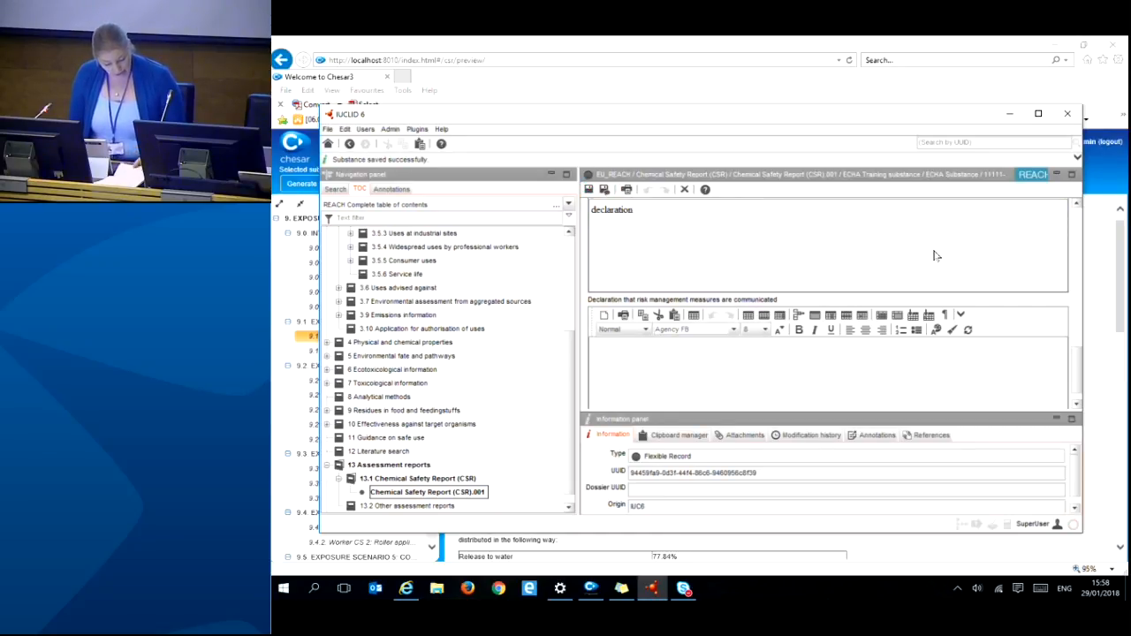
click(406, 588)
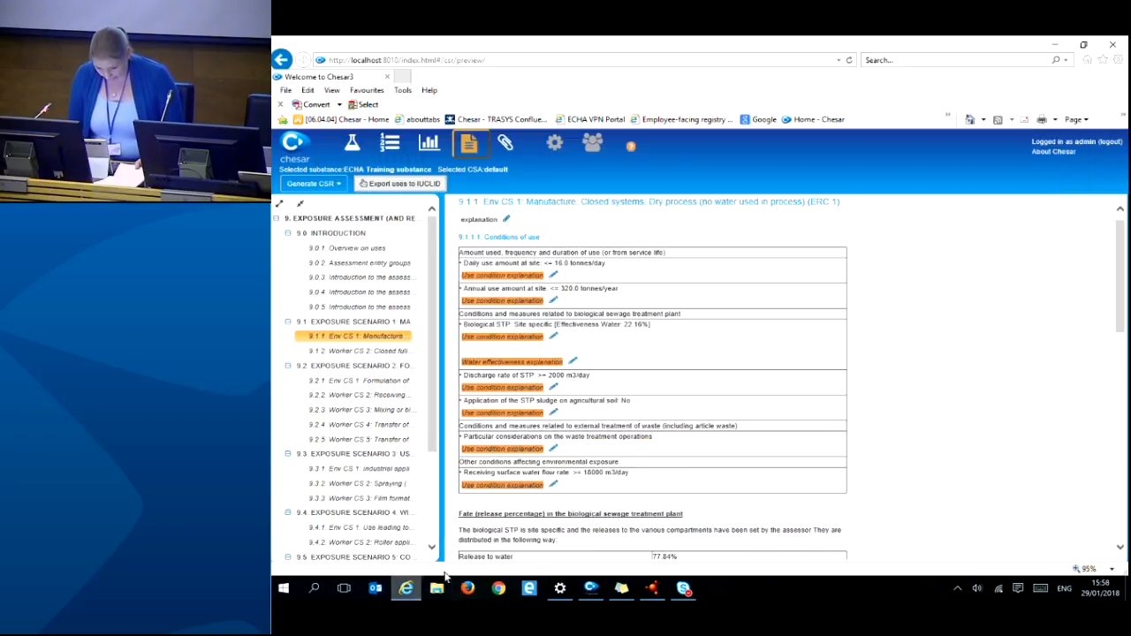
- Generate the full CSR (sections 1–10) and open CSR_report_full_20180129_155931.rtf
click(301, 184)
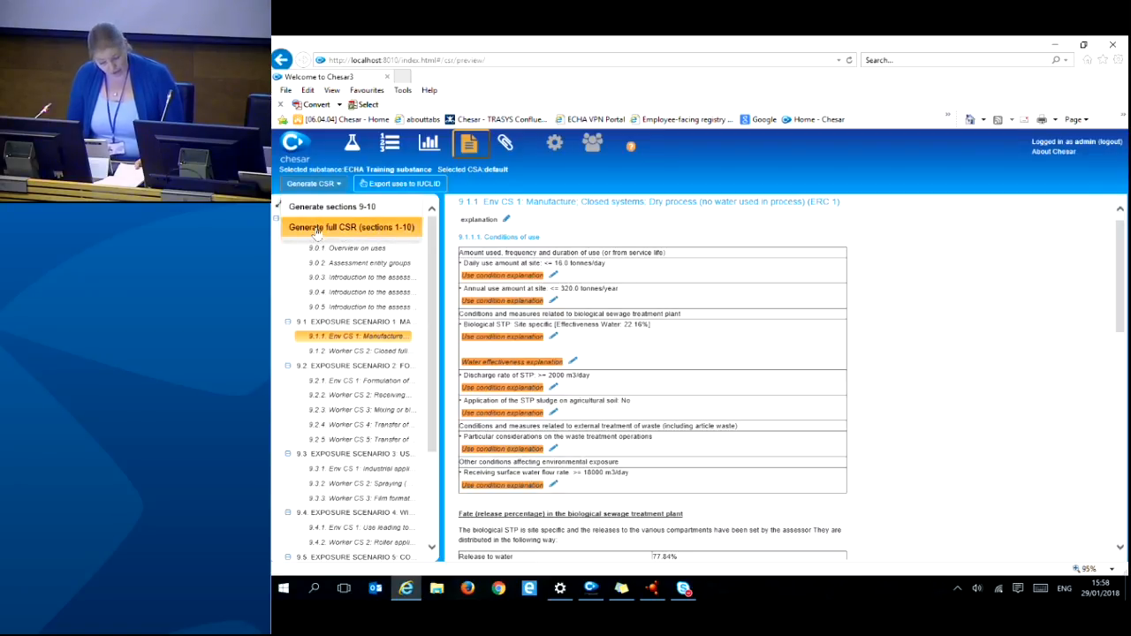
click(317, 229)
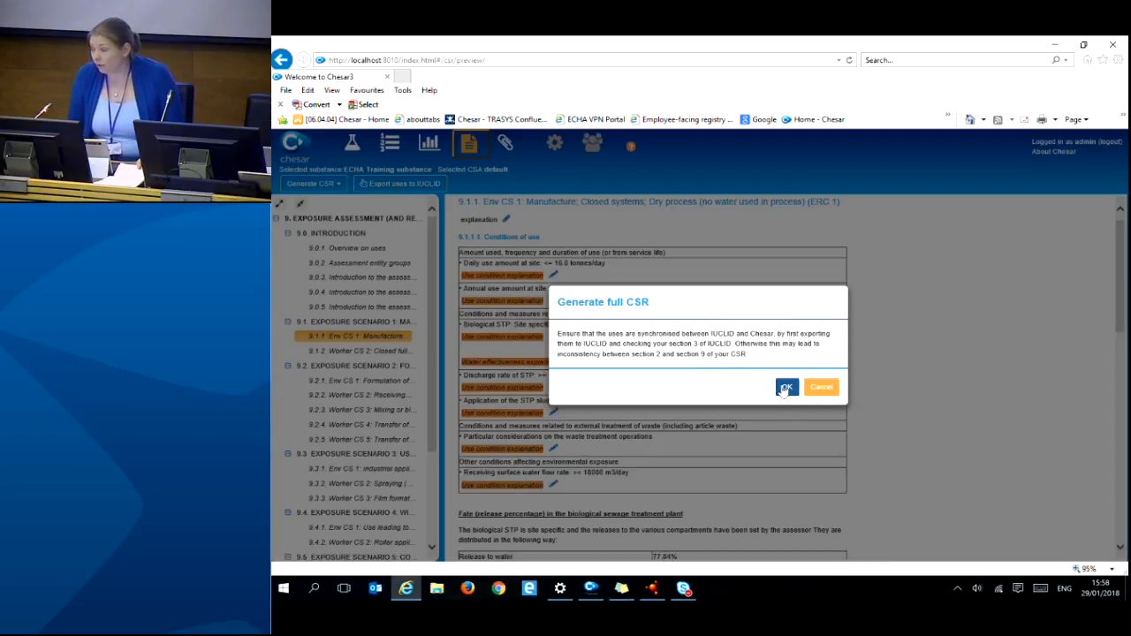
click(785, 393)
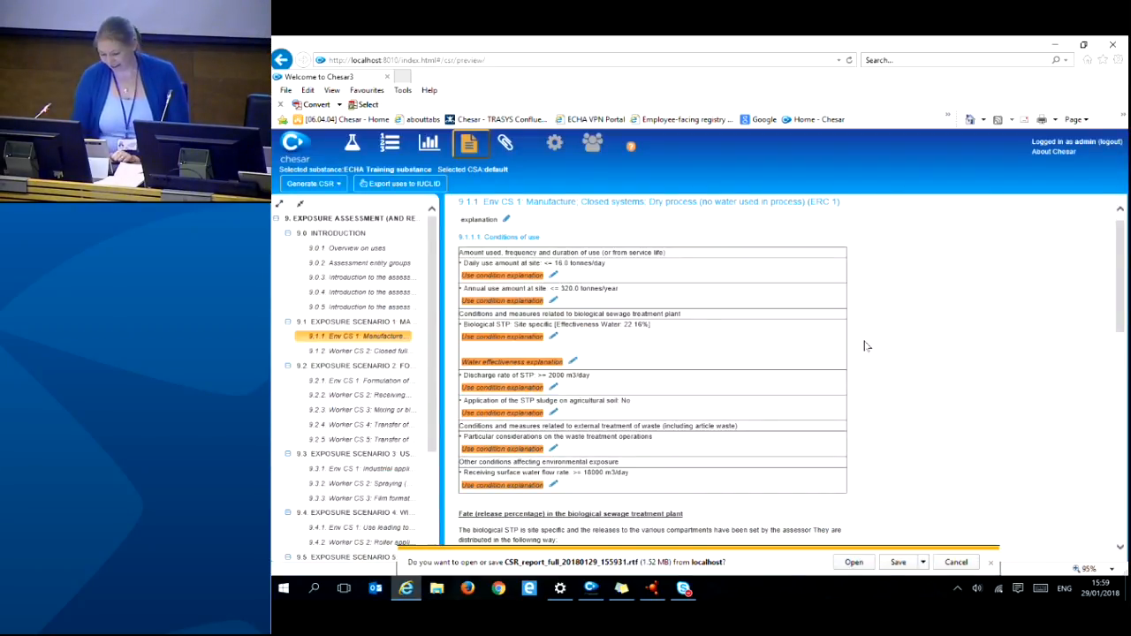
click(854, 562)
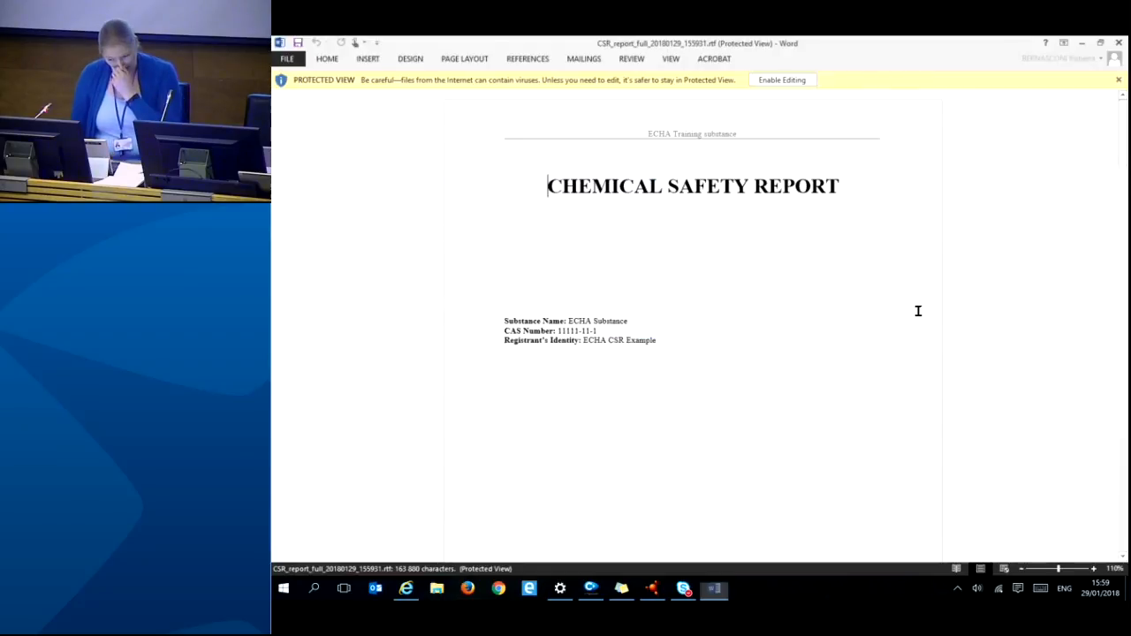
- Scroll the 94-page report from the cover page and Part A down to section 9 Exposure Assessment
scroll(914, 311, down, 20)
scroll(895, 300, down, 20)
scroll(894, 289, down, 20)
scroll(890, 284, down, 10)
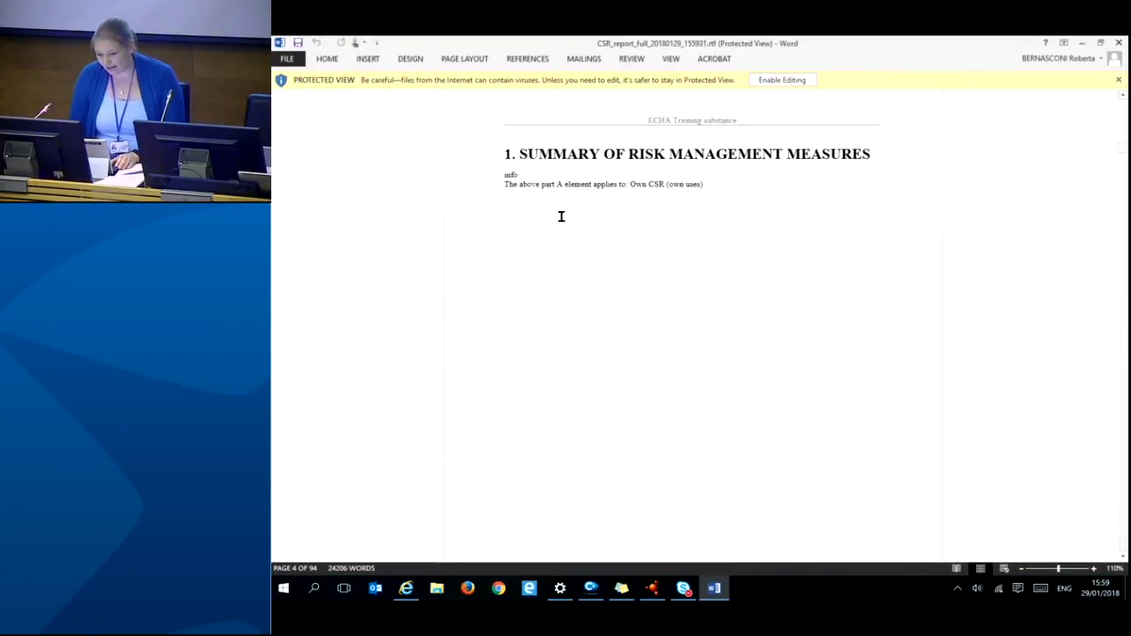
scroll(789, 355, down, 15)
scroll(790, 355, down, 5)
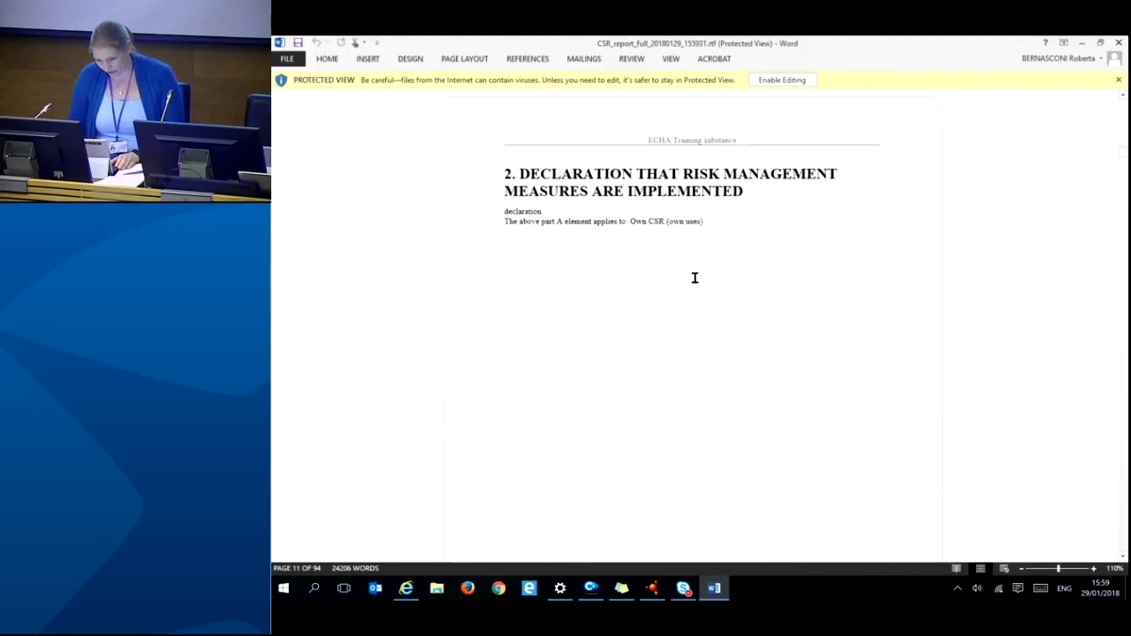
scroll(752, 331, down, 15)
scroll(880, 364, down, 20)
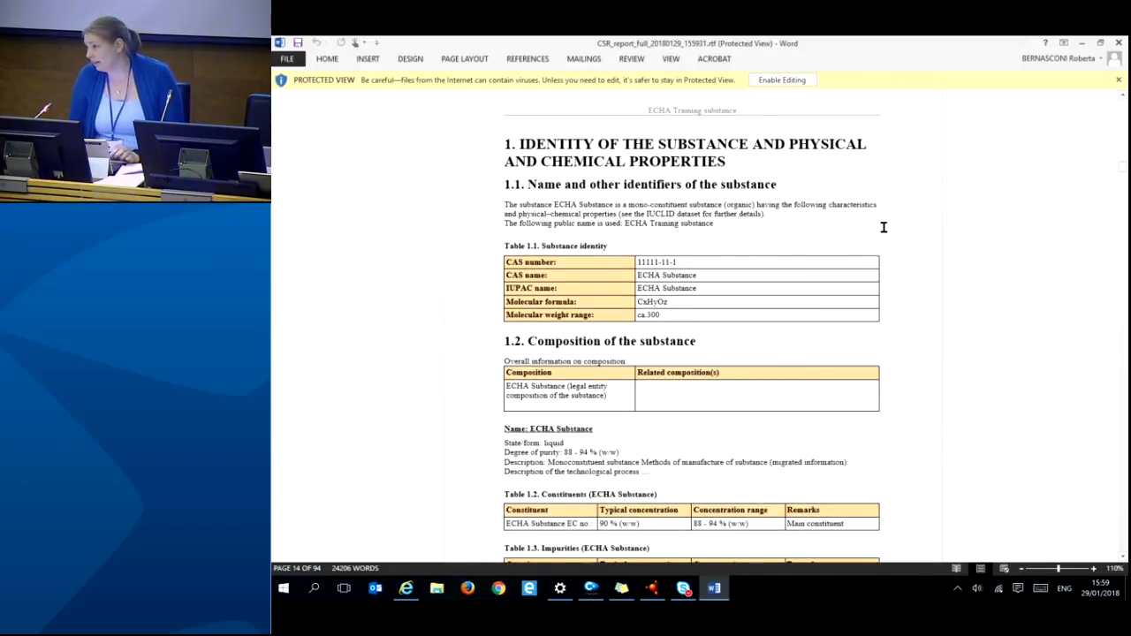
drag(1125, 168, 1124, 400)
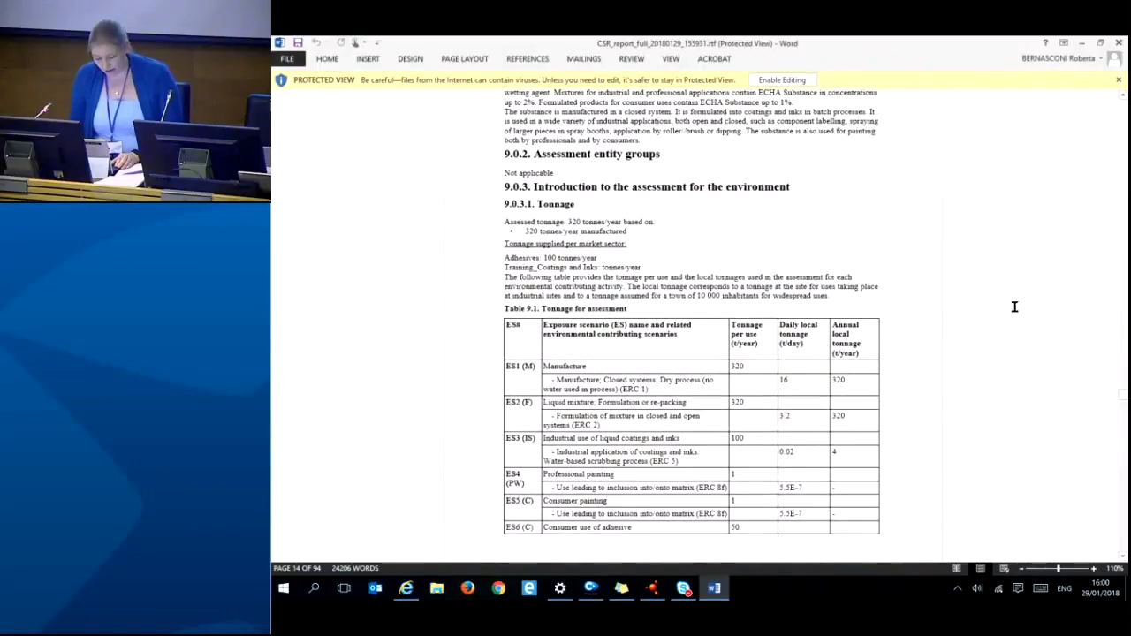
scroll(1032, 274, up, 4)
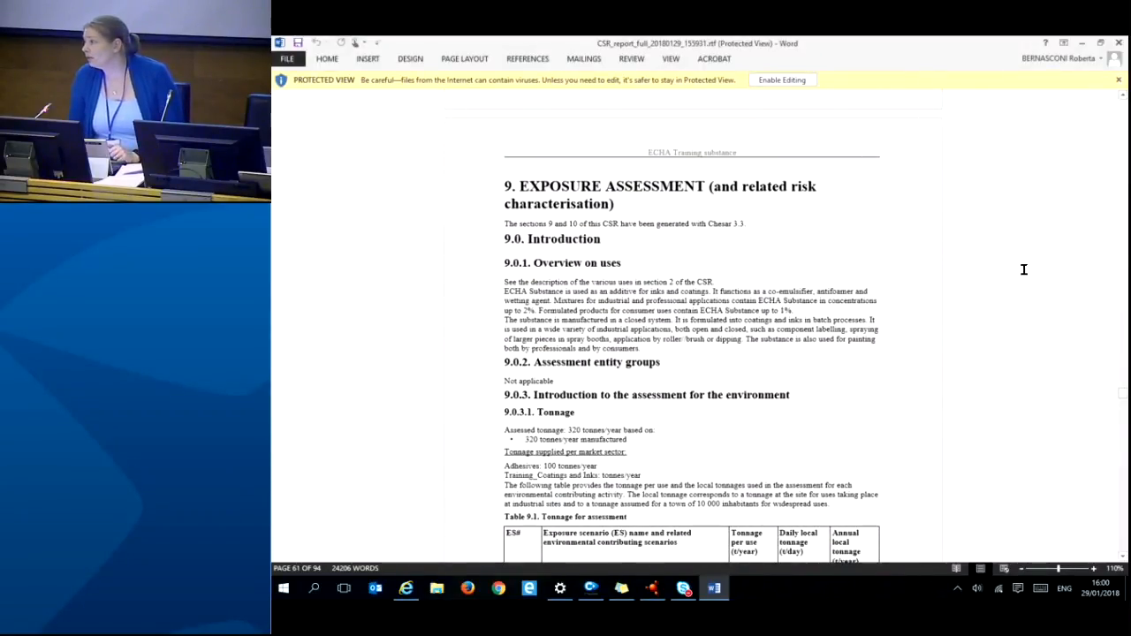
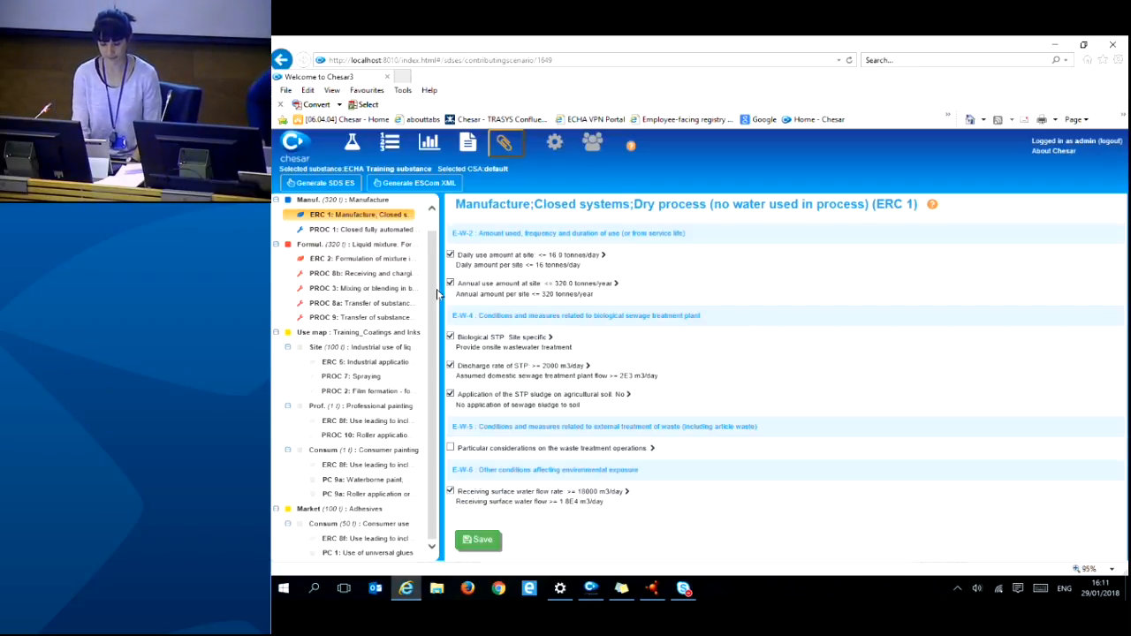
- Scroll the tree to the top to show the Manufacture ERC 1 conditions: 16 t/day, 320 t/year, 2000 m3/day discharge
drag(433, 289, 436, 254)
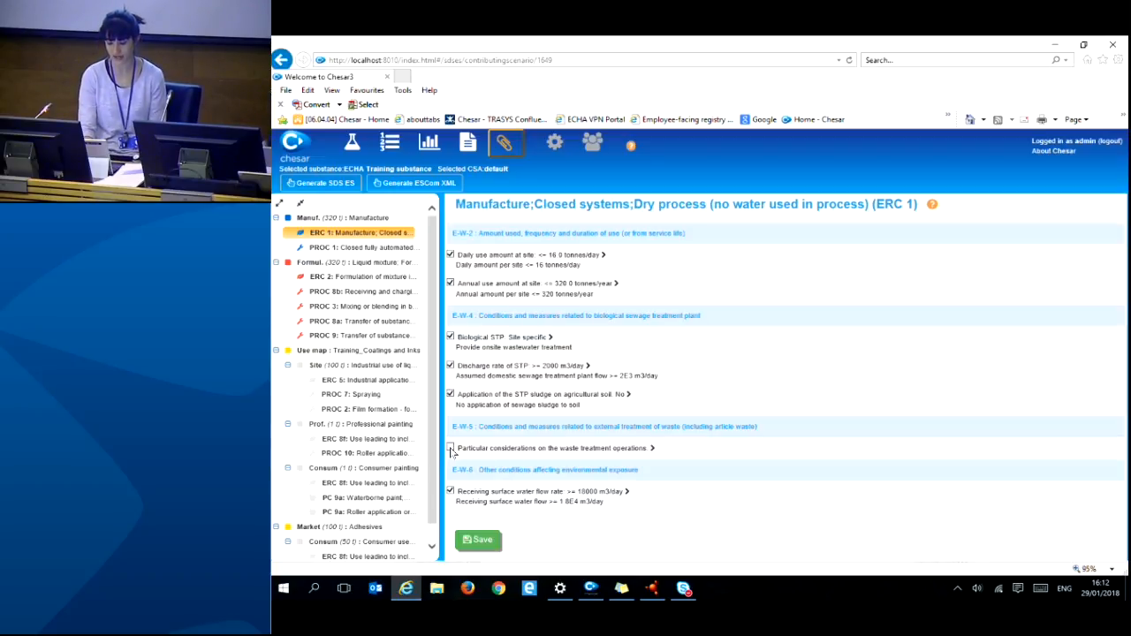
- Enable particular waste-treatment considerations described as 'text', save, then select the industrial Site scenario
click(451, 448)
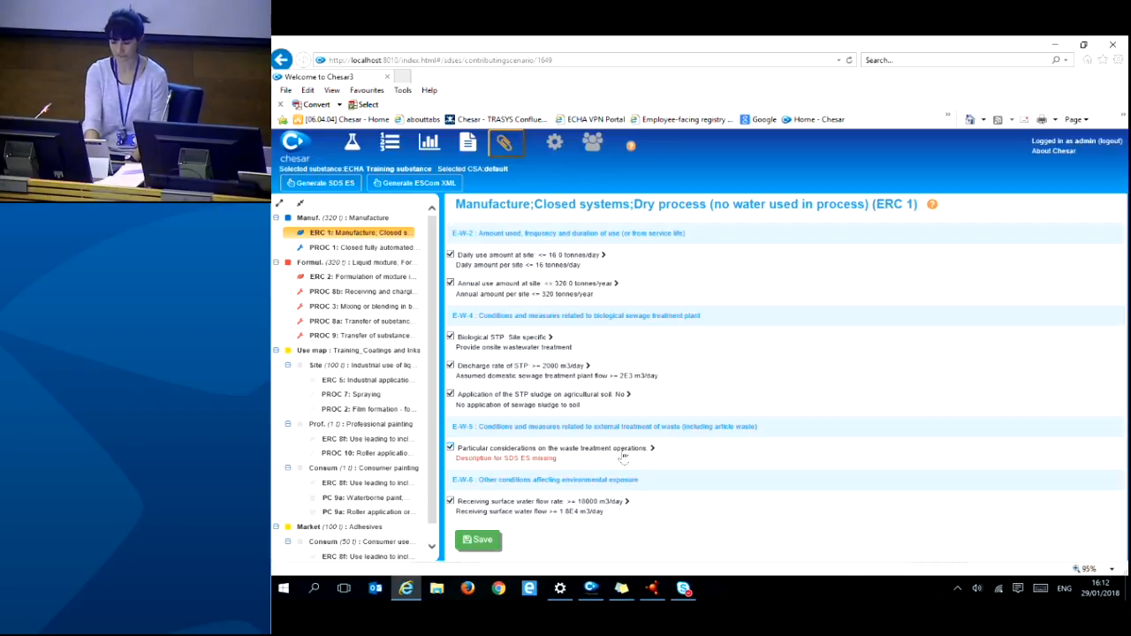
click(653, 449)
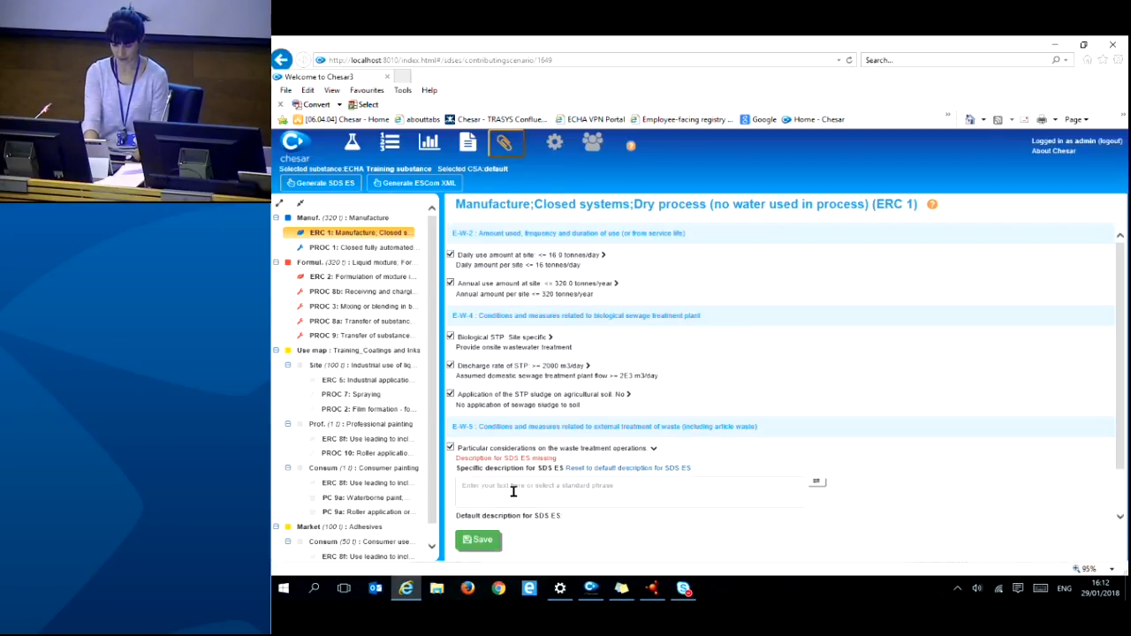
click(480, 492)
text(text)
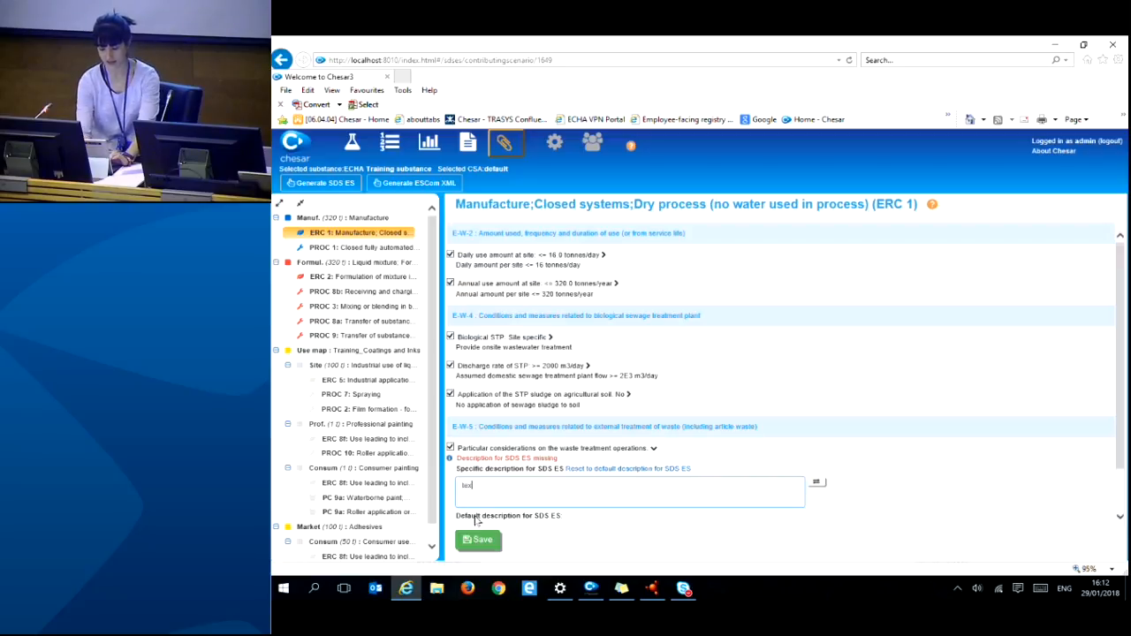
click(474, 544)
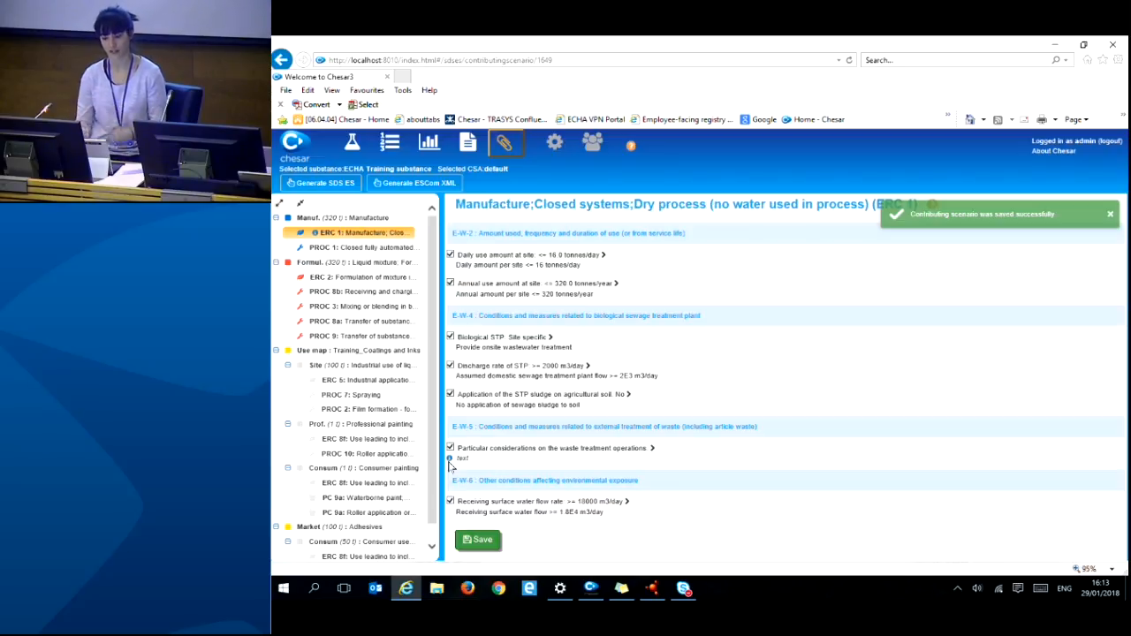
click(1110, 214)
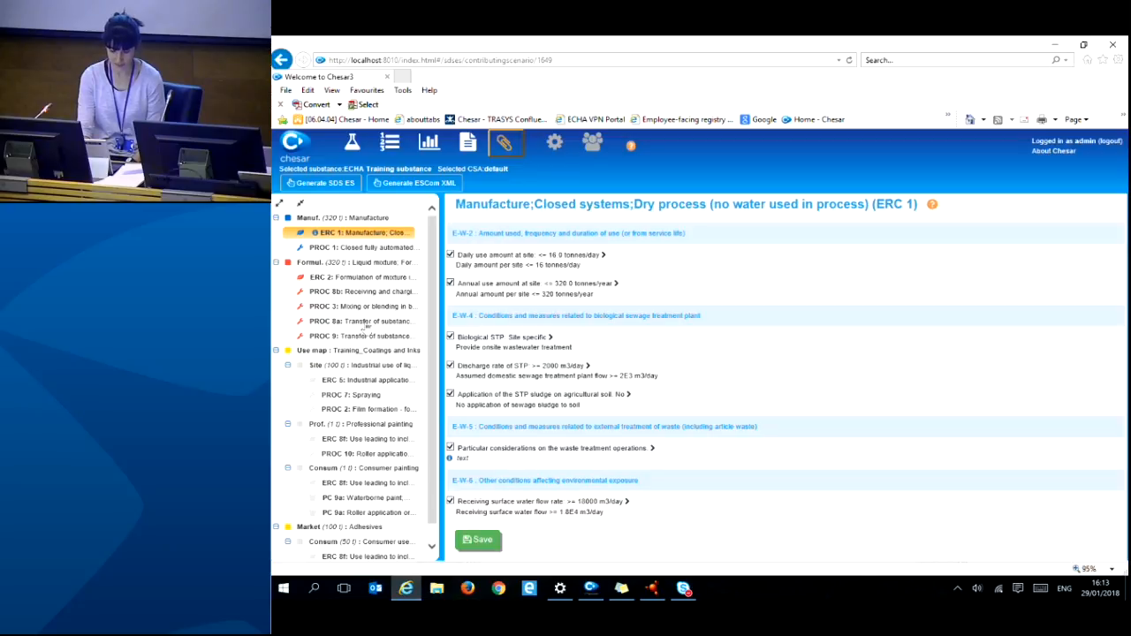
click(359, 367)
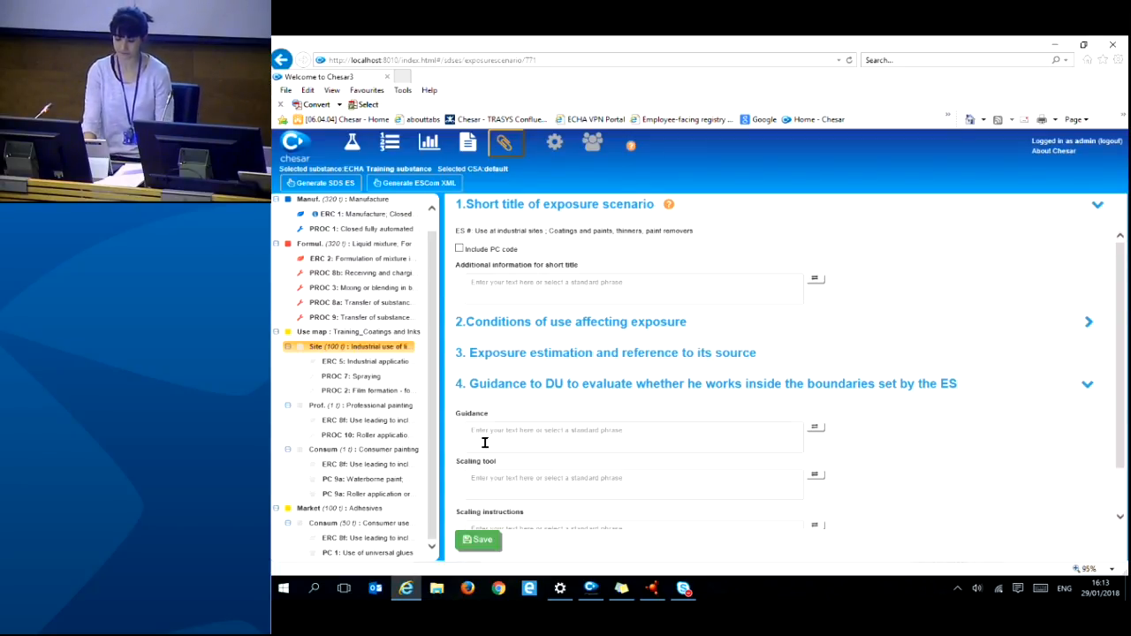
- Scroll up and bring up the Generate SDS ES dialog with all scenarios in English
scroll(436, 389, up, 1)
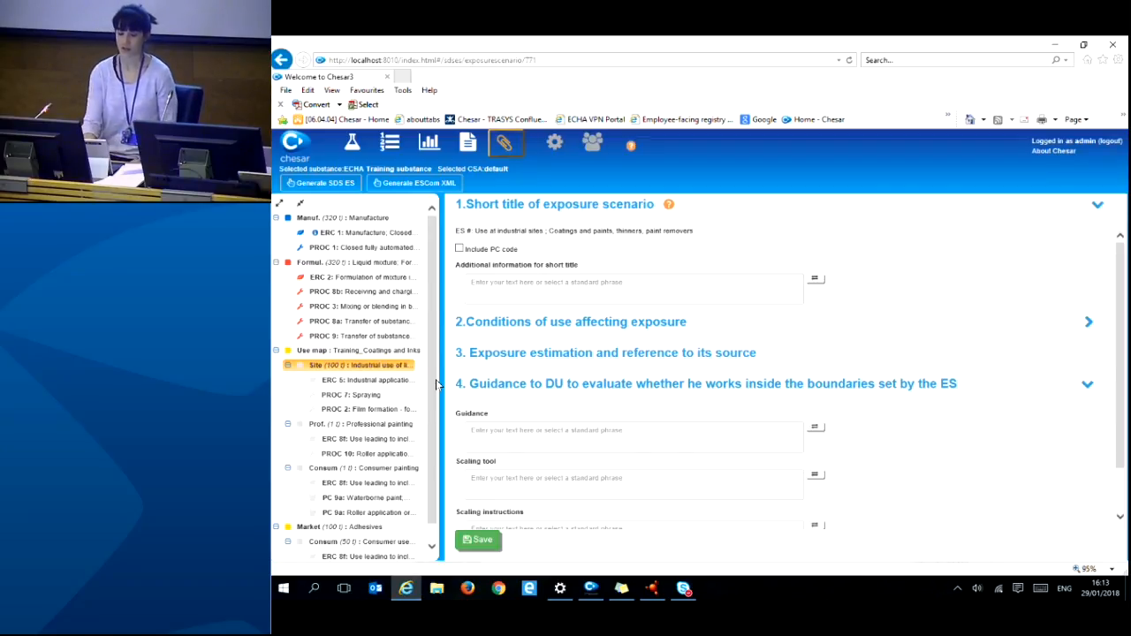
click(329, 185)
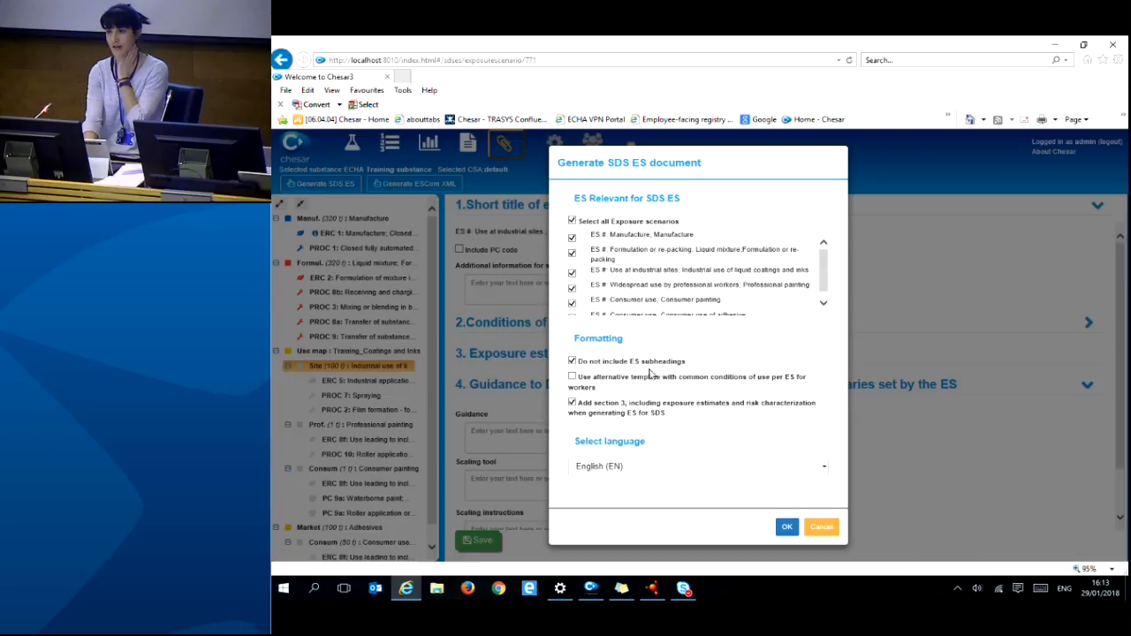
- Check the SDS ES language list, cancel without generating, and open the ESCom XML generation dialog
click(721, 466)
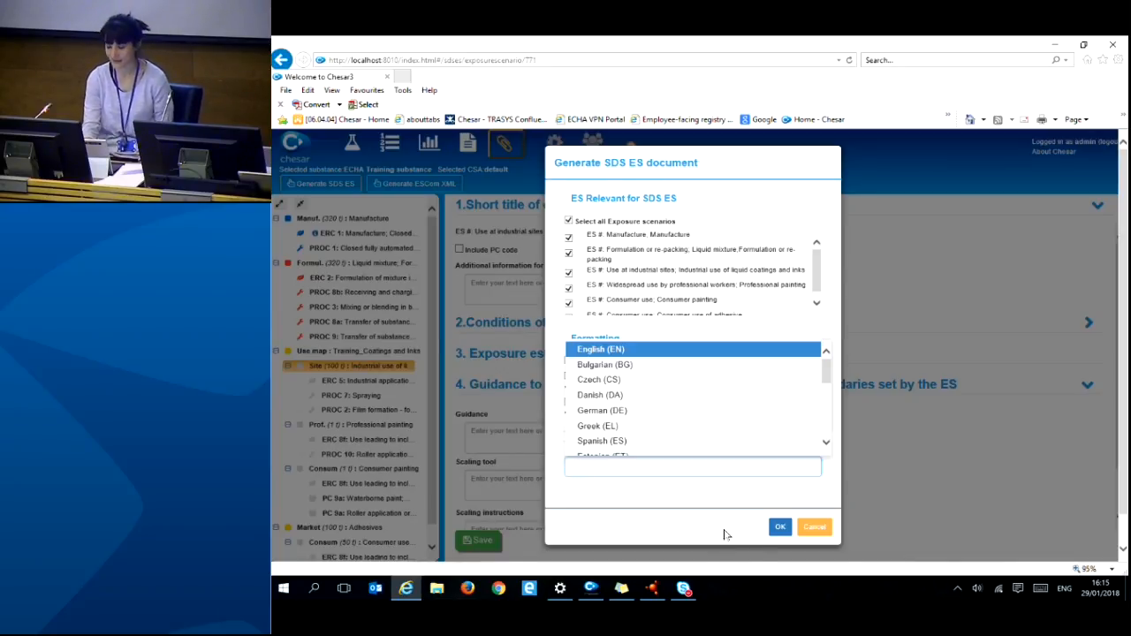
click(812, 530)
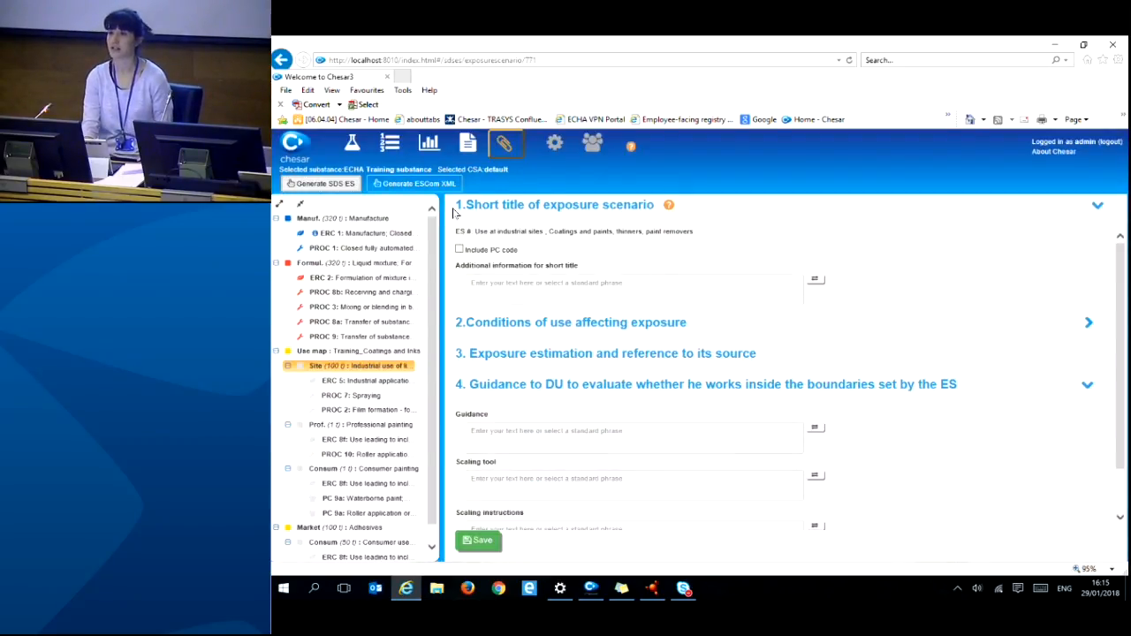
click(402, 184)
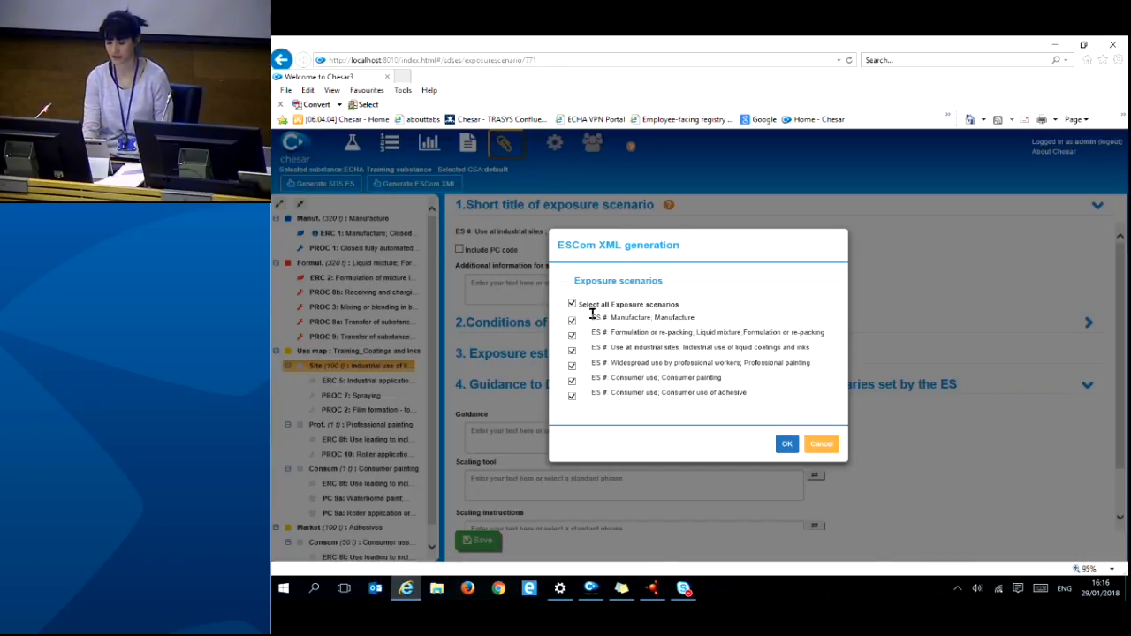
- Generate escomSubstance_20180129_161621.xml for all six scenarios, accepting the uncontrolled-risk warning, and open it
click(784, 448)
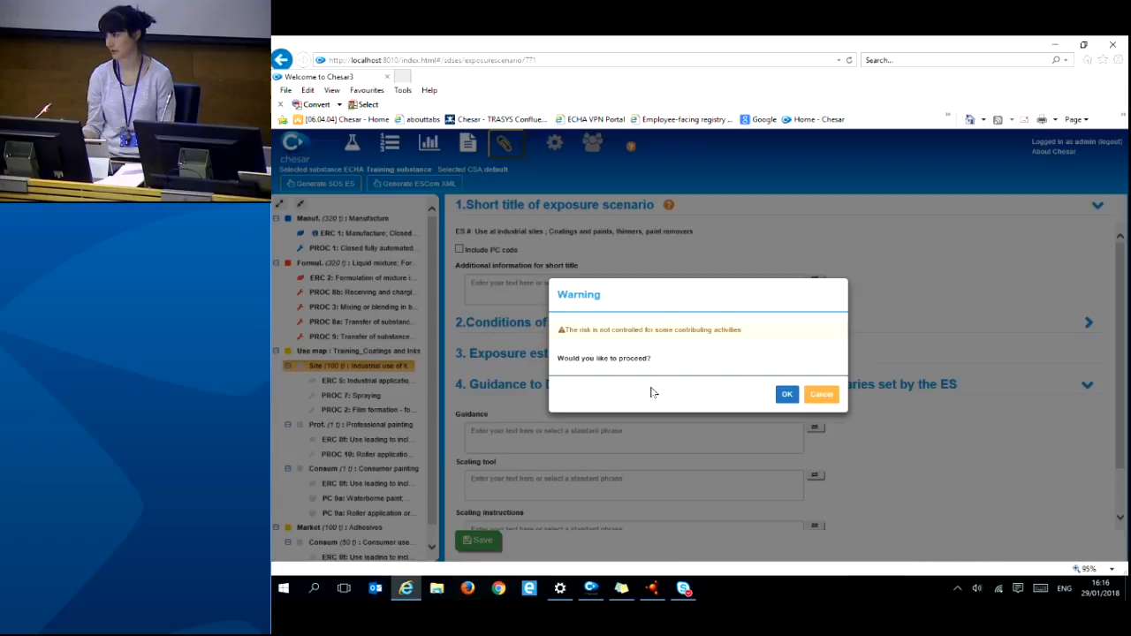
click(787, 396)
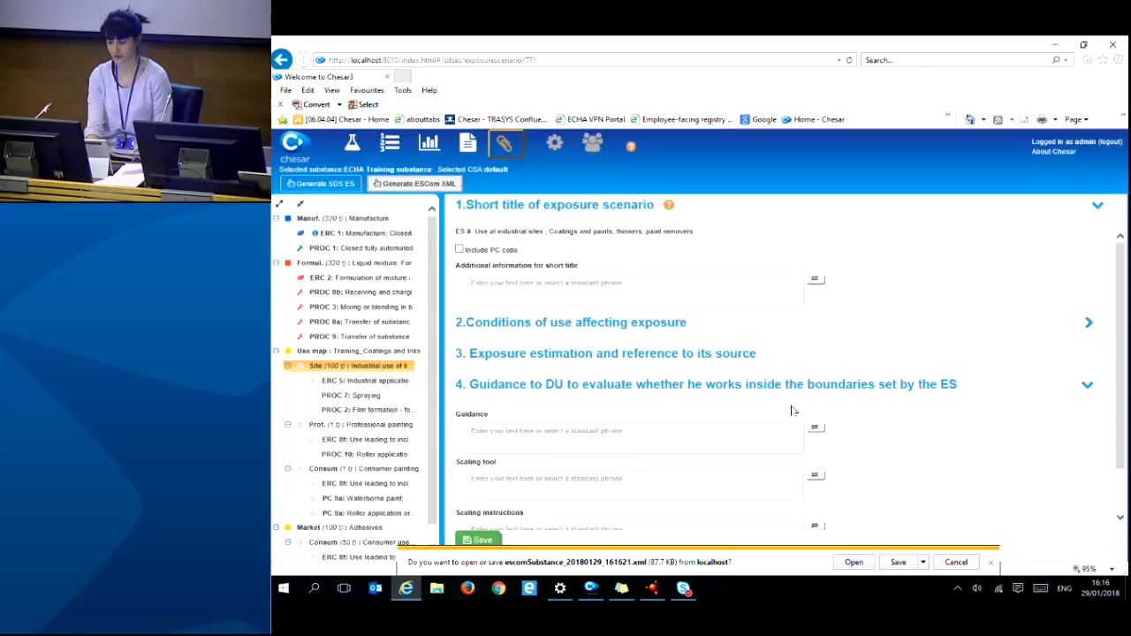
click(854, 563)
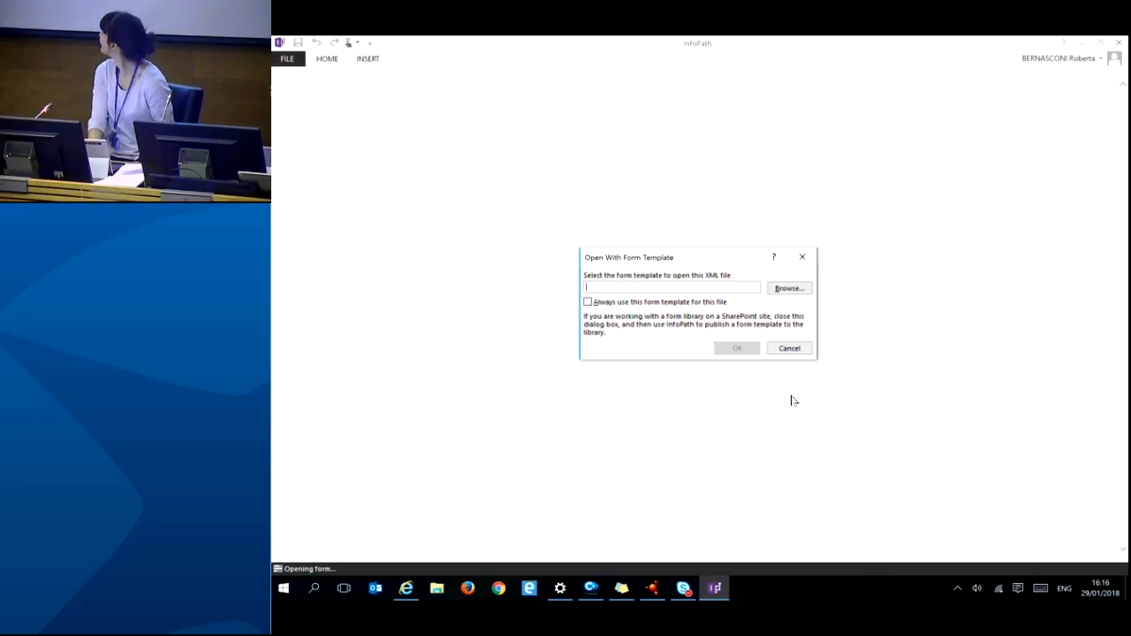
- Cancel InfoPath's form template prompt and close InfoPath
click(788, 349)
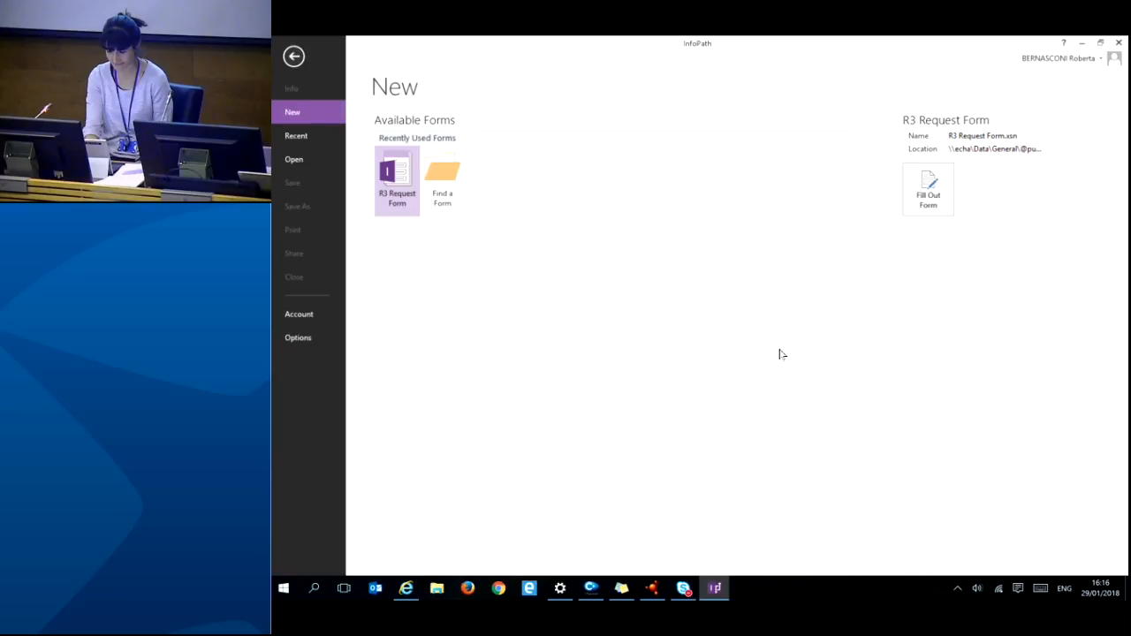
click(1120, 42)
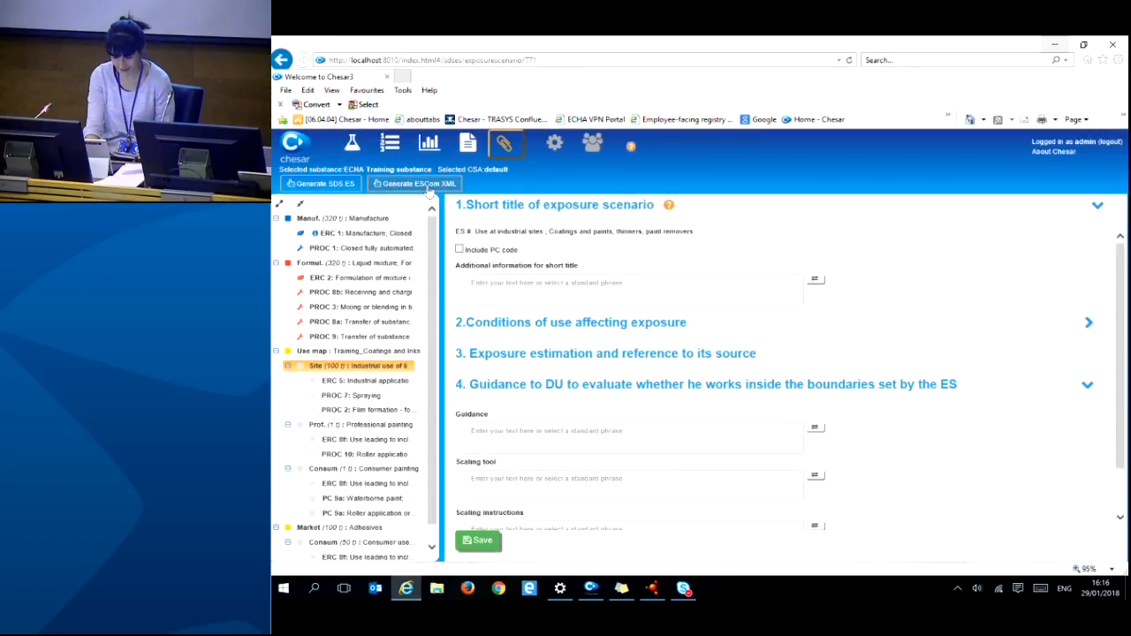
- Regenerate the ESCom XML as escomSubstance_20180129_161641.xml past the risk warning and open it
click(430, 186)
click(782, 448)
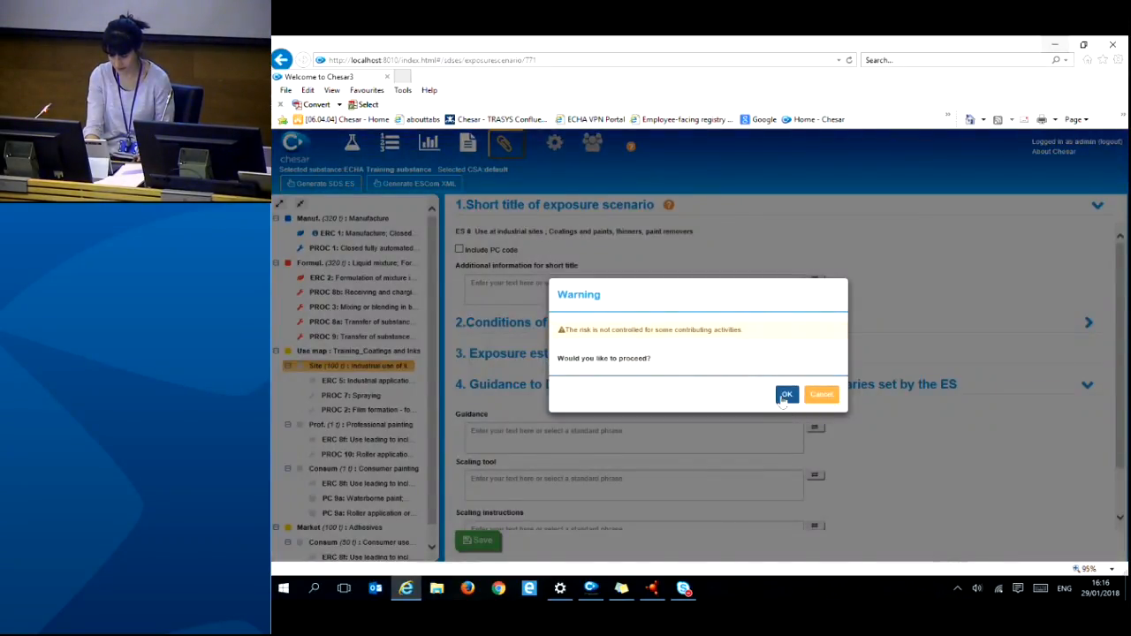
click(785, 396)
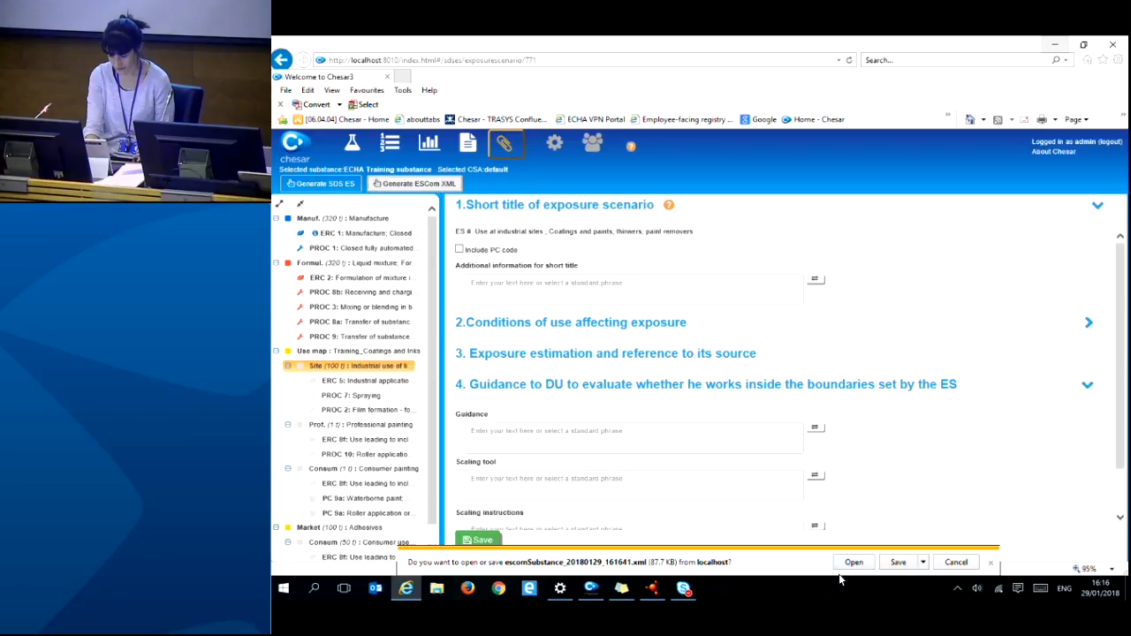
click(850, 563)
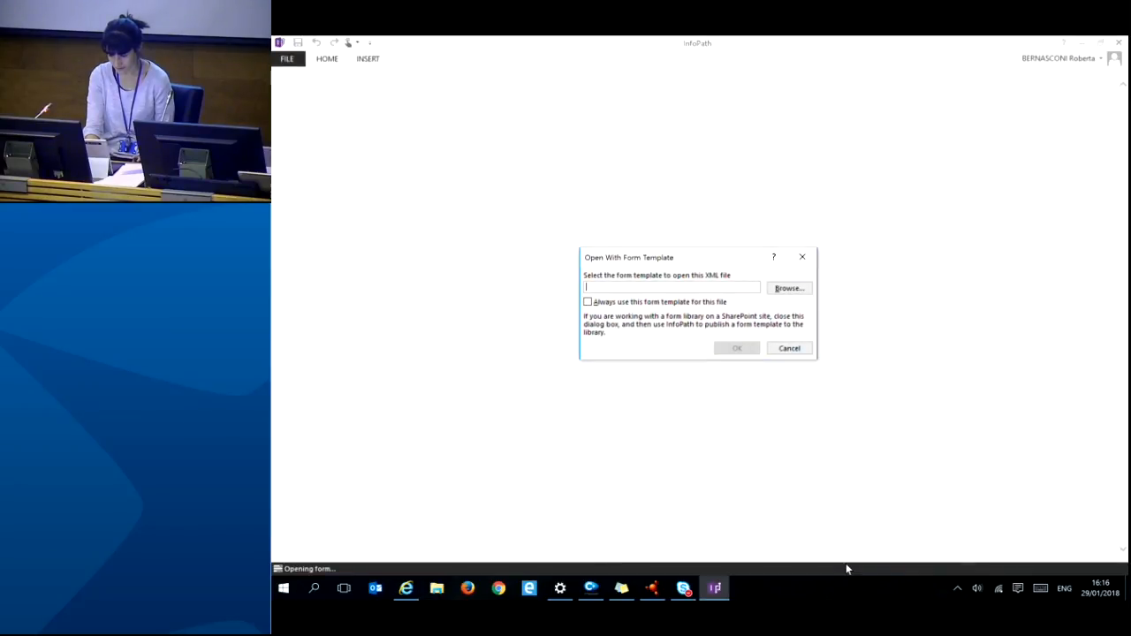